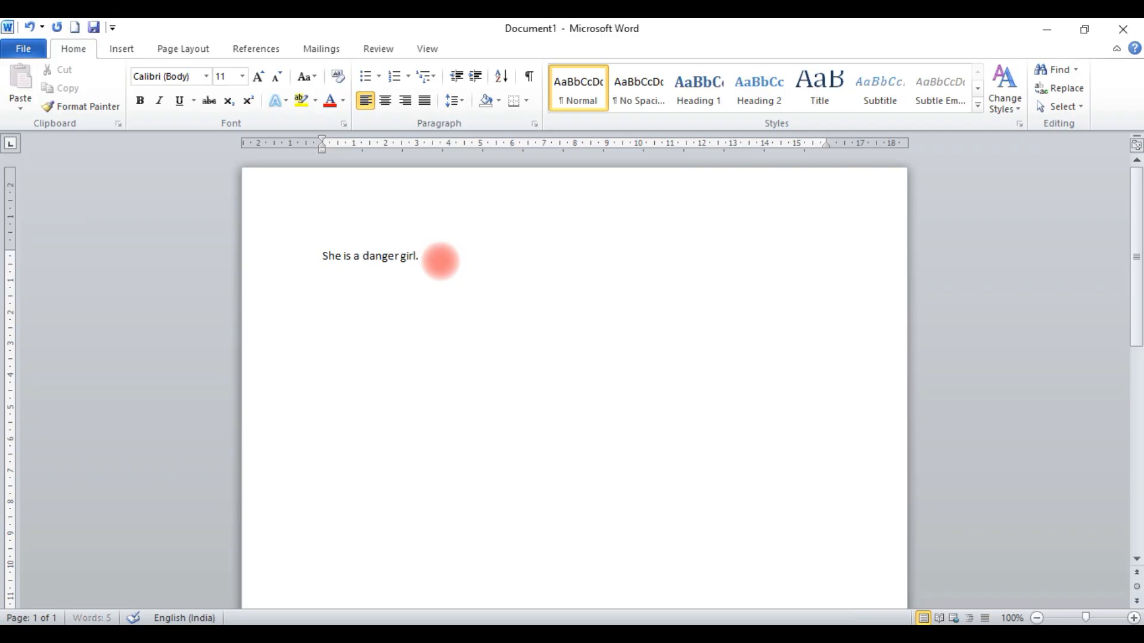
Enter "She is a good girl." and, on a new line below it, "He is a good boy."
type("she is a good ")
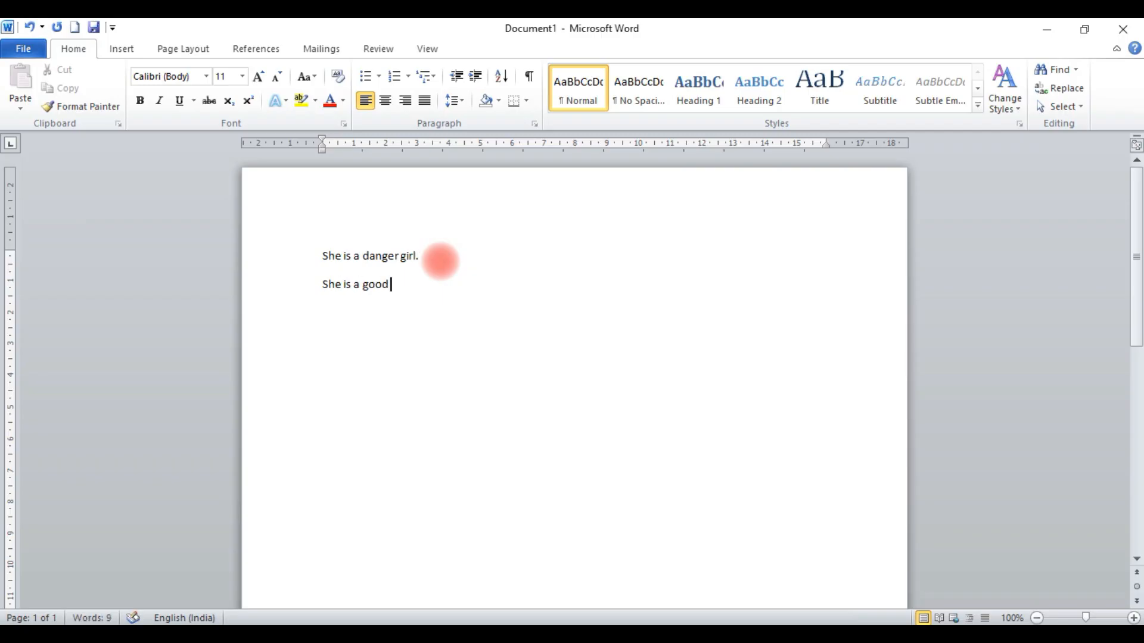
type("girl.")
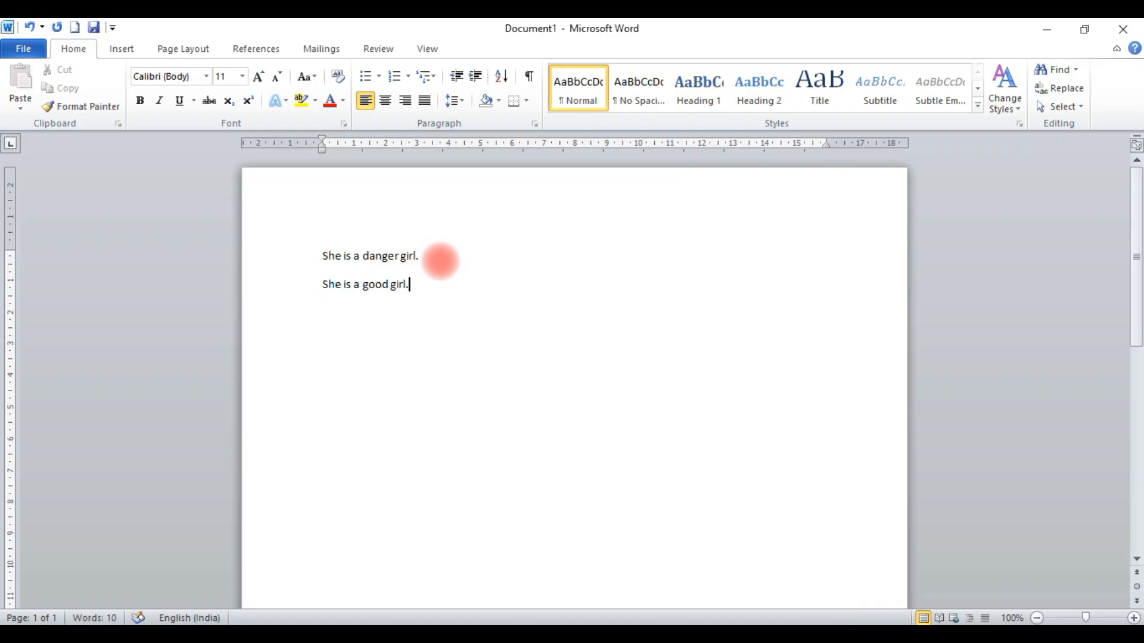
key("Return")
type("he is a good boy.")
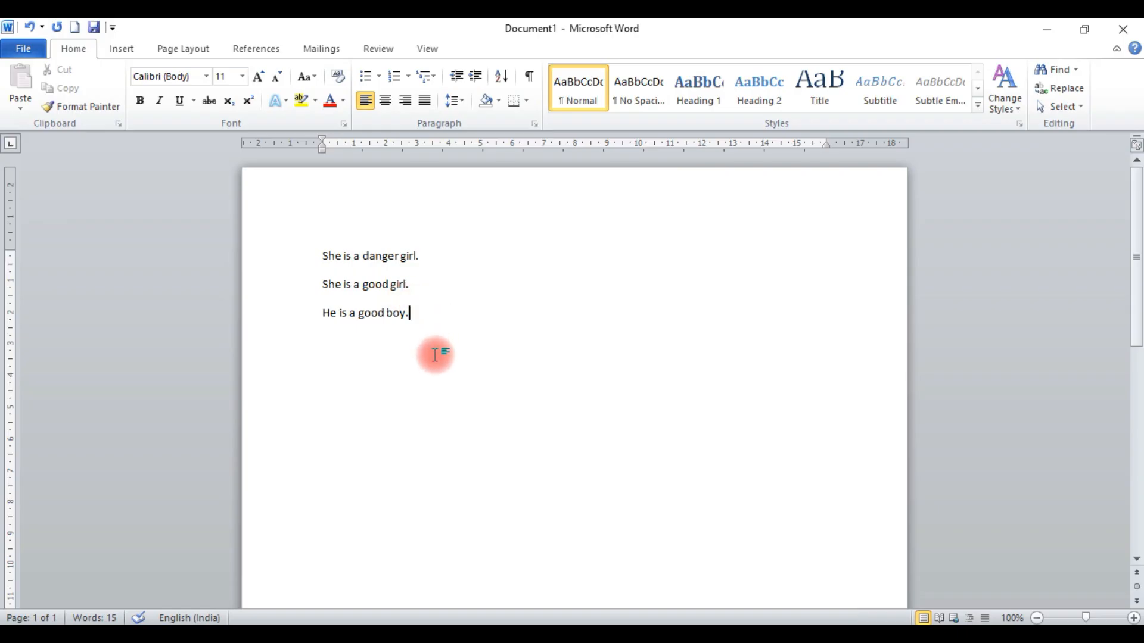
Set the font size of all three sentences to 72
left_click_drag(423, 316, 304, 264)
left_click(428, 323)
left_click_drag(429, 312, 295, 265)
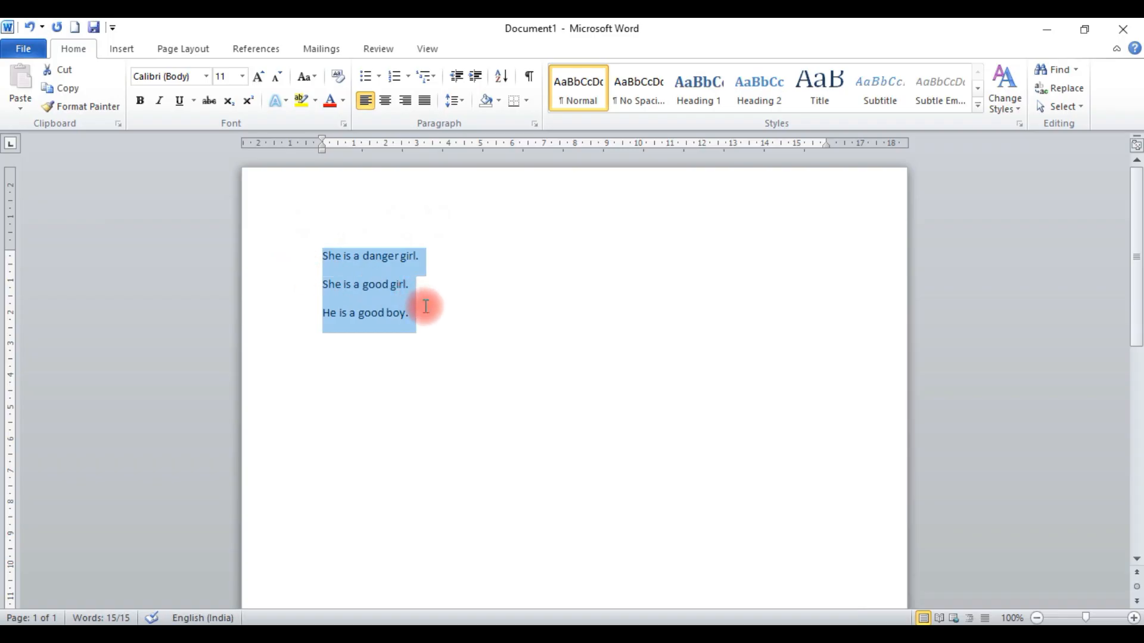
left_click(242, 77)
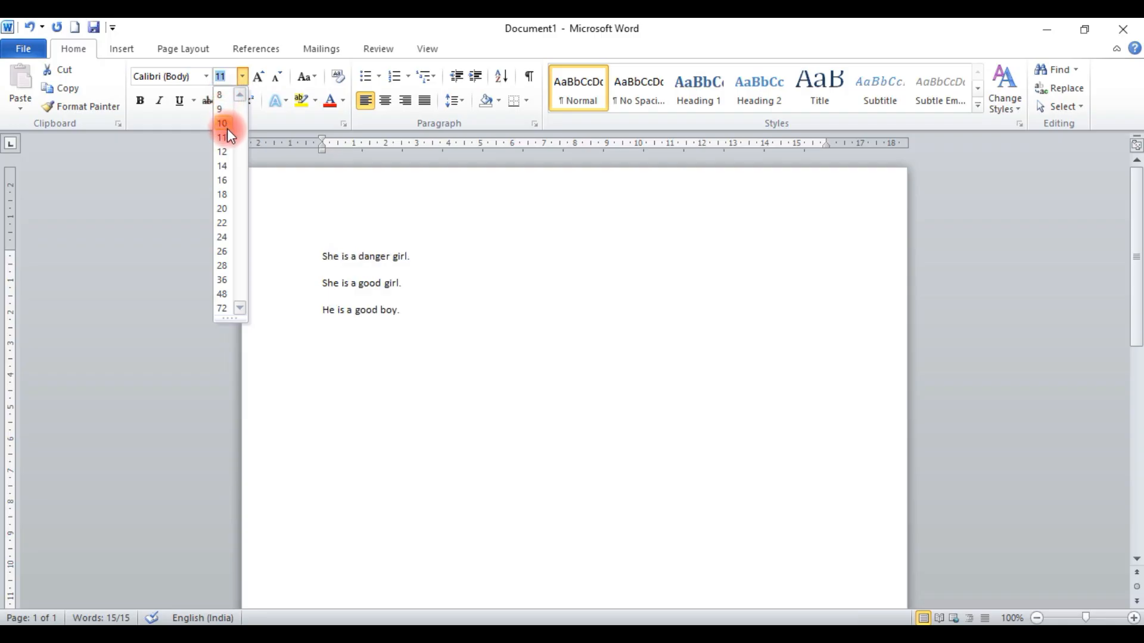
left_click(227, 309)
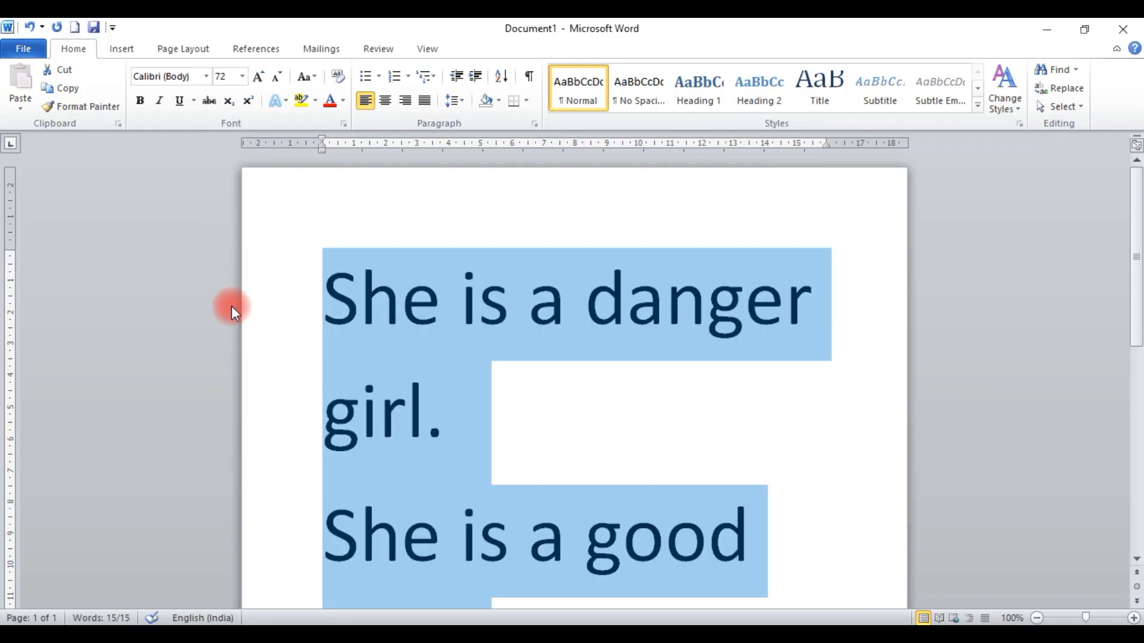
Grow the font of the selected sentences step by step to size 120
left_click(258, 78)
left_click(259, 78)
left_click(259, 77)
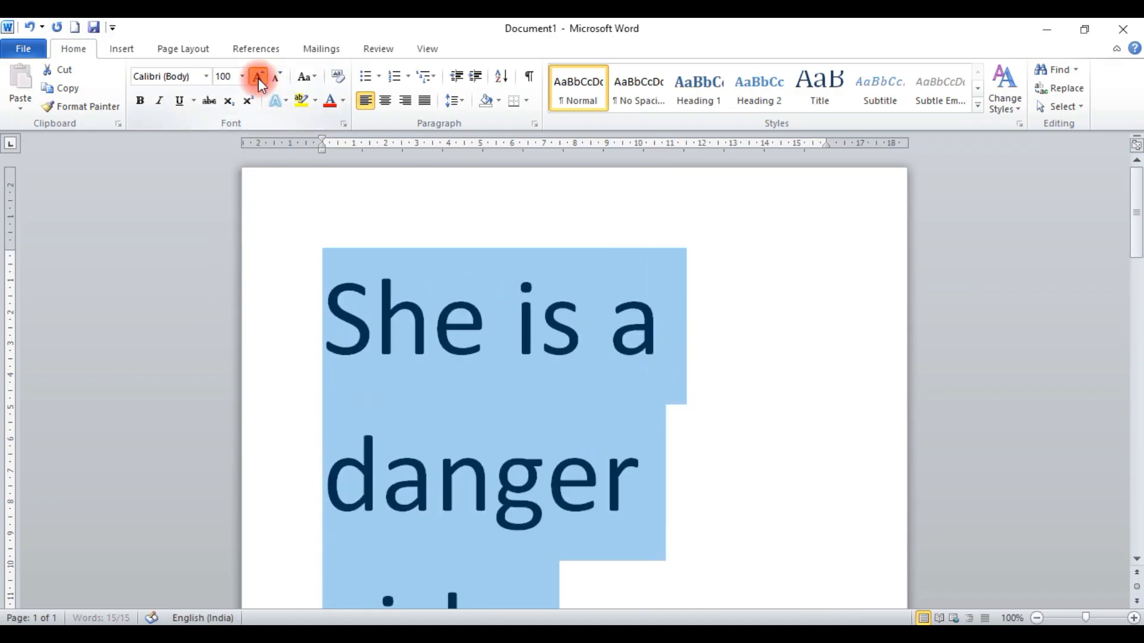
left_click(258, 78)
left_click(259, 78)
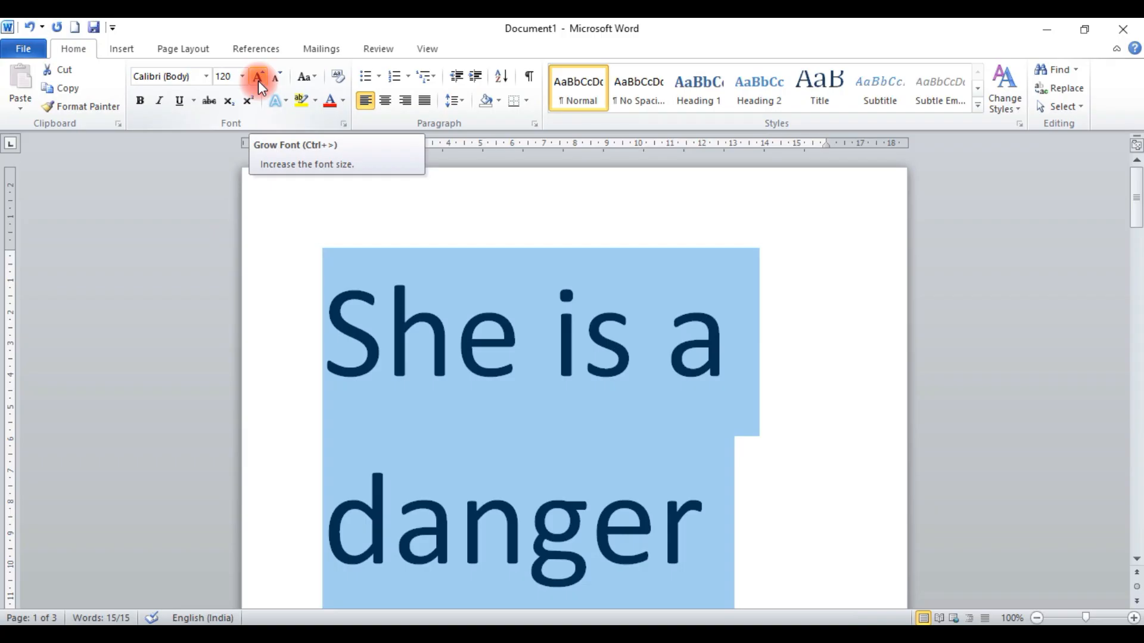
Shrink the font of the selected sentences step by step to size 12
left_click(278, 77)
left_click(277, 76)
left_click(278, 77)
left_click(278, 77)
left_click(277, 76)
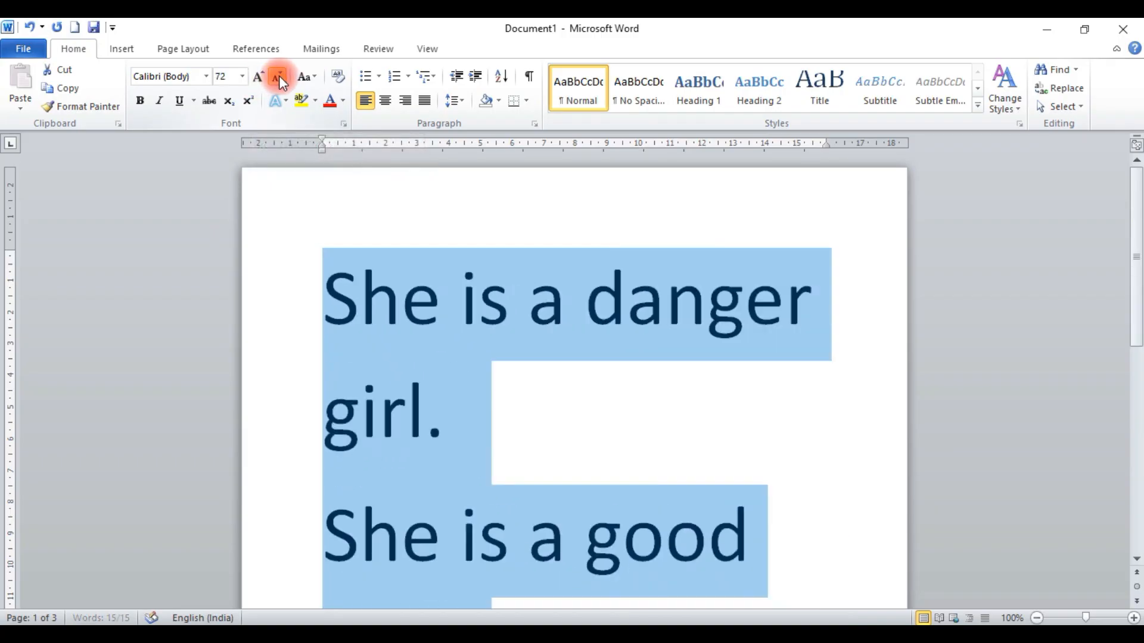
left_click(279, 77)
left_click(279, 77)
left_click(278, 76)
left_click(279, 77)
left_click(279, 77)
left_click(279, 76)
left_click(279, 77)
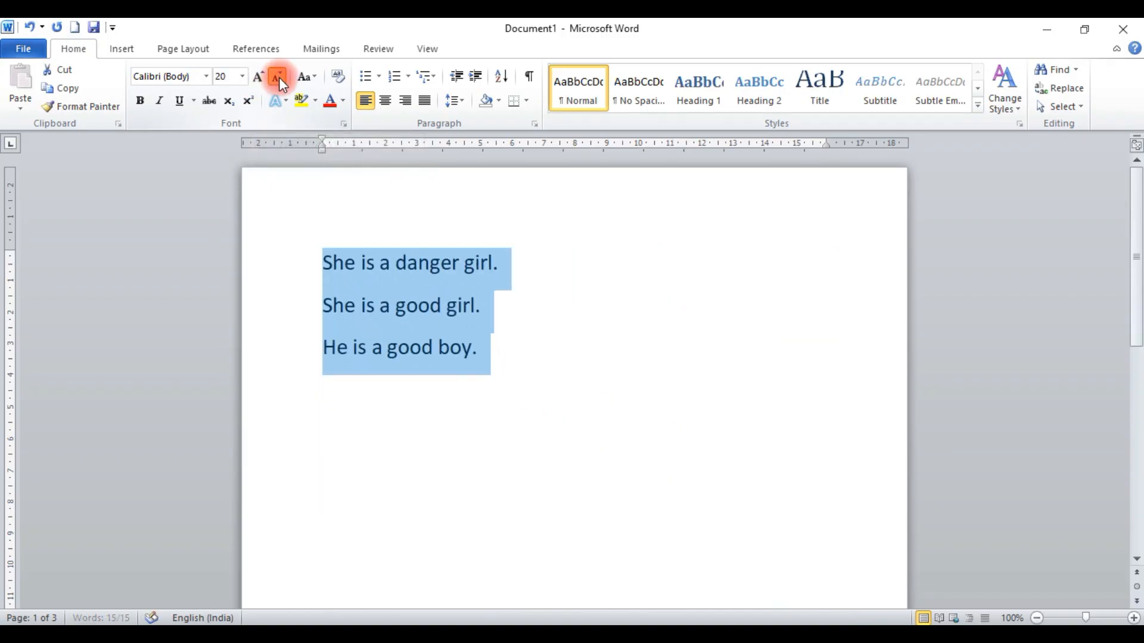
left_click(279, 76)
left_click(279, 77)
left_click(279, 76)
left_click(279, 77)
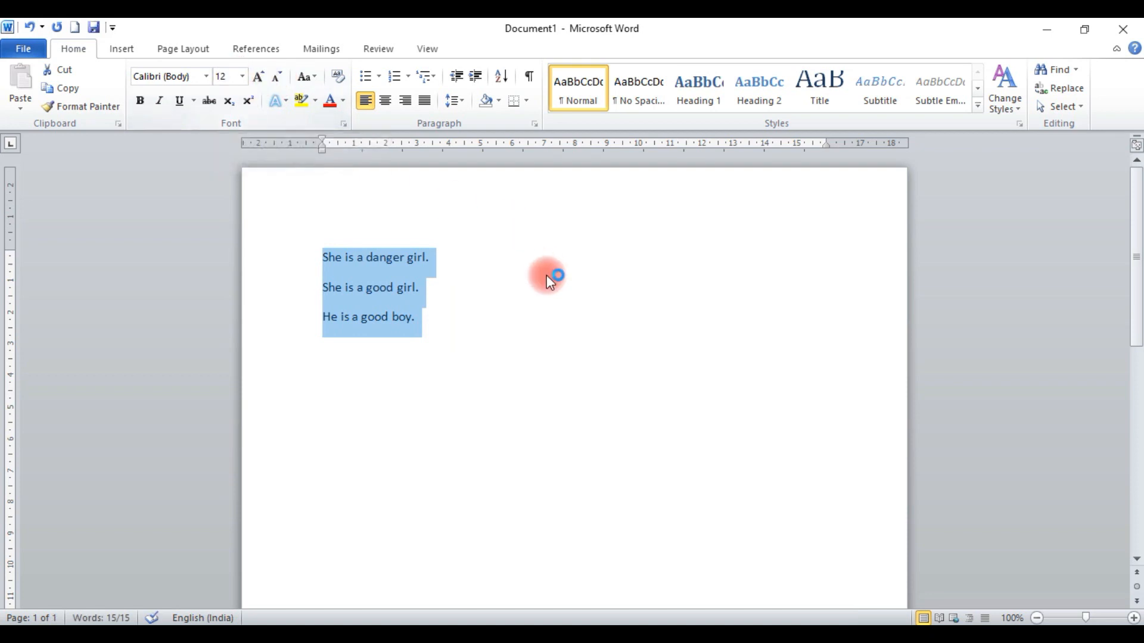
Set the font size of the three sentences to 28, then enter the custom size 50
left_click(242, 78)
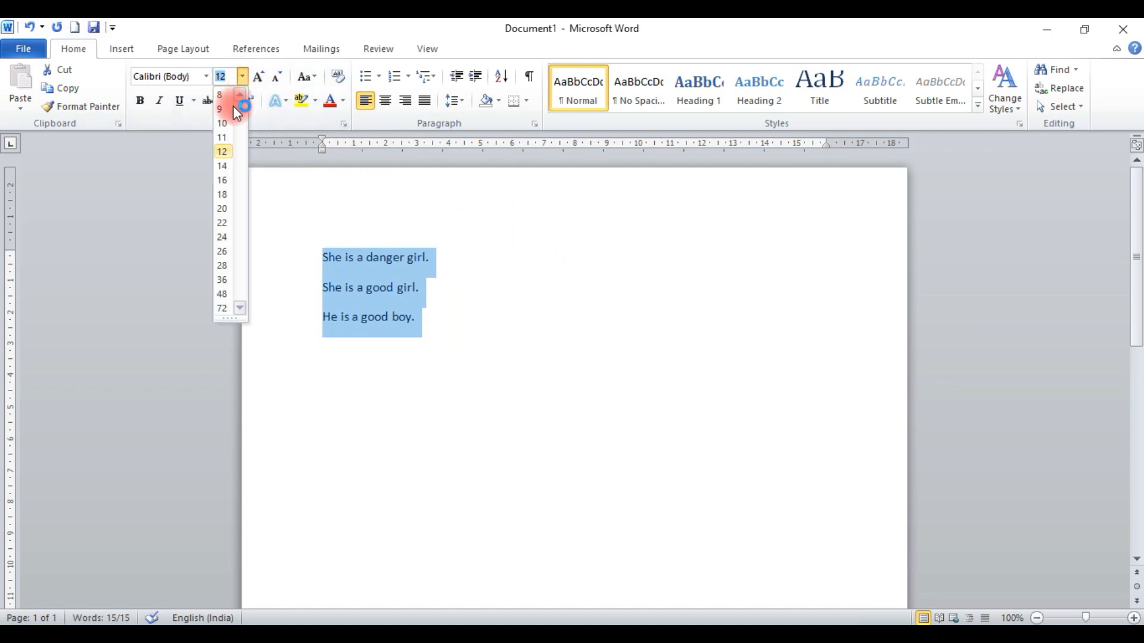
left_click(231, 266)
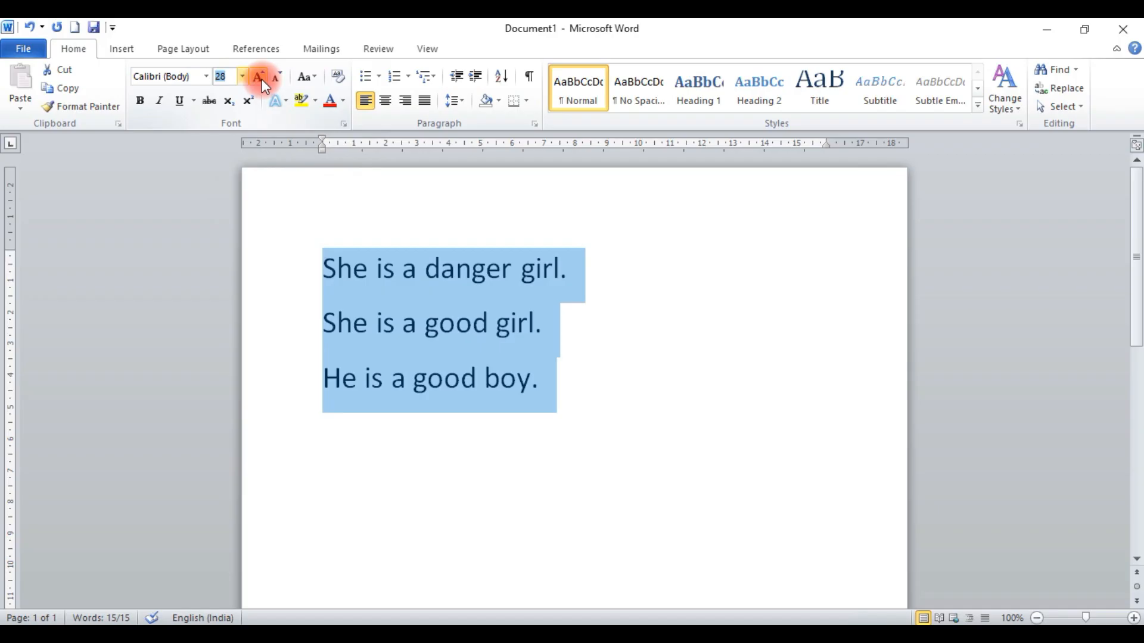
type("50")
key("Return")
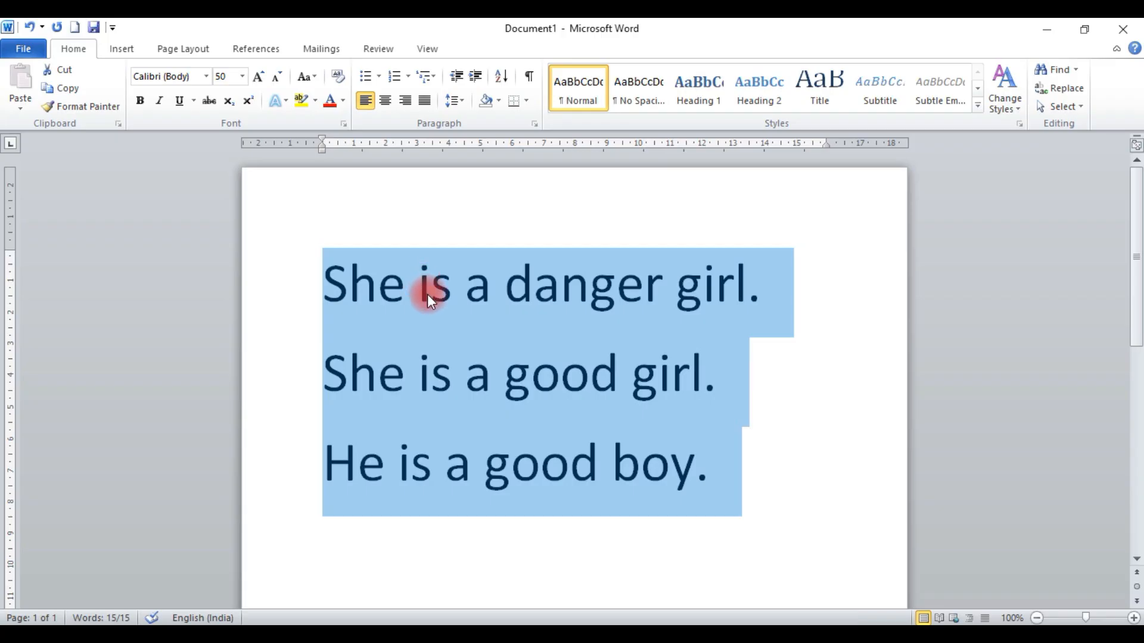
Shrink the font of the three sentences step by step to size 24 and deselect the text
left_click(278, 76)
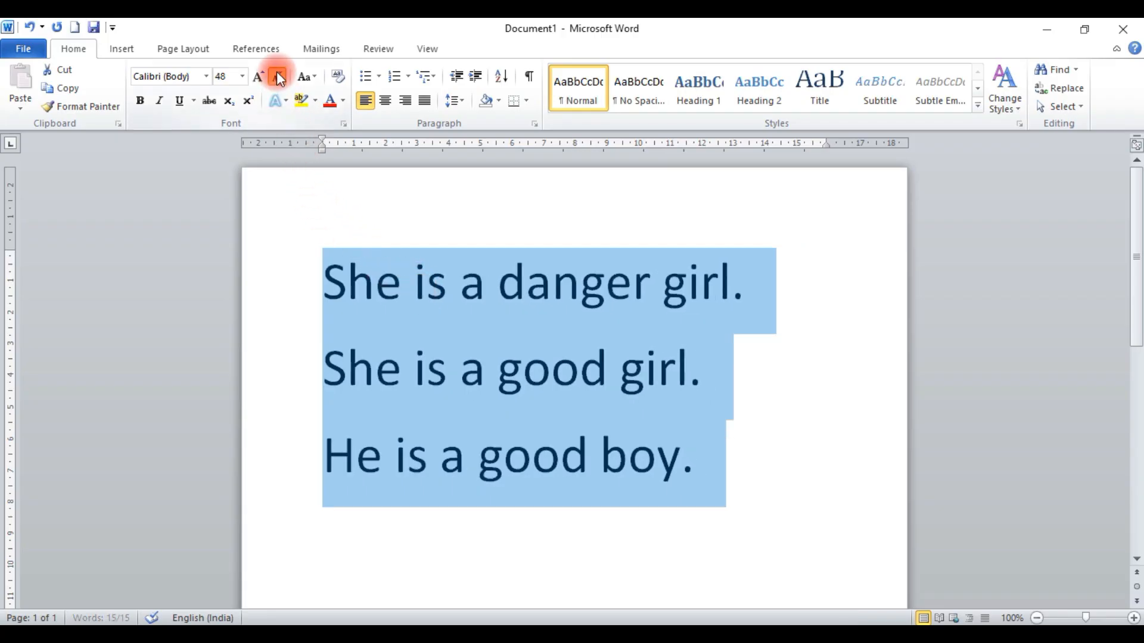
left_click(278, 77)
left_click(278, 77)
left_click(278, 79)
left_click(279, 81)
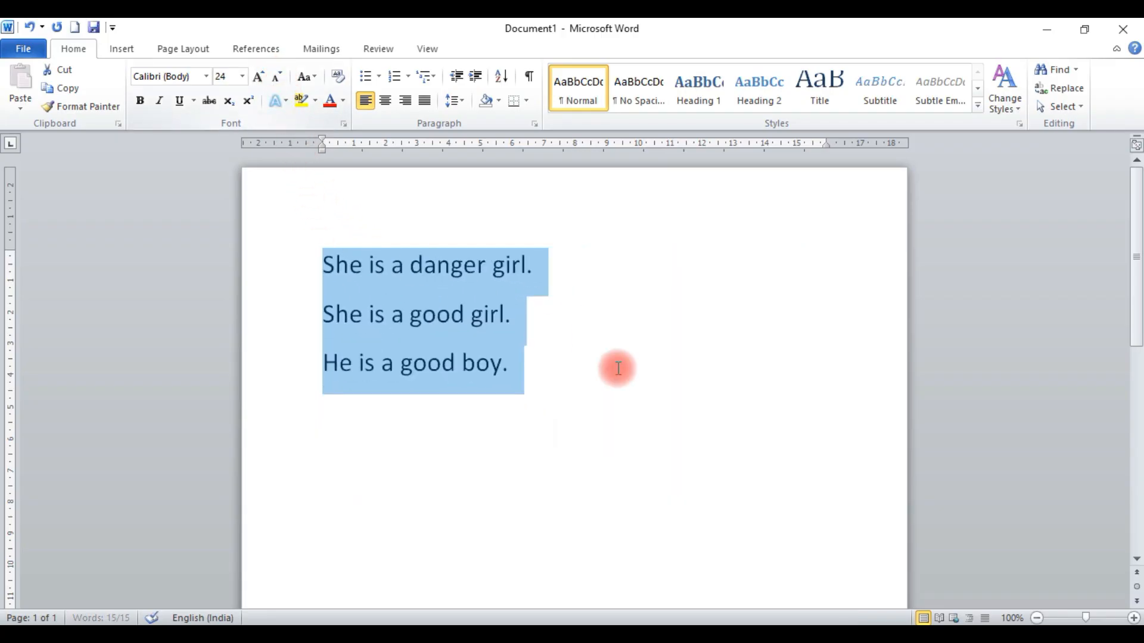
left_click(655, 386)
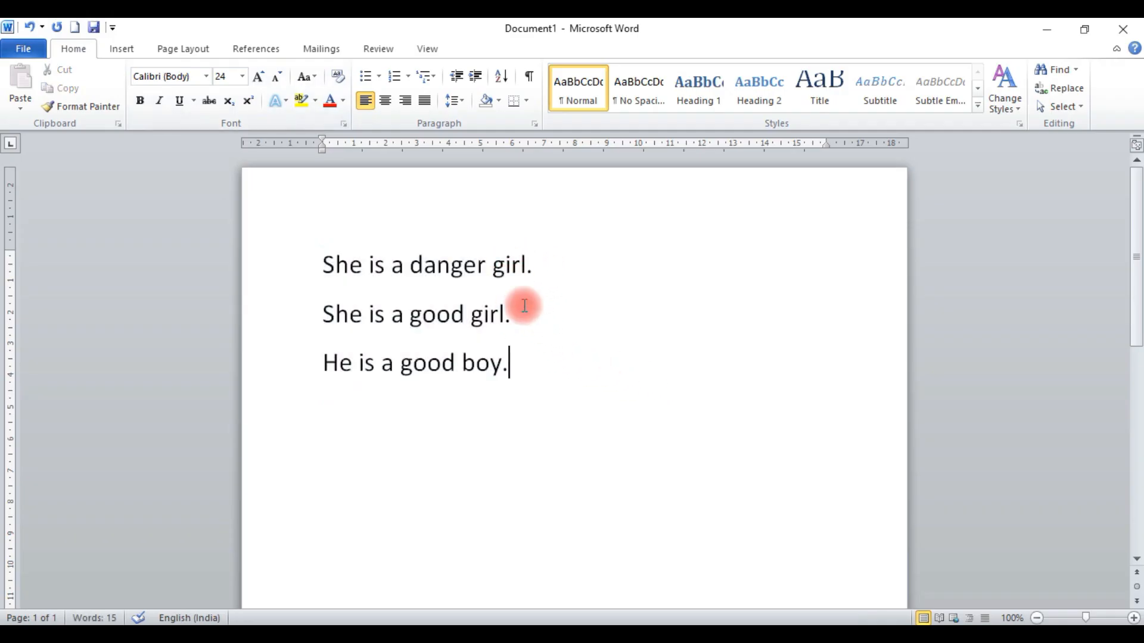
Change the font of all three sentences to Corbel
left_click_drag(543, 374, 311, 280)
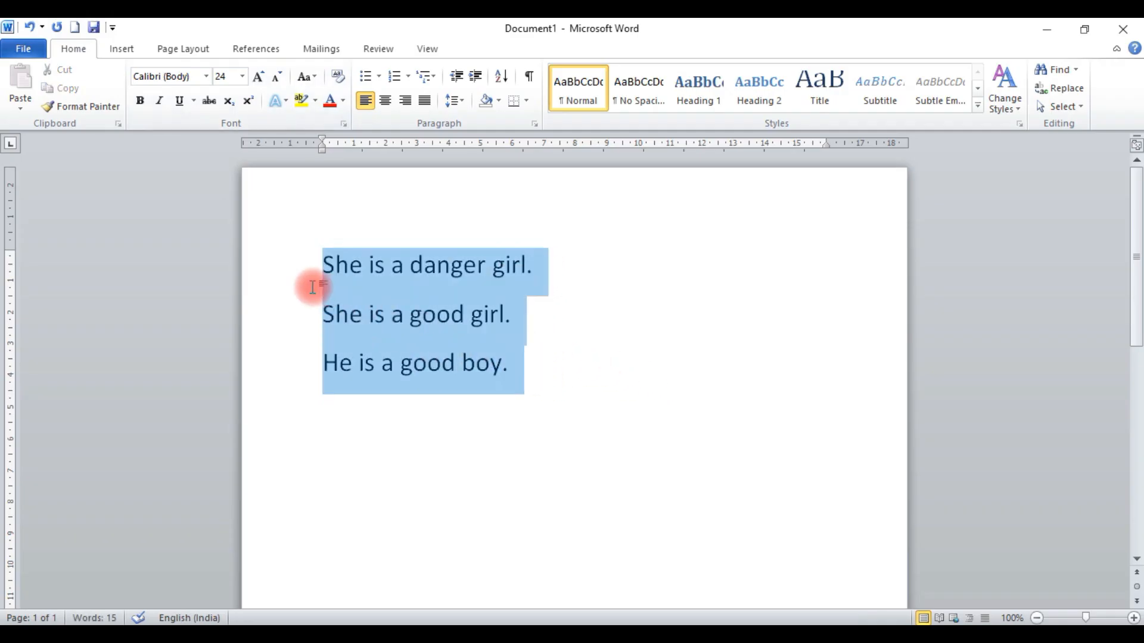
left_click(205, 76)
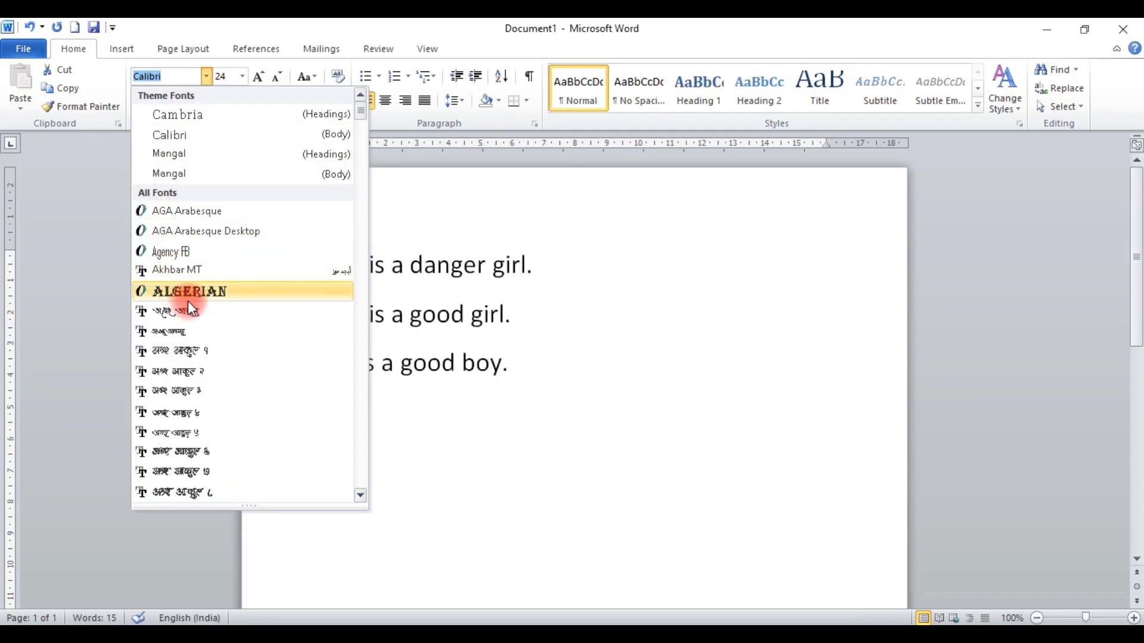
scroll(209, 377, "down", 10)
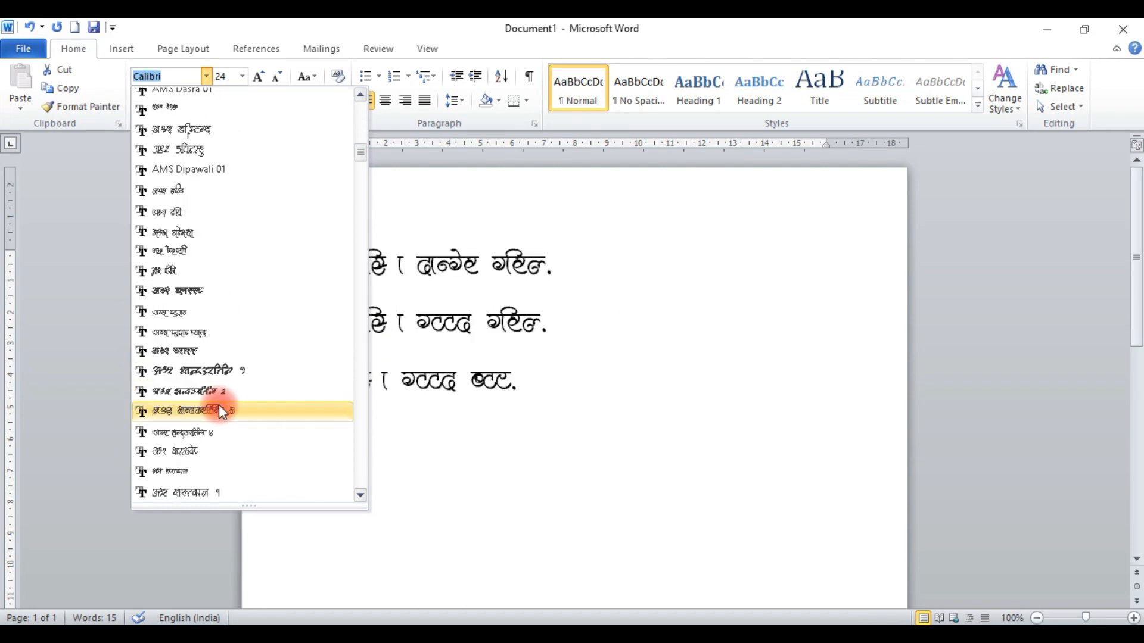
scroll(220, 411, "down", 15)
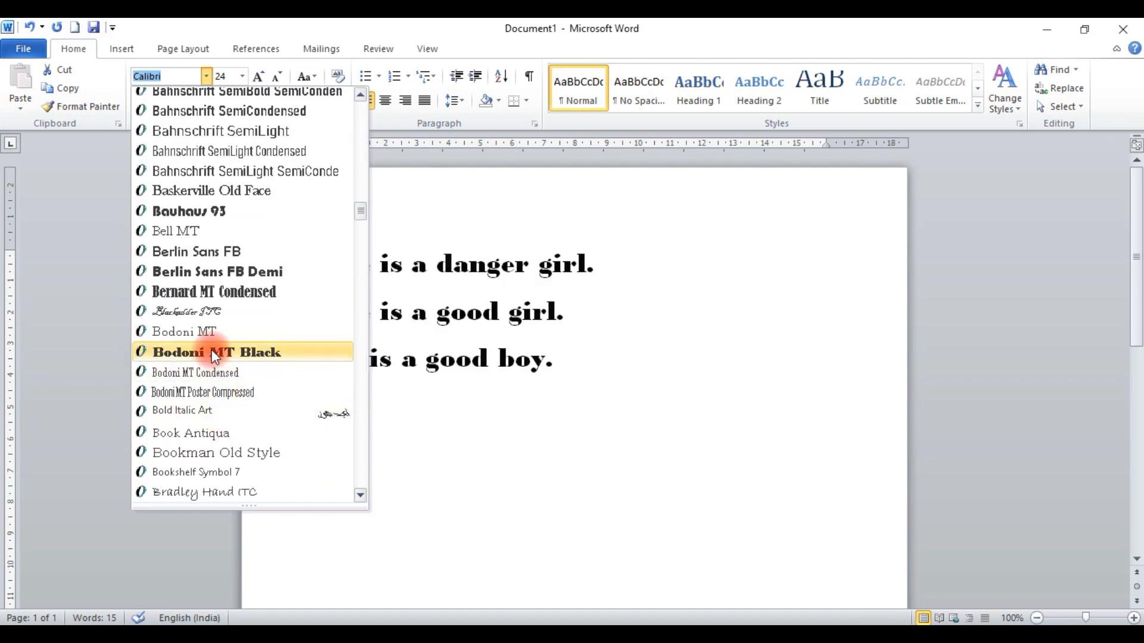
scroll(221, 441, "down", 4)
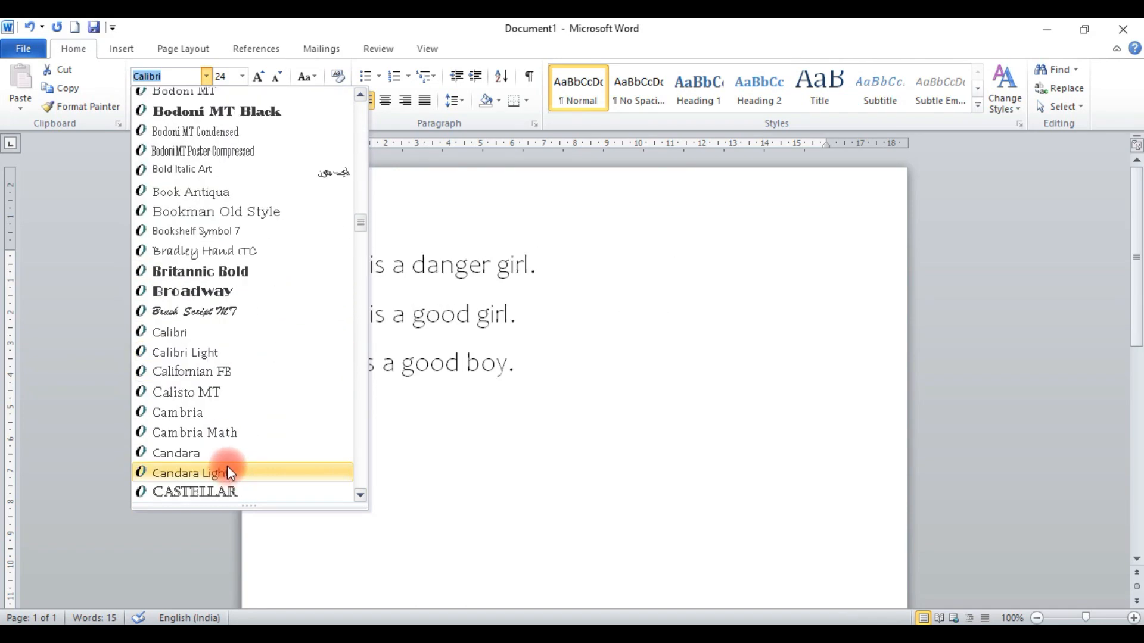
scroll(227, 466, "down", 9)
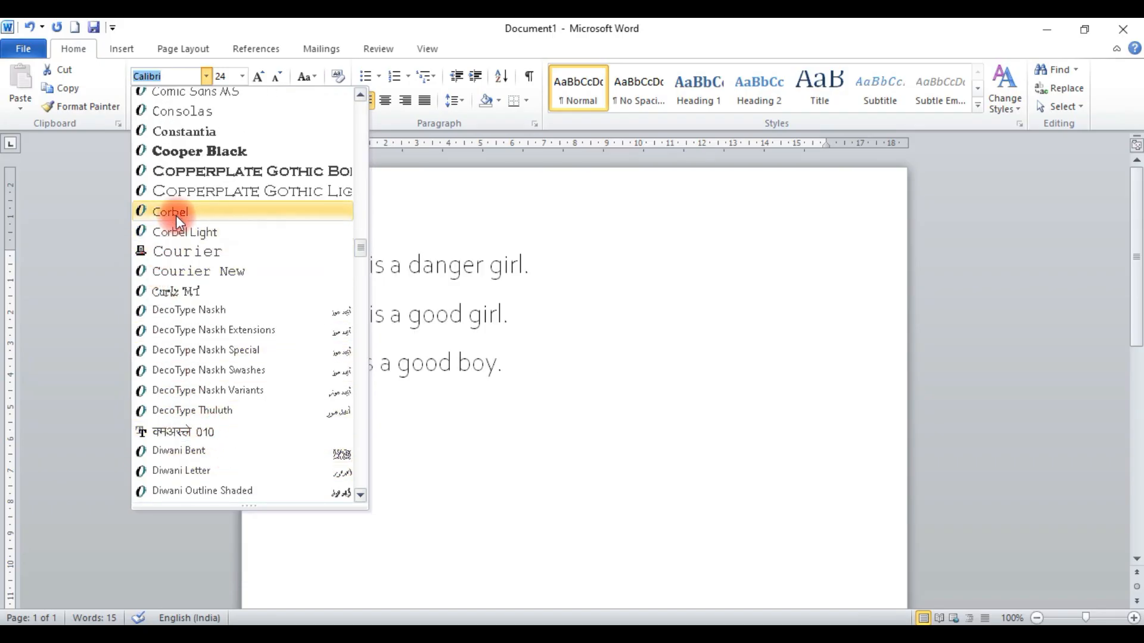
left_click(176, 212)
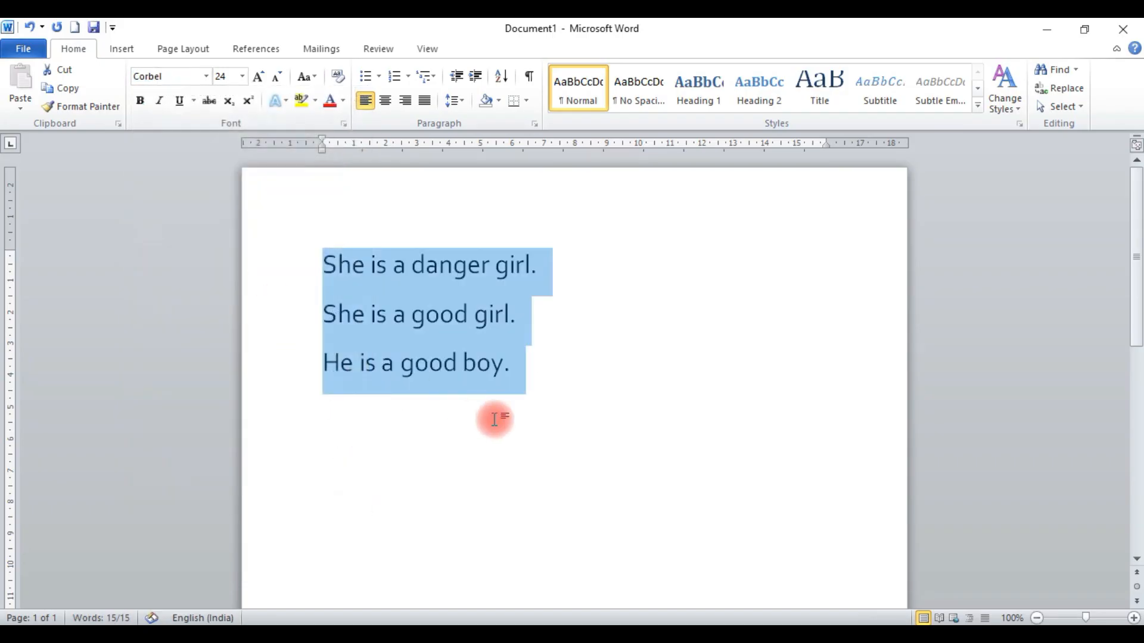
Set the font of the three sentences back to the theme body font Calibri and deselect them
left_click(206, 76)
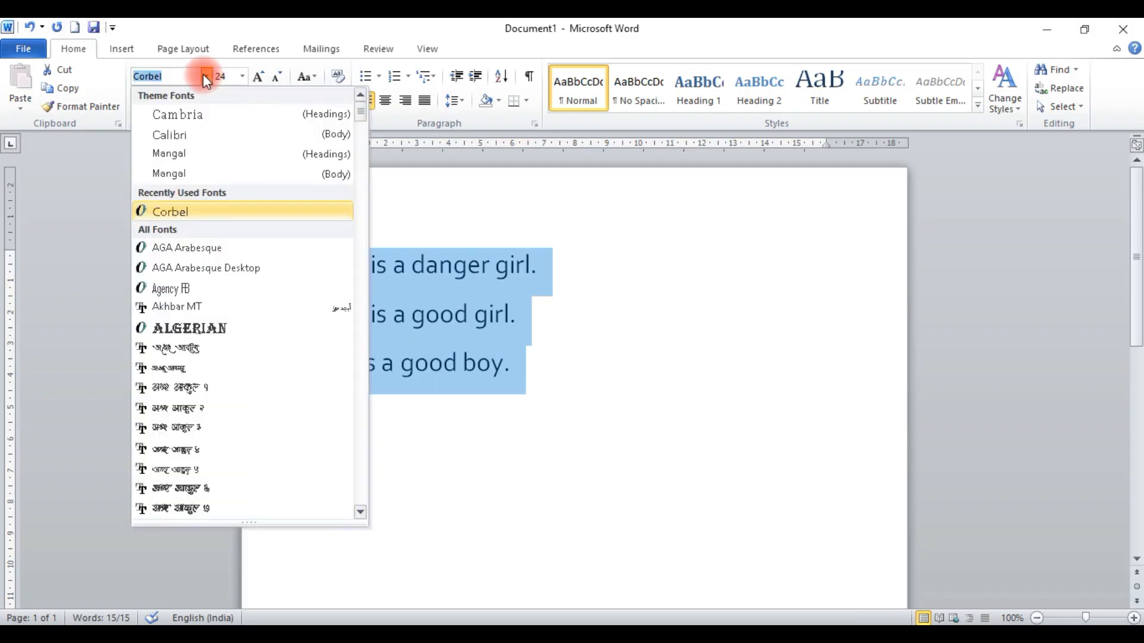
left_click(196, 139)
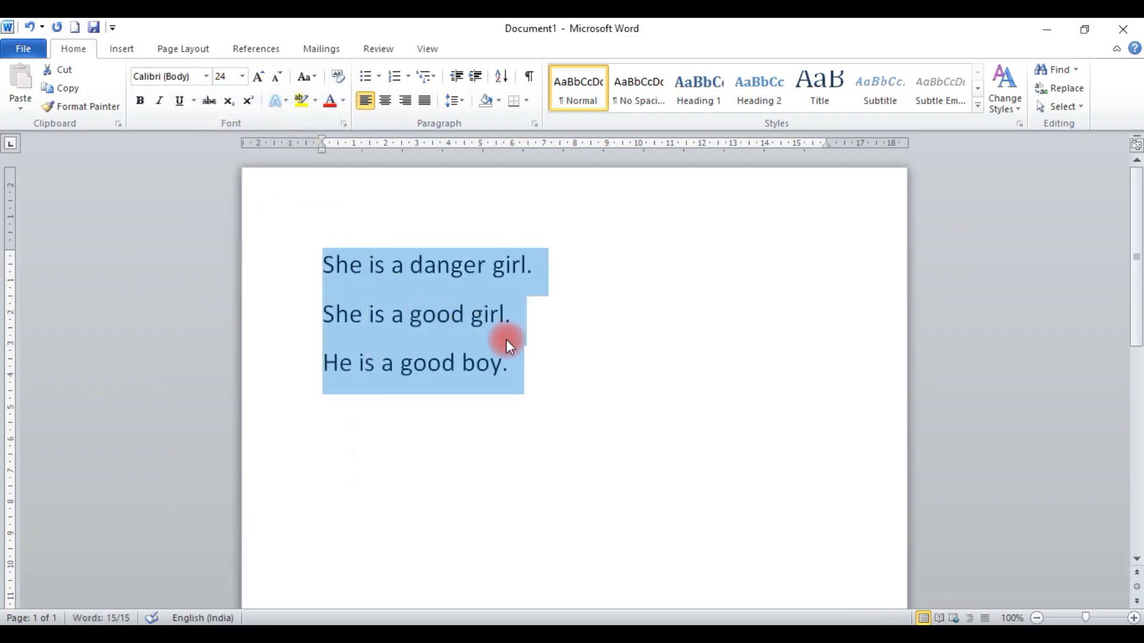
left_click(528, 348)
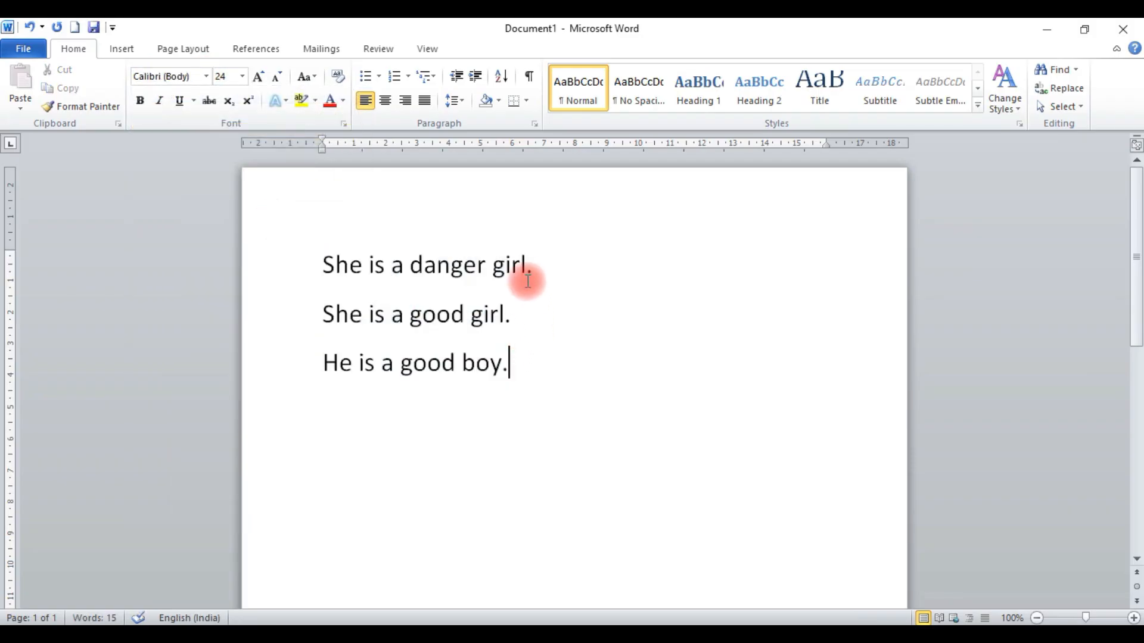
Cut "danger girl." from the first sentence and paste it on a new line below "He is a good boy."
left_click_drag(532, 264, 446, 257)
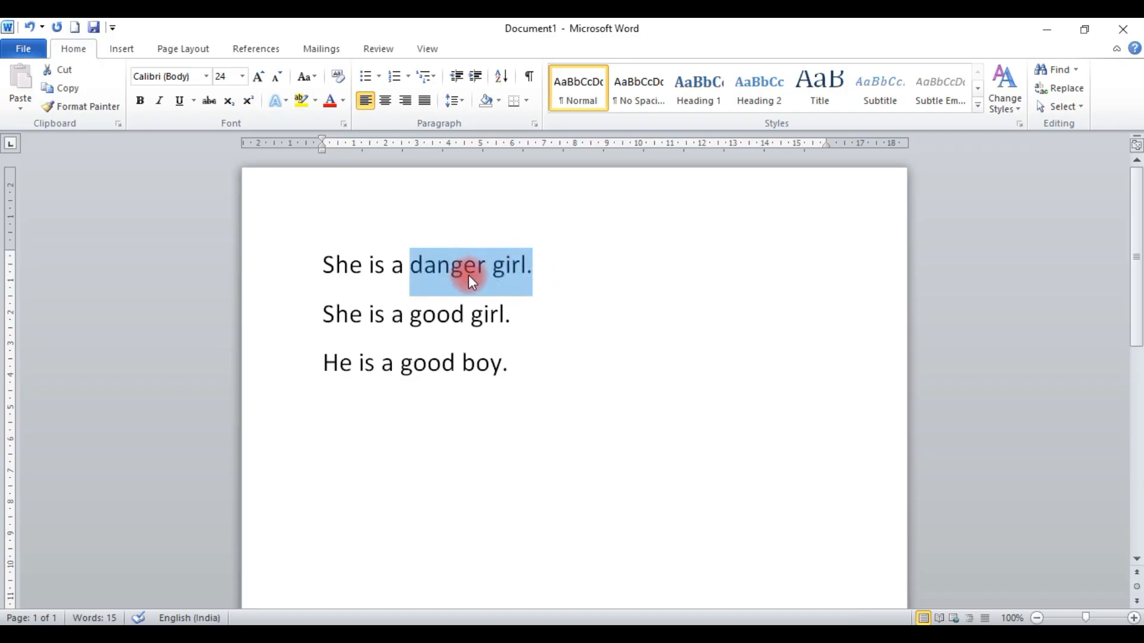
left_click(69, 70)
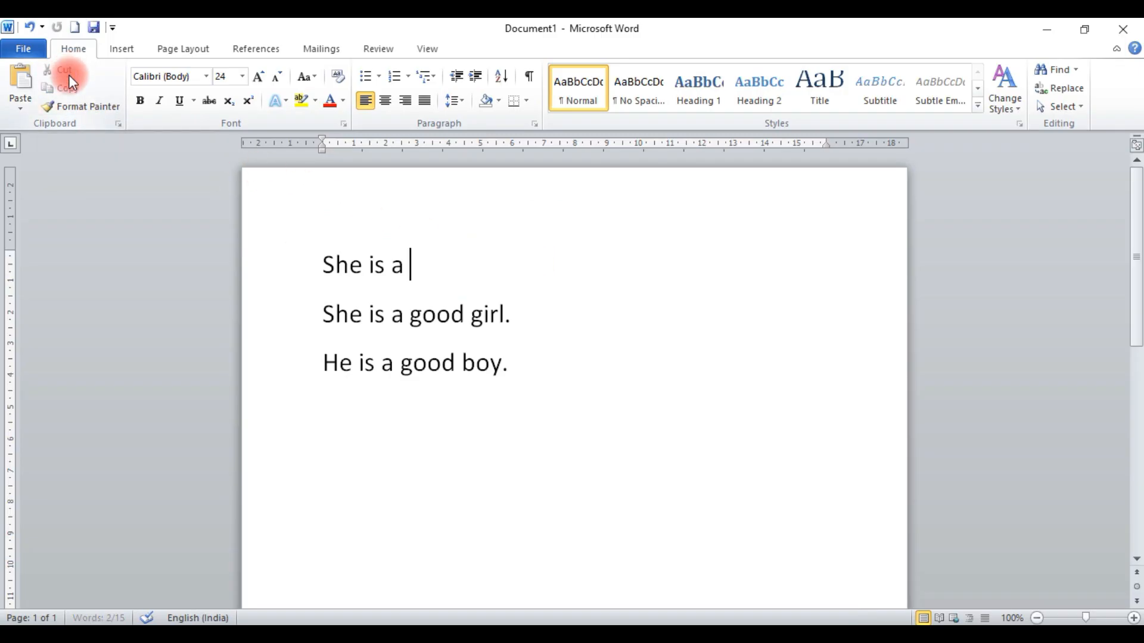
left_click(531, 379)
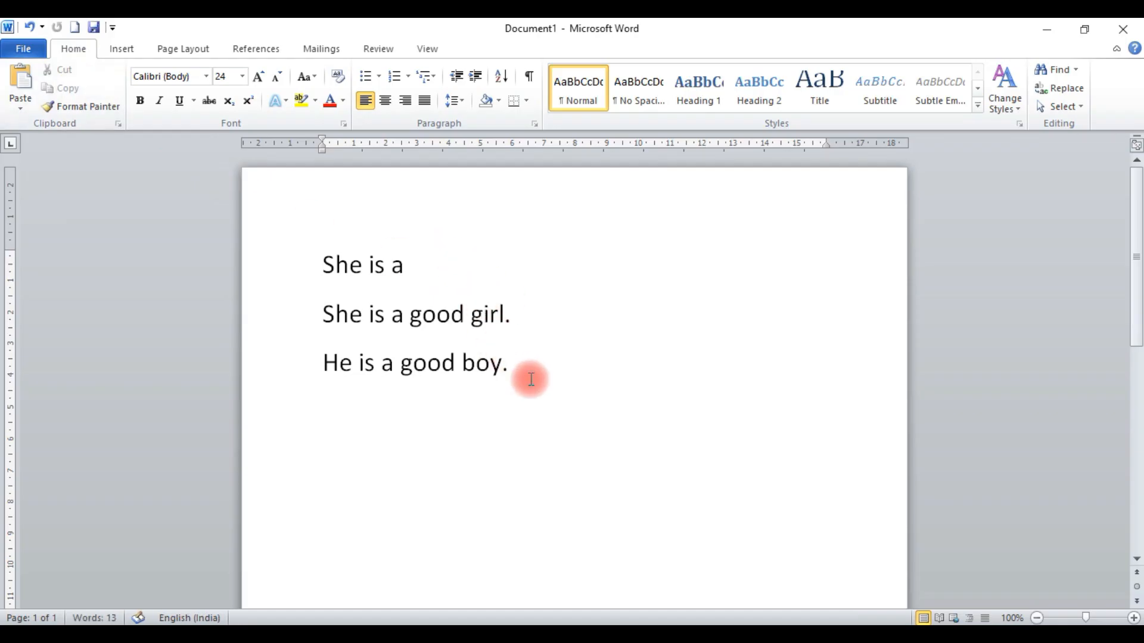
key("Return")
left_click(26, 78)
Paste "danger girl." two more times on the last line, and undo both extra pastes
left_click(26, 78)
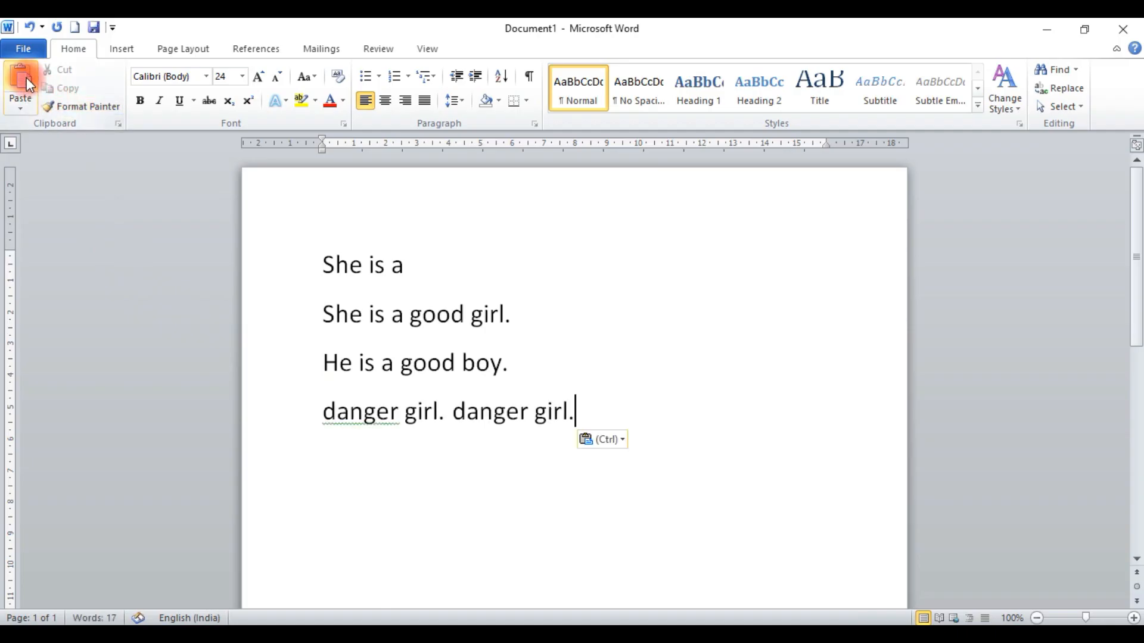
left_click(26, 77)
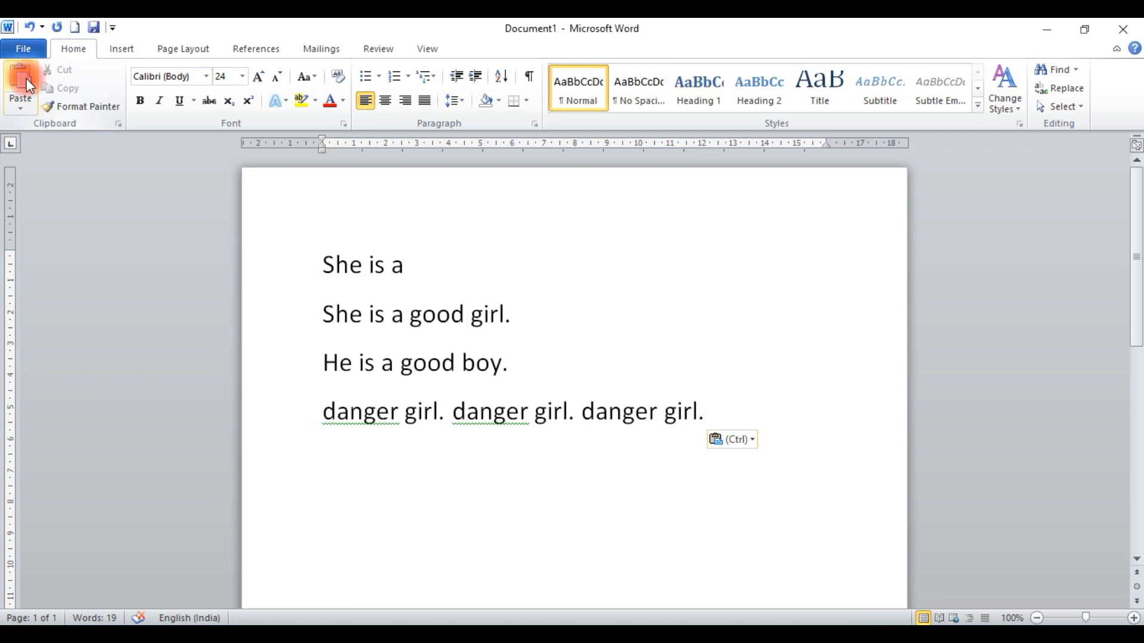
key("ctrl+z")
key("ctrl+z")
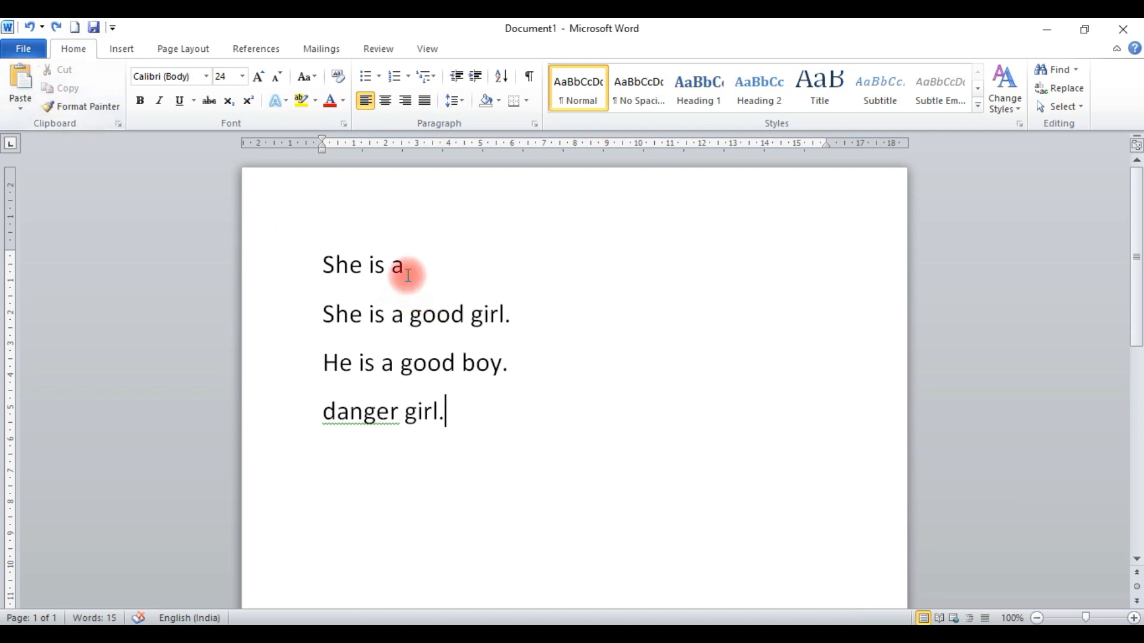
Copy "She is a" from the first line and paste it on a new line below "danger girl."
left_click_drag(408, 275, 332, 260)
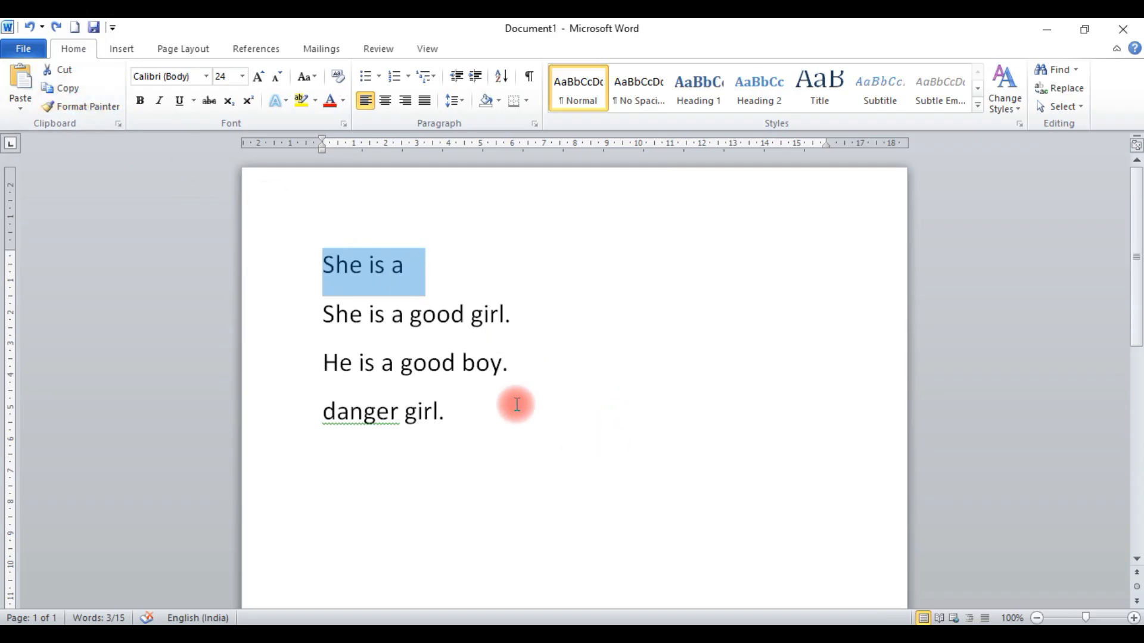
left_click(486, 417)
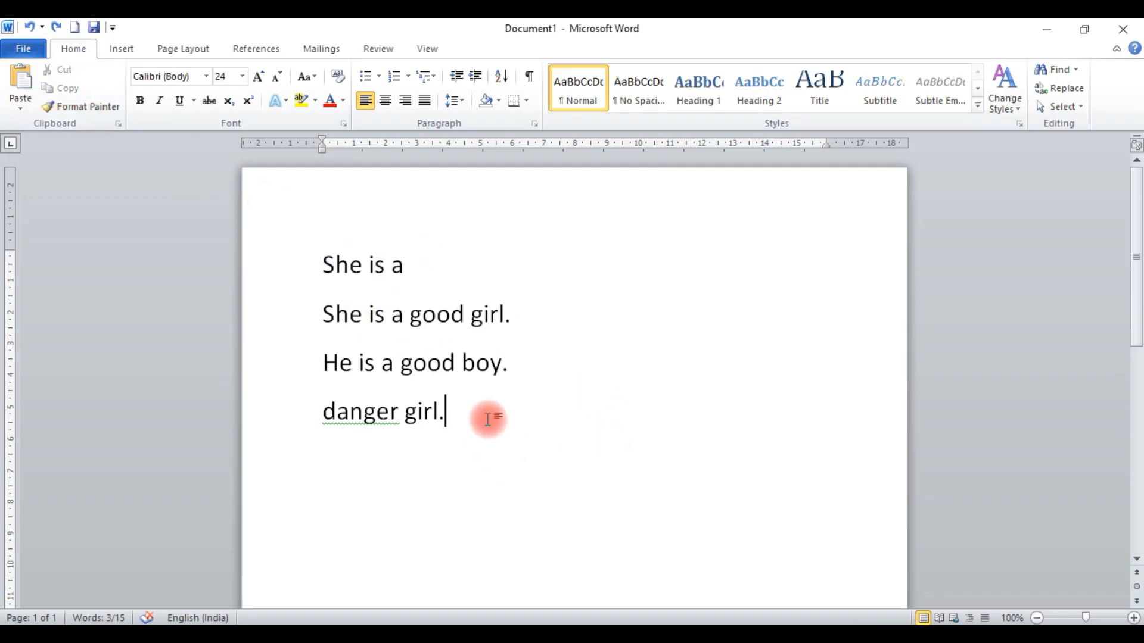
key("Return")
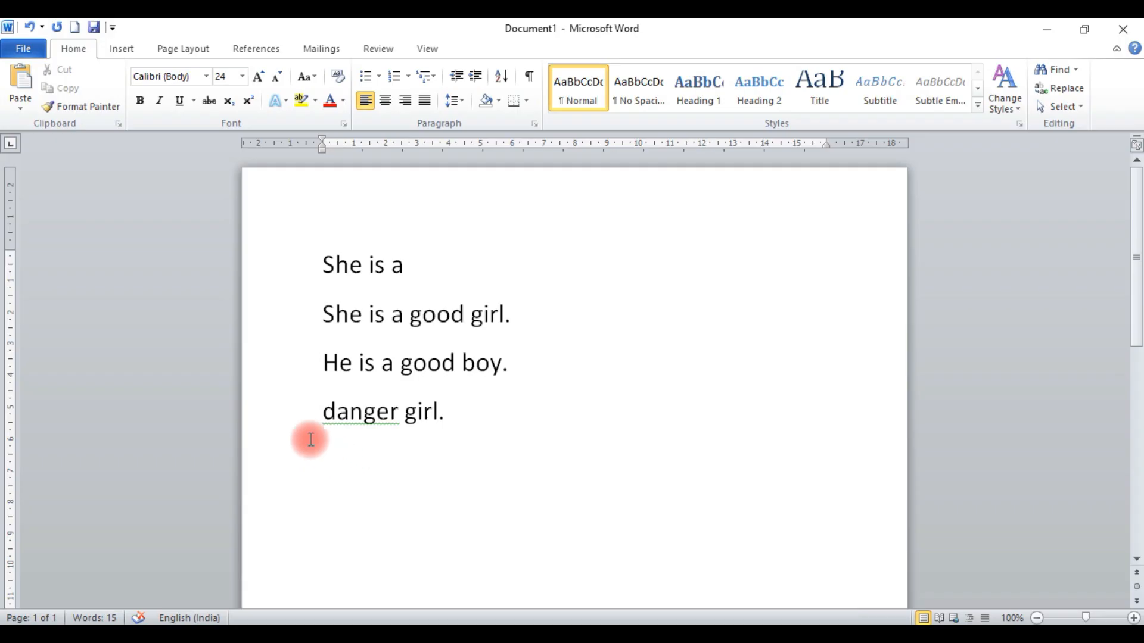
left_click(27, 78)
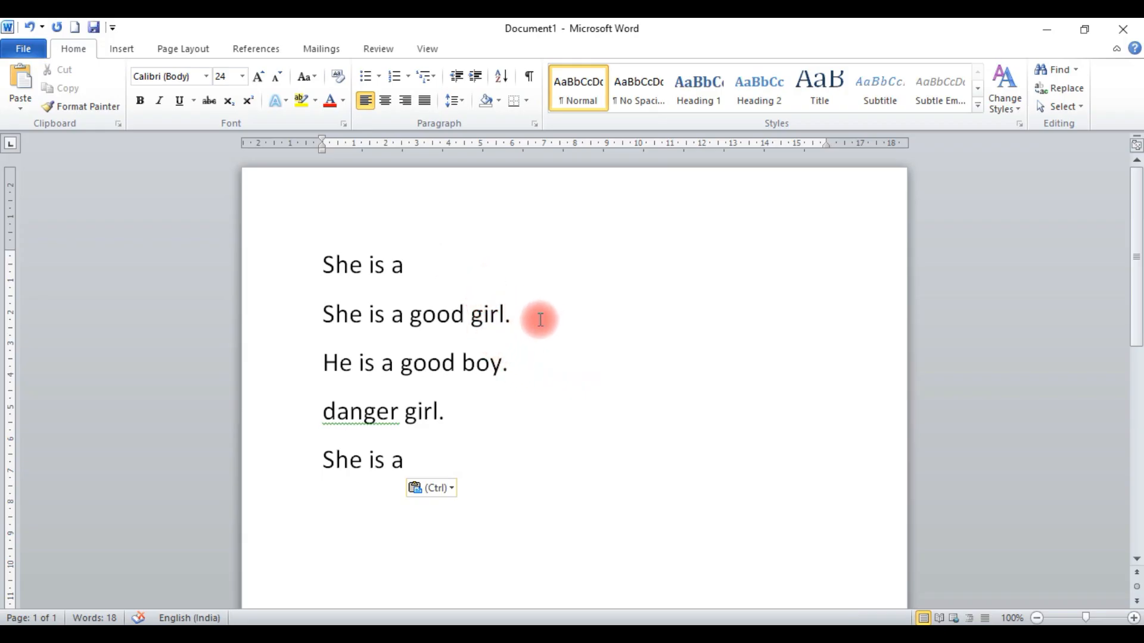
Try bold and italic one at a time on "She is a" in the first line, removing each again
left_click(438, 266)
left_click_drag(438, 267, 329, 266)
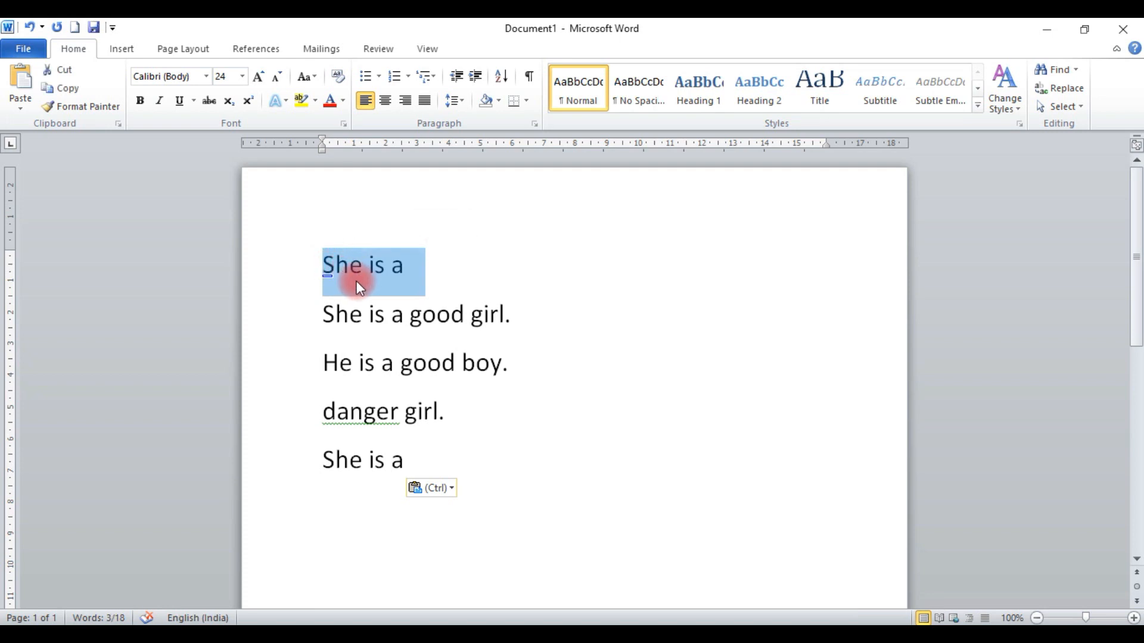
left_click(143, 100)
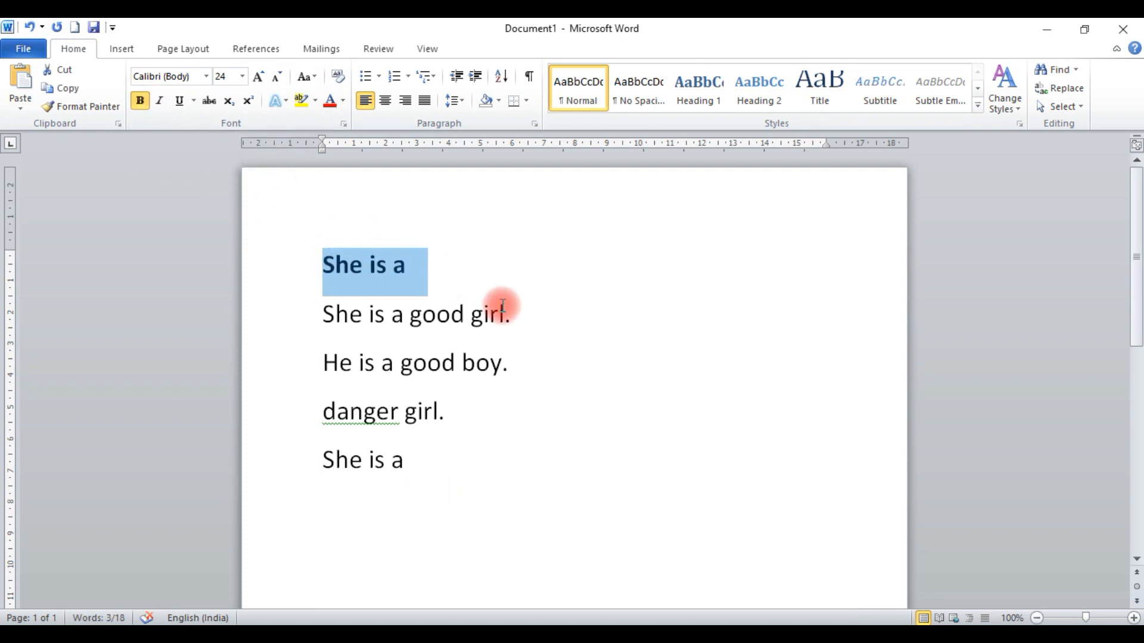
left_click(141, 103)
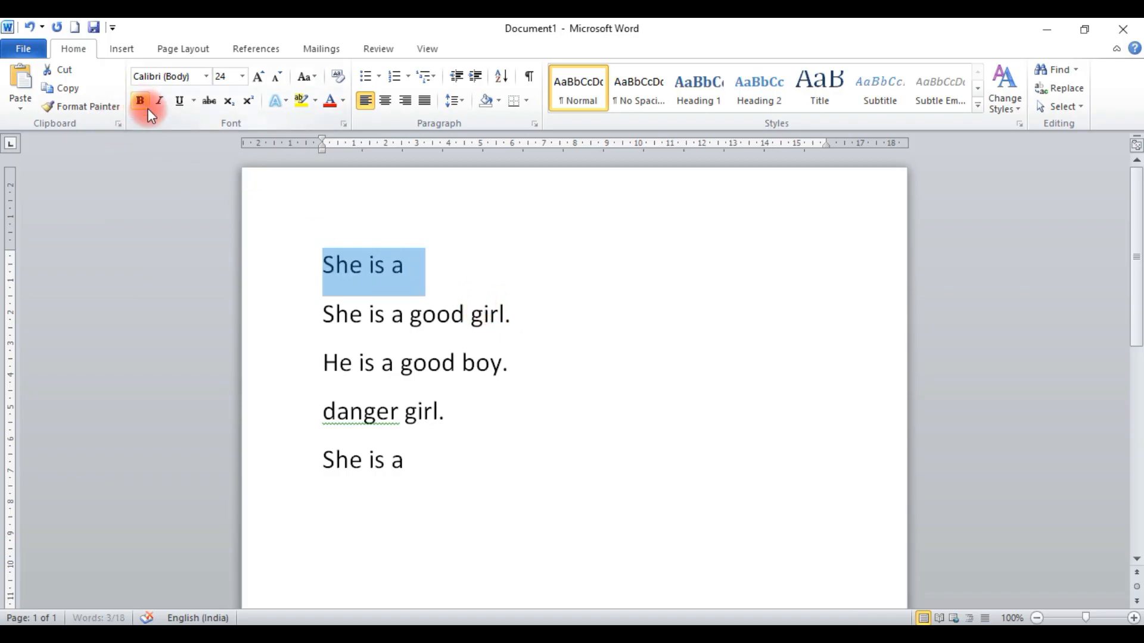
left_click(161, 101)
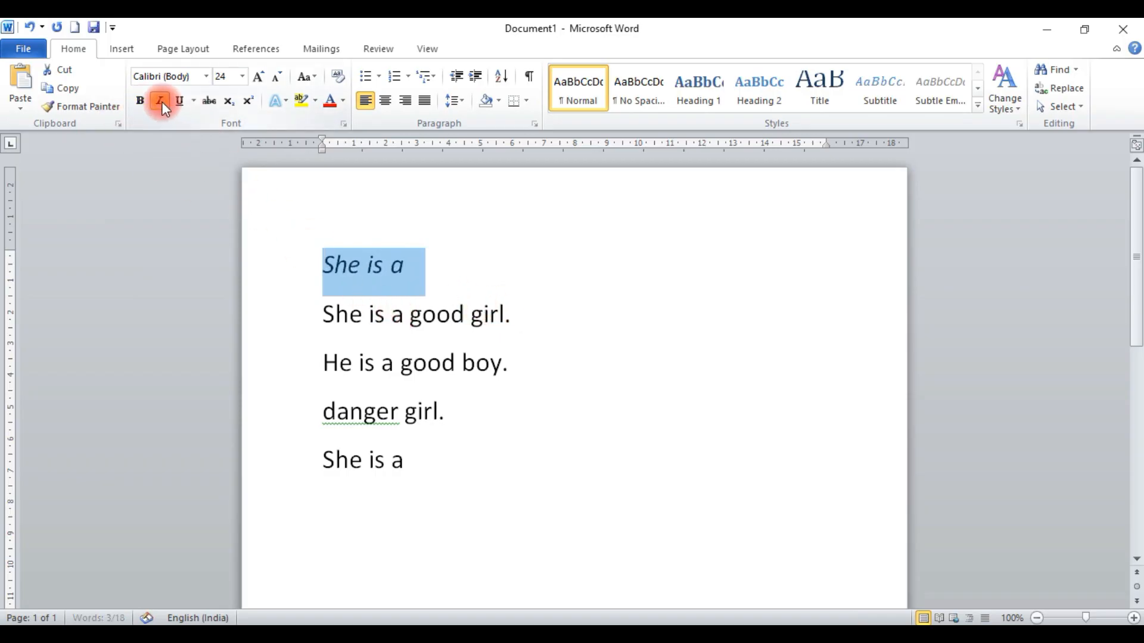
left_click(161, 101)
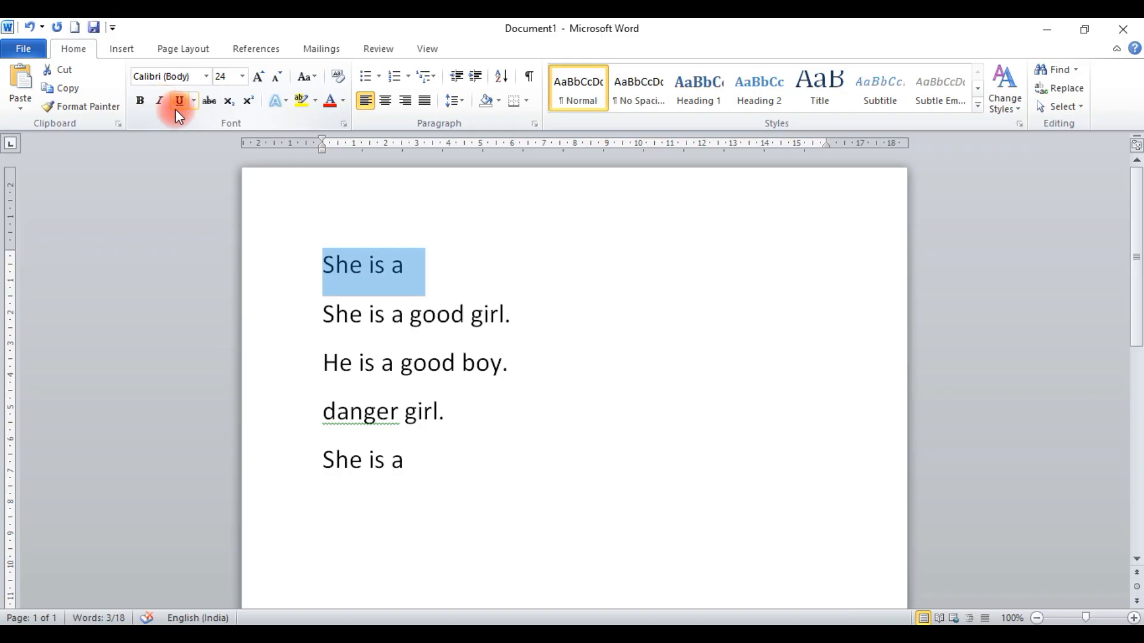
Try plain and dash-dot underlines and a strikethrough on "She is a" in the first line, removing each one
left_click(179, 102)
left_click(179, 102)
left_click(179, 102)
left_click(179, 102)
left_click(195, 102)
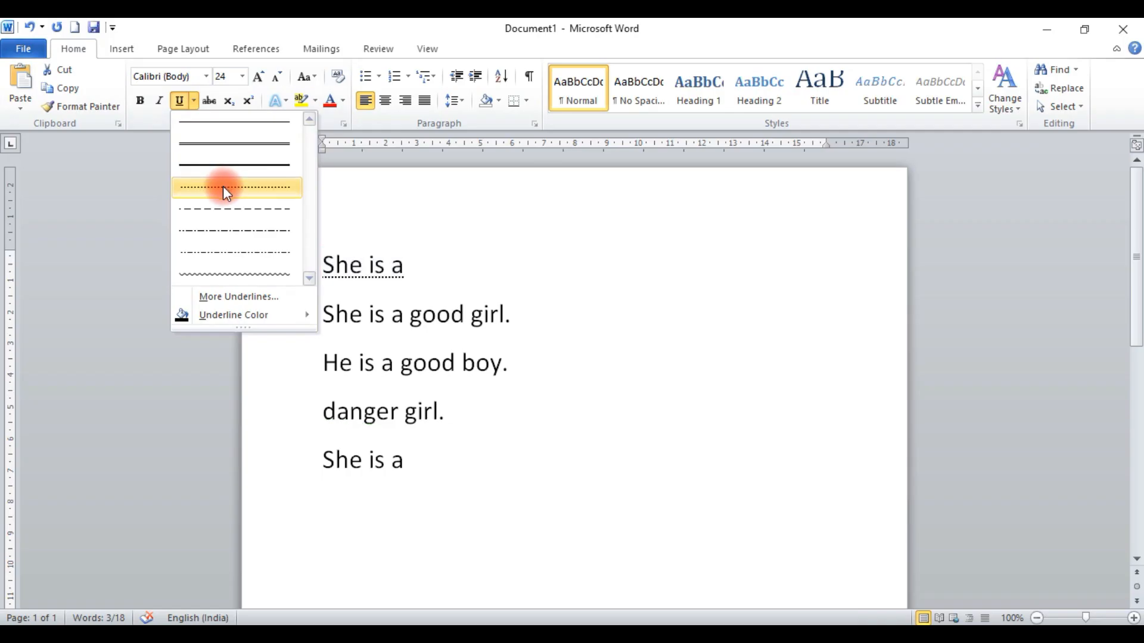
left_click(229, 226)
left_click(179, 103)
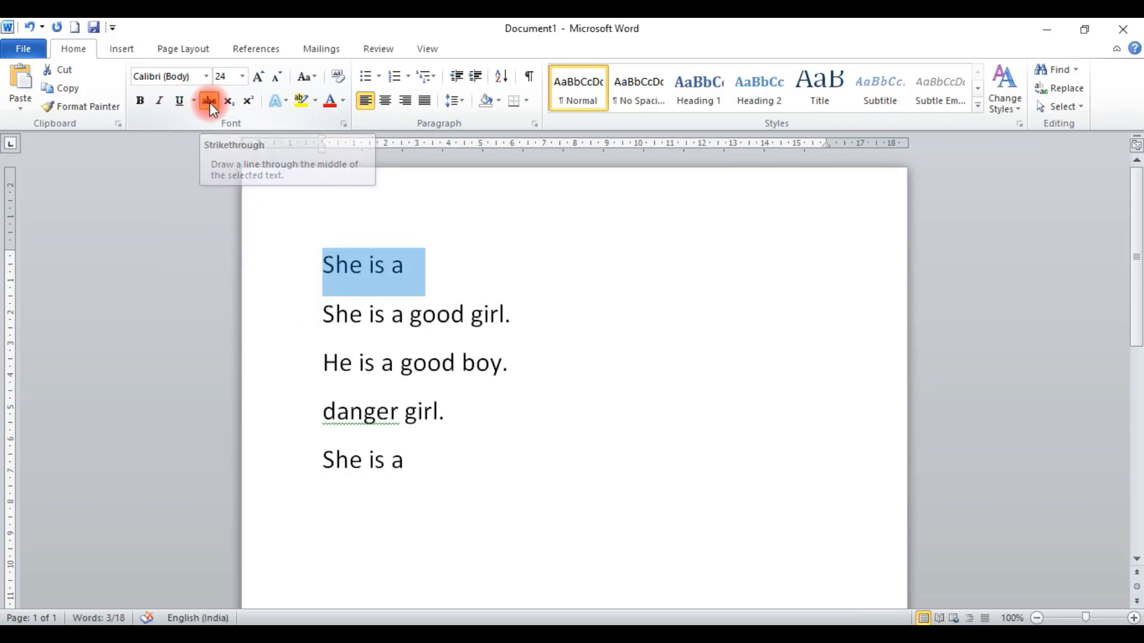
left_click(210, 103)
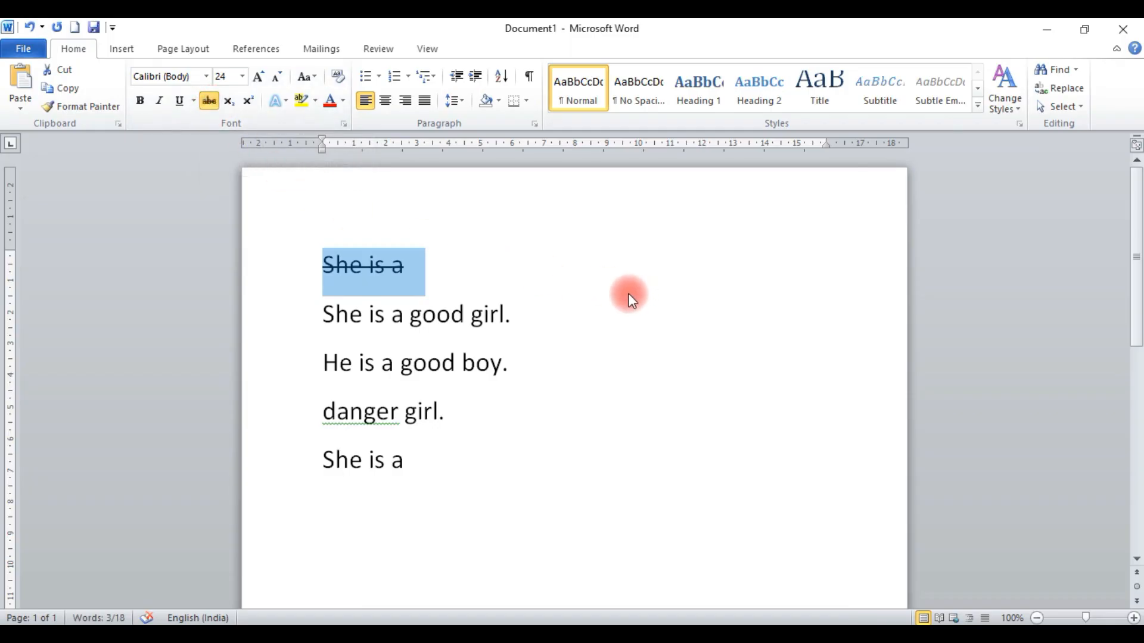
left_click(215, 100)
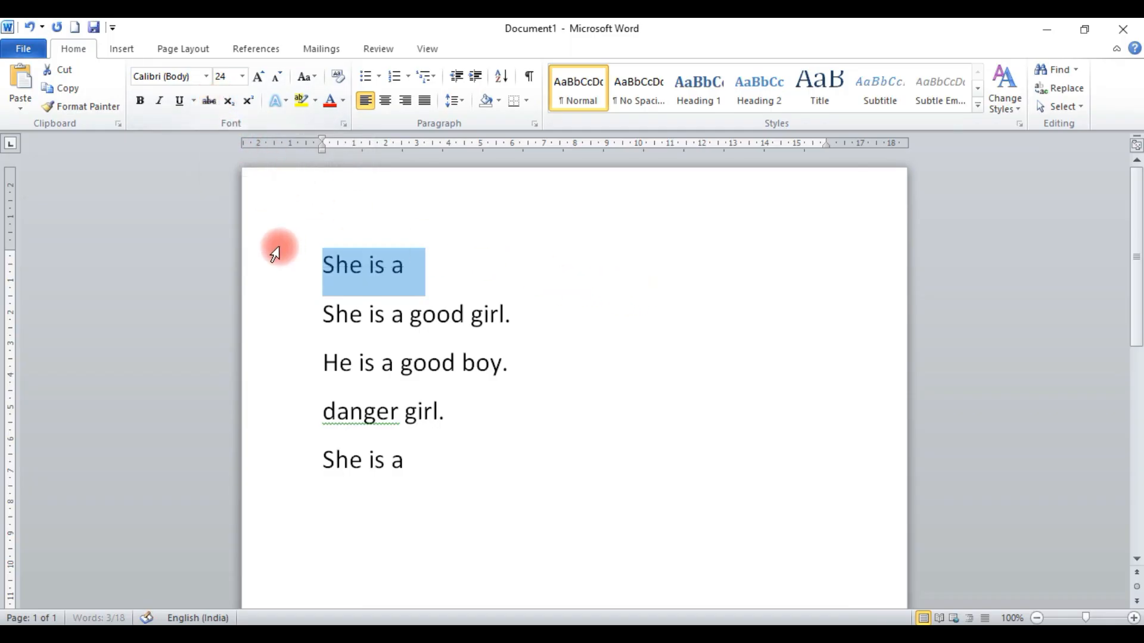
Combine bold, italic and underline on "She is a" in the first line, and remove all three
left_click(141, 100)
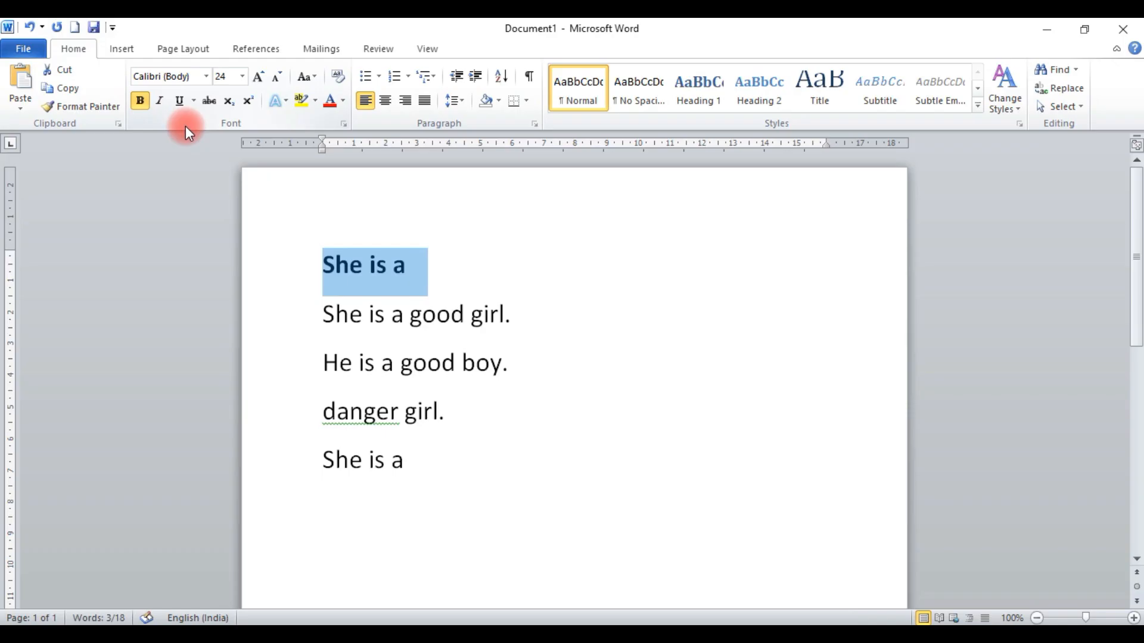
left_click(159, 100)
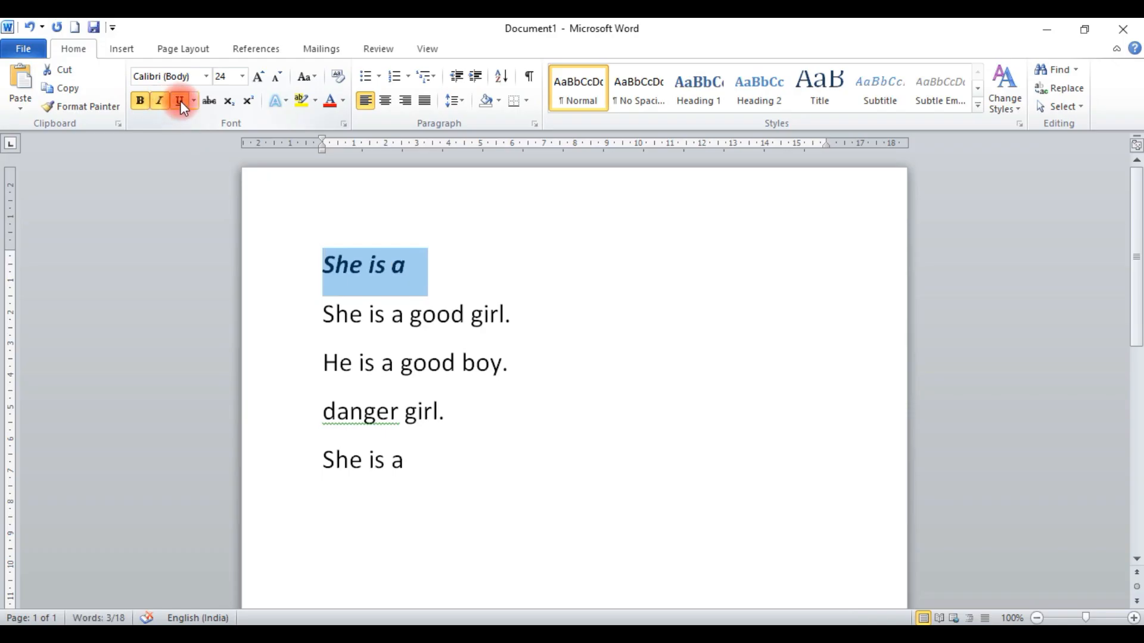
left_click(180, 101)
left_click(180, 102)
left_click(160, 101)
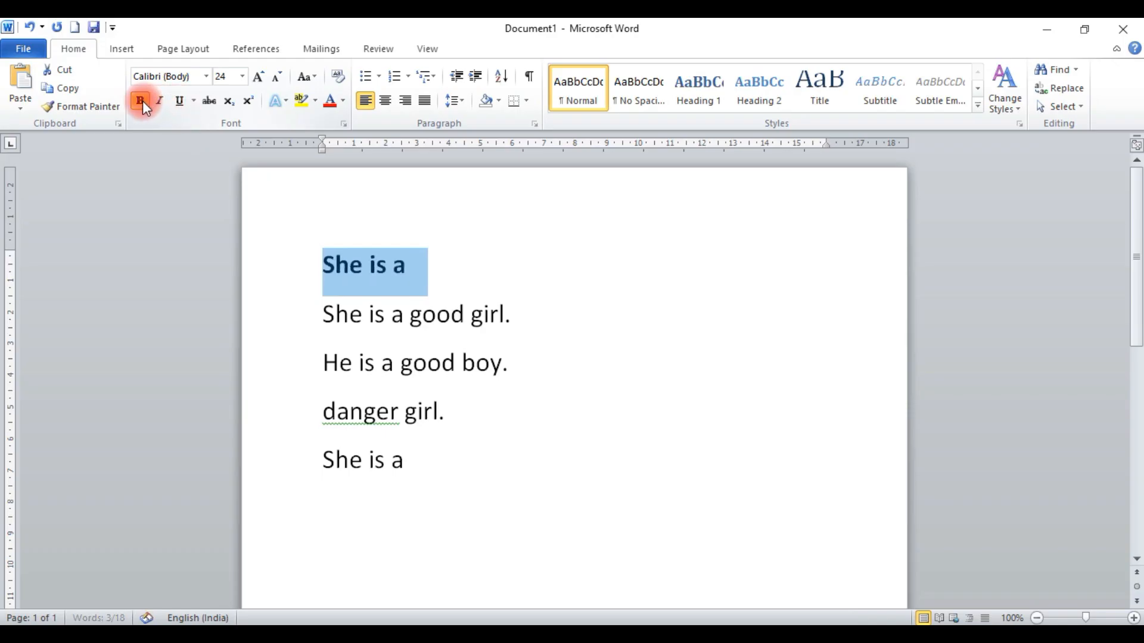
left_click(141, 101)
Switch strikethrough on and off twice for "She is a" in the first line
left_click(208, 103)
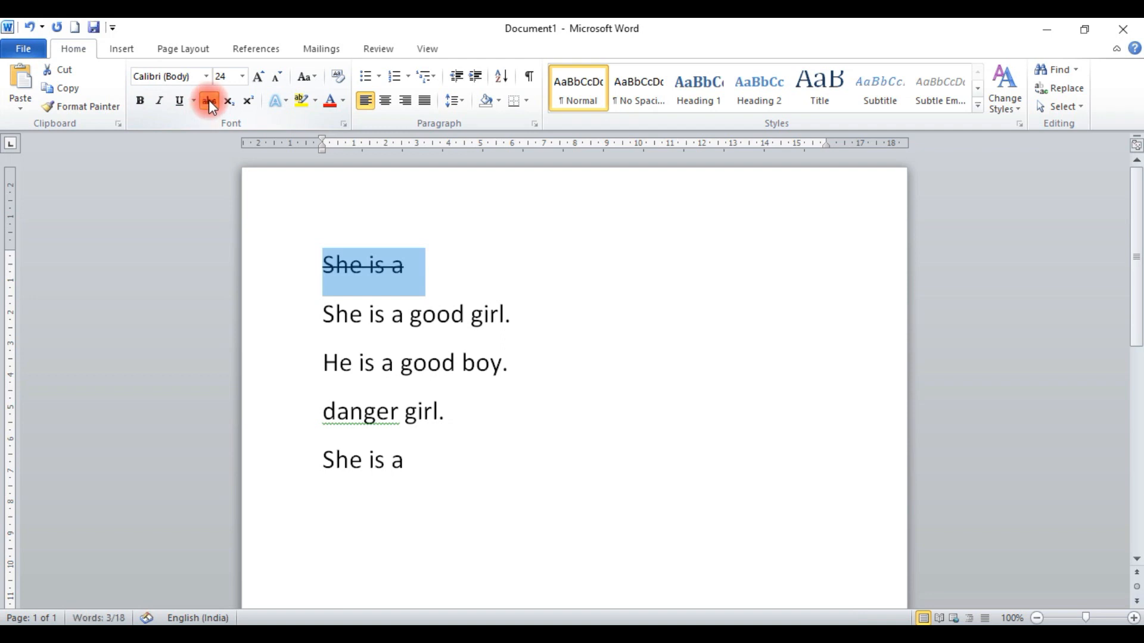
left_click(208, 100)
left_click(209, 100)
left_click(208, 100)
Apply the purple text effect with reflection to "She is a" in the first line and deselect it
left_click(276, 101)
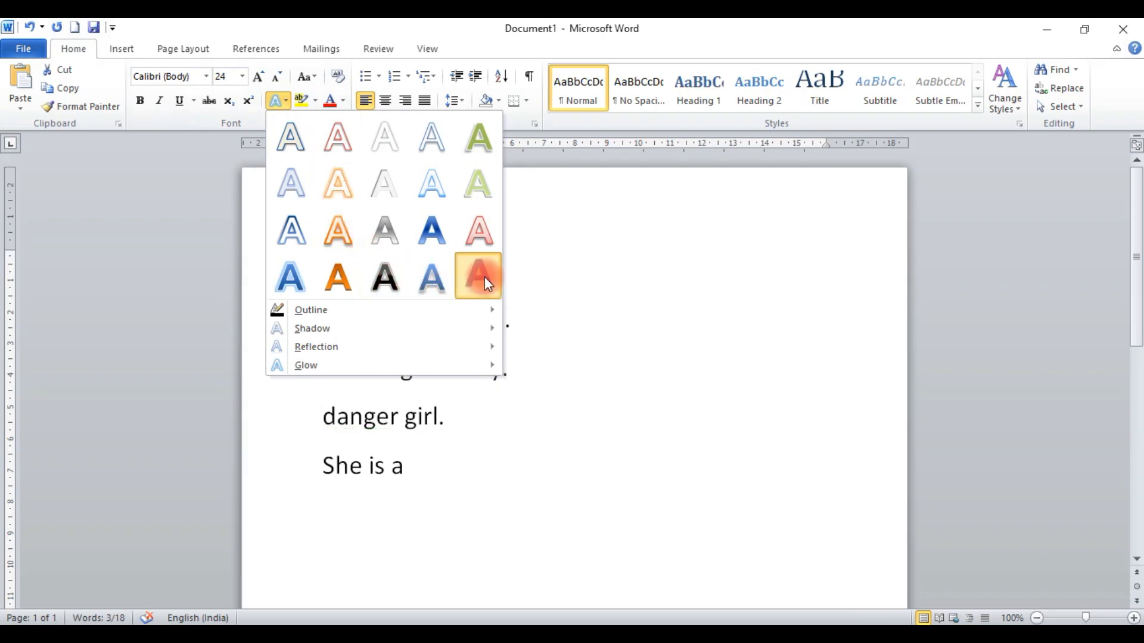
left_click(484, 277)
left_click(429, 262)
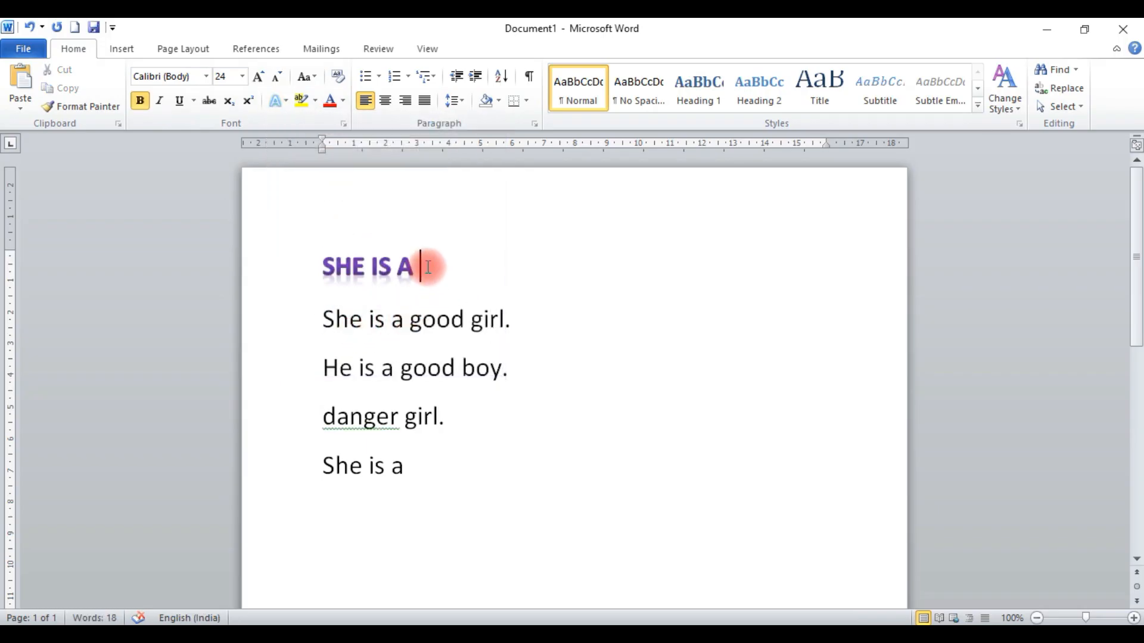
Make the purple first line italic and underlined, and deselect it
left_click_drag(429, 263, 327, 258)
left_click(158, 102)
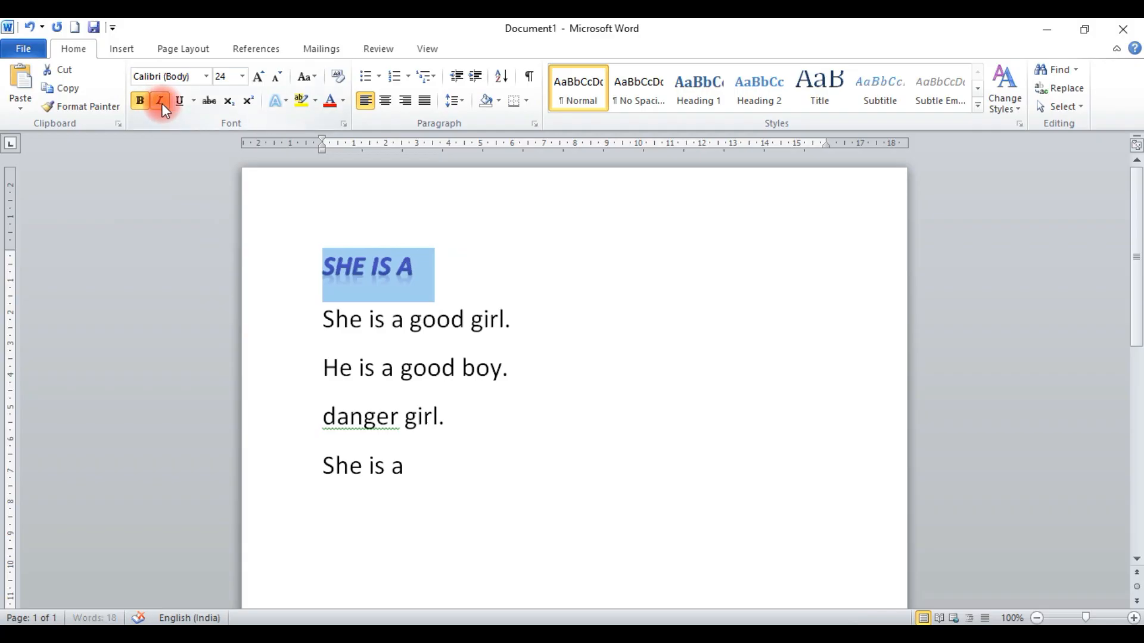
left_click(178, 101)
left_click(453, 415)
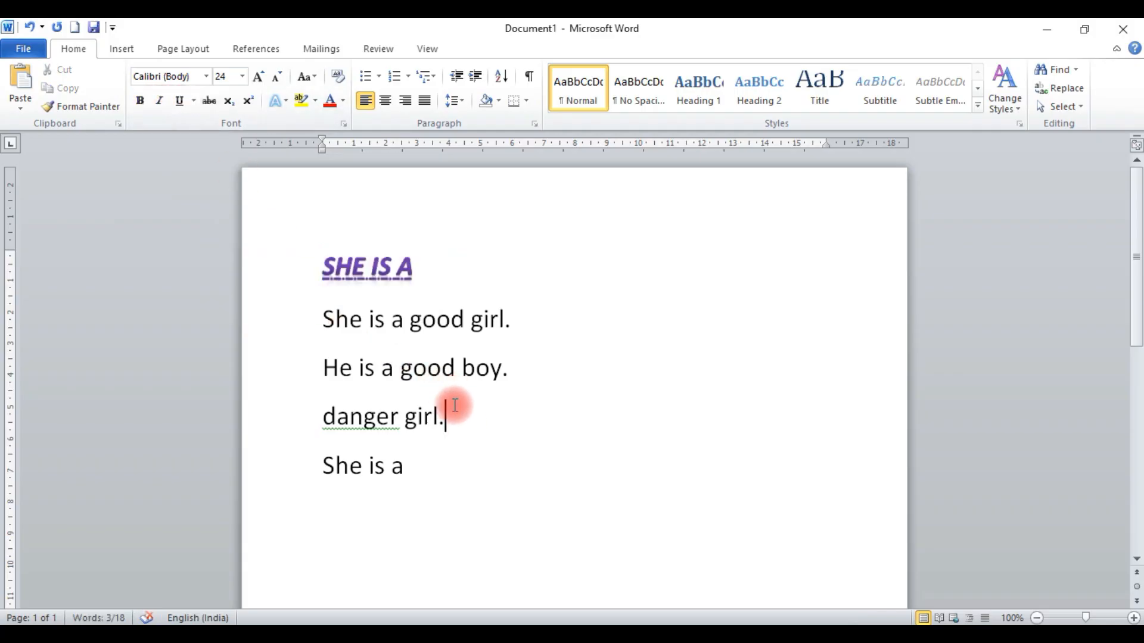
left_click_drag(423, 263, 327, 262)
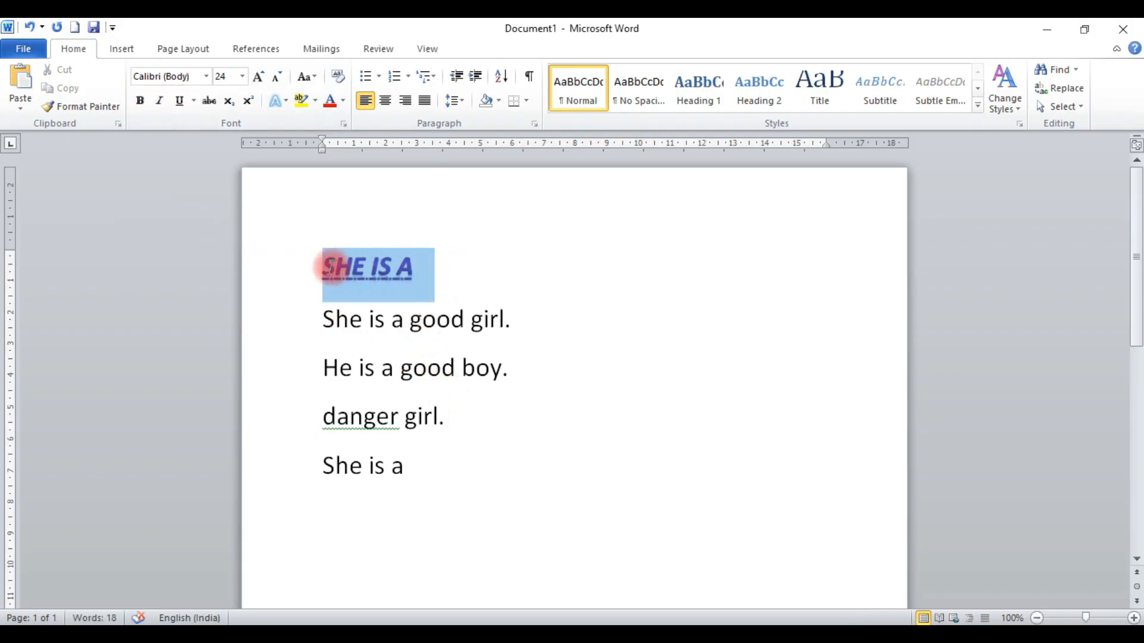
left_click(442, 288)
left_click_drag(395, 412, 313, 413)
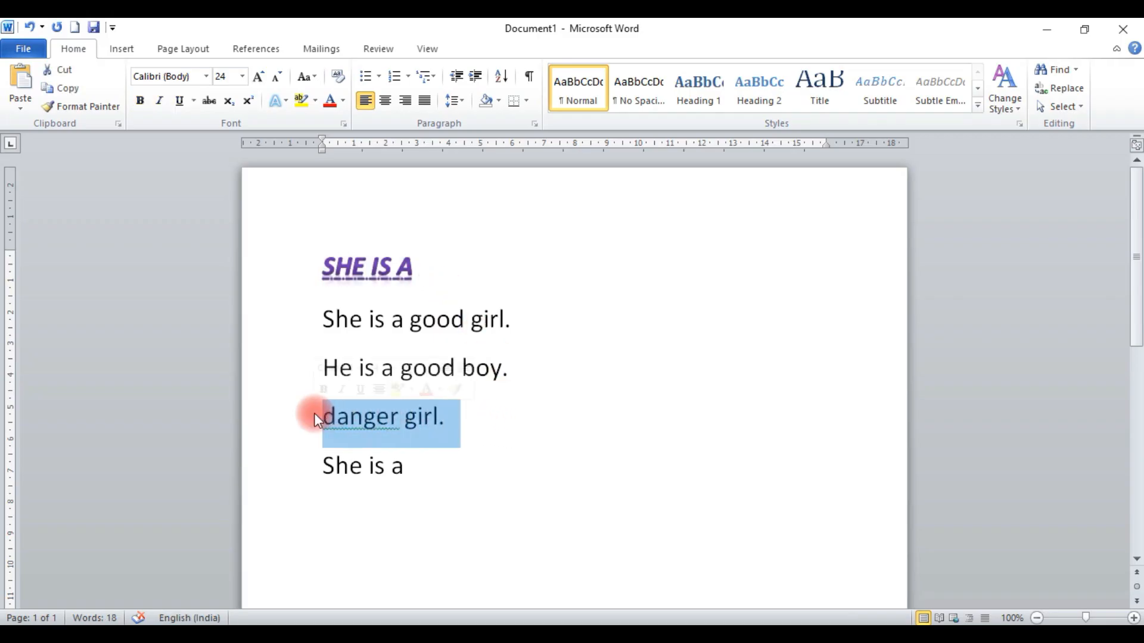
left_click(487, 287)
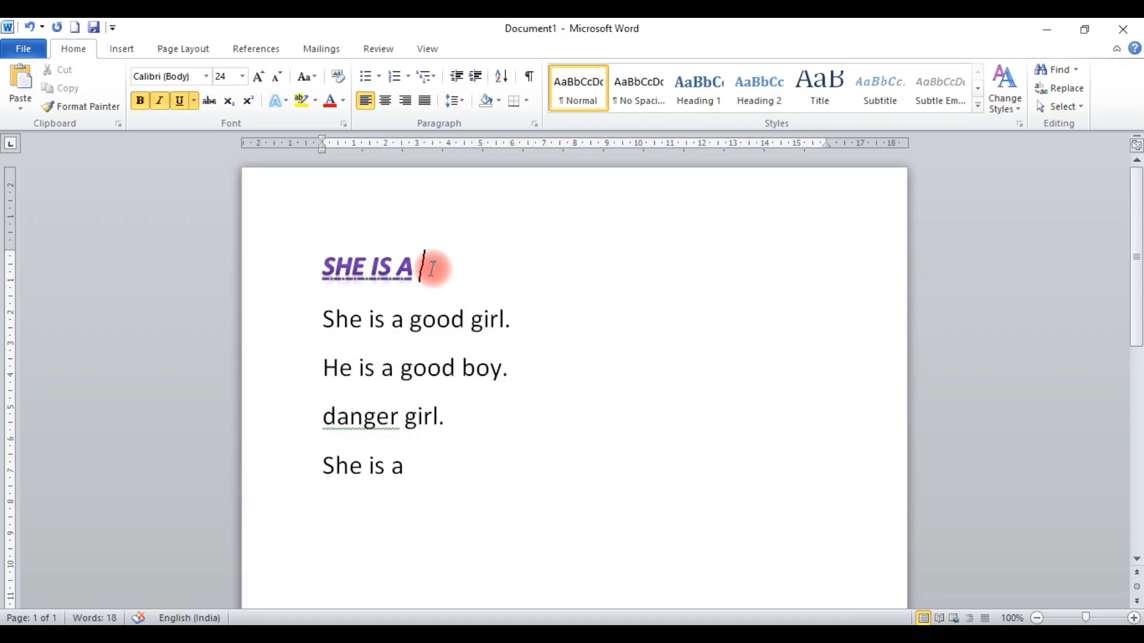
Copy the first line's formatting onto "danger girl." with Format Painter, and undo it
left_click_drag(434, 267, 348, 274)
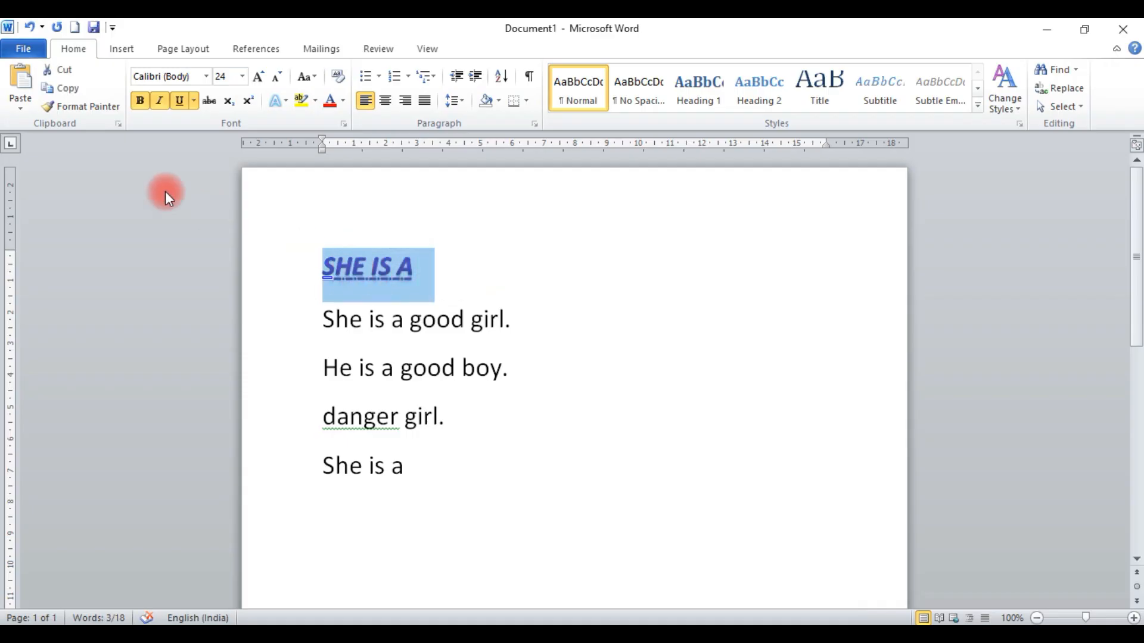
left_click(84, 109)
left_click(81, 108)
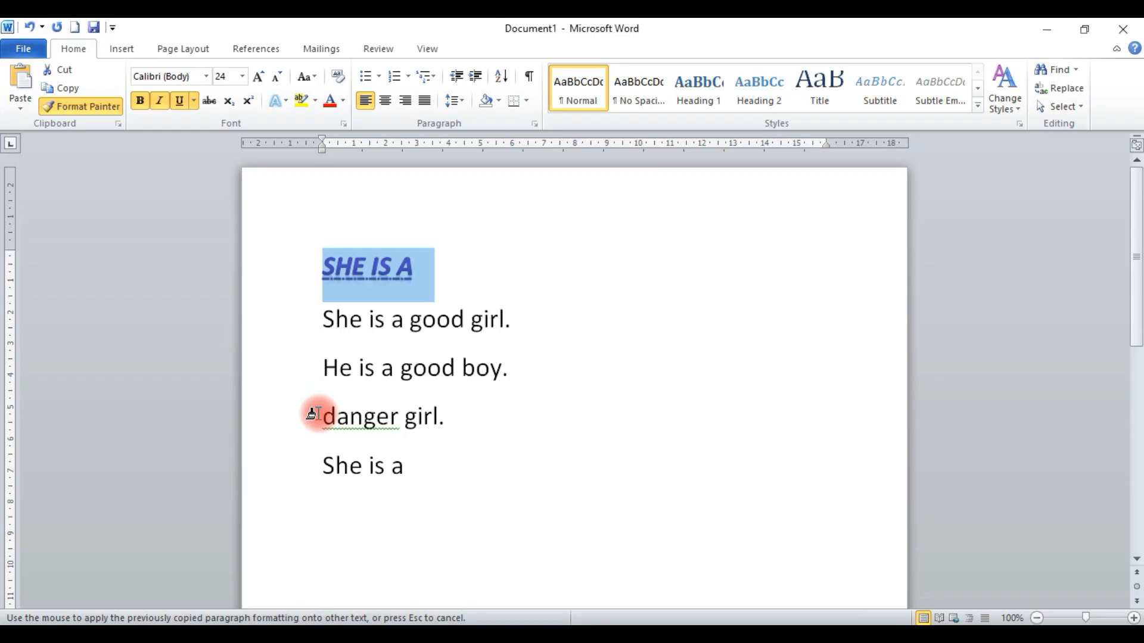
left_click_drag(316, 413, 510, 424)
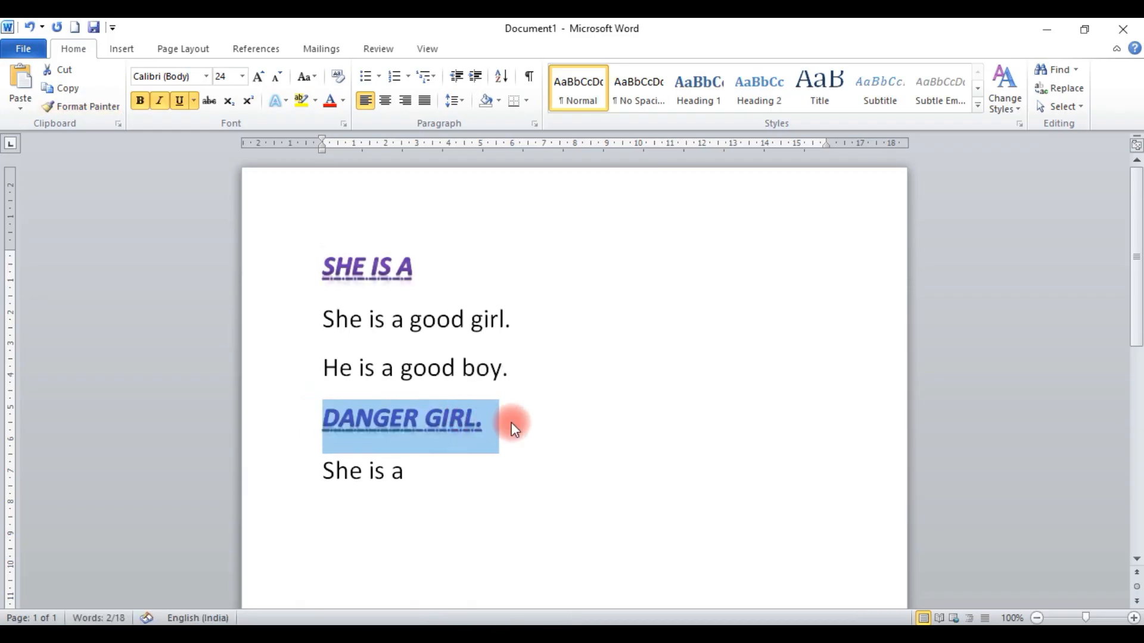
left_click(523, 410)
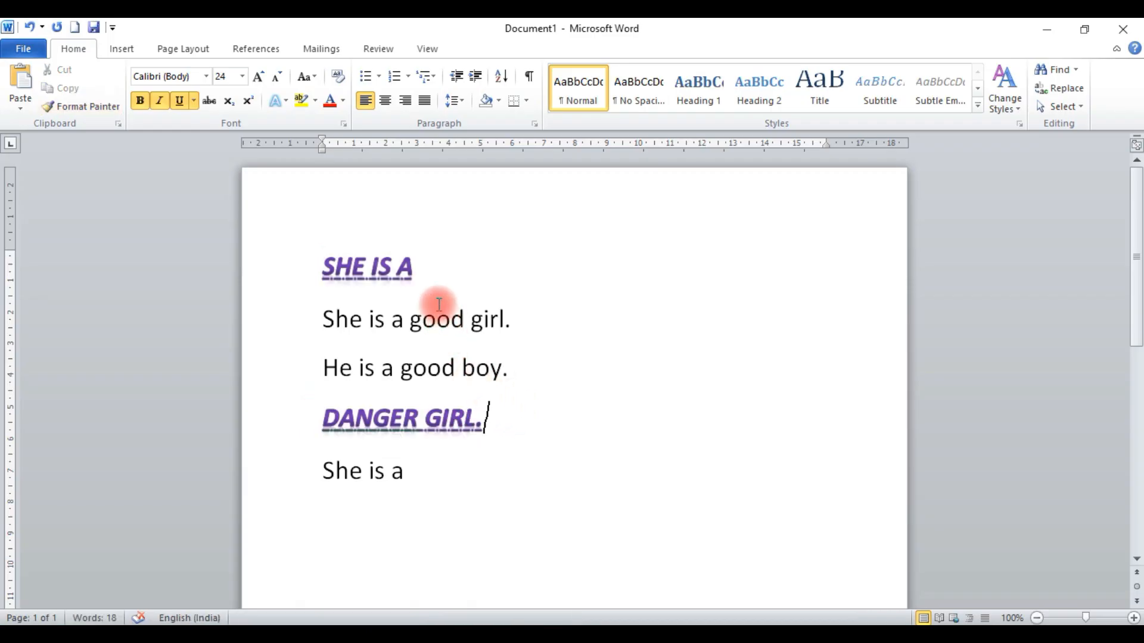
key("ctrl+z")
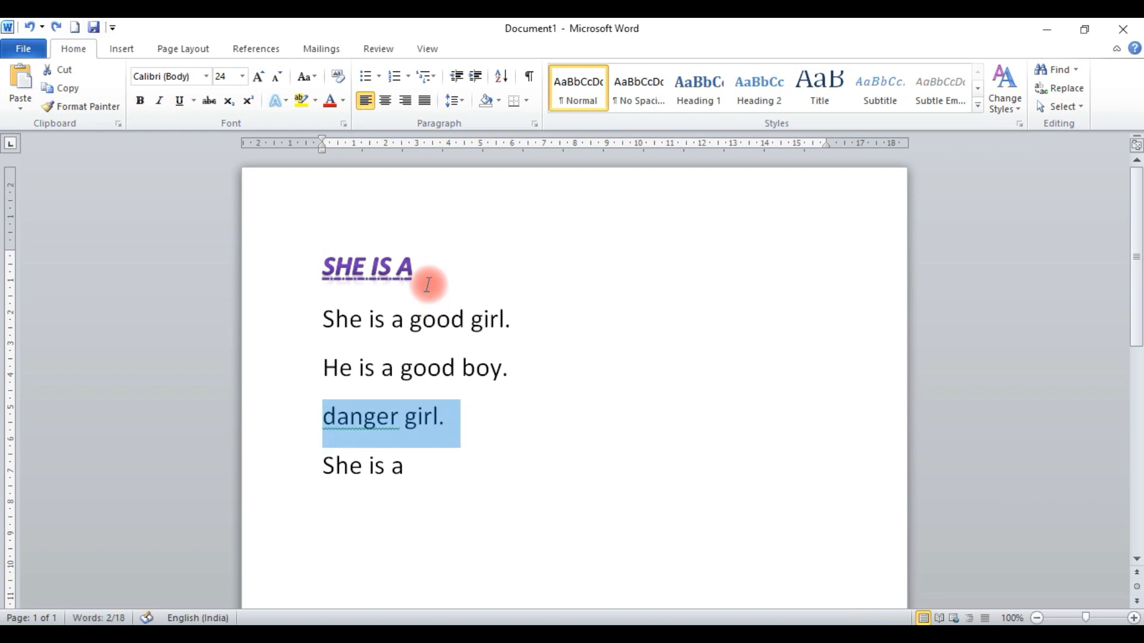
Apply the formatting of the purple first line to "danger girl." with Format Painter and deselect the text
left_click(424, 268)
triple_click(424, 268)
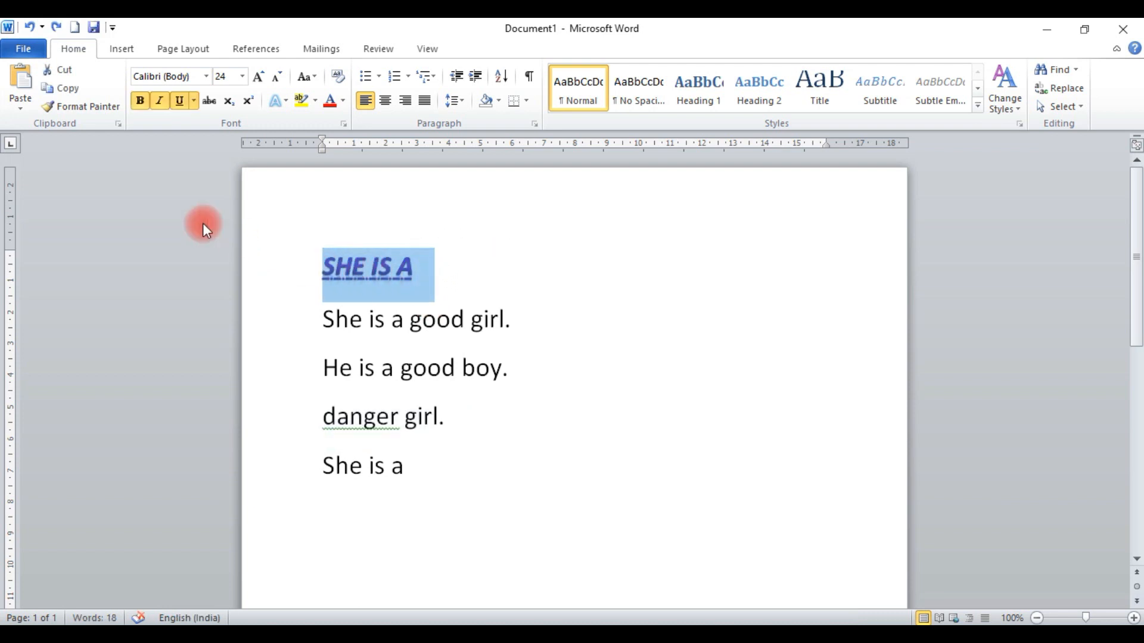
left_click(95, 107)
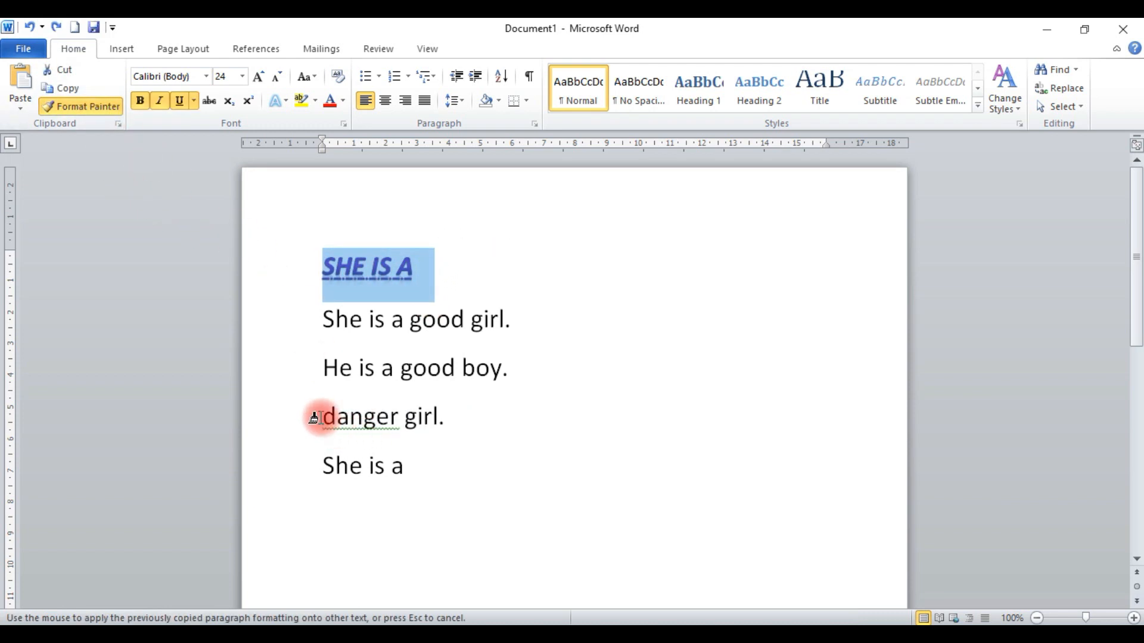
mouse_move(315, 417)
left_mouse_down()
mouse_move(446, 417)
mouse_move(500, 444)
left_mouse_up()
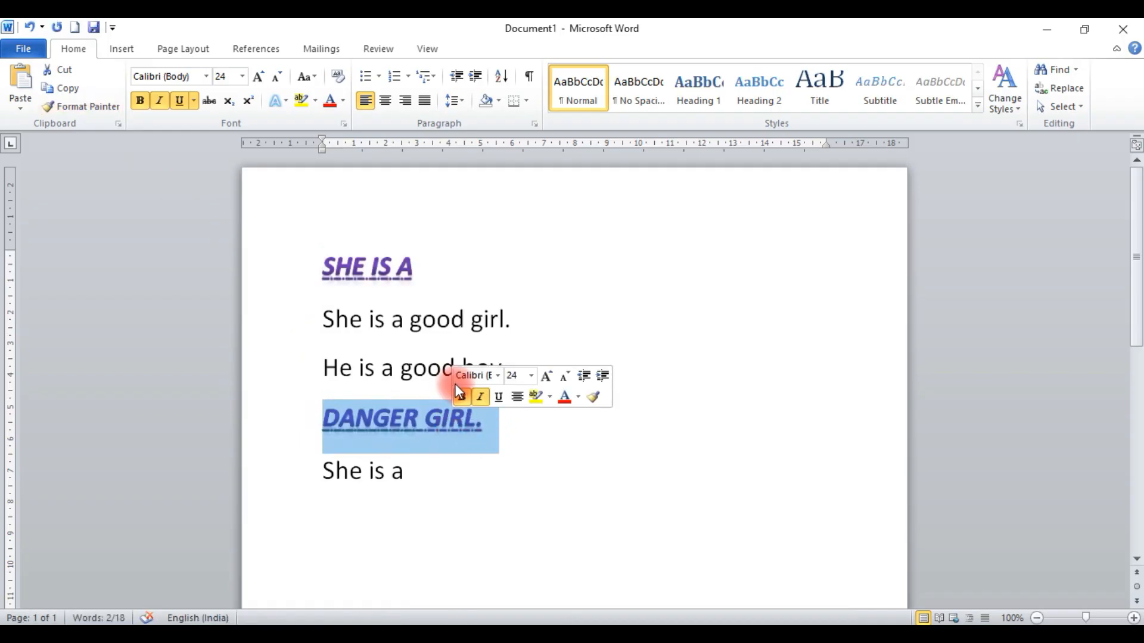
left_click(444, 348)
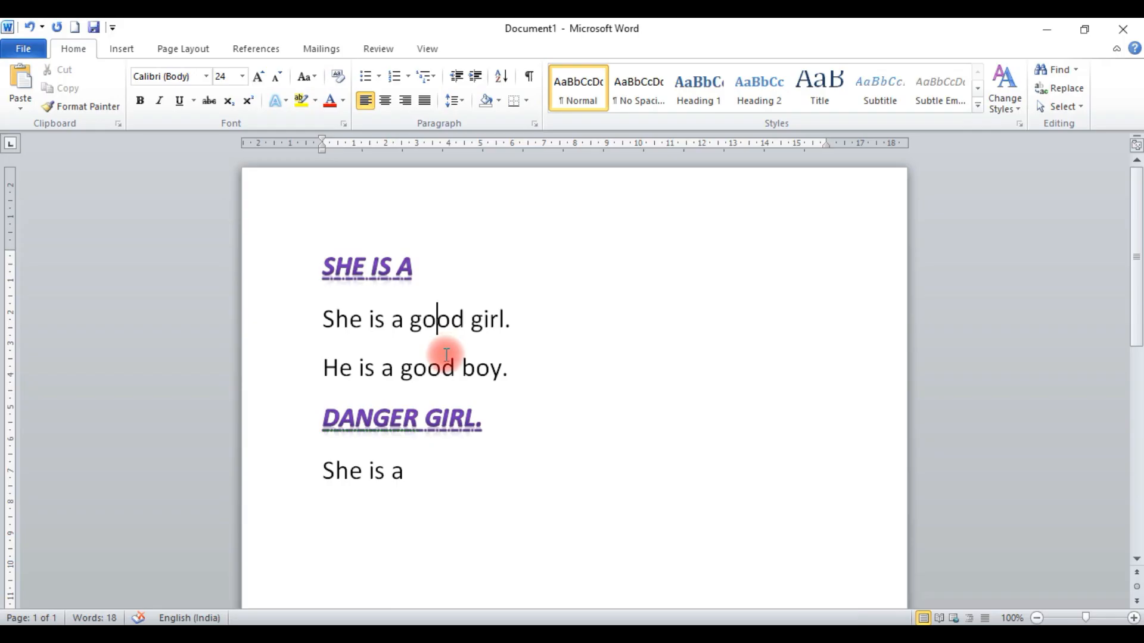
left_click(504, 374)
Highlight the line "She is a good girl." in yellow and deselect it
left_click_drag(528, 324, 355, 324)
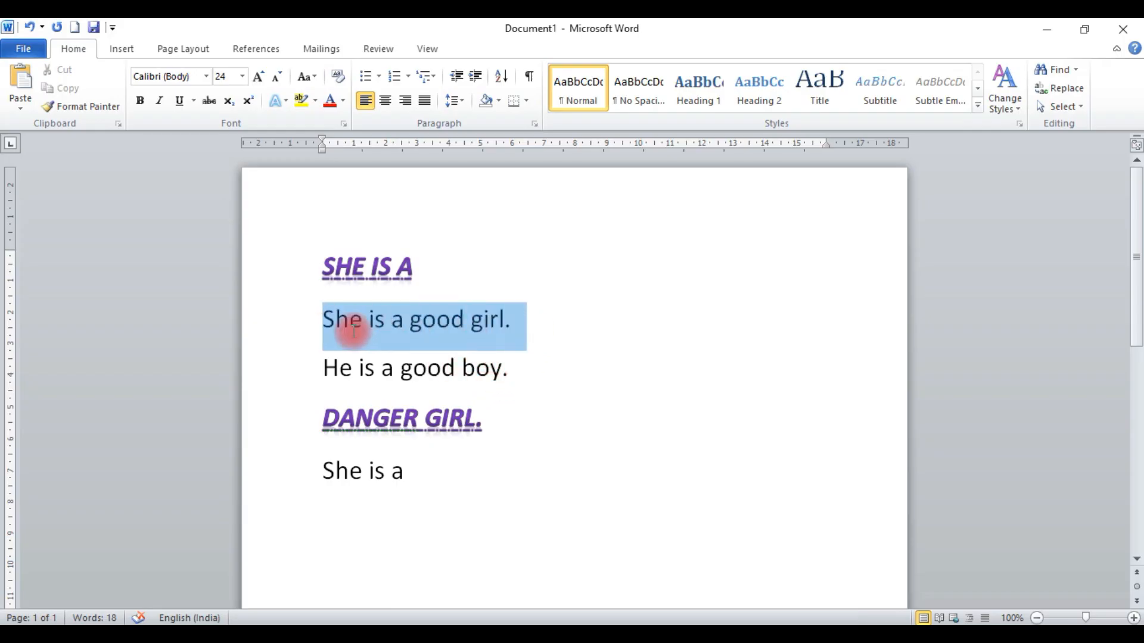
left_click(315, 100)
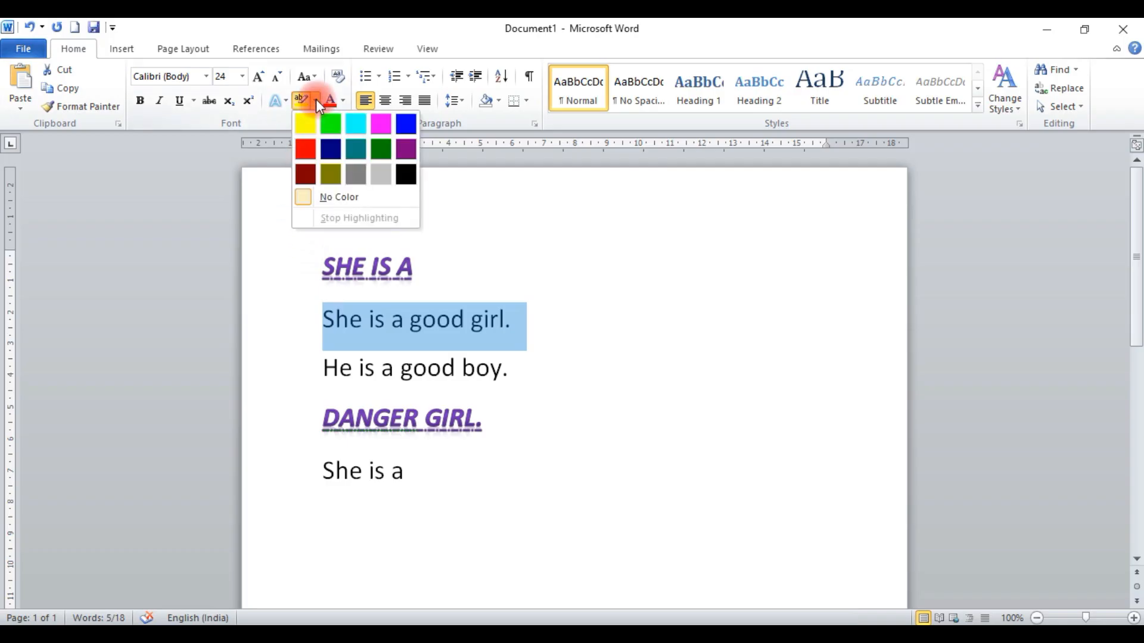
left_click(463, 250)
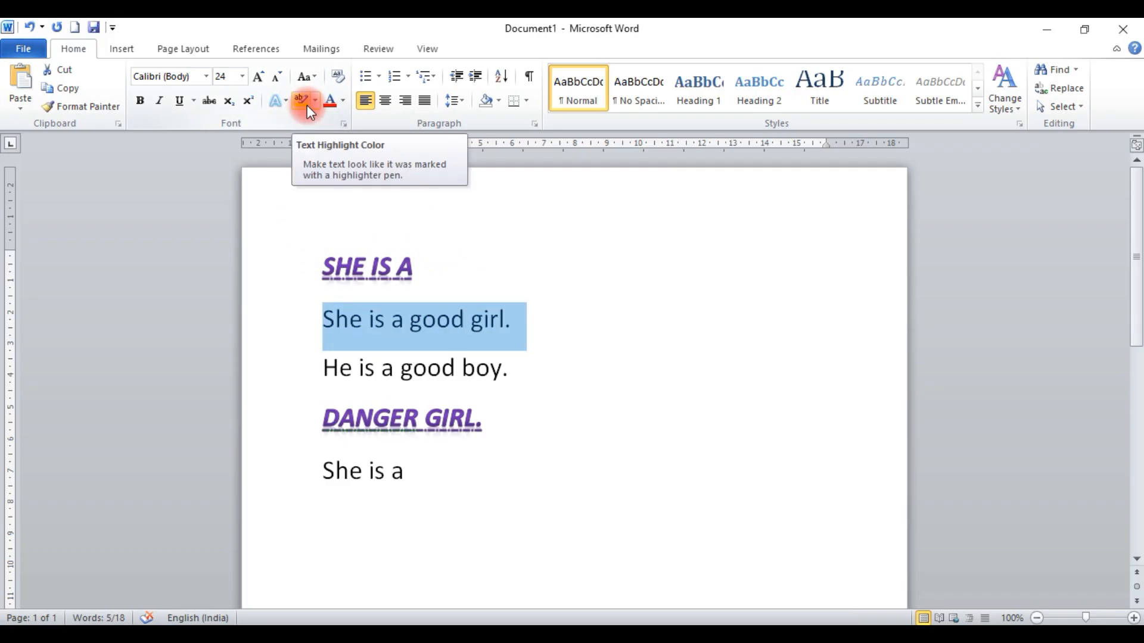
left_click(315, 100)
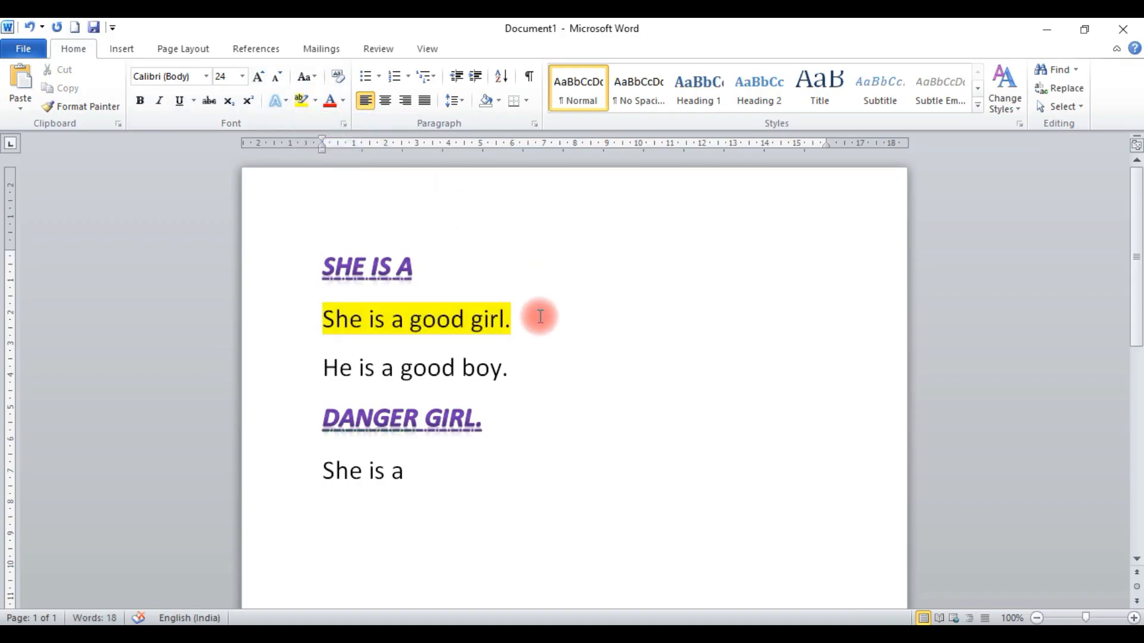
Remove the yellow highlight from "She is a good girl."
left_click_drag(541, 314, 331, 320)
left_click(314, 101)
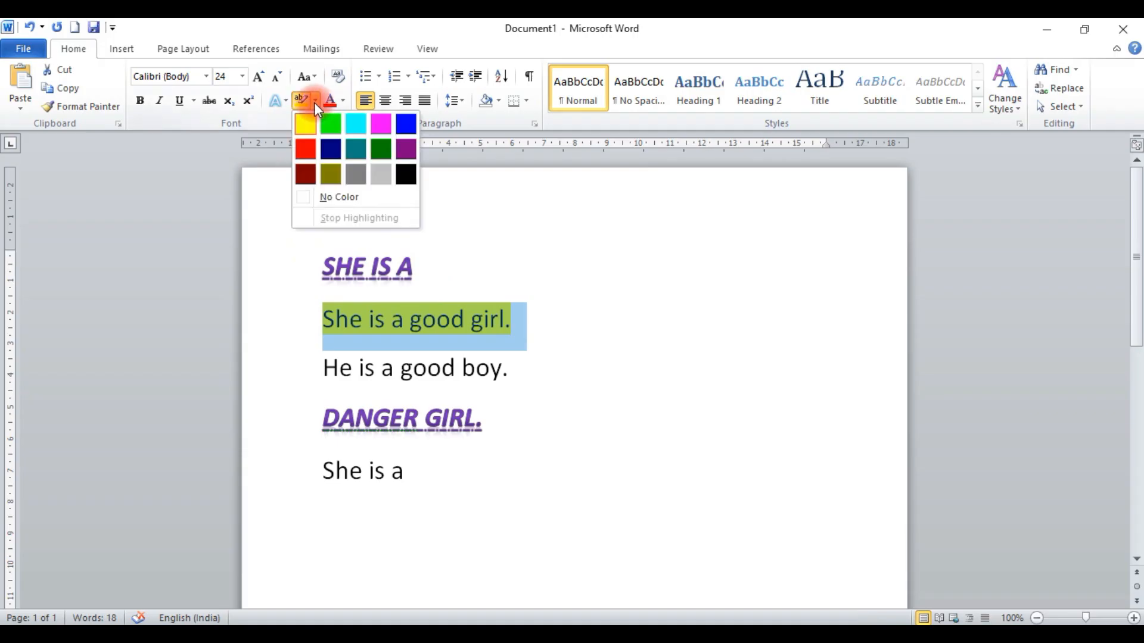
left_click(320, 198)
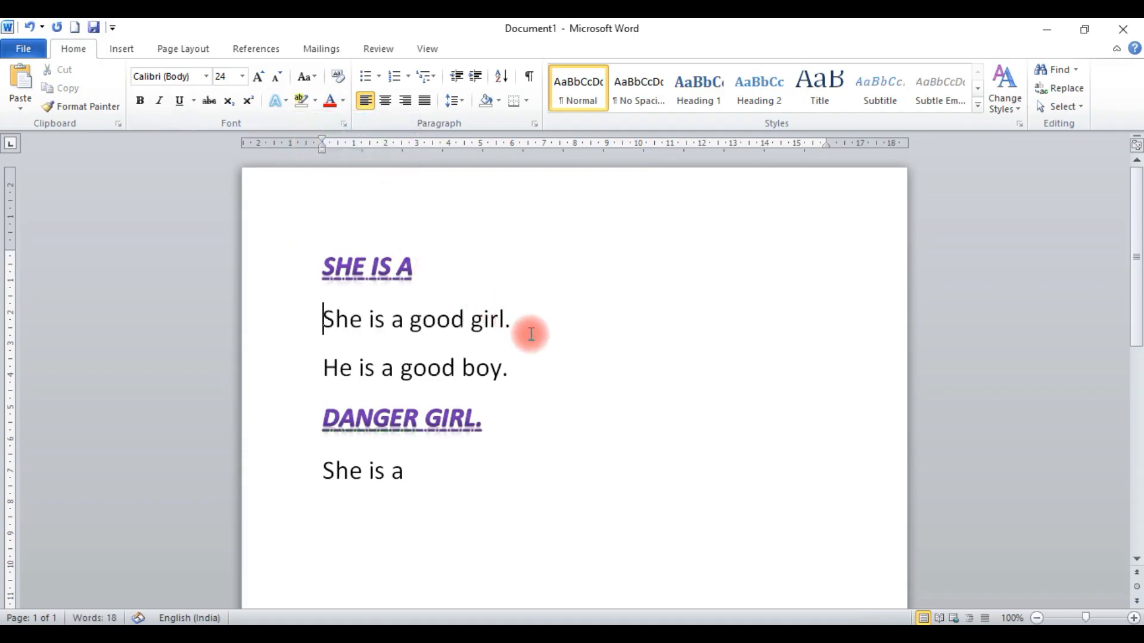
Set the font color of "She is a good girl." to the standard light blue
left_click_drag(529, 327, 338, 331)
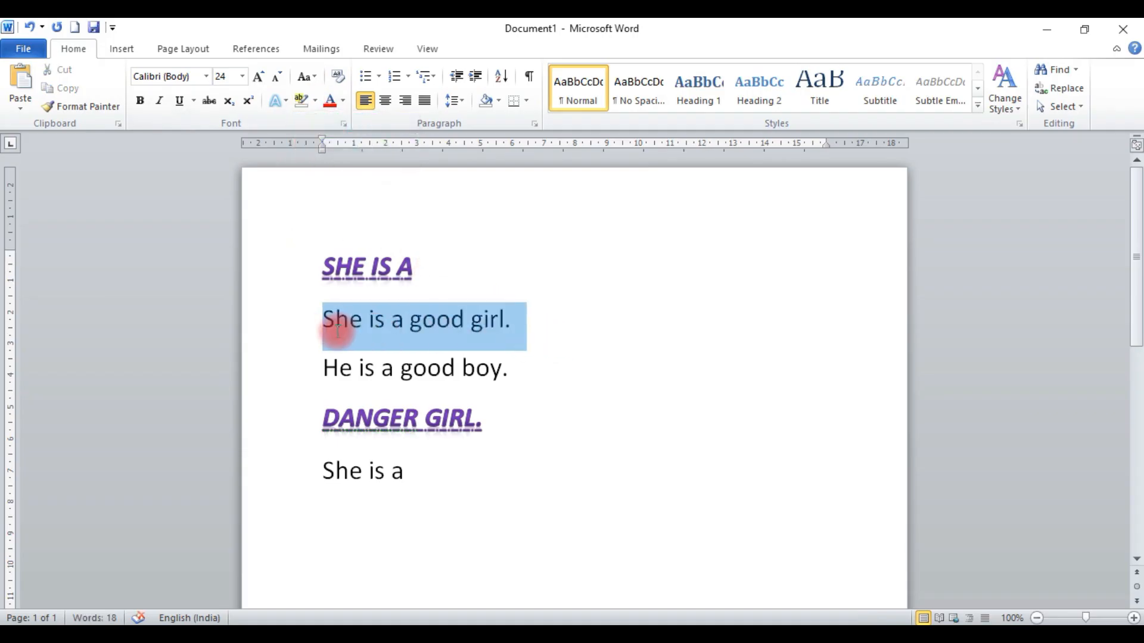
left_click(344, 101)
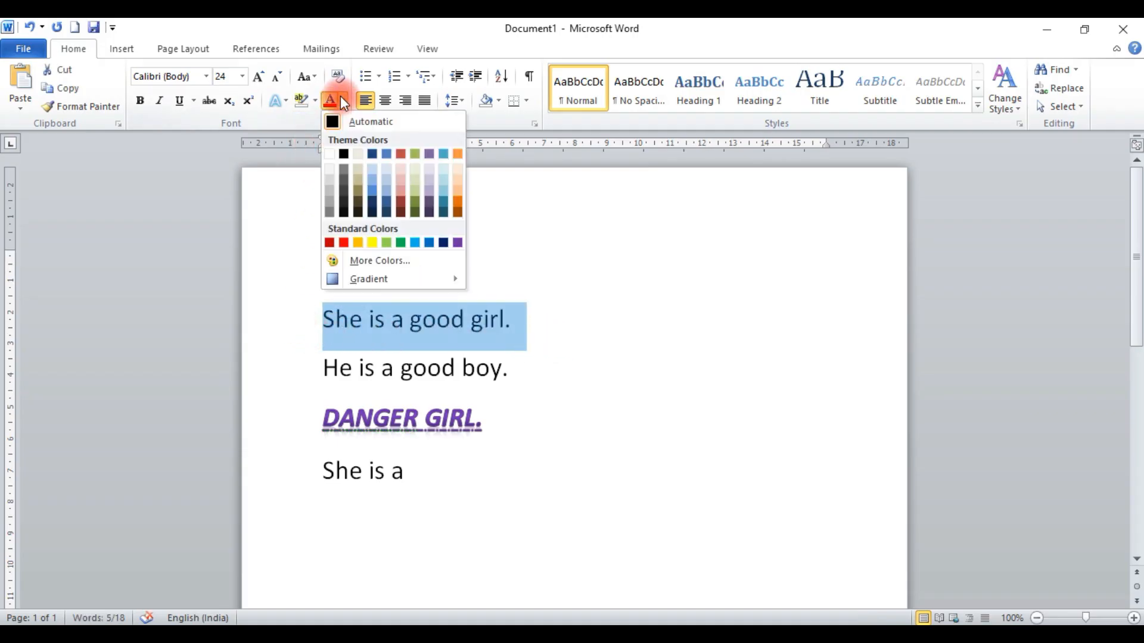
left_click(416, 243)
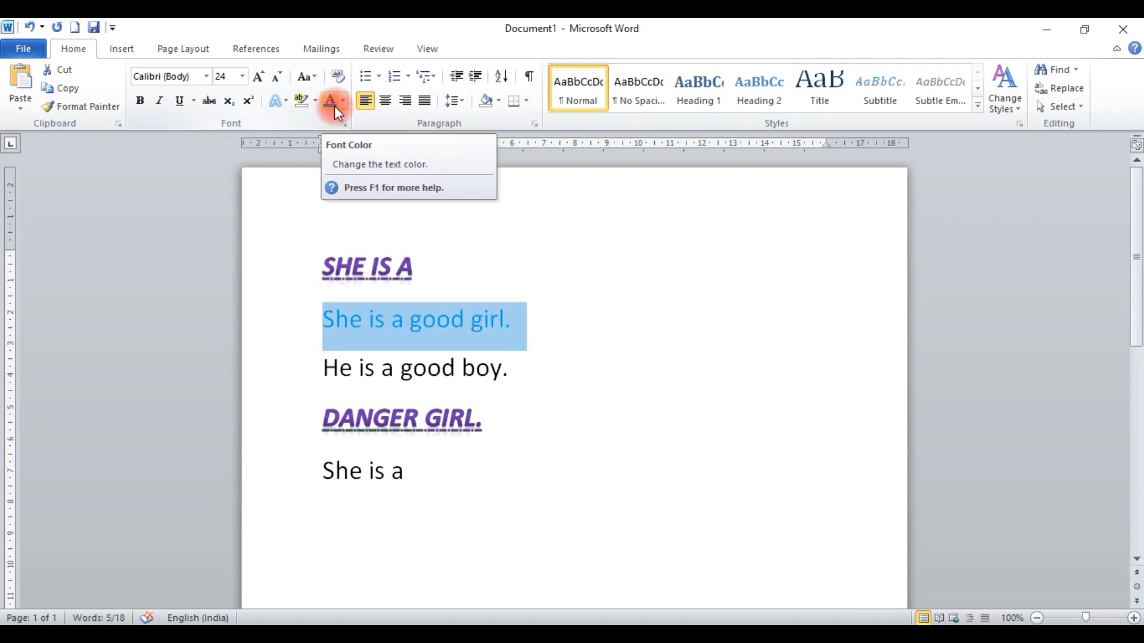
Reset the font color of "She is a good girl." to Automatic and deselect the line
left_click_drag(531, 320, 326, 317)
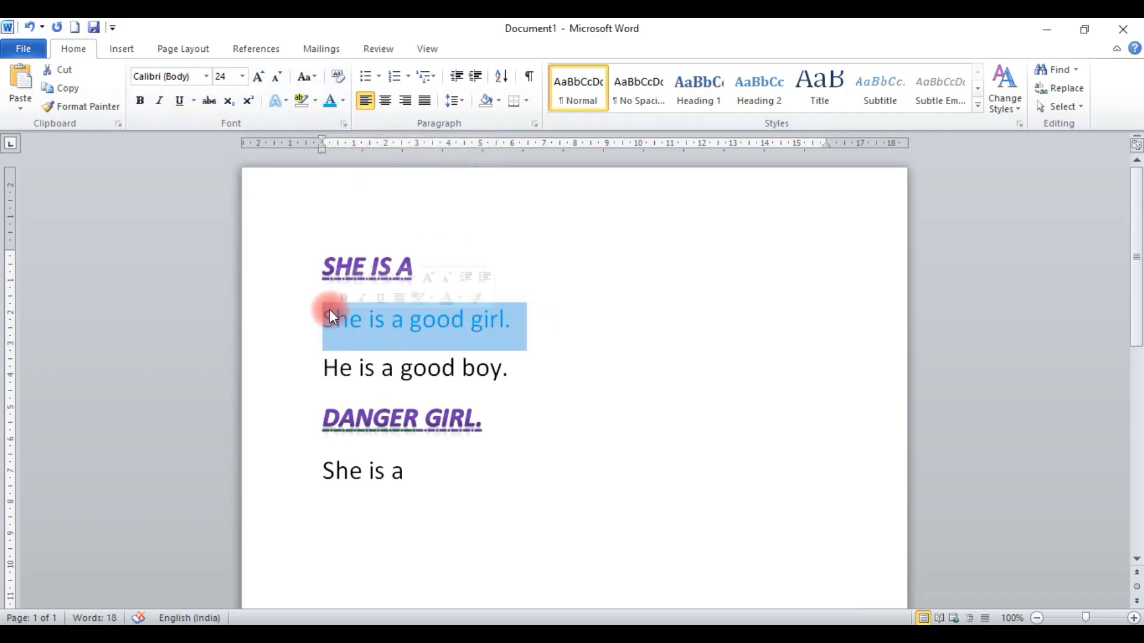
left_click(343, 101)
left_click(344, 121)
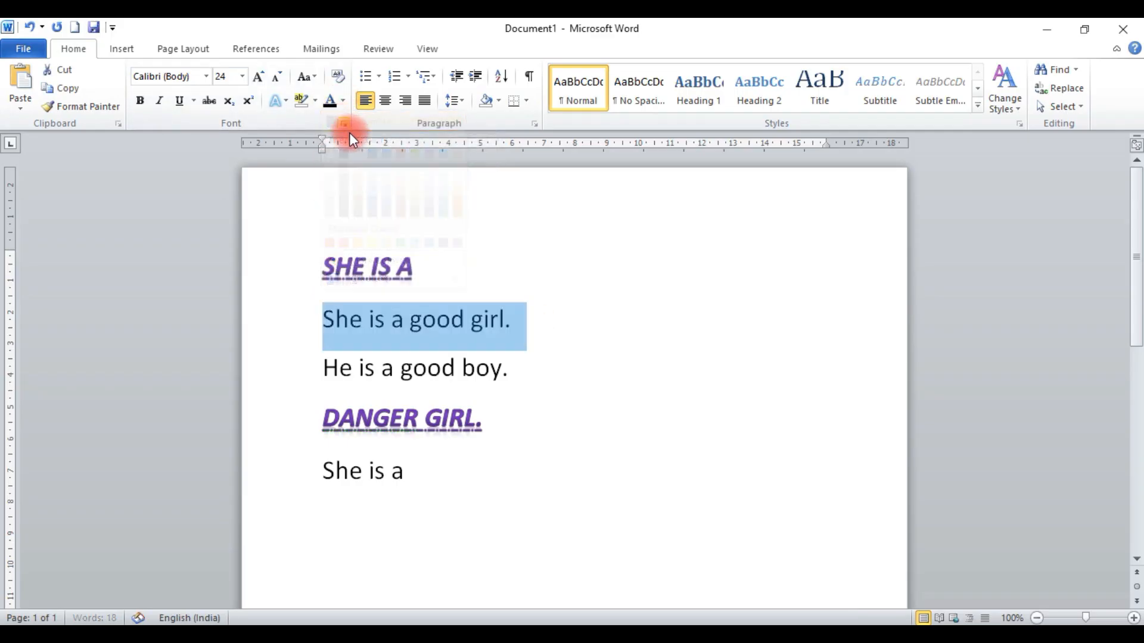
left_click(478, 366)
Apply Sentence case and then lowercase to the line "She is a good girl."
left_click_drag(528, 320, 323, 321)
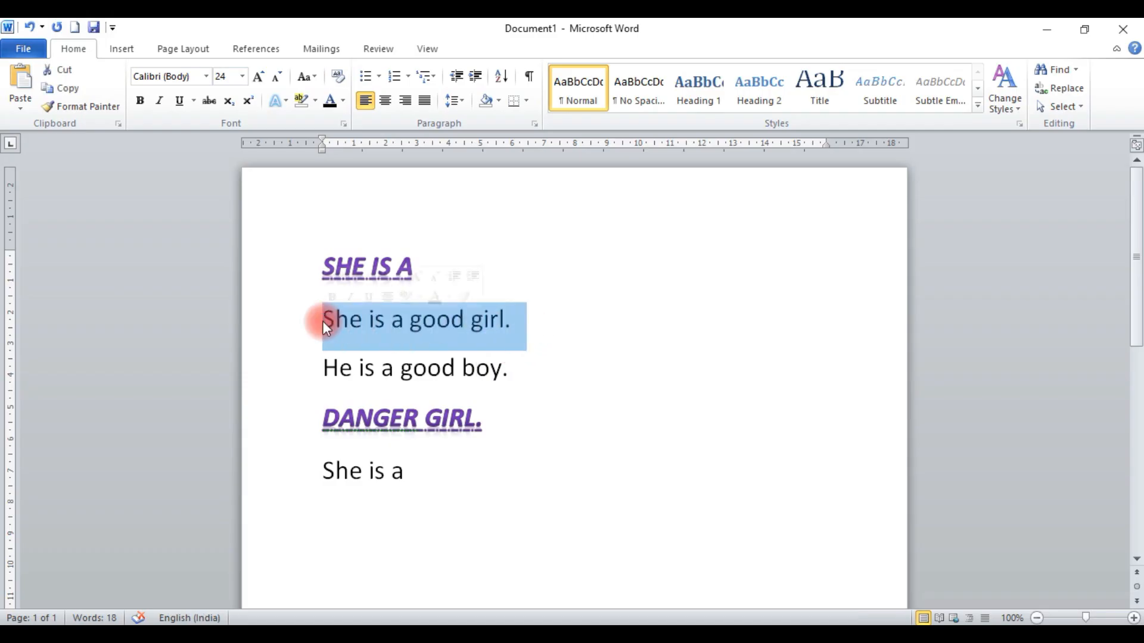
left_click(312, 78)
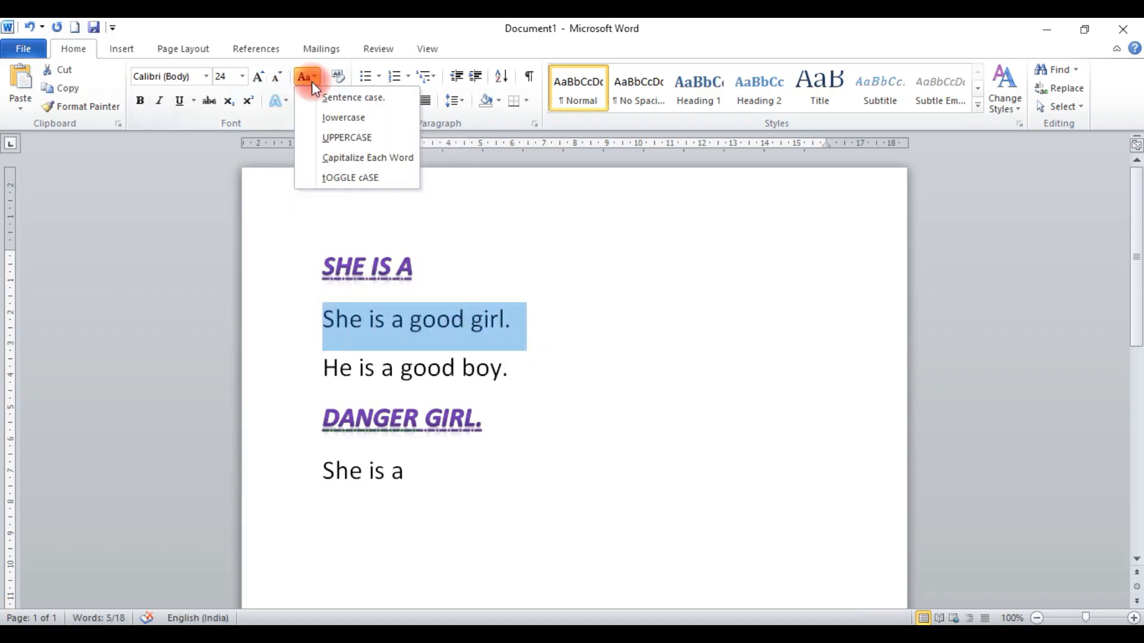
left_click(327, 95)
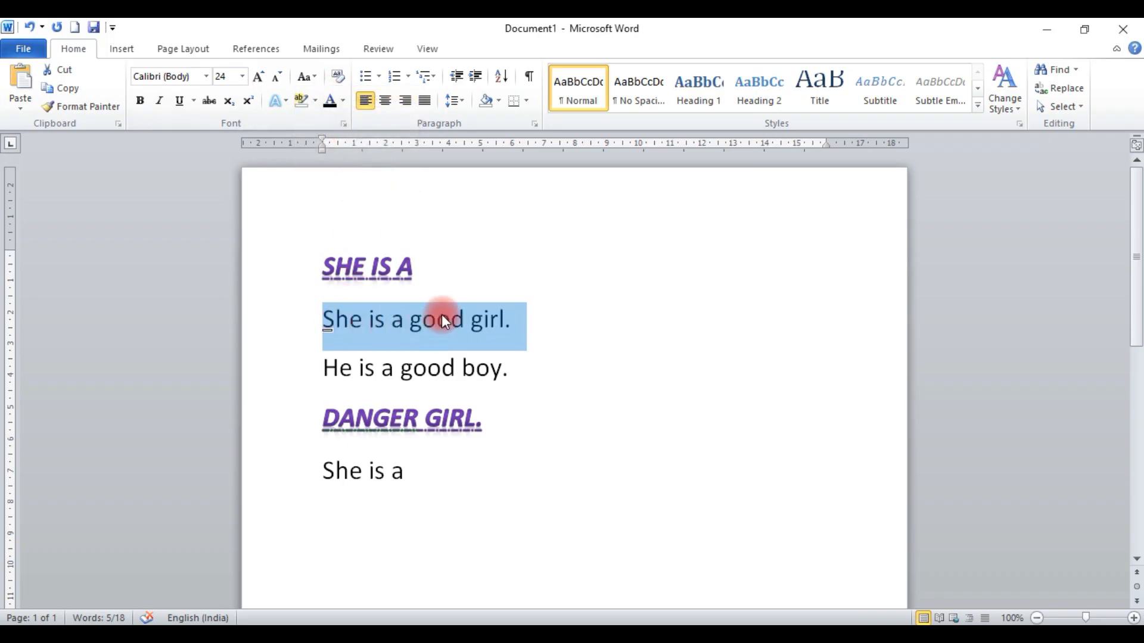
left_click(308, 79)
left_click(326, 122)
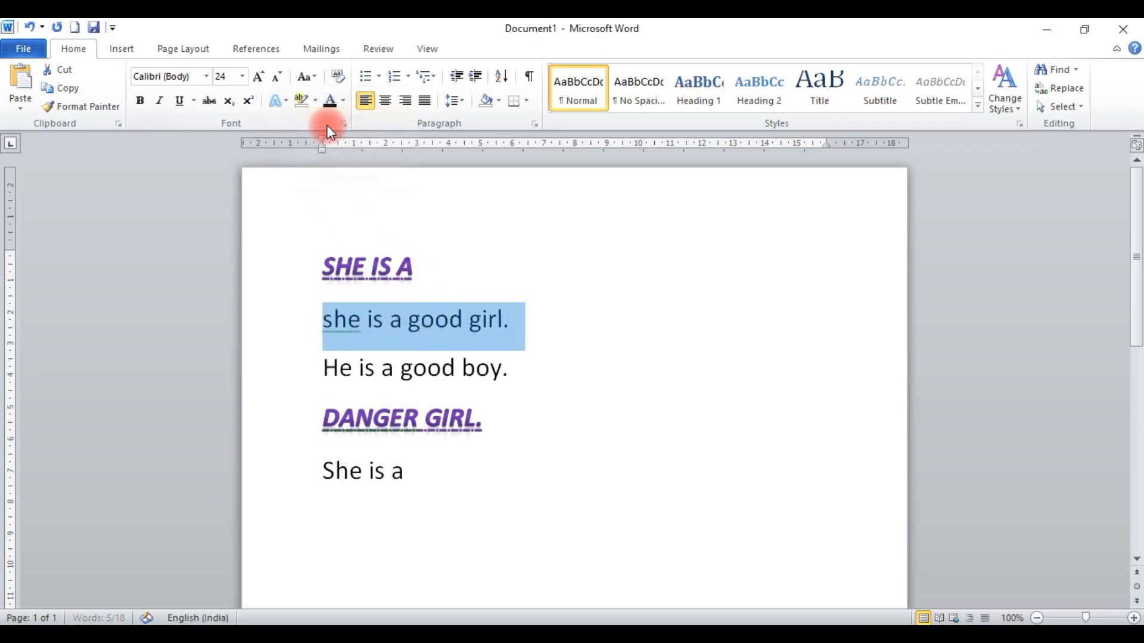
Change the selected second line to UPPERCASE, then to Capitalize Each Word
left_click(310, 74)
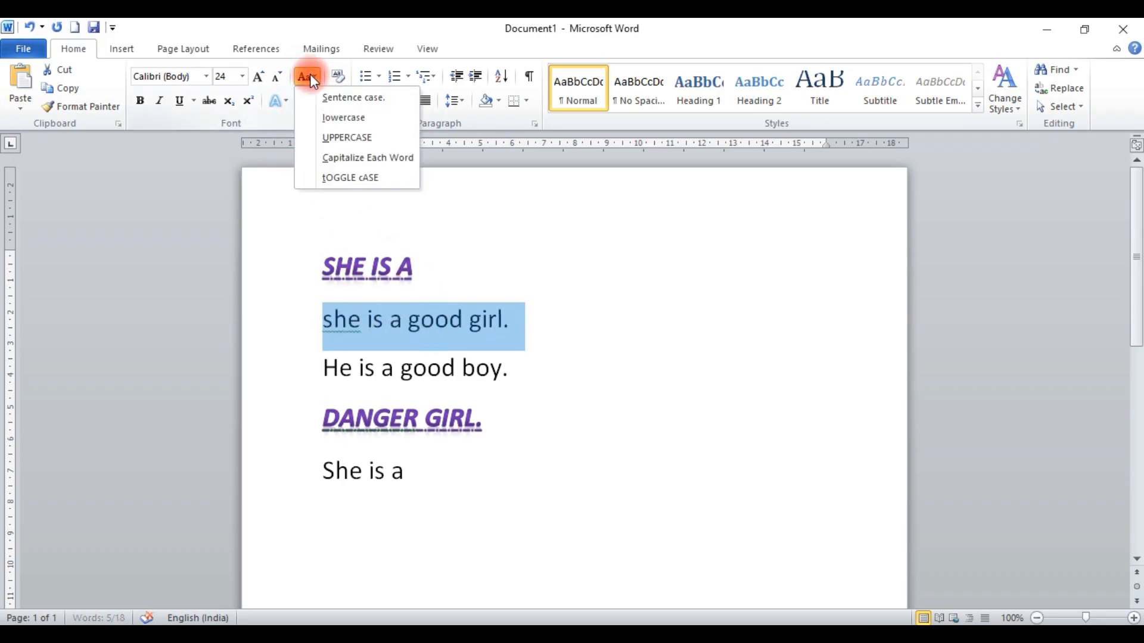
left_click(327, 138)
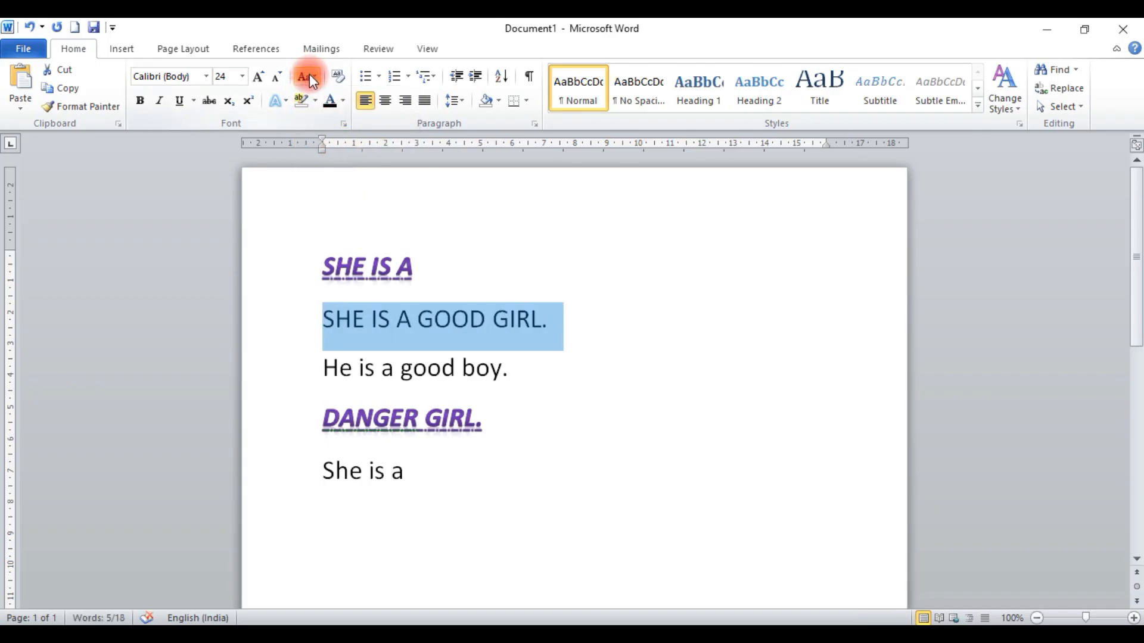
left_click(310, 74)
left_click(327, 158)
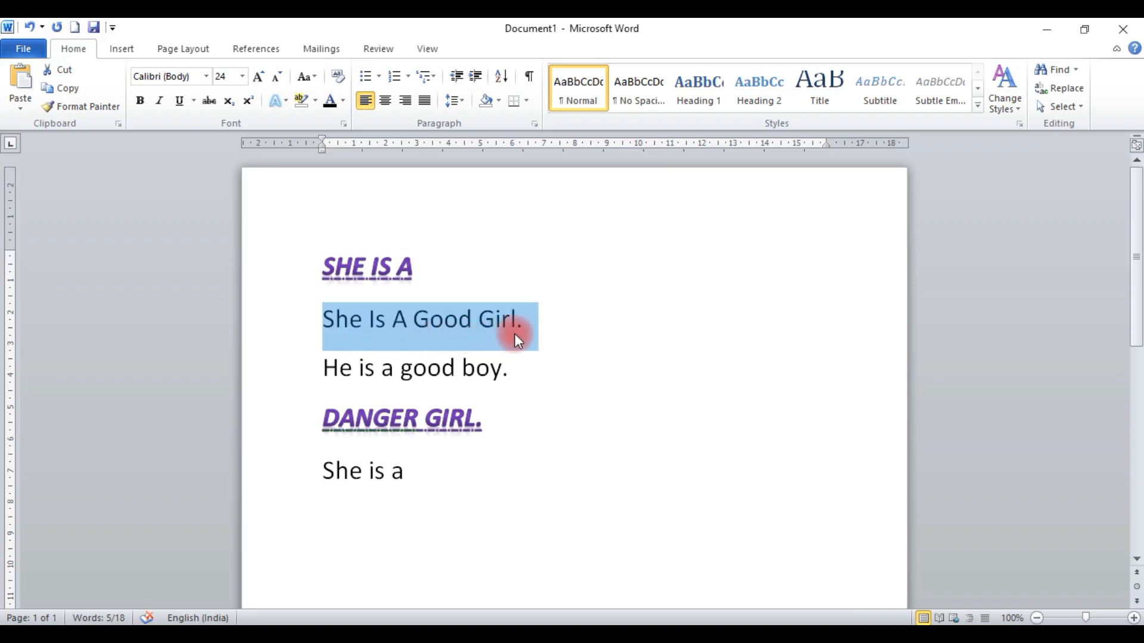
Apply tOGGLE cASE to the second line, then return it to Sentence case and deselect it
left_click(309, 74)
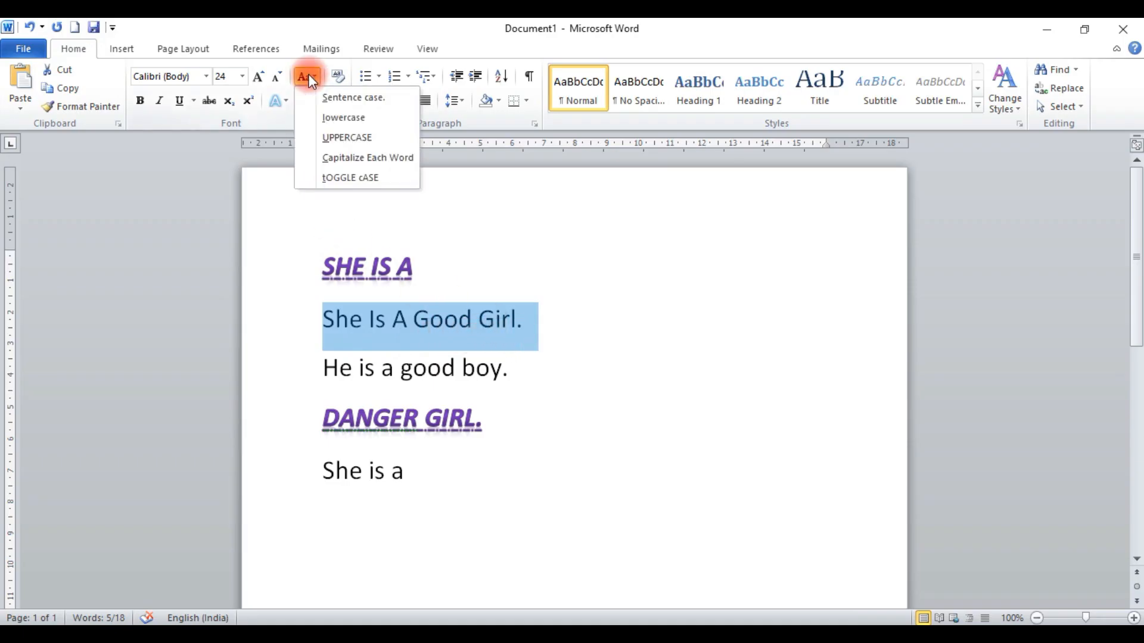
left_click(339, 178)
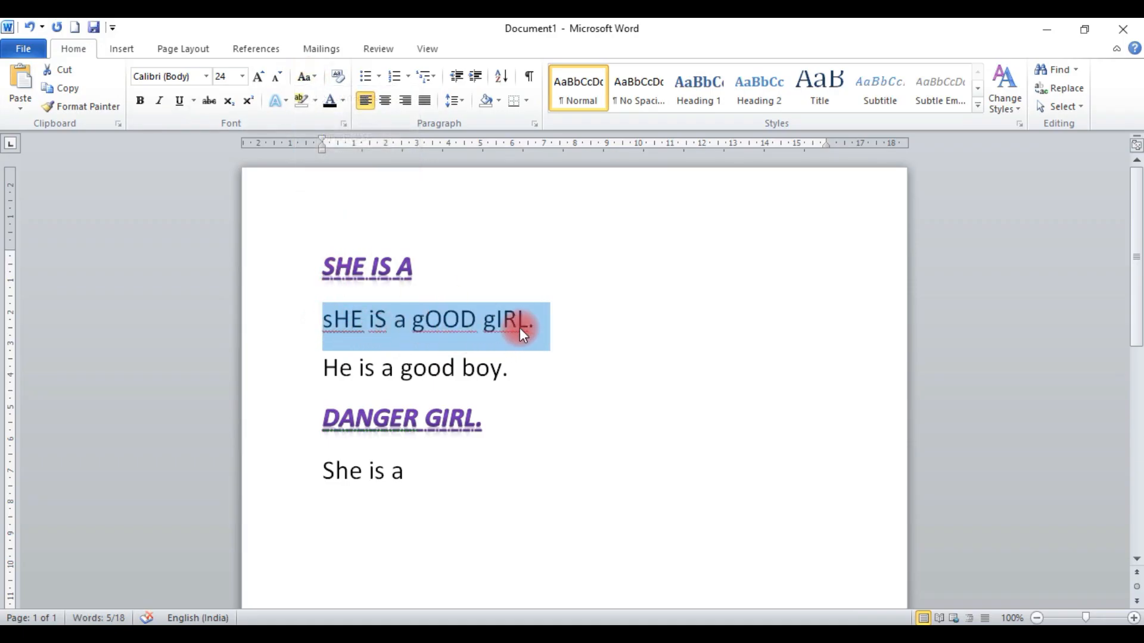
left_click(308, 78)
left_click(327, 100)
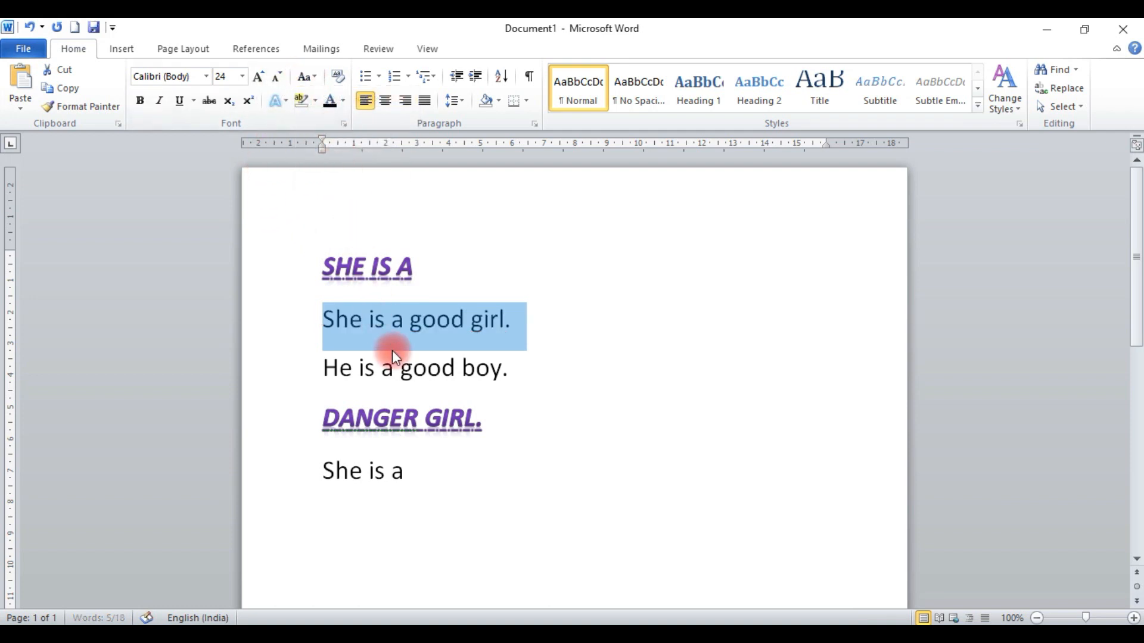
left_click(499, 447)
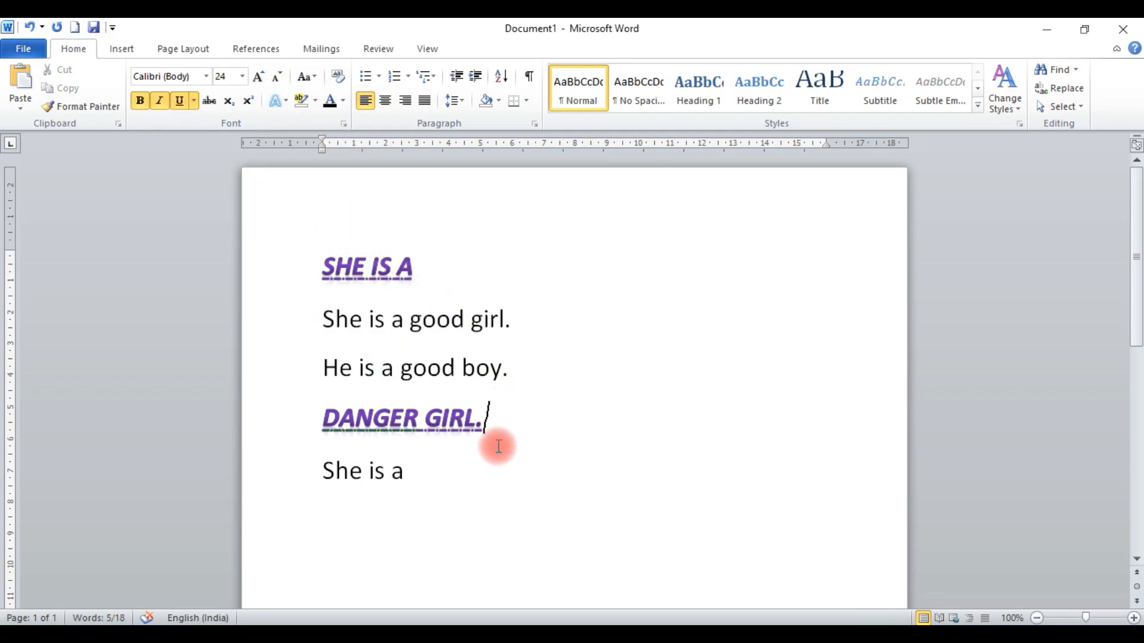
Clear all formatting from the document's five lines of text
left_click(432, 474)
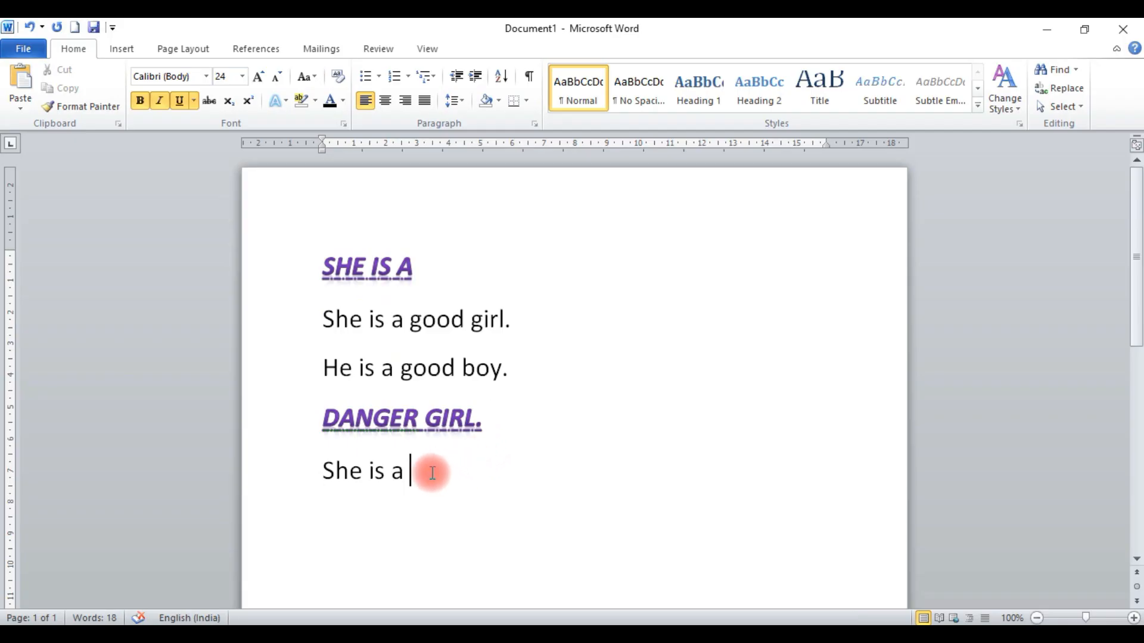
left_click_drag(433, 474, 296, 263)
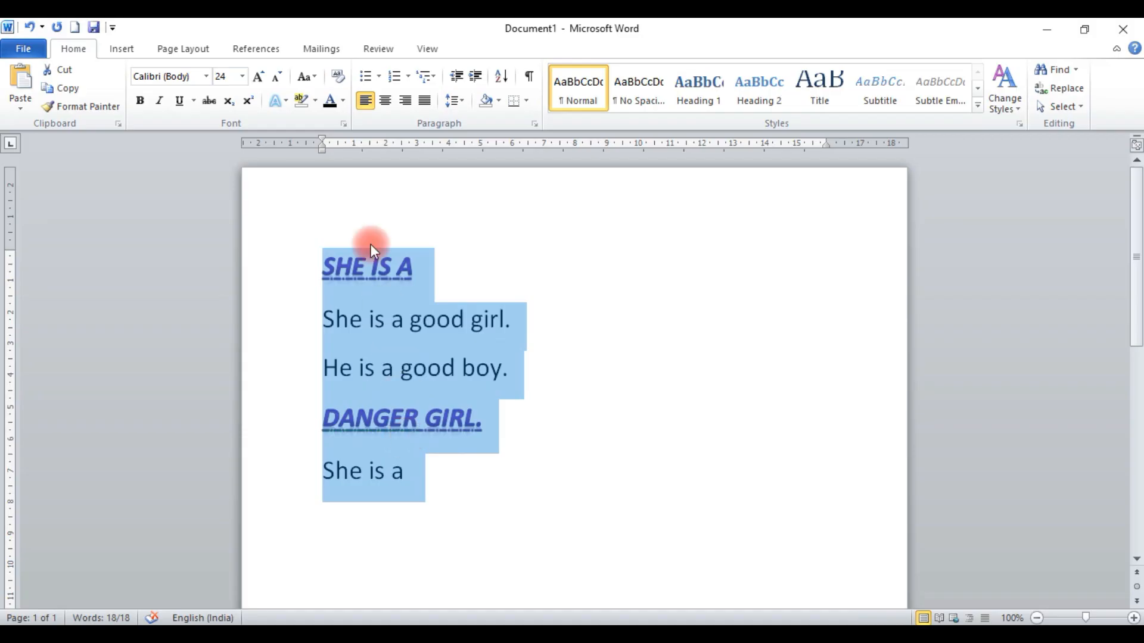
left_click(340, 74)
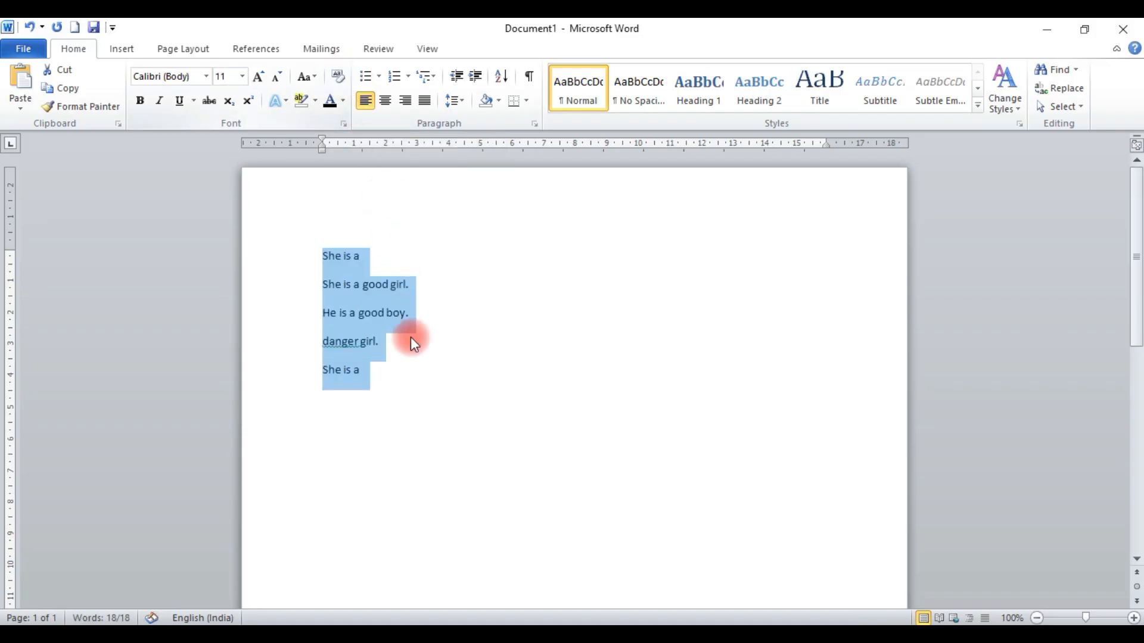
Add "10th" on a new line below the last "She is a", enlarge it to 72 pt and deselect it
left_click(386, 370)
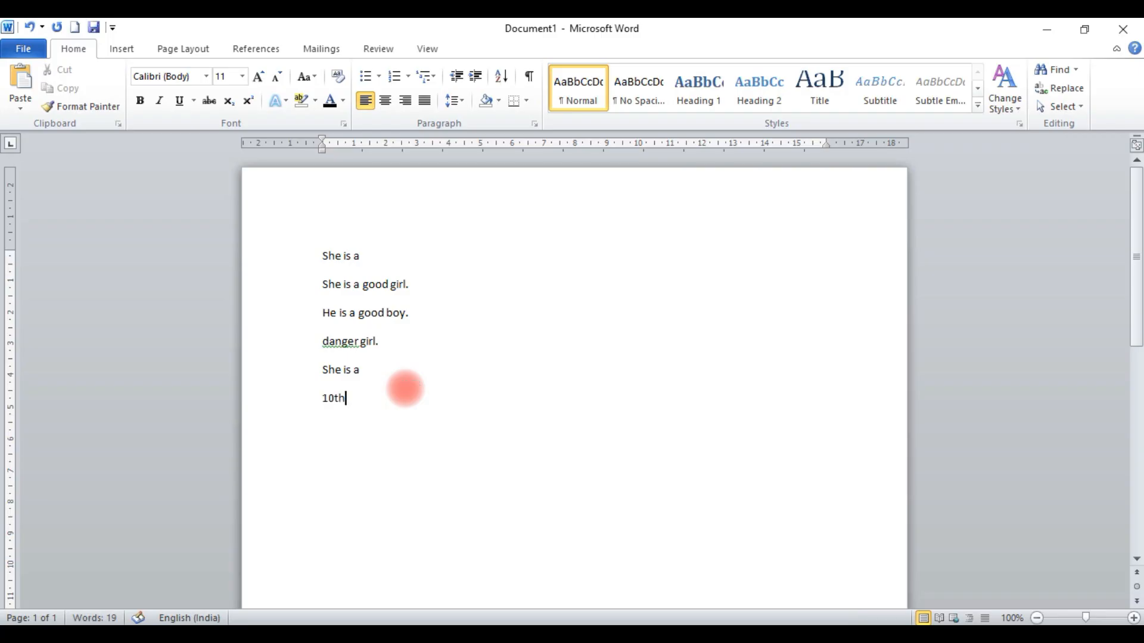
left_click_drag(354, 398, 286, 407)
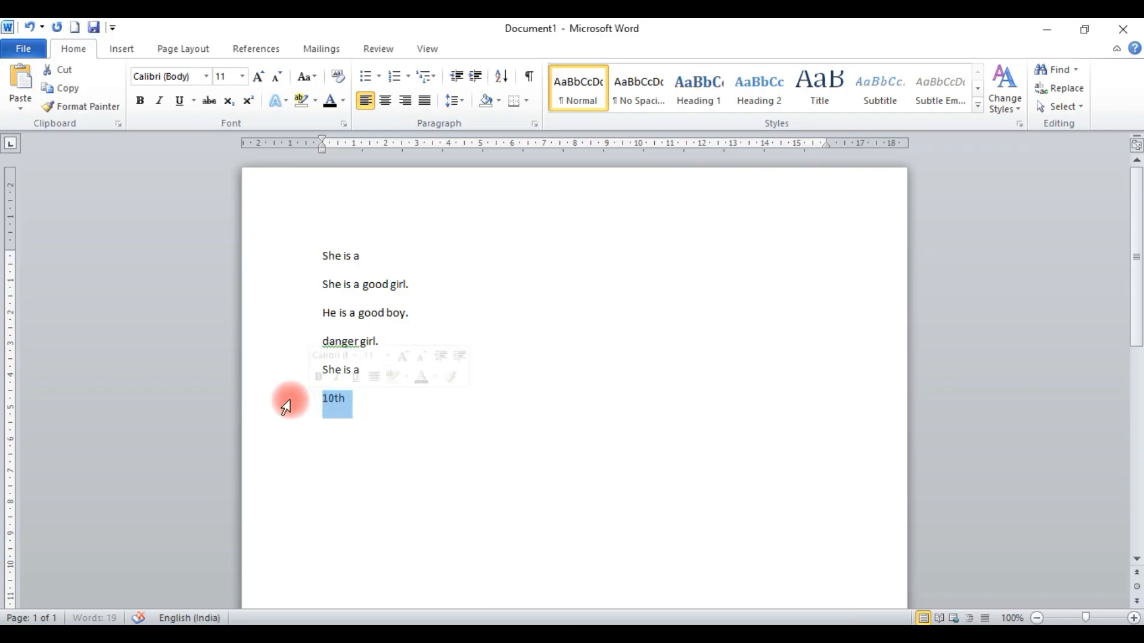
left_click(261, 76)
left_click(261, 76)
left_click(261, 75)
left_click(261, 76)
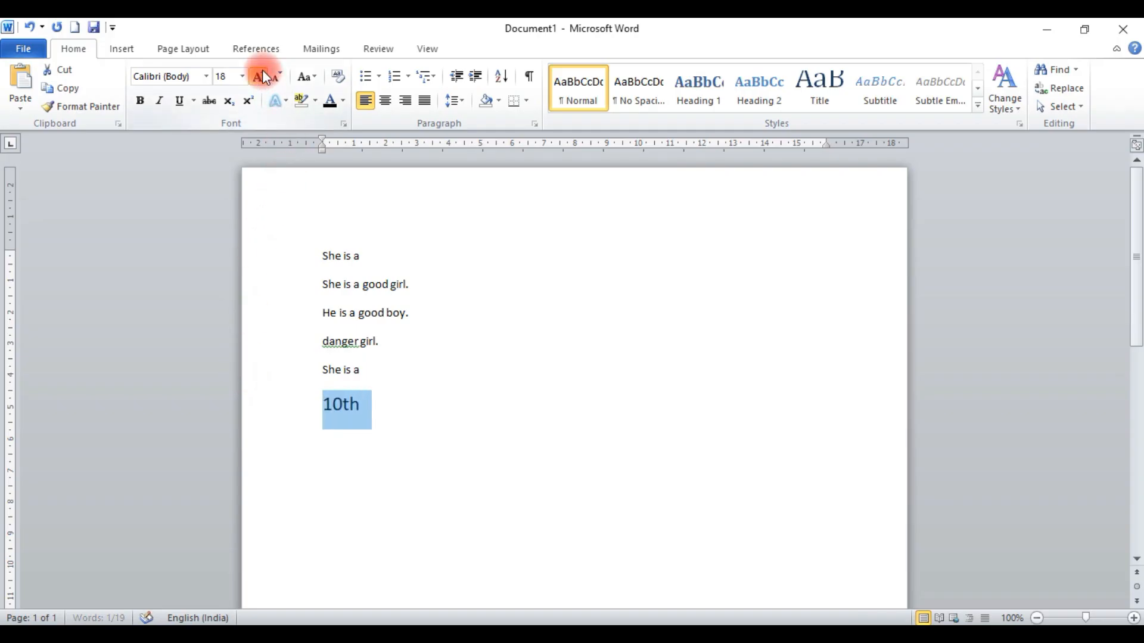
left_click(262, 75)
left_click(262, 76)
left_click(262, 76)
left_click(263, 76)
left_click(262, 76)
left_click(262, 76)
left_click(263, 76)
left_click(262, 75)
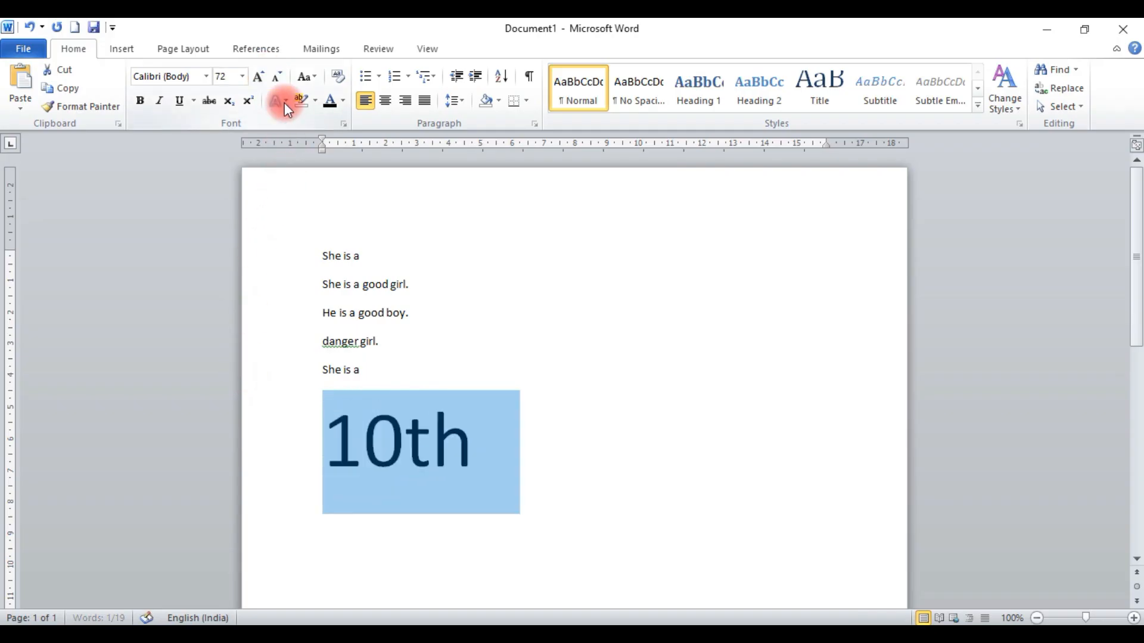
left_click(462, 316)
Format the "th" of "10th" as subscript, then remove the subscript
left_click_drag(475, 456, 417, 452)
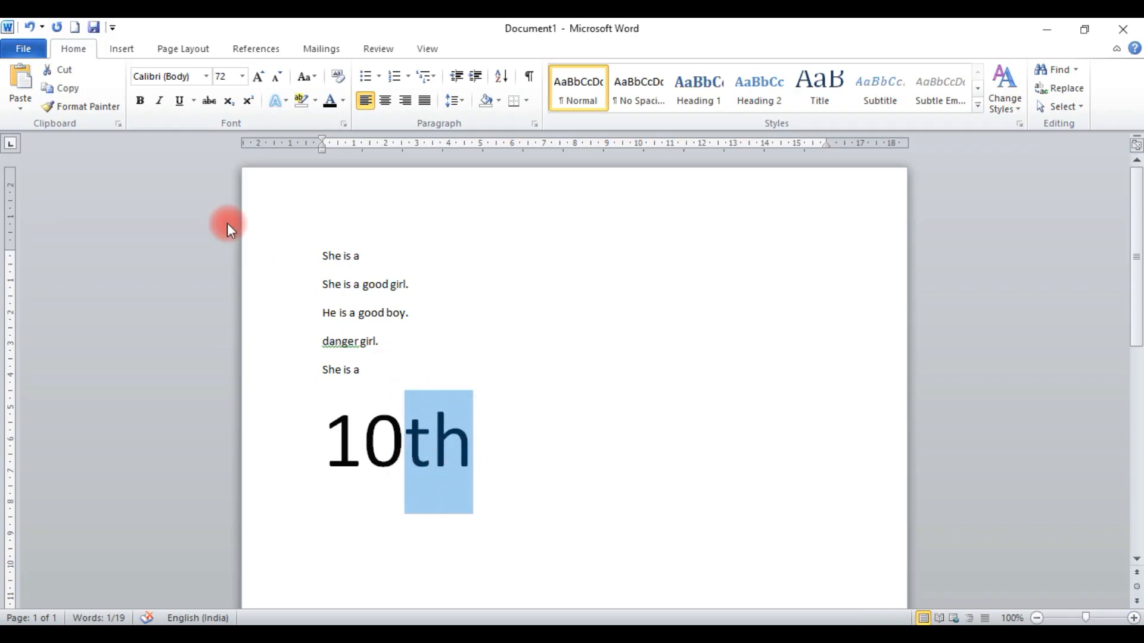
left_click(229, 101)
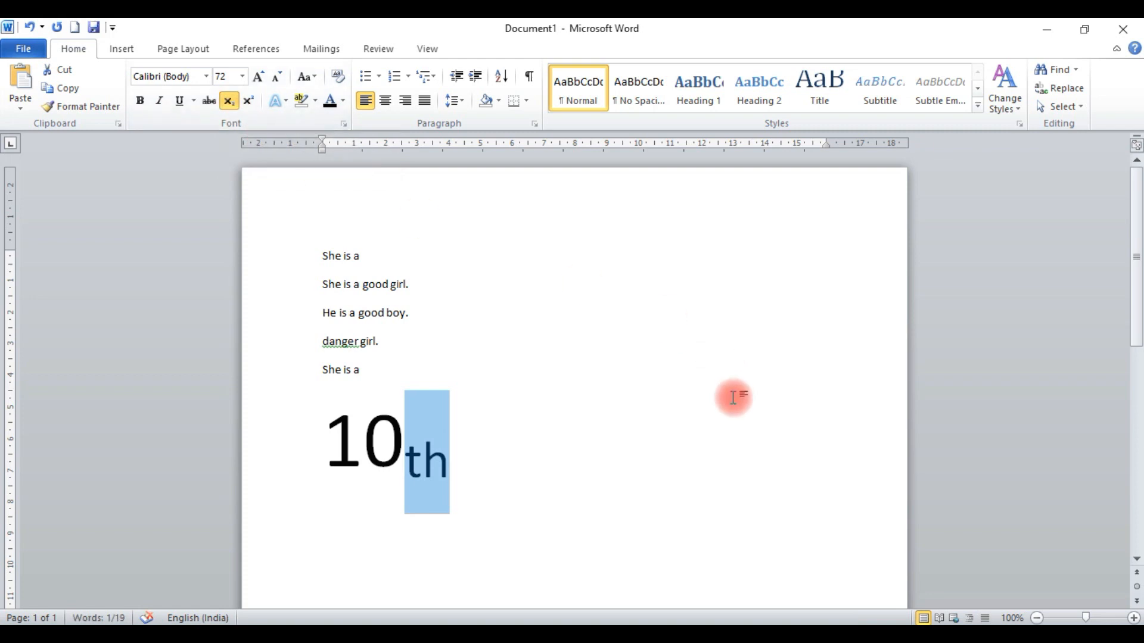
left_click(230, 101)
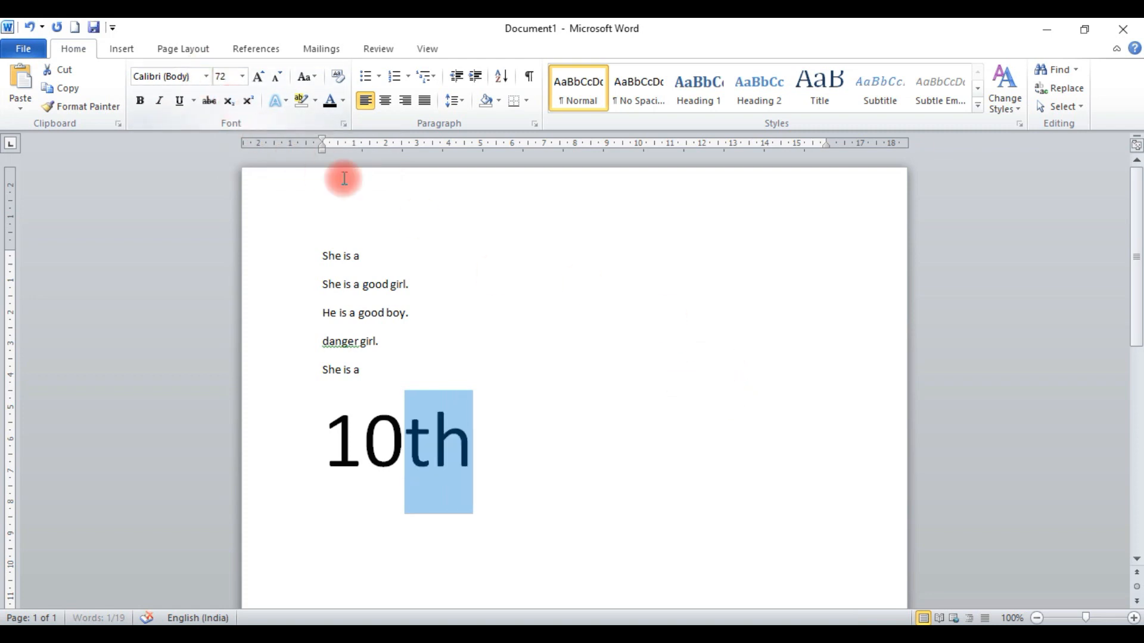
Toggle superscript and subscript on the "th" of "10th", leaving it as superscript
left_click(249, 101)
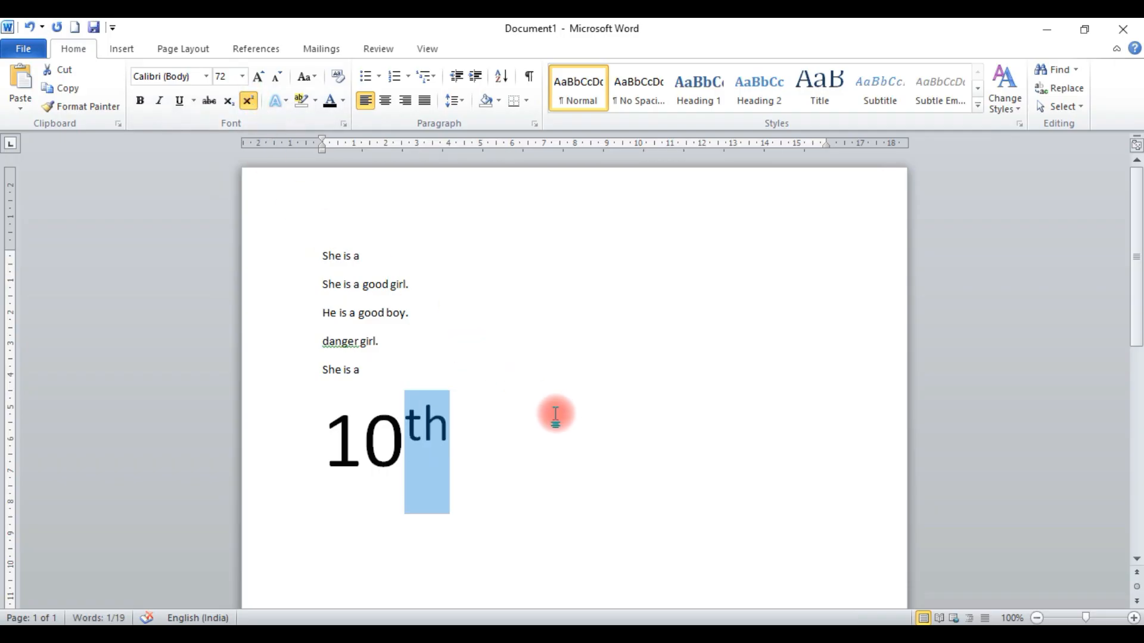
left_click(249, 101)
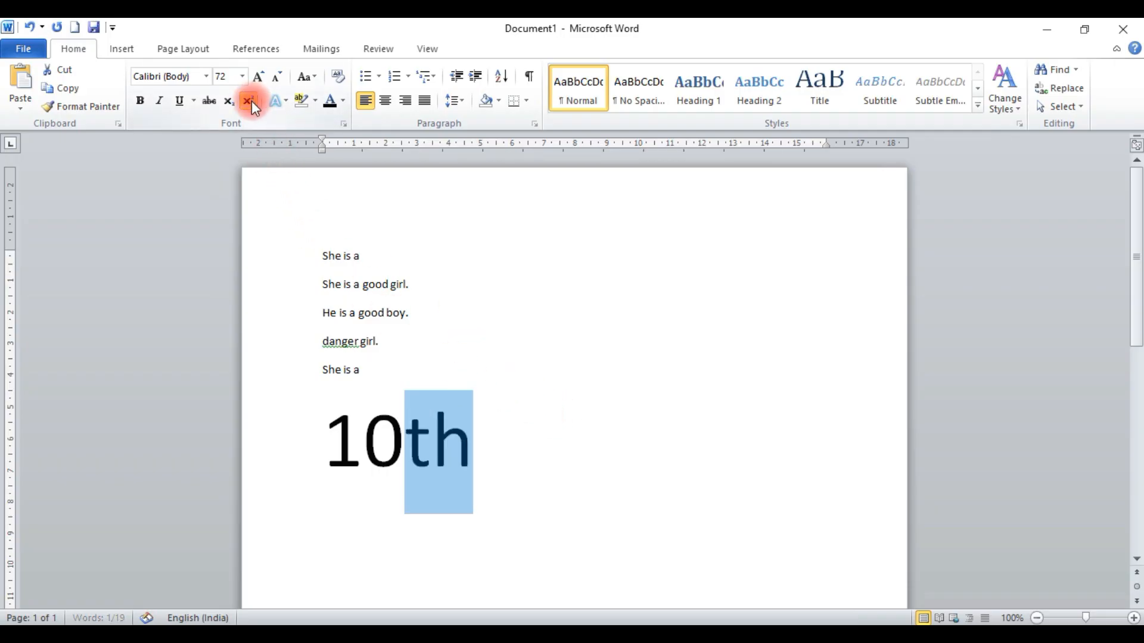
left_click(229, 102)
left_click(230, 102)
left_click(250, 100)
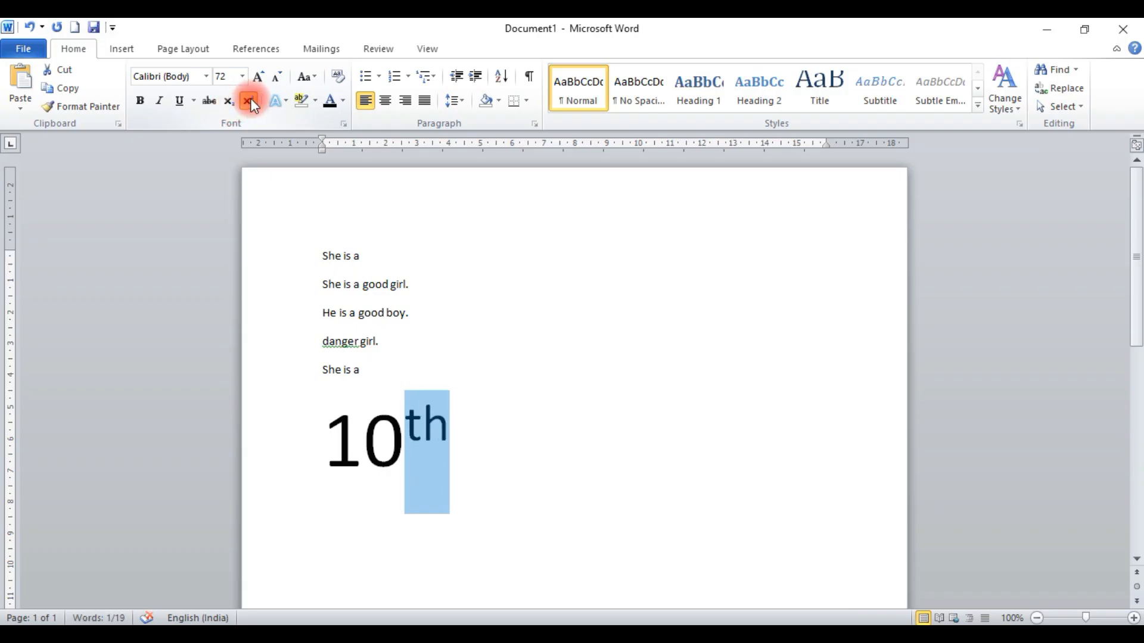
Remove the superscript from the "th" of "10th" and clear all formatting from the whole text
left_click(253, 106)
left_click(567, 347)
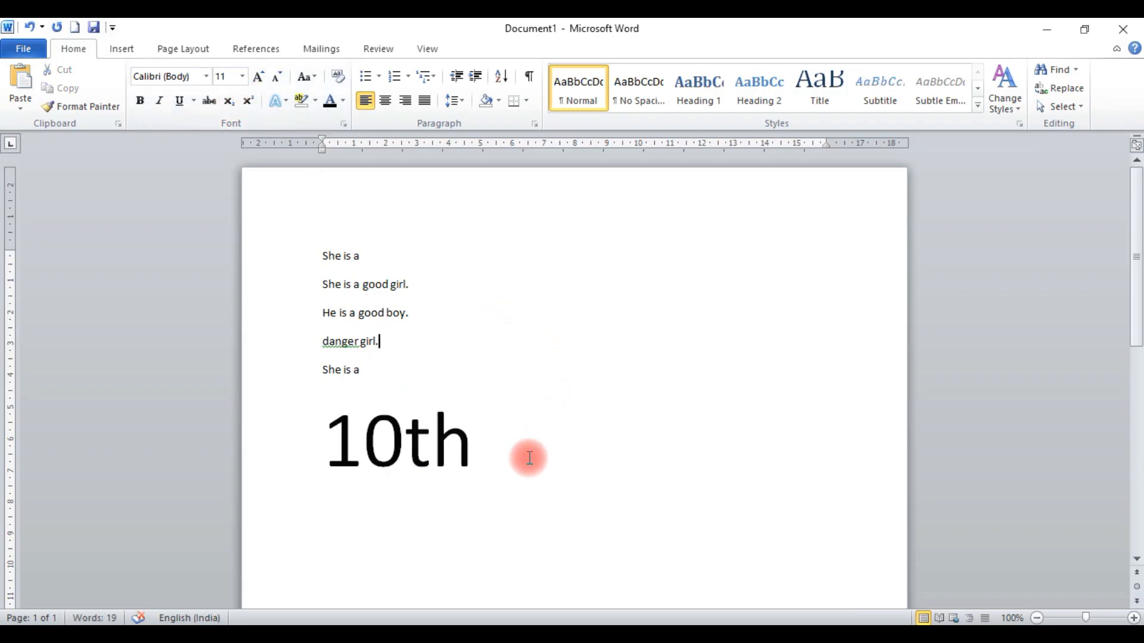
left_click_drag(528, 457, 217, 253)
left_click(338, 77)
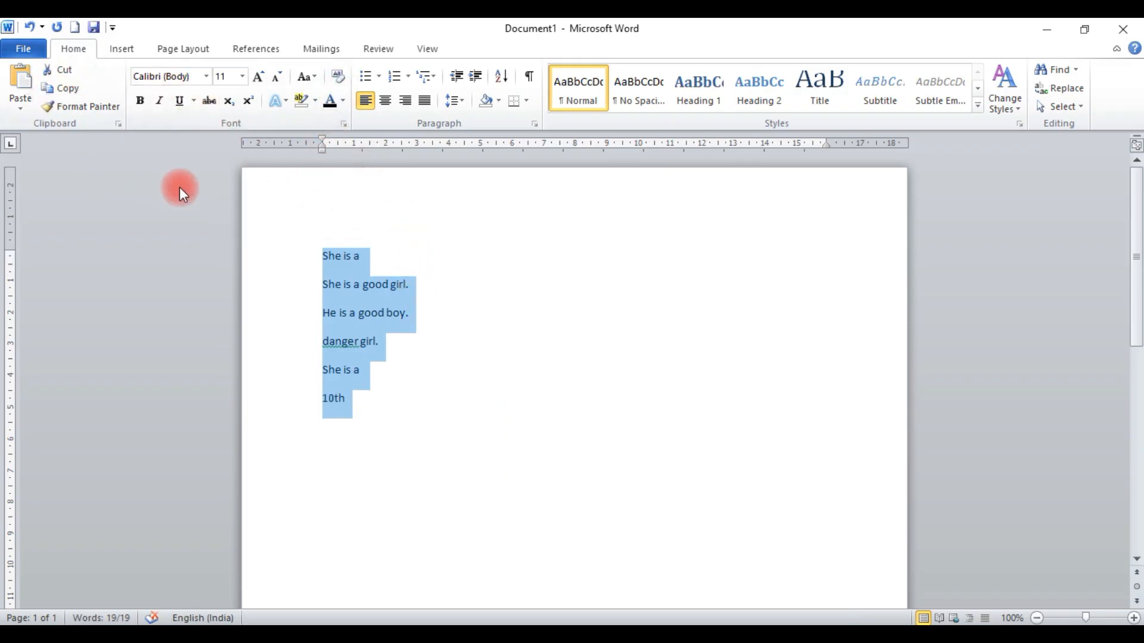
left_click(470, 278)
Delete all the text and generate sample paragraphs with =rand()
left_click(390, 399)
left_click_drag(390, 399, 271, 271)
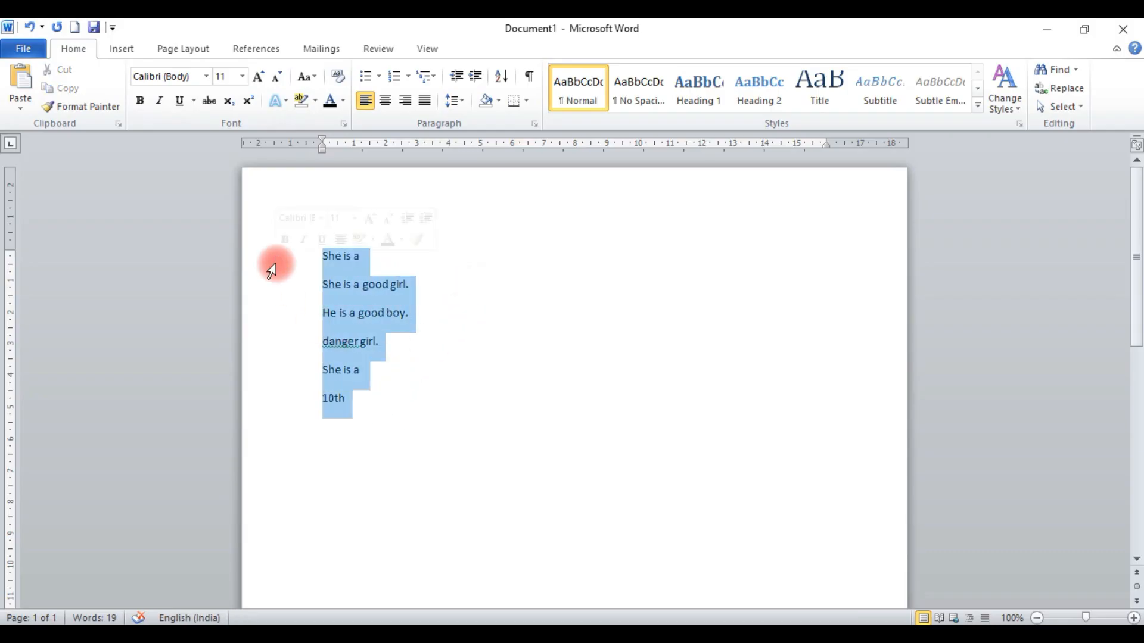
key("Delete")
type("=rand")
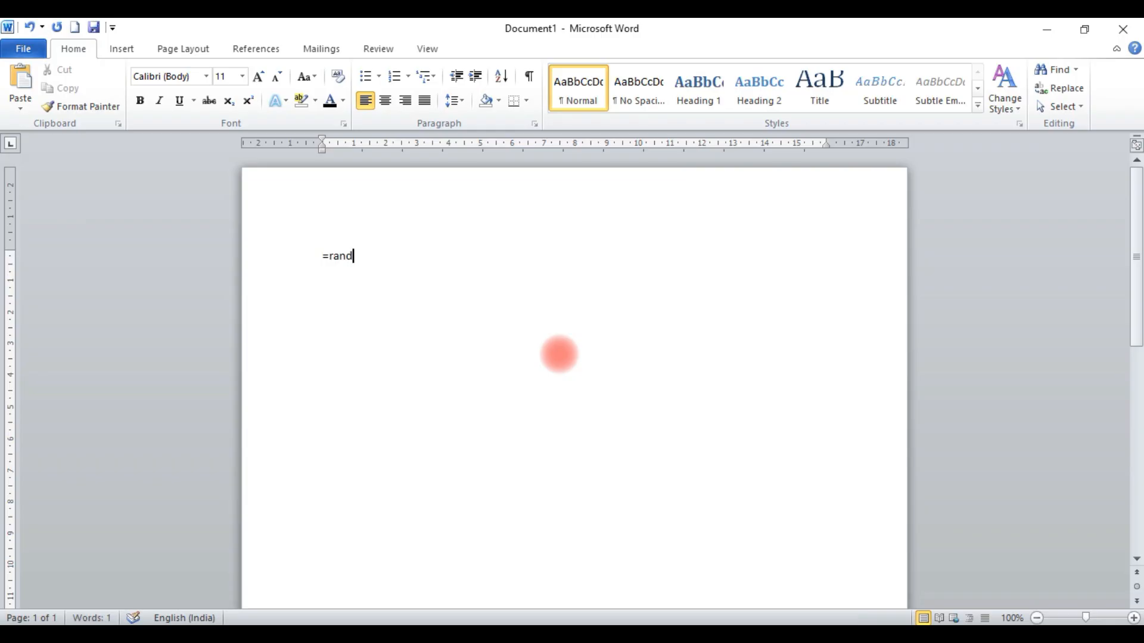
type("()")
key("Return")
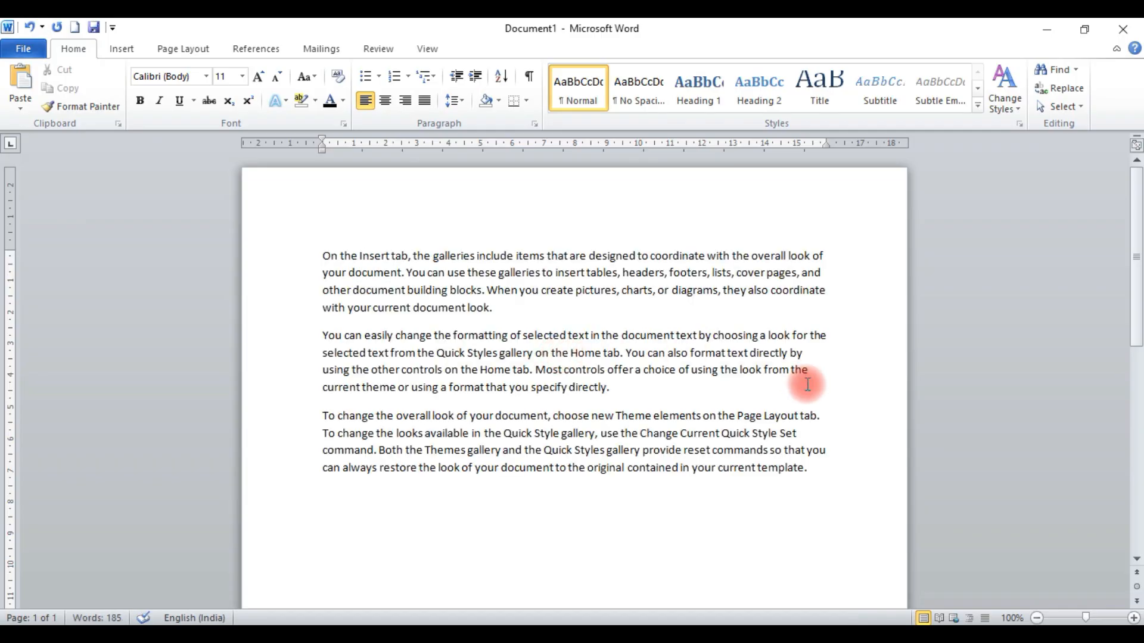
Apply arrowhead bullets to all three paragraphs, then change the bullets to the four-diamond symbol
left_click_drag(817, 468, 312, 248)
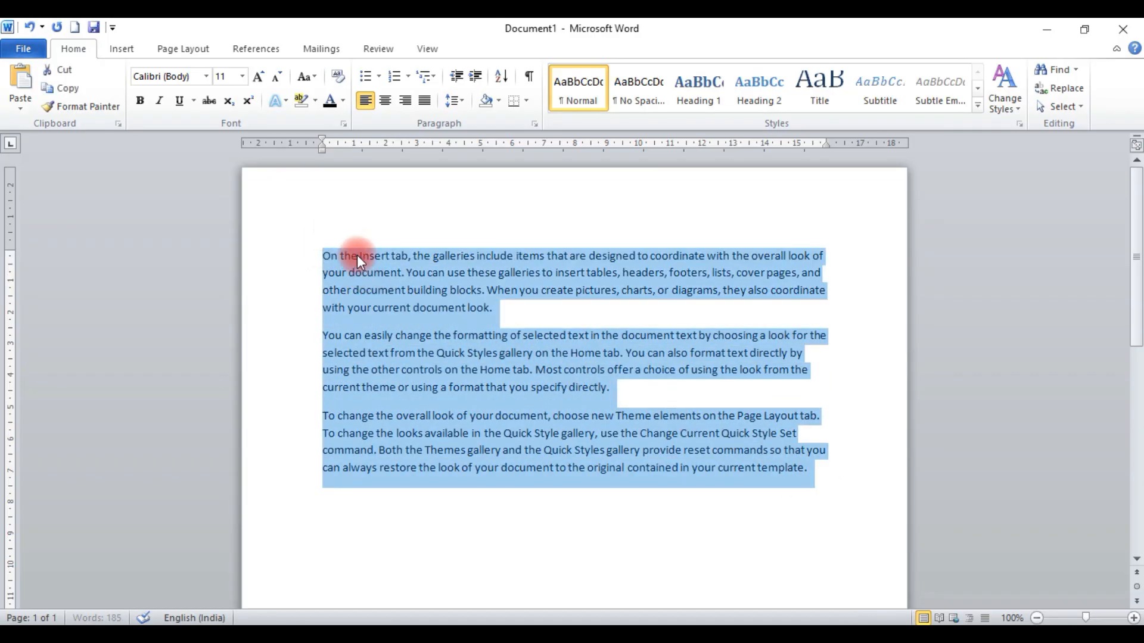
left_click(379, 76)
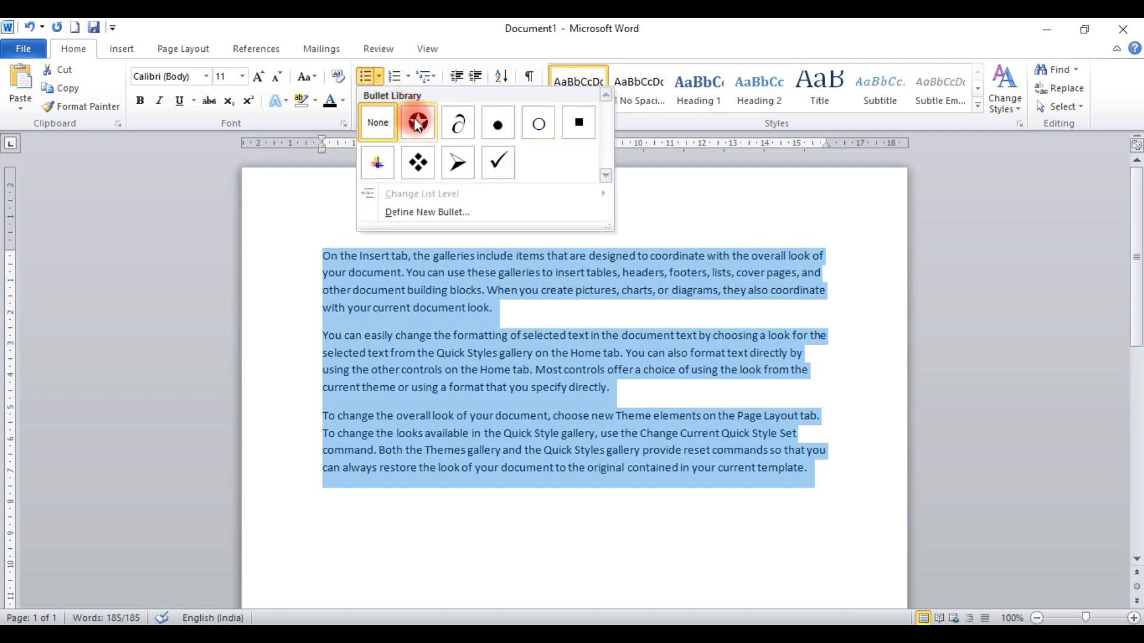
left_click(466, 163)
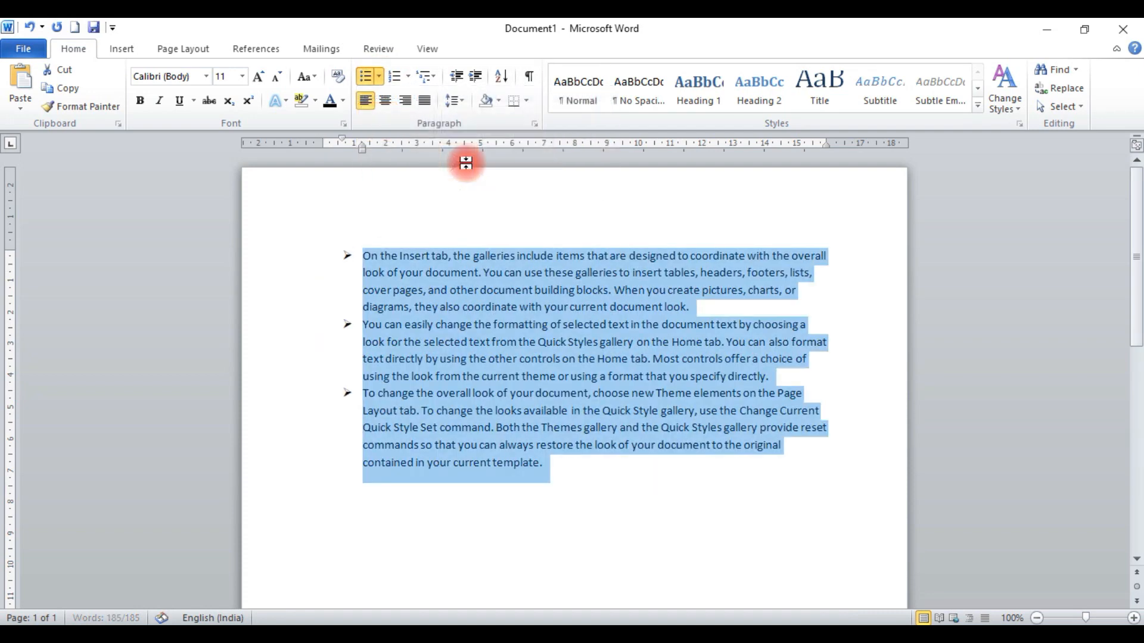
left_click(379, 78)
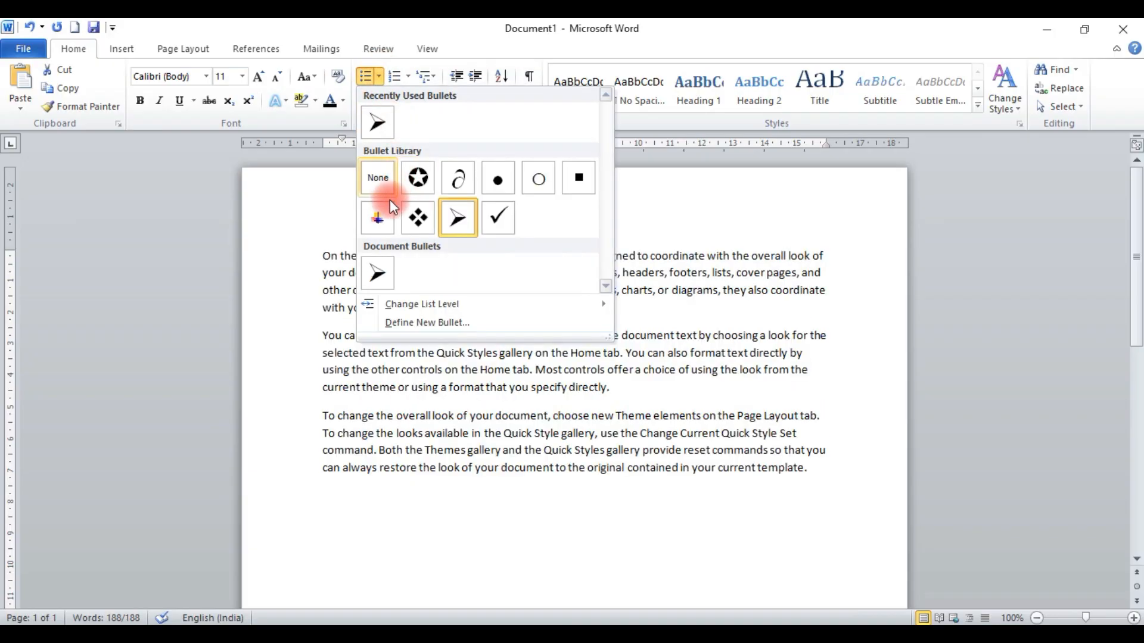
left_click(417, 217)
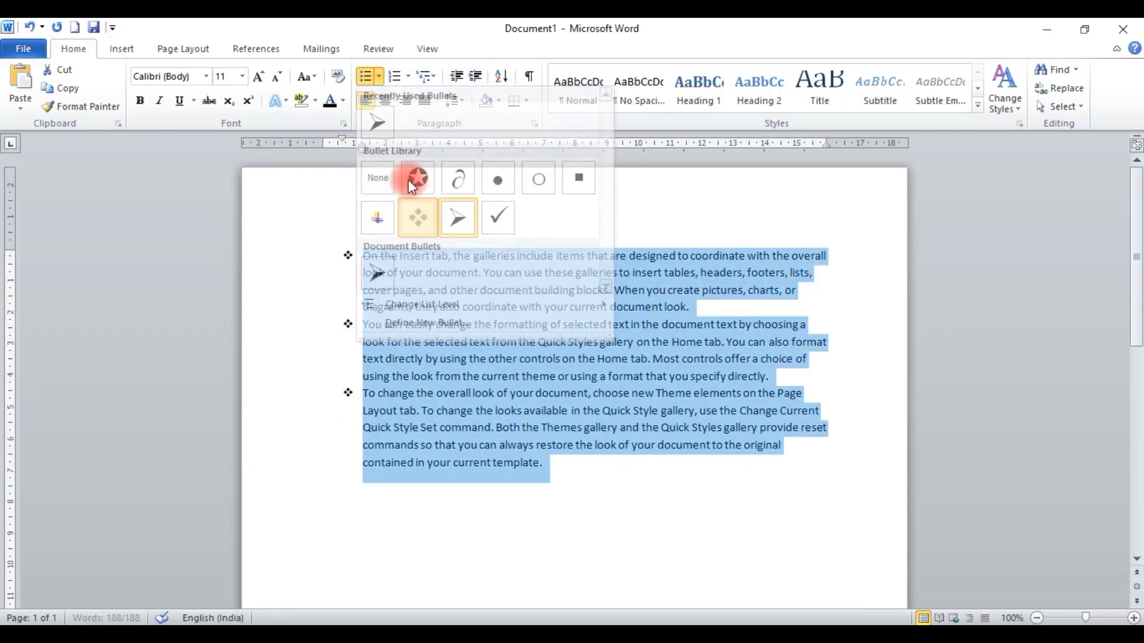
Look at the symbols for defining a new bullet, cancel without choosing one, and remove the bullets from the paragraphs
left_click(379, 76)
left_click(421, 320)
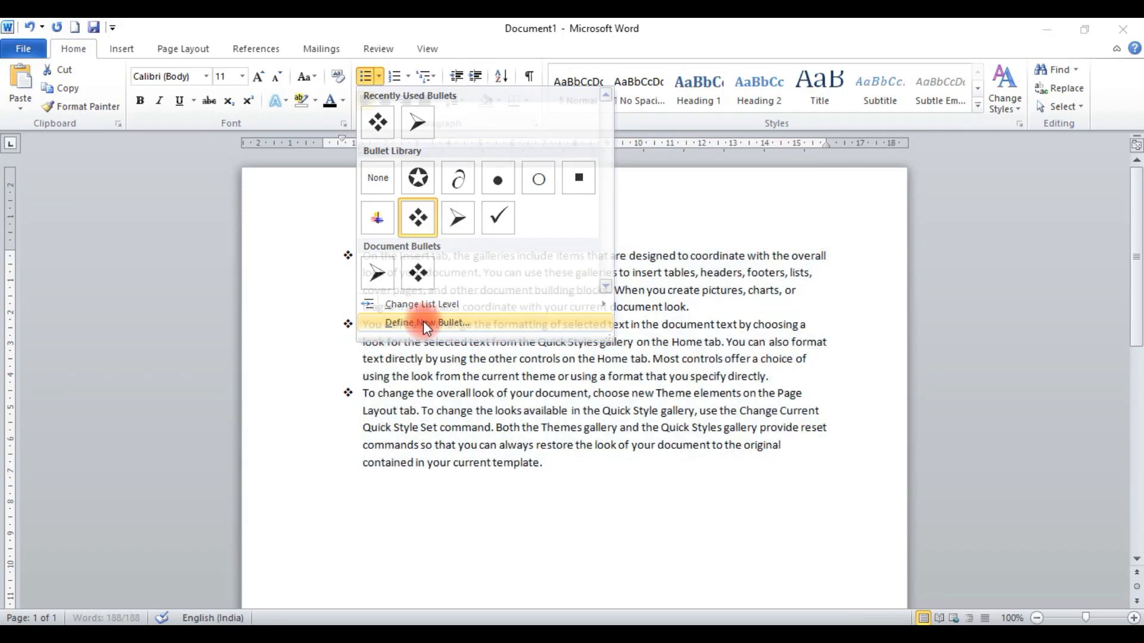
left_click(500, 217)
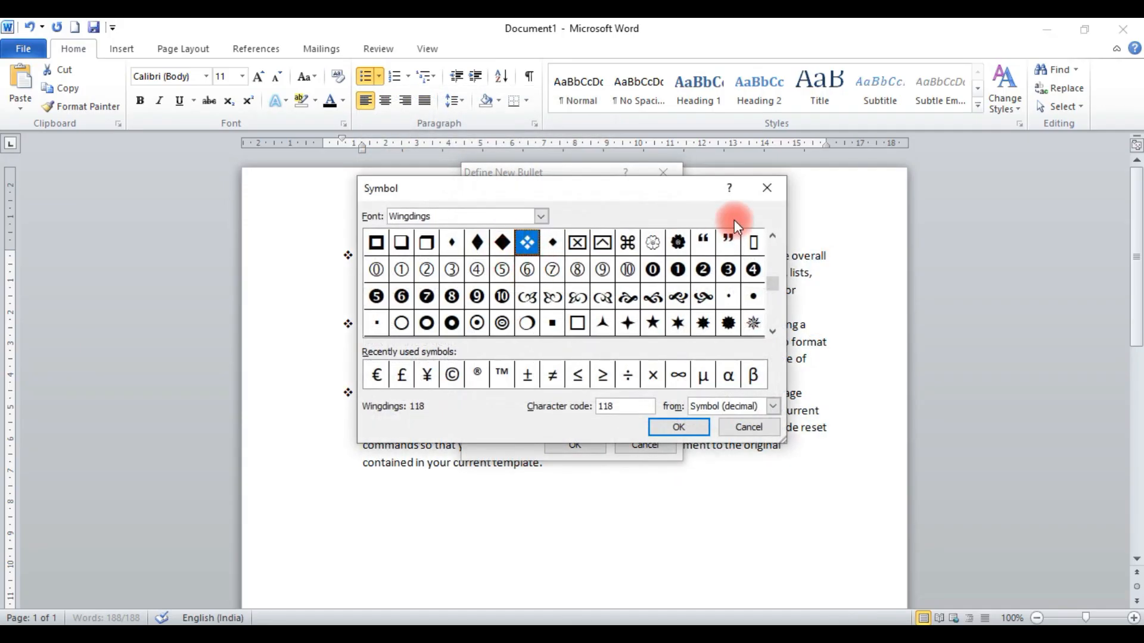
left_click(769, 197)
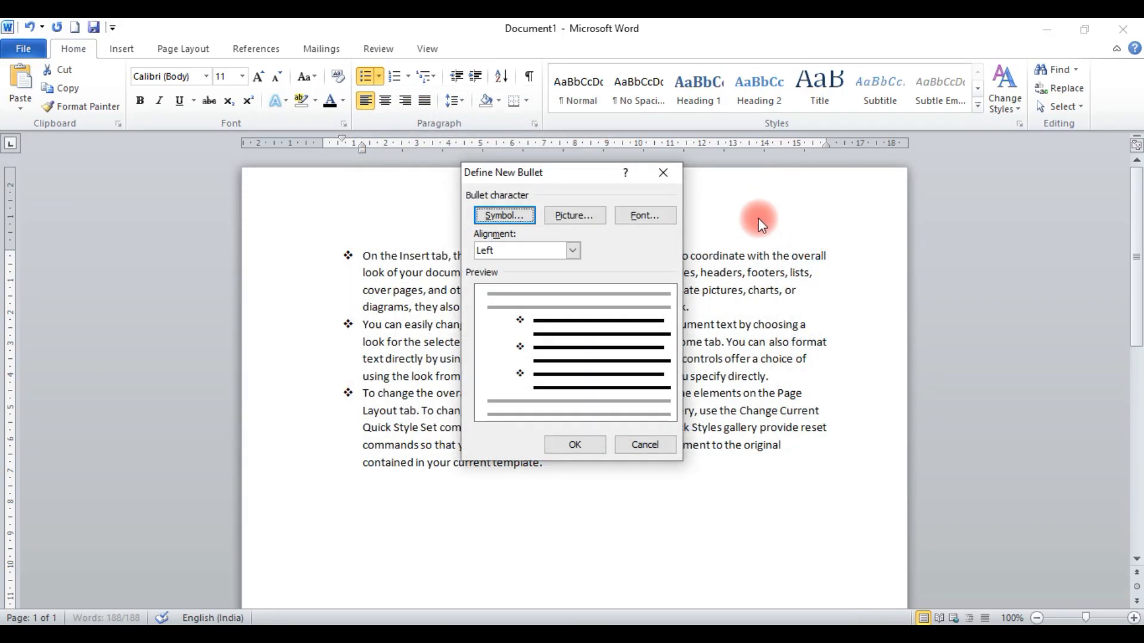
left_click(646, 446)
left_click(373, 75)
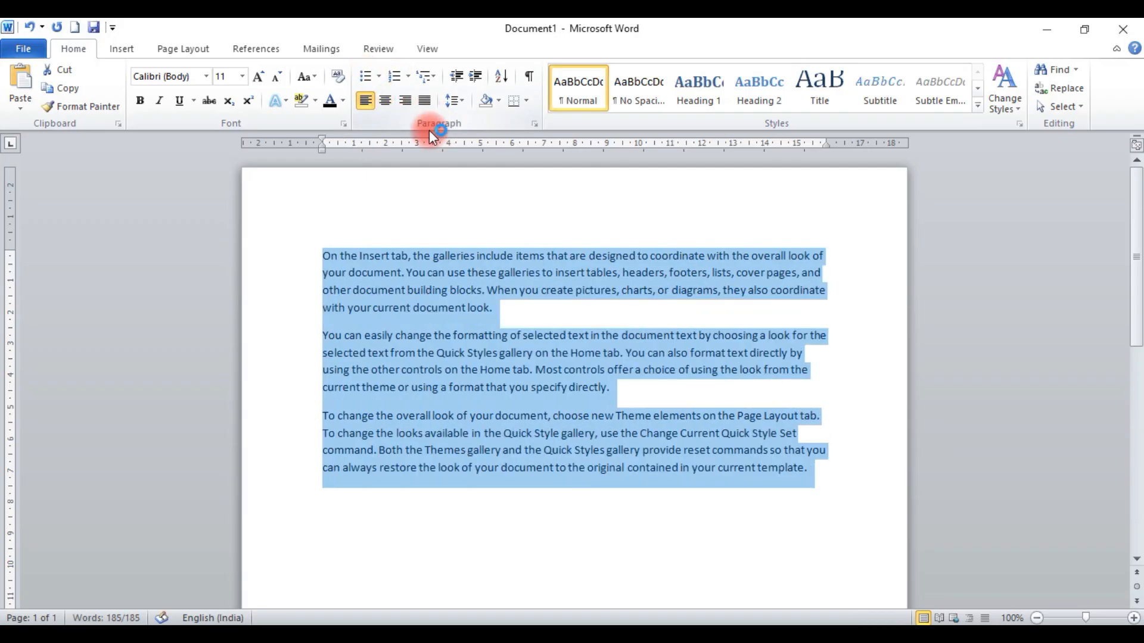
Number the three paragraphs in the 1. 2. 3. format and remove the empty fourth item
left_click(407, 77)
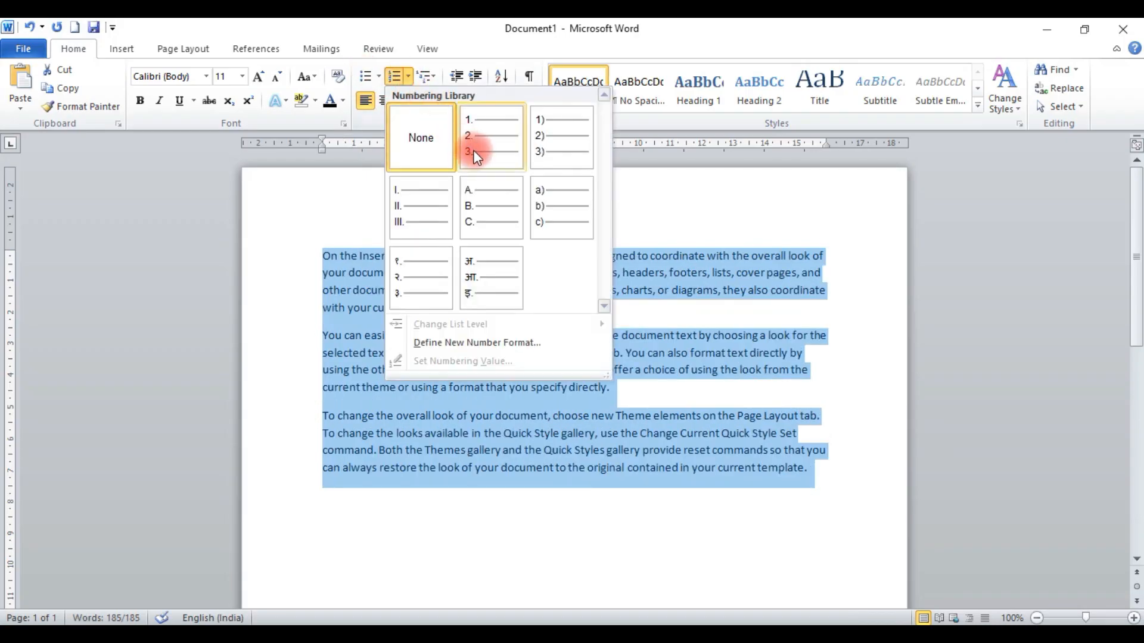
left_click(506, 134)
left_click(566, 463)
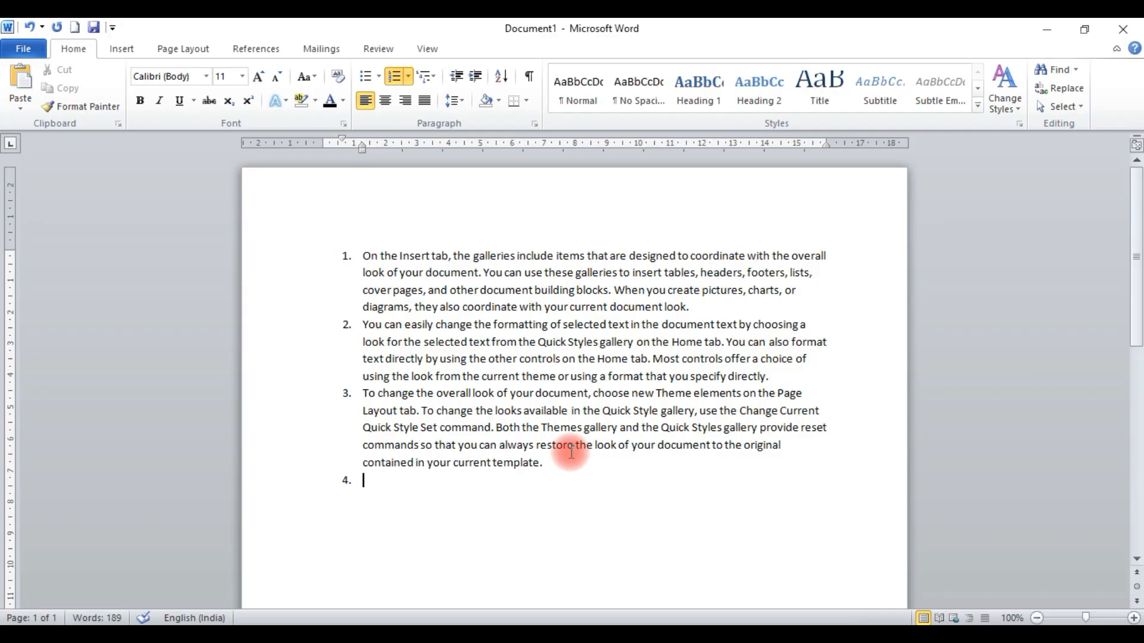
key("BackSpace")
key("BackSpace")
key("BackSpace")
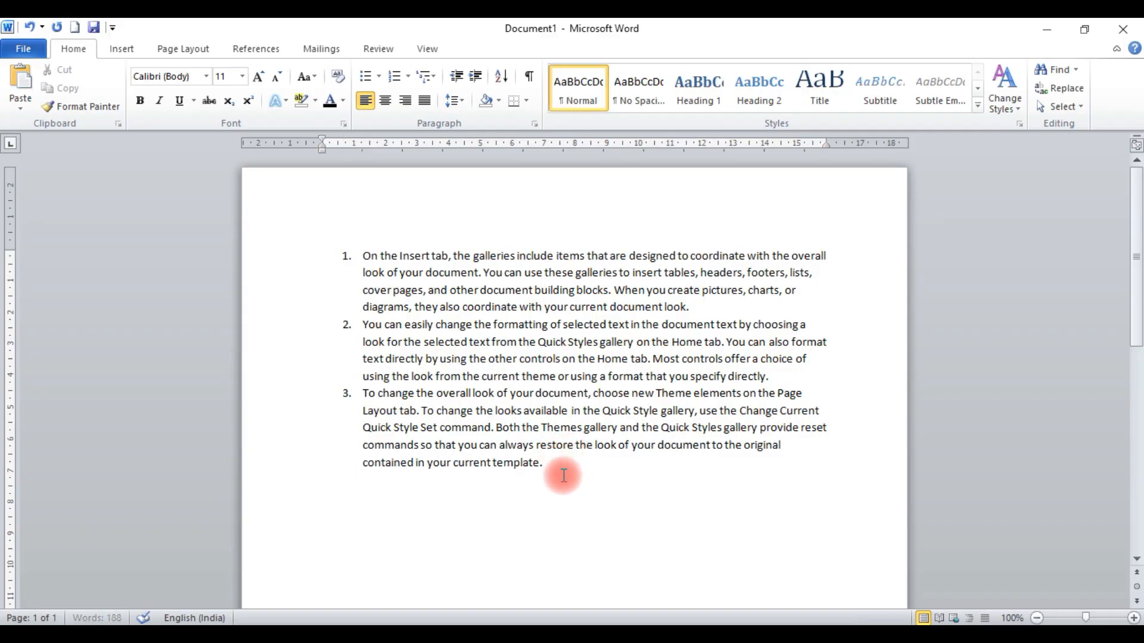
Remove the numbering from all three paragraphs
left_click_drag(537, 460, 345, 255)
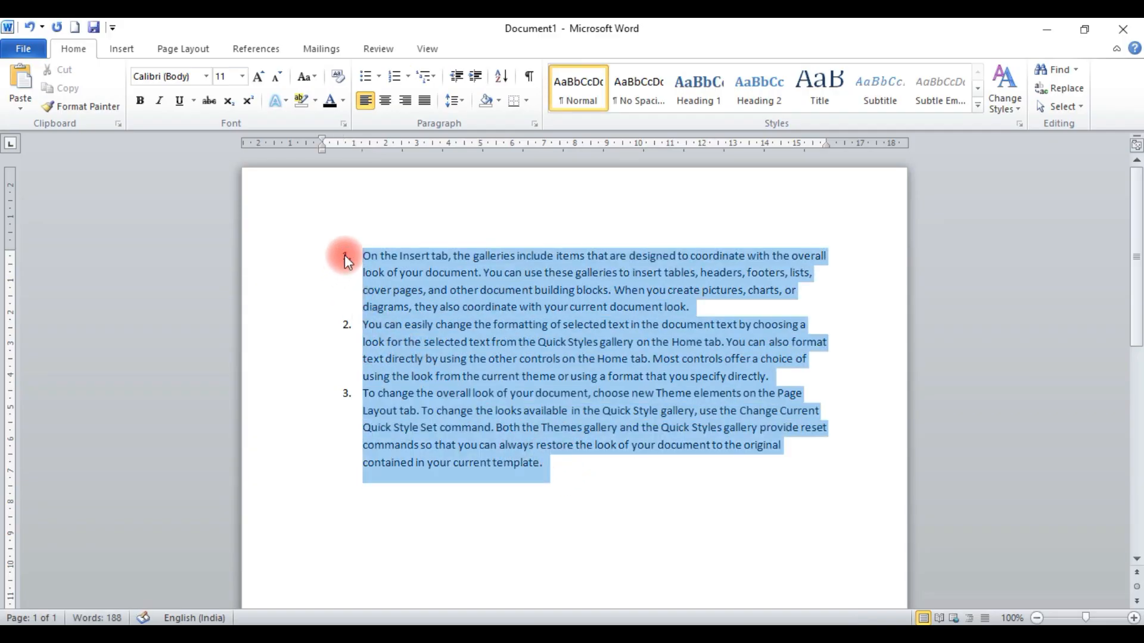
left_click(409, 78)
left_click(419, 222)
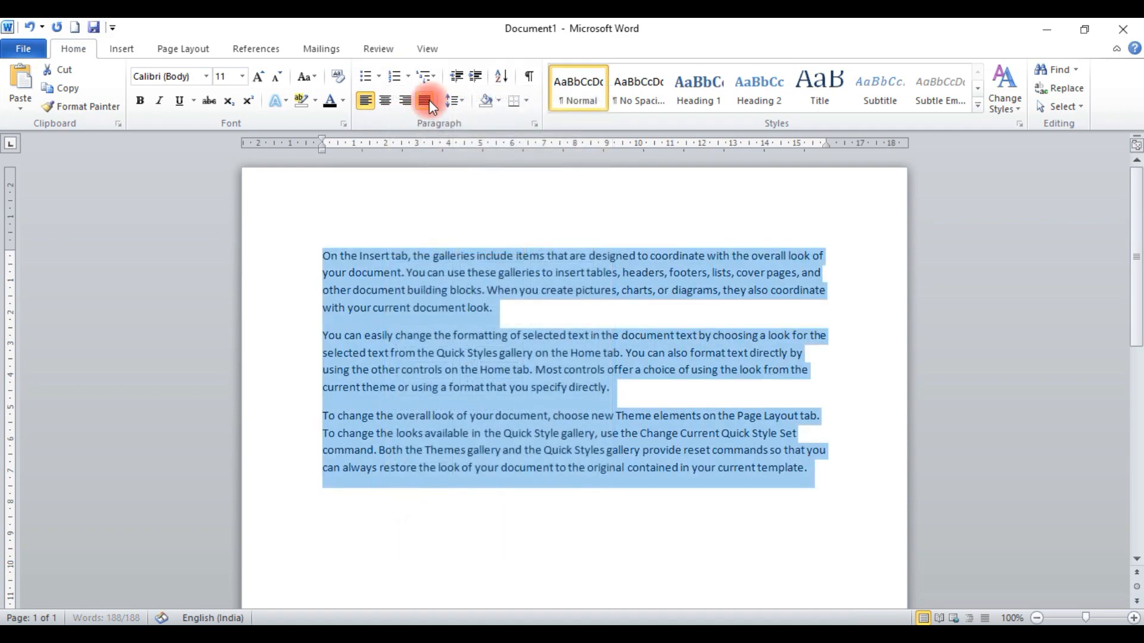
Apply the 1) multilevel list to the paragraphs, switch to the 1 Heading 1 multilevel list, and close the Navigation pane
left_click(428, 76)
left_click(528, 247)
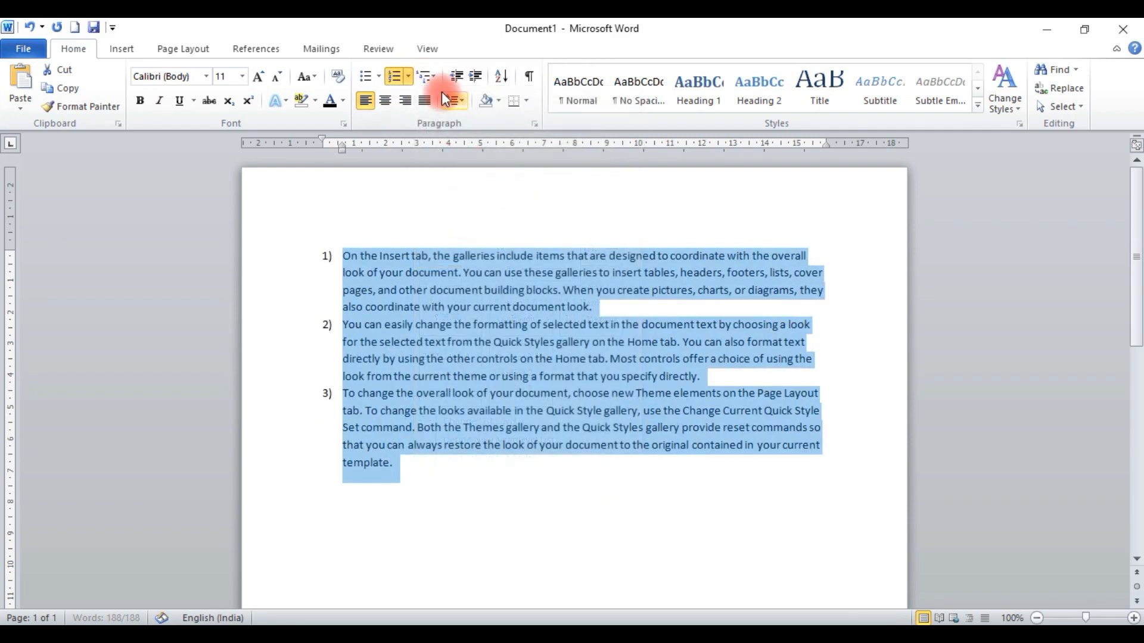
left_click(435, 72)
left_click(584, 297)
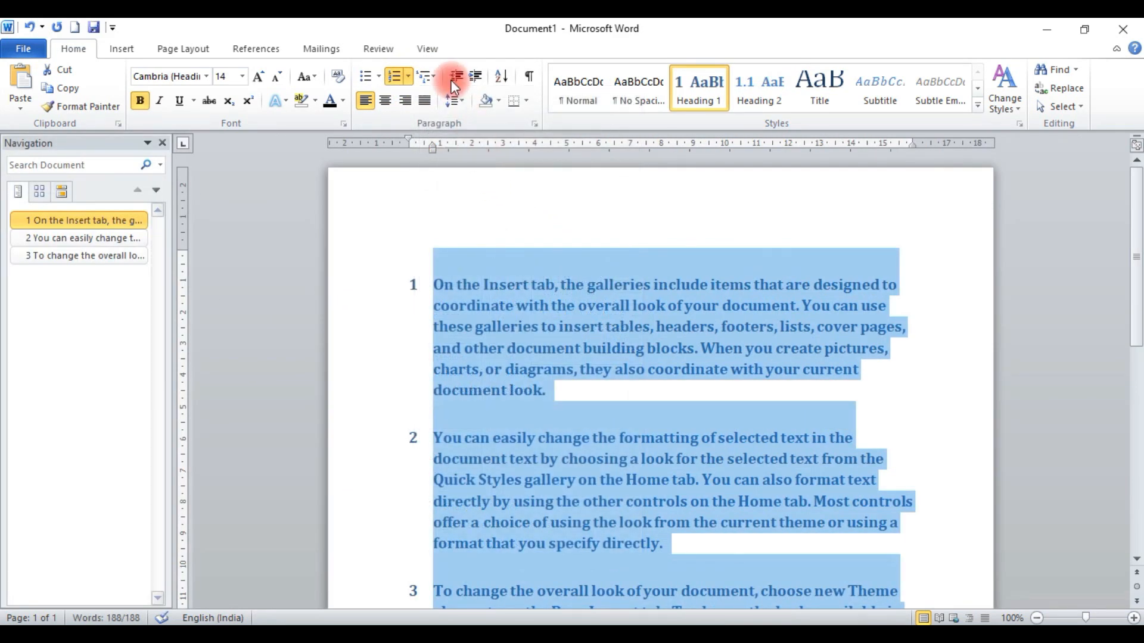
left_click(162, 144)
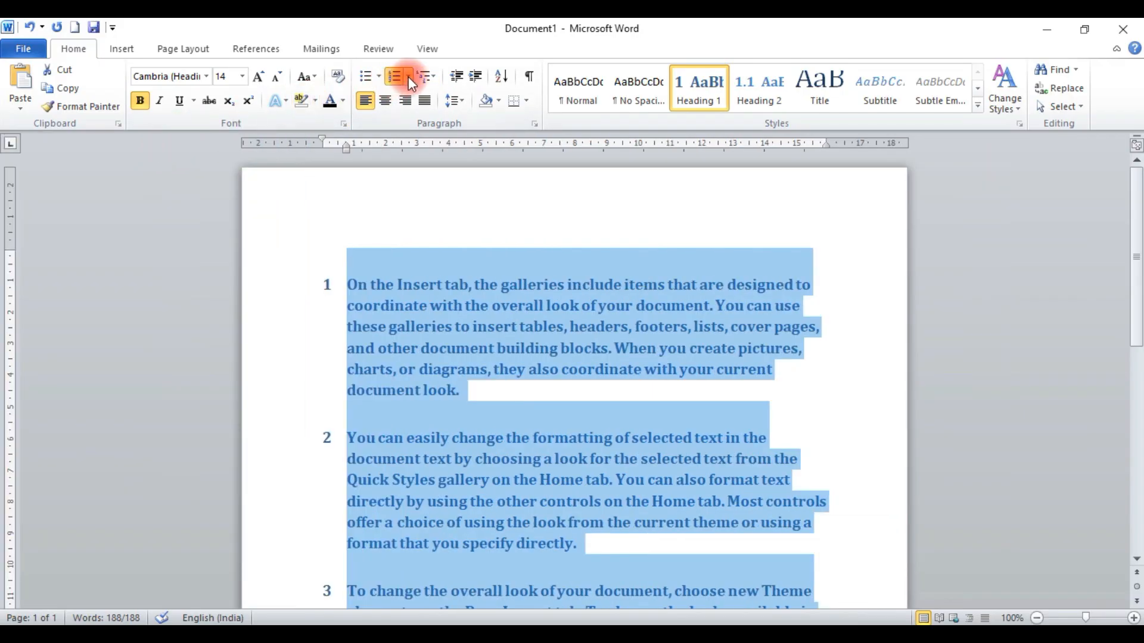
Apply the Article/Section multilevel list to the paragraphs, then clear all their formatting
left_click(429, 77)
left_click(509, 319)
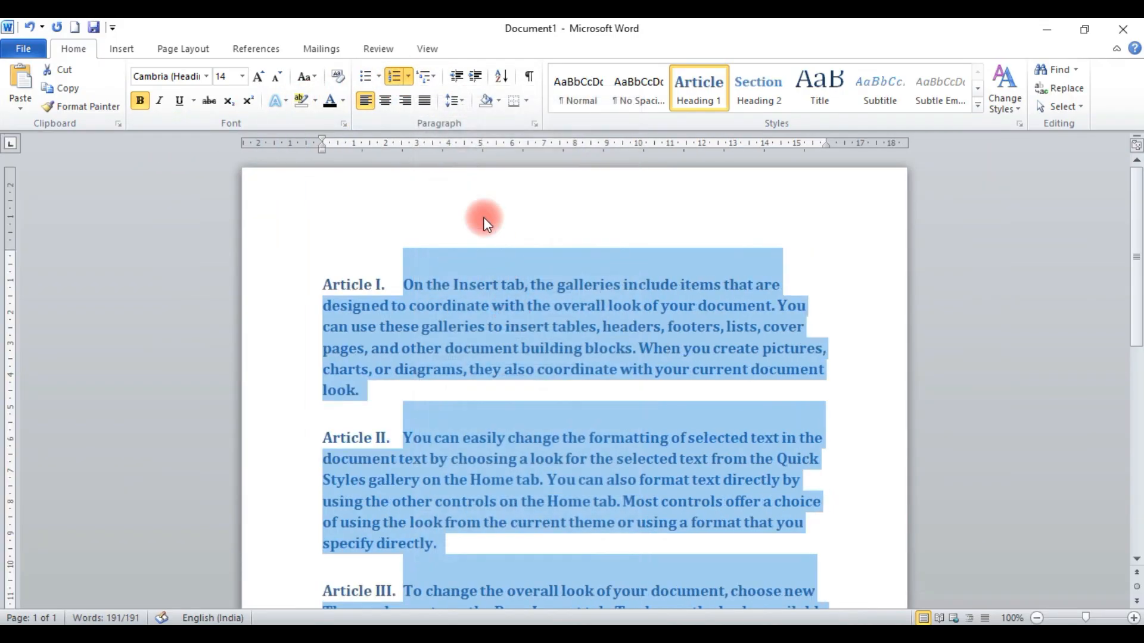
left_click(338, 76)
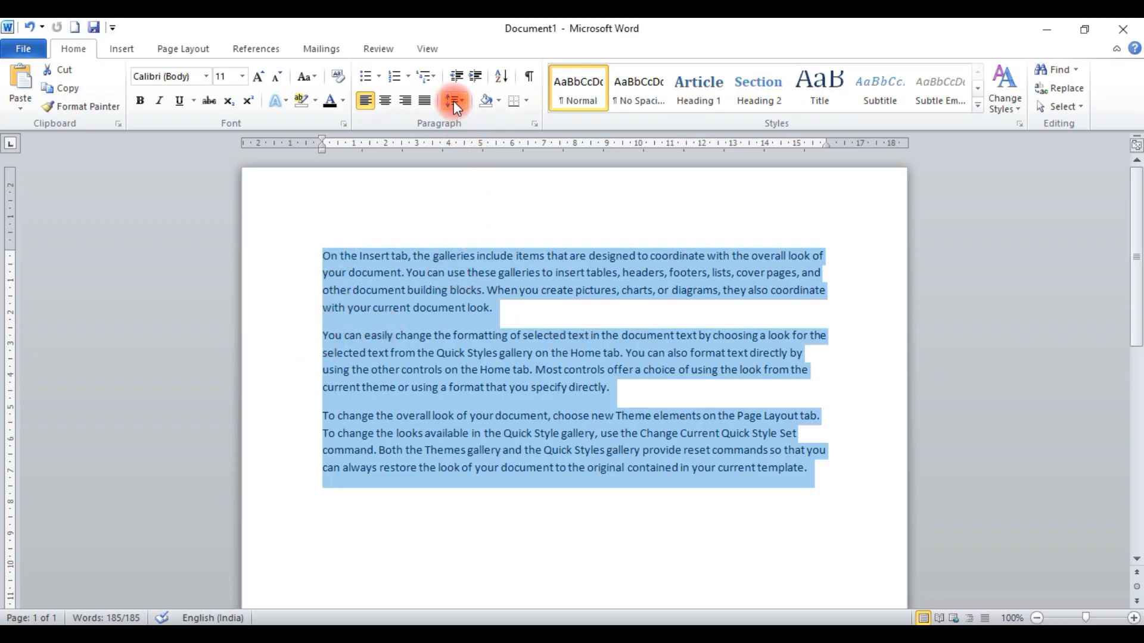
Increase the indent of all three paragraphs repeatedly, up to about 9 cm on the ruler
left_click(476, 76)
left_click(477, 77)
left_click(476, 76)
left_click(477, 76)
left_click(476, 76)
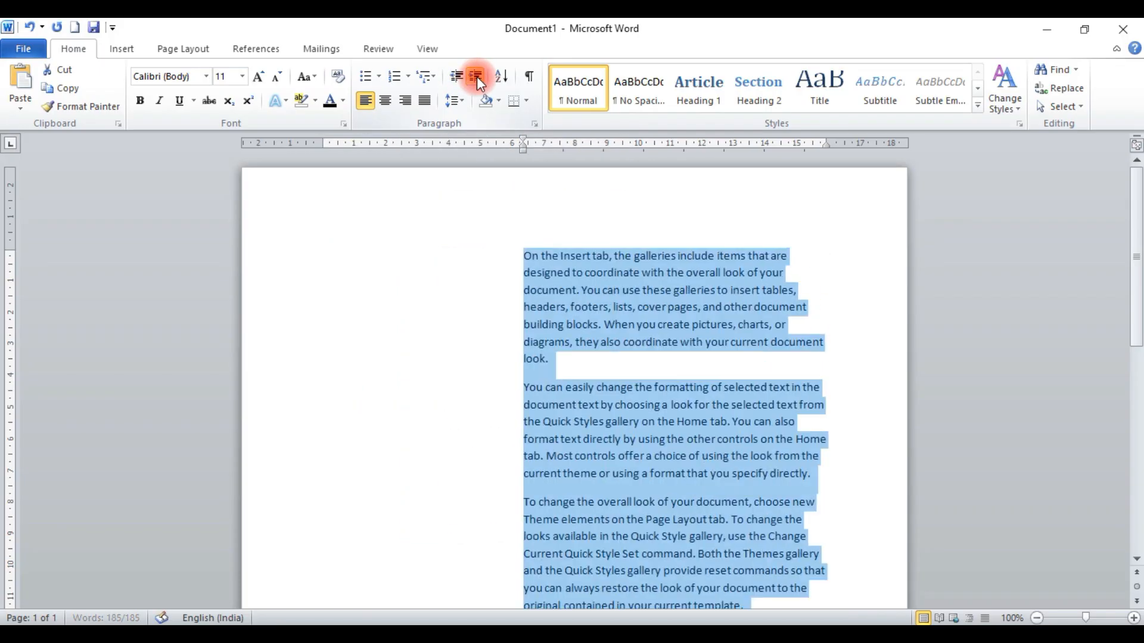
left_click(477, 76)
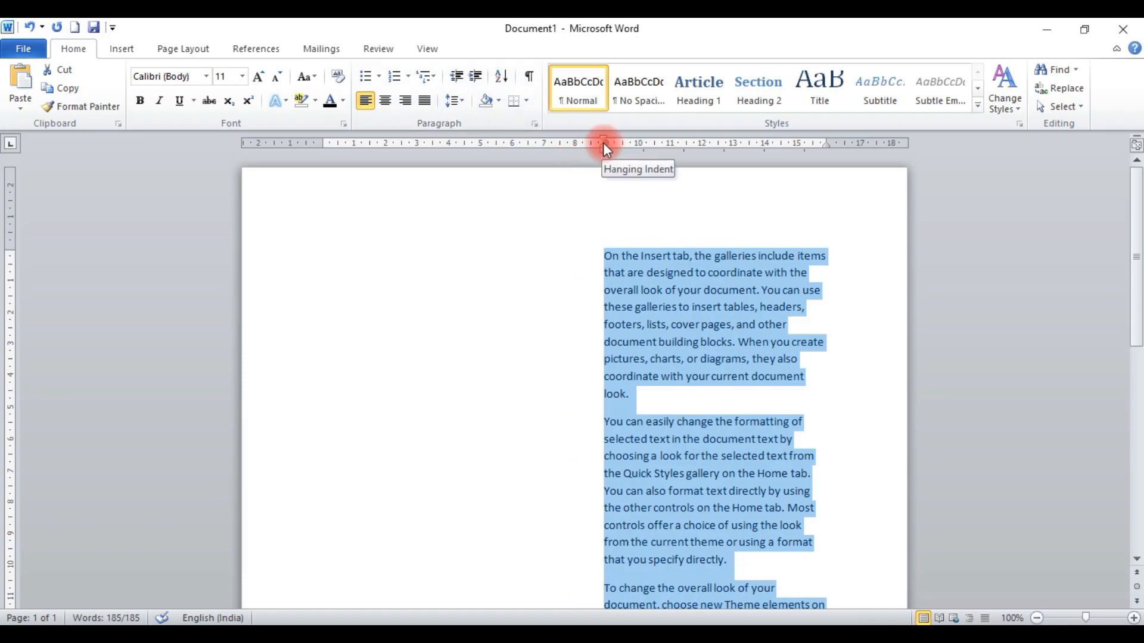
Decrease the indent of all three paragraphs step by step back to the page margin
left_click(456, 76)
left_click(456, 76)
left_click(457, 76)
left_click(456, 77)
left_click(456, 76)
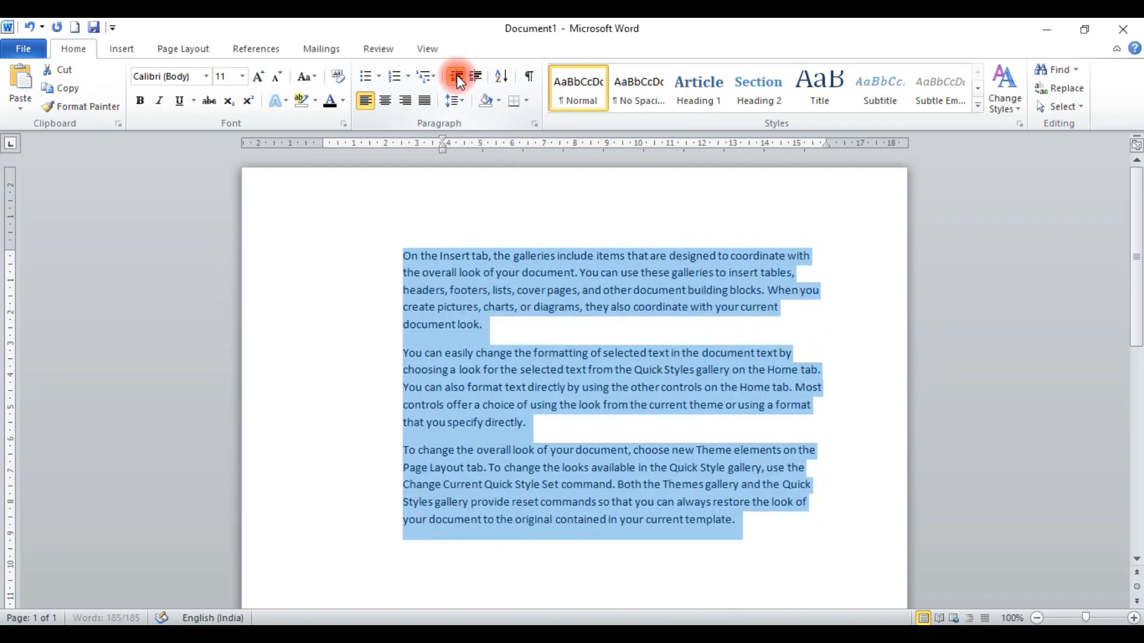
left_click(457, 77)
left_click(456, 76)
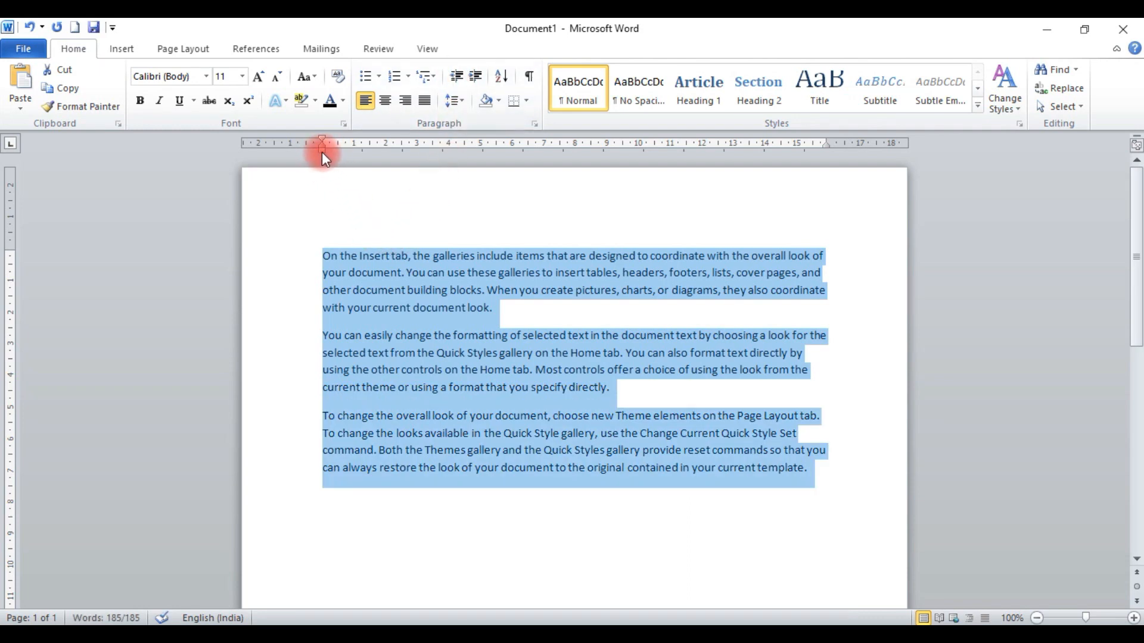
Move the left indent of all three paragraphs to about 5 cm on the ruler, then back to the margin
left_click_drag(322, 153, 481, 156)
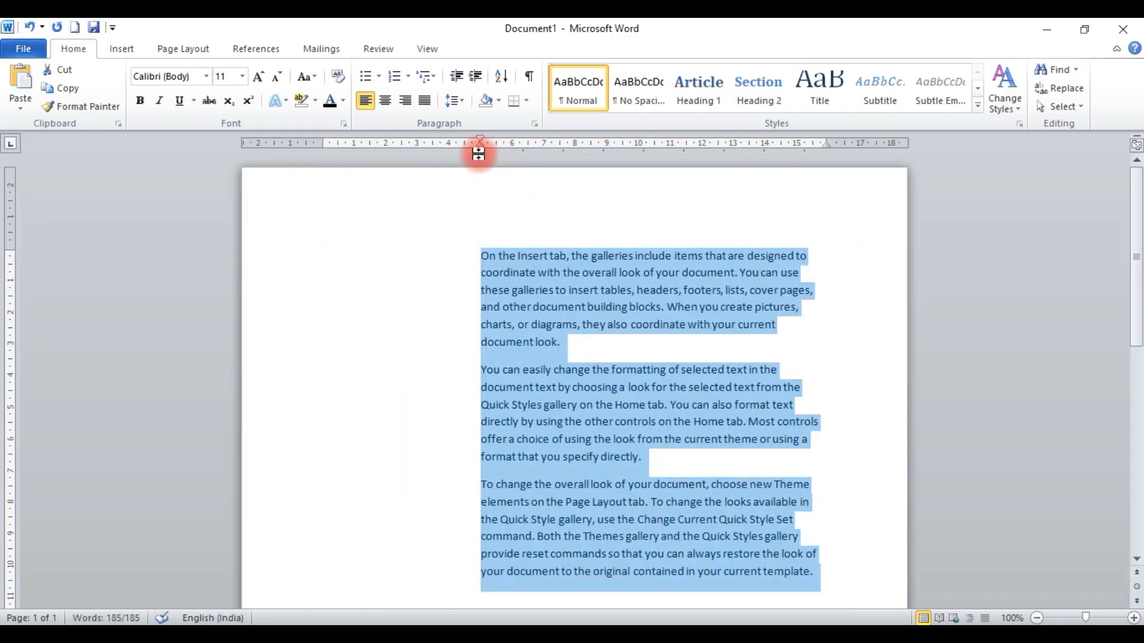
left_click_drag(481, 151, 321, 175)
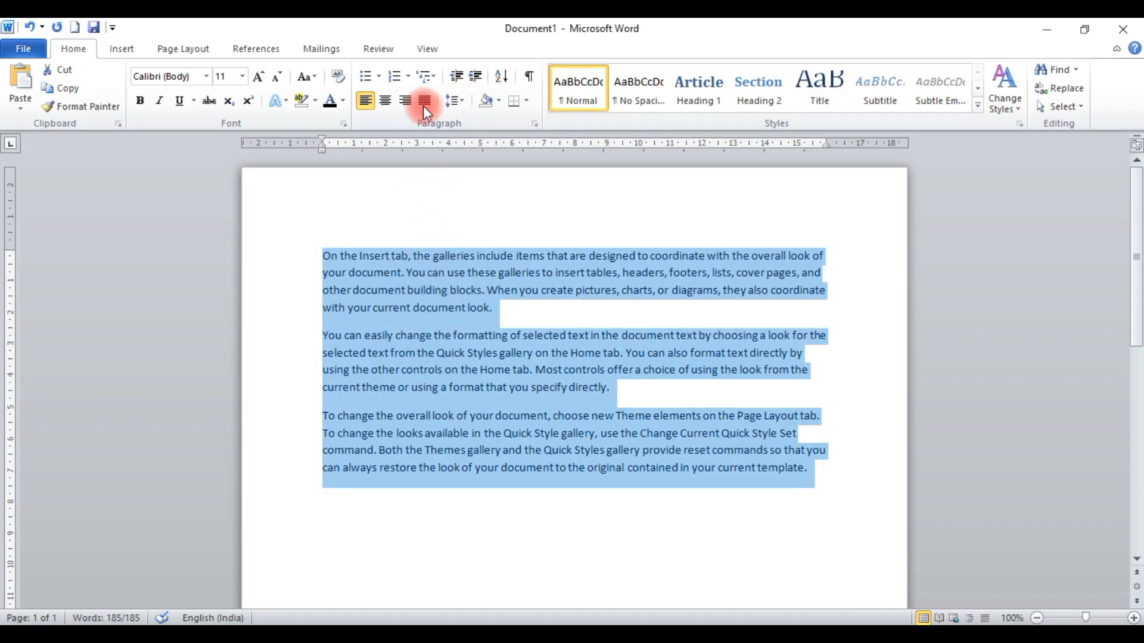
mouse_move(322, 147)
left_mouse_down()
mouse_move(566, 184)
mouse_move(566, 149)
mouse_move(322, 161)
left_mouse_up()
mouse_move(827, 148)
left_mouse_down()
mouse_move(644, 178)
mouse_move(717, 153)
mouse_move(826, 157)
left_mouse_up()
Try a left indent of about 1.8 cm on the second paragraph only and return it to the margin
left_click(420, 356)
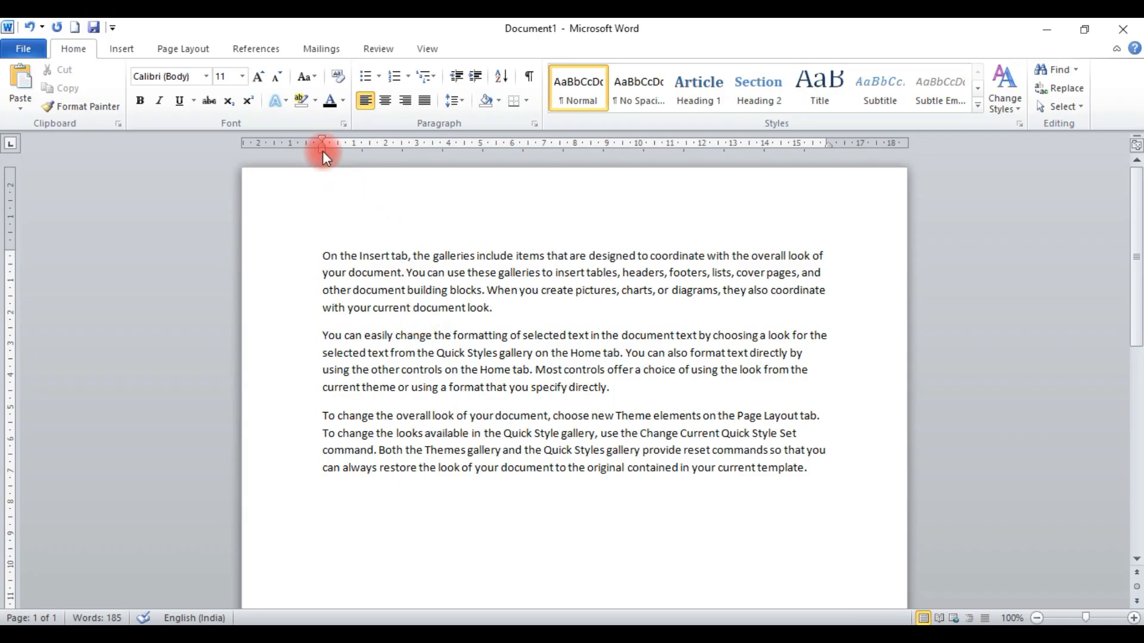
left_click_drag(322, 151, 378, 153)
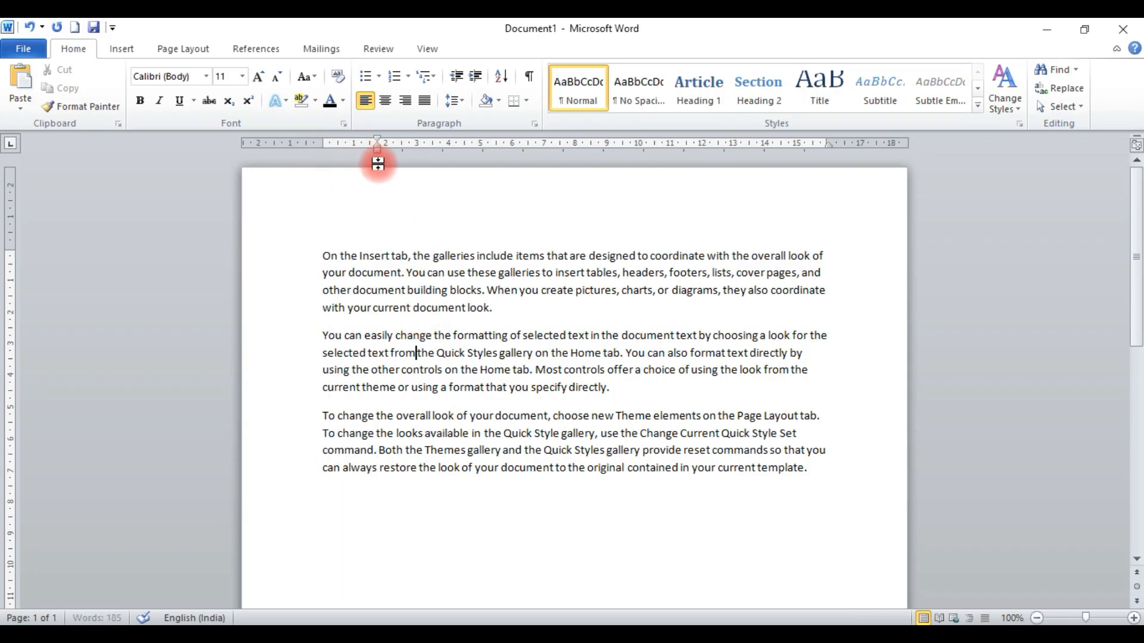
left_click(451, 374)
mouse_move(320, 152)
left_mouse_down()
mouse_move(416, 152)
mouse_move(323, 167)
left_mouse_up()
Set the second paragraph's first-line indent to about 4 cm, then reset it to the margin
left_click_drag(328, 139, 449, 152)
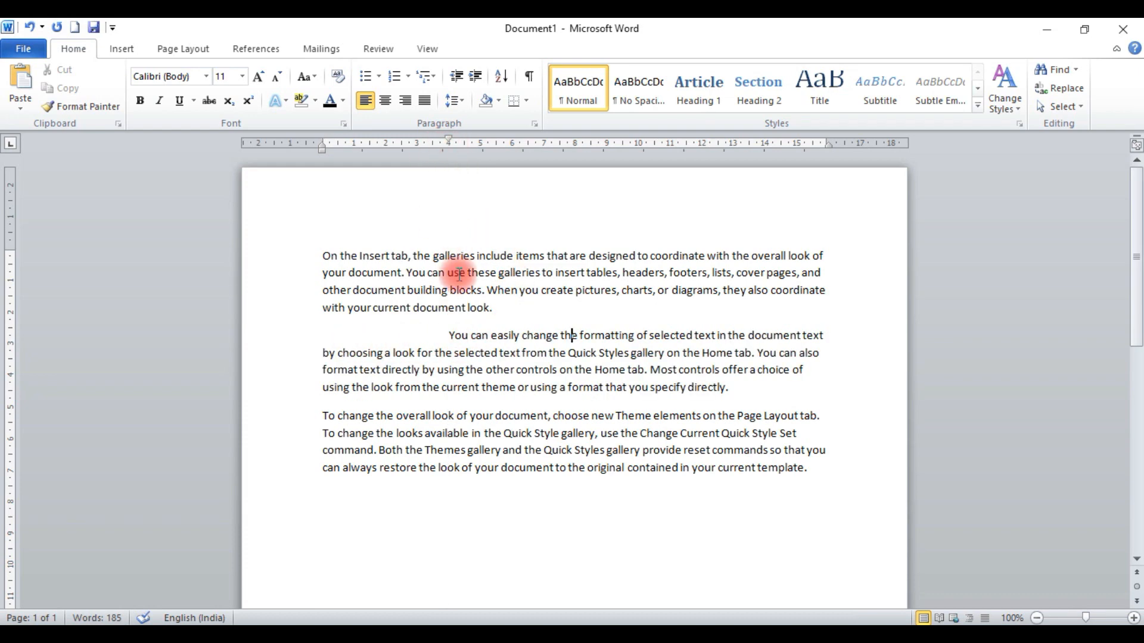
left_click_drag(448, 138, 321, 143)
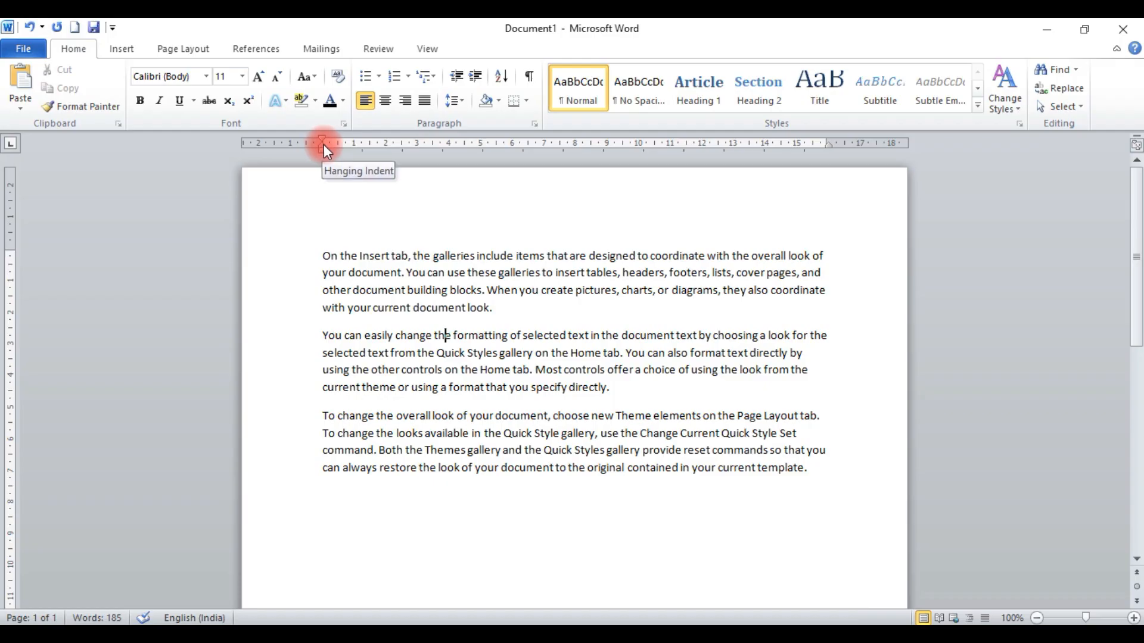
mouse_move(323, 144)
left_mouse_down()
mouse_move(484, 176)
mouse_move(406, 162)
mouse_move(324, 174)
left_mouse_up()
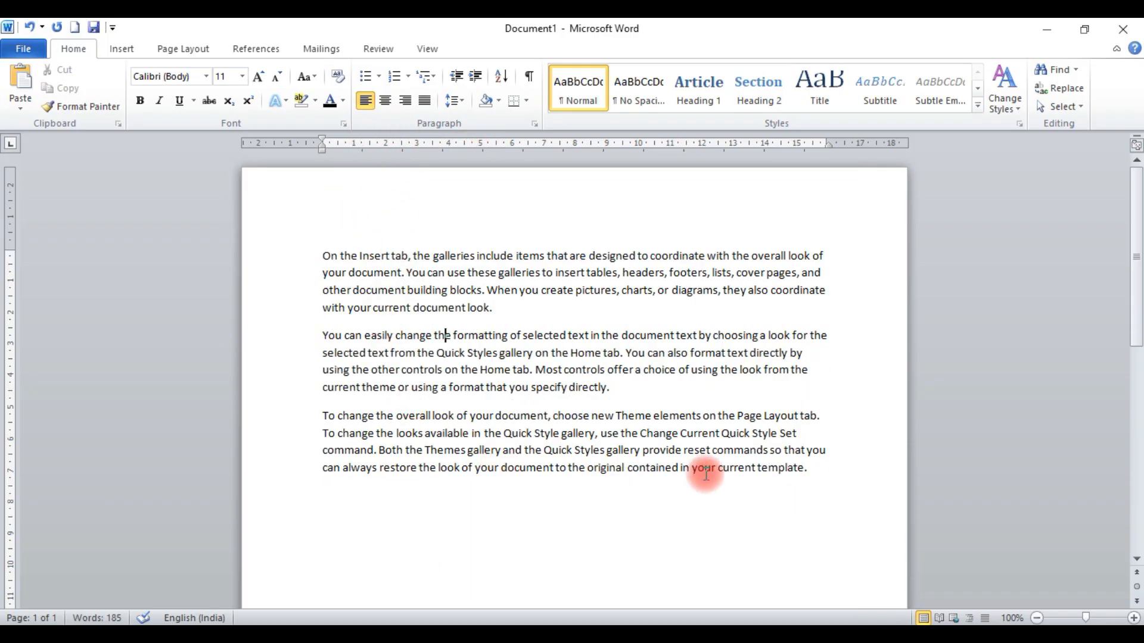
Try centred, right and justified alignment on all three paragraphs, ending with left alignment
left_click_drag(821, 470, 252, 246)
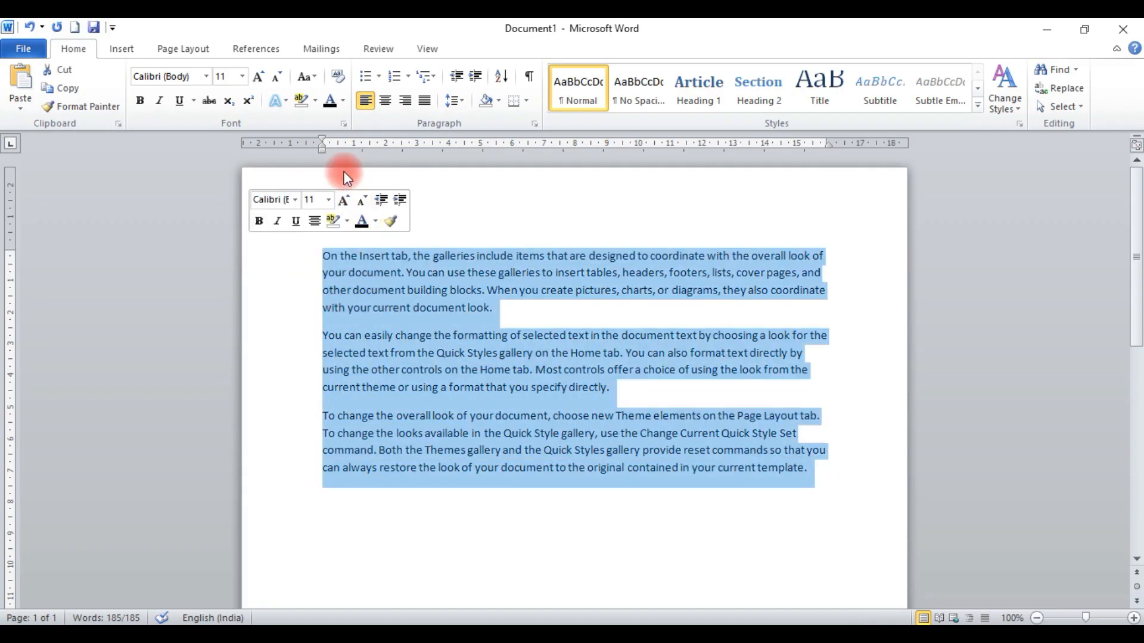
left_click(384, 101)
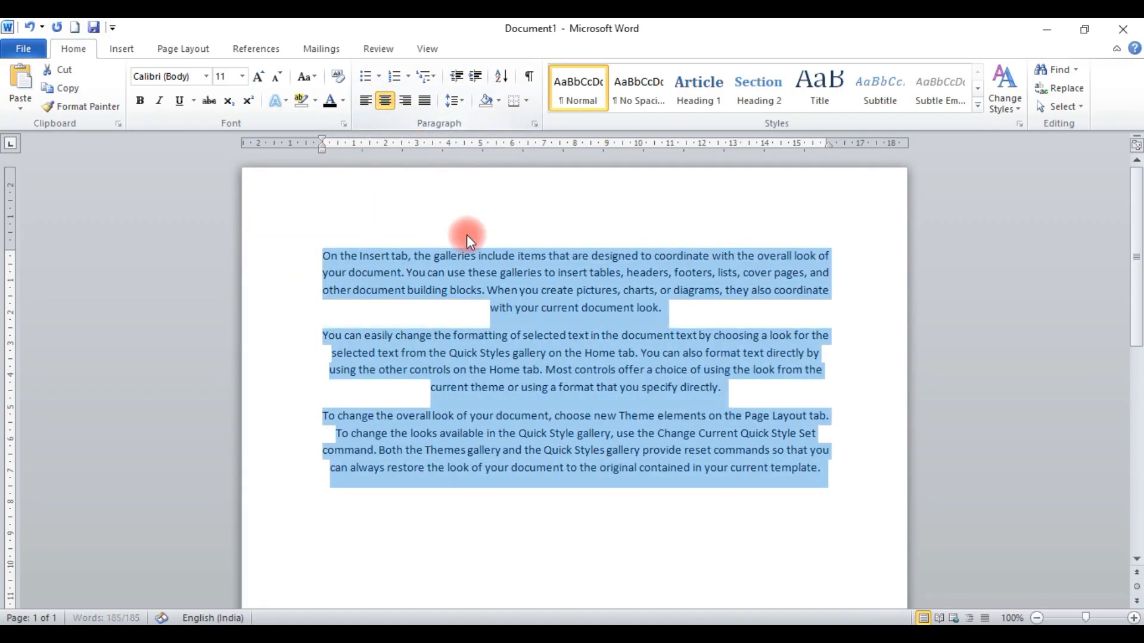
left_click(407, 104)
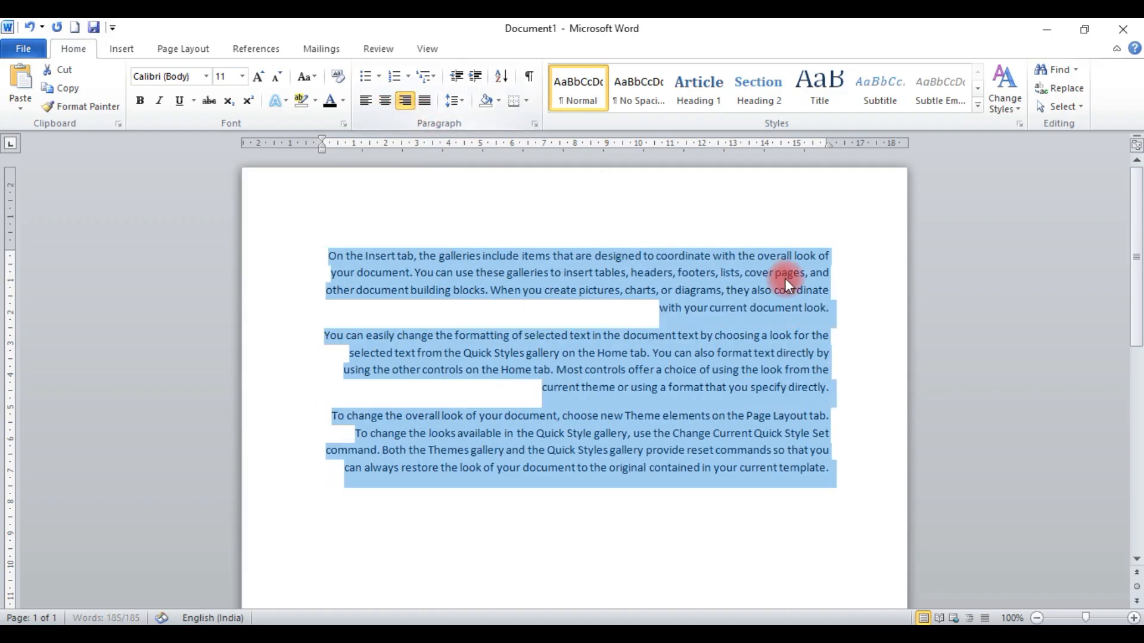
left_click(426, 101)
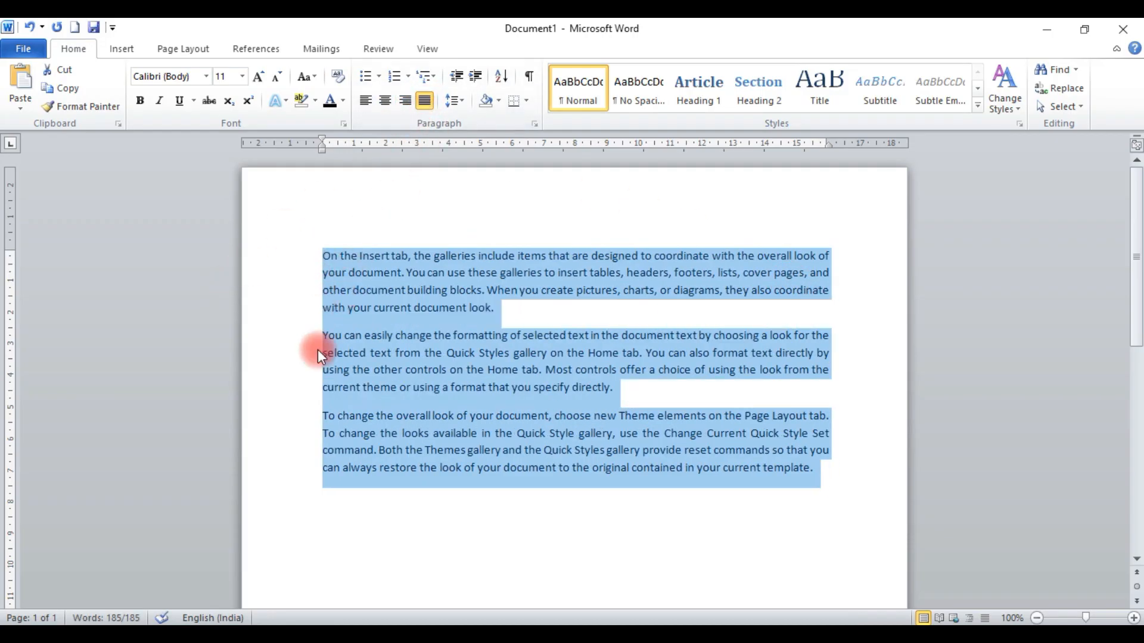
left_click(365, 100)
Try centred, right and justified alignment on the second paragraph only, ending with left alignment
left_click(530, 351)
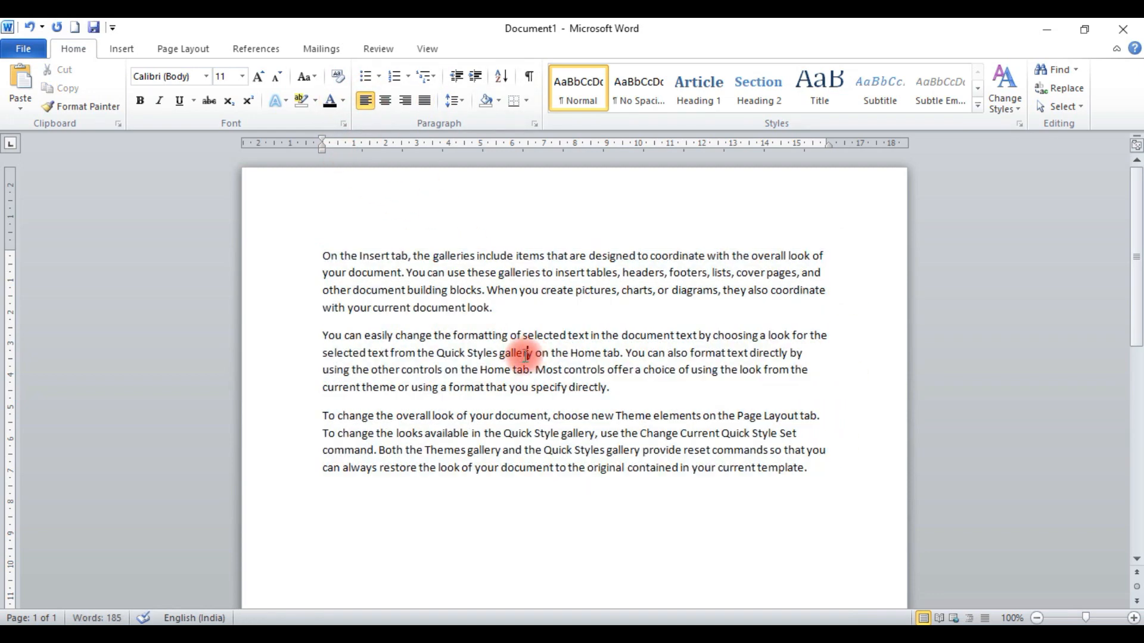
left_click(386, 101)
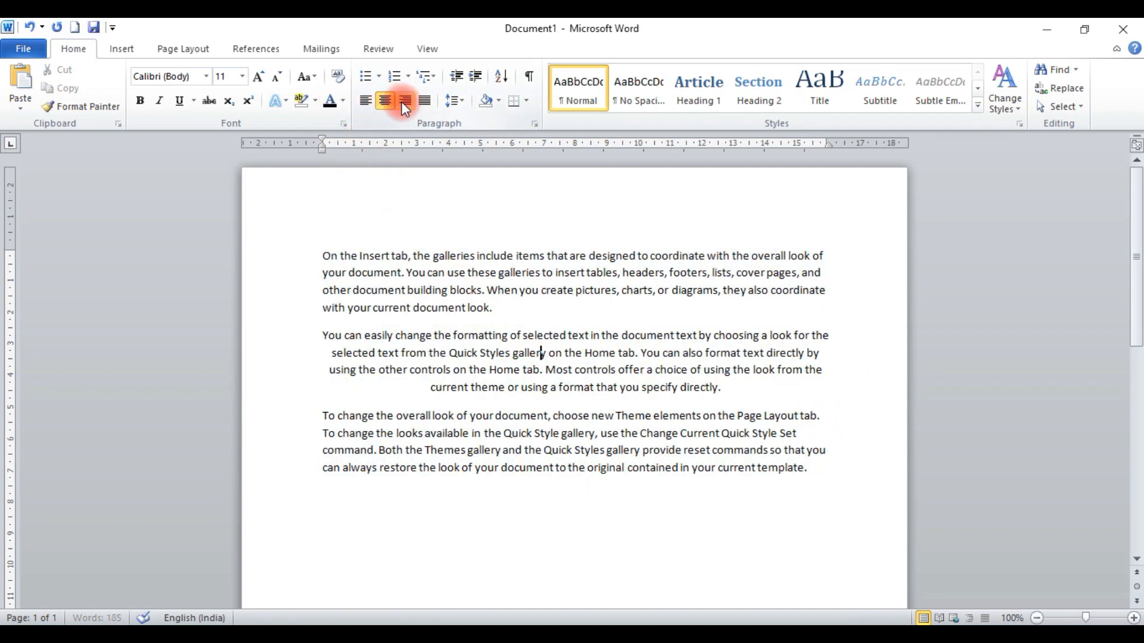
left_click(406, 101)
left_click(426, 101)
left_click(365, 101)
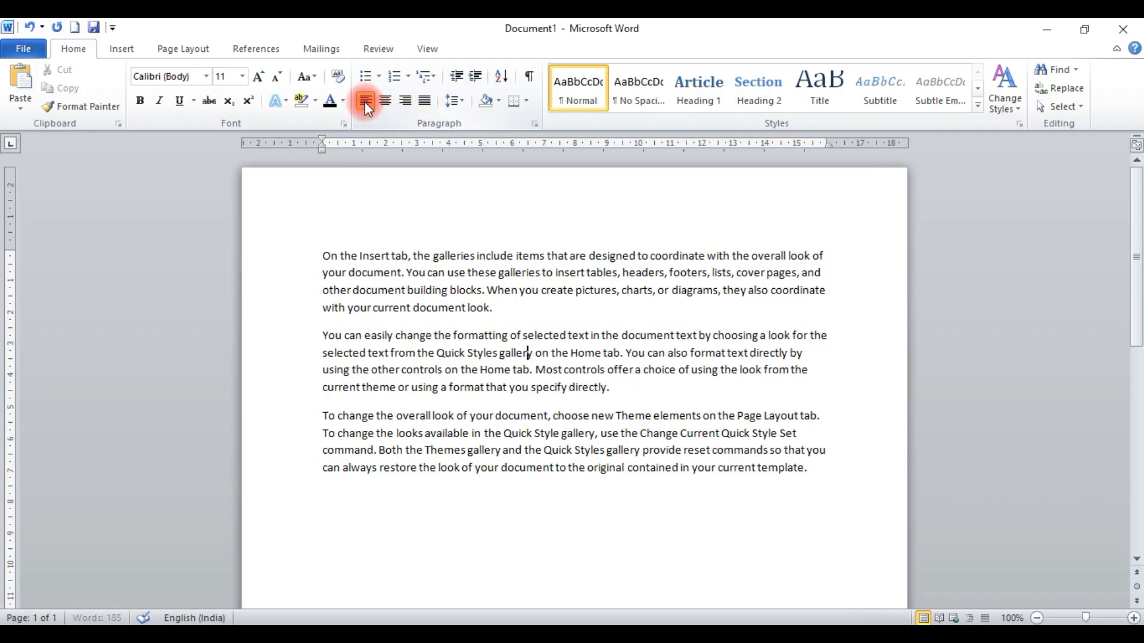
left_click(366, 104)
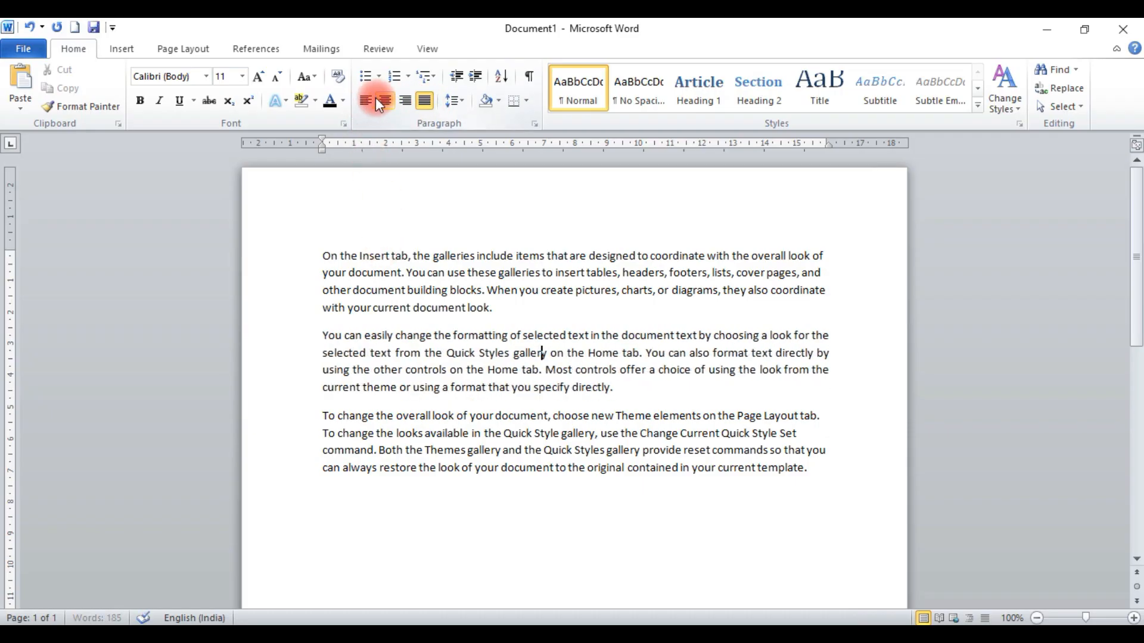
left_click(372, 99)
left_click(384, 99)
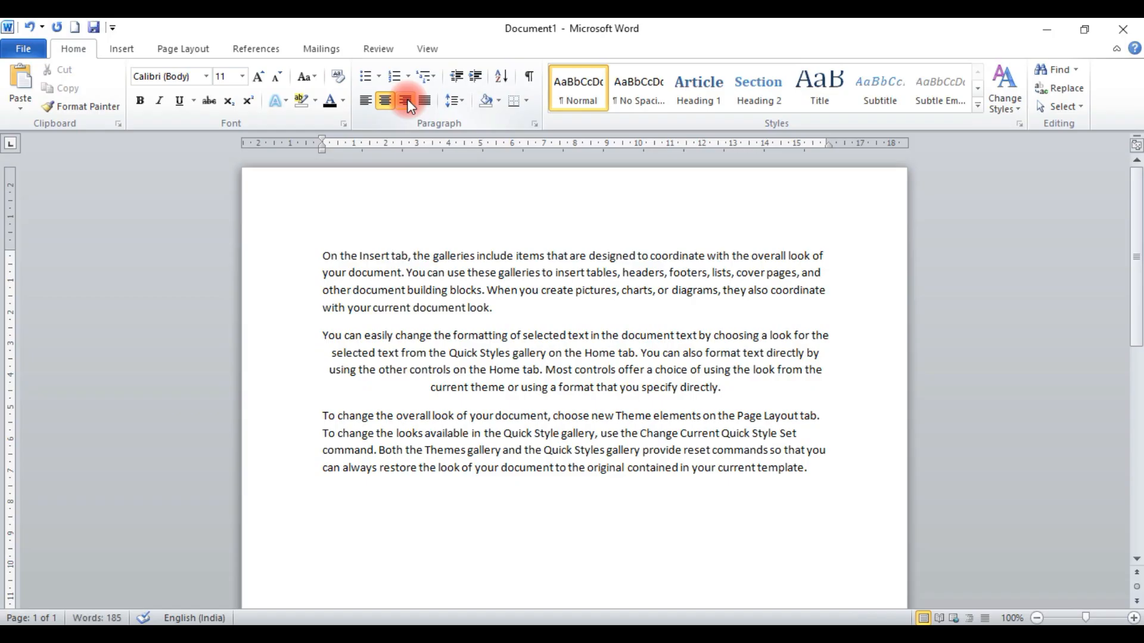
left_click(406, 101)
left_click(427, 102)
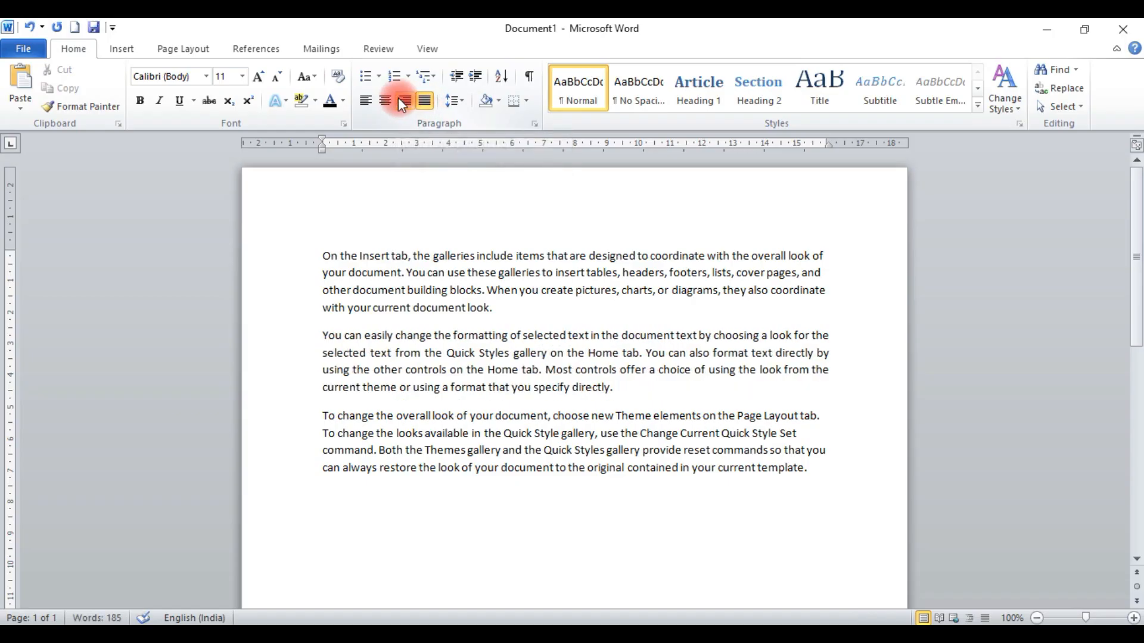
left_click(367, 101)
Set the second paragraph's line spacing to 1.0
left_click(454, 100)
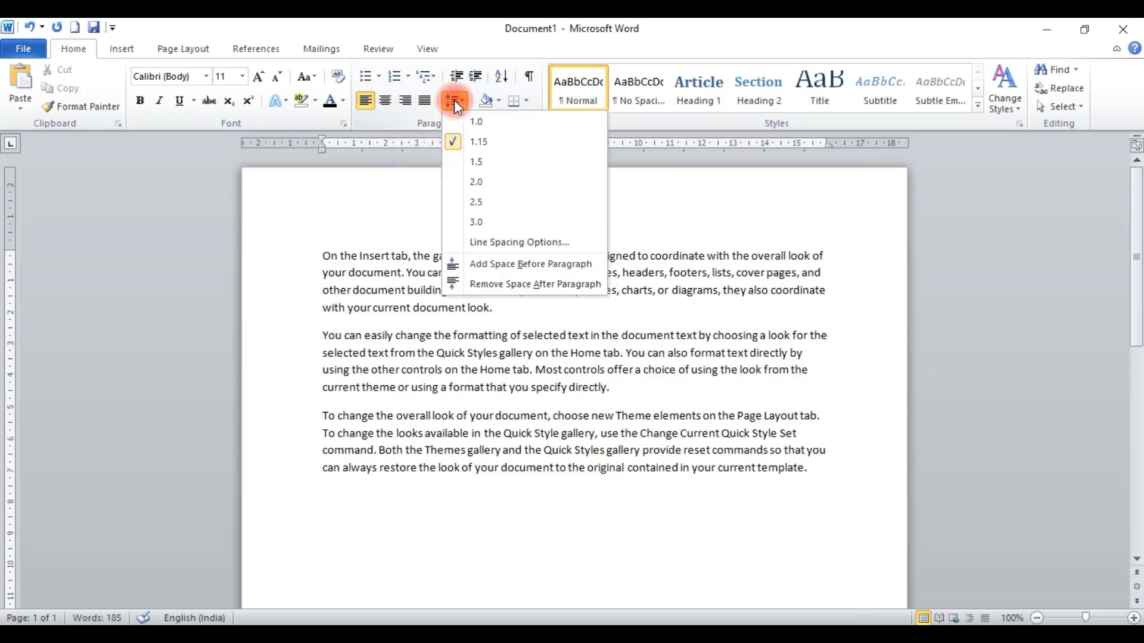
left_click(496, 350)
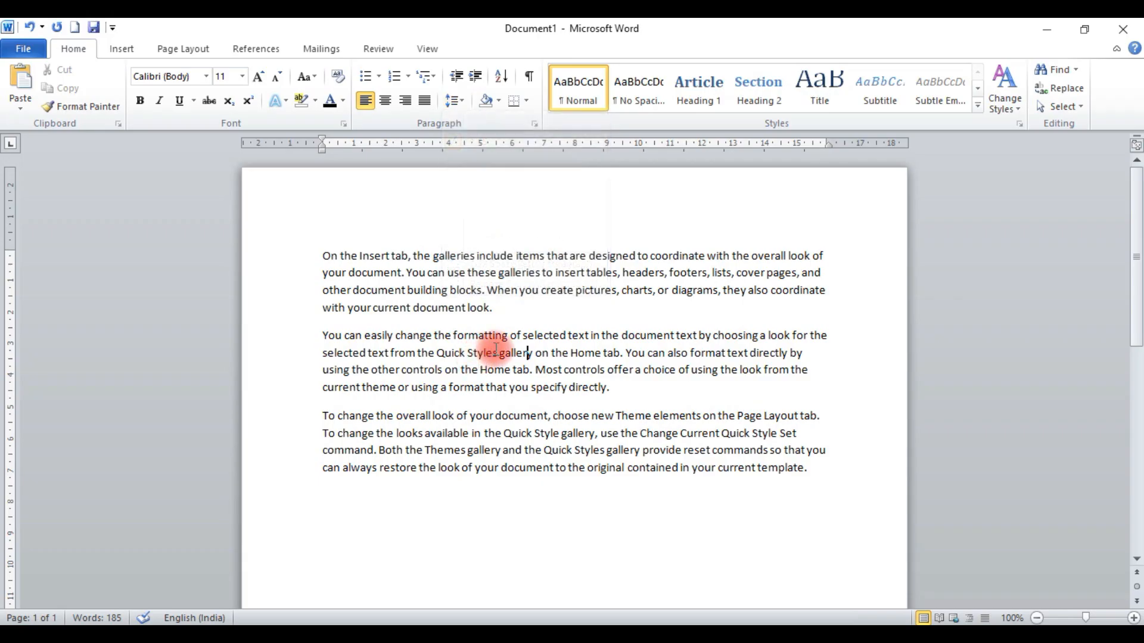
left_click(463, 102)
left_click(474, 118)
Try a line spacing of 3.0 on the second paragraph, then return it to 1.0
left_click(462, 107)
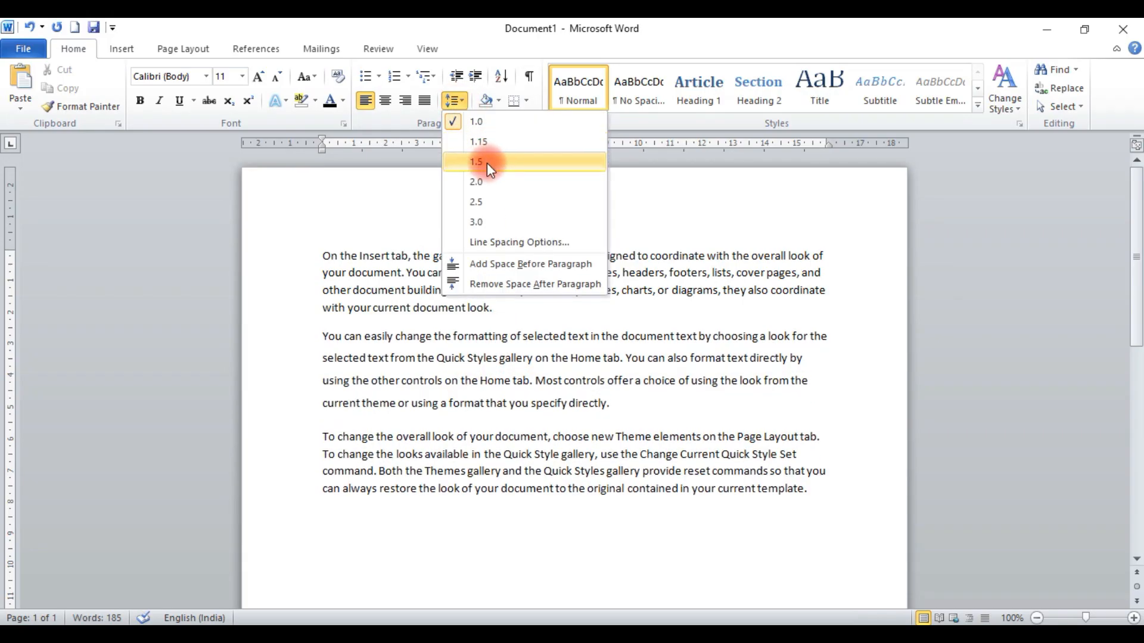
left_click(492, 223)
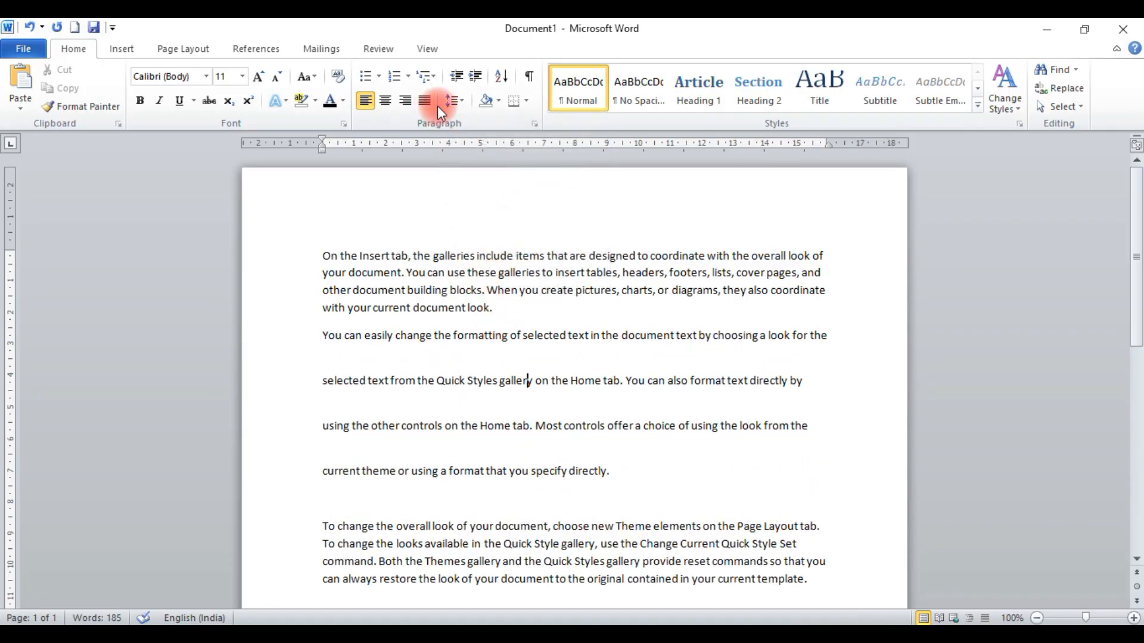
left_click(463, 106)
left_click(478, 121)
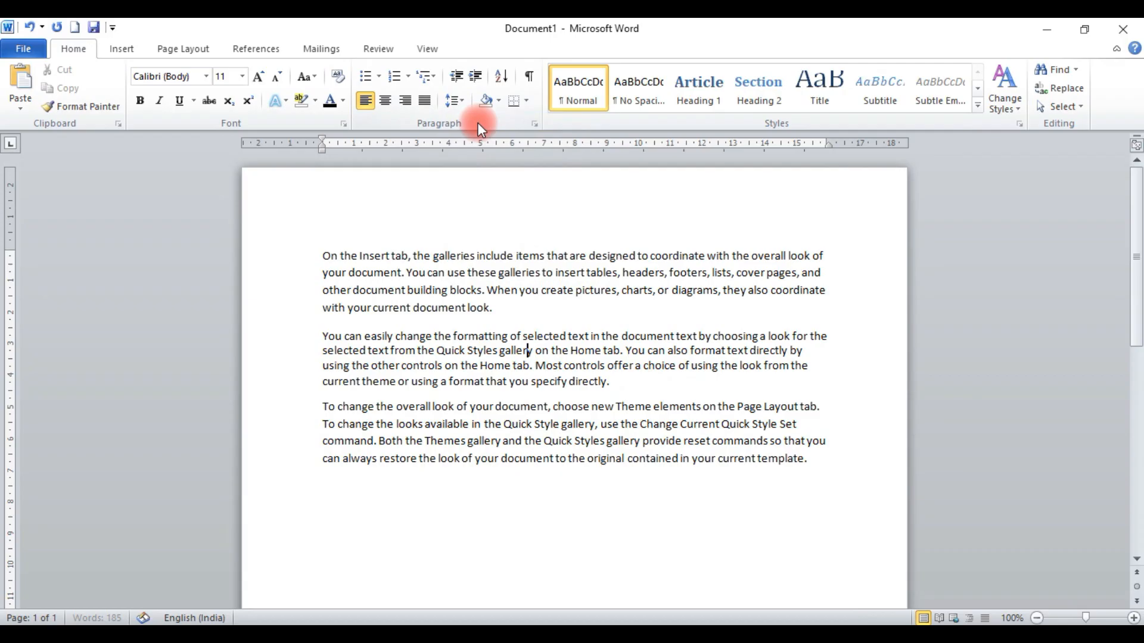
Remove the space after the first paragraph and the space after the second paragraph
left_click(456, 96)
left_click(435, 208)
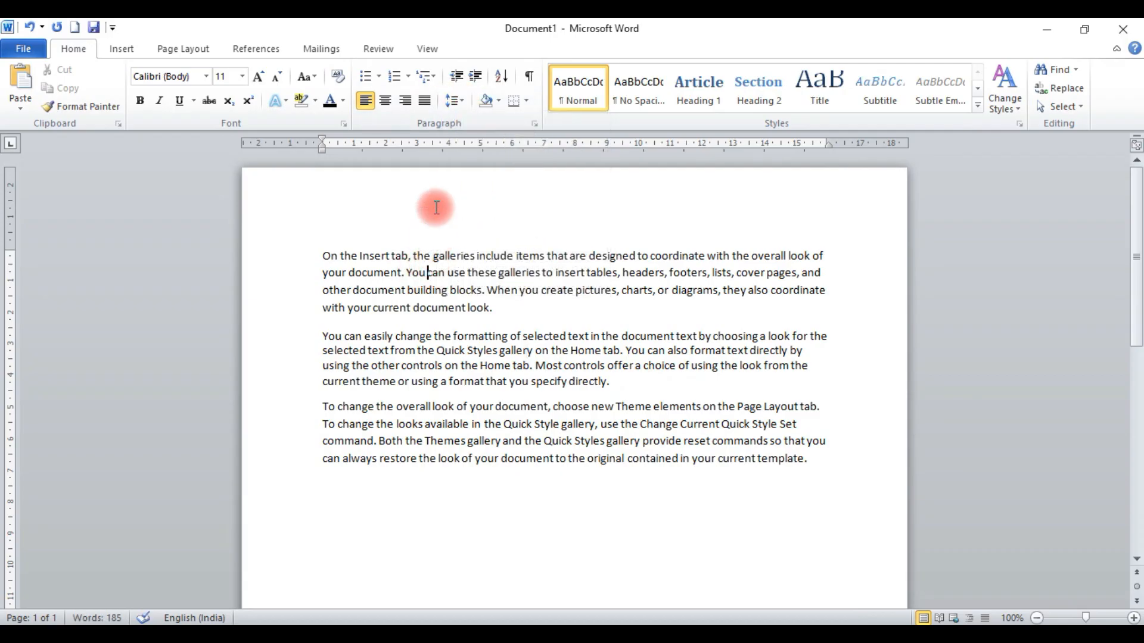
left_click(453, 101)
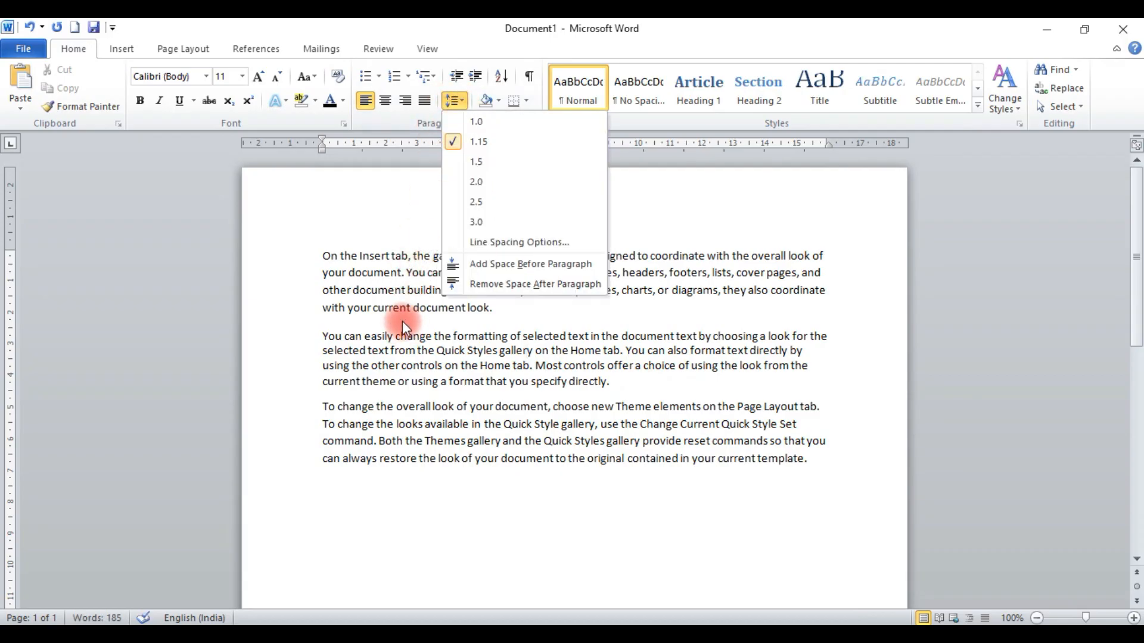
left_click(483, 283)
left_click(454, 105)
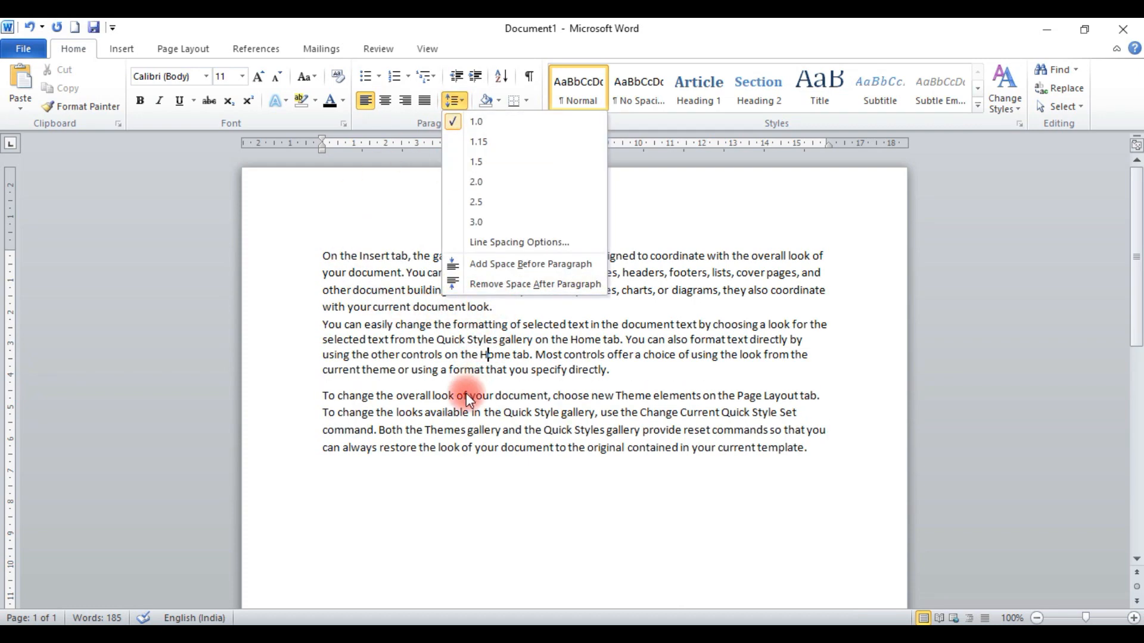
left_click(488, 284)
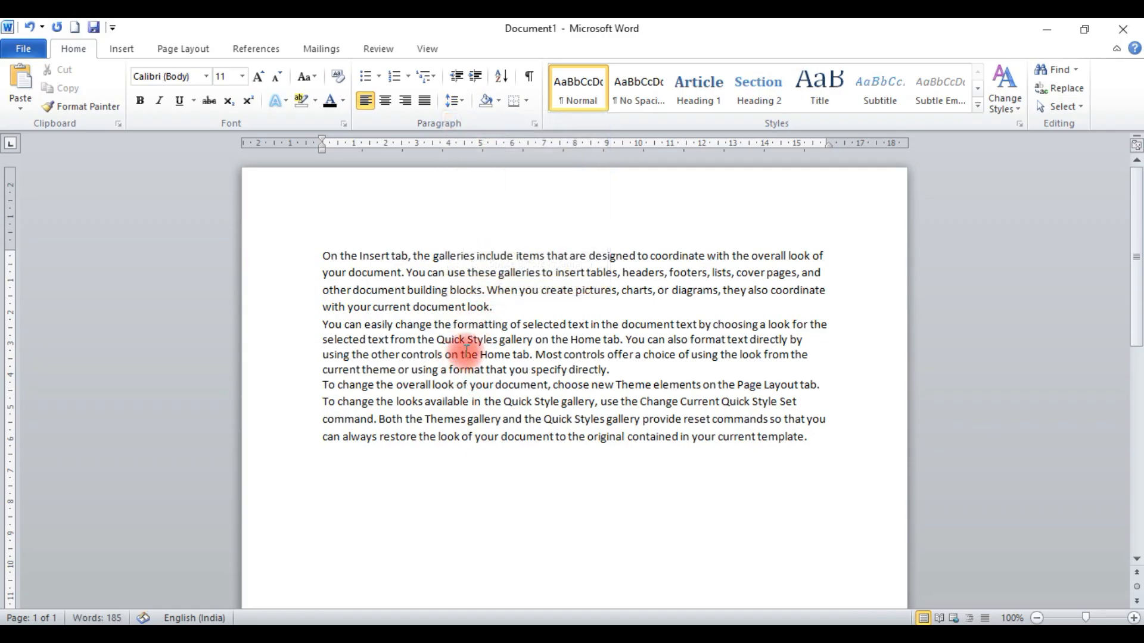
Add space before and after the second paragraph
left_click(453, 101)
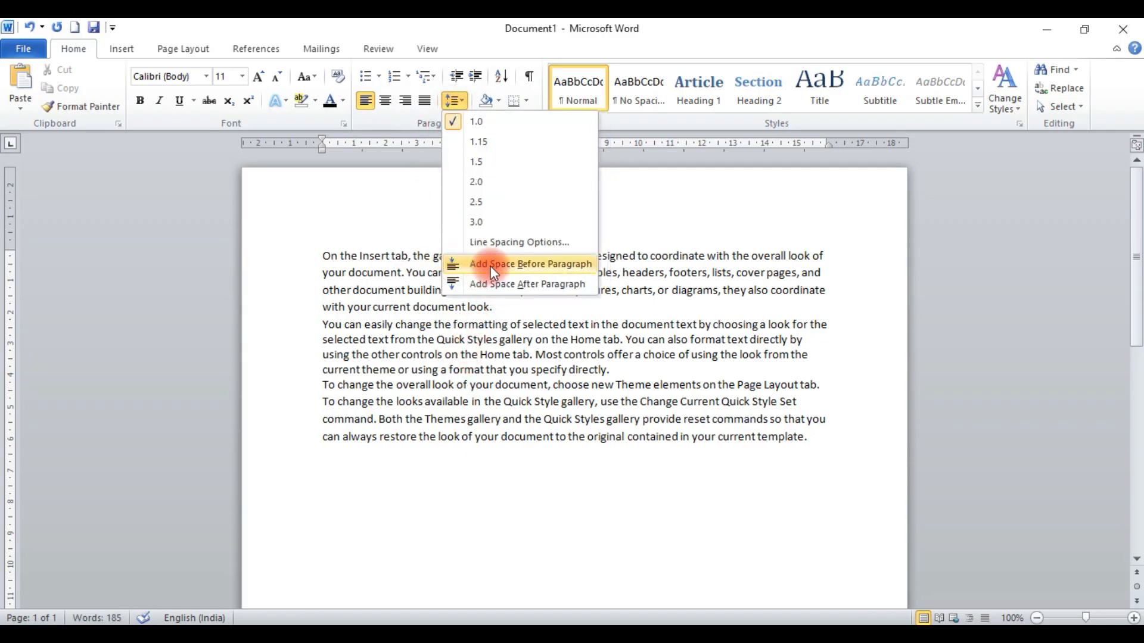
left_click(491, 266)
left_click(454, 102)
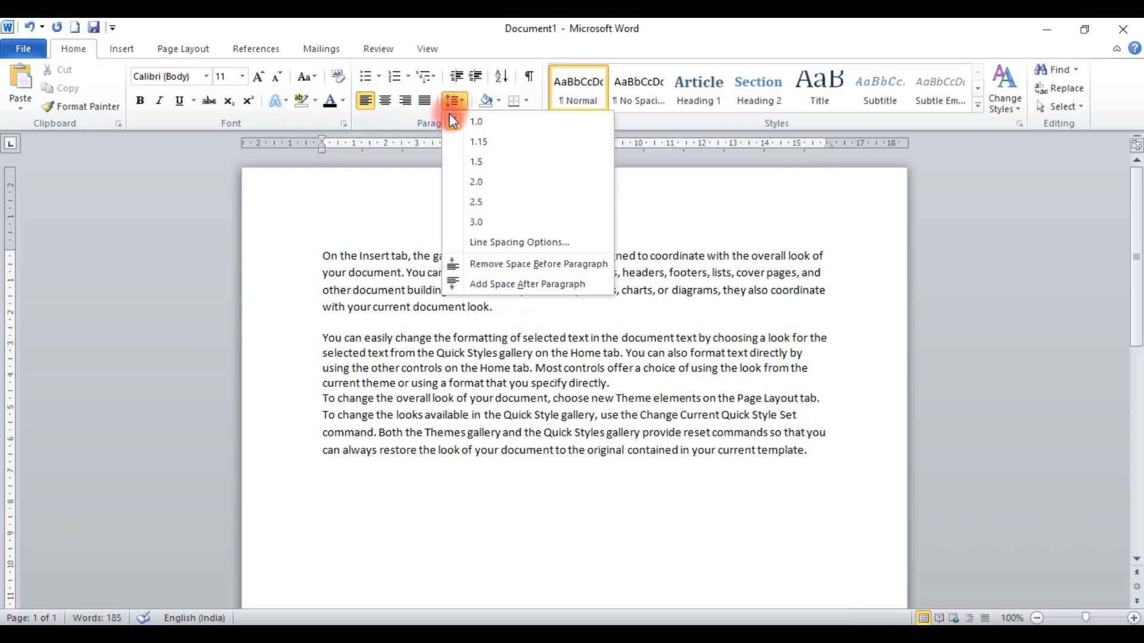
left_click(491, 284)
Open the line spacing options for the second paragraph and set its right indent to 0 cm
left_click(456, 101)
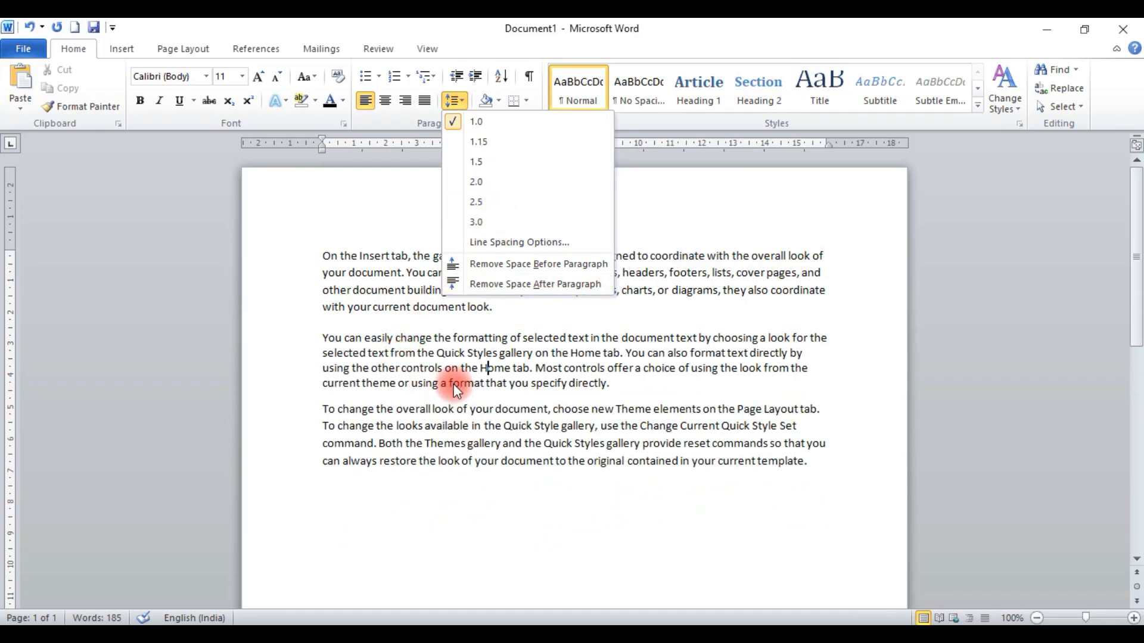
left_click(513, 243)
left_click_drag(552, 98, 777, 107)
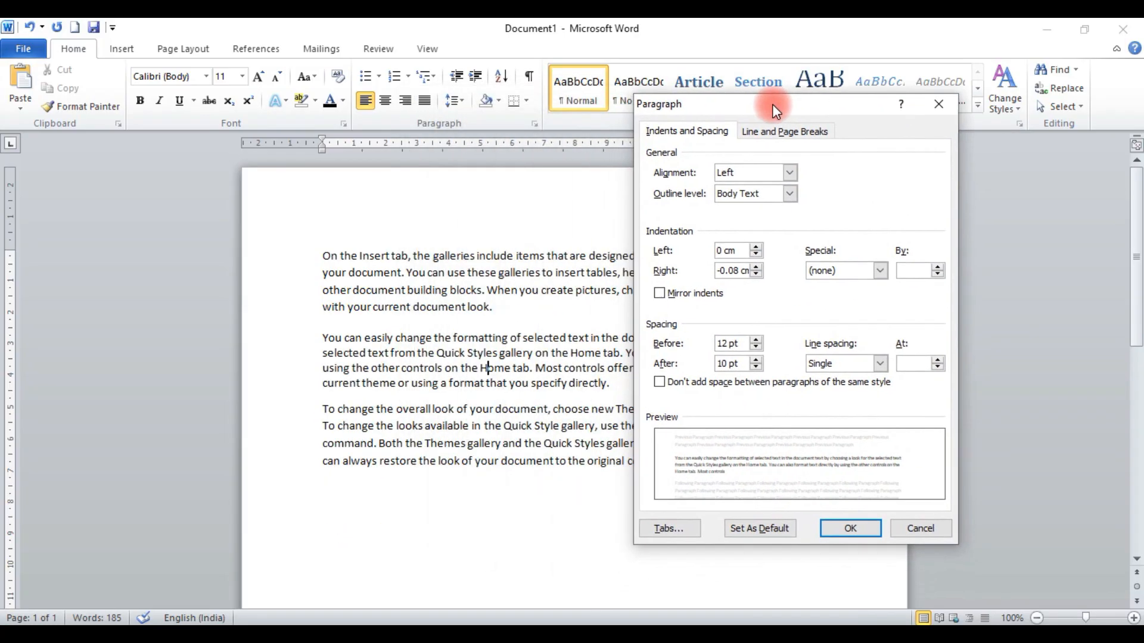
left_click(757, 276)
left_click(758, 272)
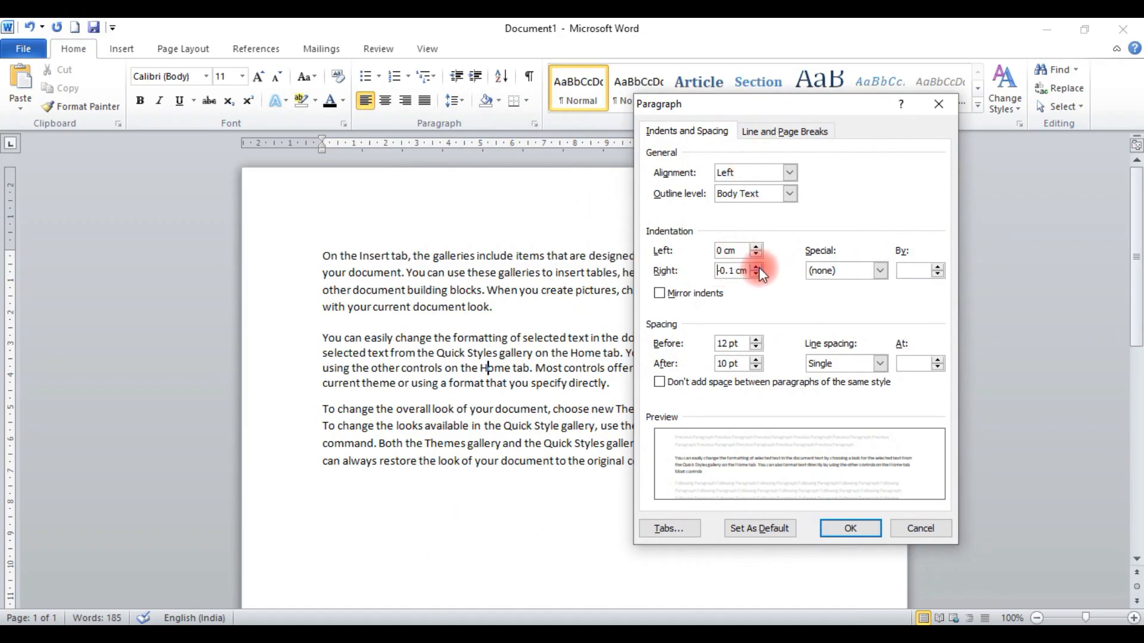
left_click(759, 267)
Set the second paragraph's left indent to 1.4 cm and apply the paragraph settings
left_click(740, 251)
left_click(753, 249)
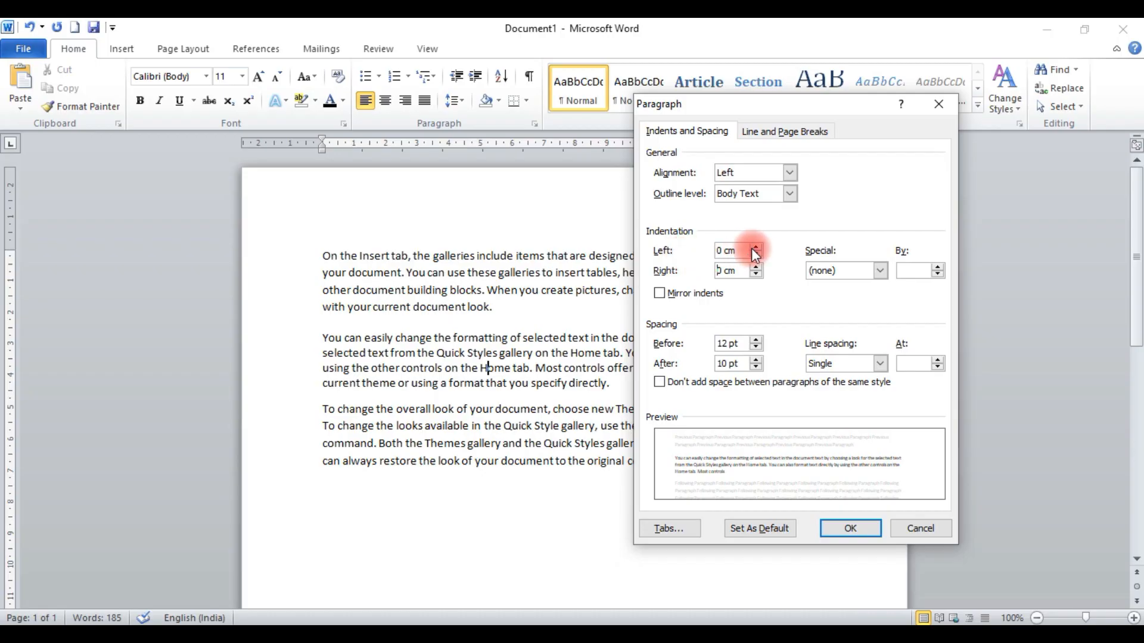
left_click(756, 248)
left_click(756, 247)
left_click(757, 248)
left_click(757, 248)
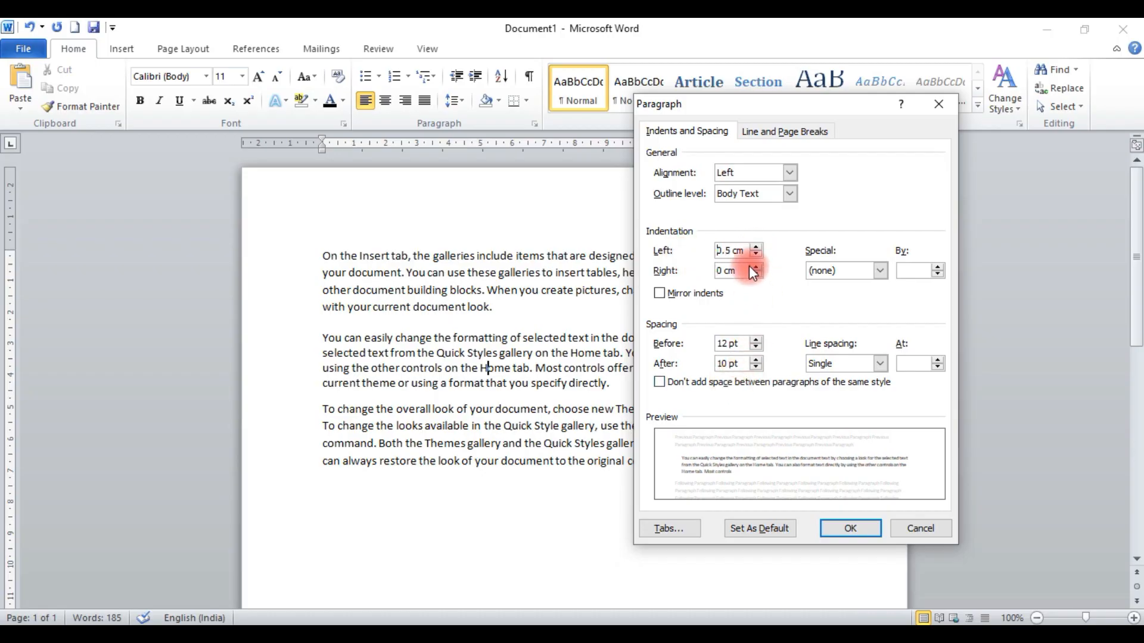
left_click(749, 251)
left_click(757, 248)
left_click(756, 247)
left_click(757, 247)
left_click(757, 247)
left_click(757, 248)
left_click(757, 247)
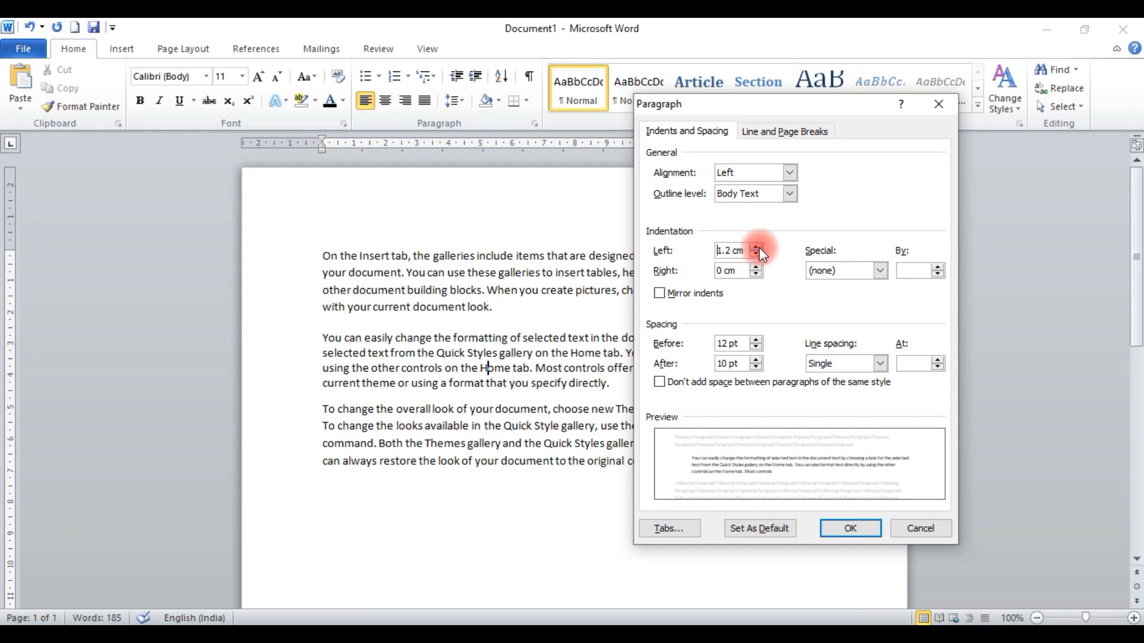
left_click(757, 248)
left_click(757, 247)
left_click(852, 528)
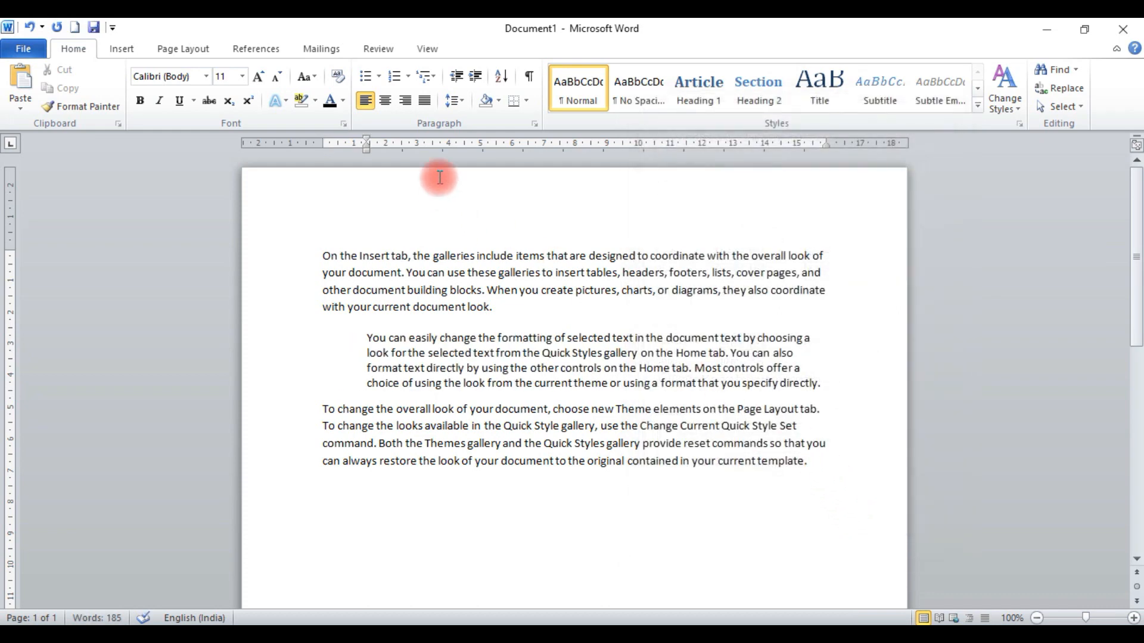
Reset the second paragraph's left indent to 0 cm through the line spacing options
left_click(451, 100)
left_click(501, 242)
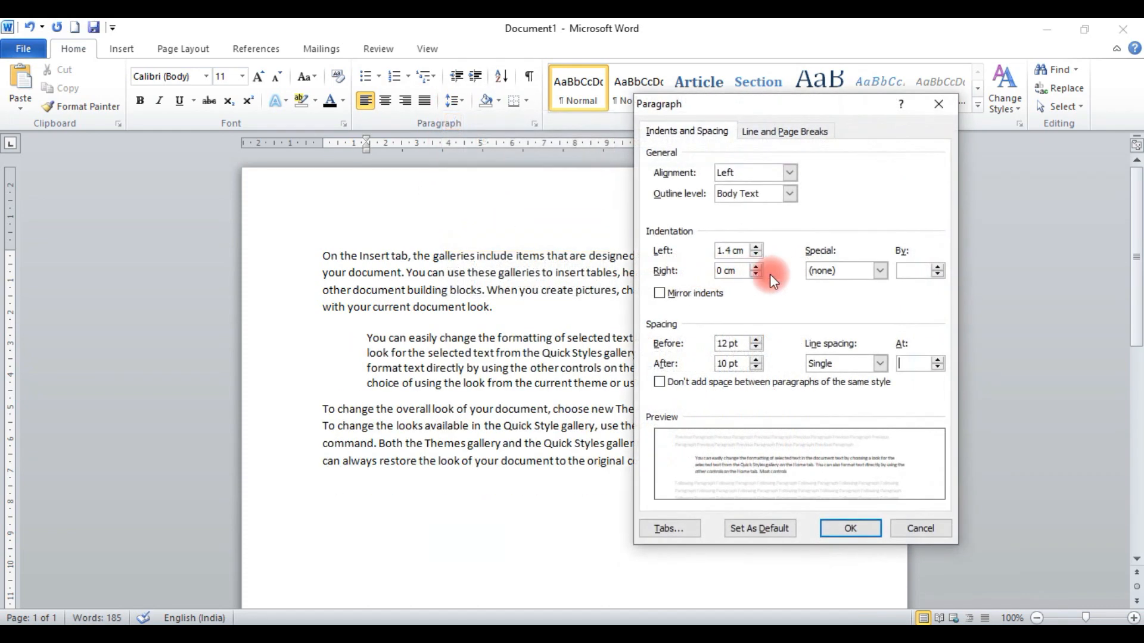
left_click(756, 255)
left_click(756, 255)
left_click(755, 255)
left_click(756, 255)
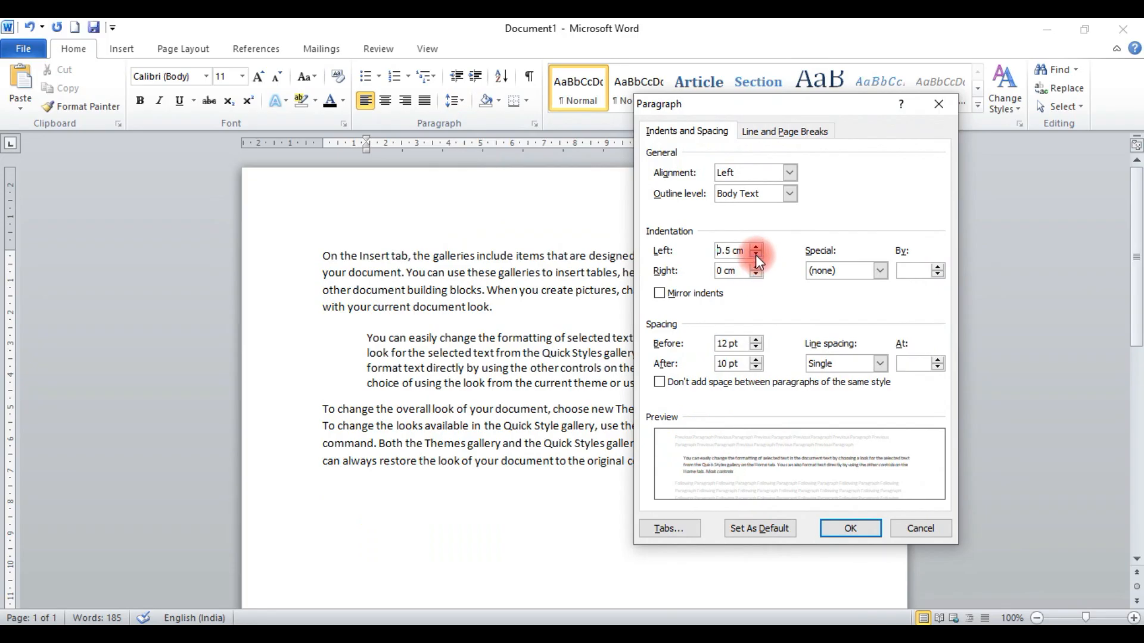
left_click(755, 255)
left_click(756, 255)
left_click(755, 255)
left_click(756, 255)
left_click(735, 255)
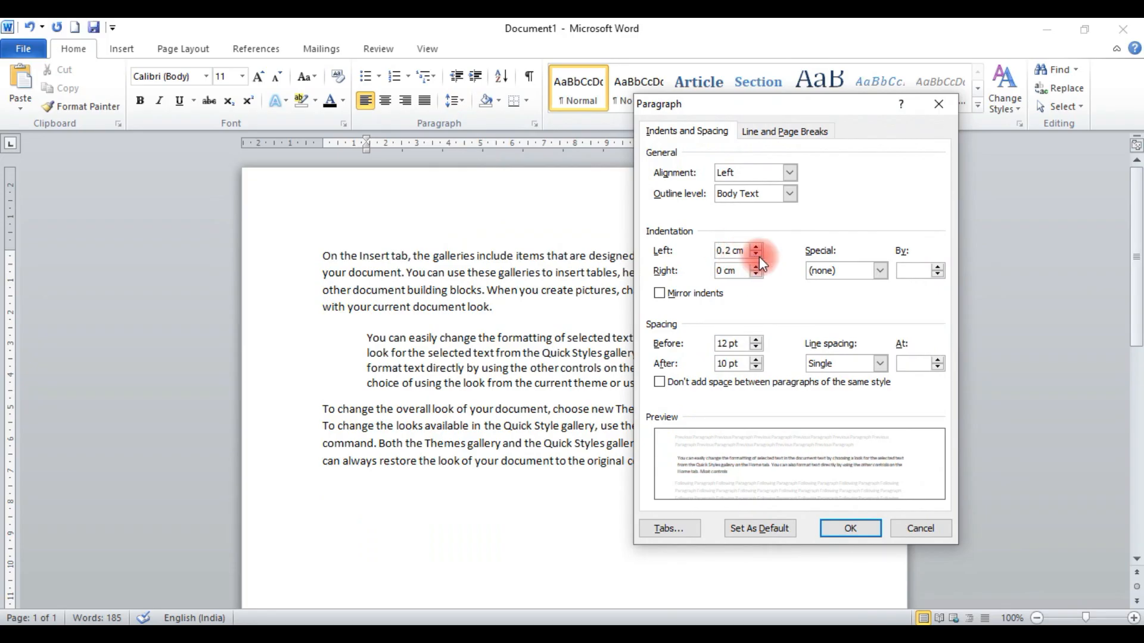
left_click(755, 254)
left_click(756, 254)
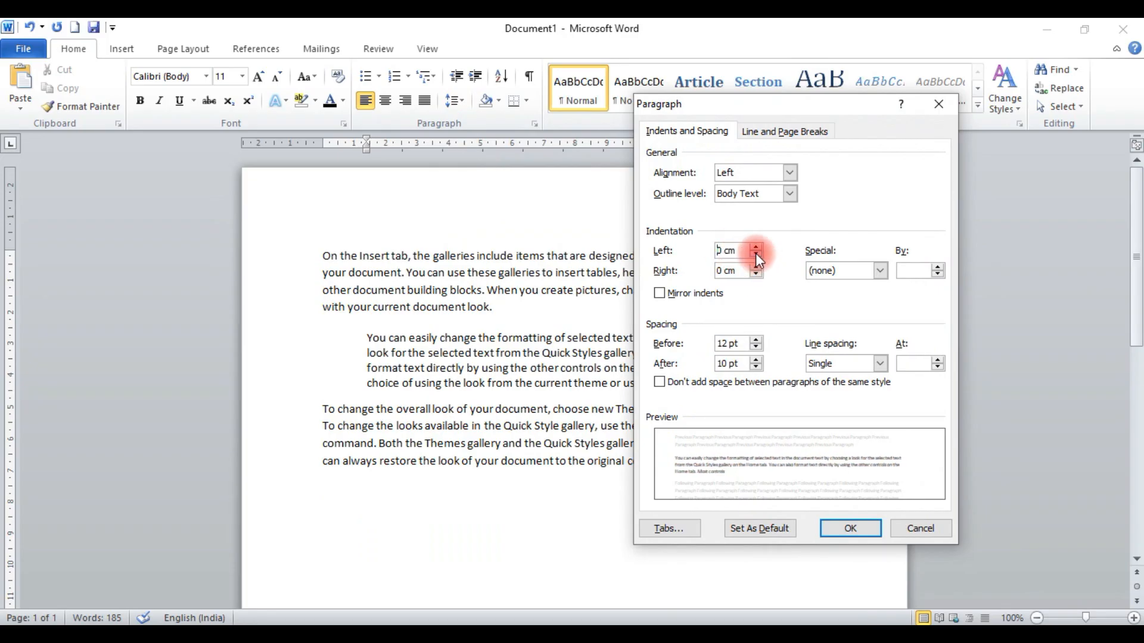
left_click(857, 529)
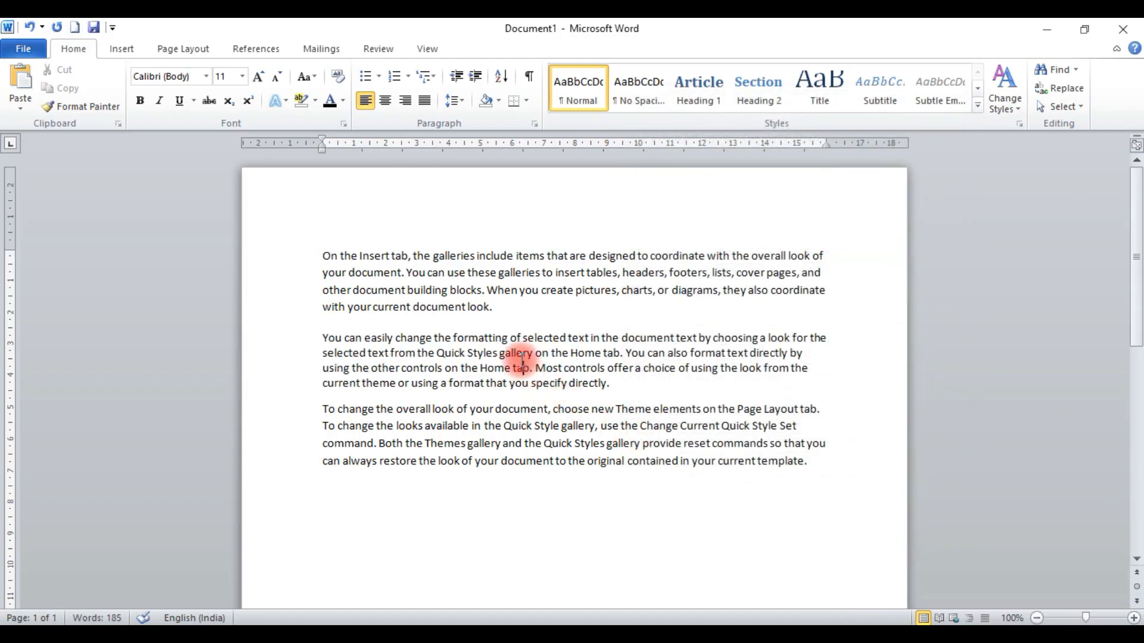
Try a special first-line indent of 1.7 cm for the second paragraph in the line spacing options
left_click(459, 106)
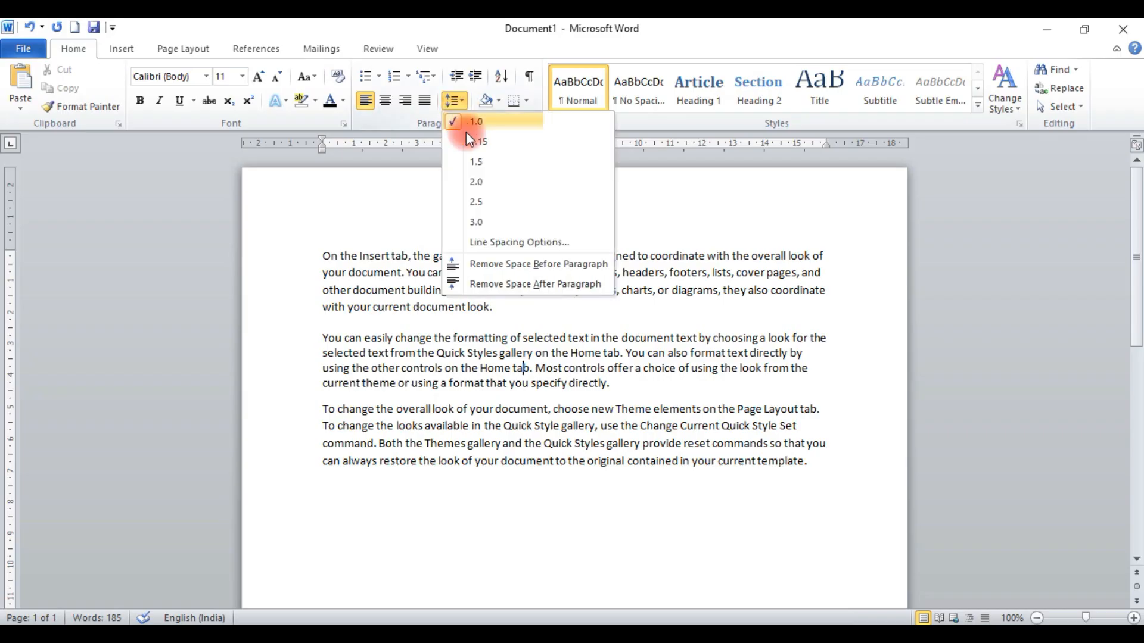
left_click(524, 241)
left_click(739, 273)
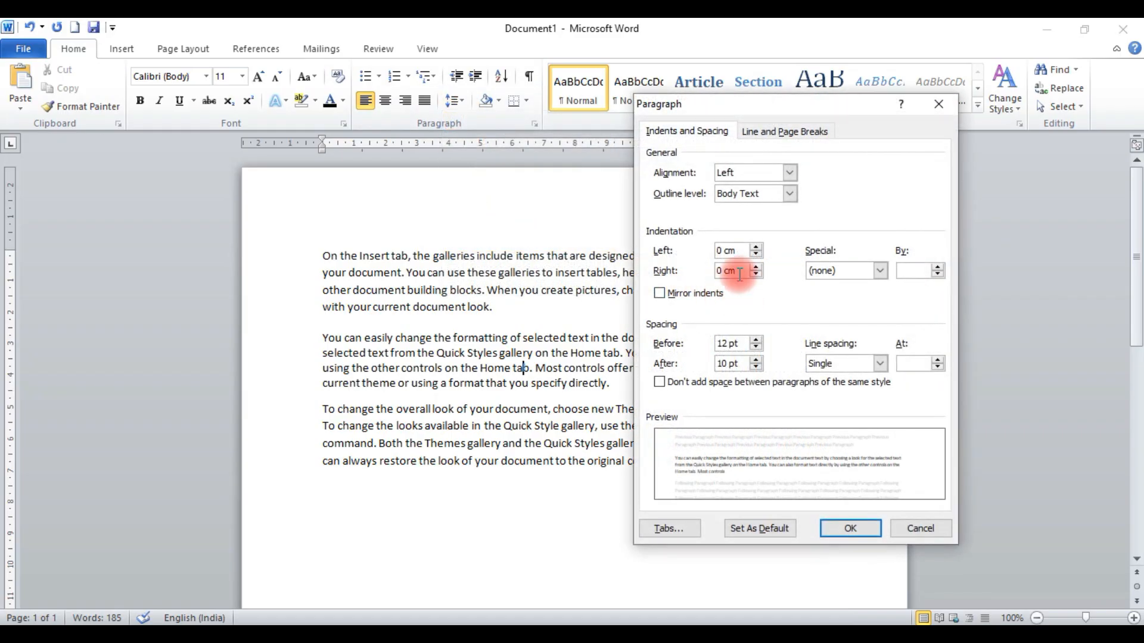
left_click(840, 270)
left_click(849, 301)
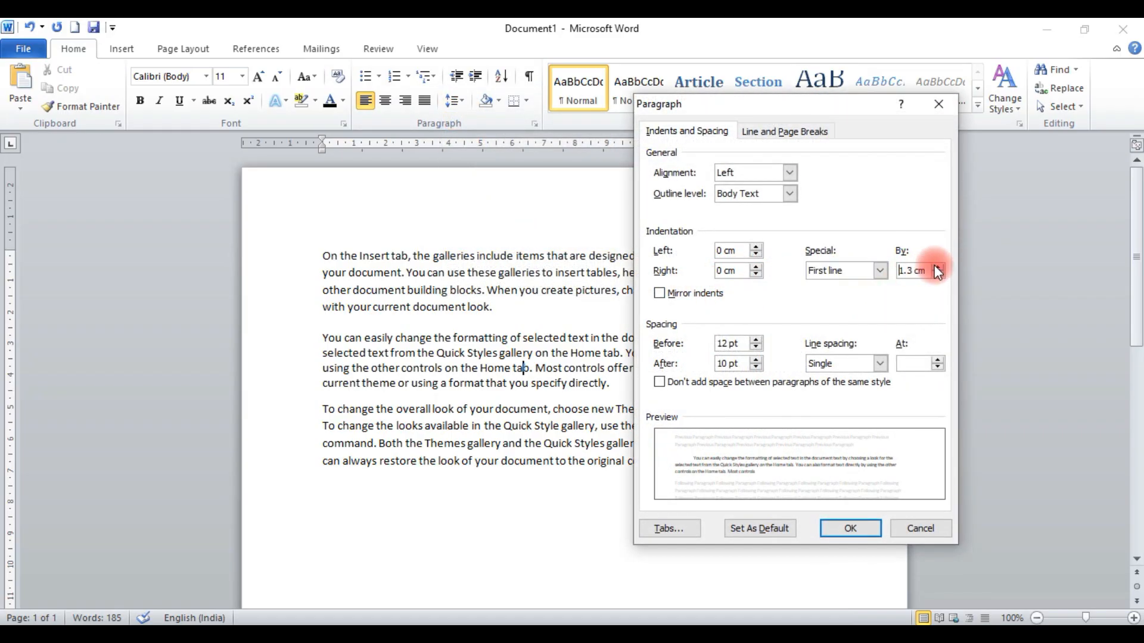
left_click(936, 266)
left_click(936, 267)
left_click(937, 267)
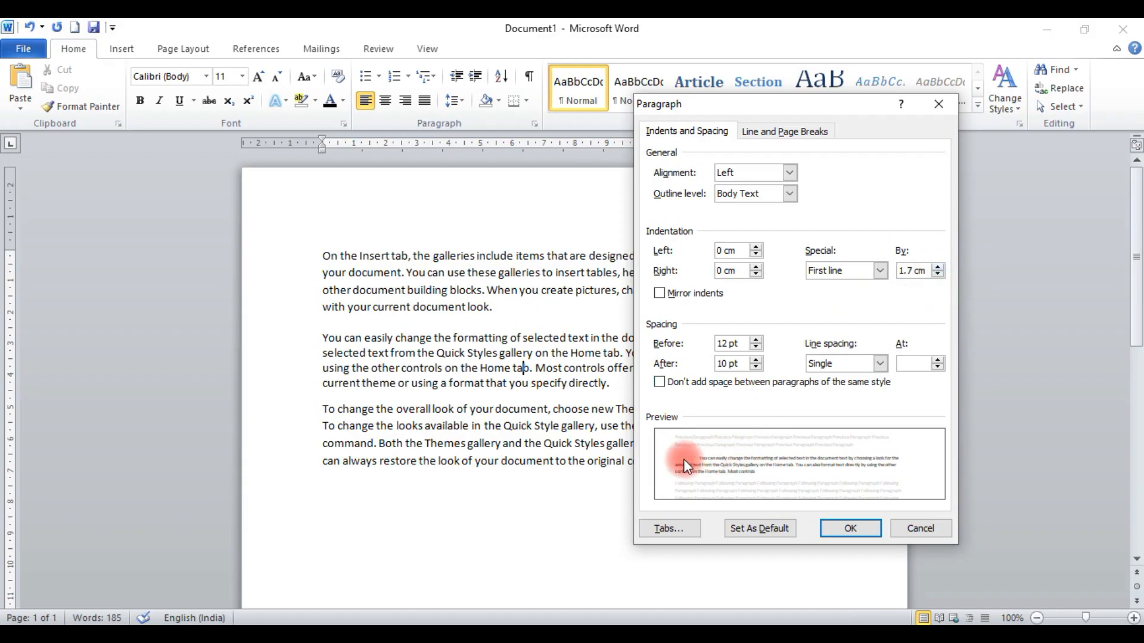
Try a hanging indent for the second paragraph and discard the paragraph settings
left_click(871, 270)
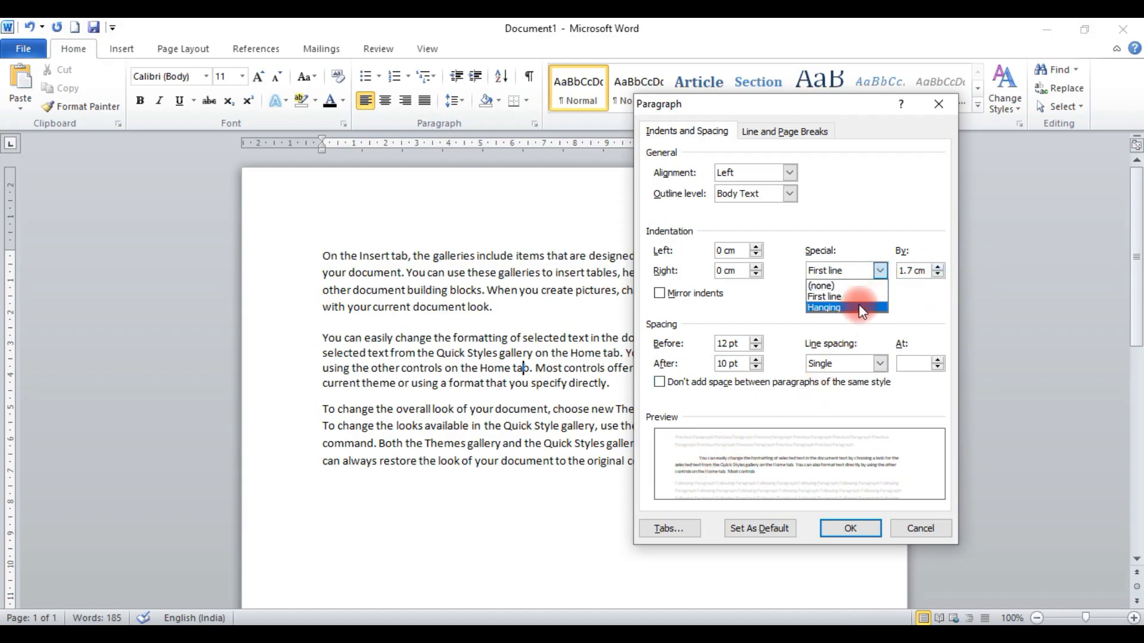
left_click(859, 304)
left_click(938, 267)
left_click(937, 267)
left_click(938, 267)
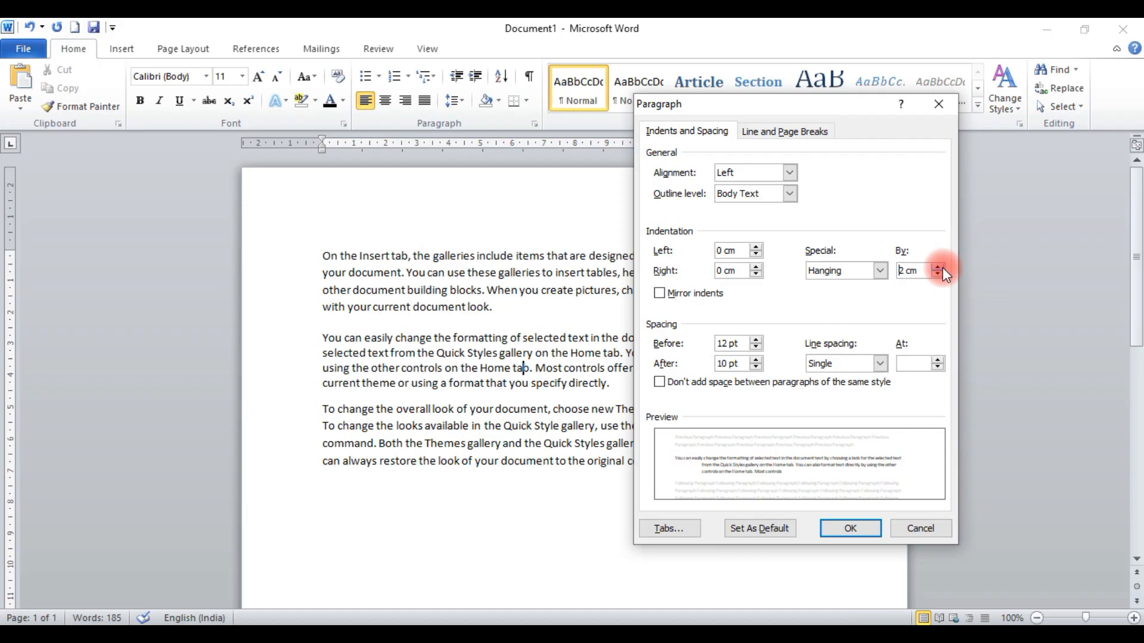
left_click(938, 267)
left_click(905, 533)
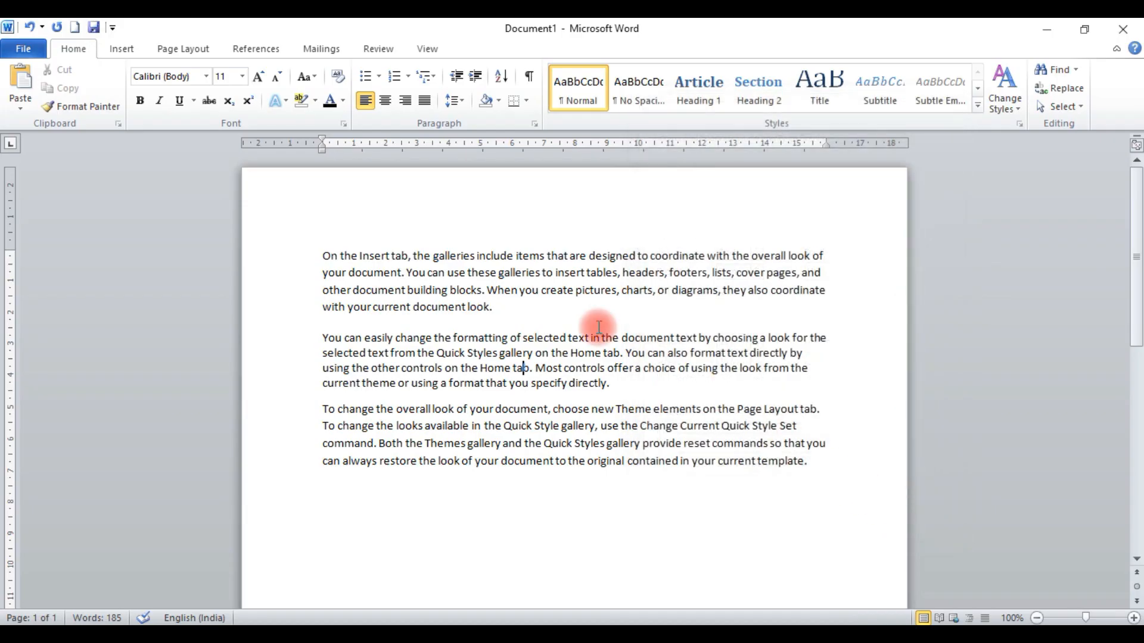
left_click(454, 103)
left_click(502, 241)
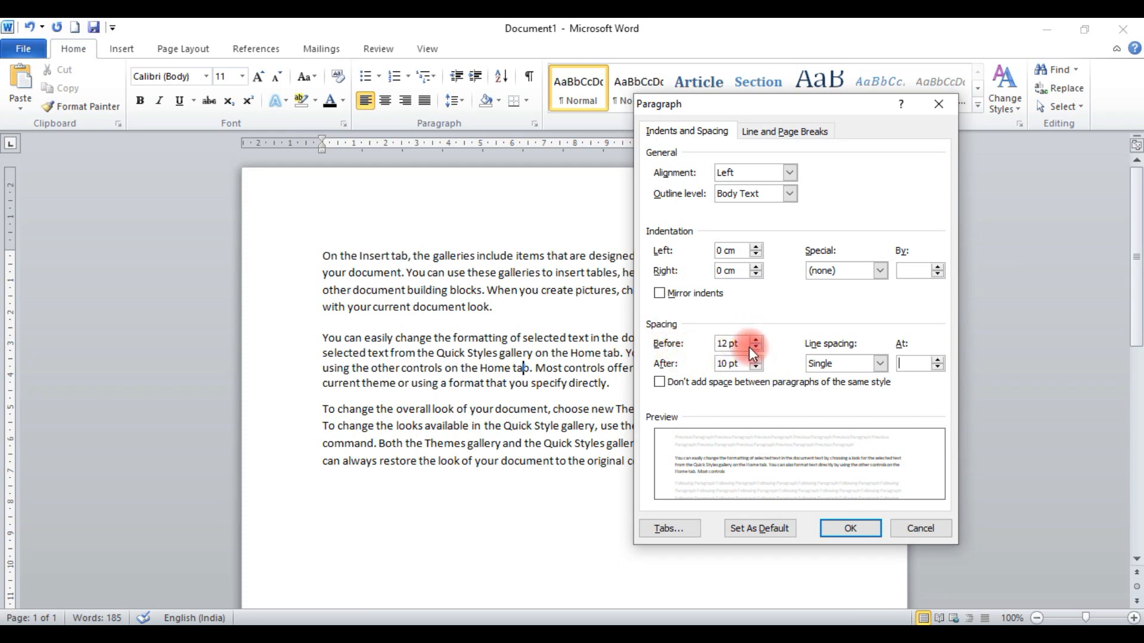
left_click(909, 527)
Set the second paragraph's spacing before to 42 pt through the line spacing options and apply it
left_click(527, 353)
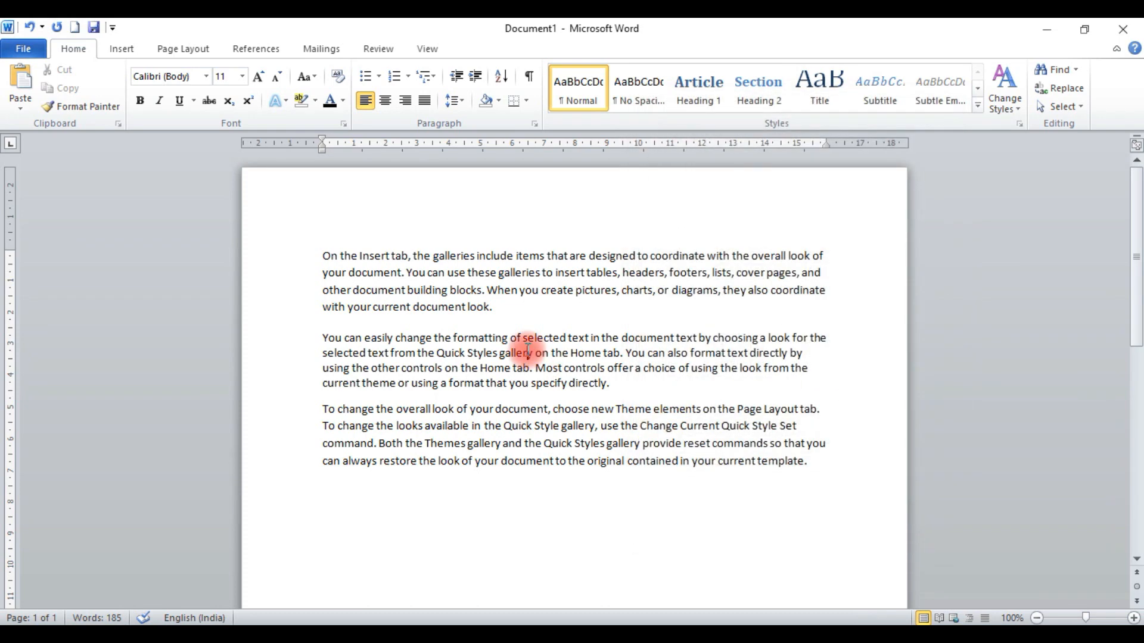
left_click(497, 80)
left_click(453, 102)
left_click(485, 235)
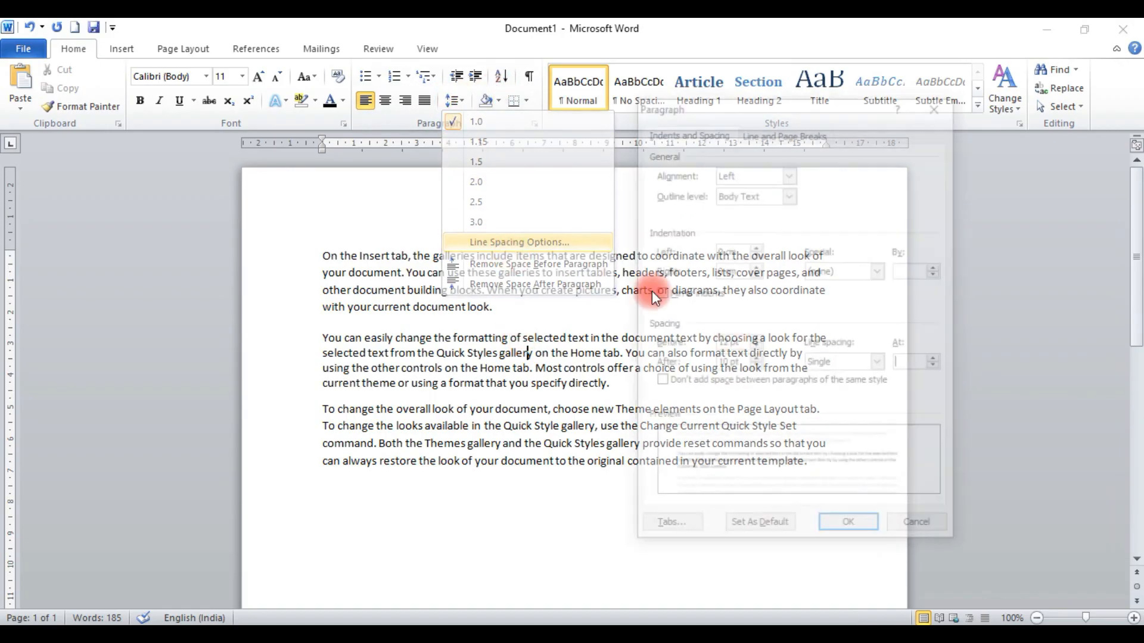
left_click(756, 340)
left_click(756, 340)
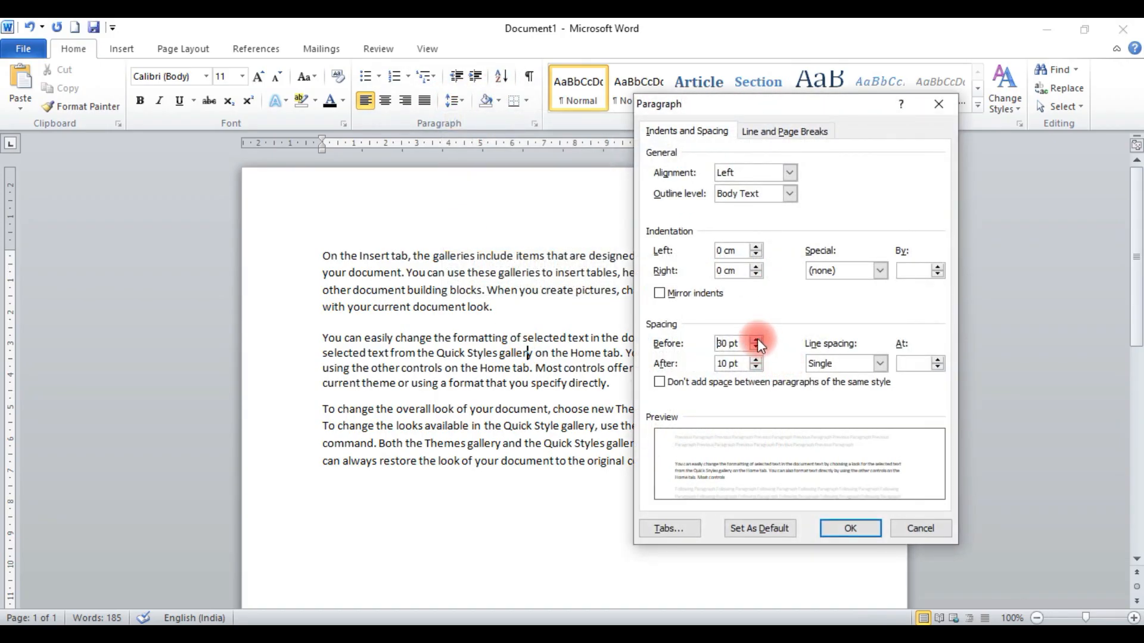
left_click(755, 340)
left_click(756, 339)
left_click(756, 340)
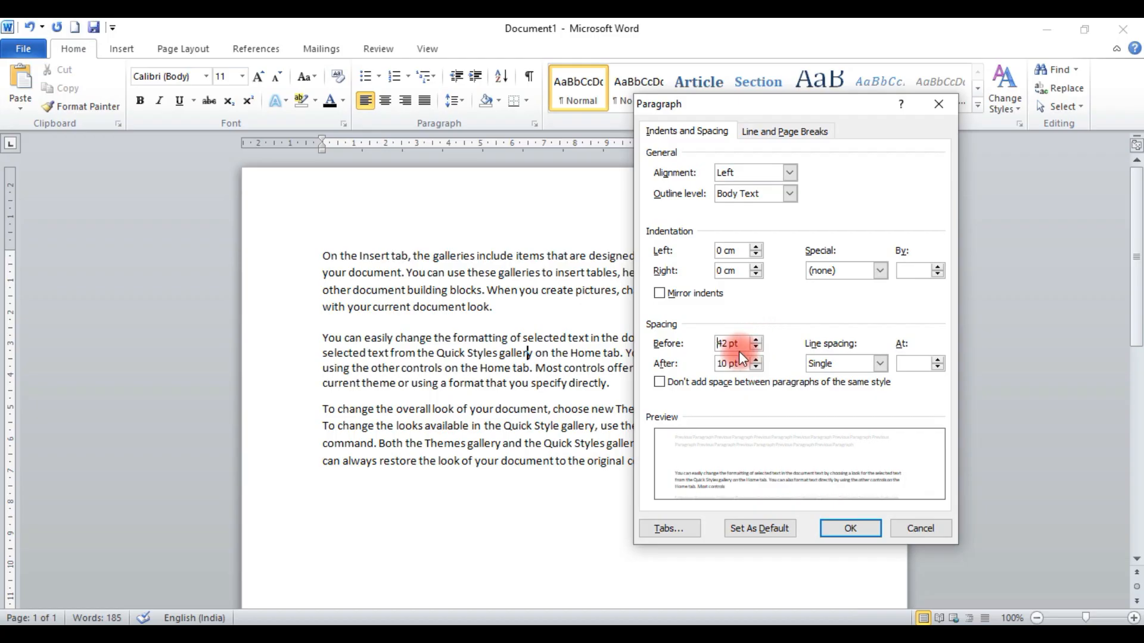
left_click(850, 528)
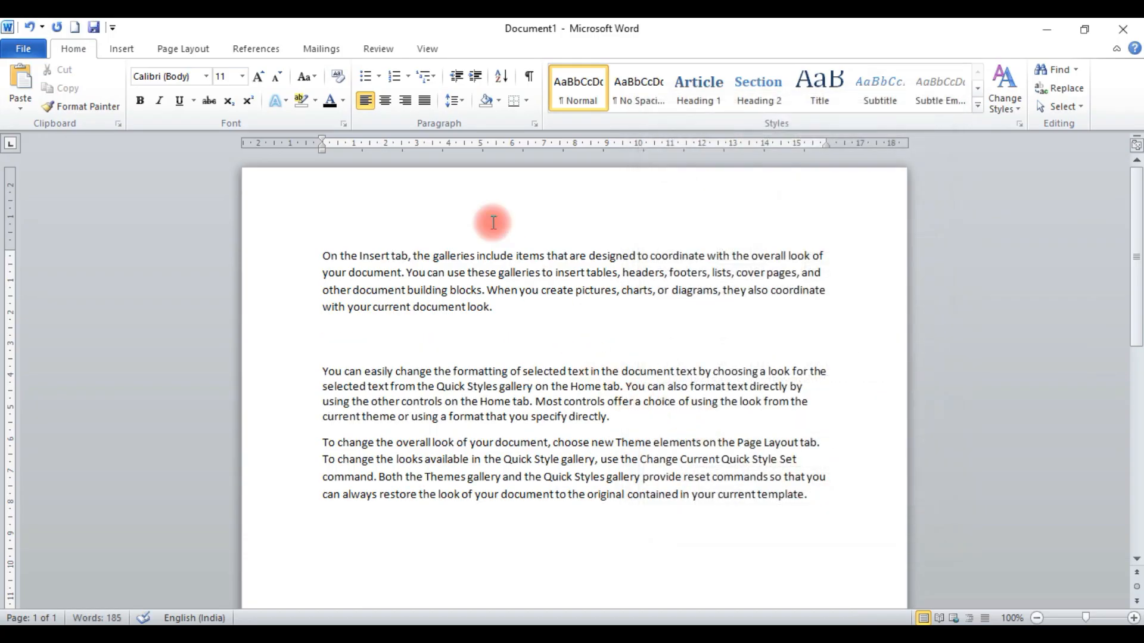
Set the second paragraph's spacing after to 54 pt and apply the paragraph settings
left_click(452, 101)
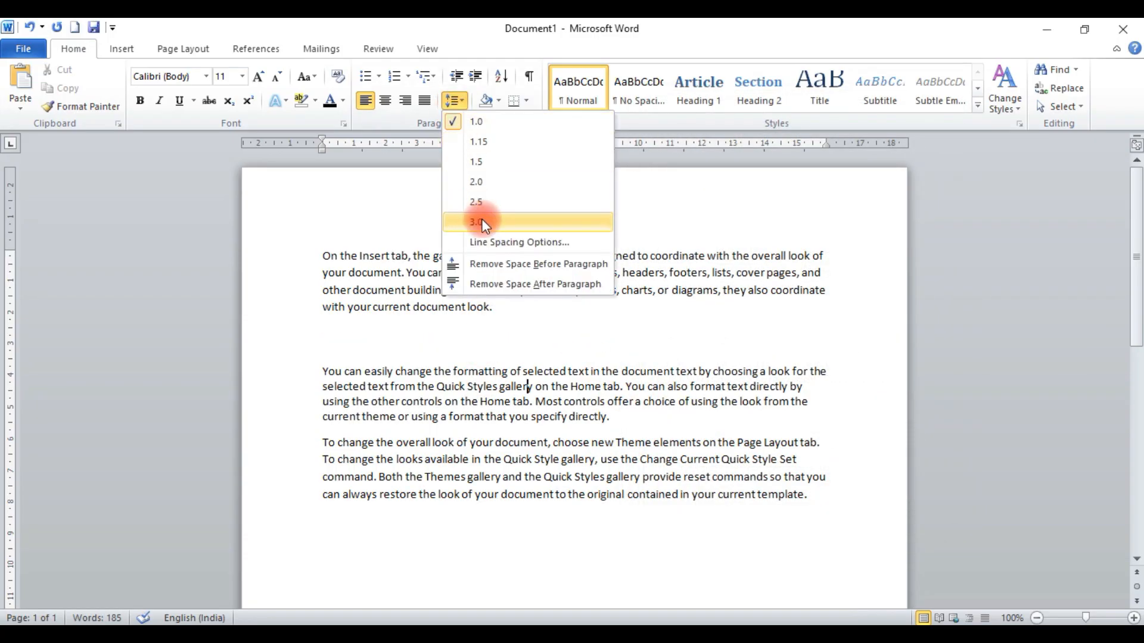
left_click(496, 246)
left_click(739, 363)
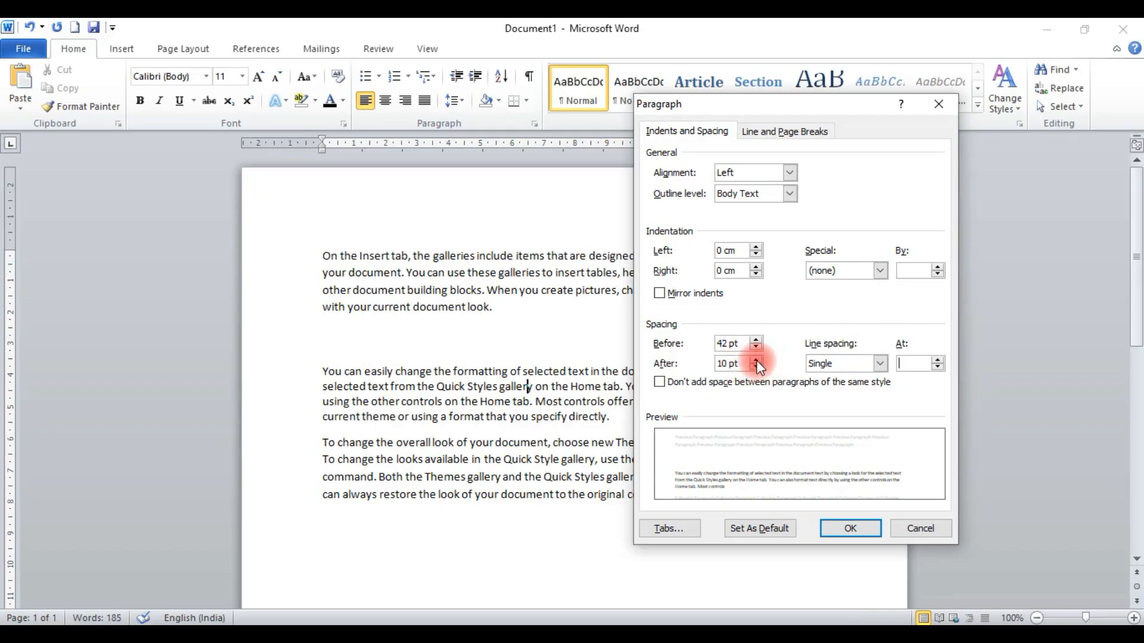
left_click(756, 359)
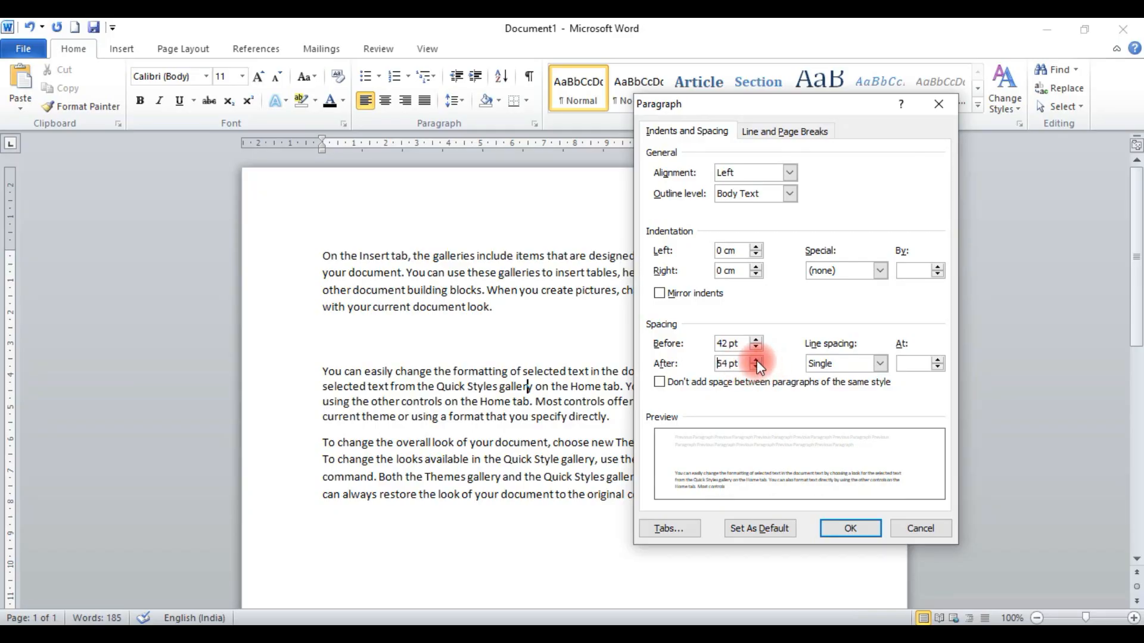
left_click(834, 527)
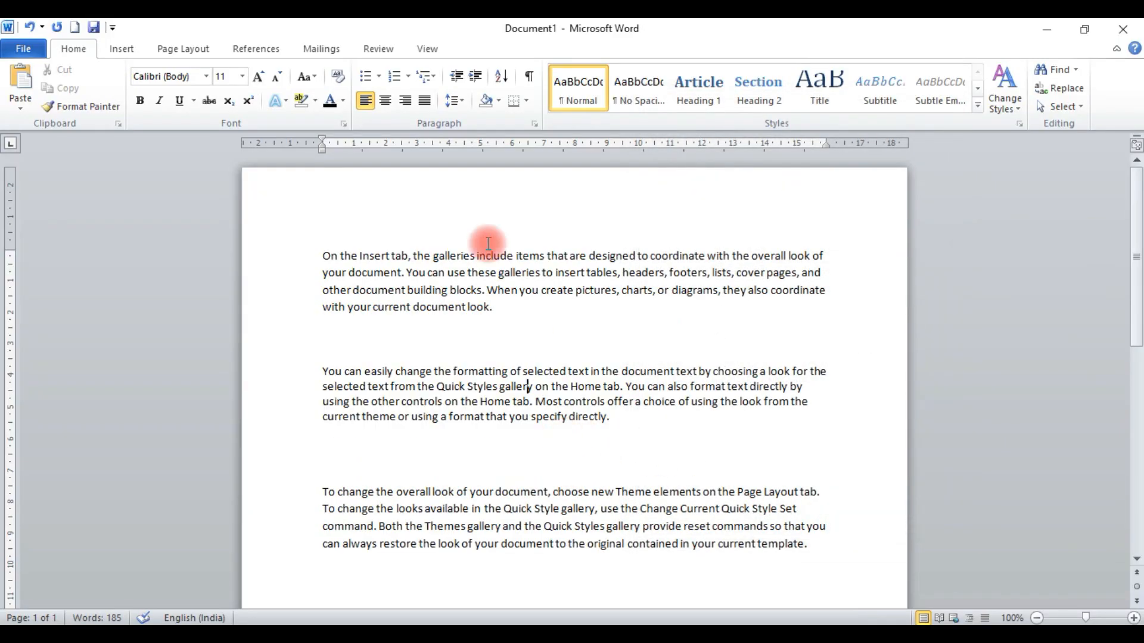
Set the second paragraph's spacing before and after to 0 and apply the paragraph settings
left_click(454, 101)
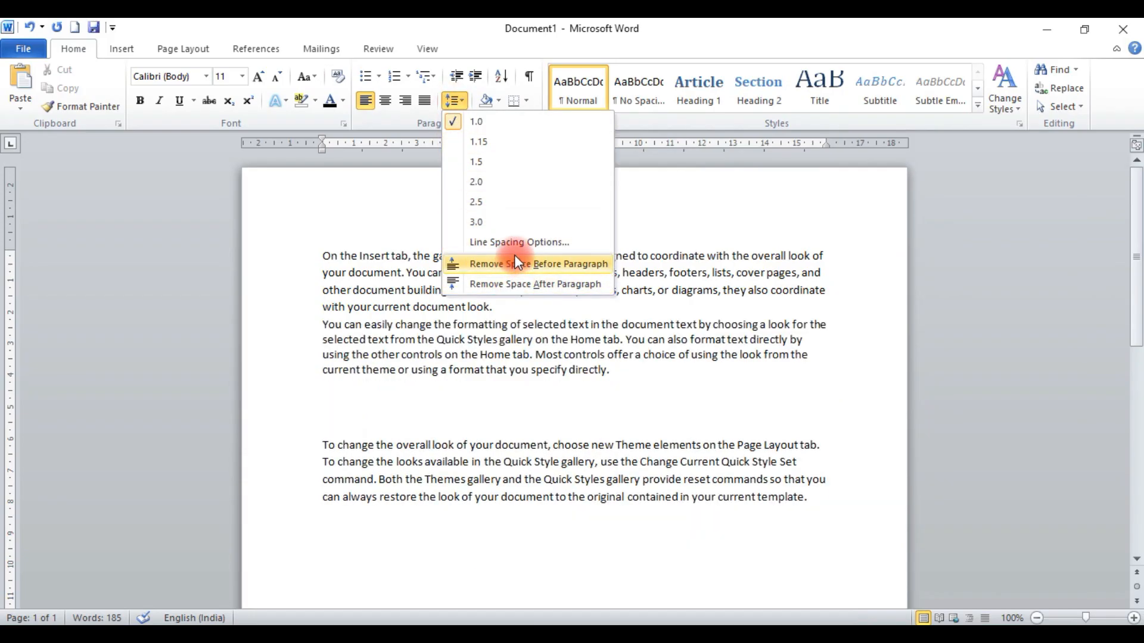
left_click(519, 242)
left_click_drag(739, 343, 681, 364)
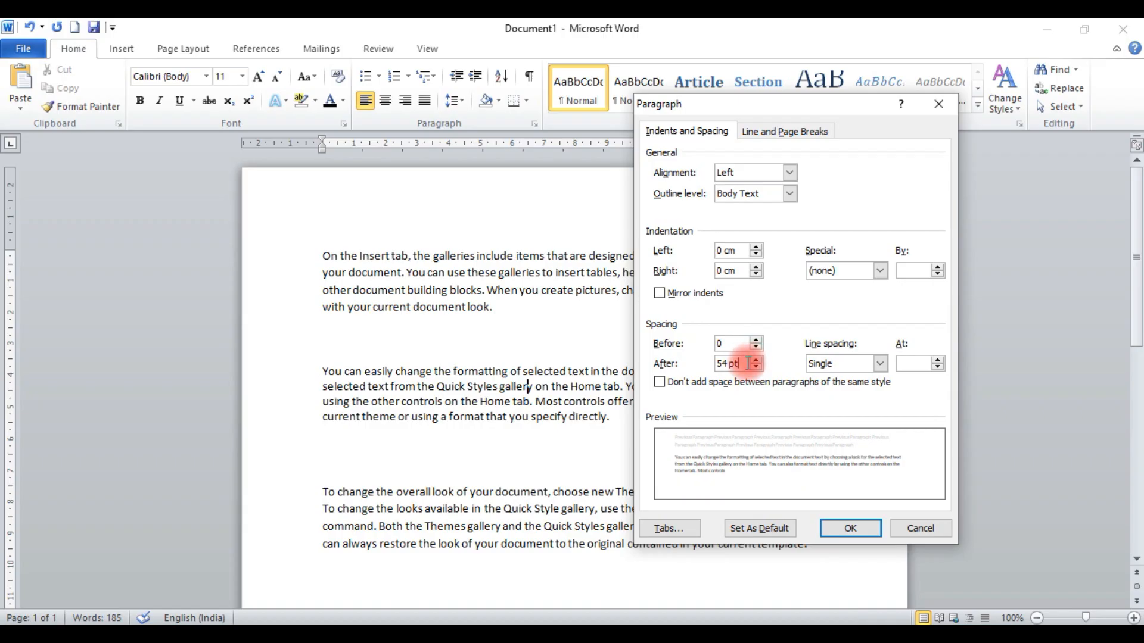
type("0")
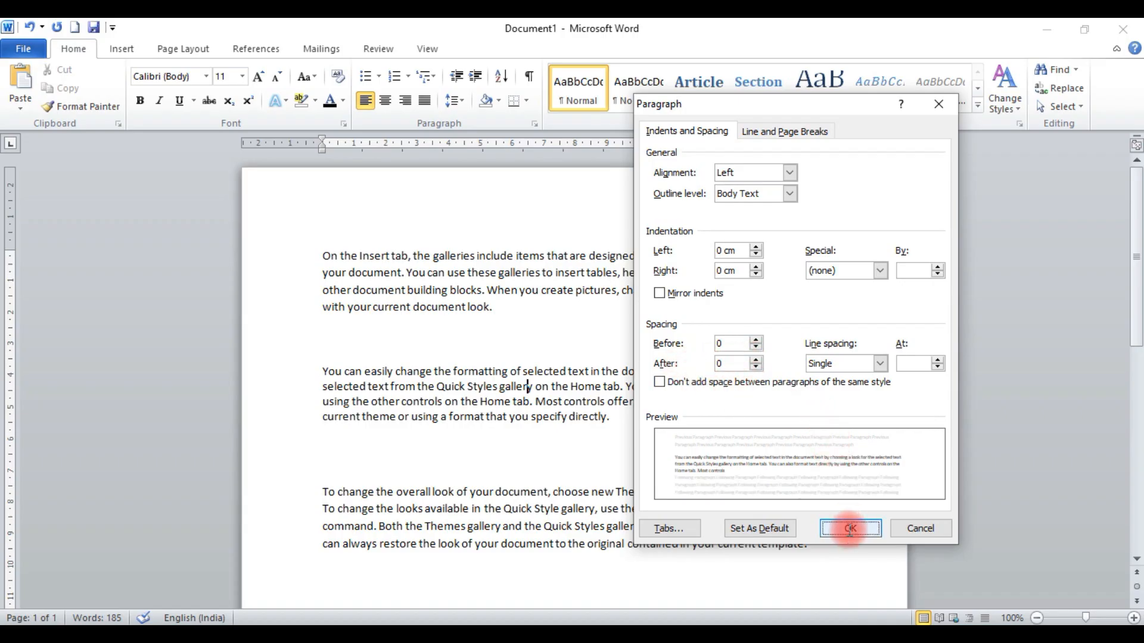
left_click(851, 528)
Try line spacing of 1.5 lines and Multiple at 3 for the second paragraph, and discard the settings
left_click(456, 99)
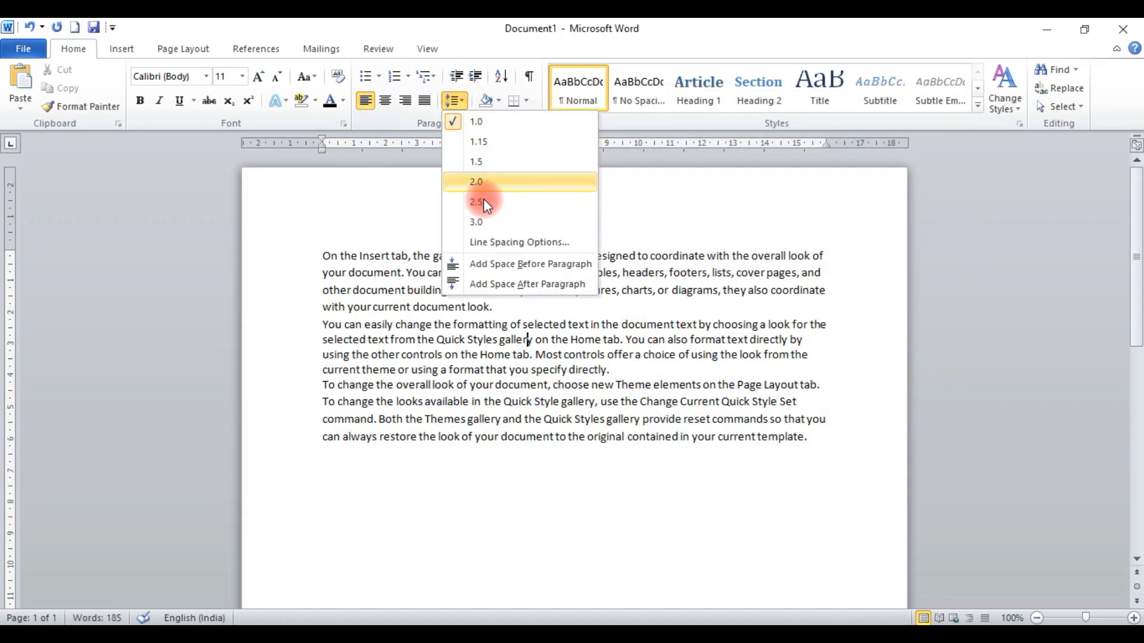
left_click(496, 242)
left_click(838, 366)
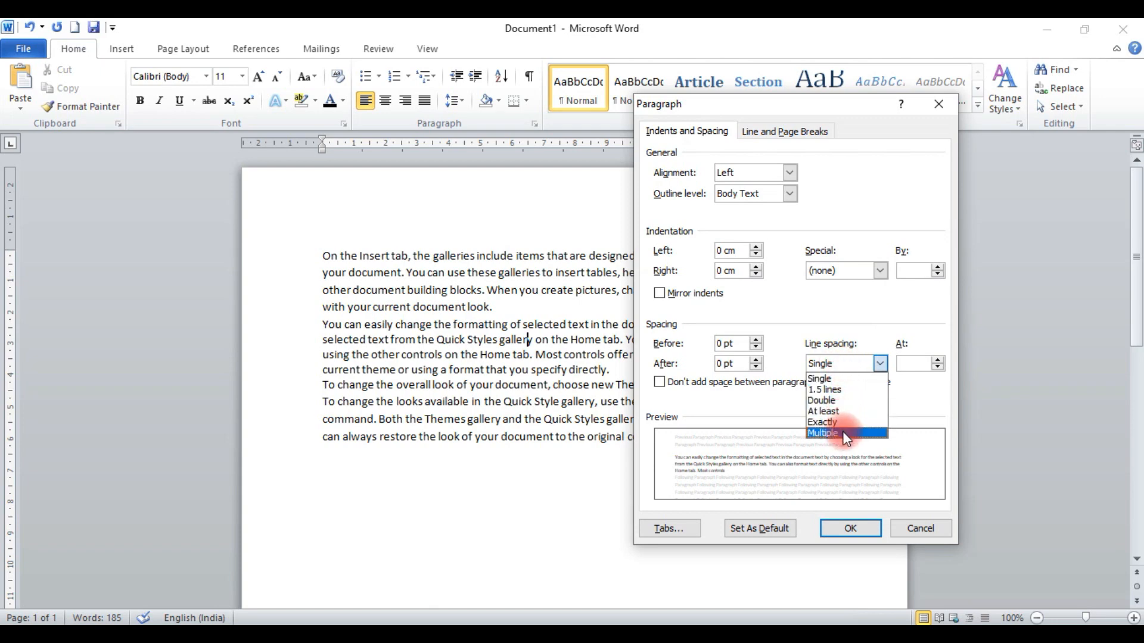
left_click(842, 391)
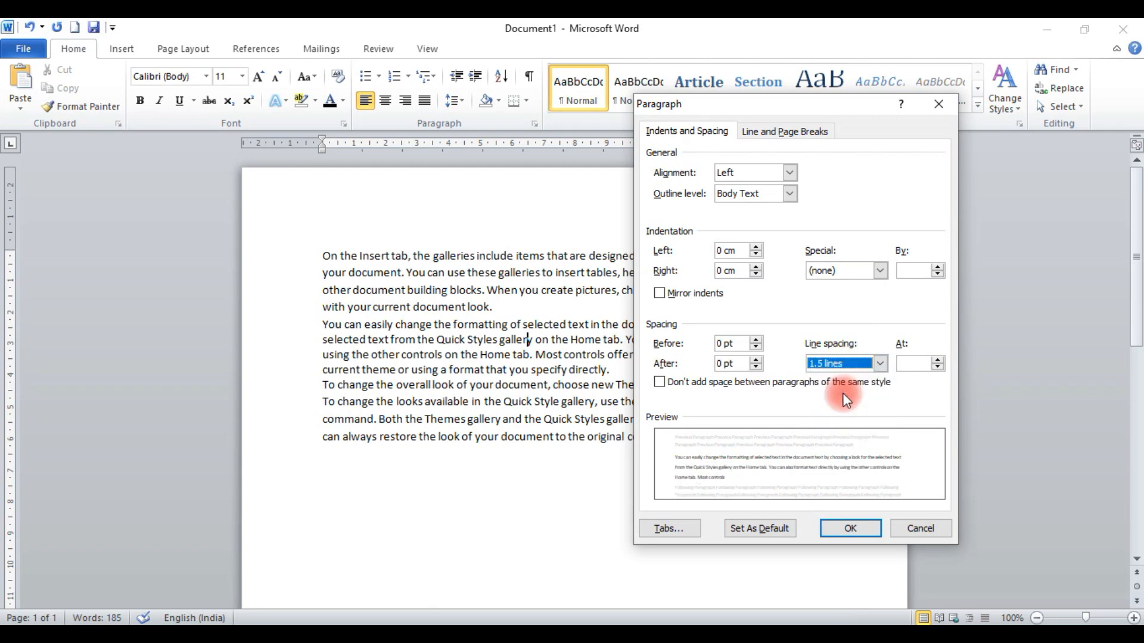
left_click(938, 360)
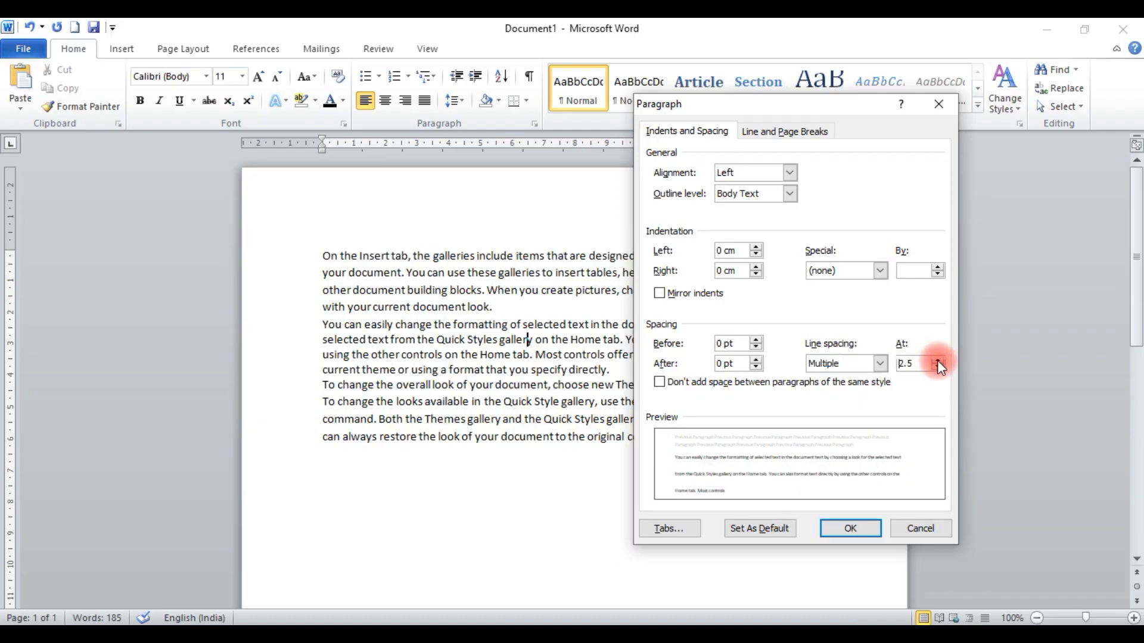
left_click(938, 360)
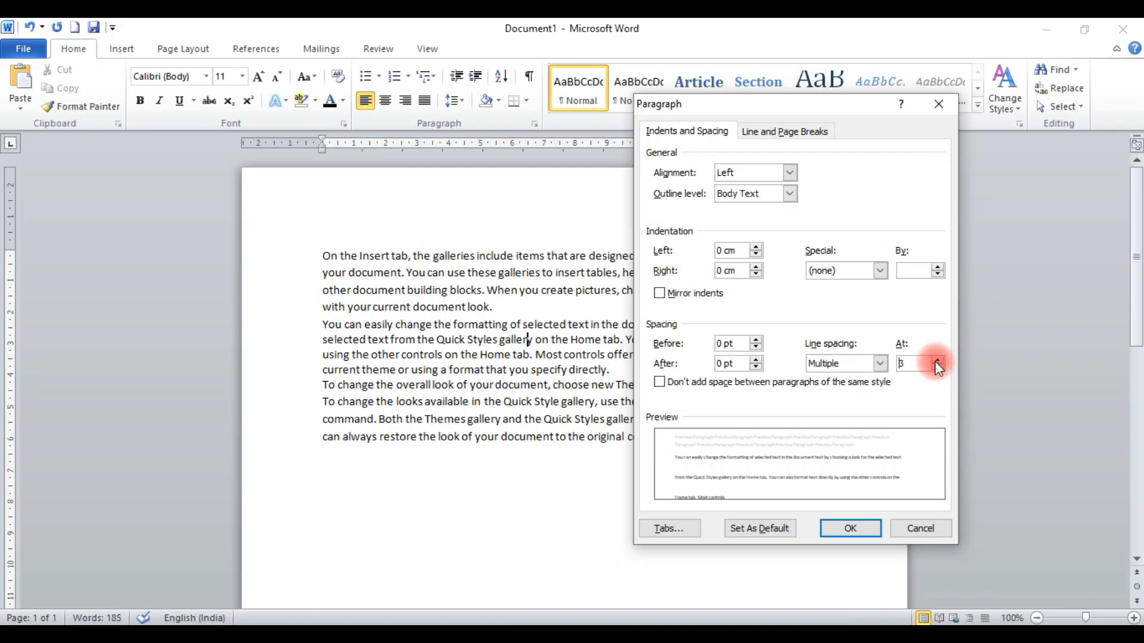
left_click(922, 524)
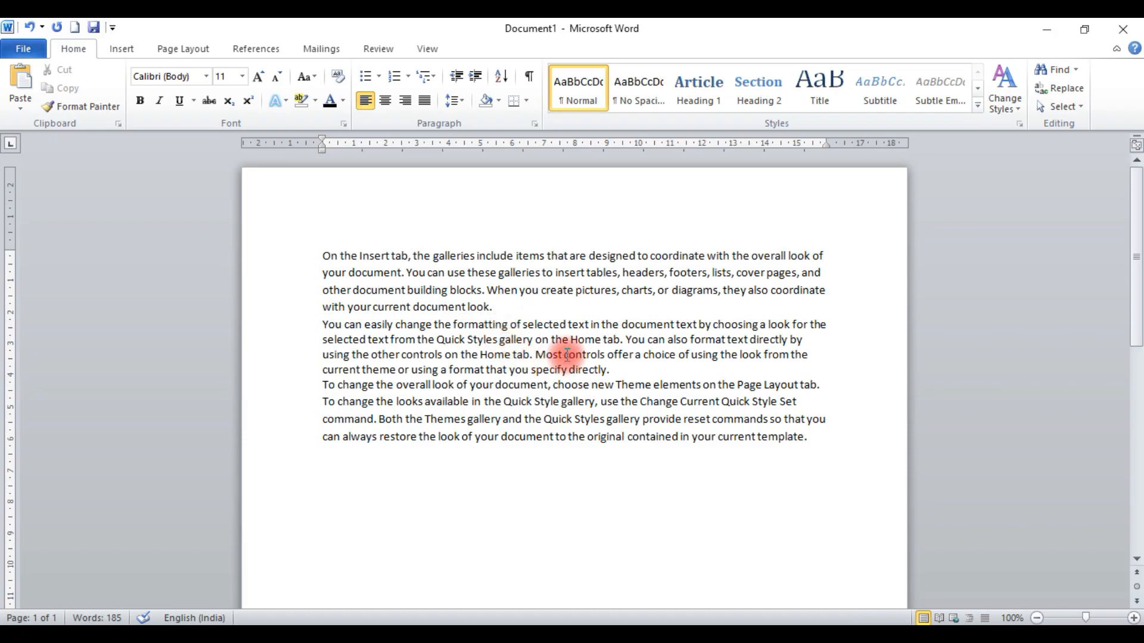
Shade the second paragraph with the standard green and clear the shading again with No Color
left_click(496, 104)
left_click(564, 339)
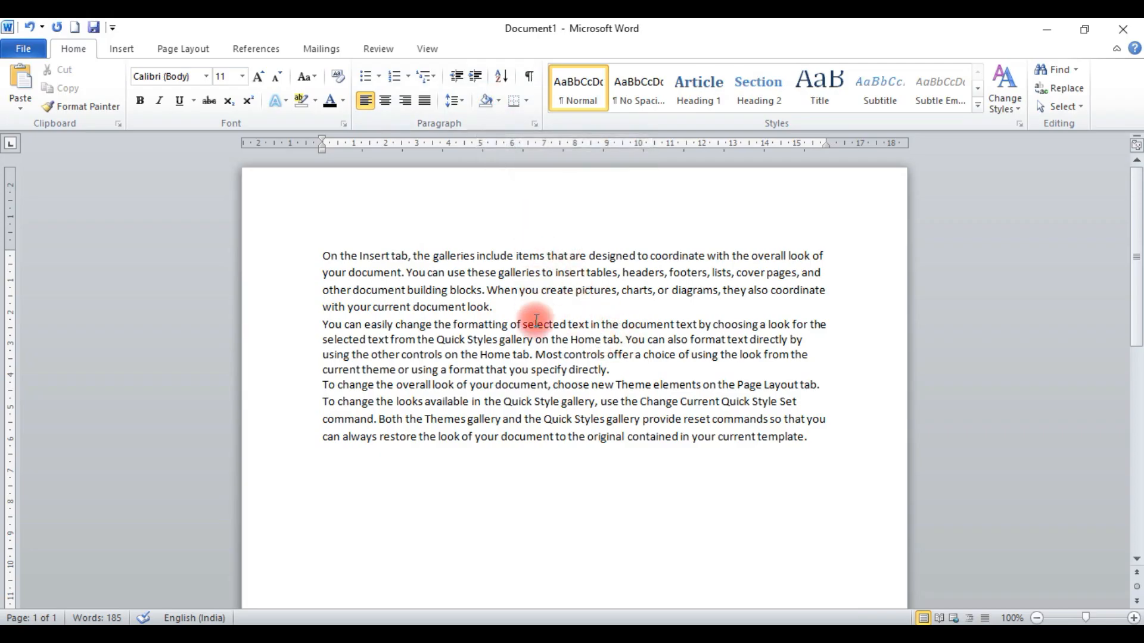
left_click(496, 100)
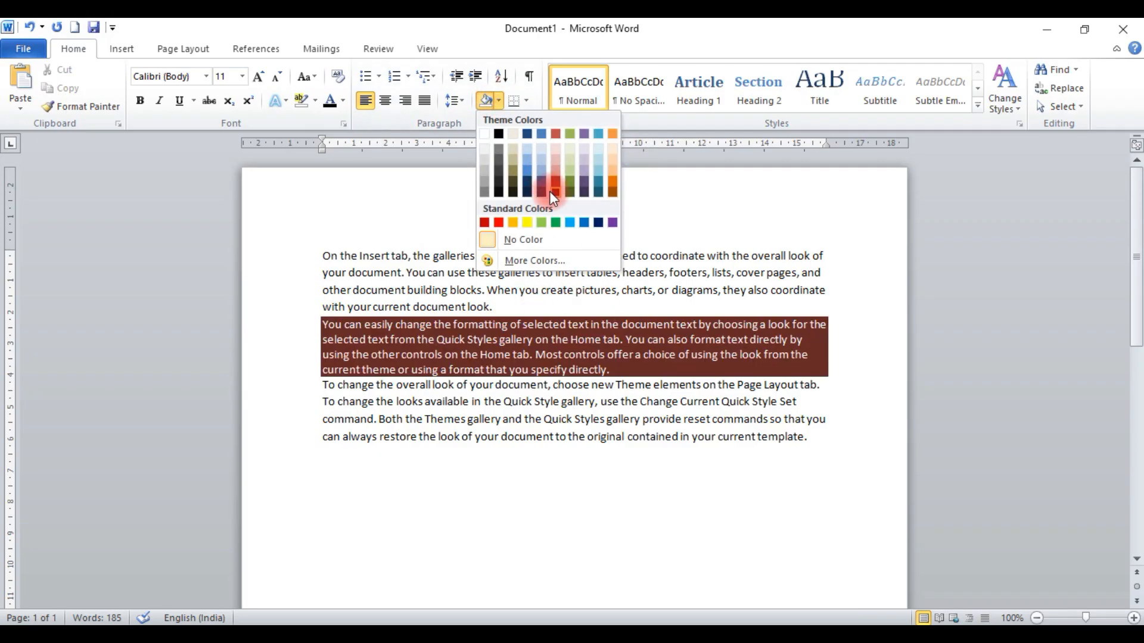
left_click(556, 222)
left_click(498, 102)
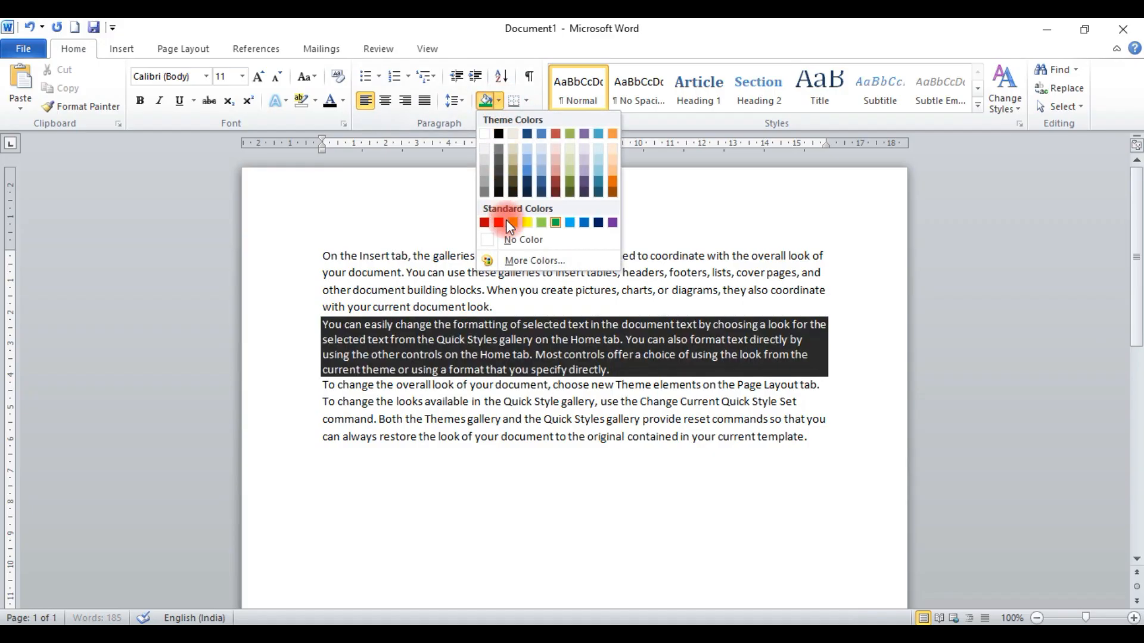
left_click(522, 236)
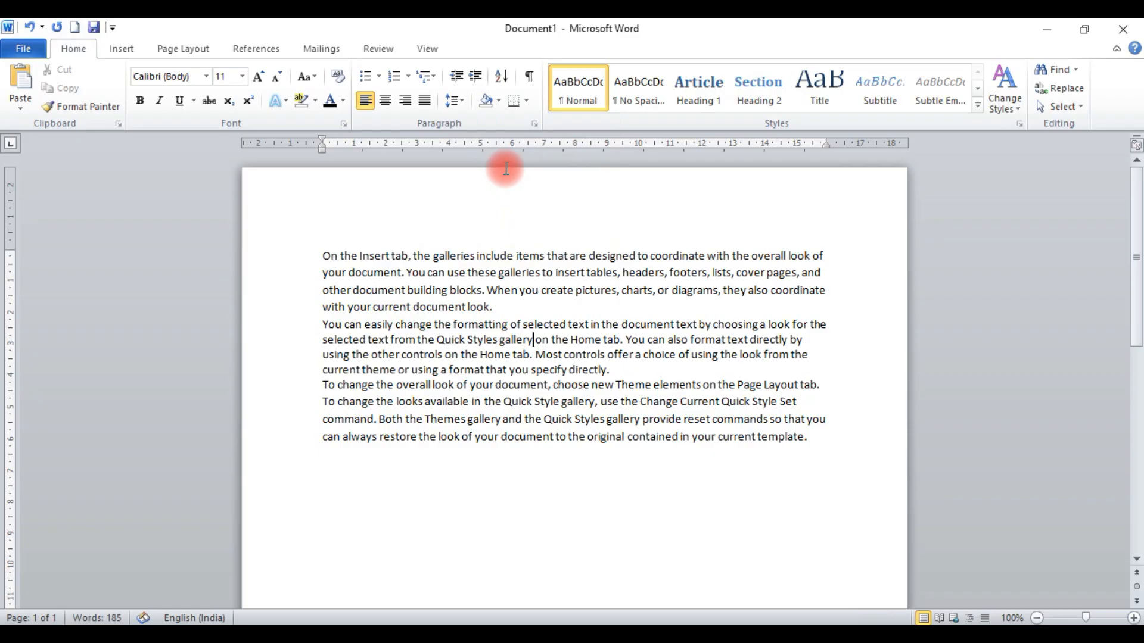
left_click(499, 101)
left_click(552, 326)
left_click_drag(535, 340, 646, 339)
left_click(499, 101)
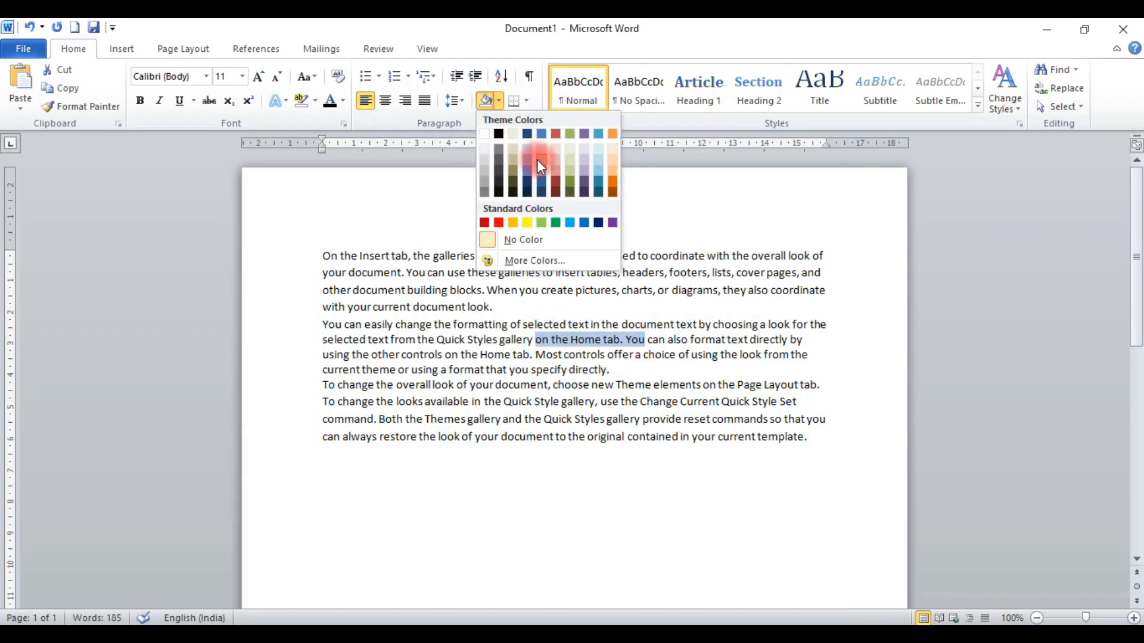
left_click(597, 355)
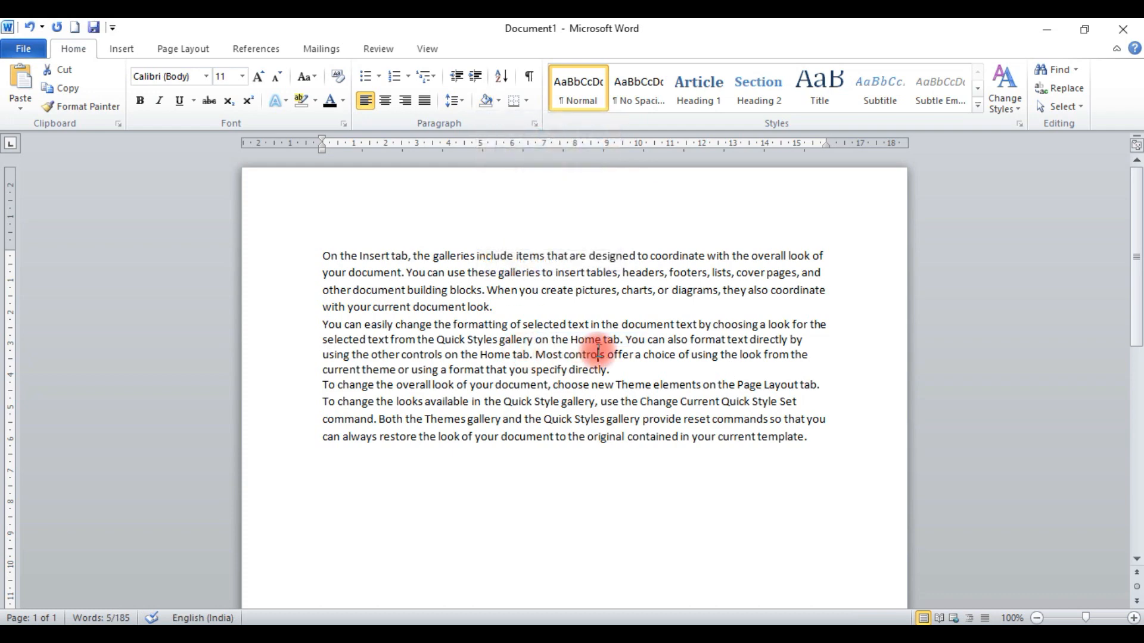
Add bottom, top, left and right borders to the second paragraph one by one, and clear them with No Border
left_click(564, 337)
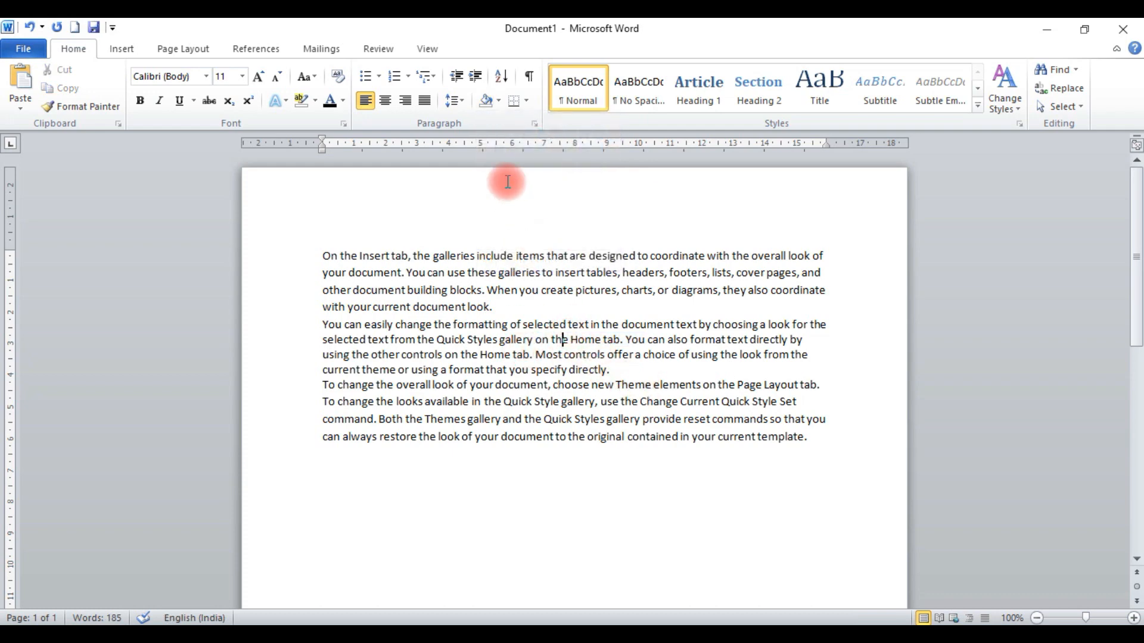
left_click(525, 101)
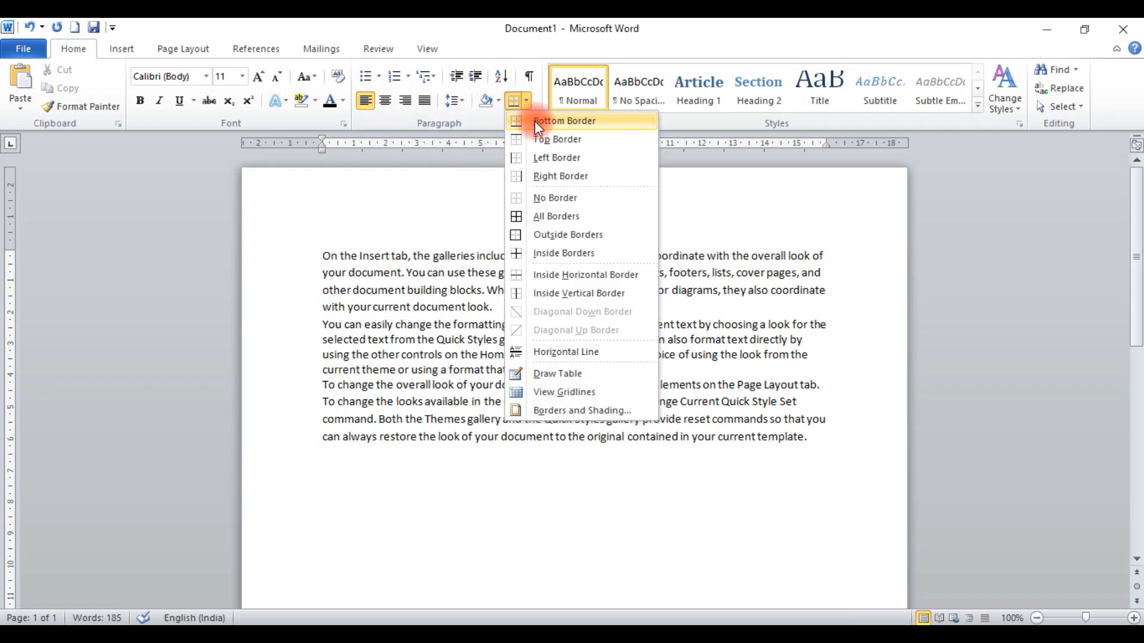
left_click(534, 121)
left_click(527, 99)
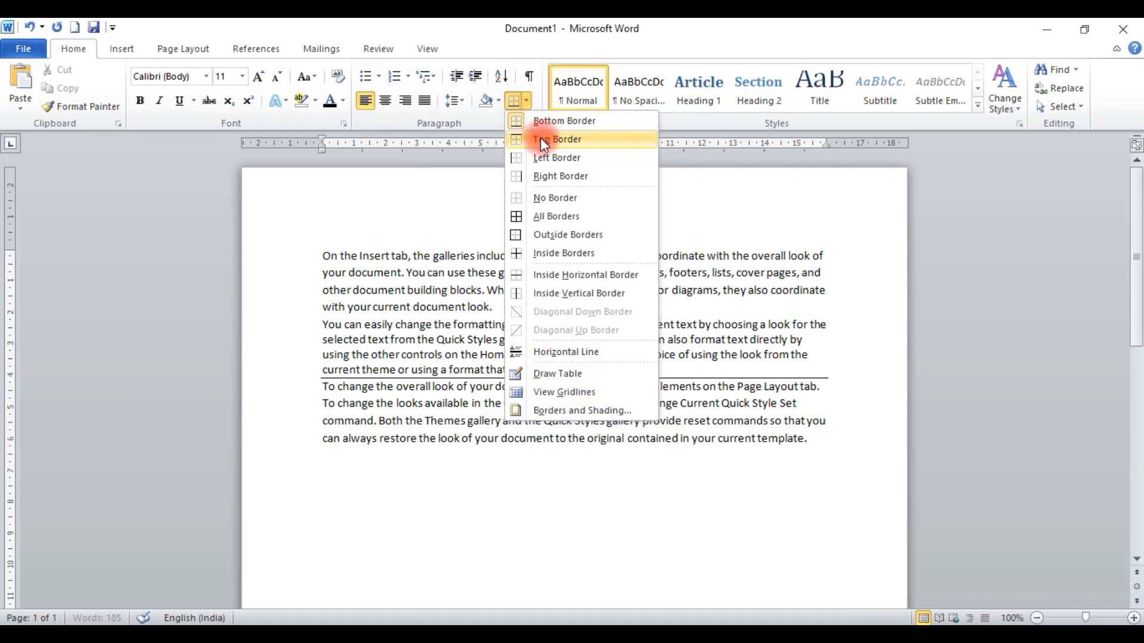
left_click(541, 138)
left_click(528, 98)
left_click(550, 158)
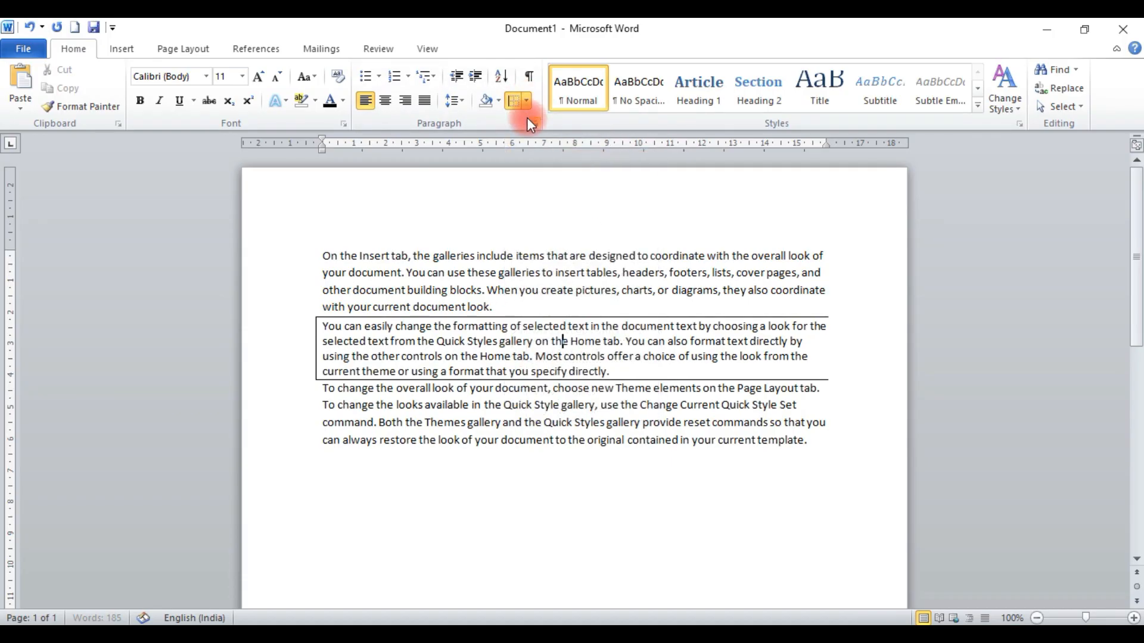
left_click(527, 99)
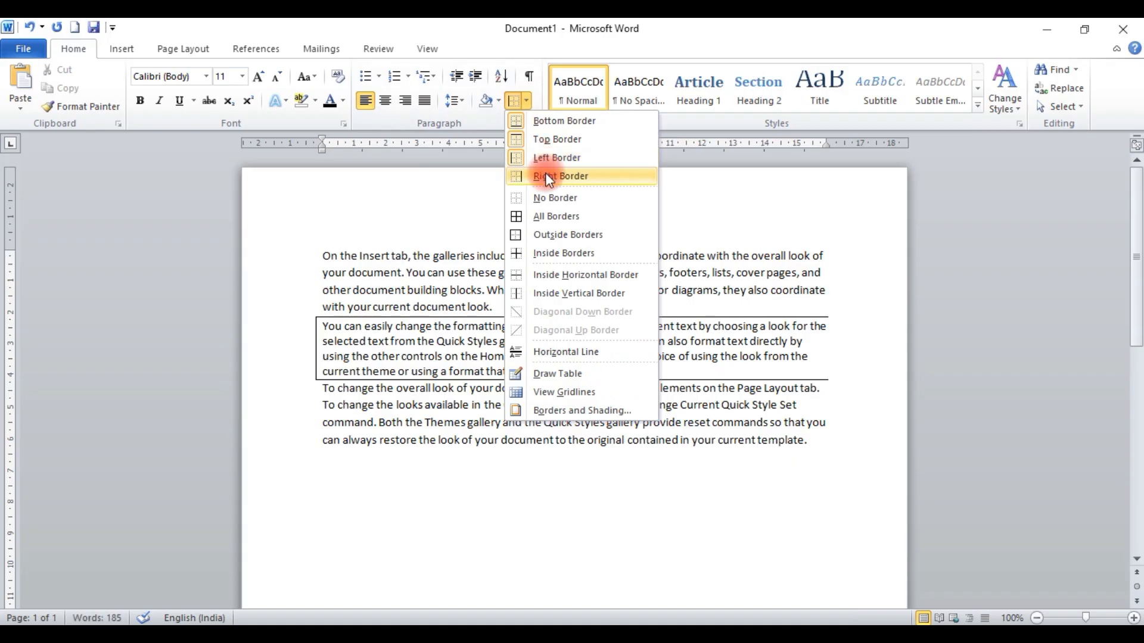
left_click(545, 173)
left_click(524, 102)
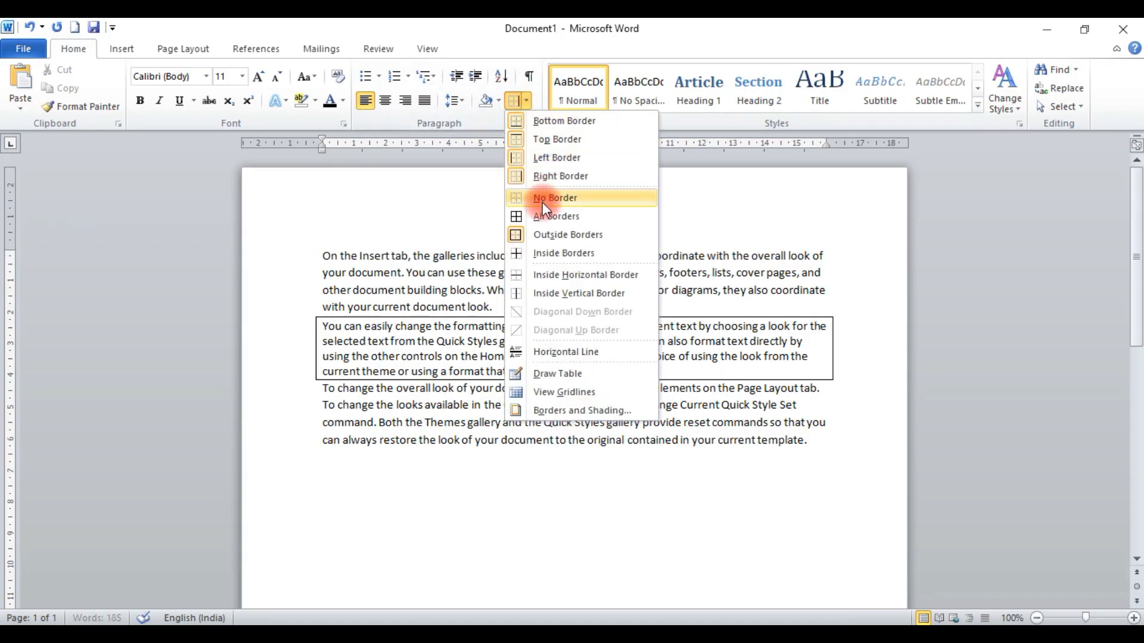
left_click(542, 202)
Apply All Borders to the second paragraph and clear them again with No Border
left_click(524, 101)
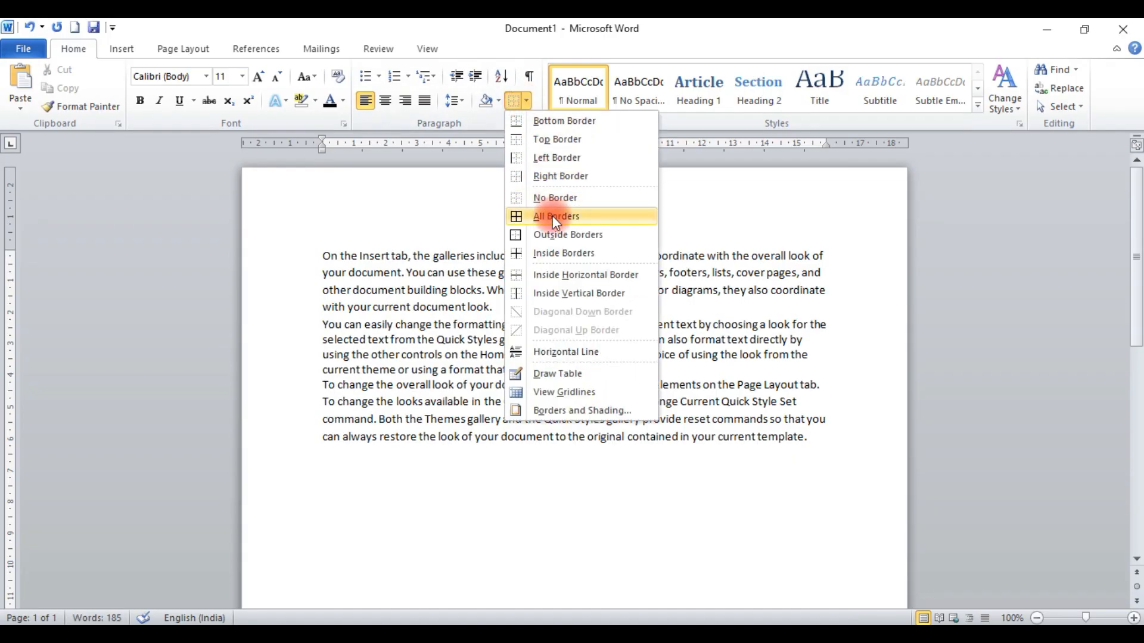
left_click(552, 216)
left_click(527, 102)
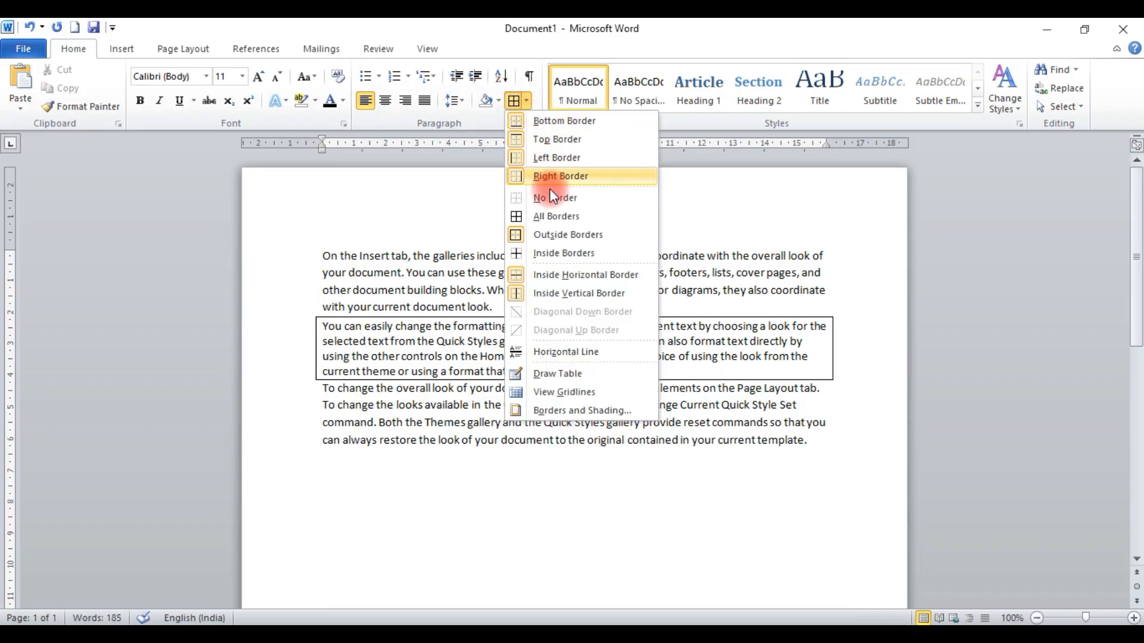
left_click(544, 197)
Select all three paragraphs, apply All Borders, and remove the borders again with No Border
left_click_drag(817, 444, 323, 256)
left_click(528, 99)
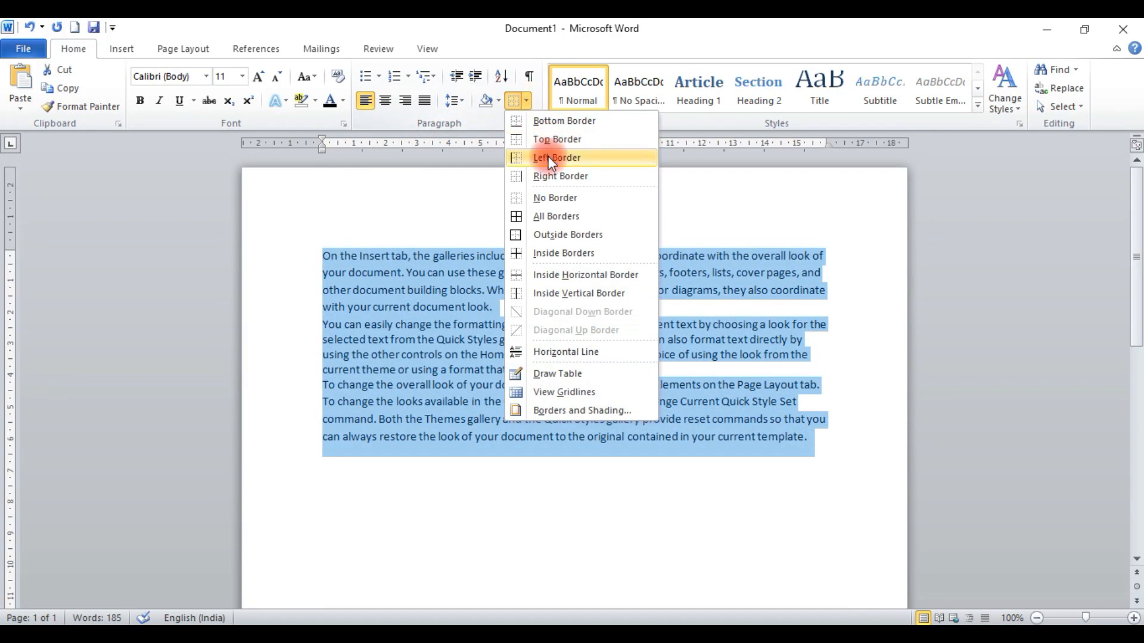
left_click(559, 226)
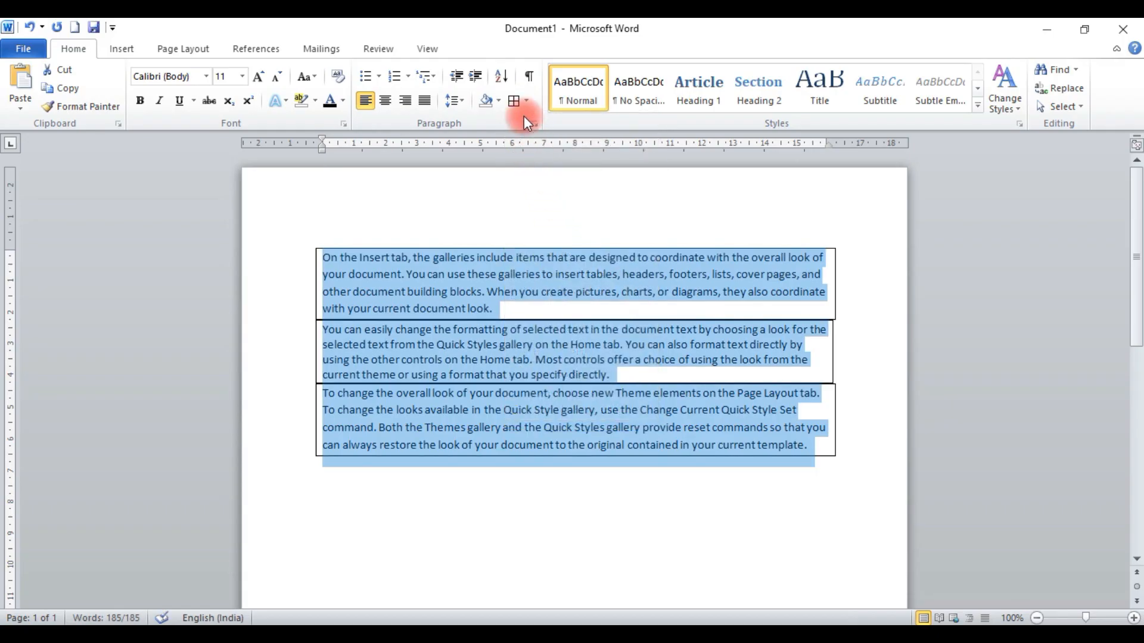
left_click(527, 98)
left_click(544, 198)
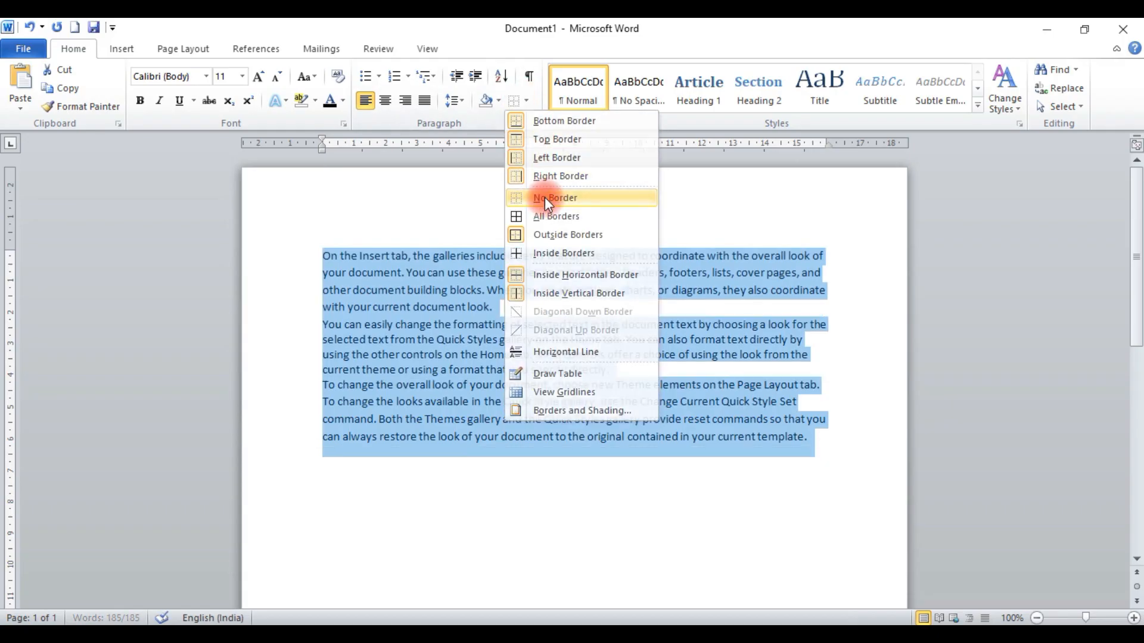
Apply Outside Borders to all three selected paragraphs and clear them again with No Border
left_click(527, 100)
left_click(549, 240)
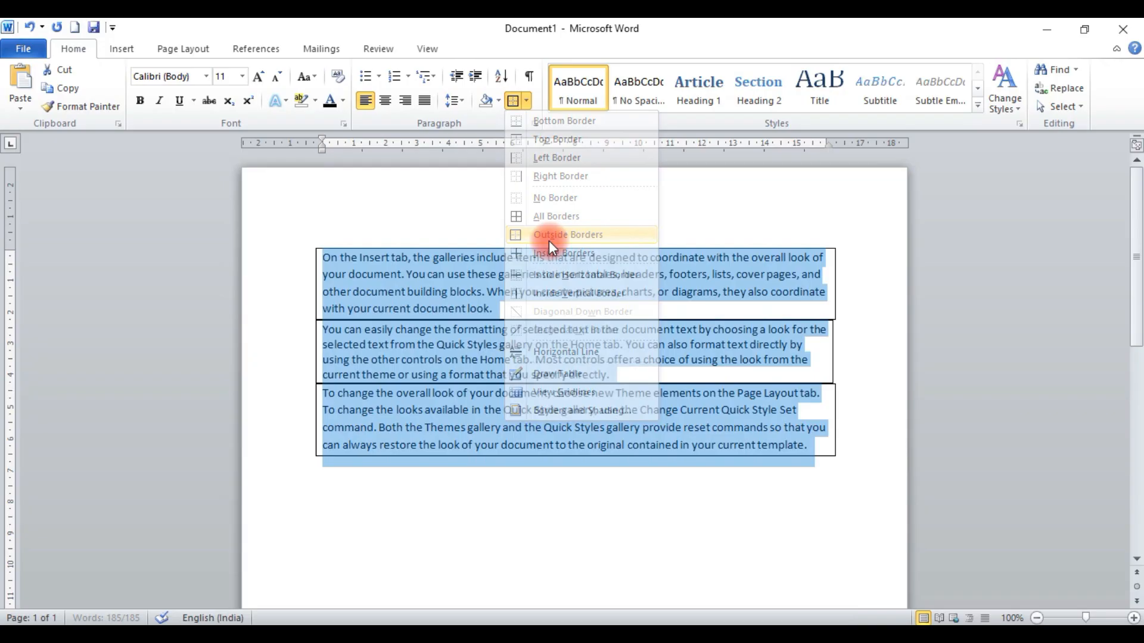
left_click(525, 100)
left_click(553, 198)
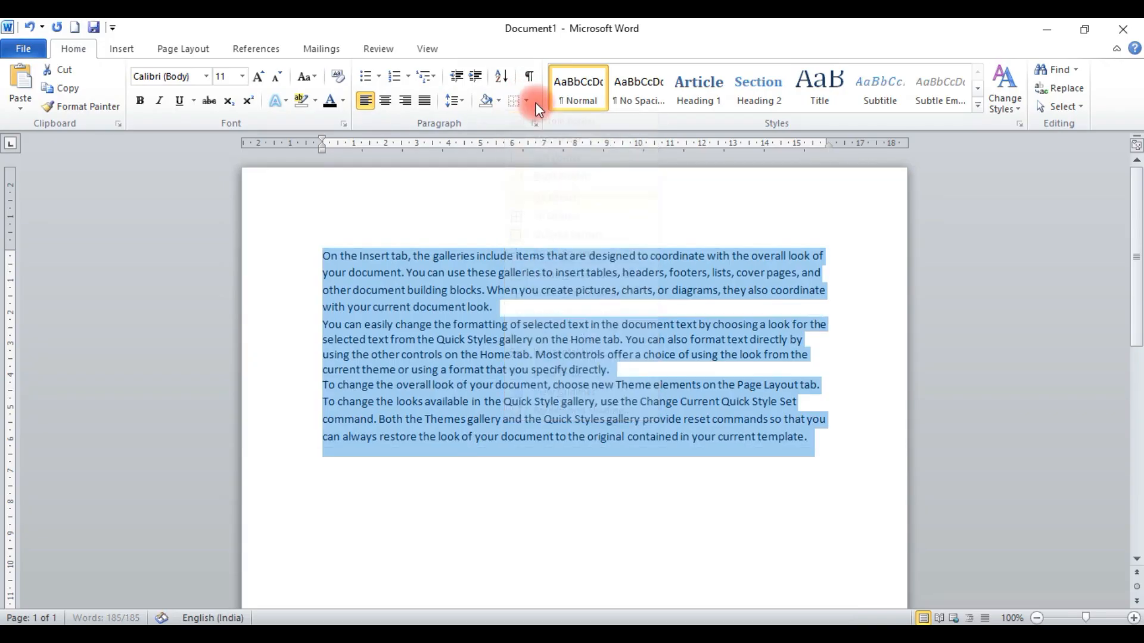
Apply Inside Borders to the whole text and switch the Inside Horizontal Border off again
left_click(528, 101)
left_click(544, 256)
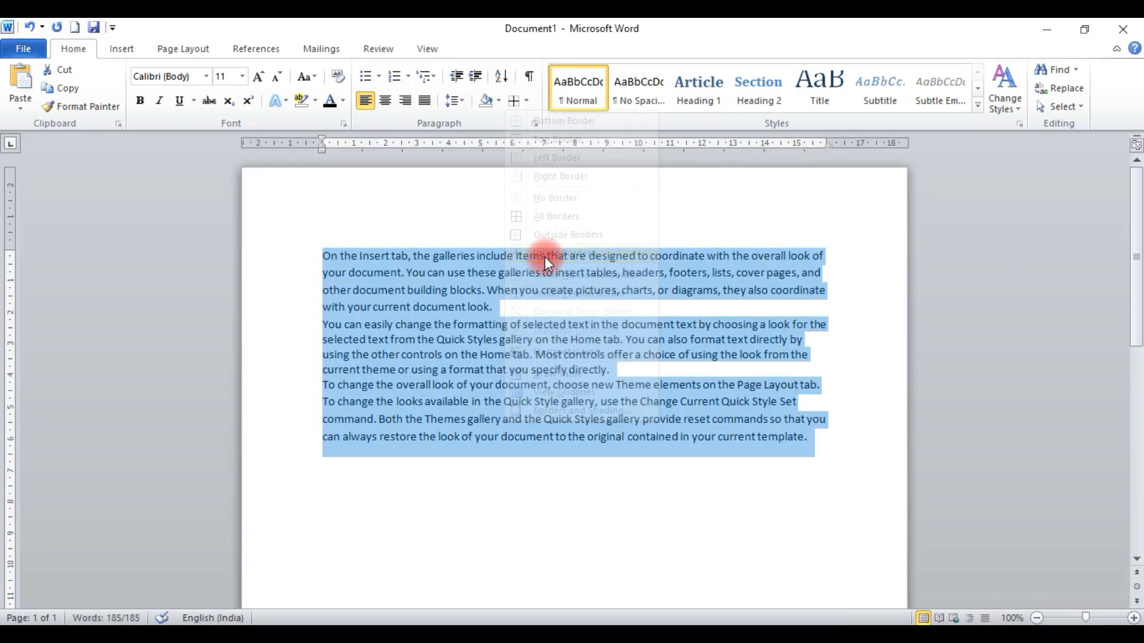
left_click(522, 101)
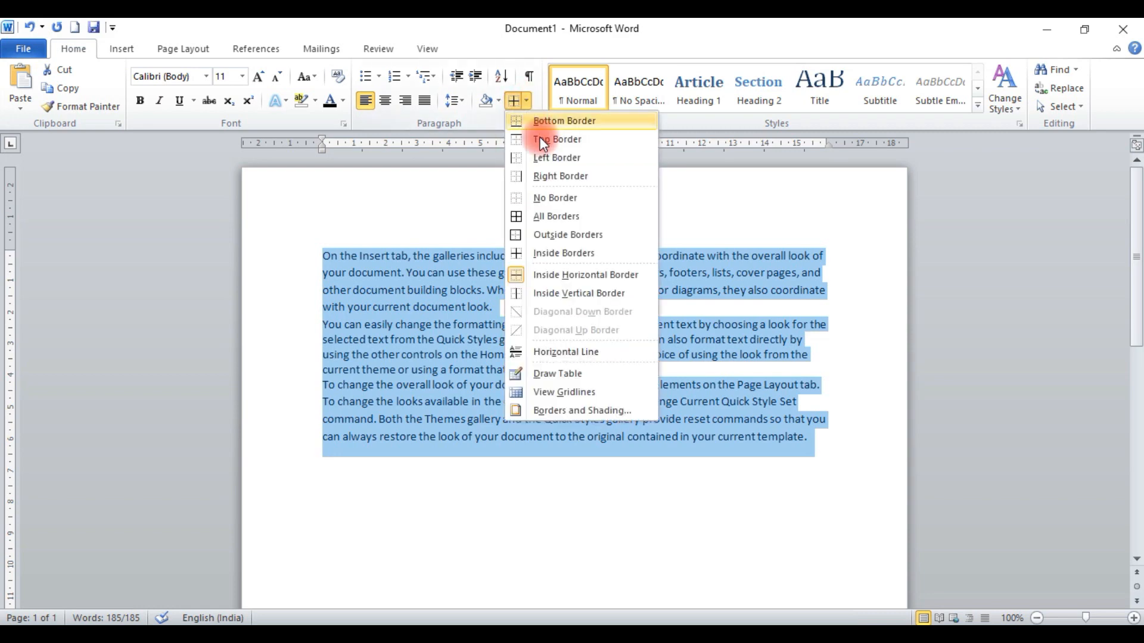
left_click(544, 275)
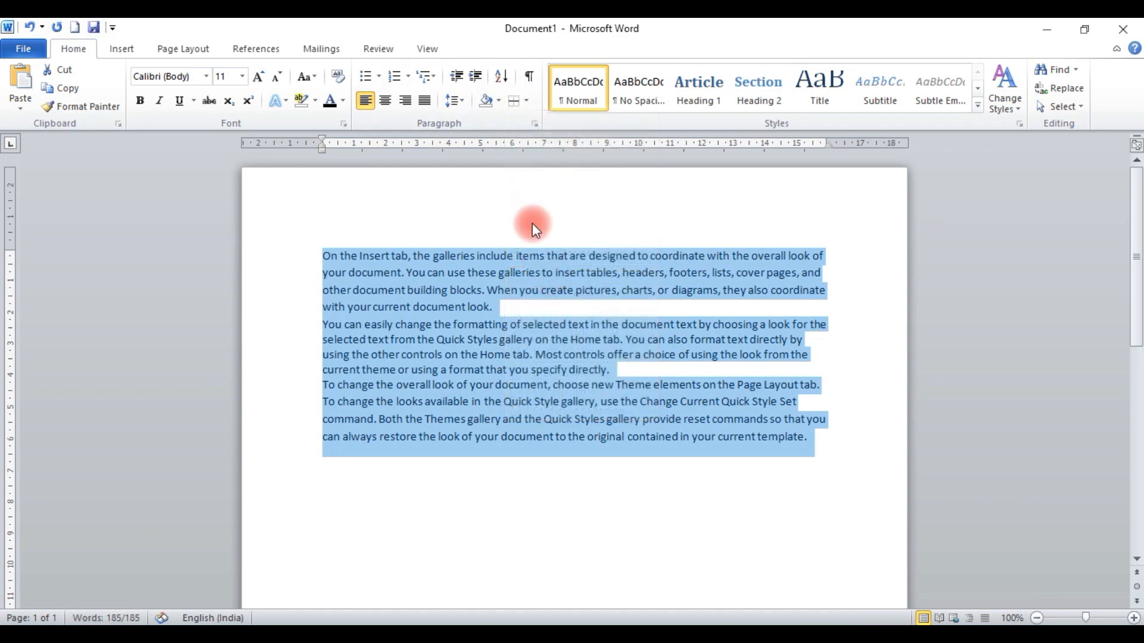
Apply the Inside Vertical Border to all three paragraphs and deselect the text
left_click(519, 102)
left_click(552, 288)
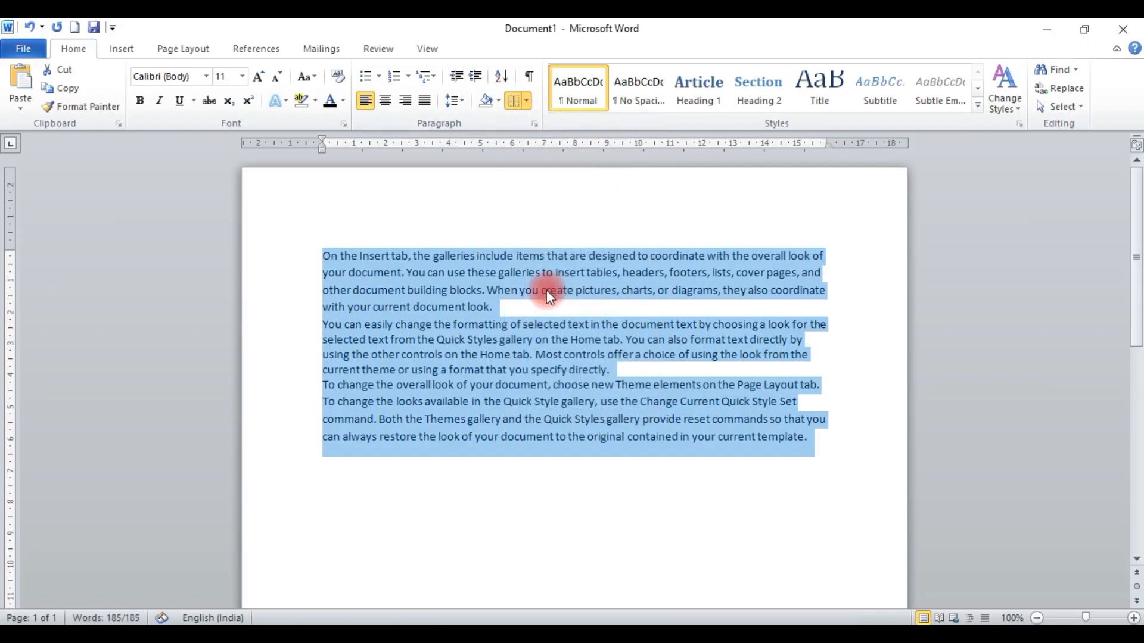
left_click(506, 305)
Select the whole document and add space before every paragraph
left_click(811, 438)
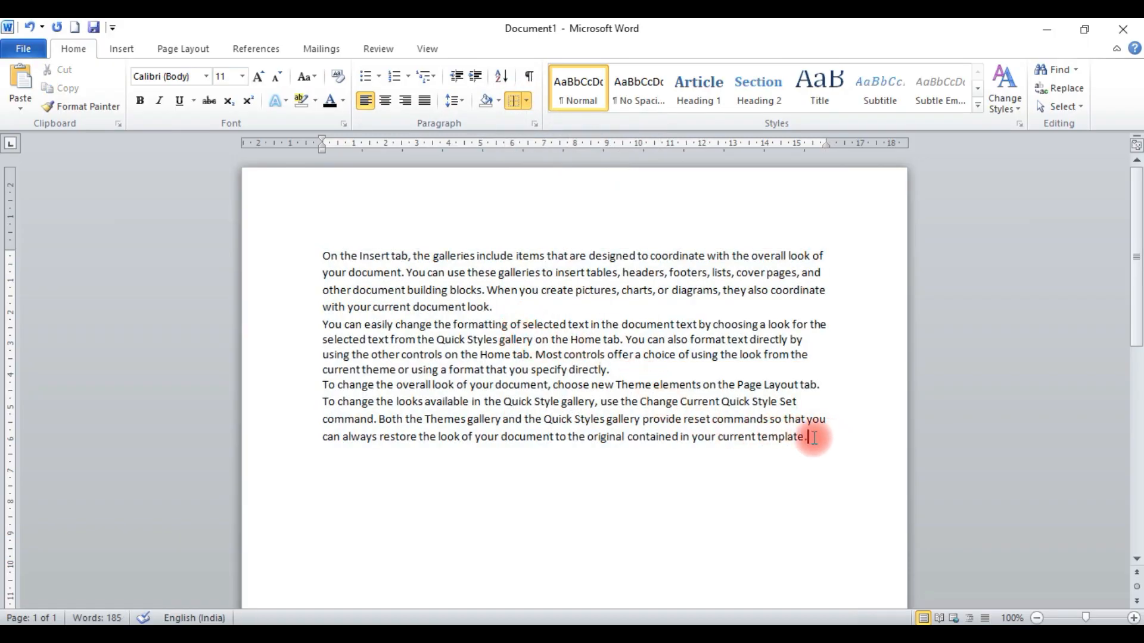
key("ctrl+a")
left_click(455, 100)
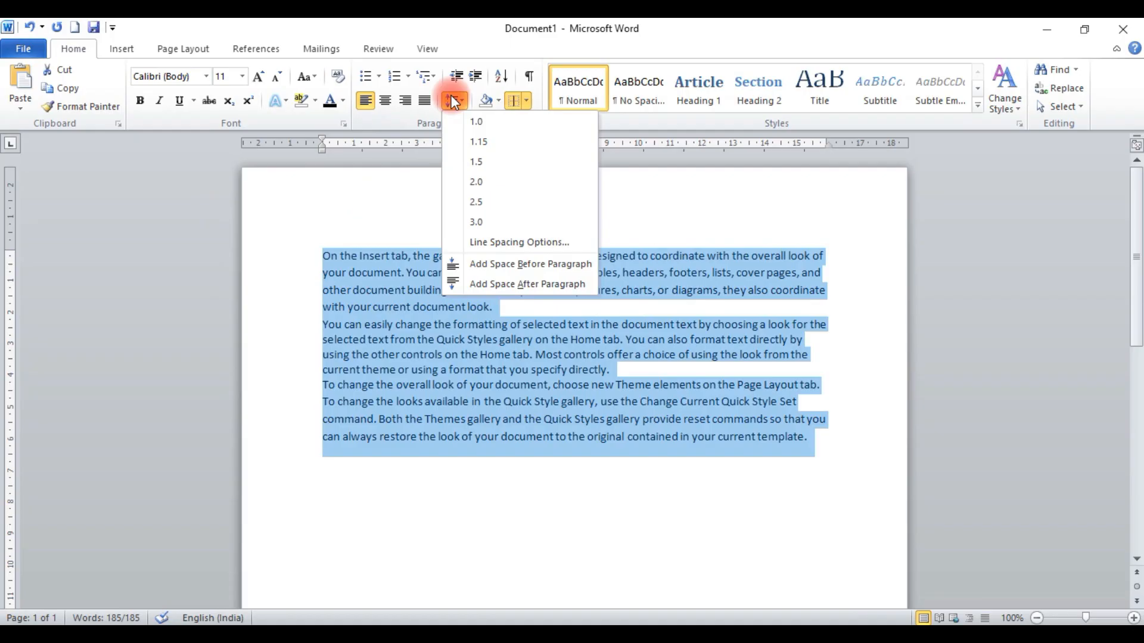
left_click(489, 262)
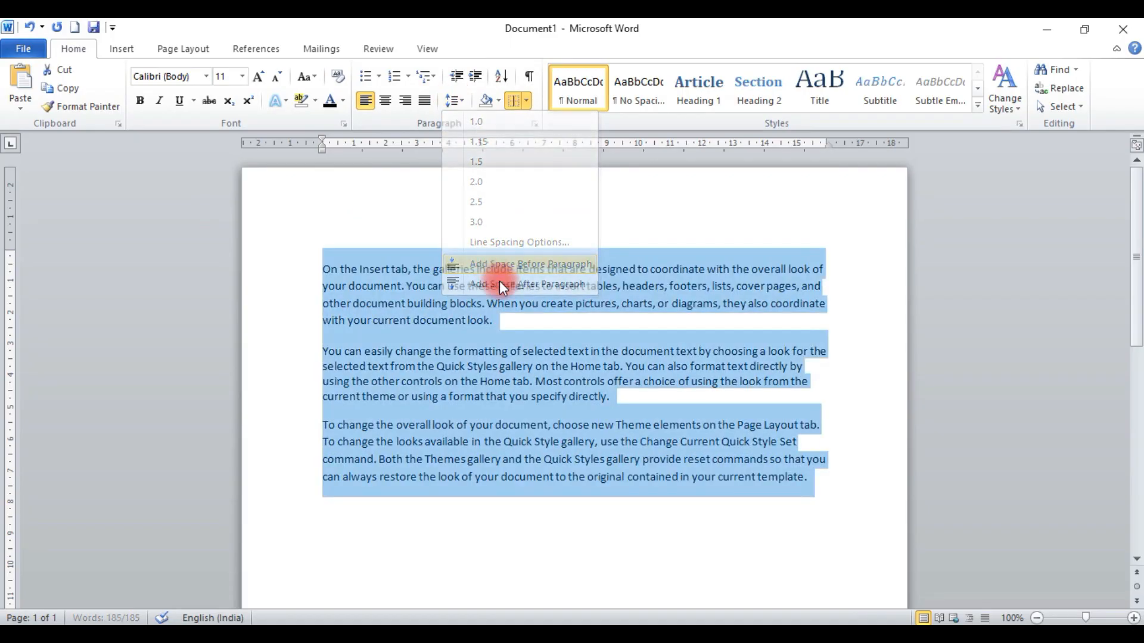
Clear the borders from the whole text and apply the Inside Horizontal Border
left_click(526, 110)
left_click(545, 196)
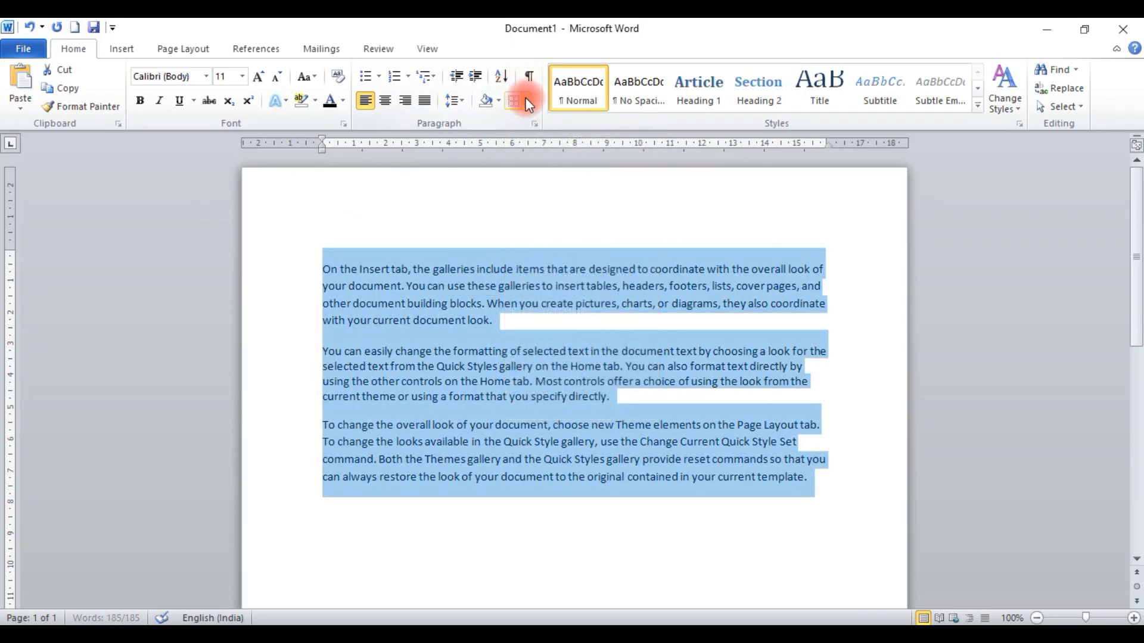
left_click(528, 102)
left_click(558, 273)
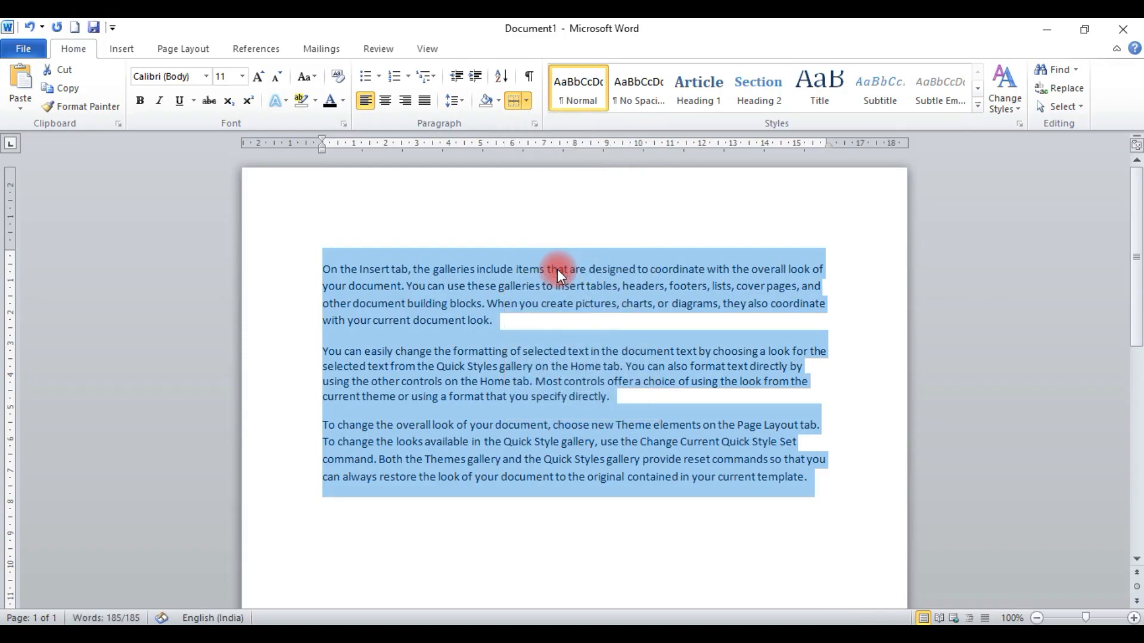
Switch the Inside Vertical Border on and off for the whole text, and switch off the Inside Horizontal Border
left_click(527, 101)
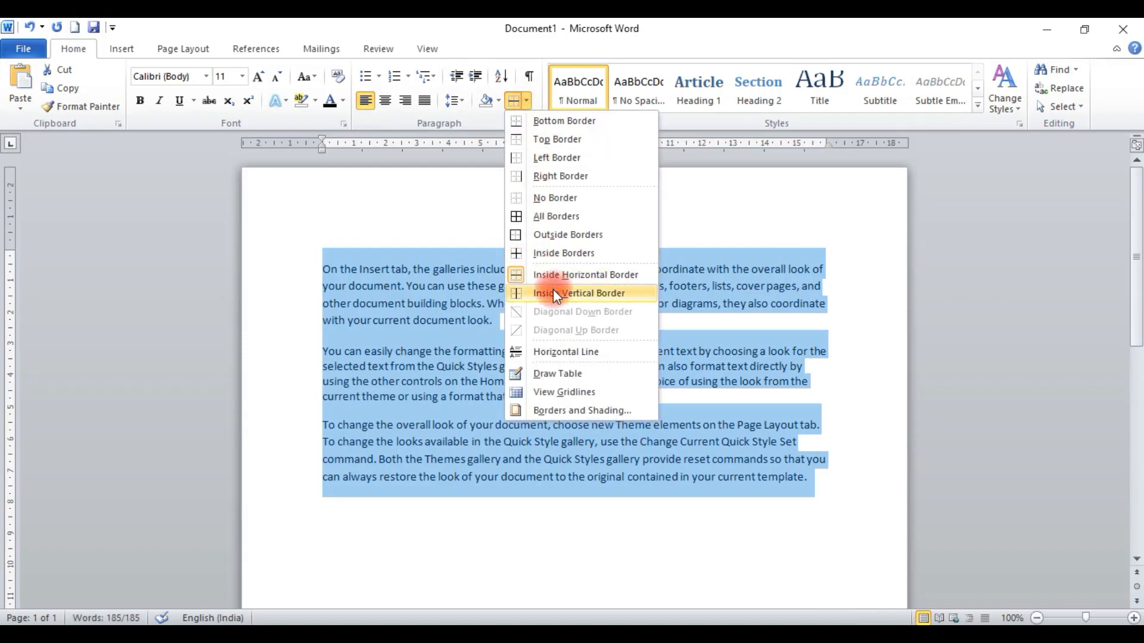
left_click(553, 292)
left_click(527, 102)
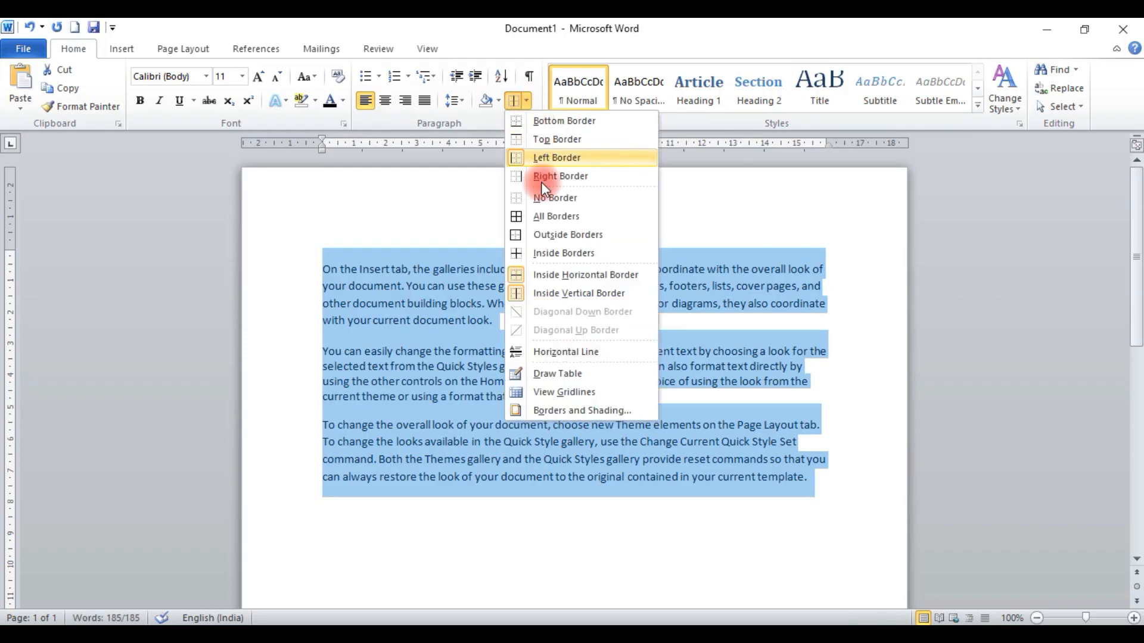
left_click(552, 287)
left_click(527, 101)
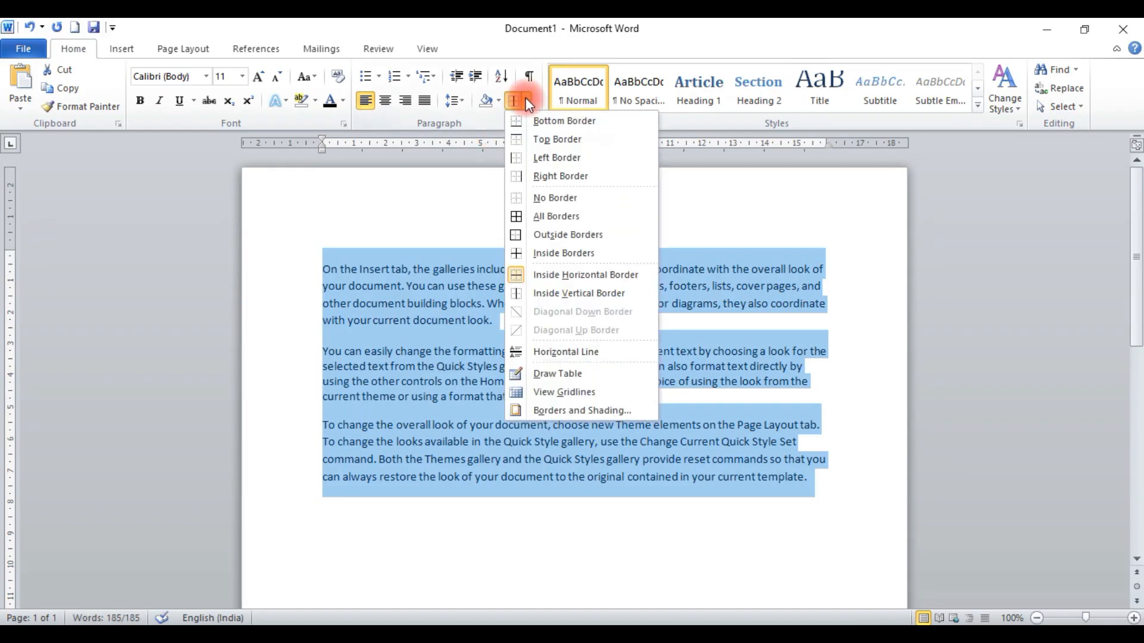
left_click(549, 277)
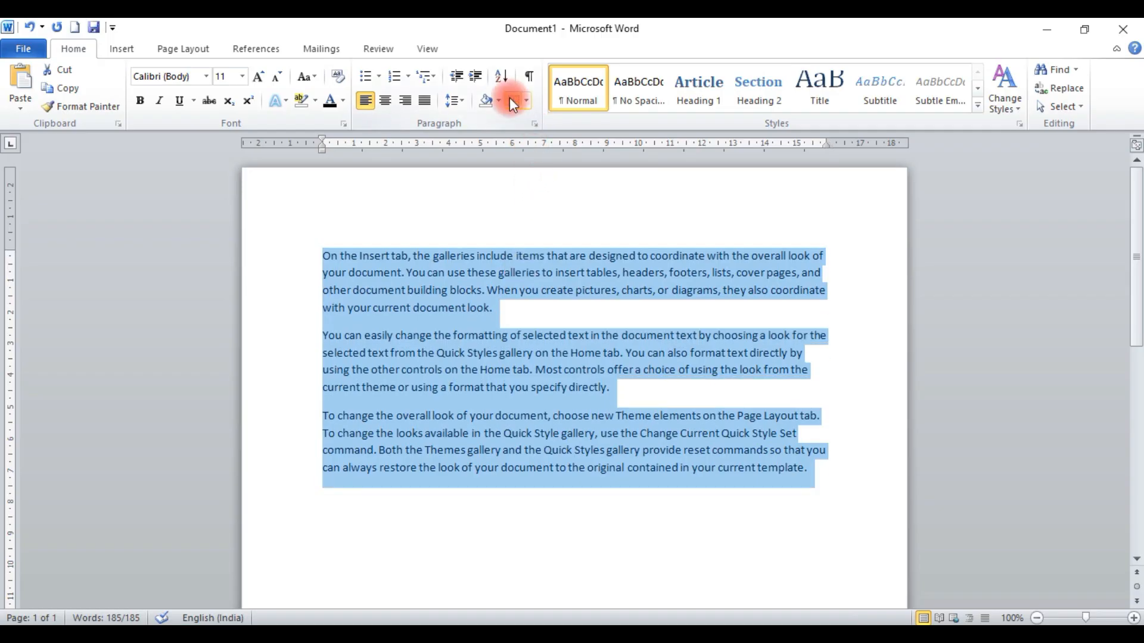
Apply Inside Borders between the three paragraphs and clear them with No Border
left_click(527, 102)
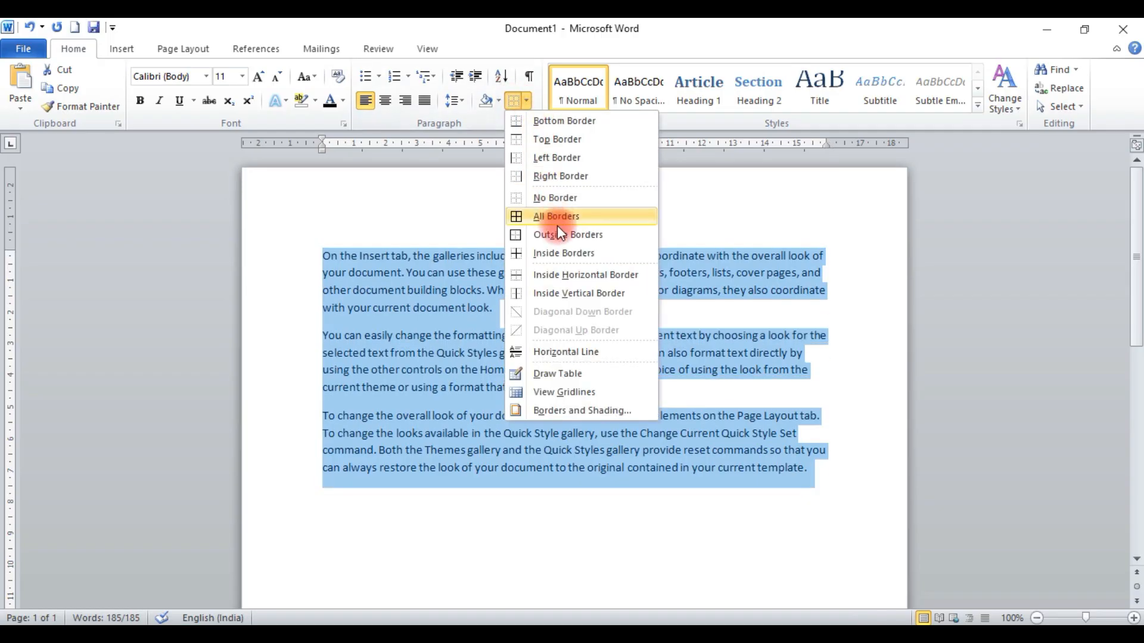
left_click(557, 255)
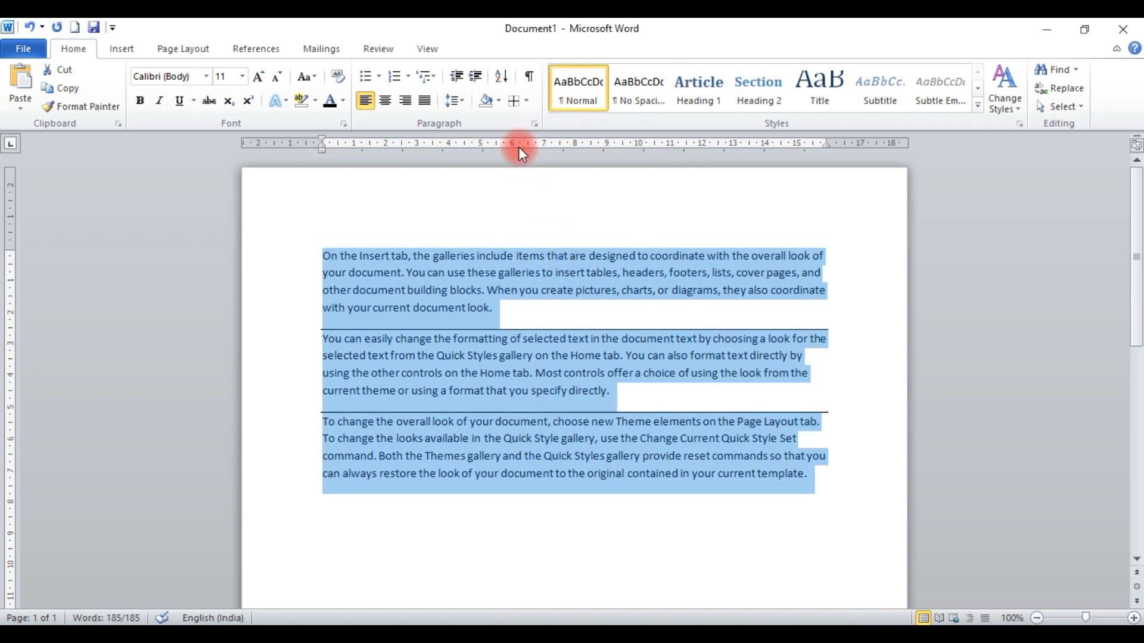
left_click(528, 95)
left_click(566, 200)
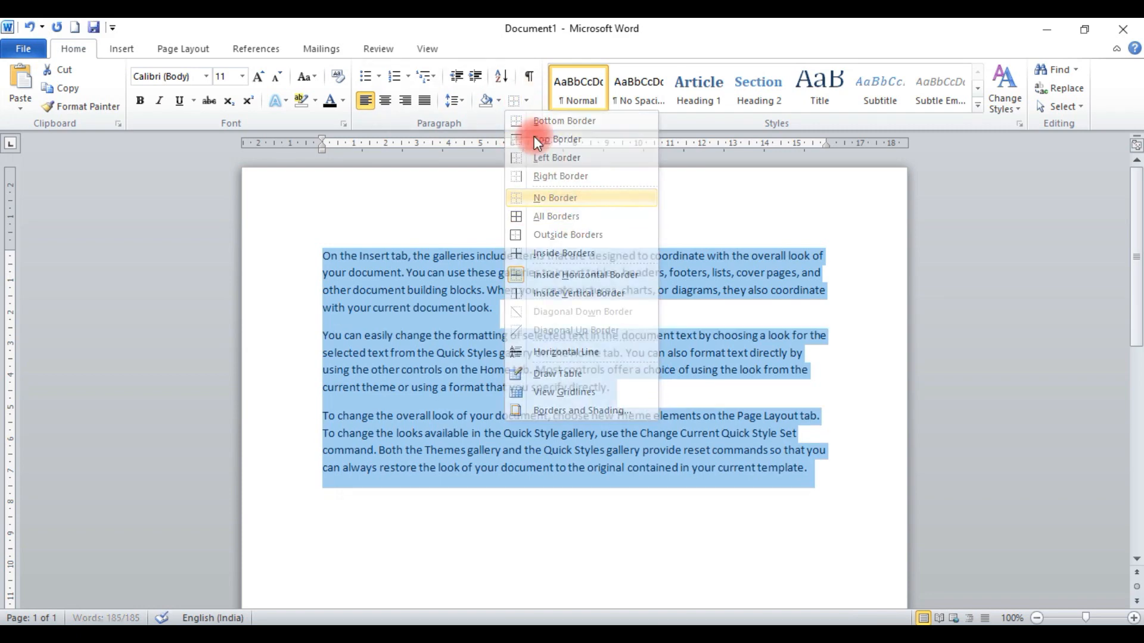
Apply the Inside Horizontal Border between the three paragraphs and clear it with No Border
left_click(528, 102)
left_click(579, 272)
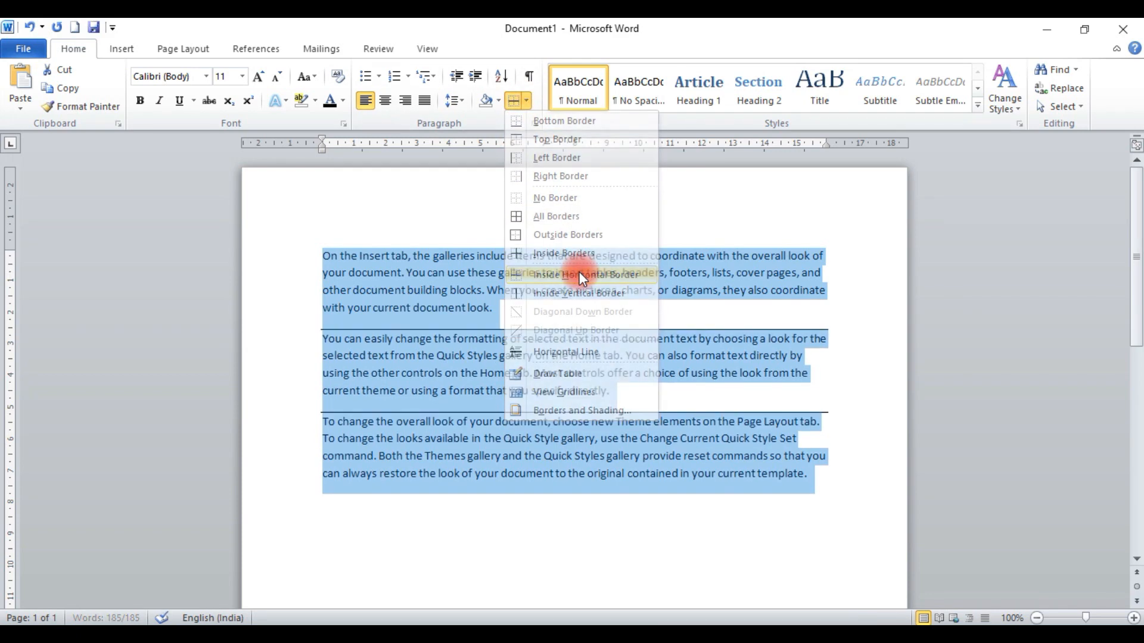
left_click(527, 101)
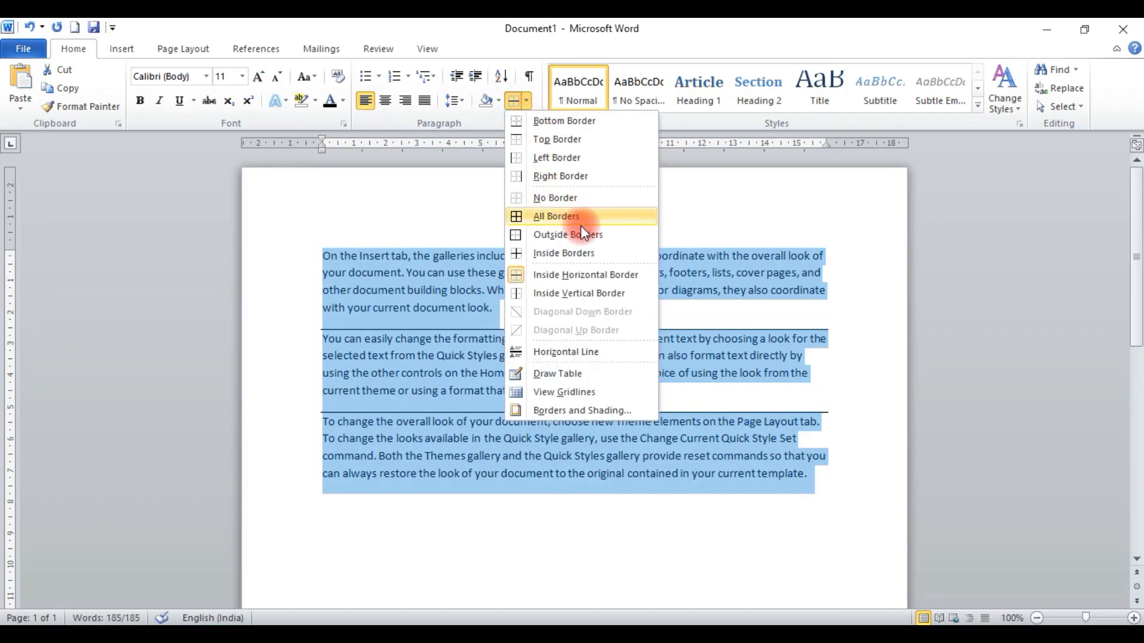
left_click(574, 202)
Apply the Inside Vertical Border to the whole text and deselect it
left_click(527, 102)
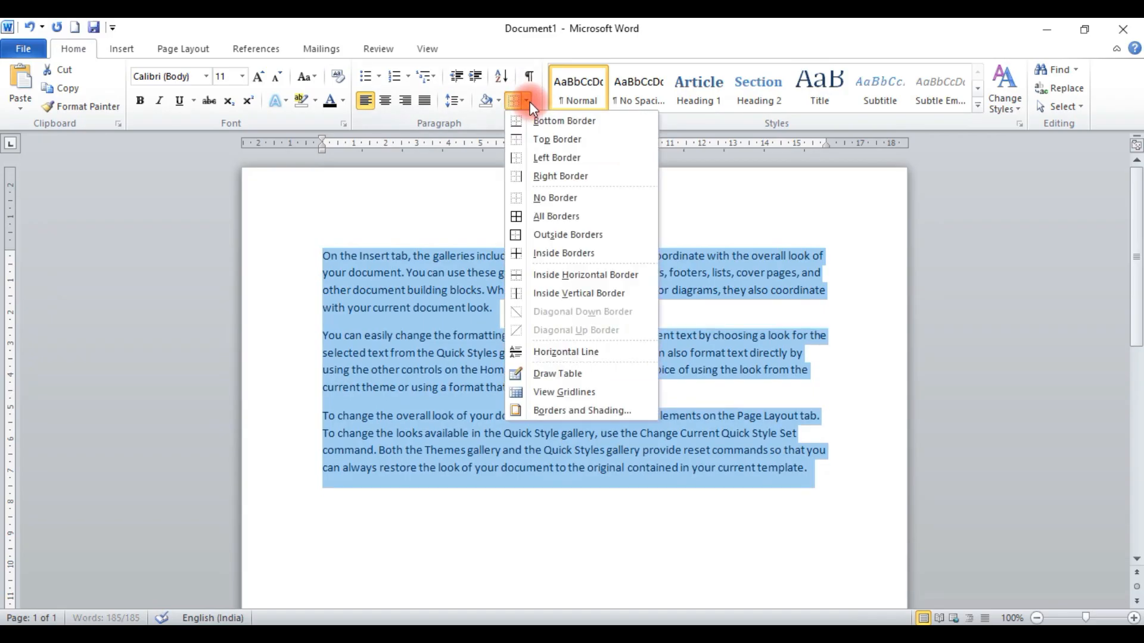
left_click(577, 293)
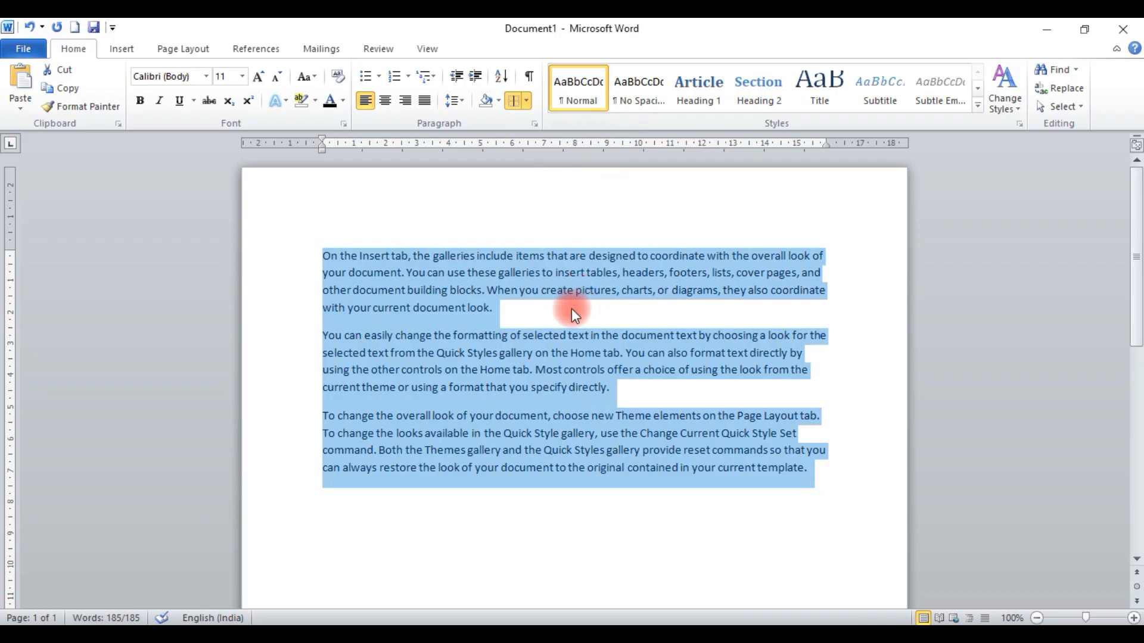
left_click(542, 362)
Apply the Inside Vertical Border to the phrase "Styles gallery on the Home tab" in the second paragraph
left_click_drag(482, 353, 615, 360)
left_click(530, 100)
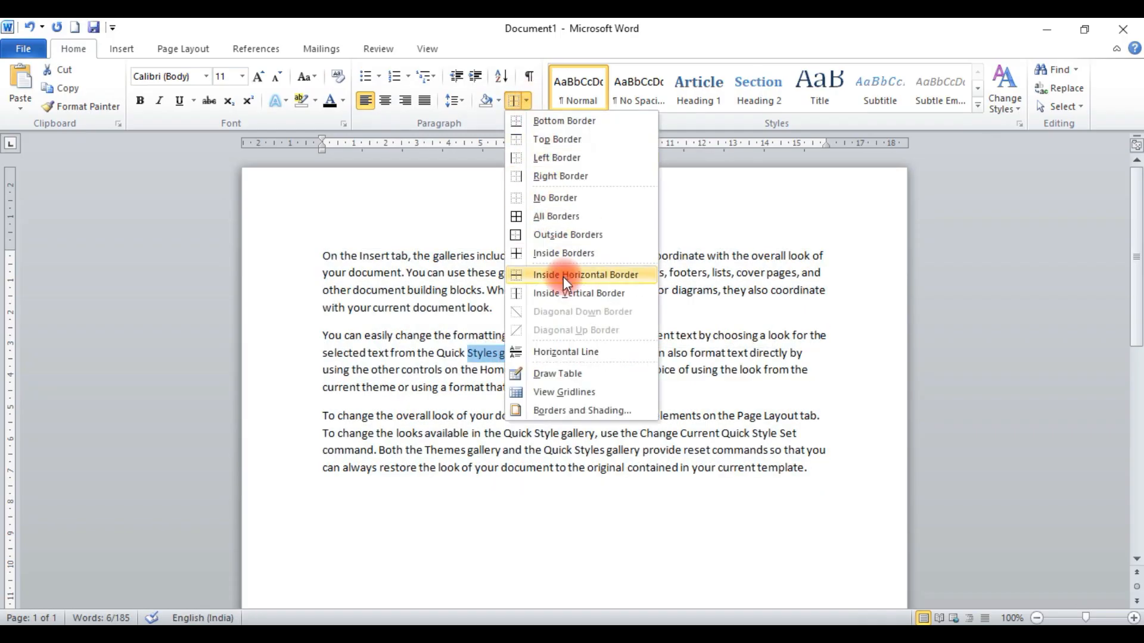
left_click(567, 302)
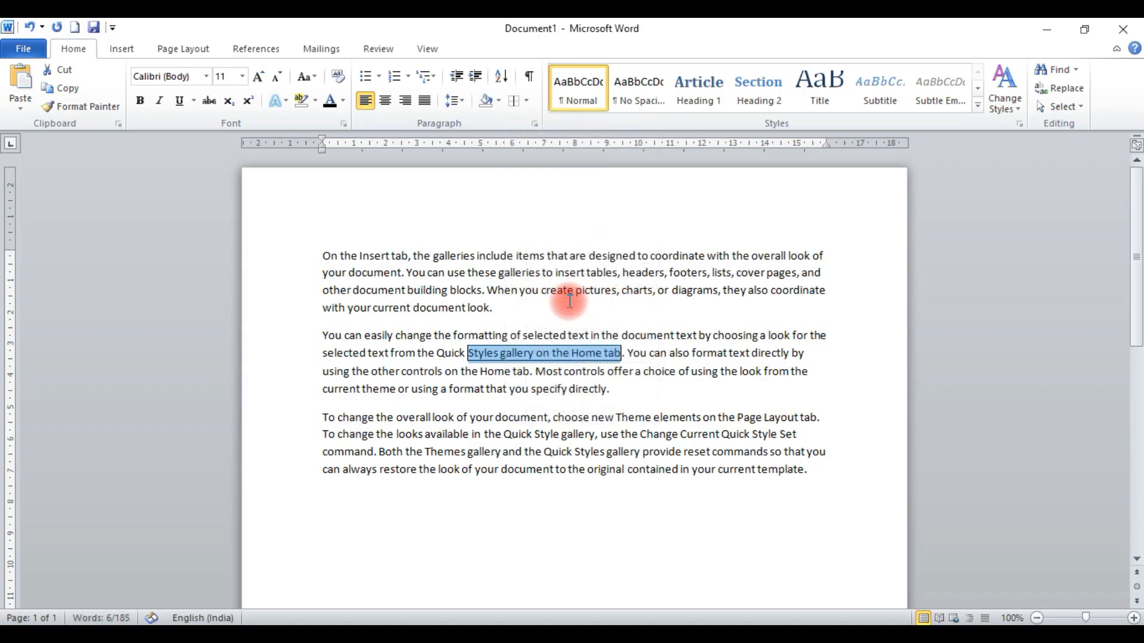
Clear the border from the phrase "Styles gallery on the Home tab" with No Border and deselect it
left_click(526, 101)
left_click(541, 196)
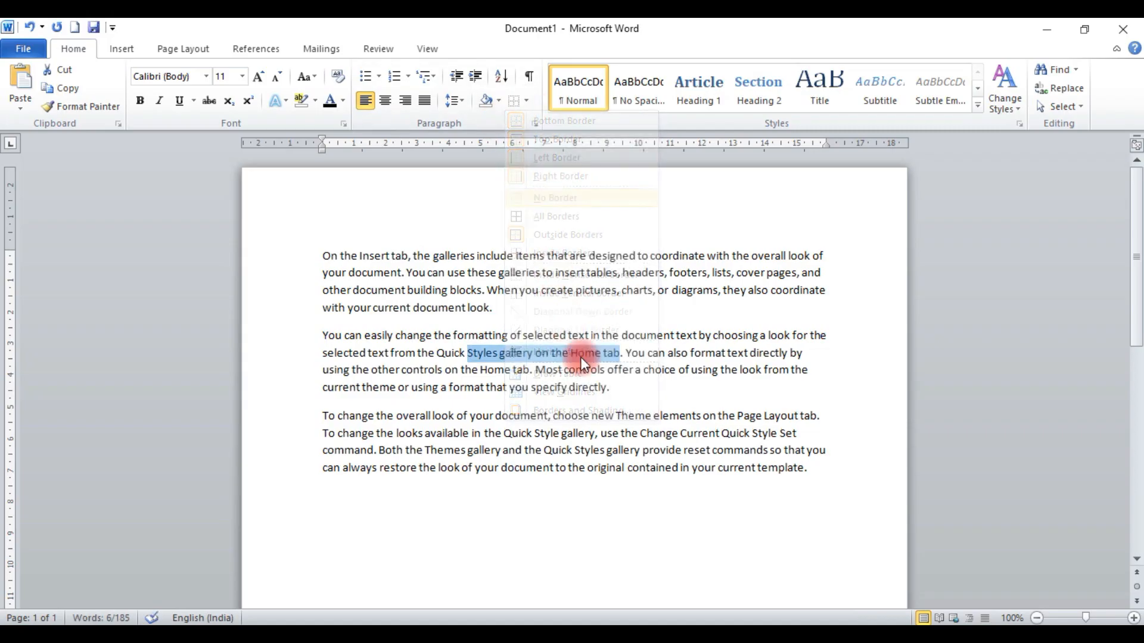
left_click(620, 389)
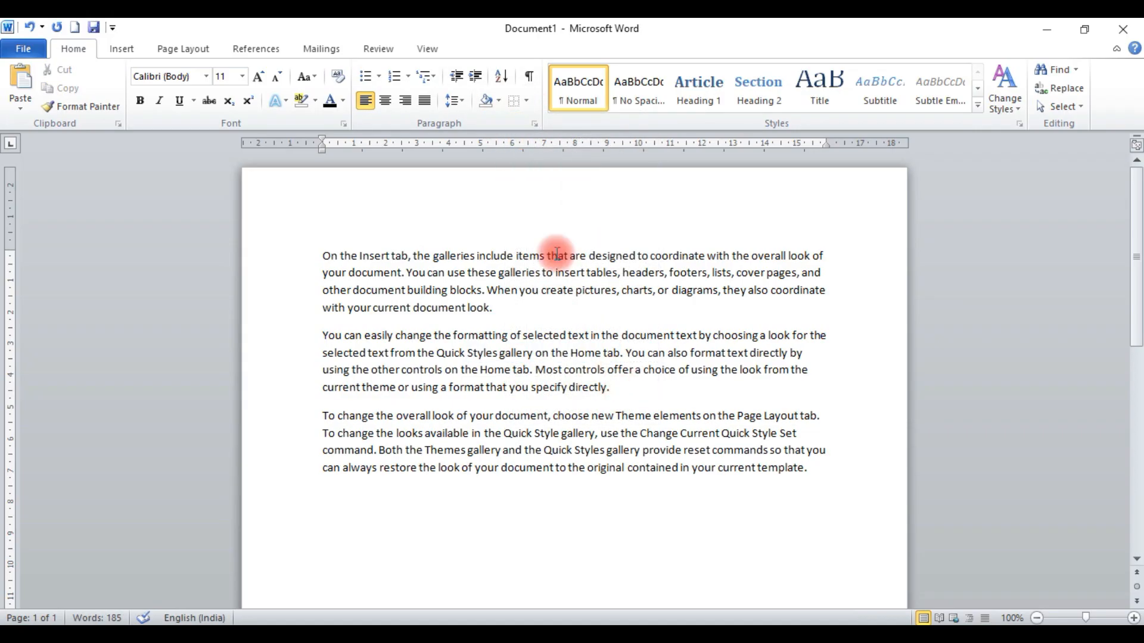
Insert a horizontal line between the second and third paragraphs and format it with a 3 pt height and red color
left_click(528, 100)
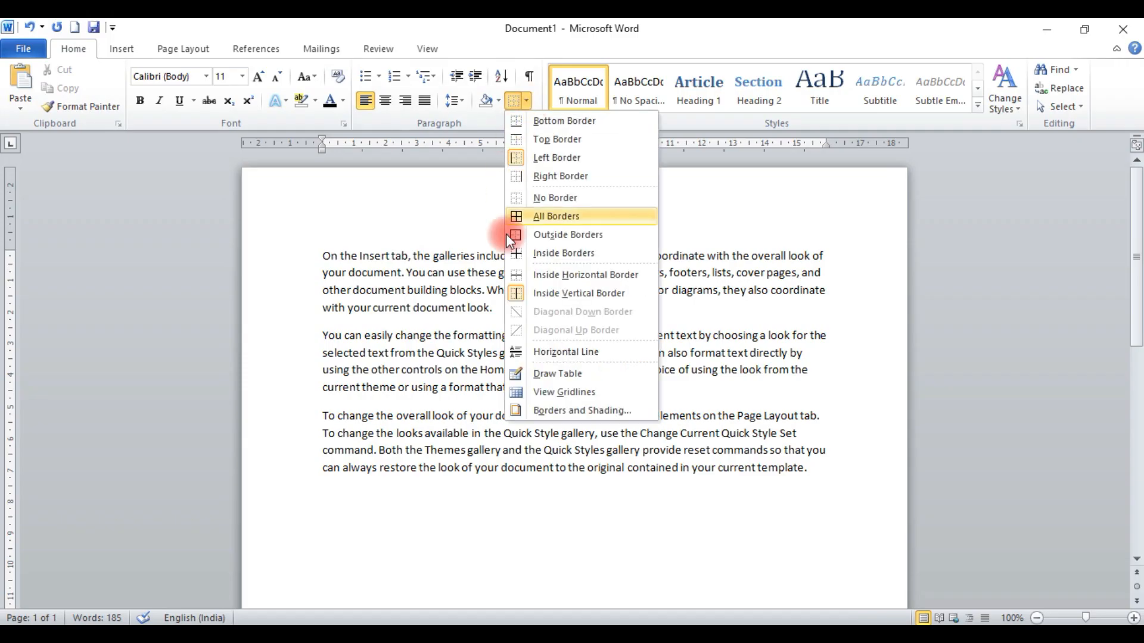
left_click(550, 351)
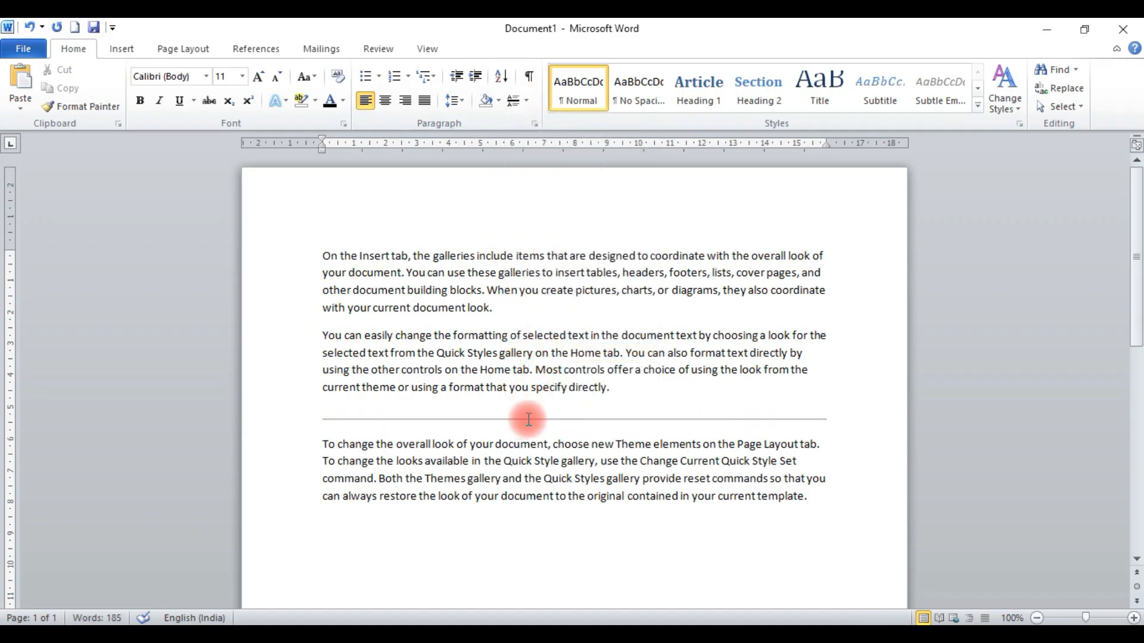
double_click(528, 420)
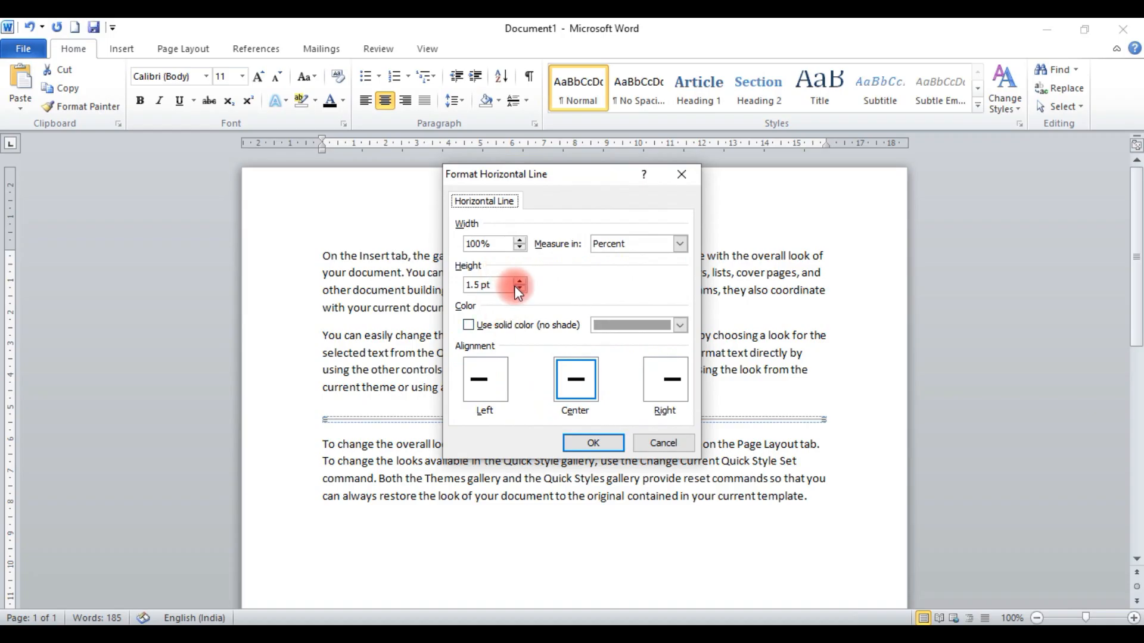
left_click(521, 280)
left_click(521, 280)
left_click(520, 280)
left_click(474, 285)
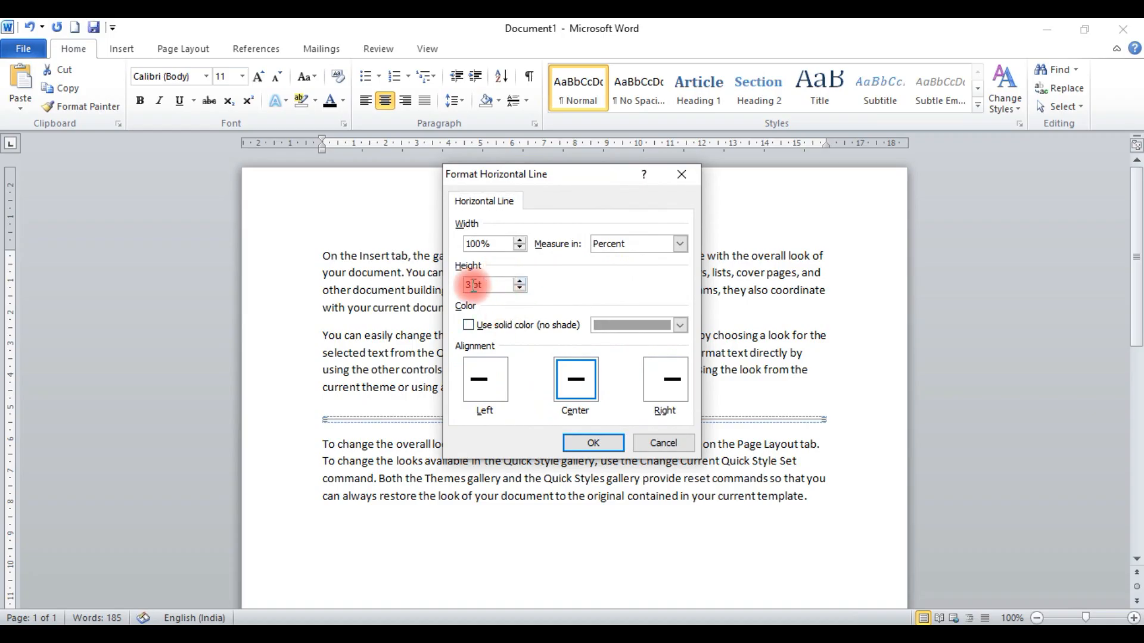
left_click(670, 325)
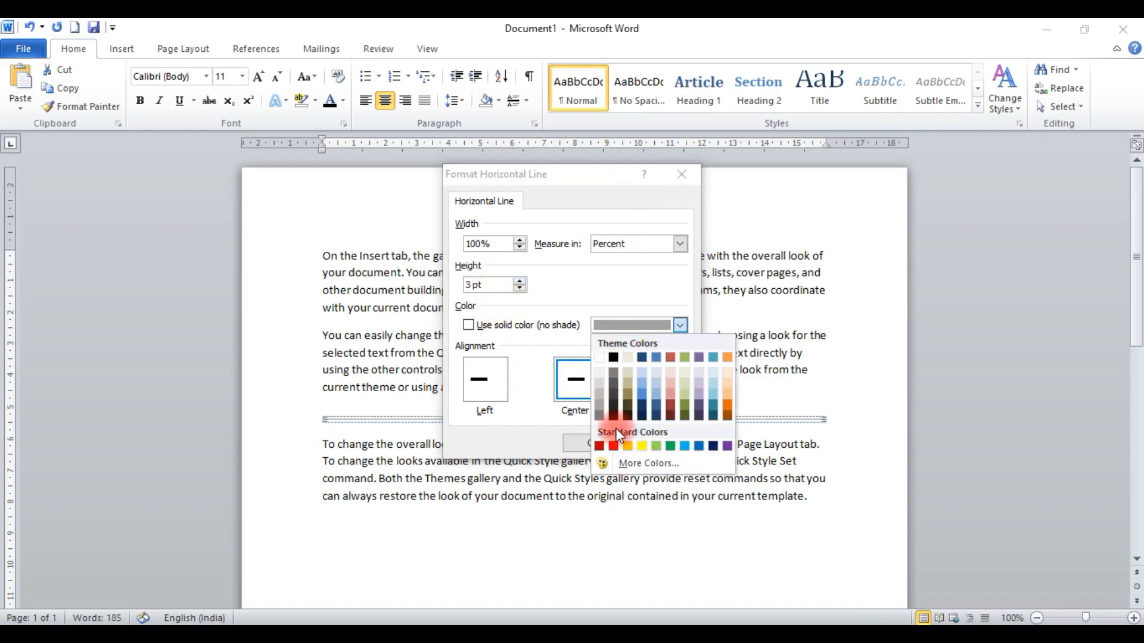
left_click(615, 445)
left_click(596, 442)
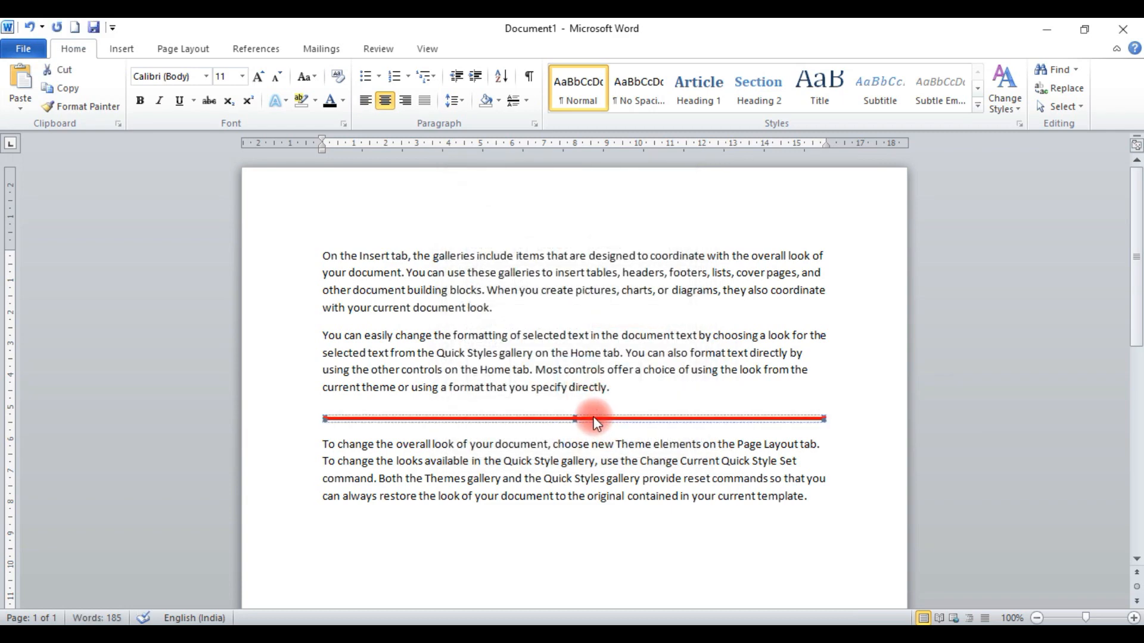
Delete the red horizontal line and apply No Border at the end of the second paragraph
key("Delete")
key("BackSpace")
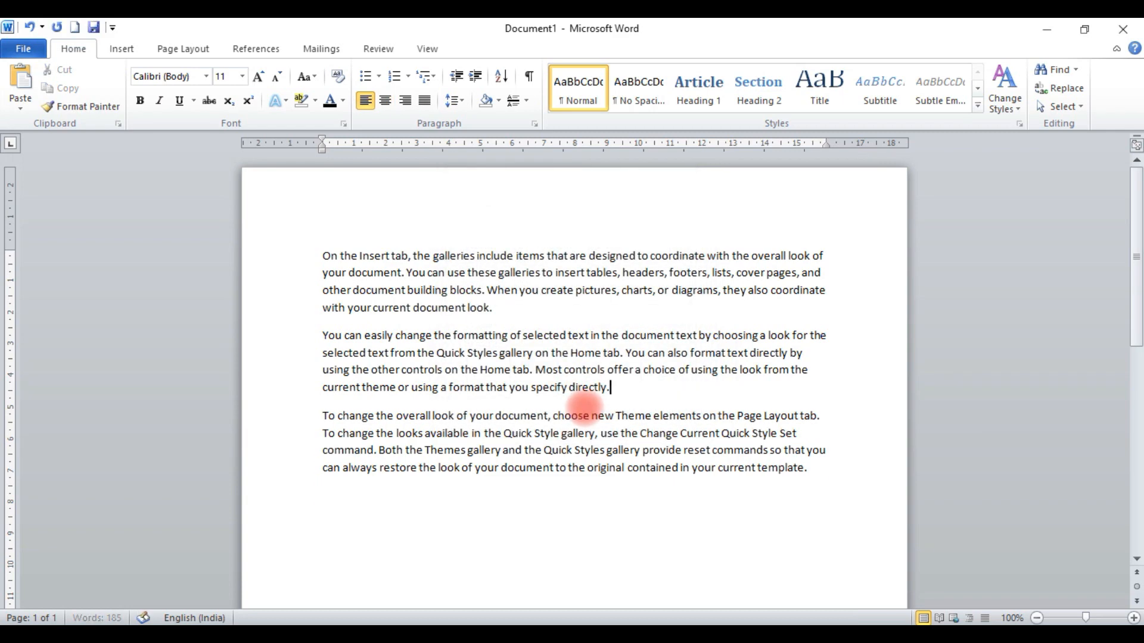
left_click(525, 99)
left_click(534, 192)
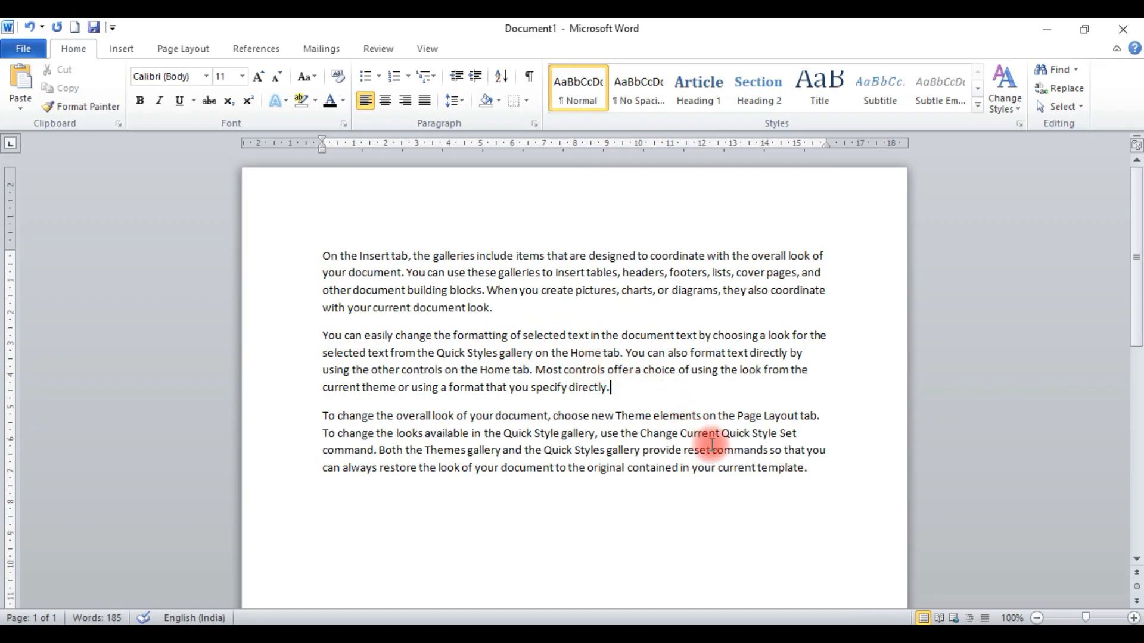
Replace all the sample text with a list of seven first names, one per line
left_click_drag(812, 467, 215, 164)
key("Delete")
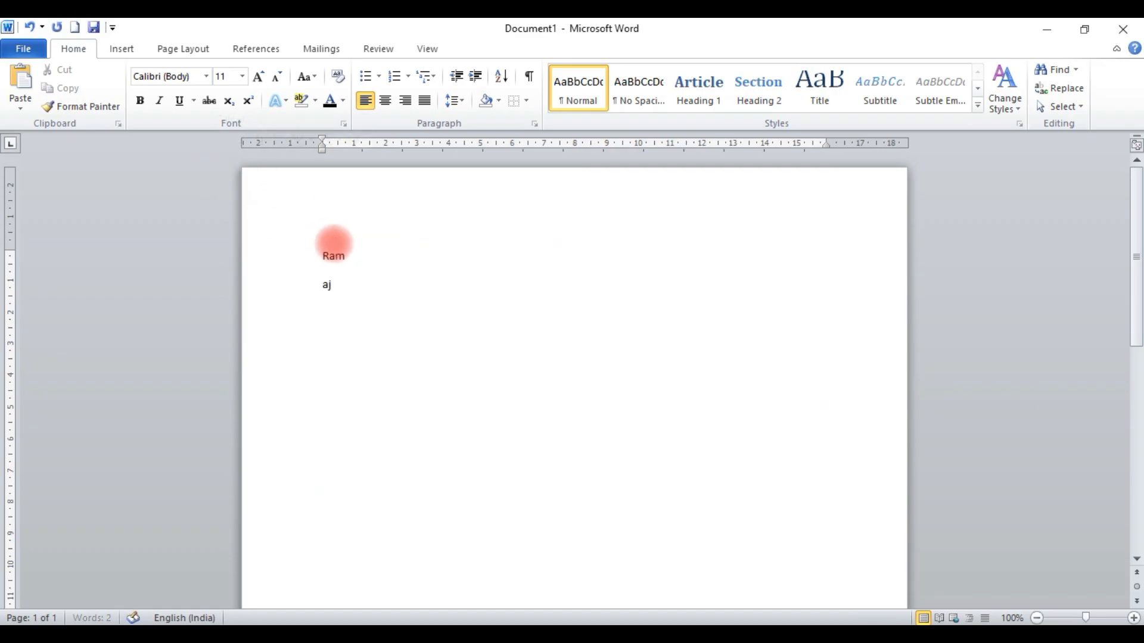
key("Return")
key("Return")
key("Return")
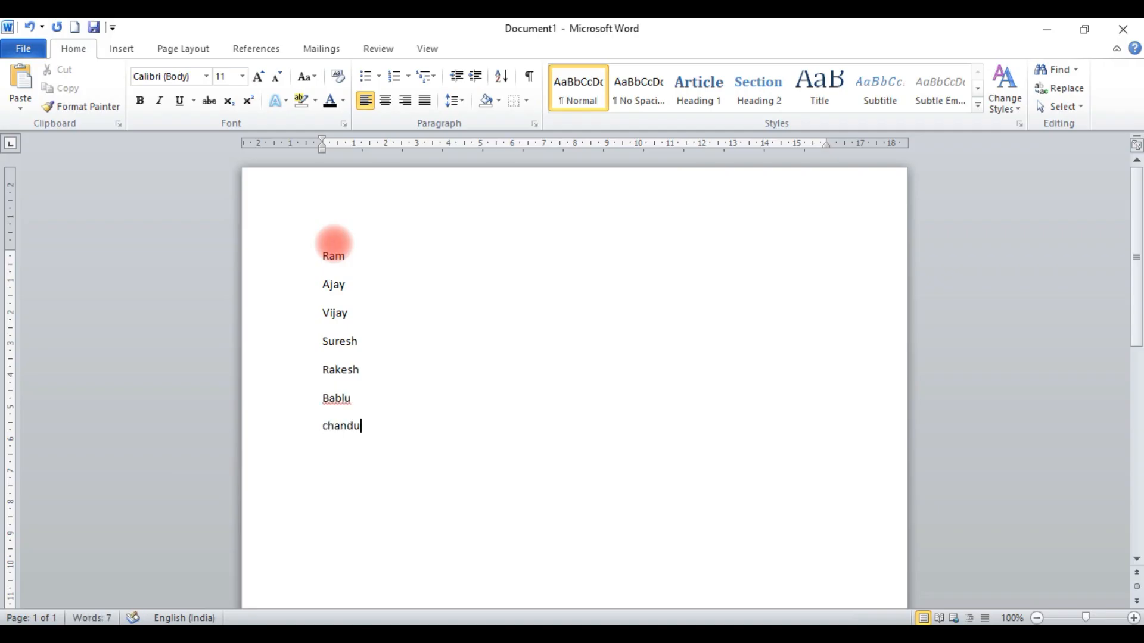
Sort the whole list of names by paragraphs as text in ascending order
left_click_drag(388, 429, 266, 243)
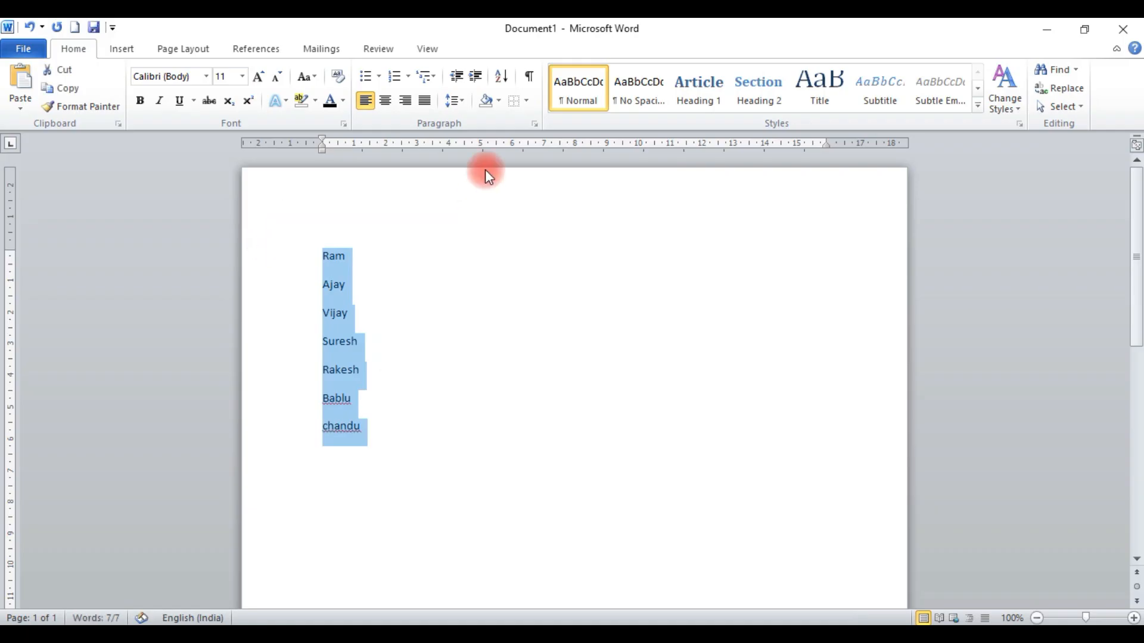
left_click(508, 74)
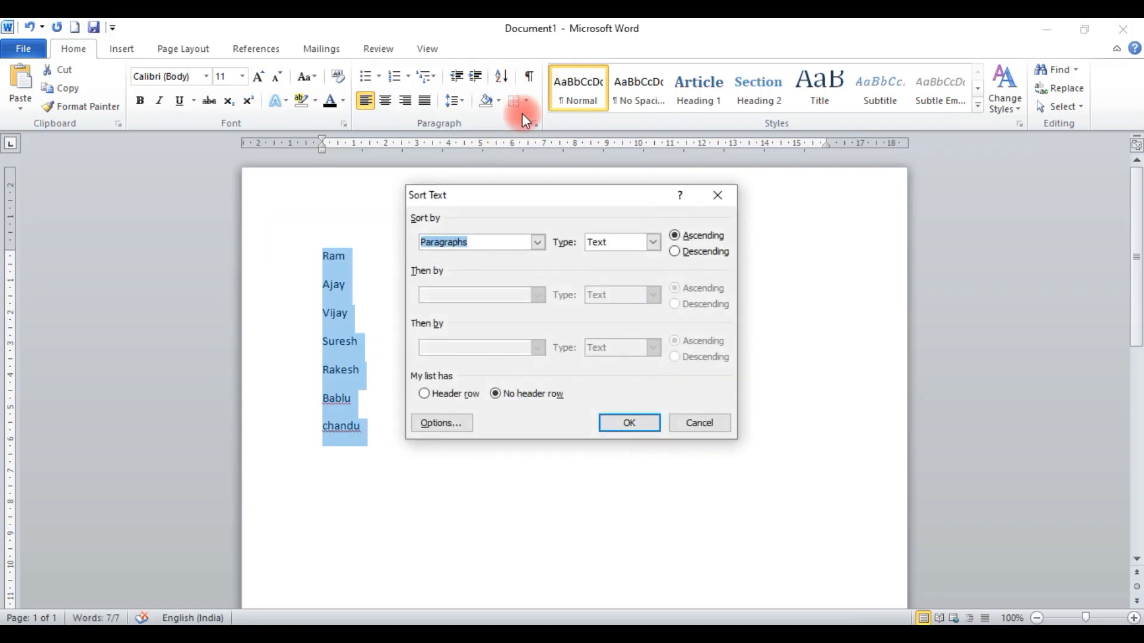
left_click(688, 237)
left_click(623, 424)
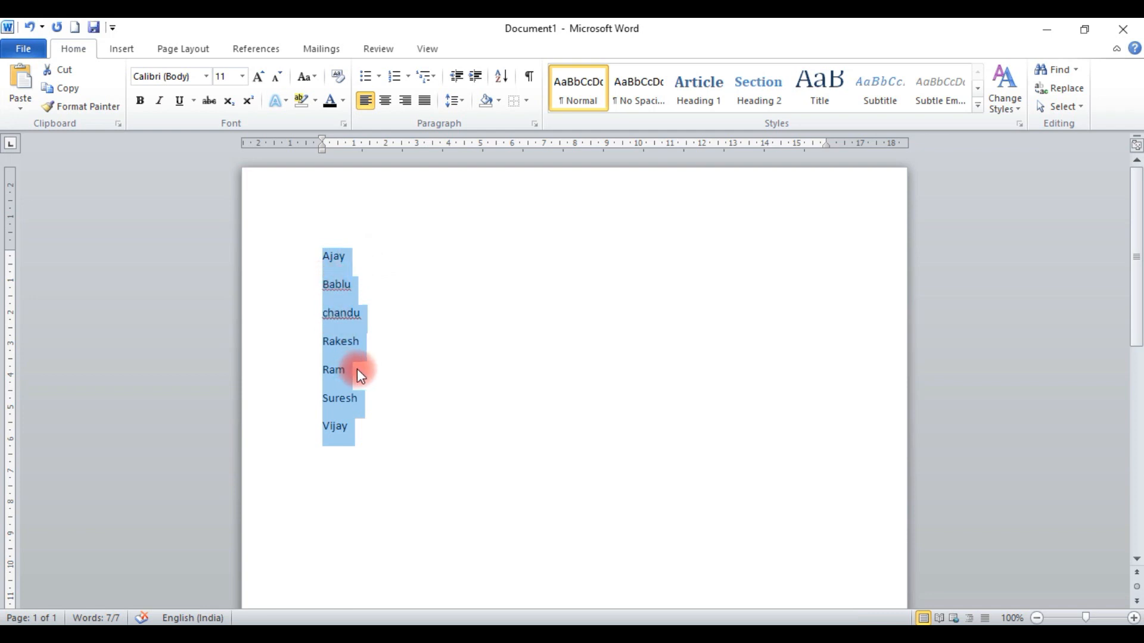
Sort the selected list of names in descending order
left_click(515, 78)
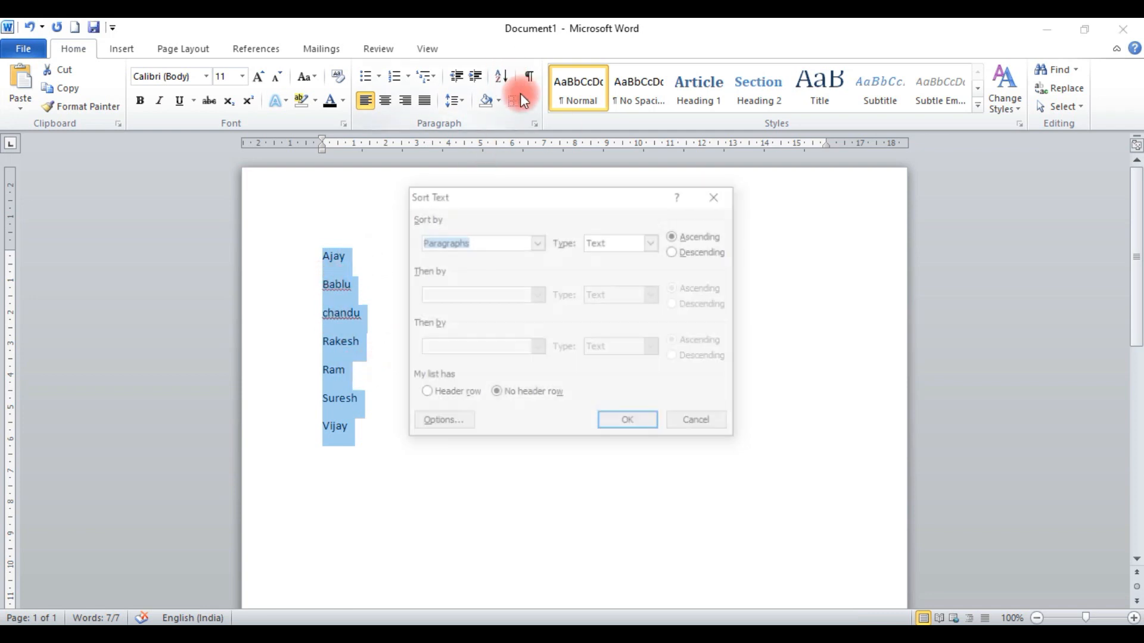
left_click(694, 252)
left_click(619, 423)
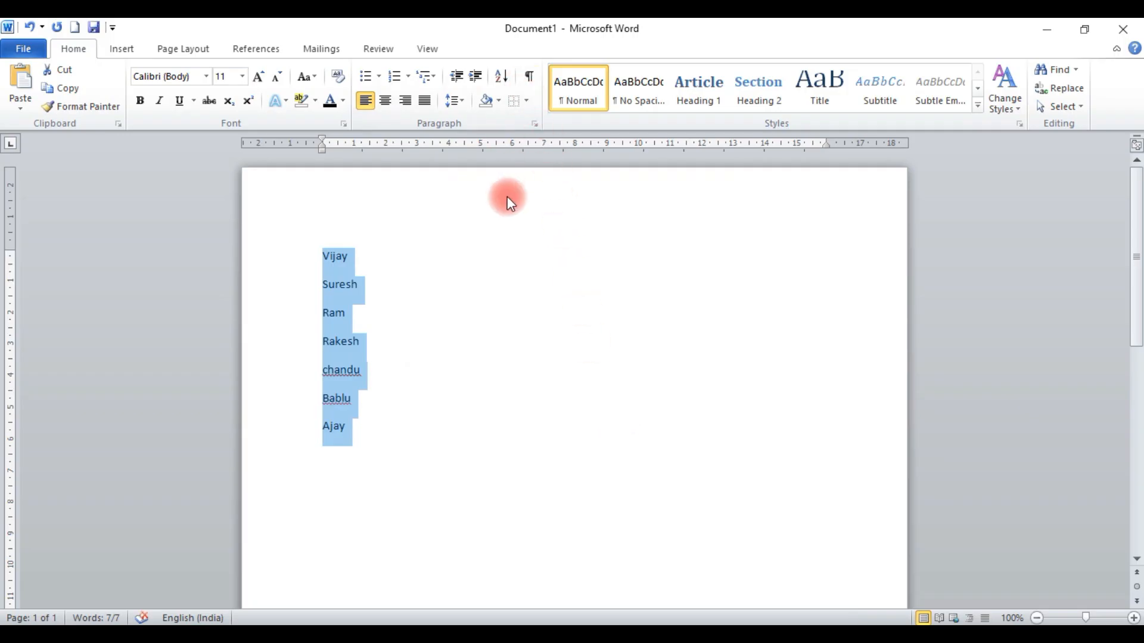
Replace the names with the numbers 125, 266, 455, 5, 10 and 25, one per line, at font size 24
key("Delete")
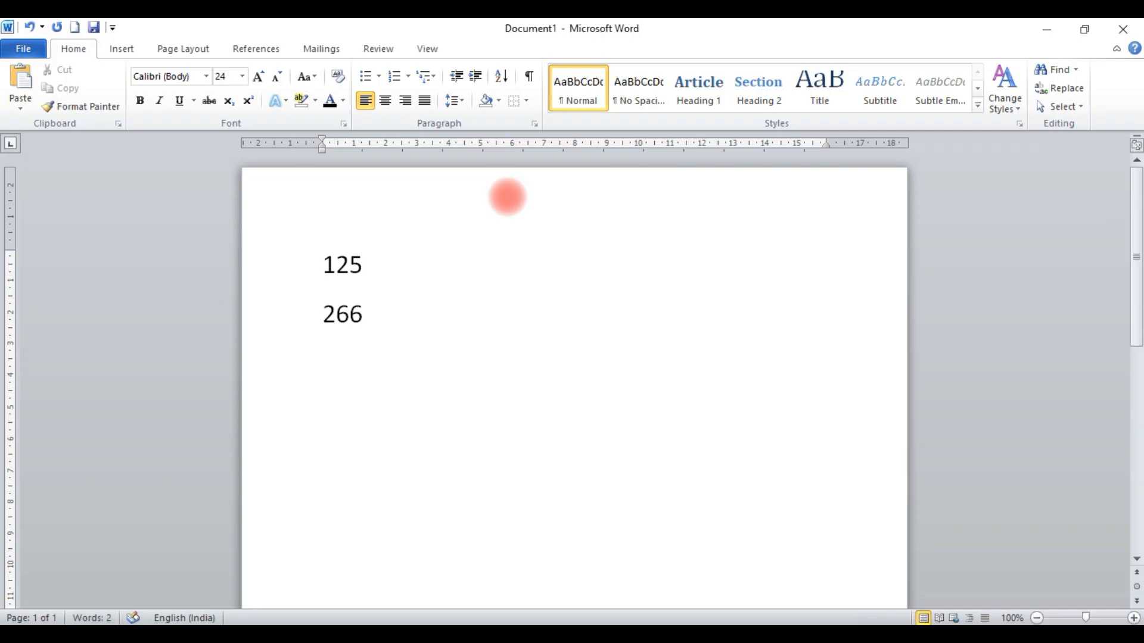
type("455")
key("Return")
type("5")
key("Return")
type("1")
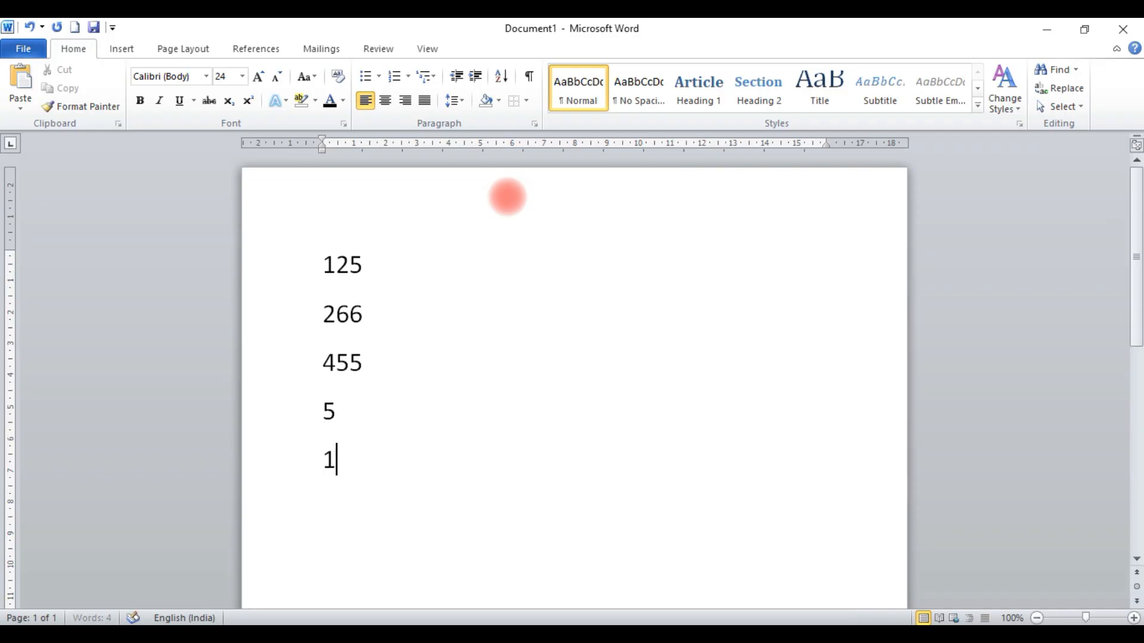
type("0")
key("Return")
type("25")
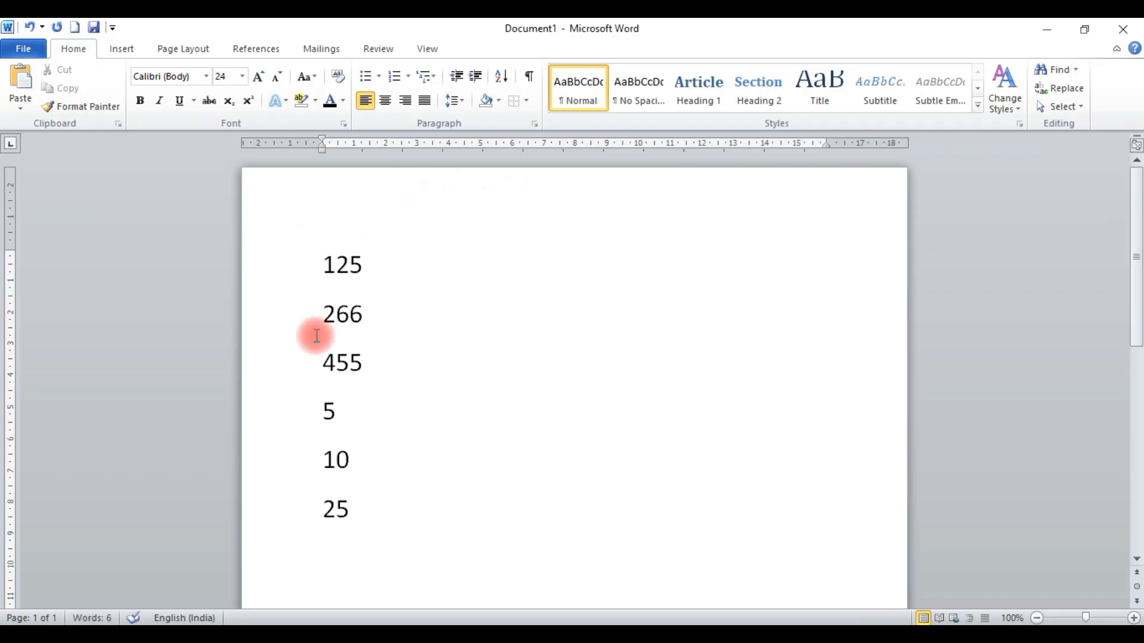
Sort the whole list of numbers by paragraphs as numbers in ascending order
left_click_drag(365, 508, 274, 268)
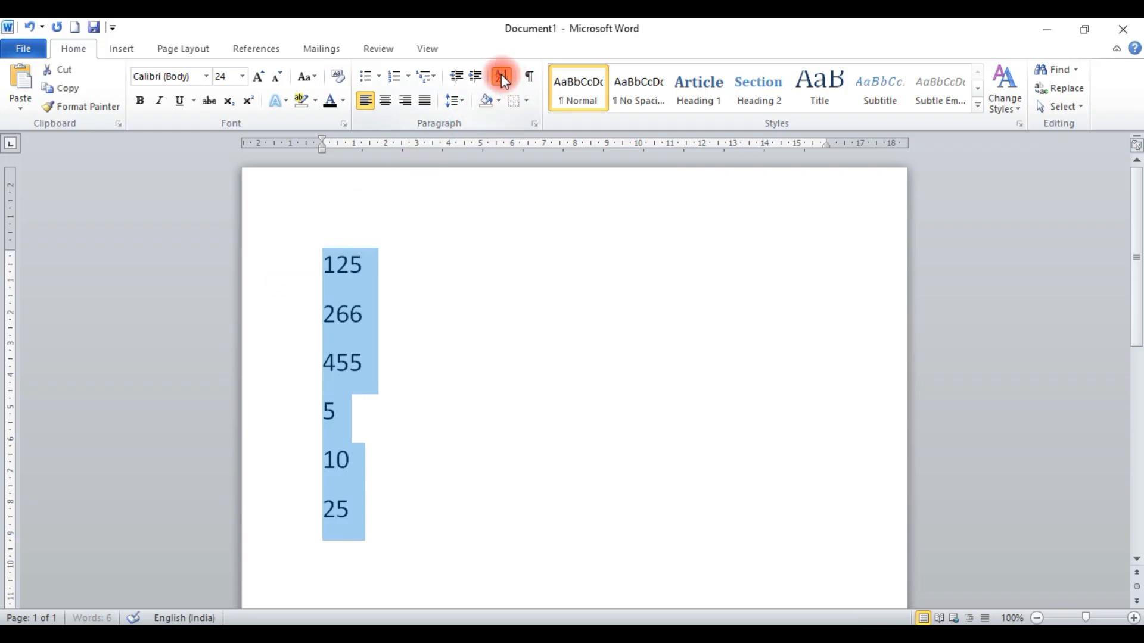
left_click(502, 77)
left_click(702, 238)
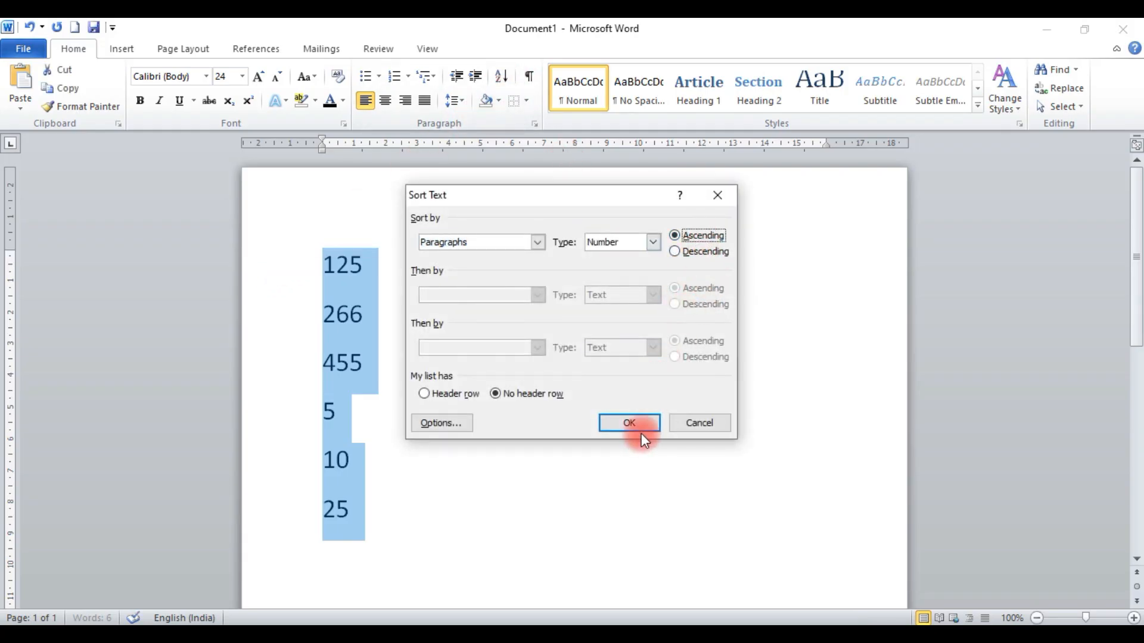
left_click(629, 423)
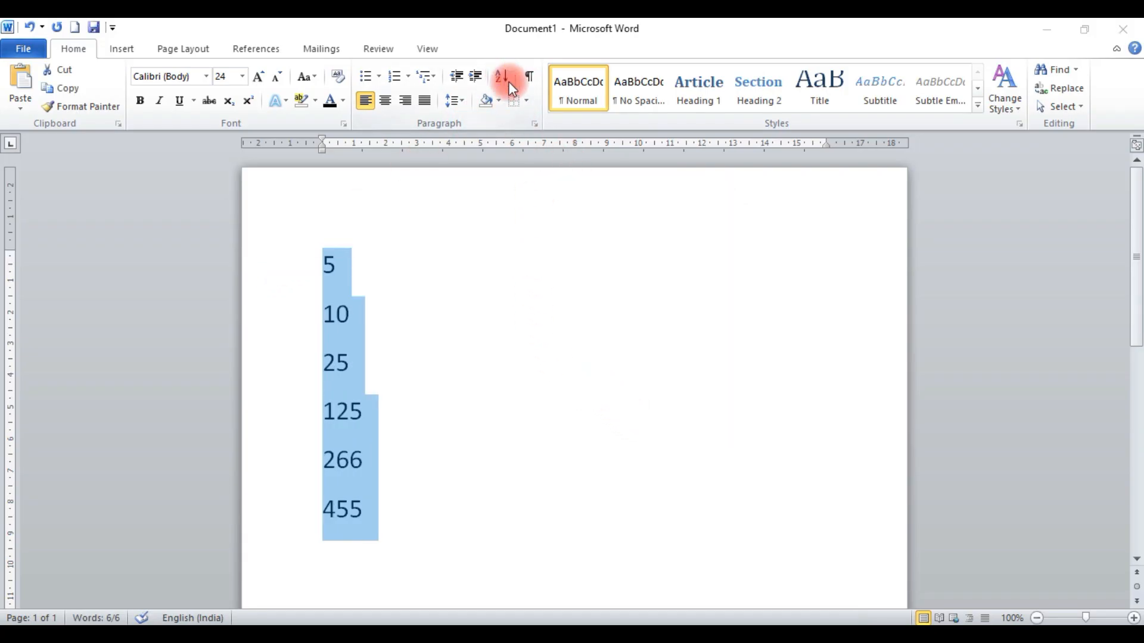
Sort the selected numbers in descending order and delete the list
left_click(508, 82)
left_click(685, 252)
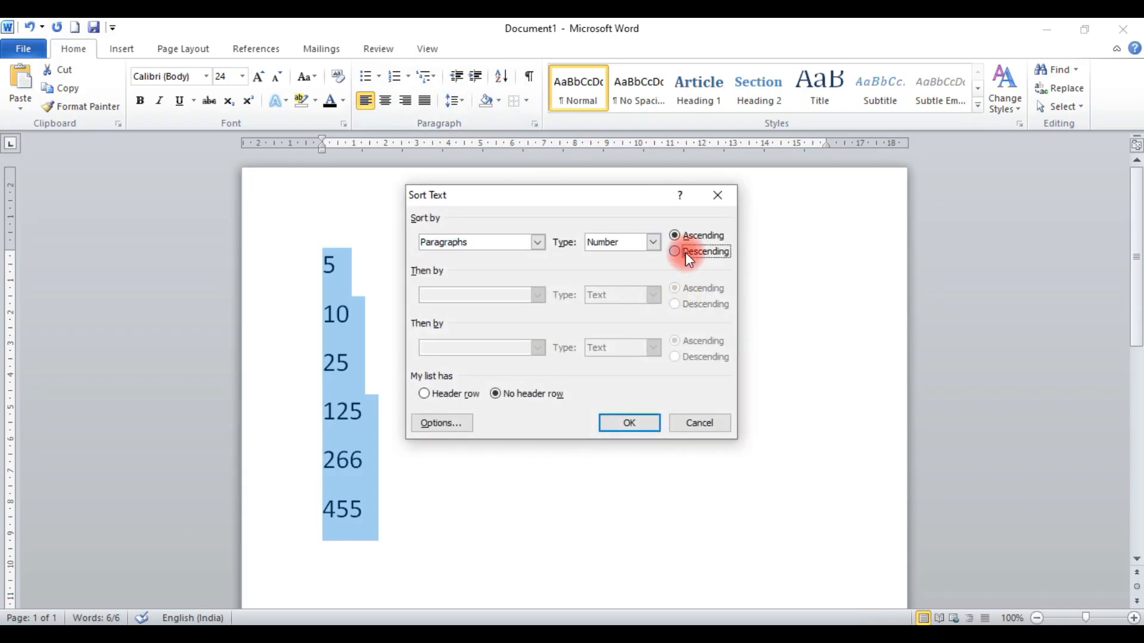
left_click(649, 424)
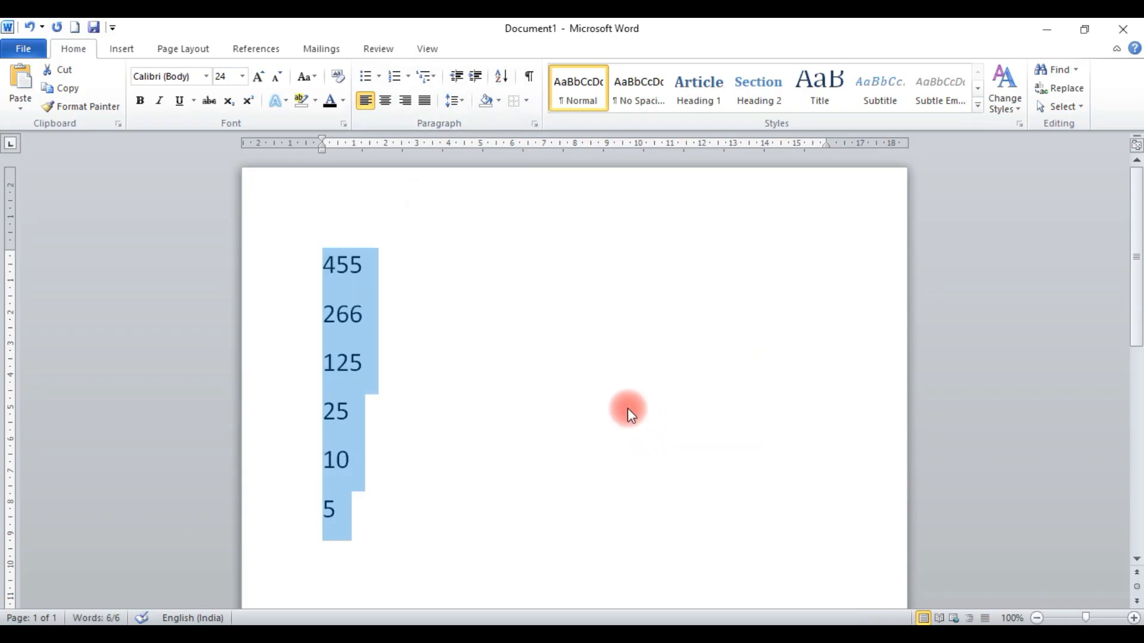
key("Delete")
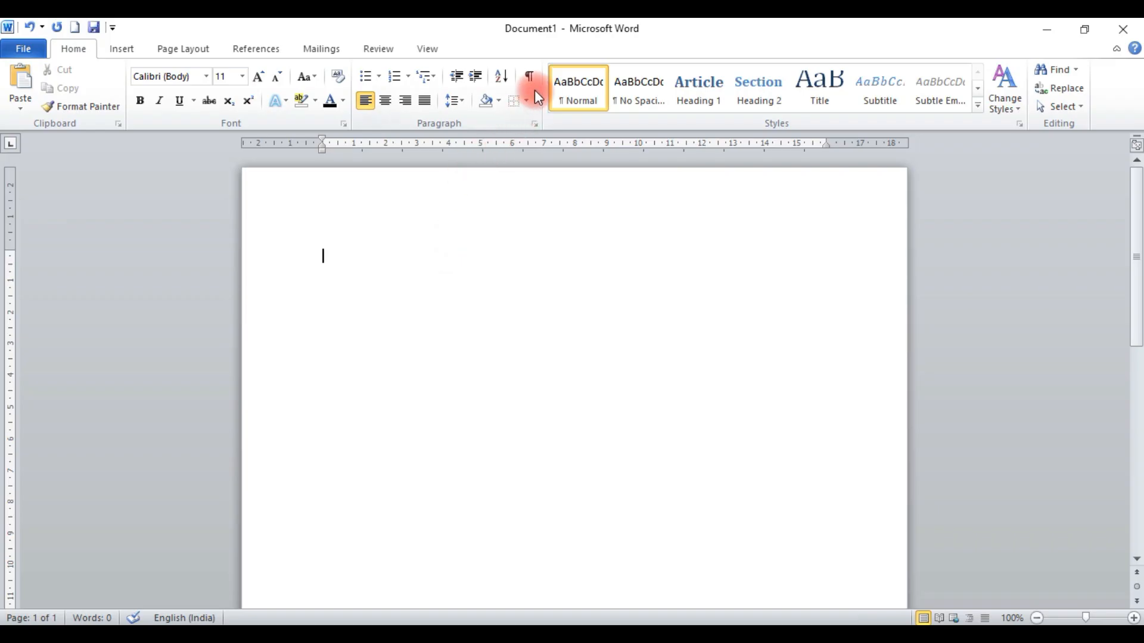
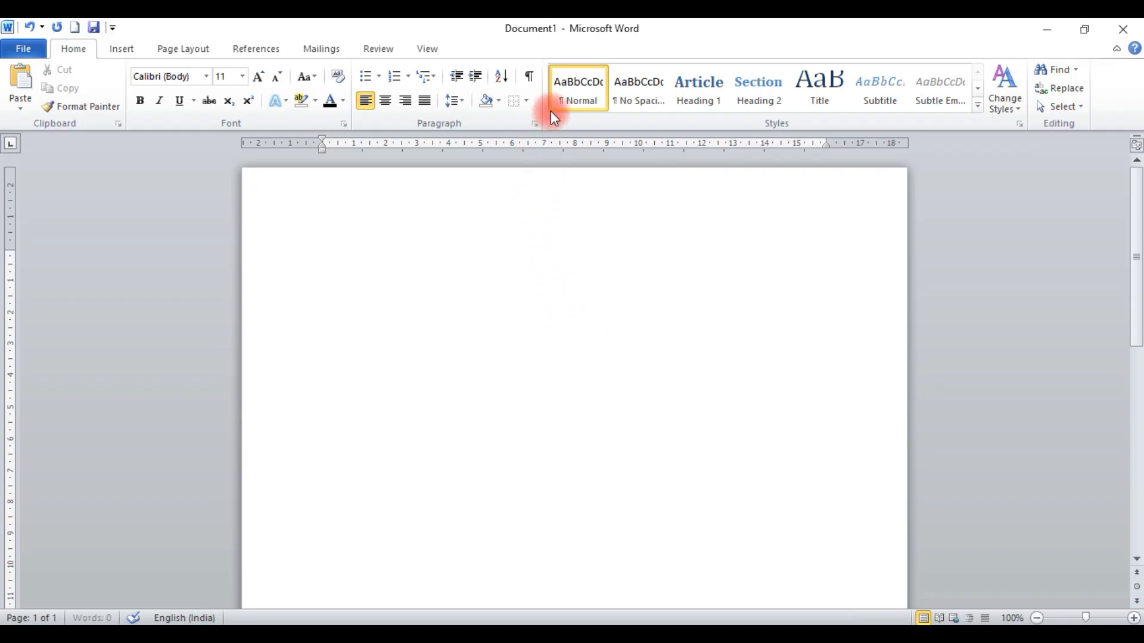
Show and hide the formatting marks for the spaces, tabs and empty paragraphs, and clear this blank content from the page
left_click(531, 77)
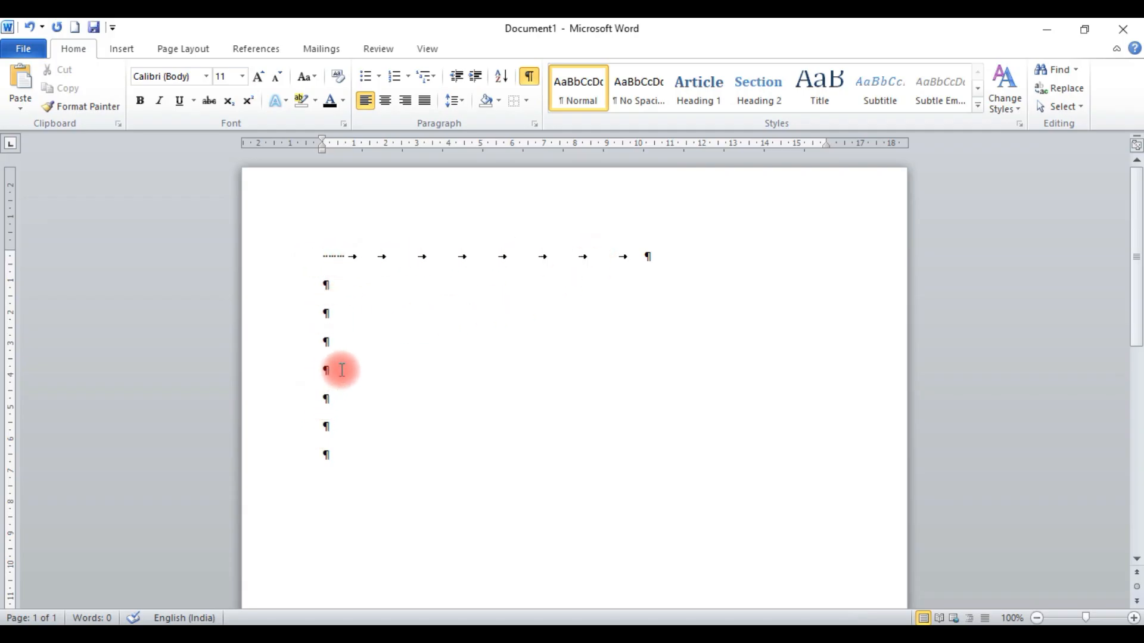
left_click(531, 77)
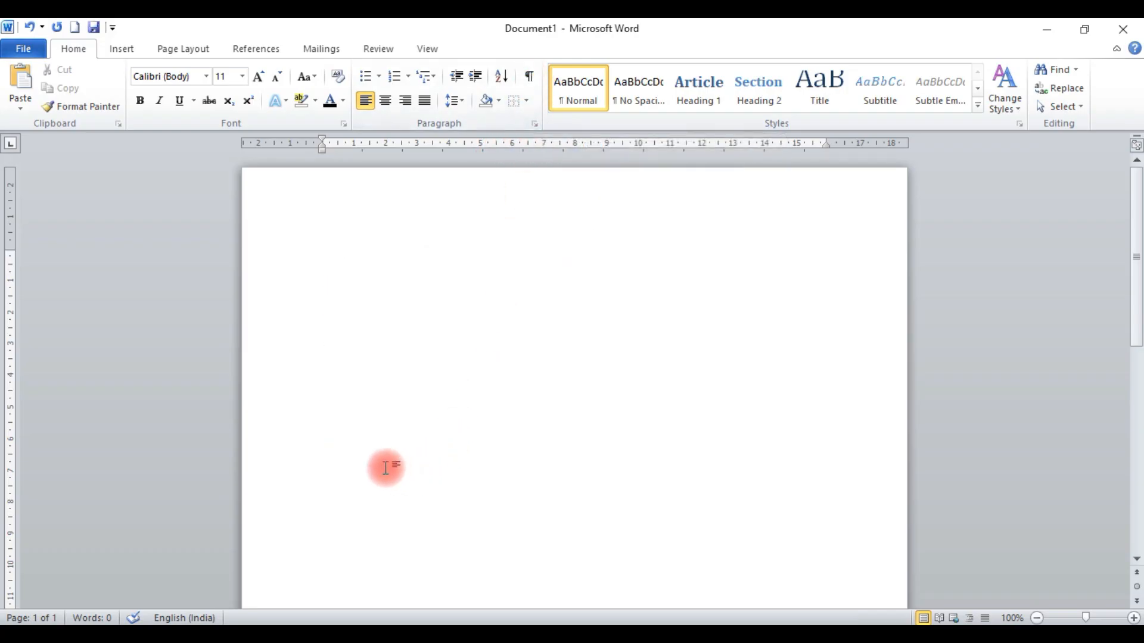
left_click_drag(386, 467, 307, 250)
left_click(324, 250)
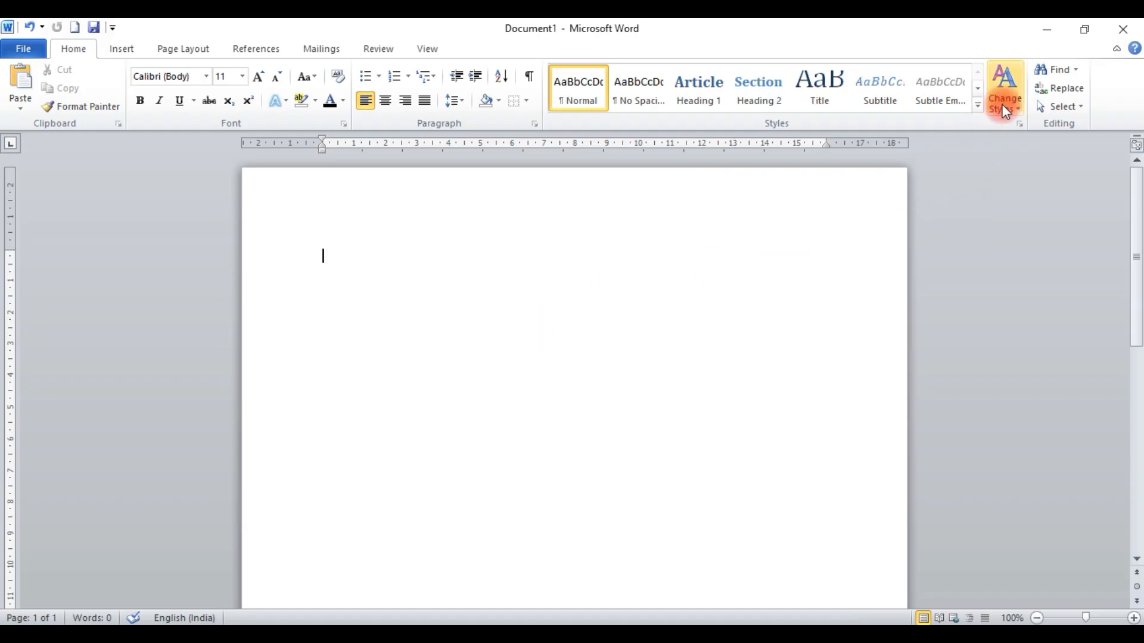
Generate sample paragraphs on the empty page with =rand()
type("=ra")
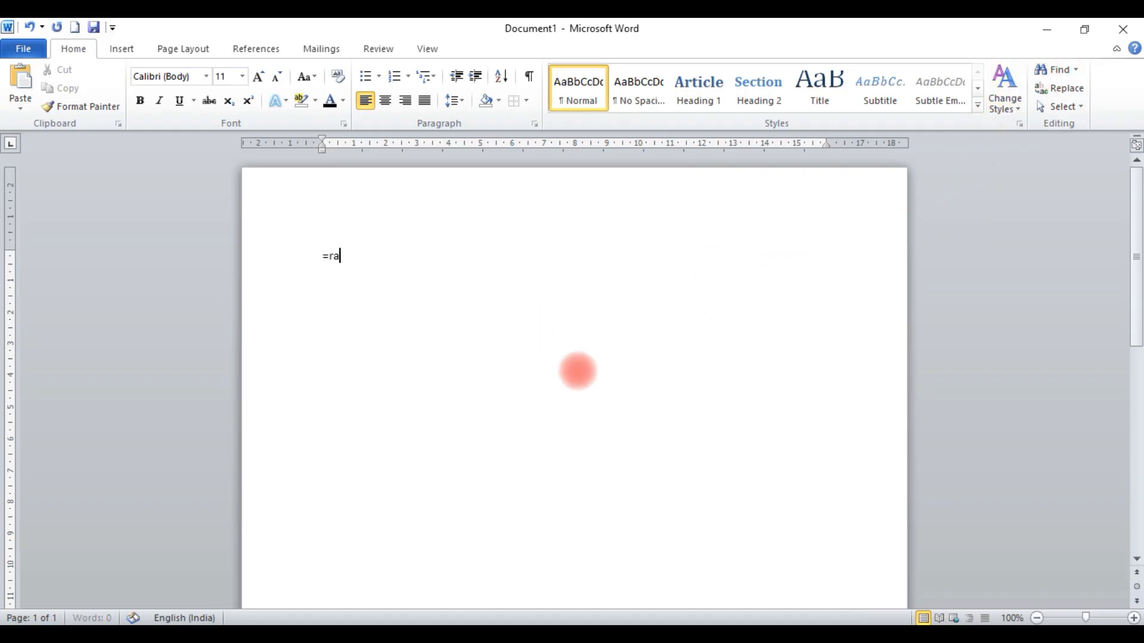
type("nd()")
key("Return")
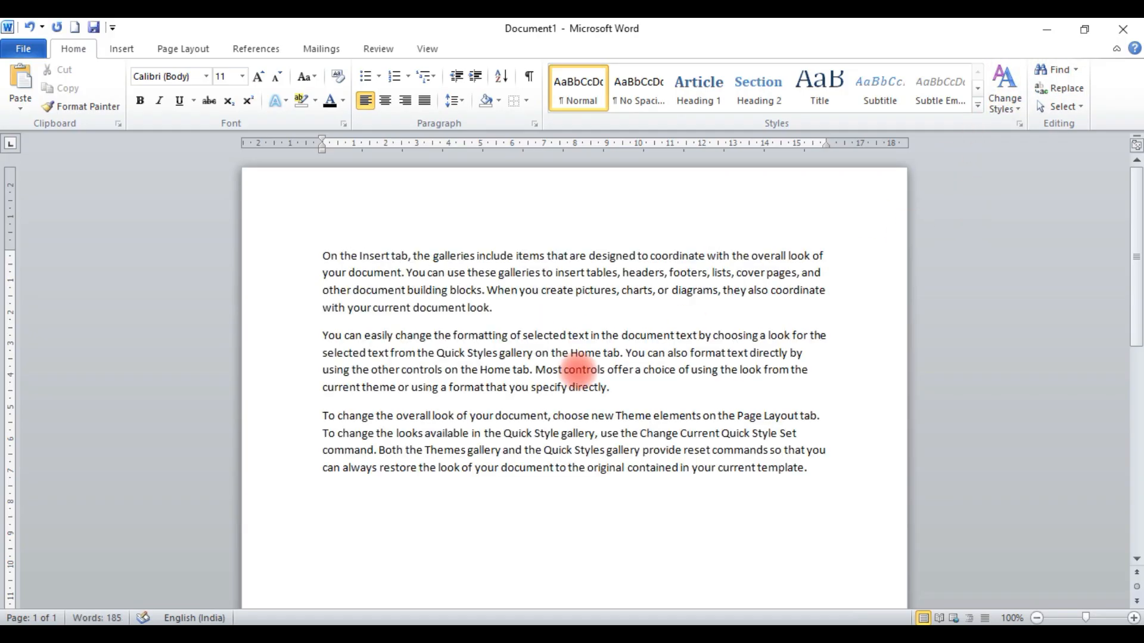
Search the document for "the" and make its first match in the first paragraph bold
left_click(1058, 68)
type("th")
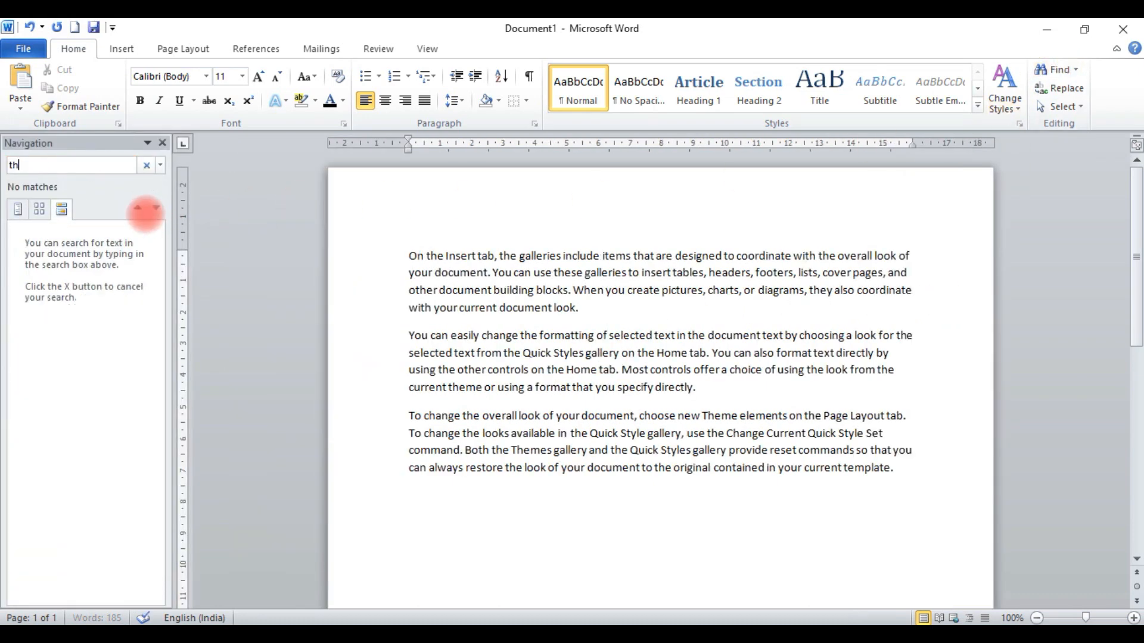
type("e")
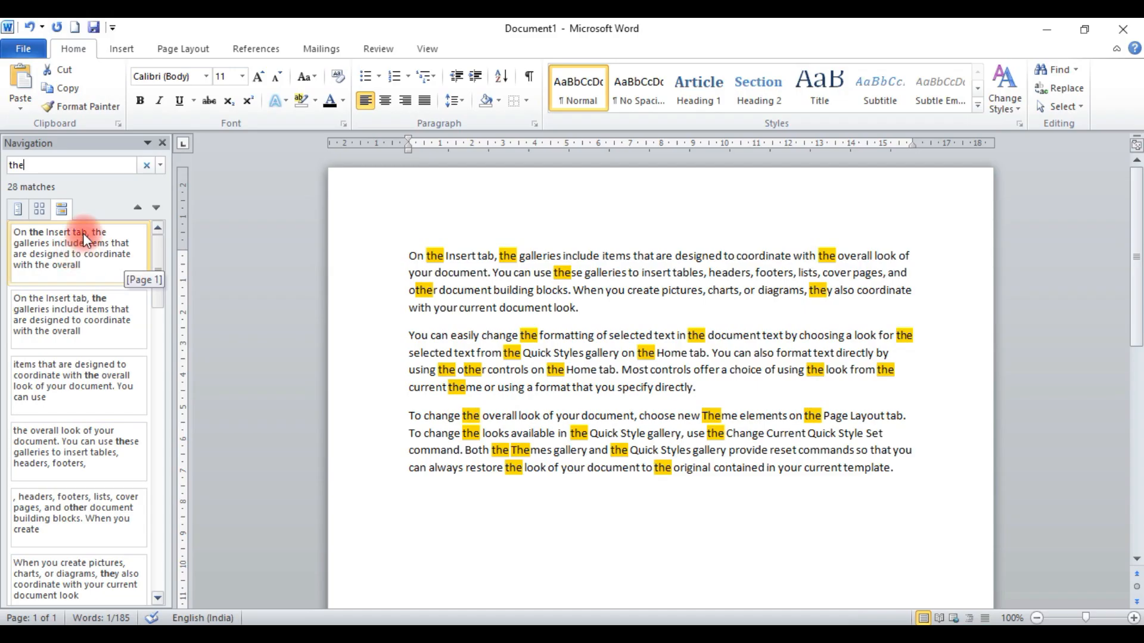
left_click(140, 101)
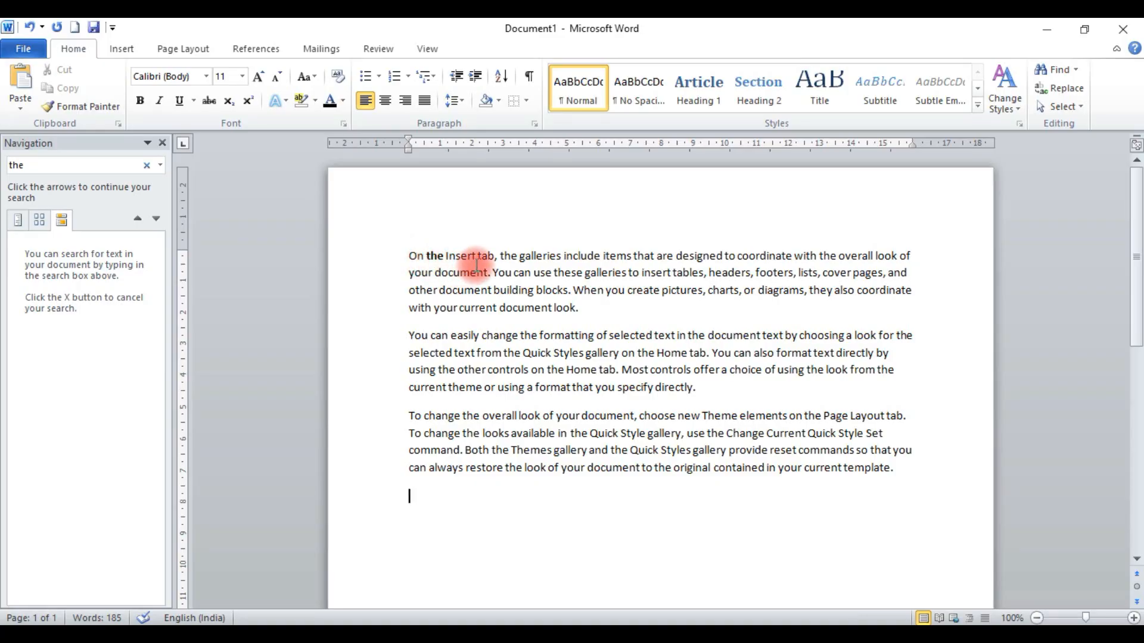
Undo back to the =rand() line, close the search results and generate the sample paragraphs again
key("ctrl+z")
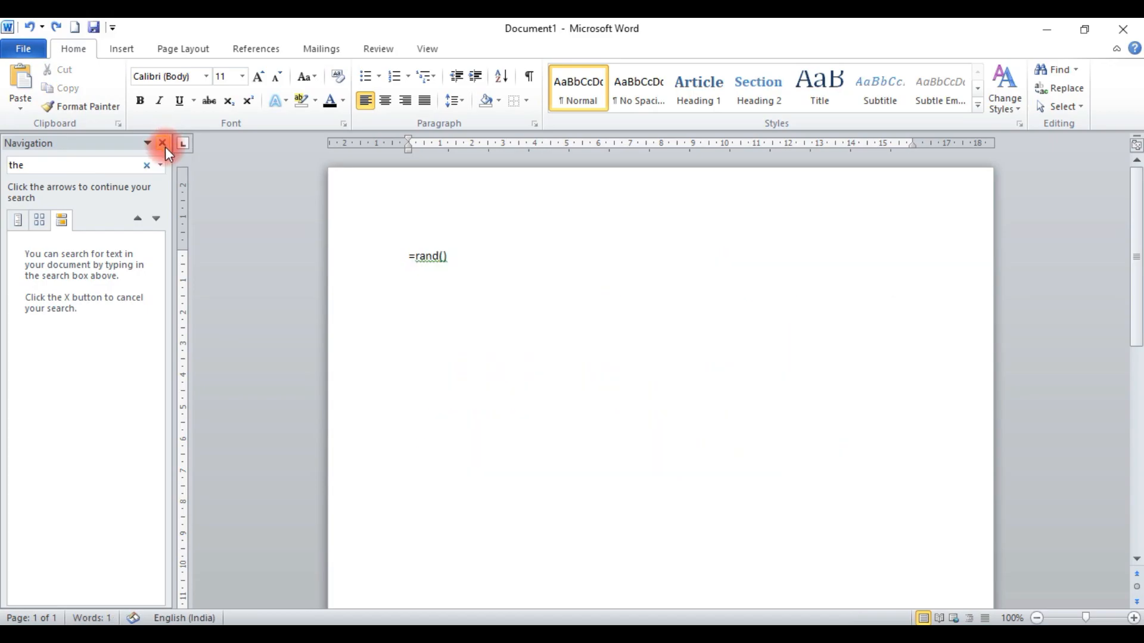
left_click(460, 251)
left_click(162, 143)
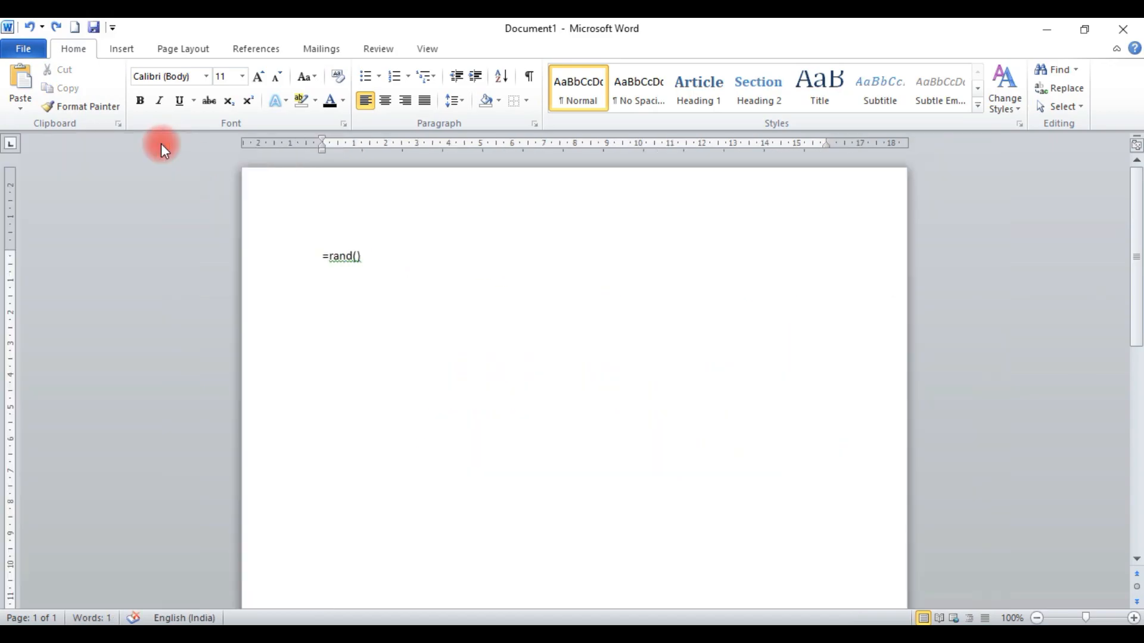
key("Return")
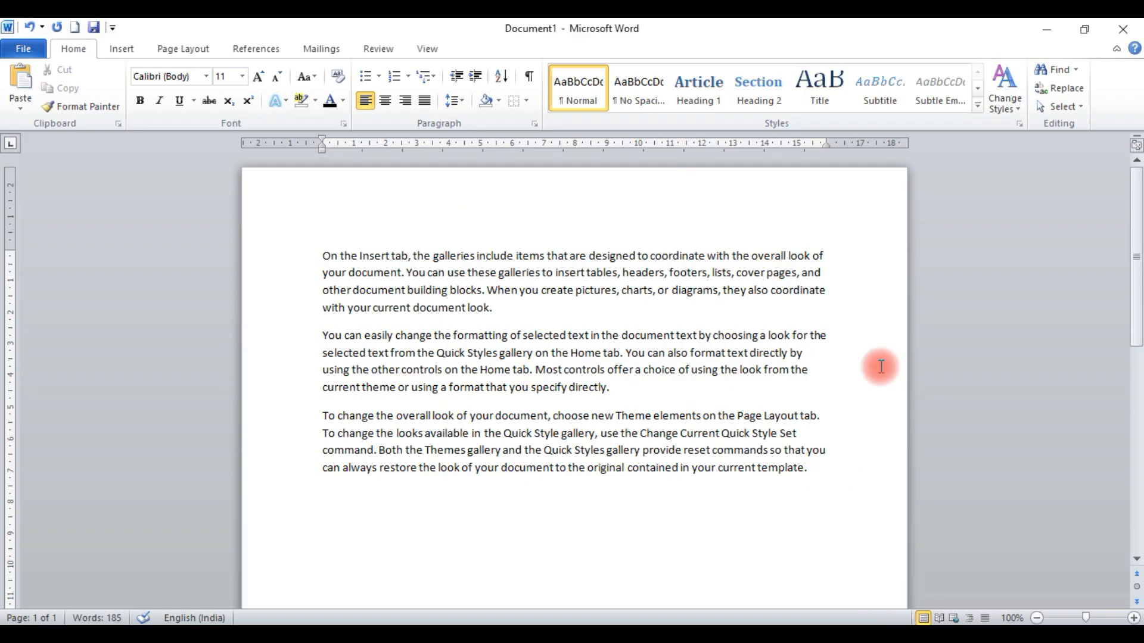
Find "the" in the document, go through its first six matches and close the search results
left_click(1055, 70)
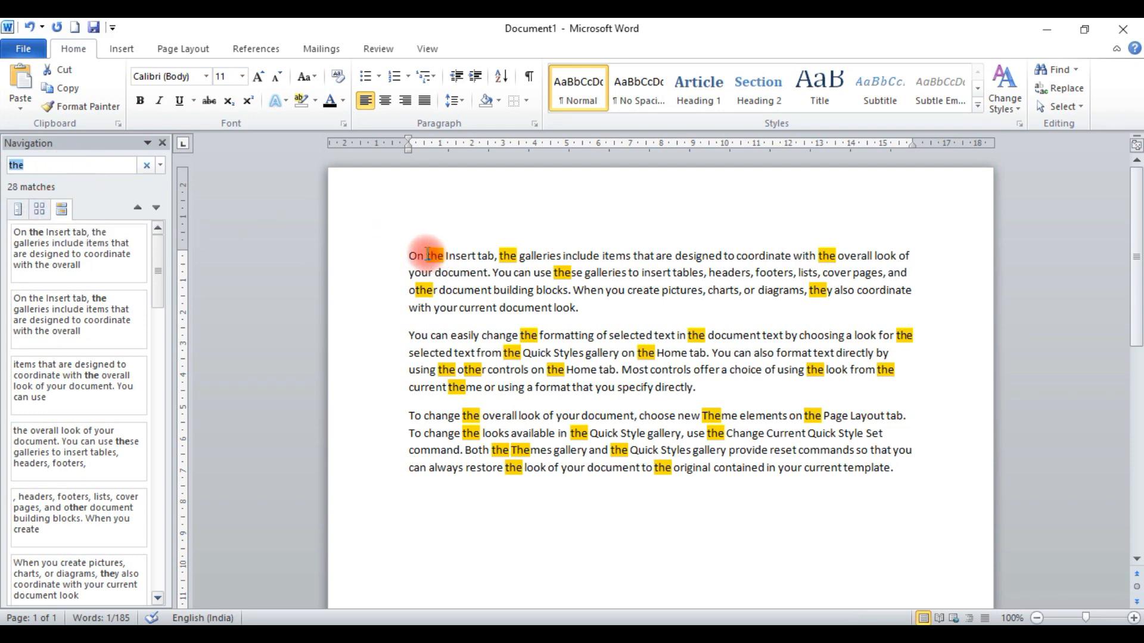
left_click(83, 304)
left_click(88, 396)
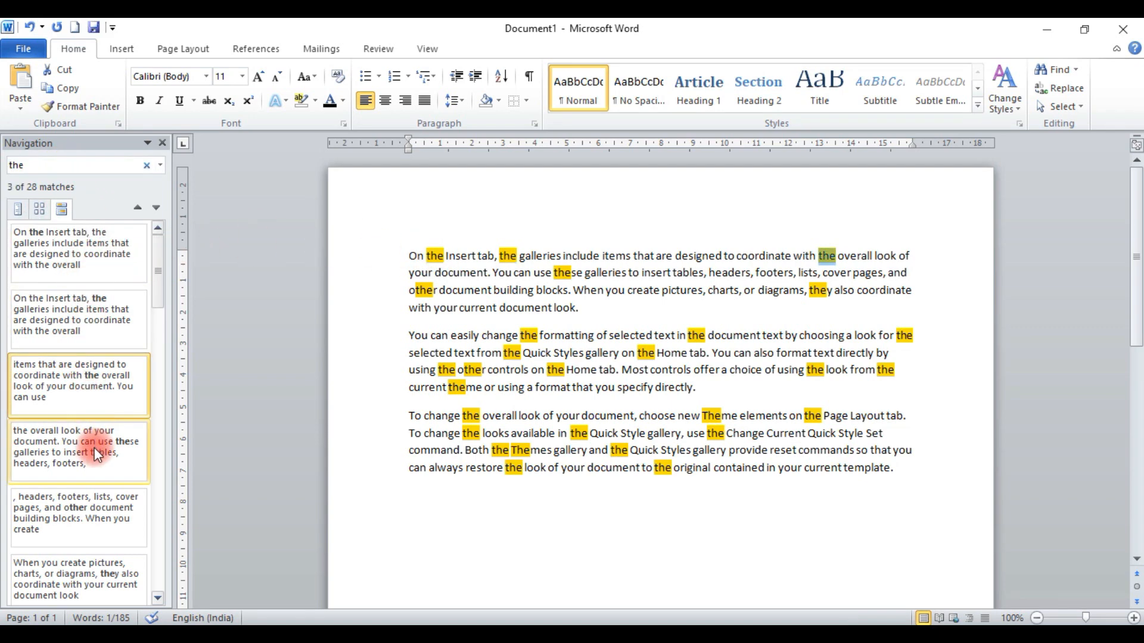
left_click(94, 448)
left_click(88, 531)
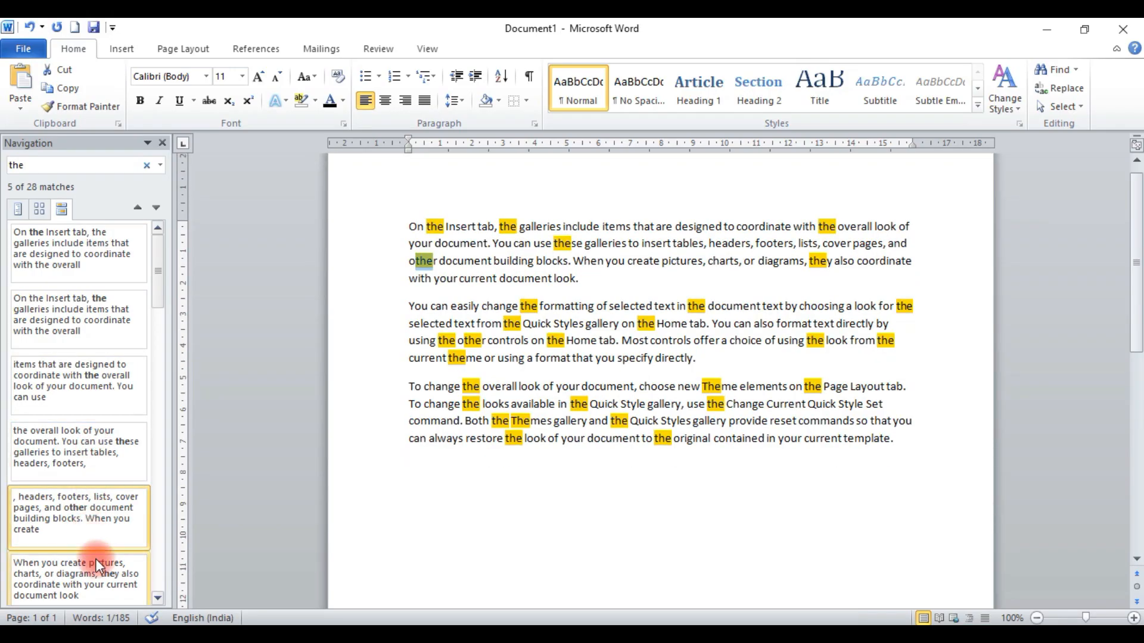
left_click(95, 559)
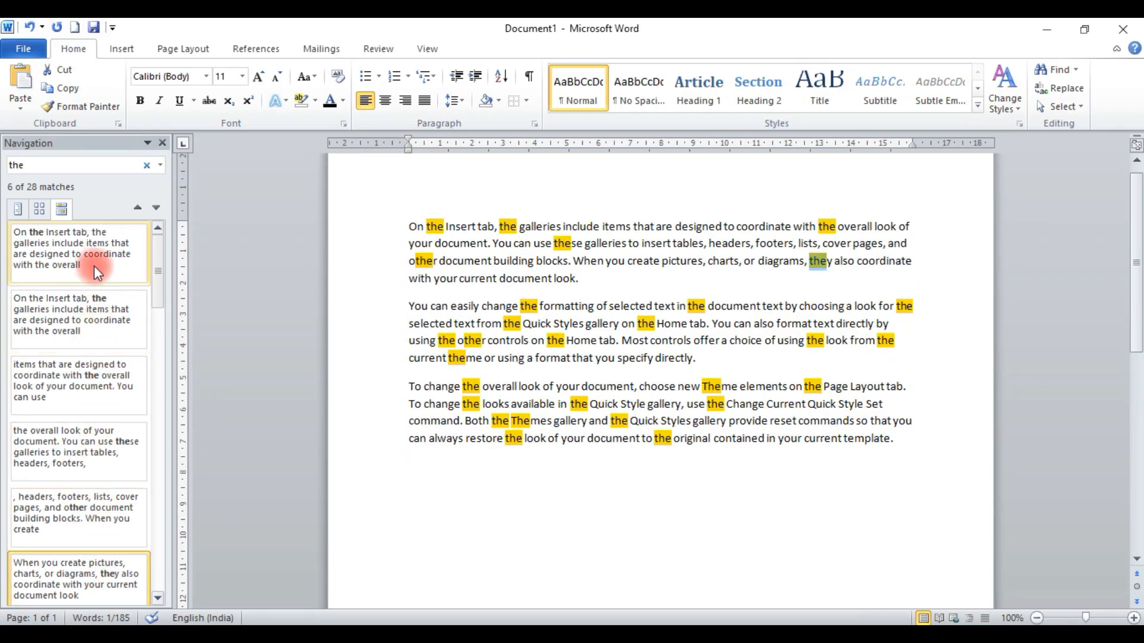
left_click(94, 267)
left_click(99, 368)
left_click(105, 435)
left_click(110, 527)
left_click(116, 577)
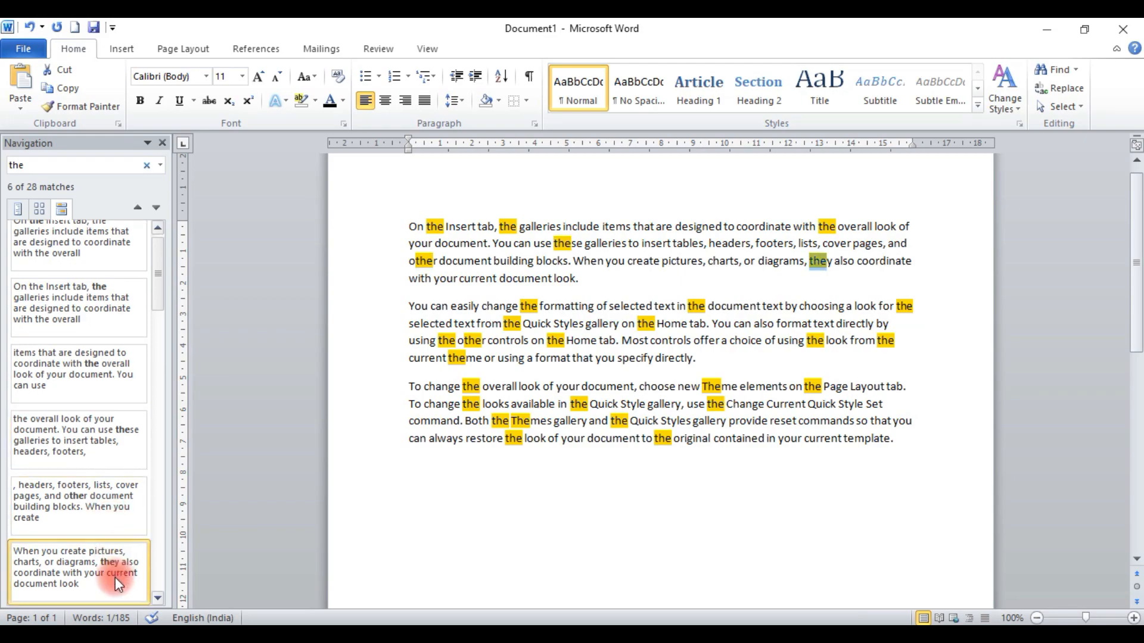
scroll(120, 416, "up", 1)
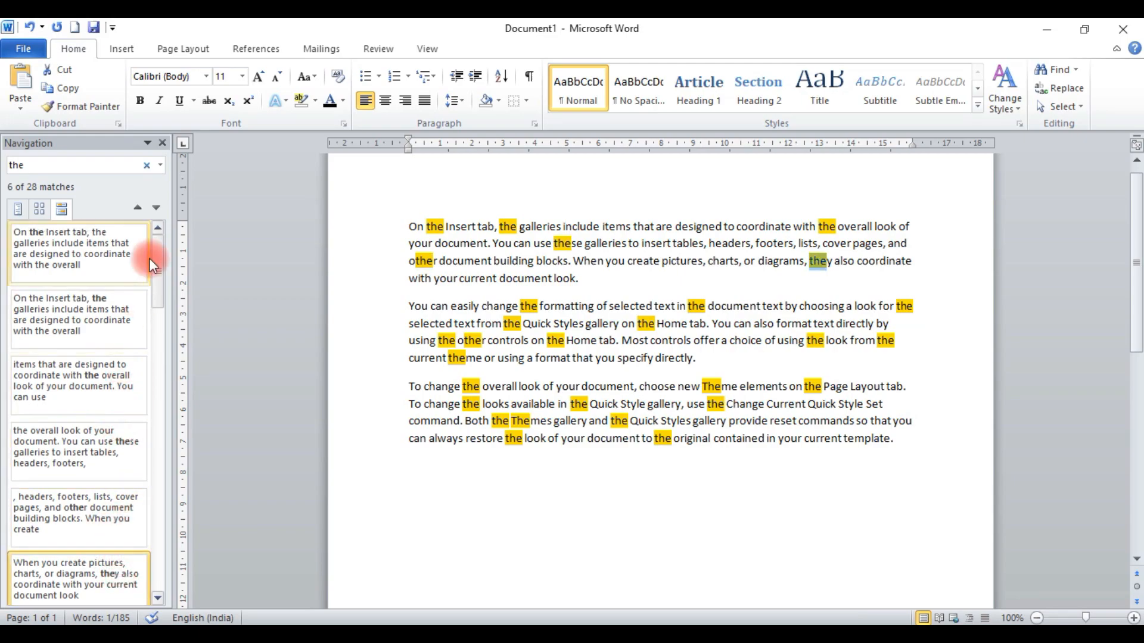
left_click(162, 146)
left_click(591, 261)
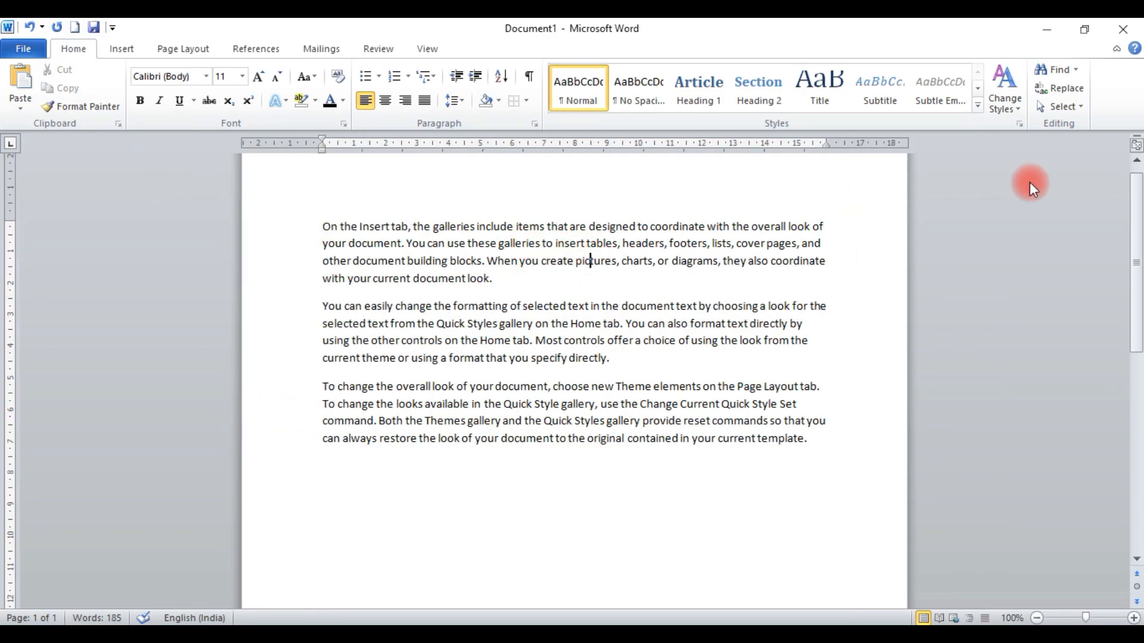
Search the document for "insert", go through its matches and close the search results
left_click(1067, 71)
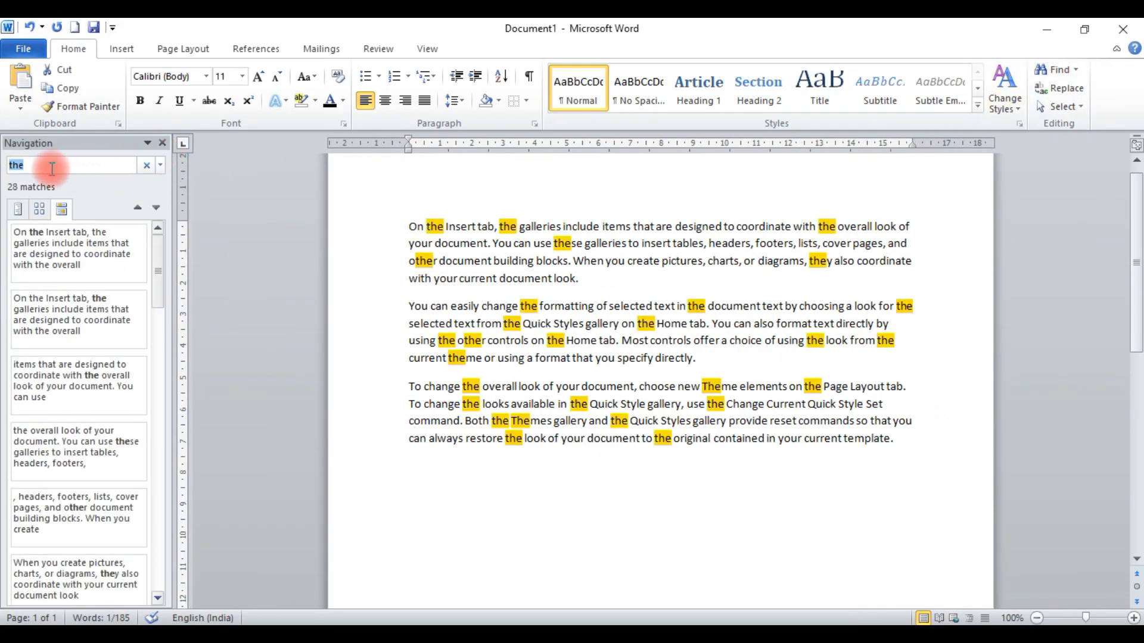
key("BackSpace")
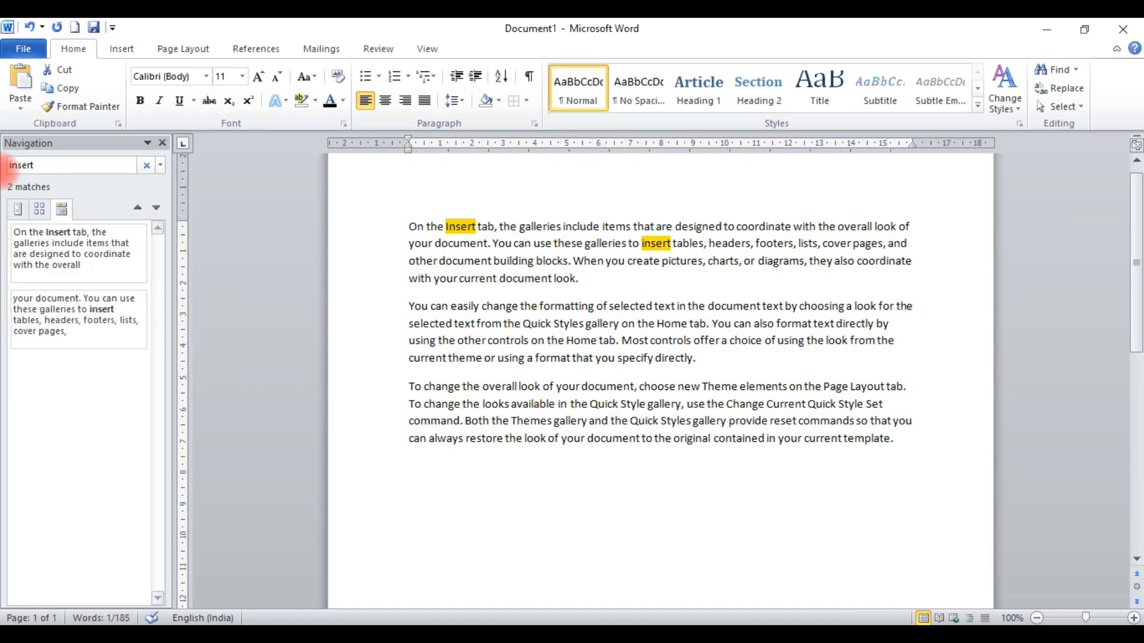
left_click(65, 263)
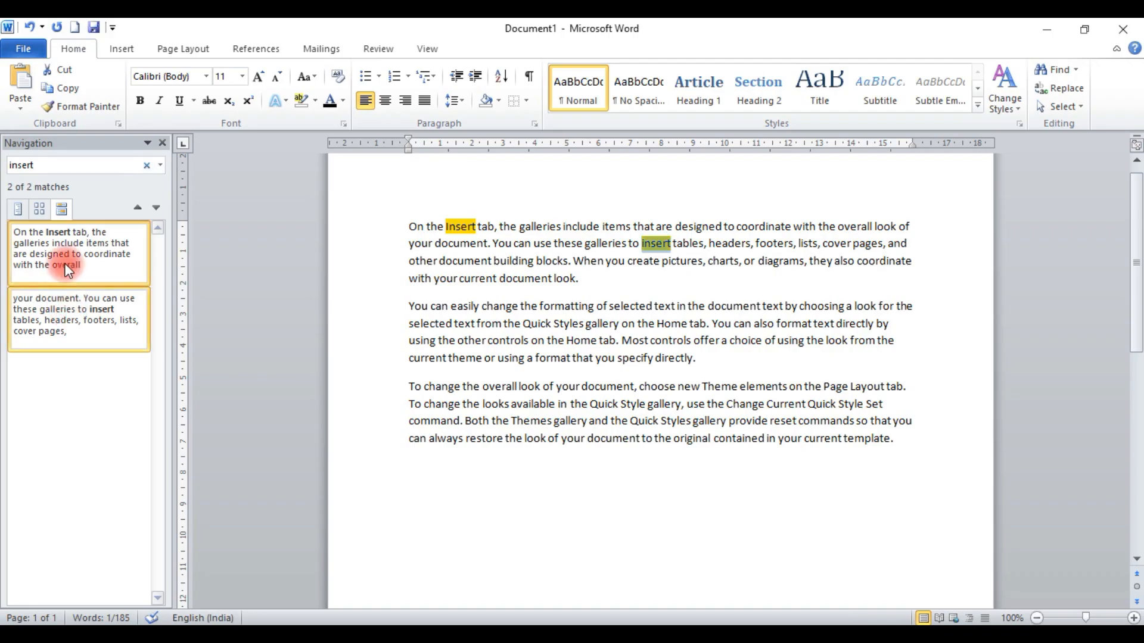
left_click(162, 143)
left_click(501, 226)
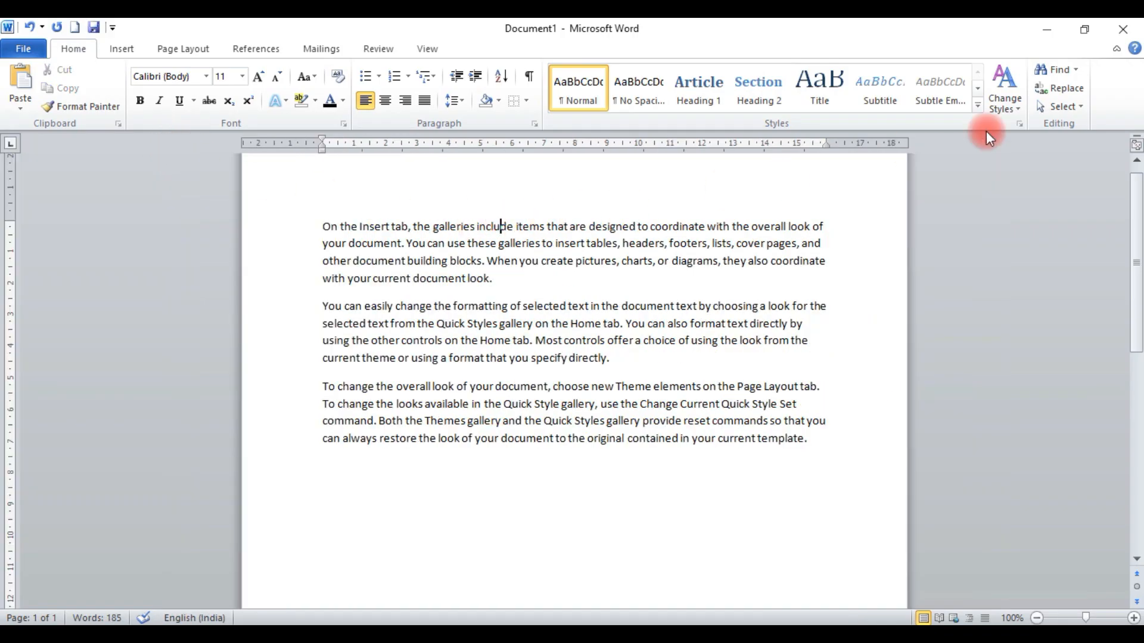
Replace all occurrences of "on" in the document with a sample first name
left_click(1068, 88)
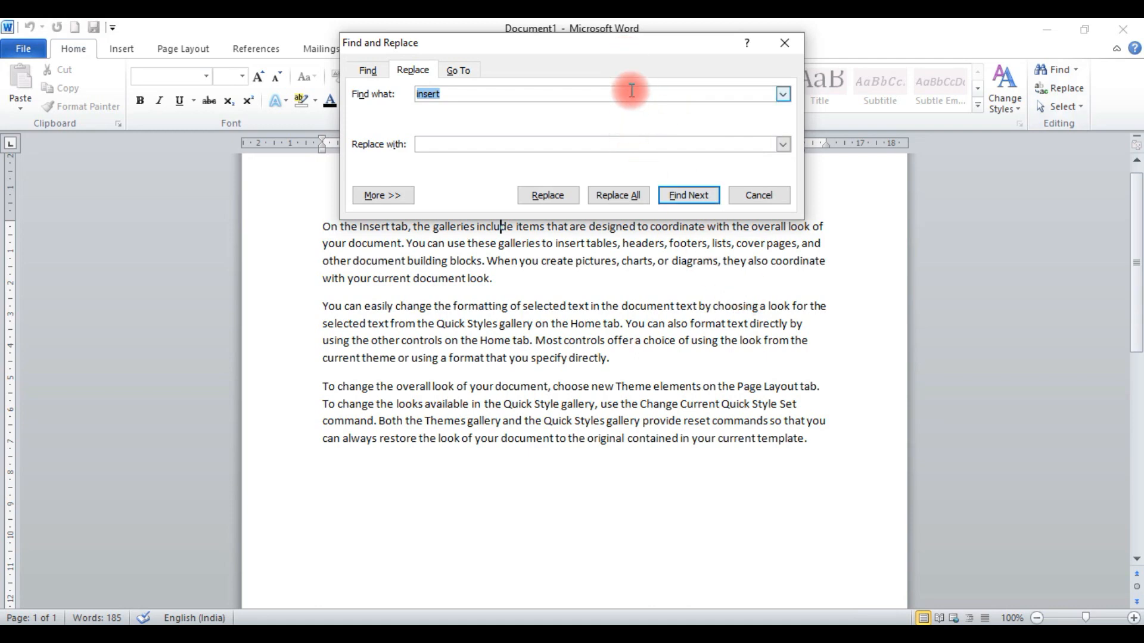
left_click_drag(641, 49, 677, 278)
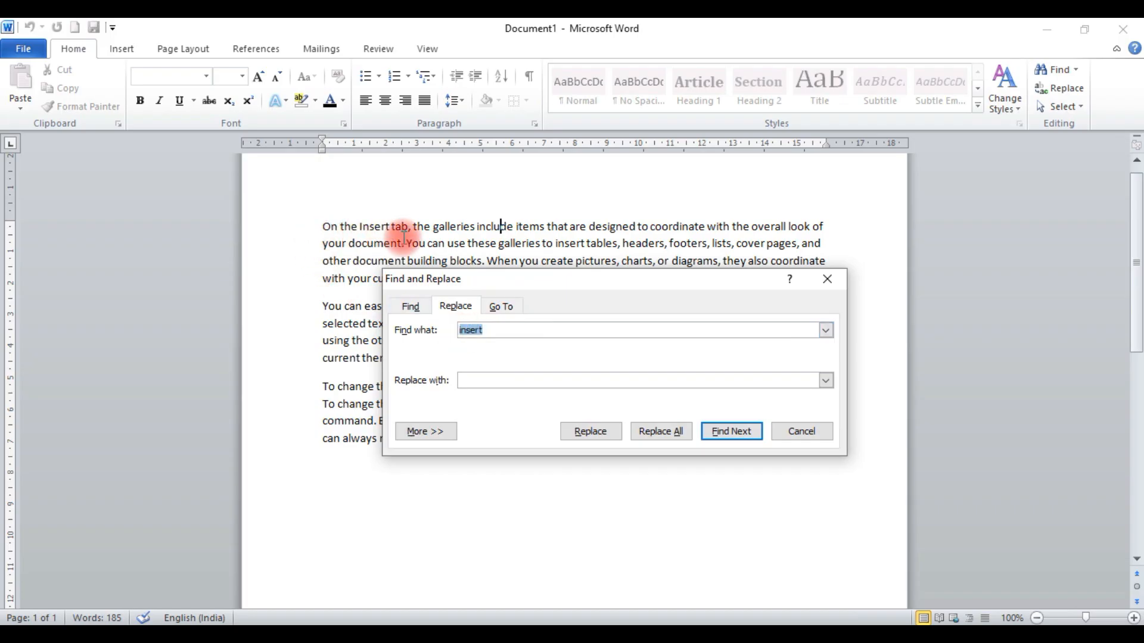
left_click_drag(503, 330, 431, 331)
key("BackSpace")
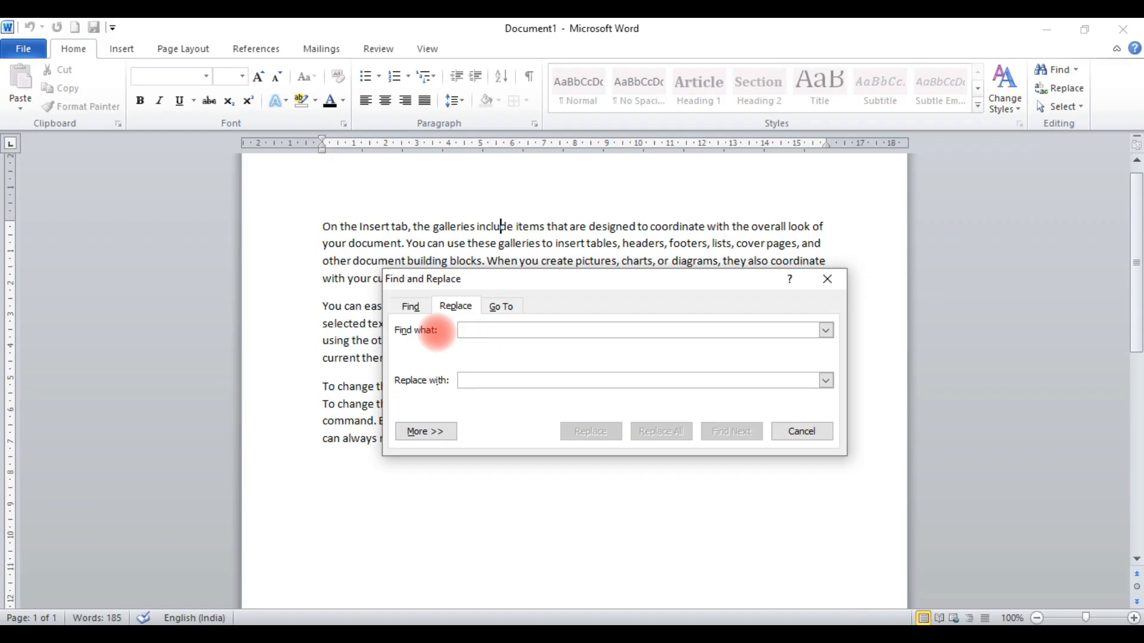
type("on")
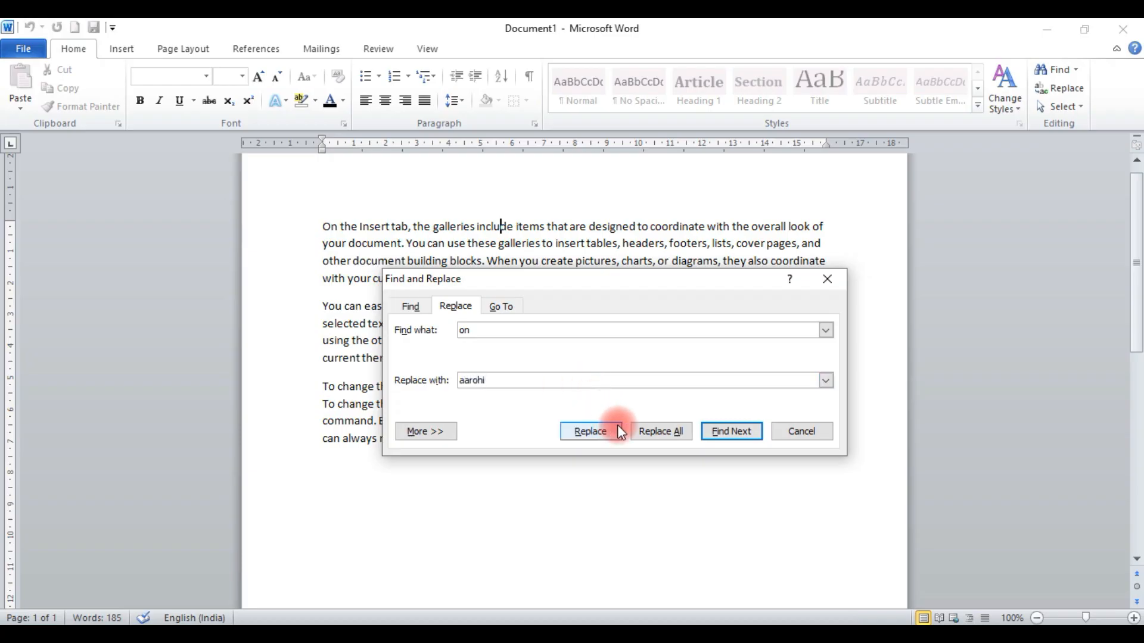
left_click(658, 430)
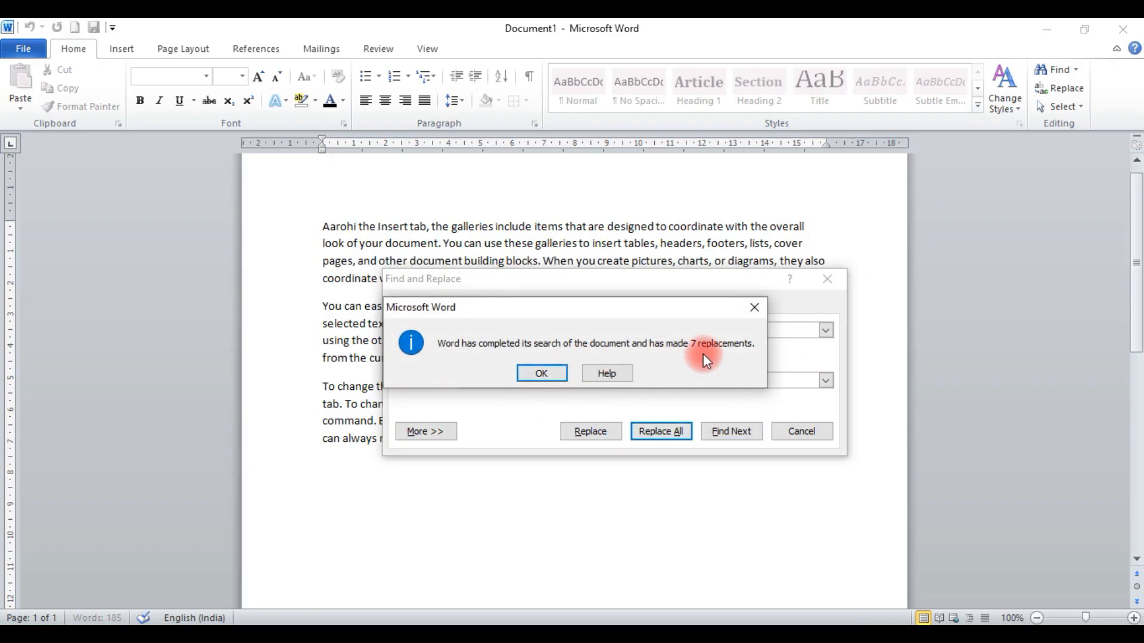
left_click(549, 371)
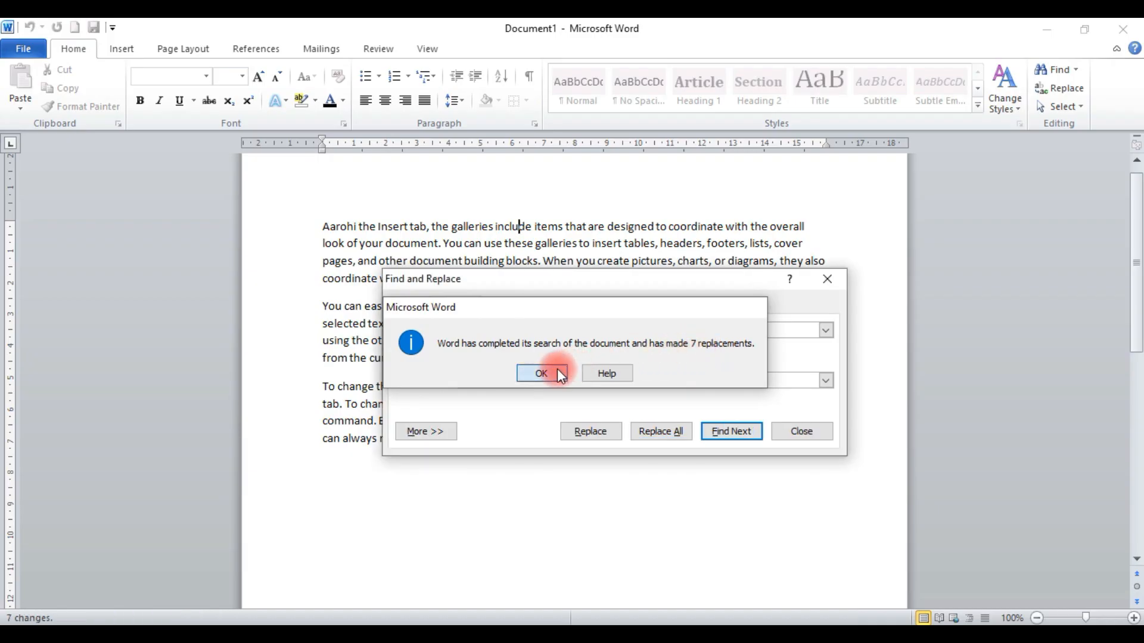
left_click_drag(563, 287, 523, 365)
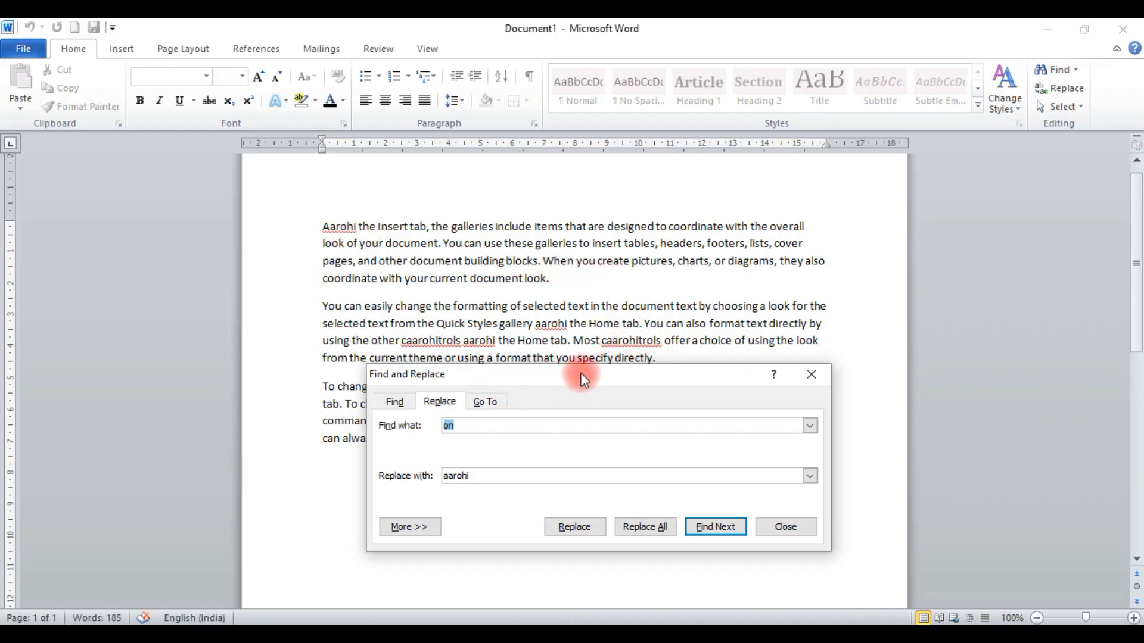
Replace all occurrences of the sample first name with "on" and close Find and Replace
left_click_drag(580, 373, 743, 261)
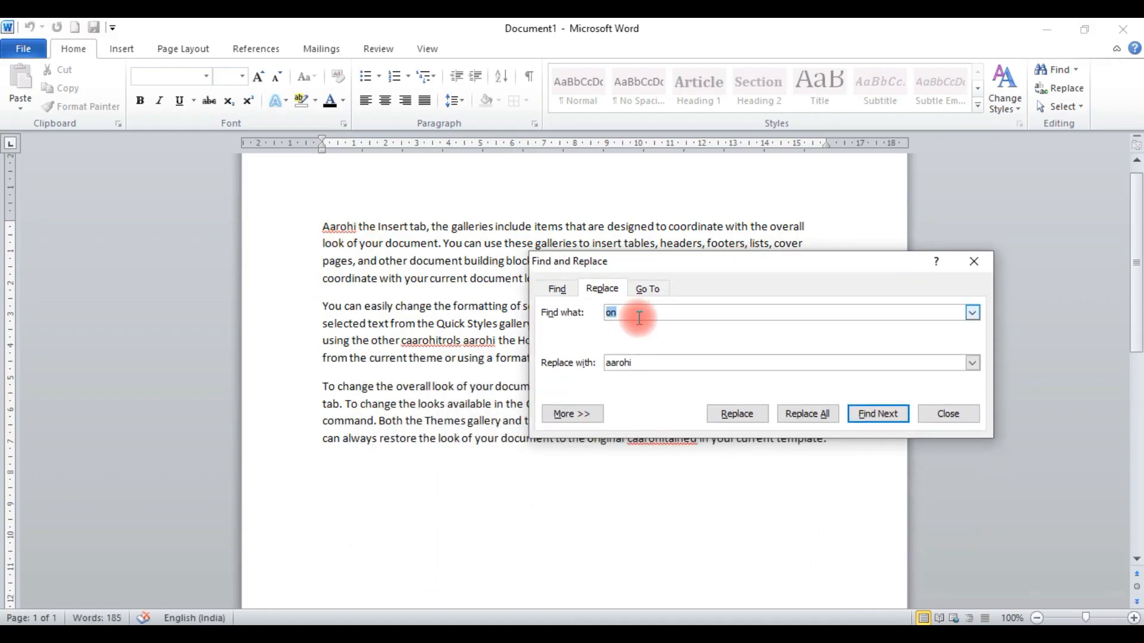
left_click_drag(637, 315, 569, 313)
key("BackSpace")
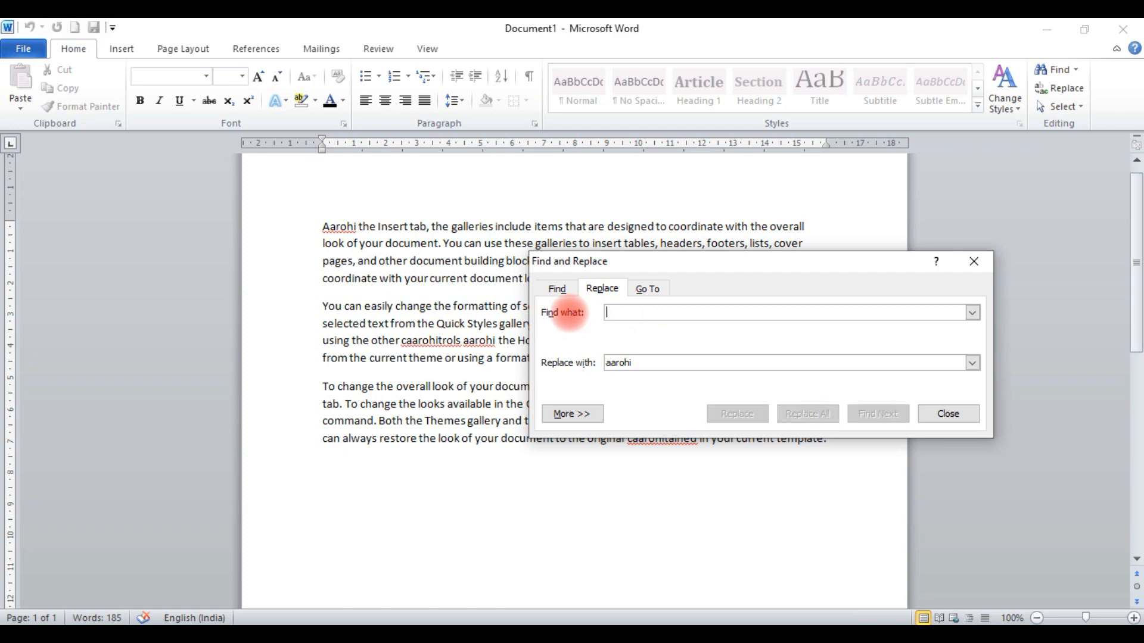
type("aa")
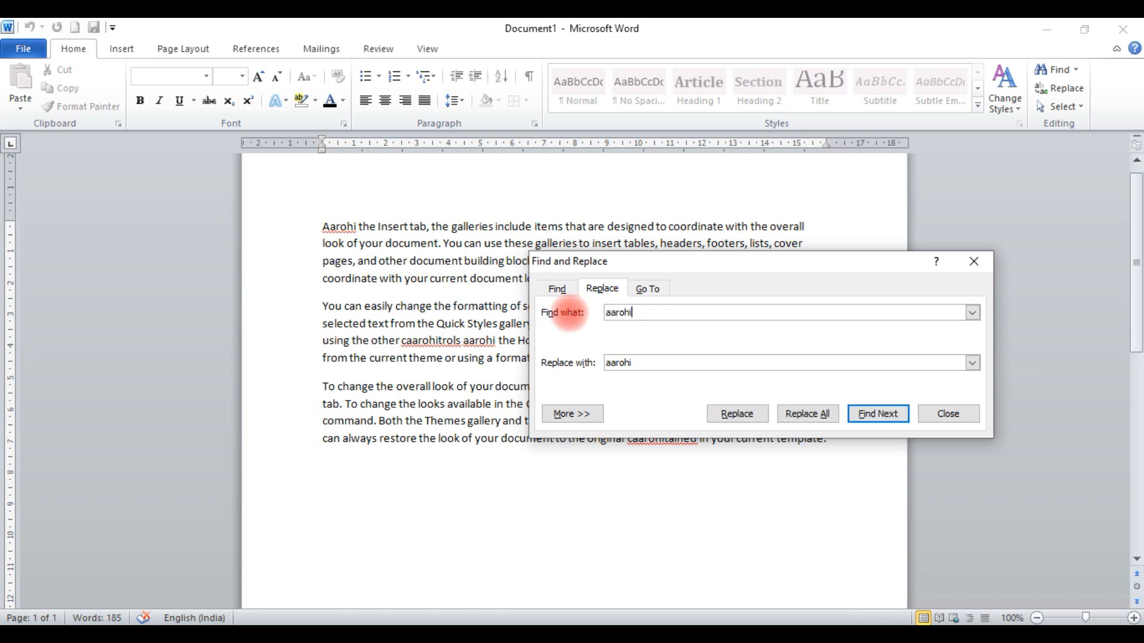
type("rohi")
key("Tab")
type("on")
left_click(802, 413)
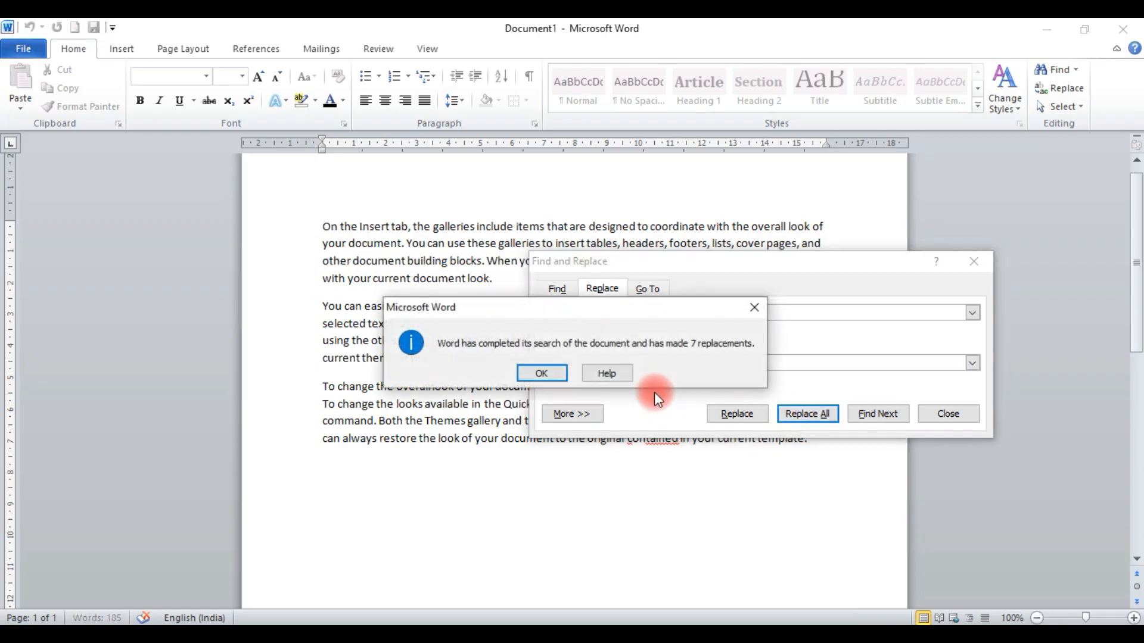
left_click(543, 375)
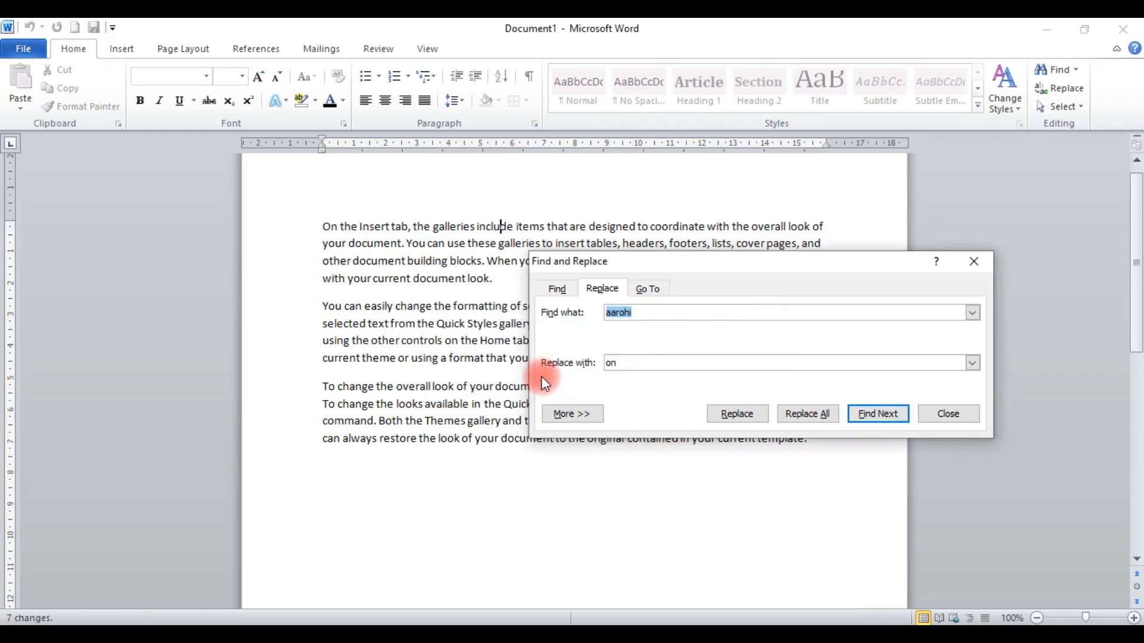
left_click(946, 422)
Set up replacing "on" with the sample first name and replace only the match before "the Home tab" in the second paragraph's second line
left_click(1059, 88)
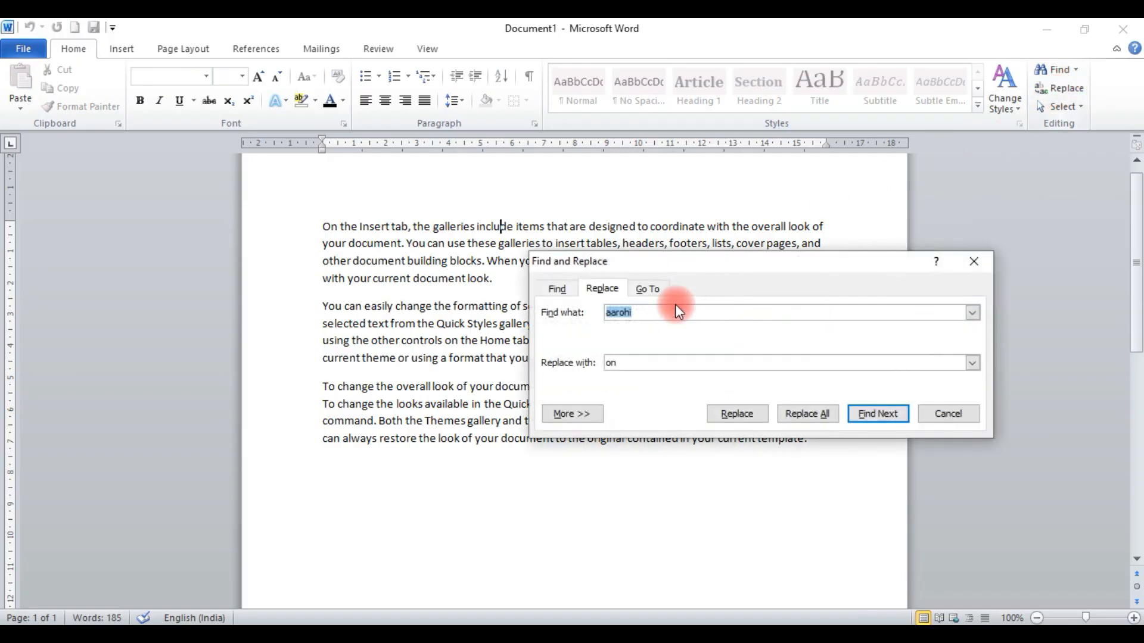
type("ohi")
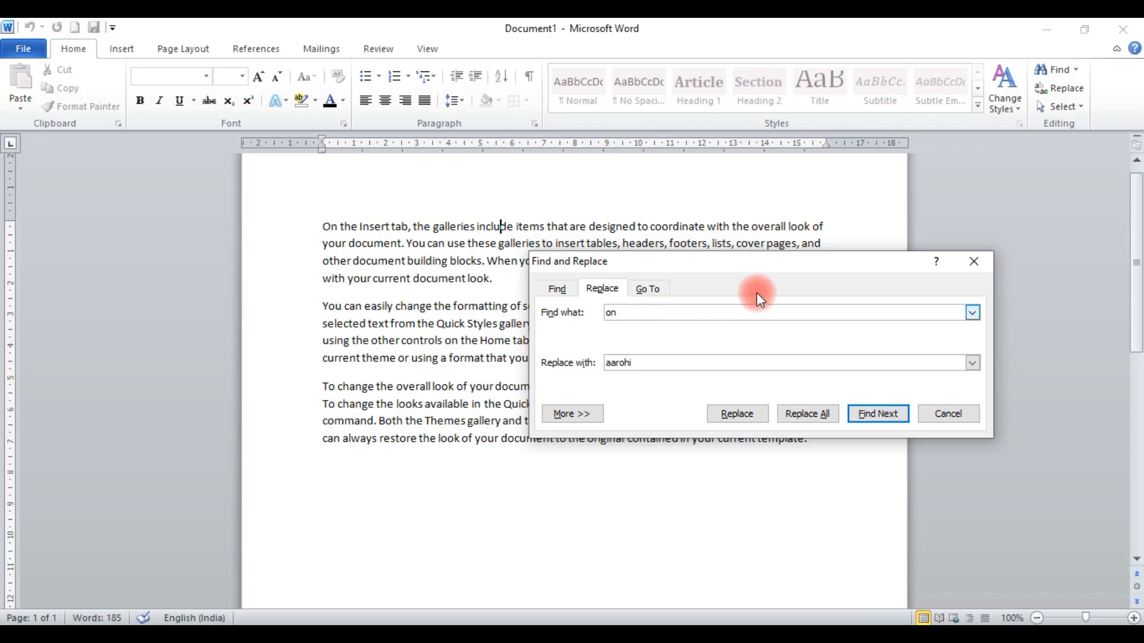
key("Return")
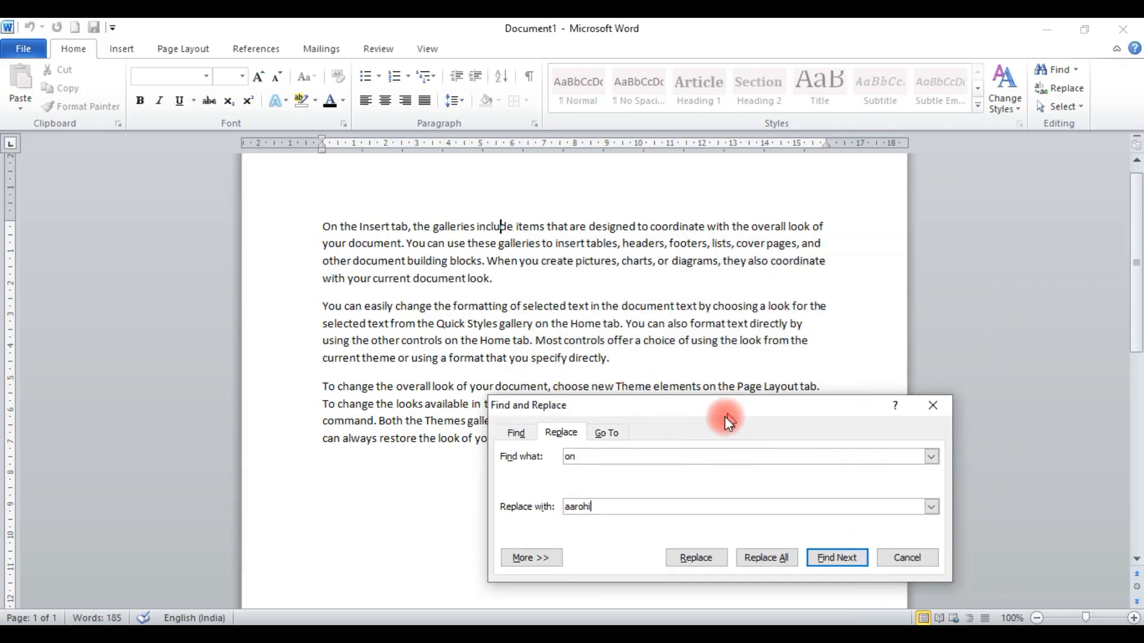
left_click(766, 503)
left_click(768, 501)
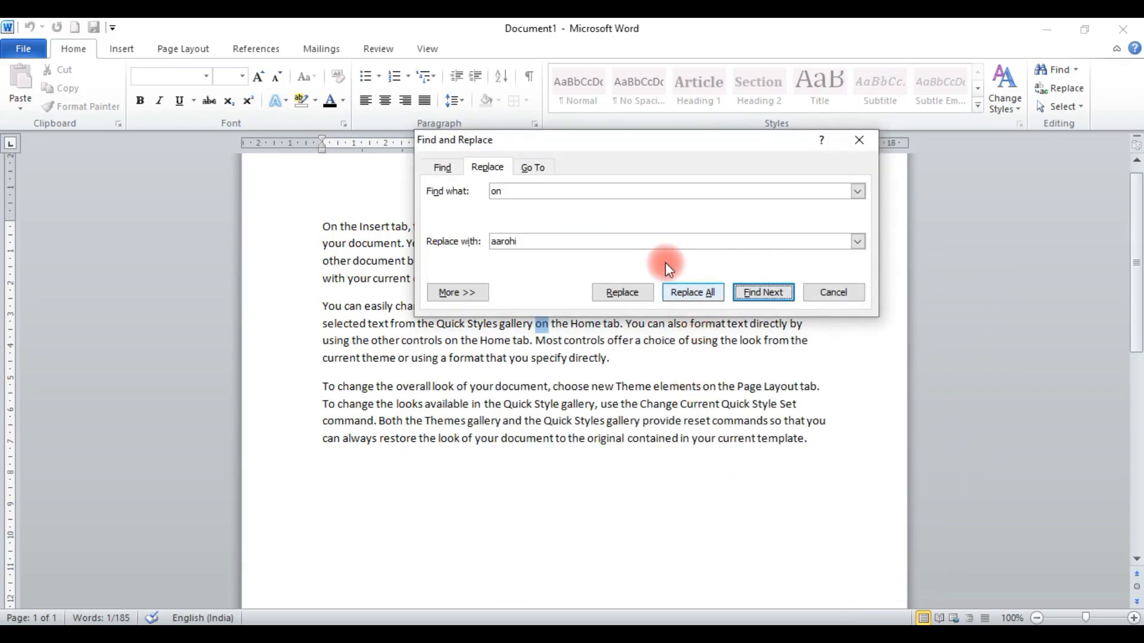
left_click_drag(657, 150, 811, 102)
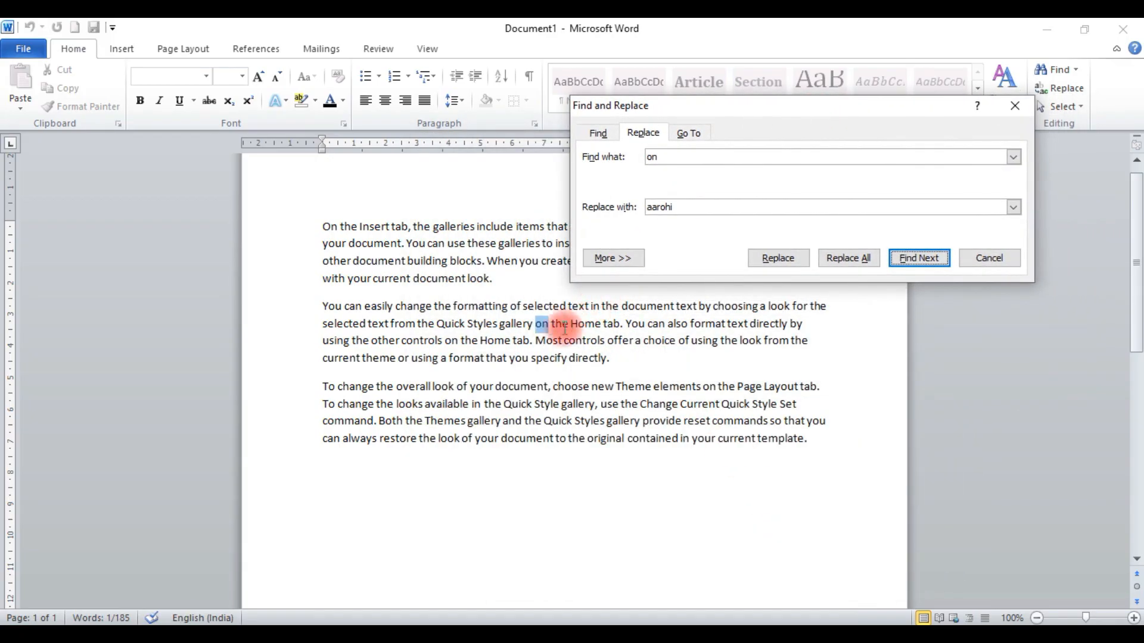
left_click(780, 259)
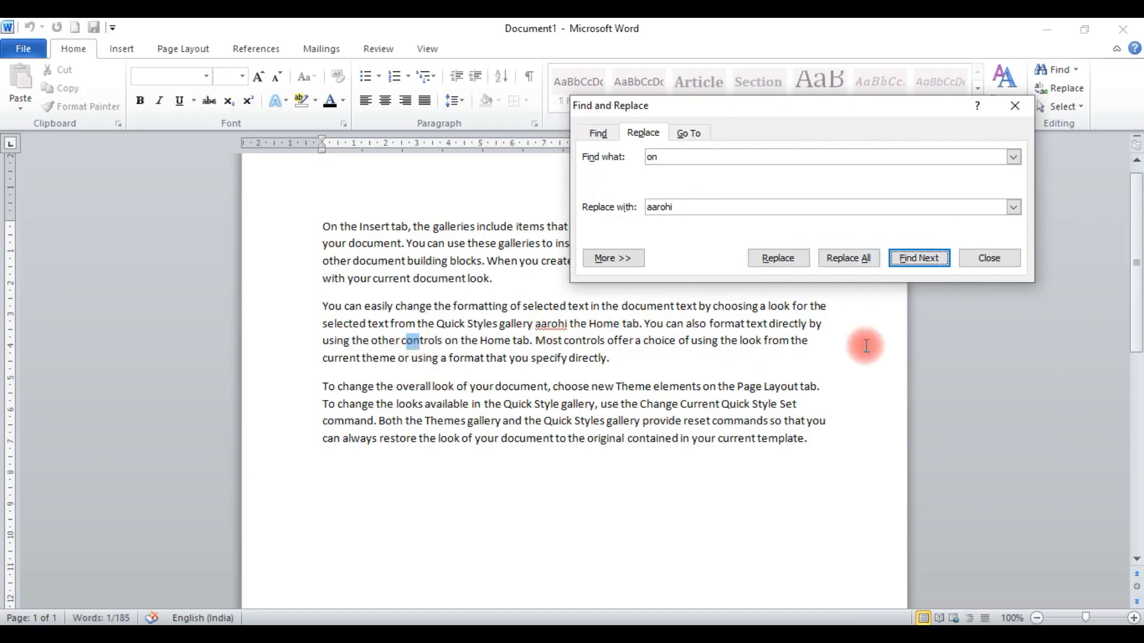
Skip the following matches, replace only the "on" before "the Page Layout tab" with the sample name, and close Find and Replace
left_click(913, 258)
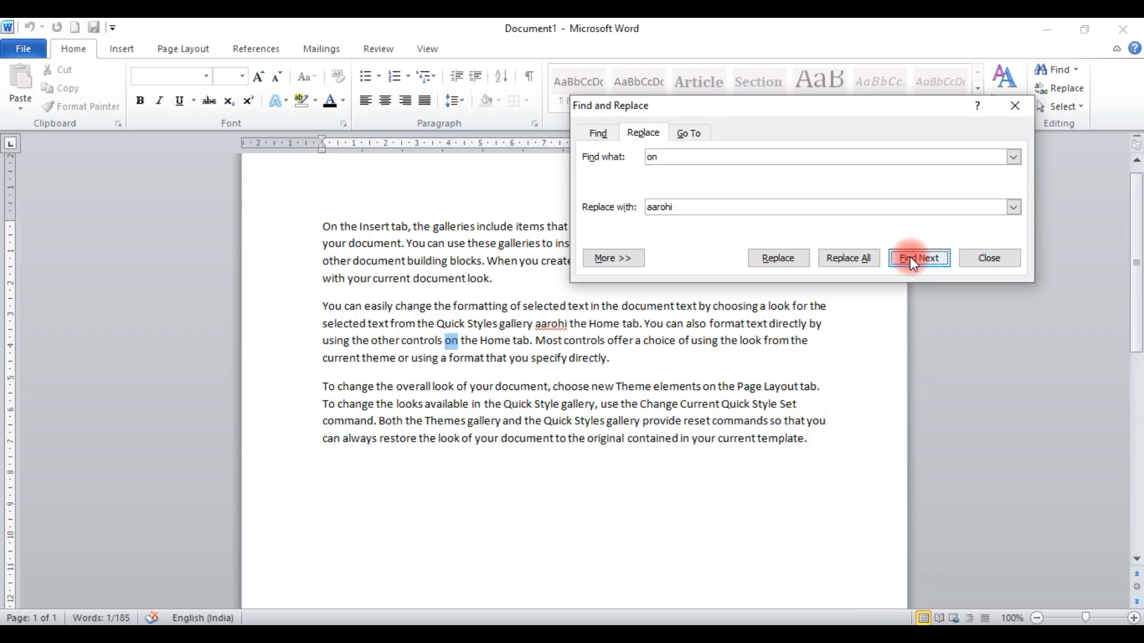
left_click(912, 258)
left_click(909, 257)
left_click(793, 260)
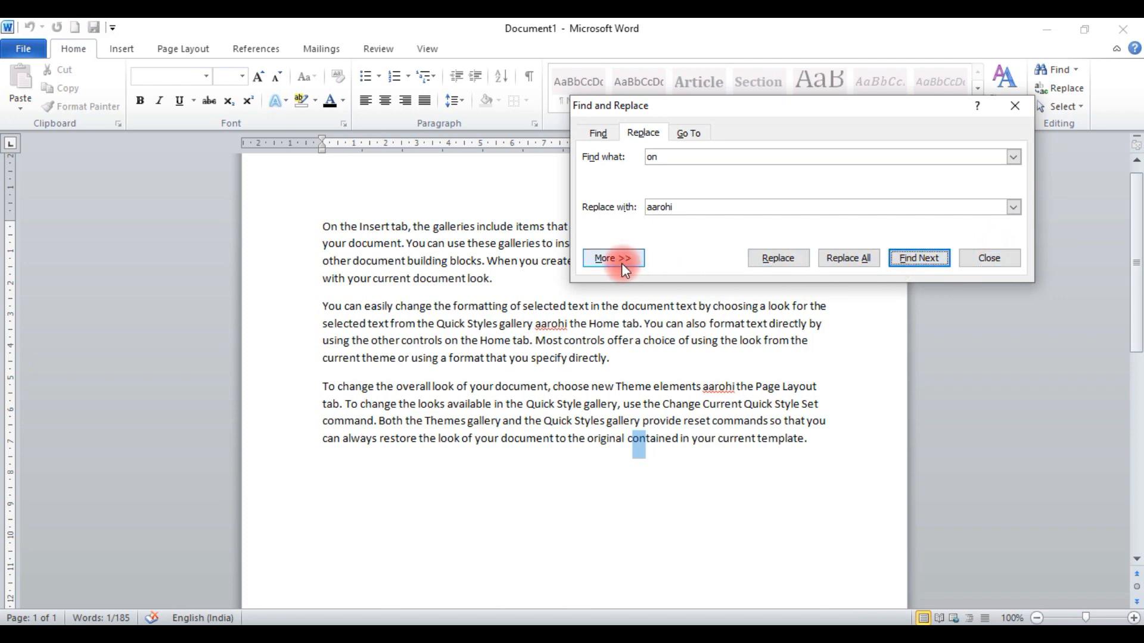
left_click(986, 256)
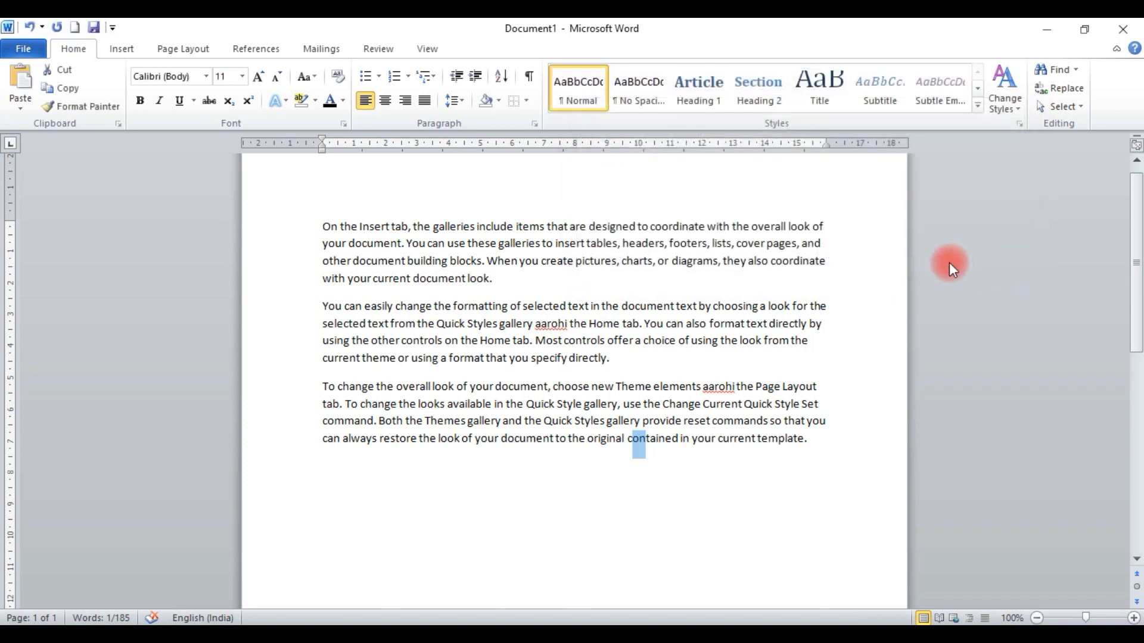
Set up a search for "you" in Find and Replace, limited to whole words only
left_click(1059, 88)
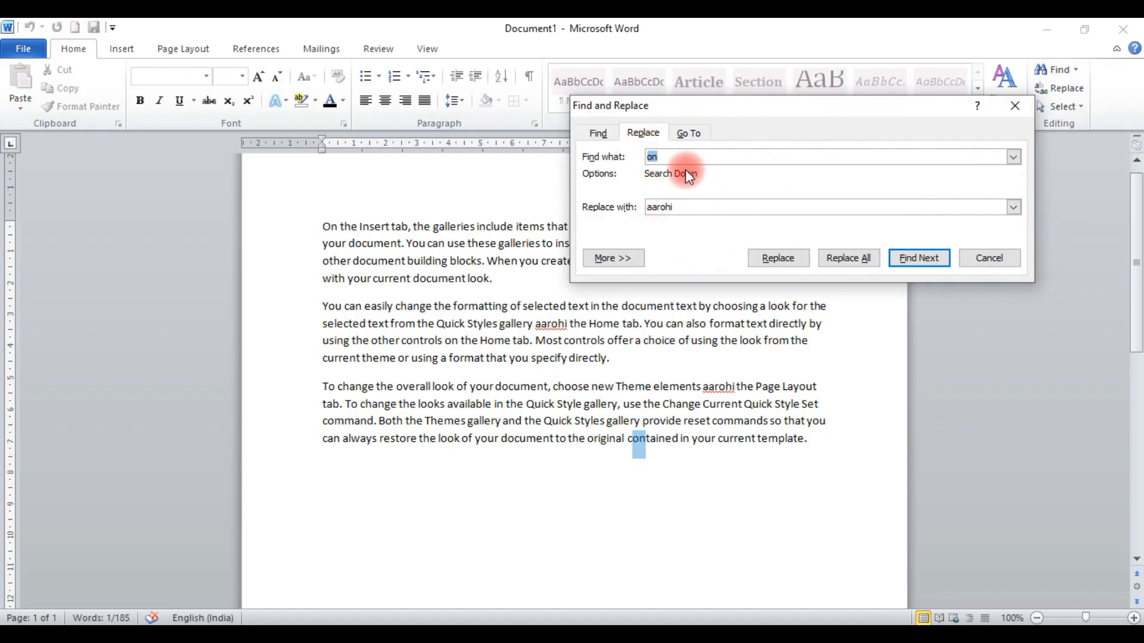
left_click(599, 133)
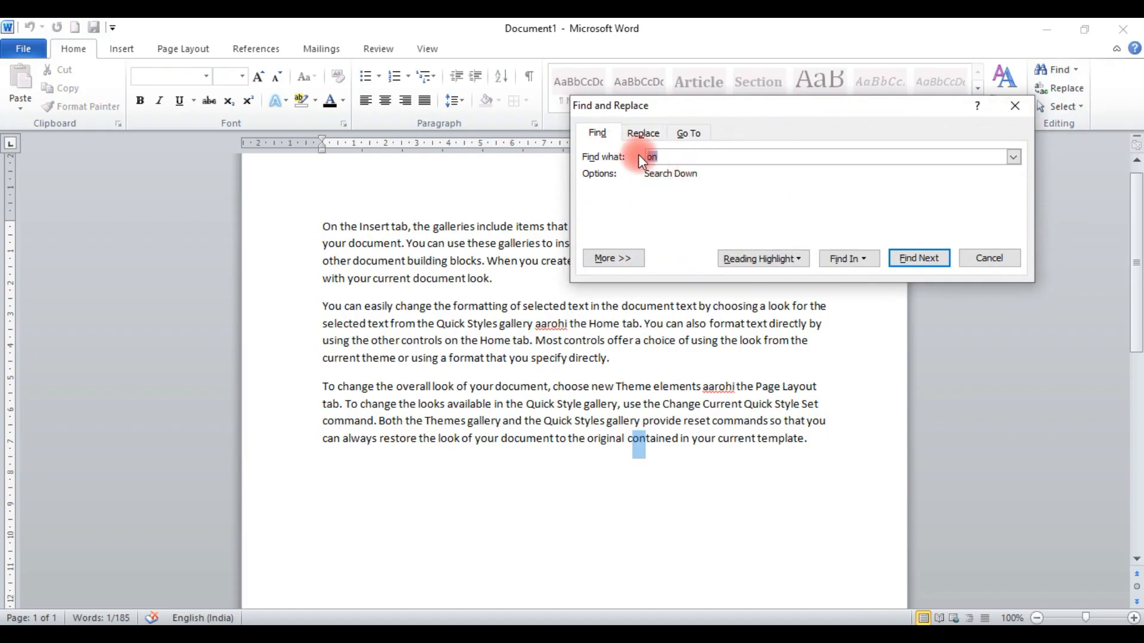
key("BackSpace")
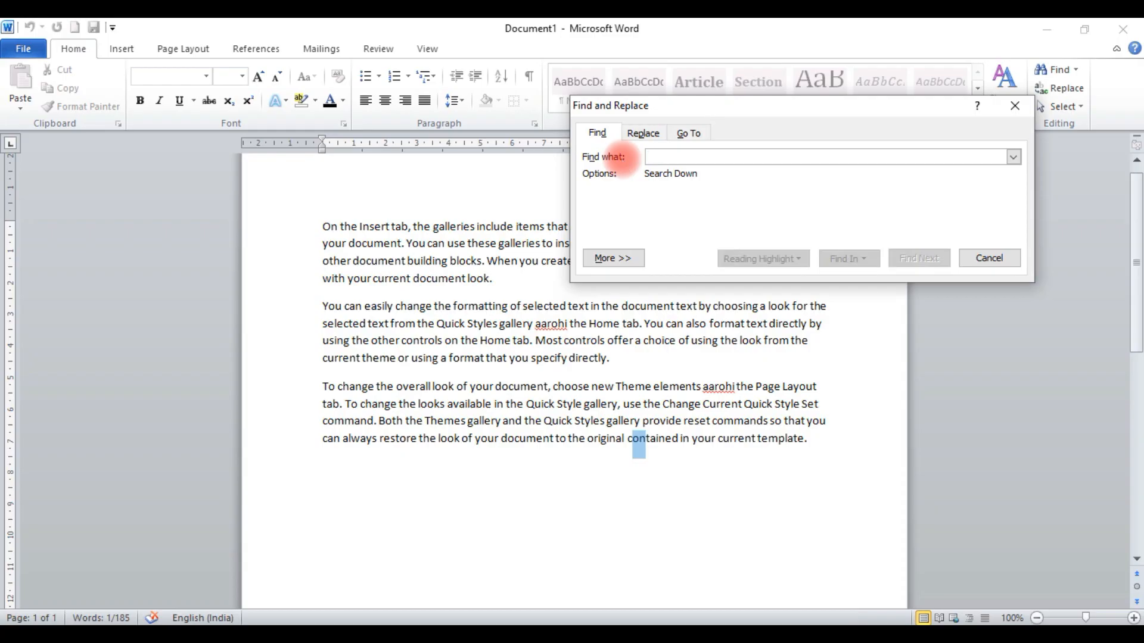
type("you")
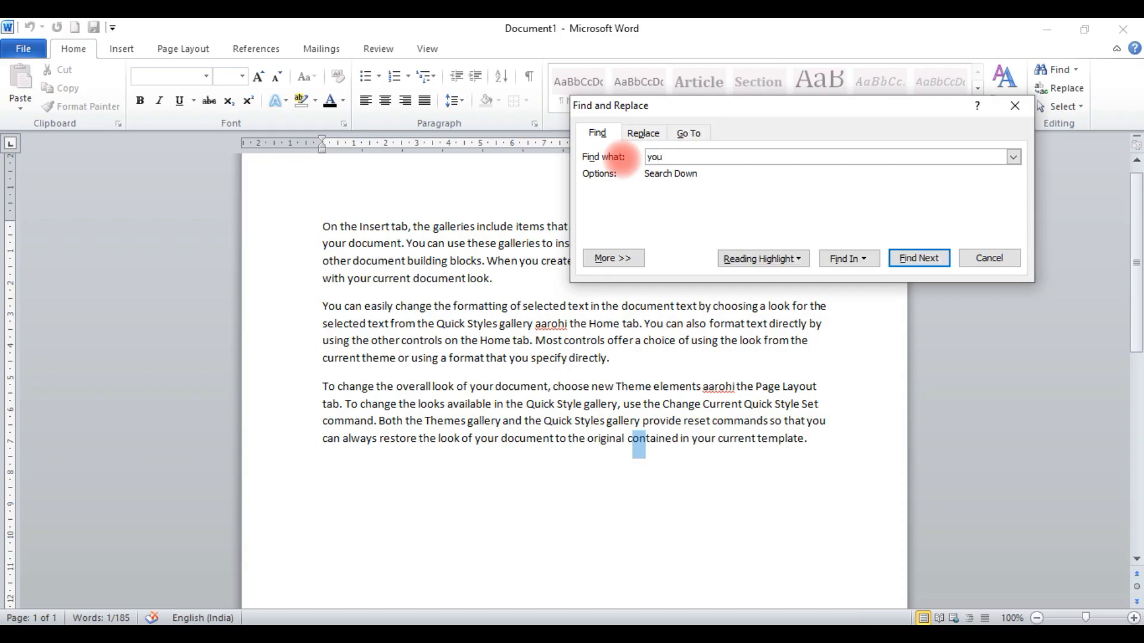
left_click(629, 259)
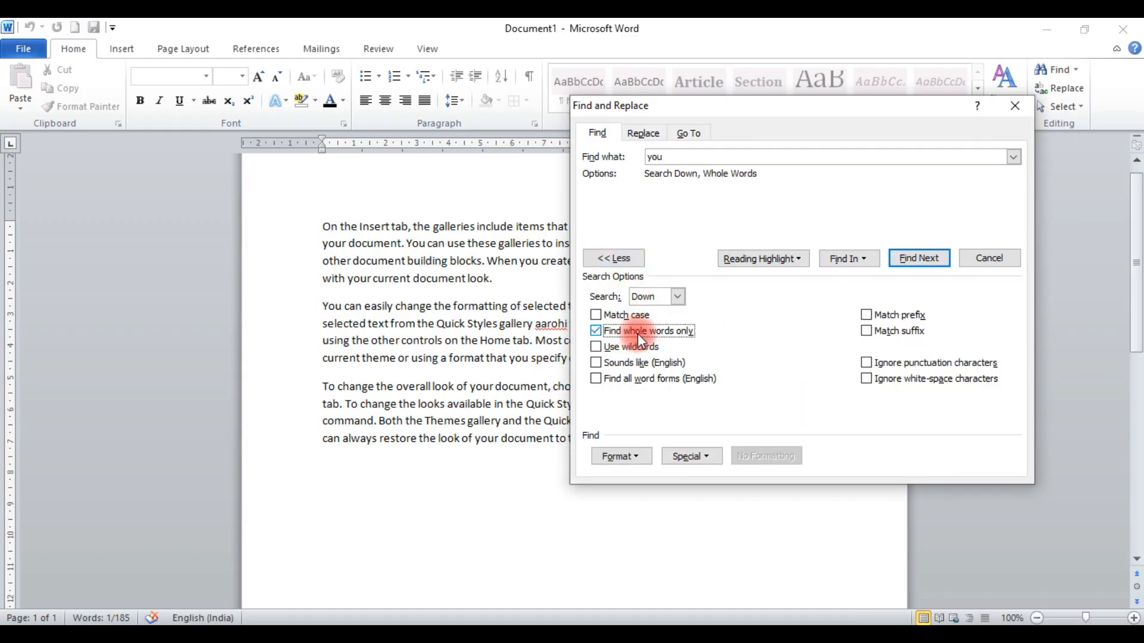
Step through the matches of "you" from the document's beginning, turn off whole-word matching and close Find and Replace
left_click(910, 258)
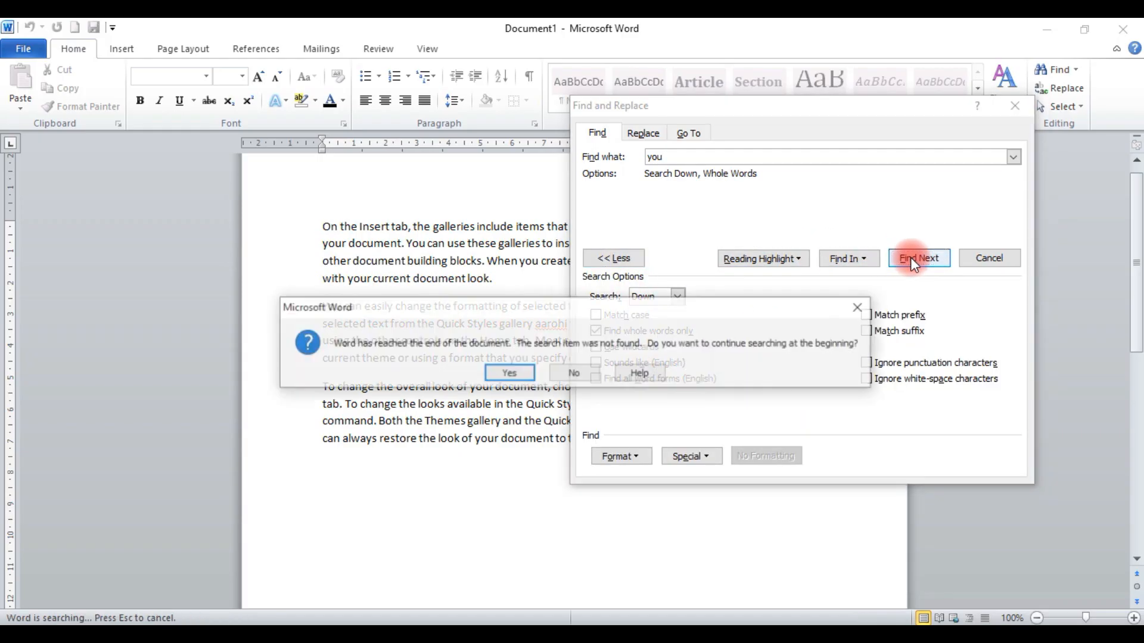
left_click(509, 373)
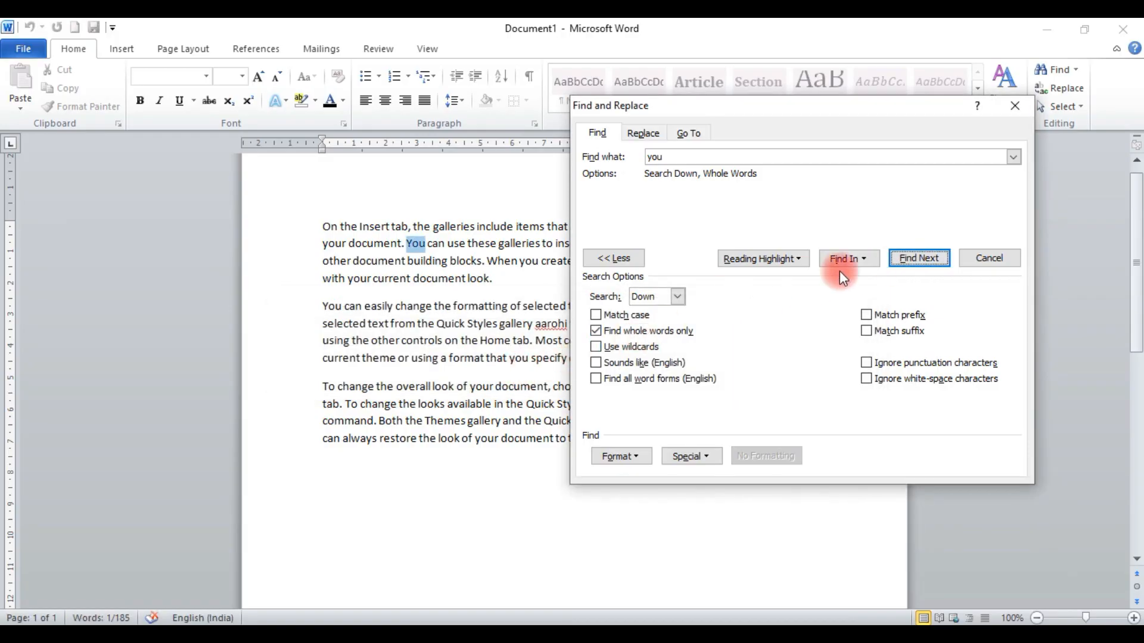
left_click(907, 258)
left_click(906, 258)
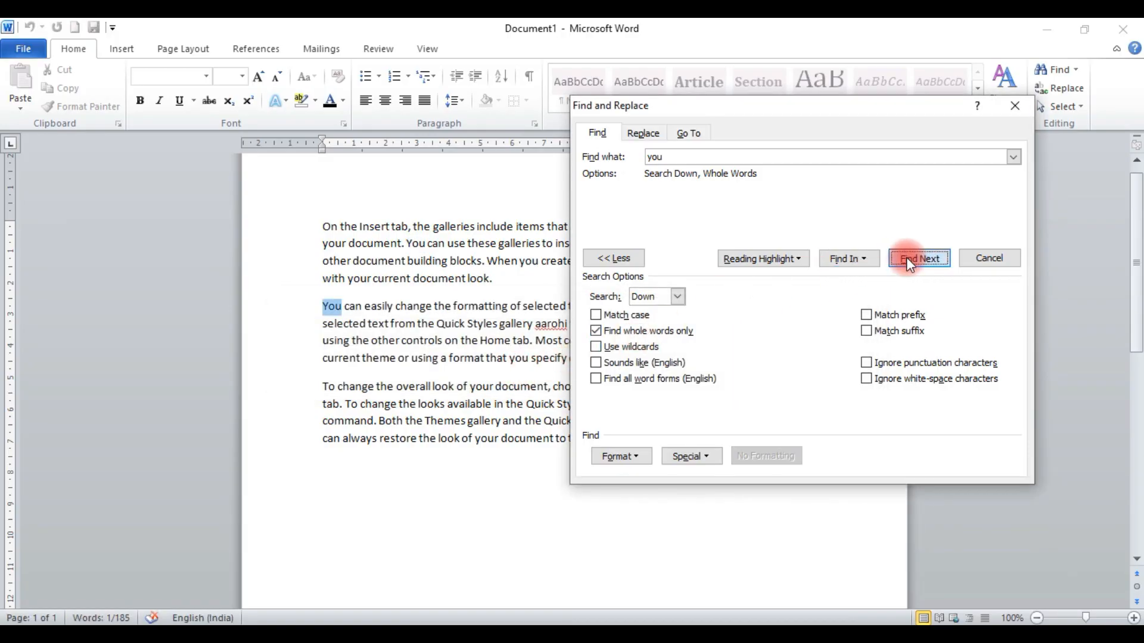
left_click_drag(805, 266, 685, 258)
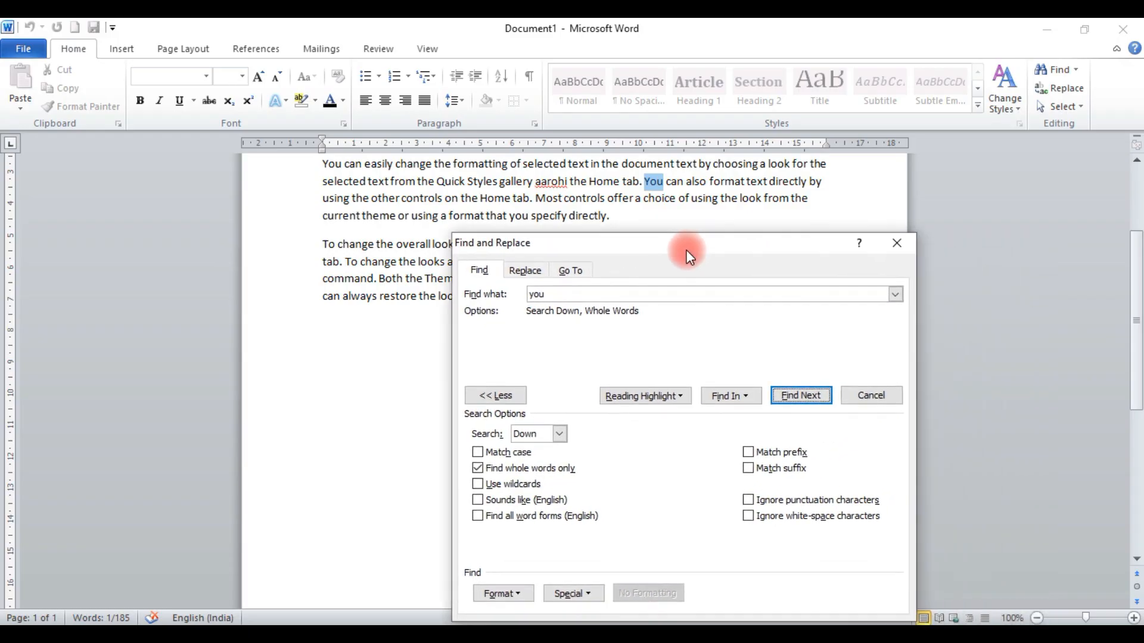
left_click(800, 400)
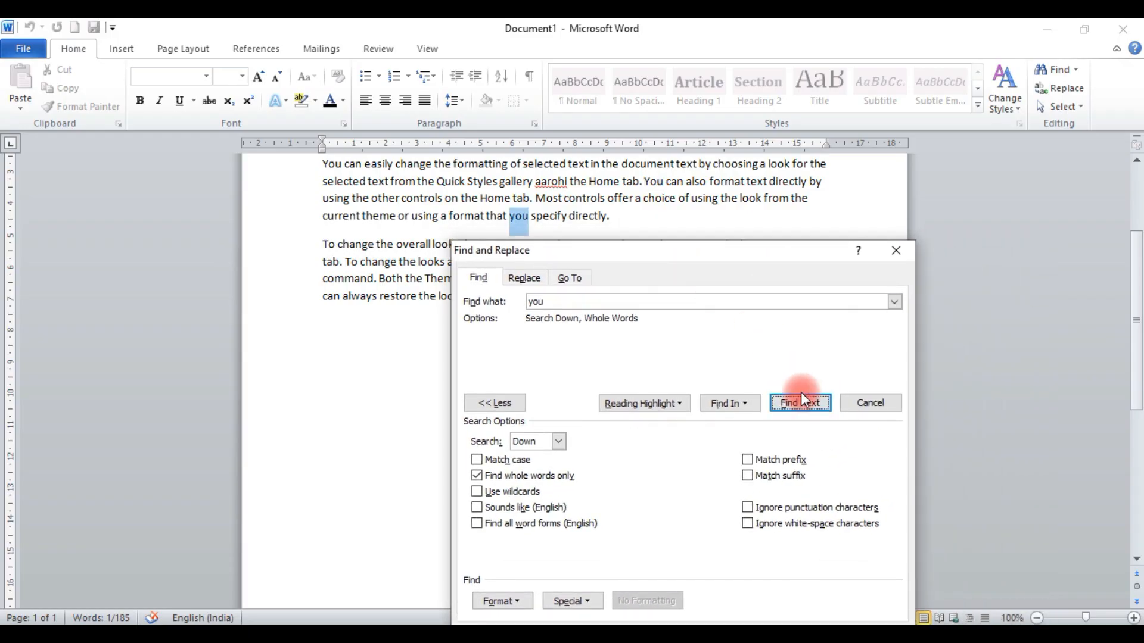
left_click(497, 477)
left_click(867, 402)
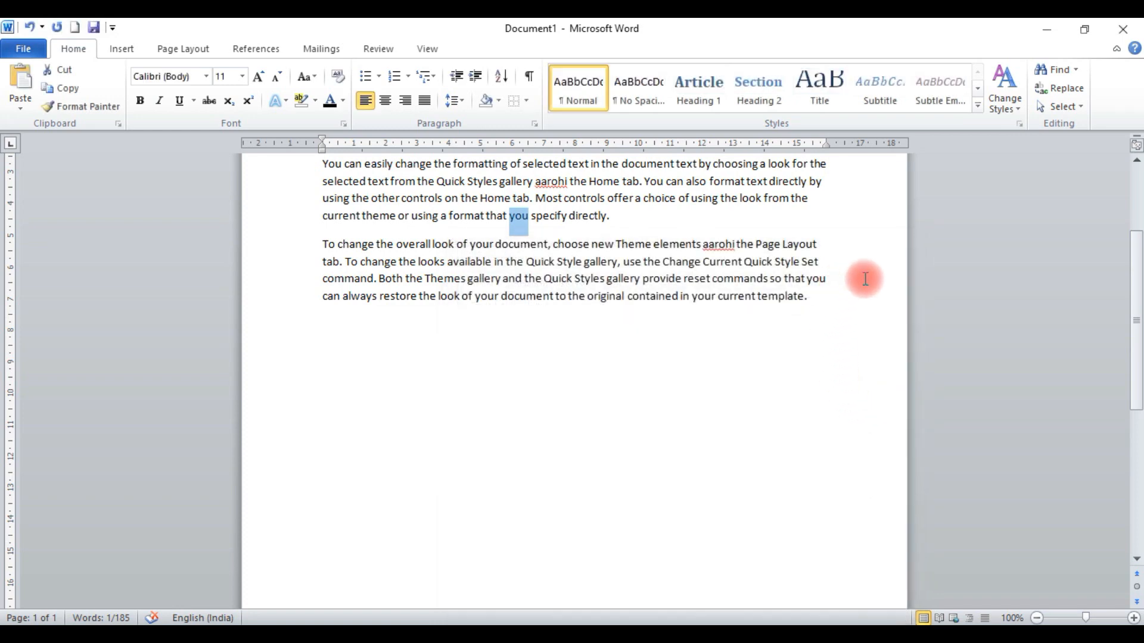
Use Go To to jump to line 10 of the document
scroll(865, 279, "up", 2)
left_click(777, 284)
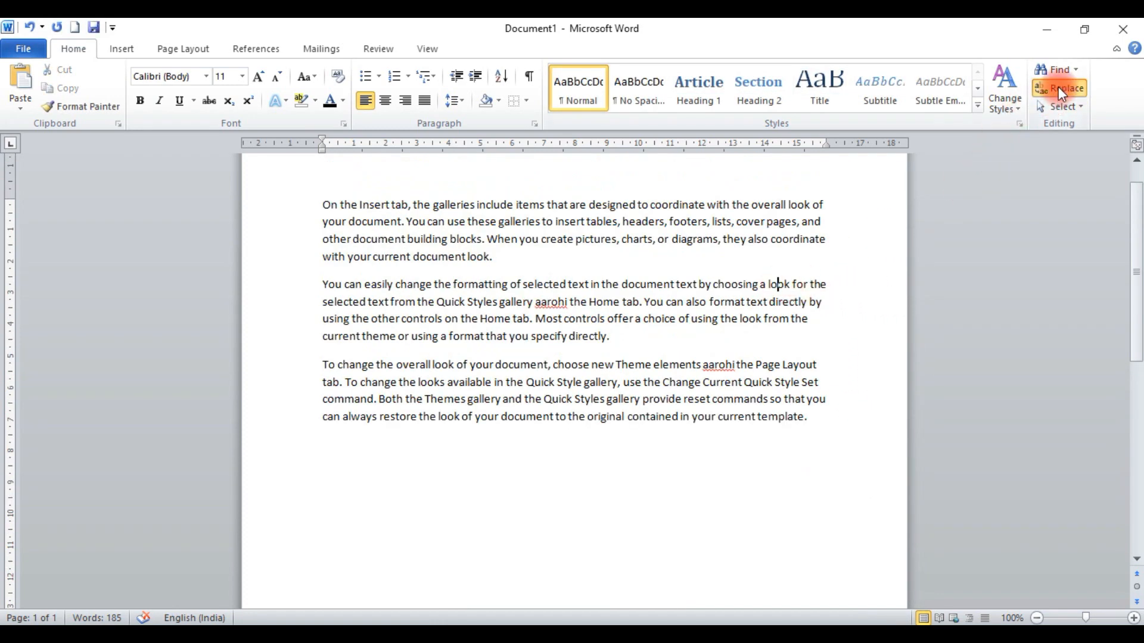
left_click(1058, 87)
left_click(690, 288)
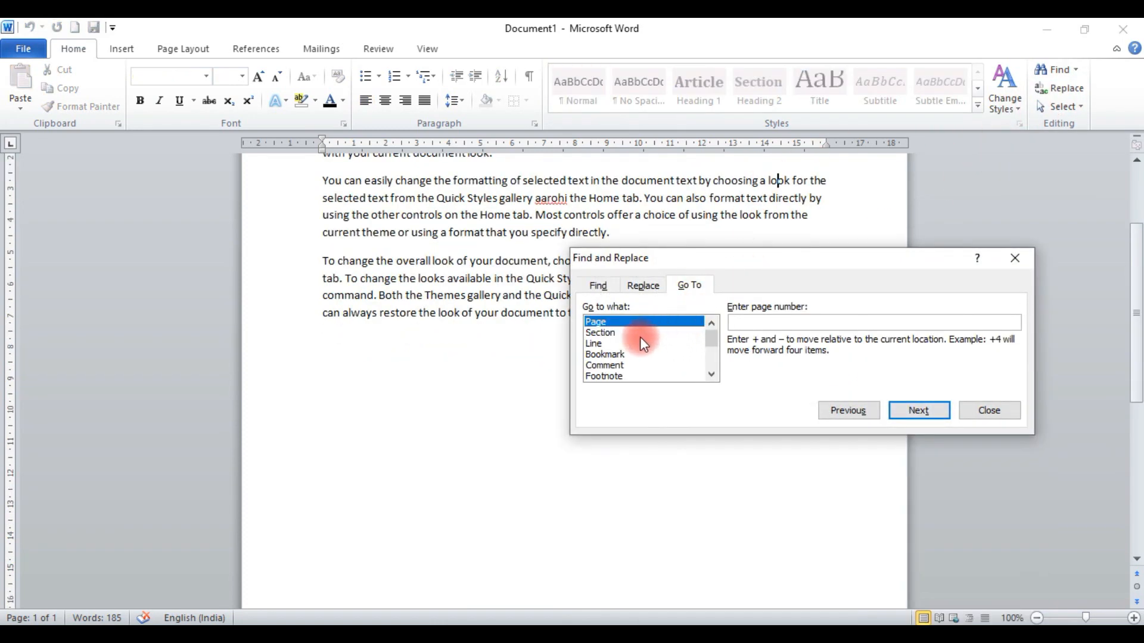
left_click(596, 344)
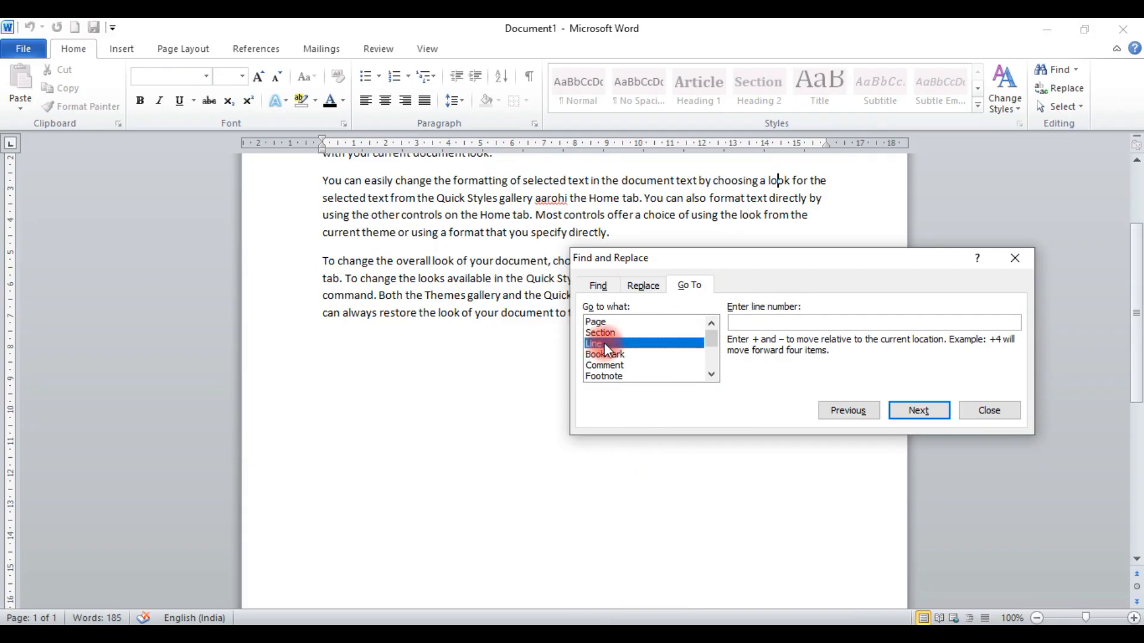
left_click_drag(803, 257, 835, 251)
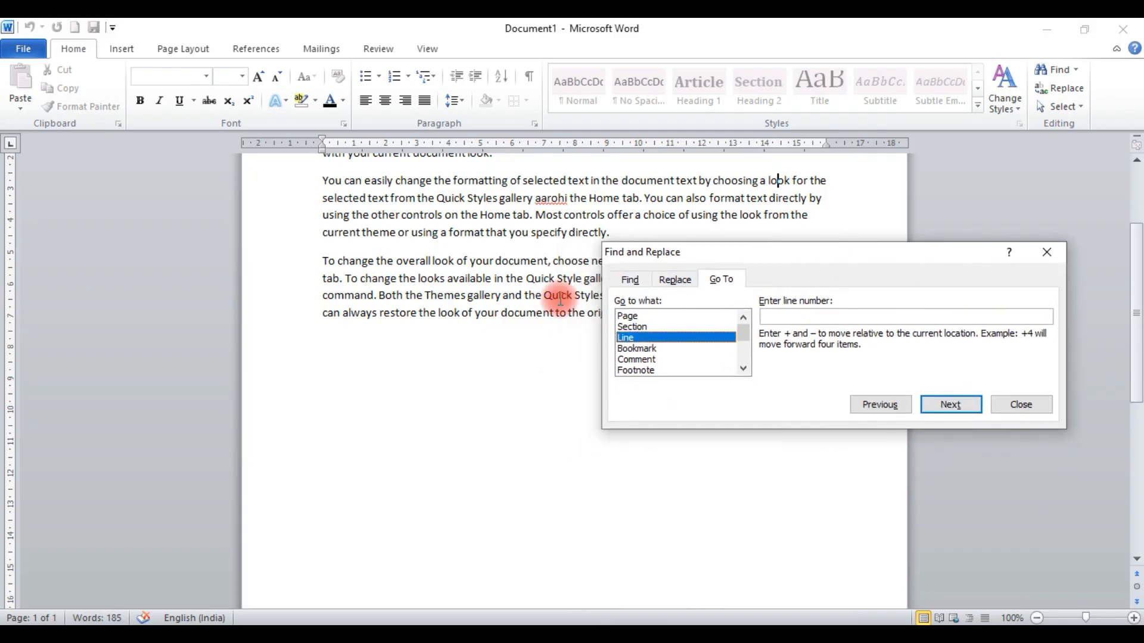
scroll(516, 305, "up", 3)
left_click(786, 316)
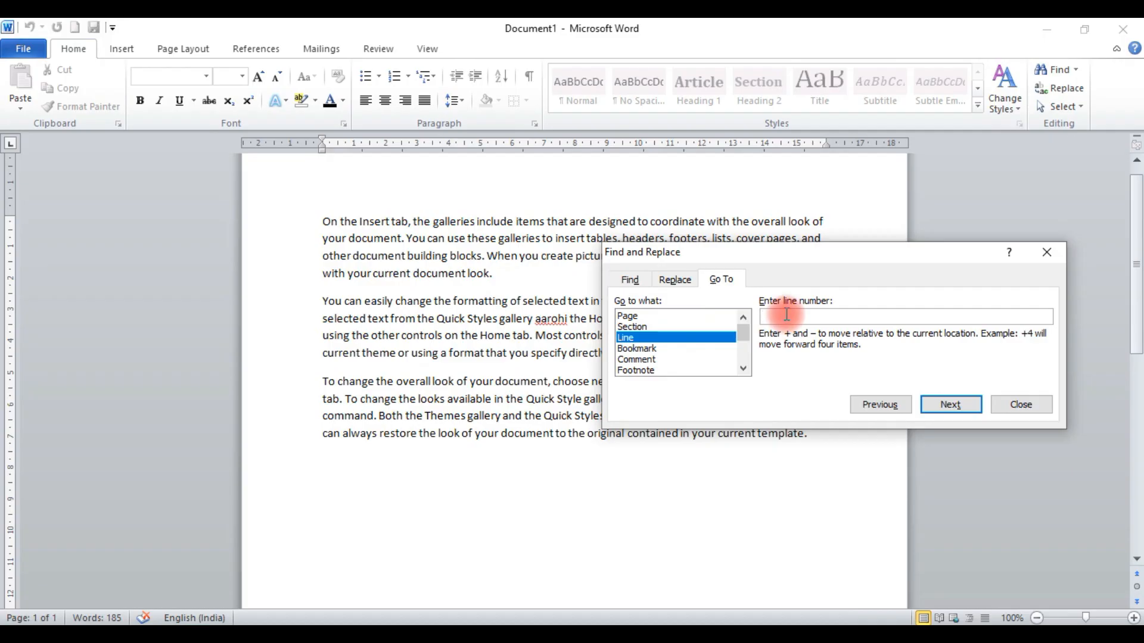
type("10")
left_click(941, 403)
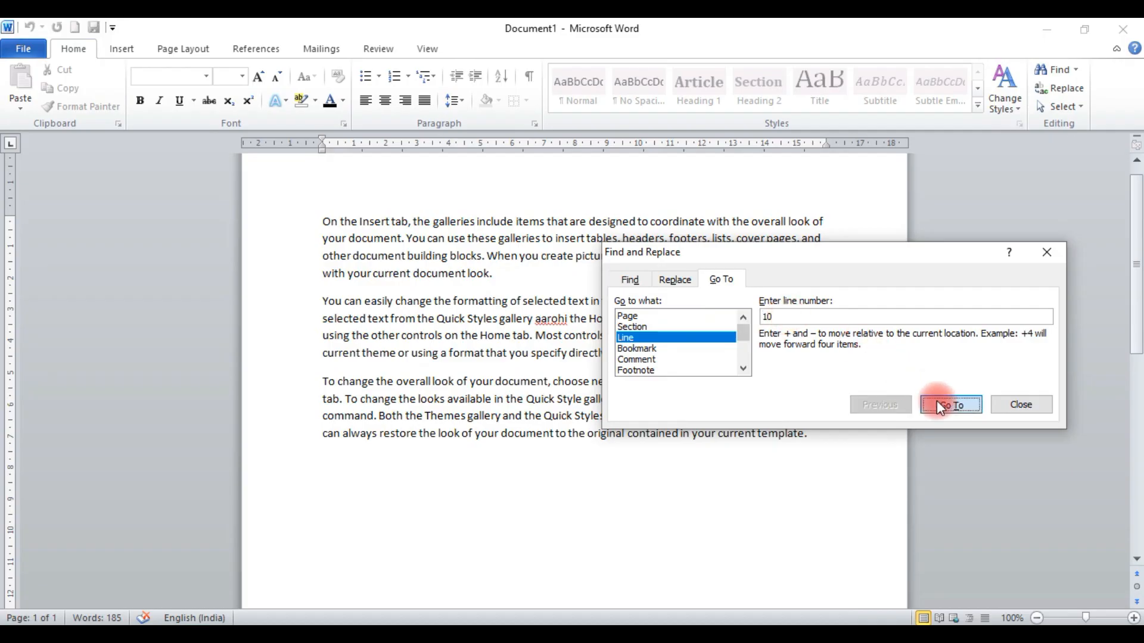
Use Go To to jump to page 3 and close the dialog
left_click(622, 316)
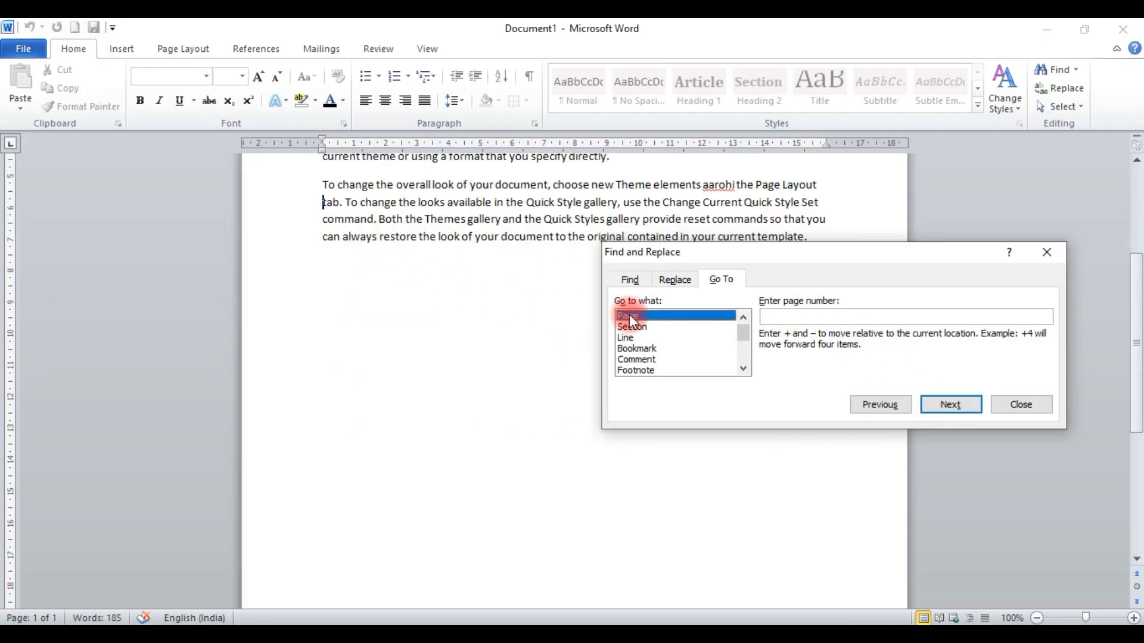
left_click(790, 316)
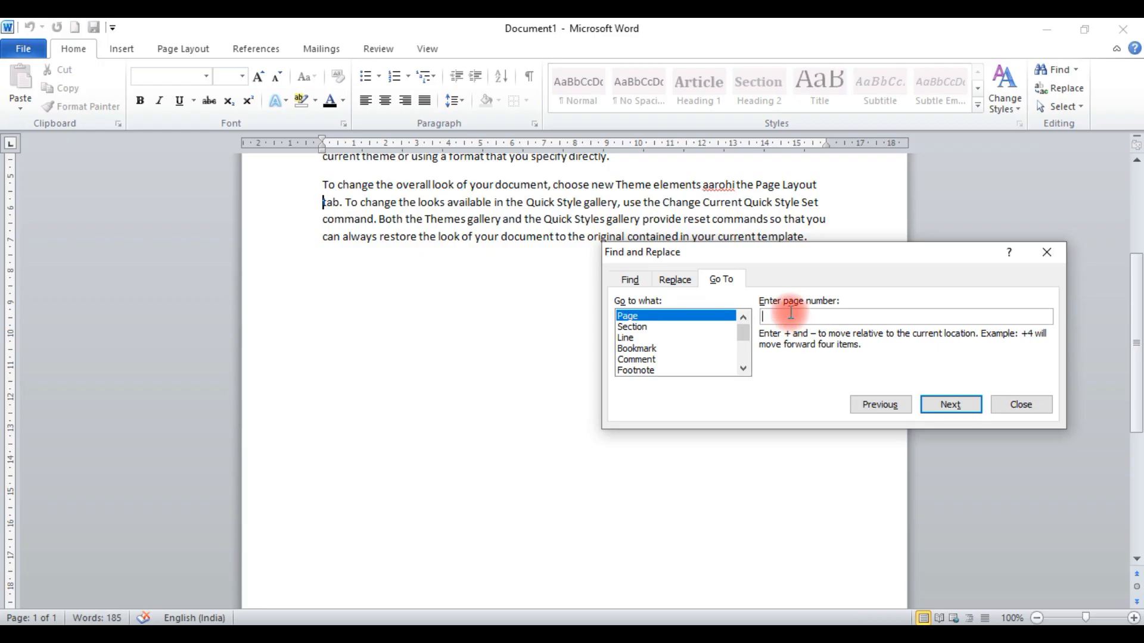
type("3")
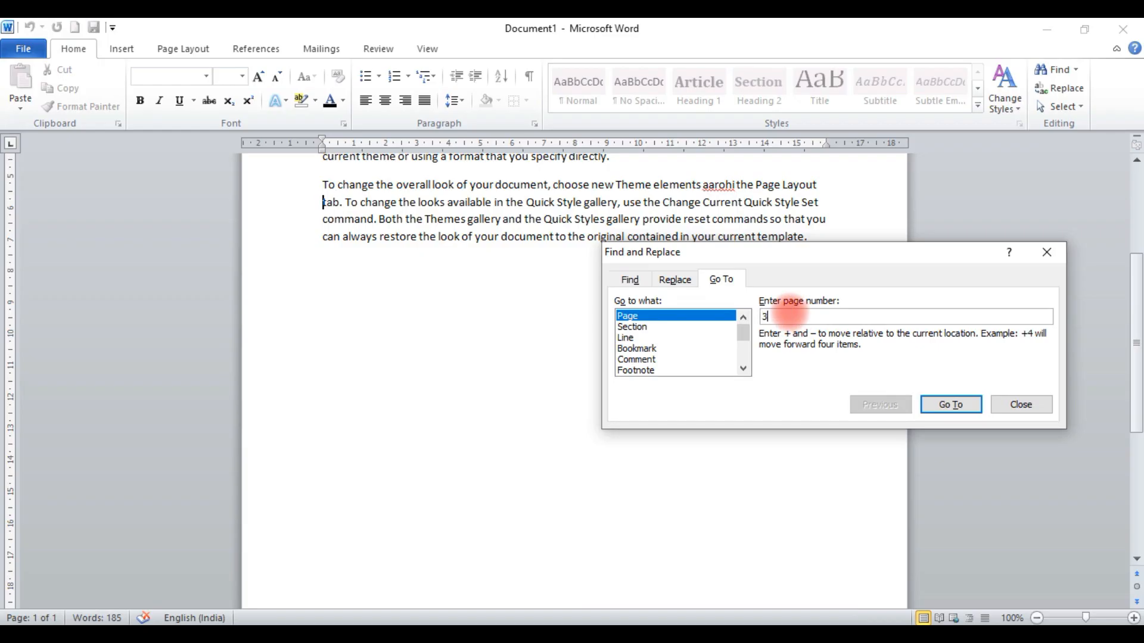
left_click(935, 408)
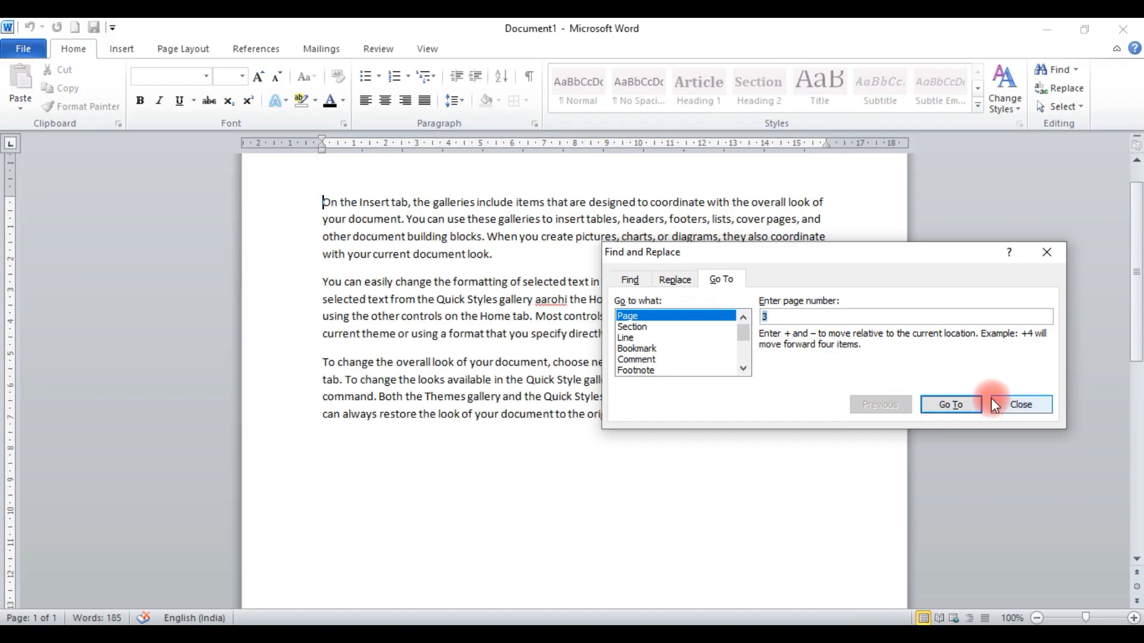
left_click(1020, 405)
scroll(707, 391, "up", 1)
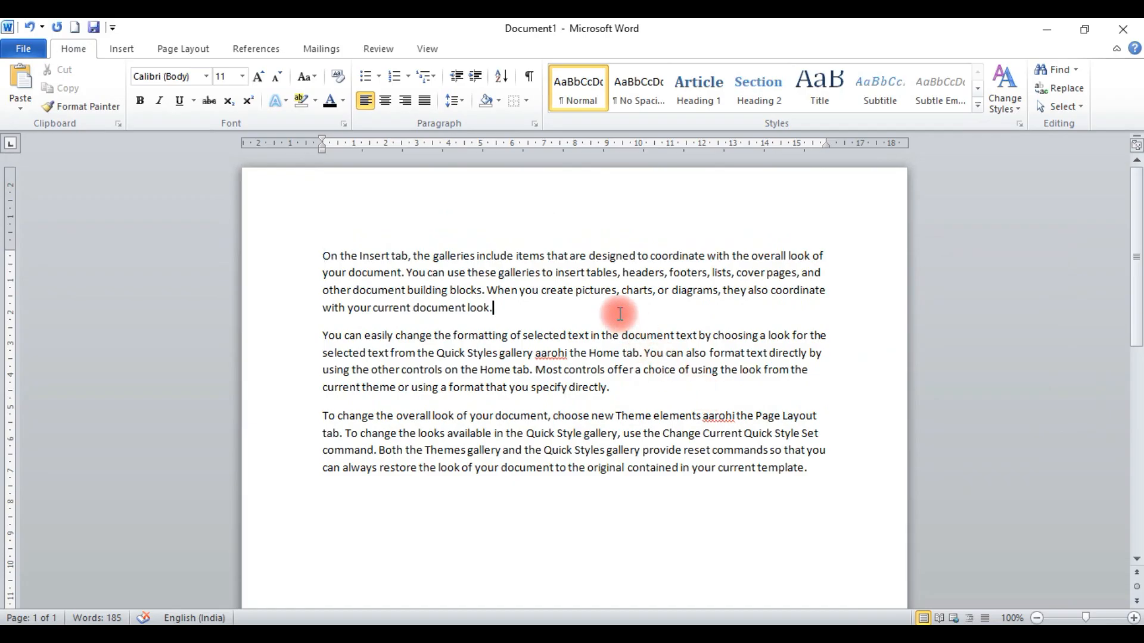
Select all the text in the document and clear the selection
left_click(1062, 106)
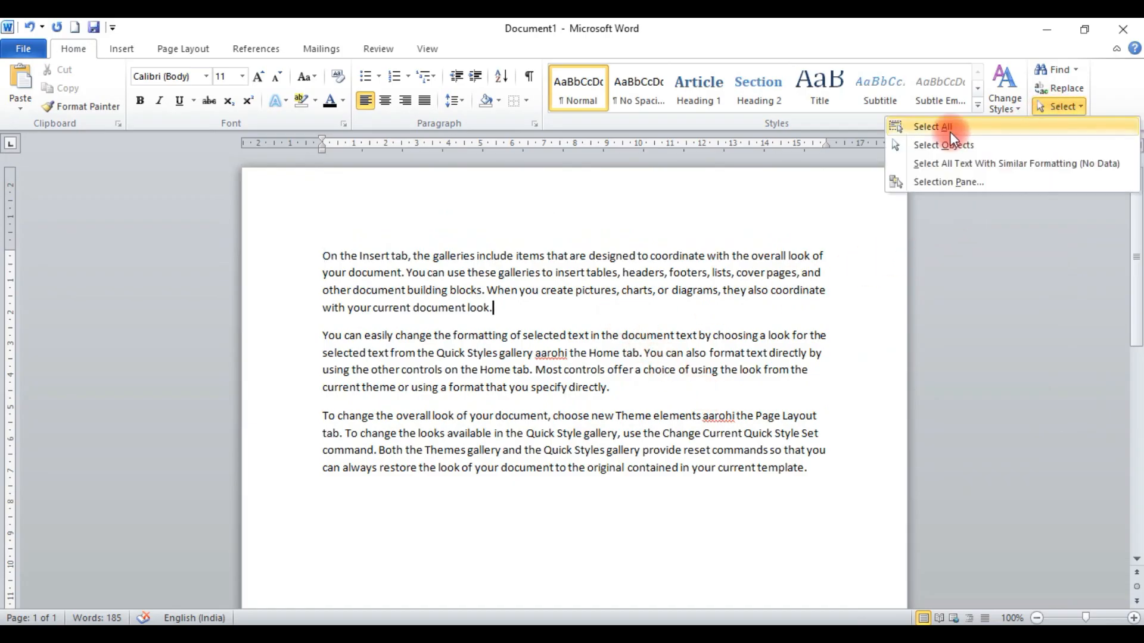
left_click(943, 127)
left_click(651, 286)
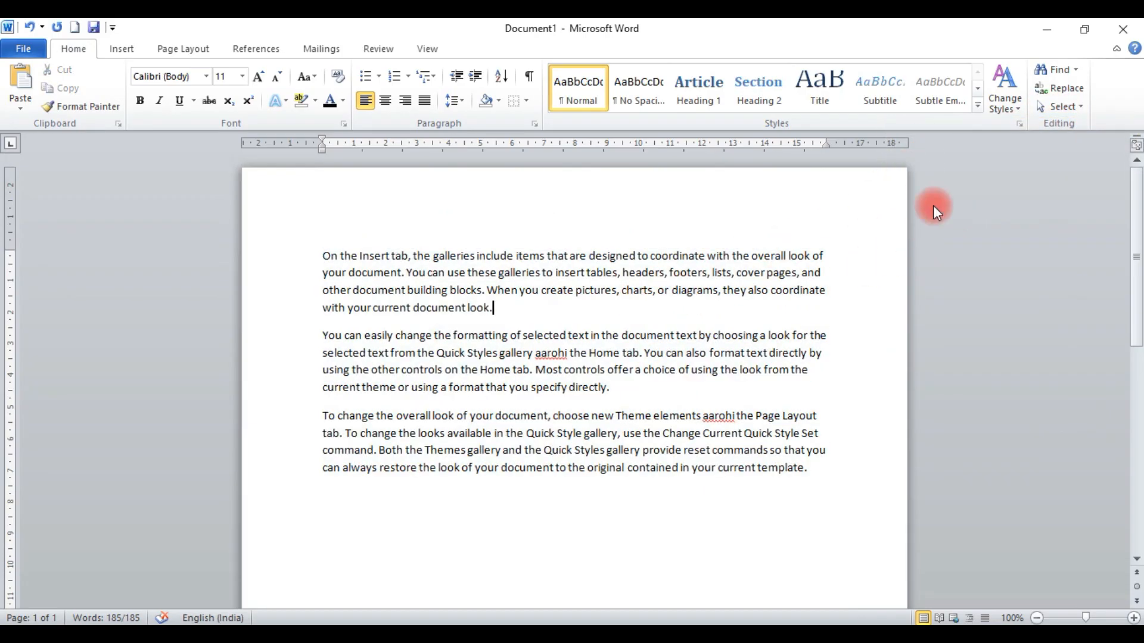
Turn on Select Objects, show the list of shapes on the page and close it
left_click(1061, 106)
left_click(965, 146)
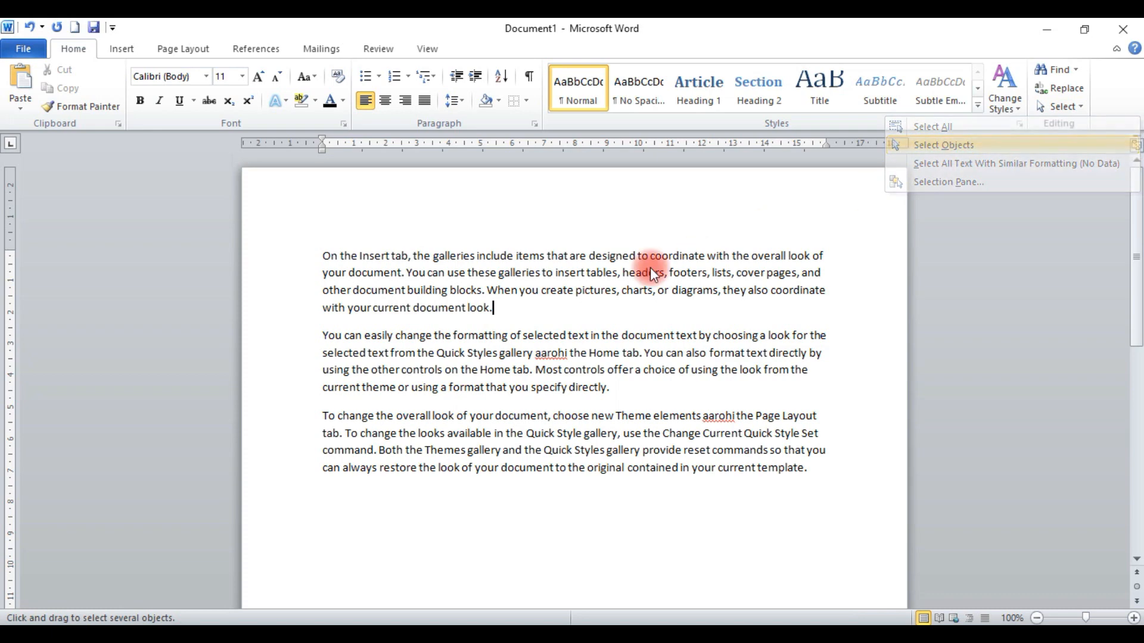
left_click(1072, 105)
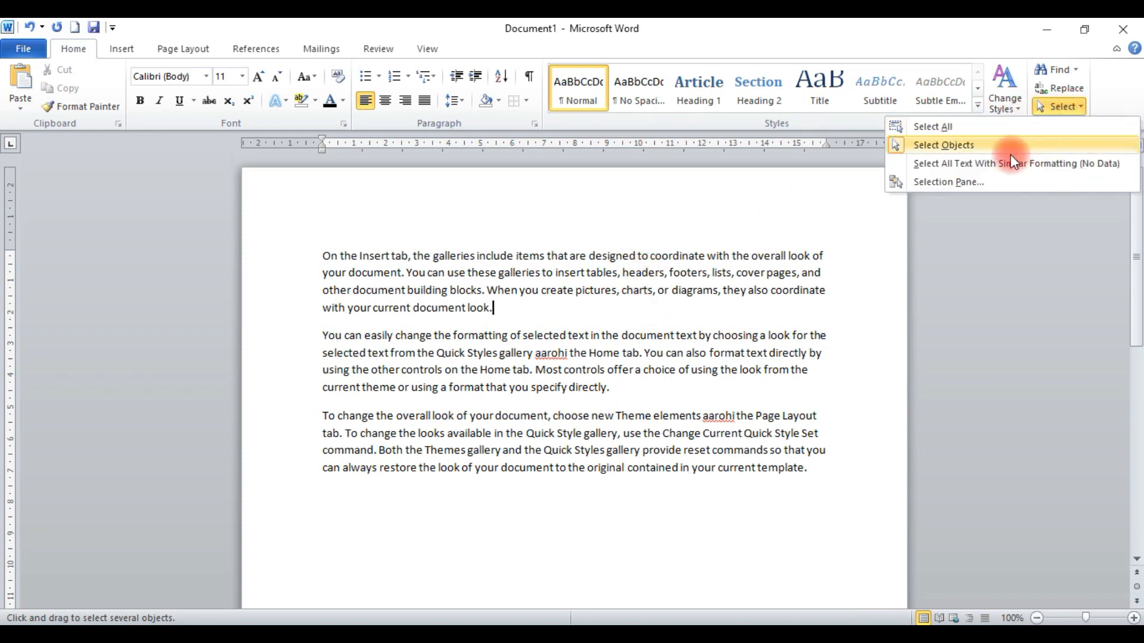
left_click(957, 184)
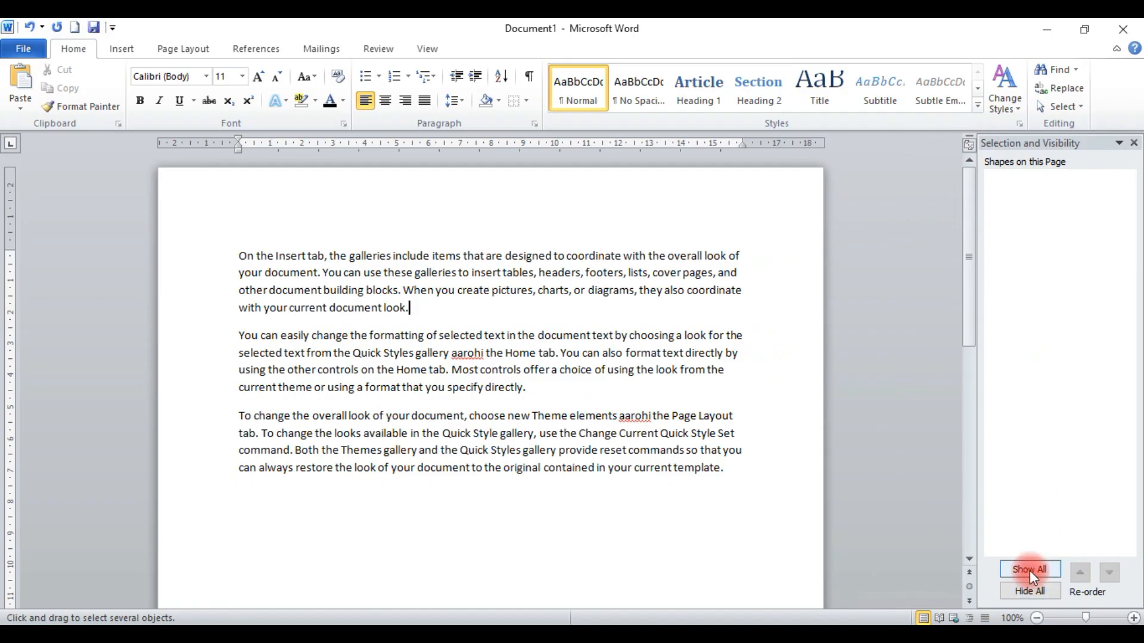
left_click(1133, 143)
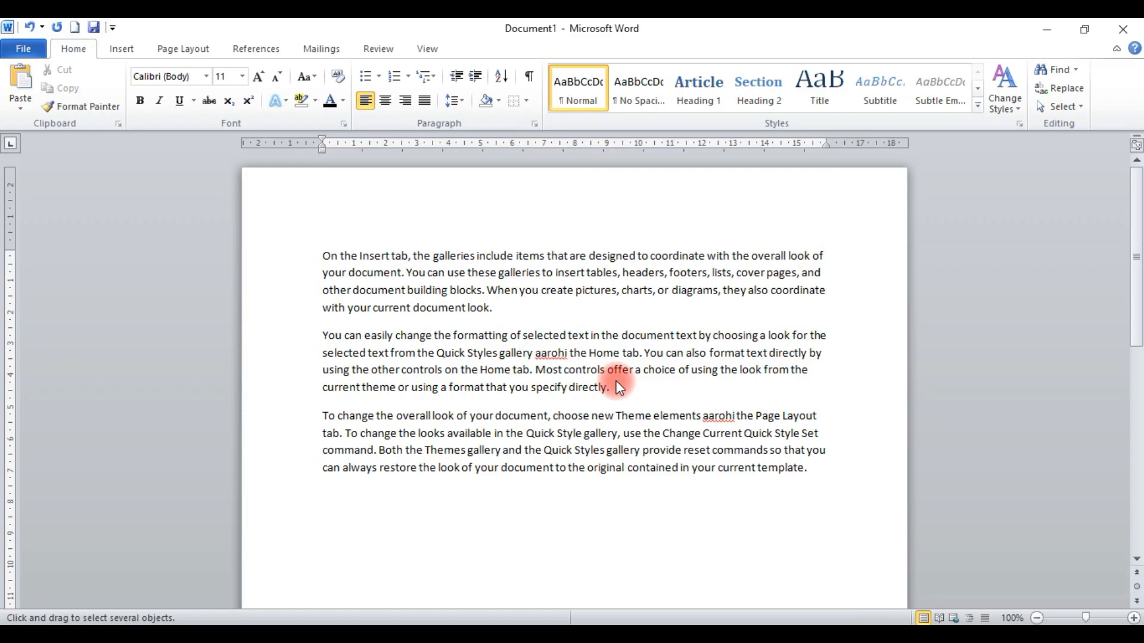
Practise selecting the whole second paragraph, the sample name in its second line, and a range of its text, and clear the selection
triple_click(548, 353)
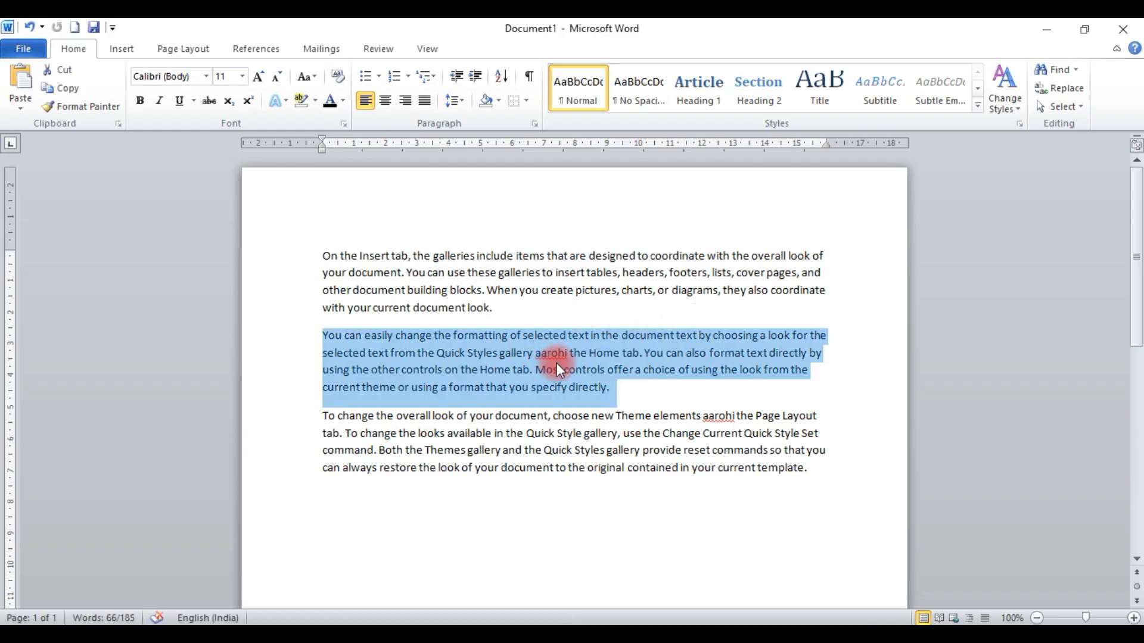
left_click(552, 353)
double_click(552, 353)
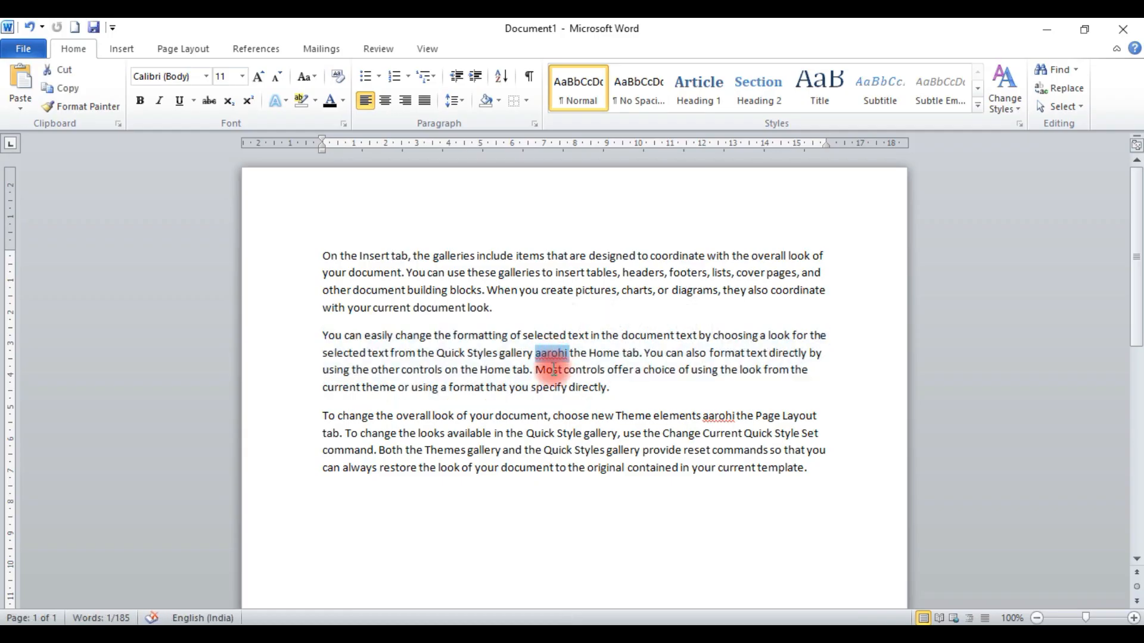
triple_click(553, 361)
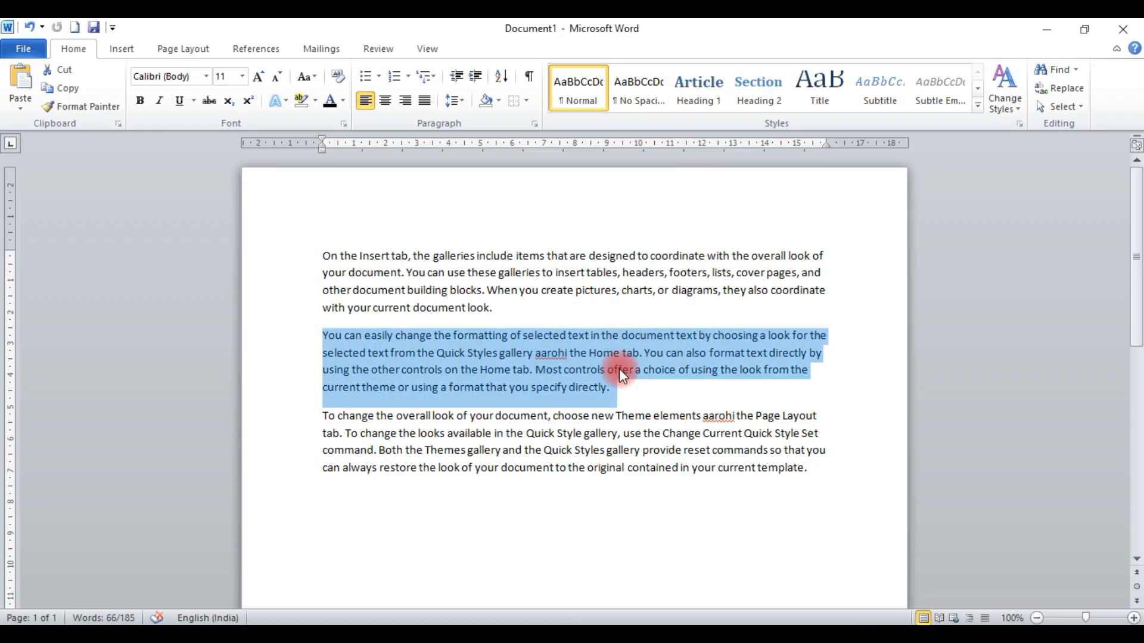
left_click(569, 371)
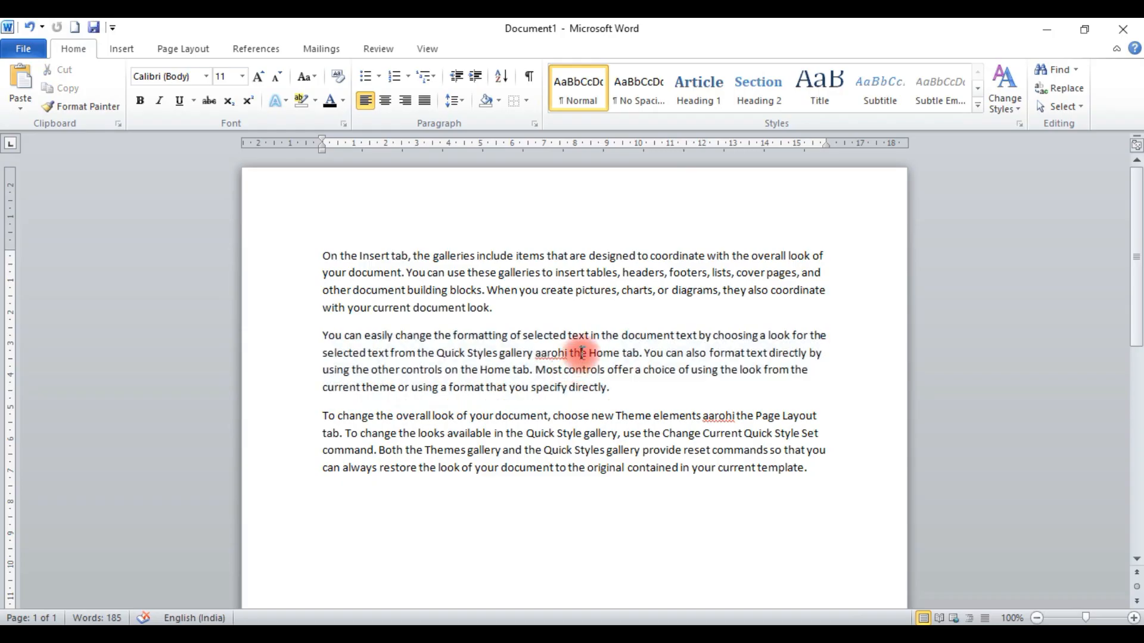
left_click_drag(582, 352, 602, 388)
left_click(538, 336)
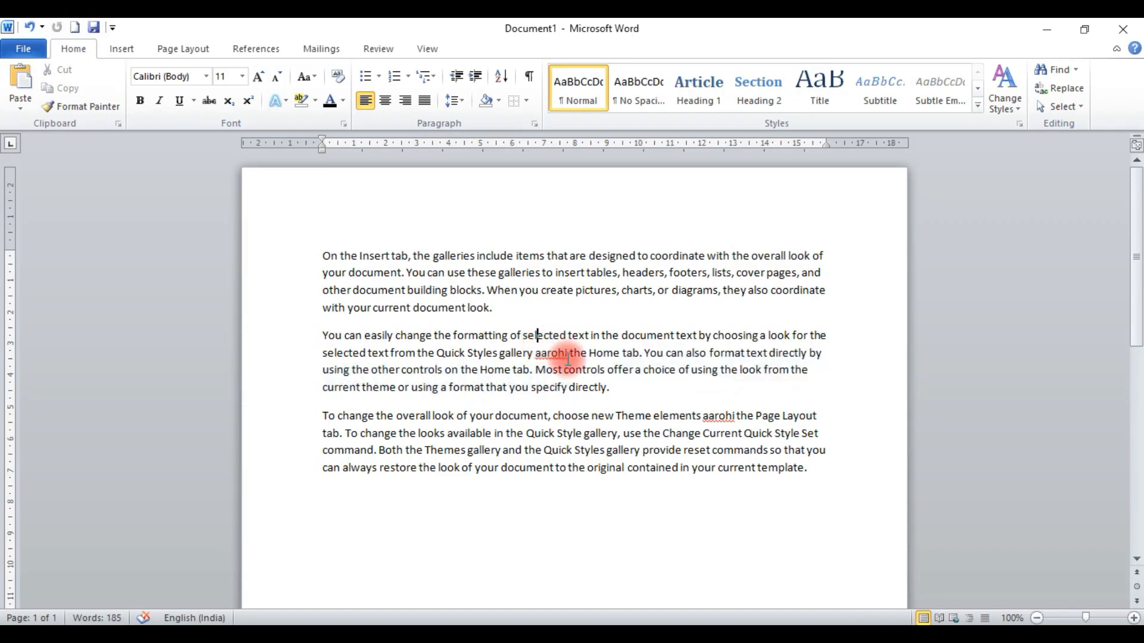
Delete all the text in the document
left_click(568, 353)
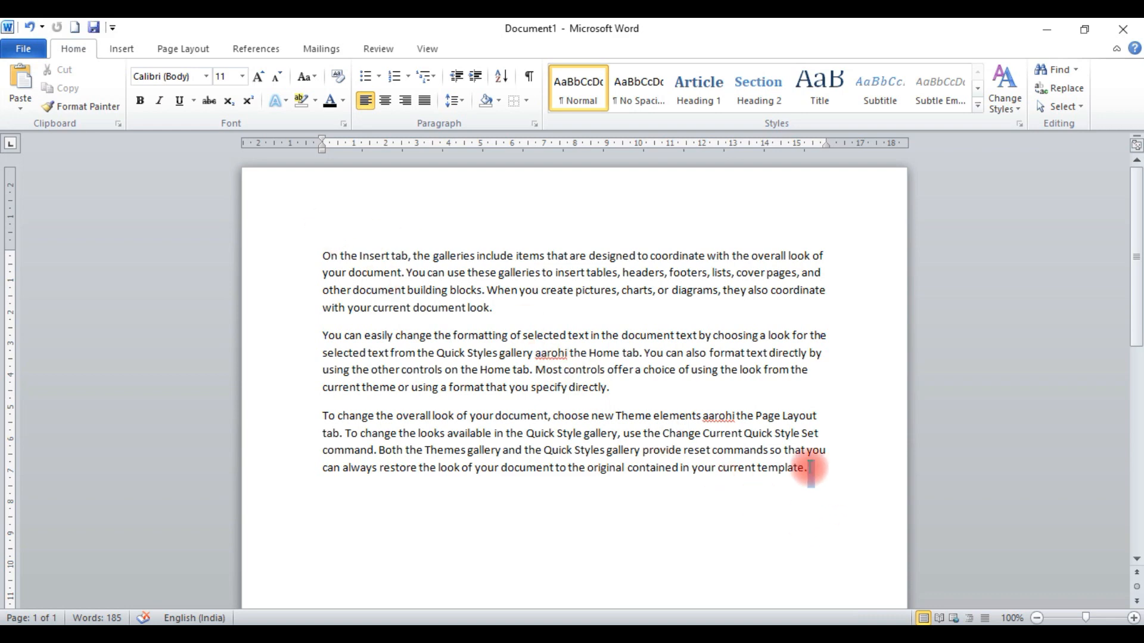
key("ctrl+a")
key("Delete")
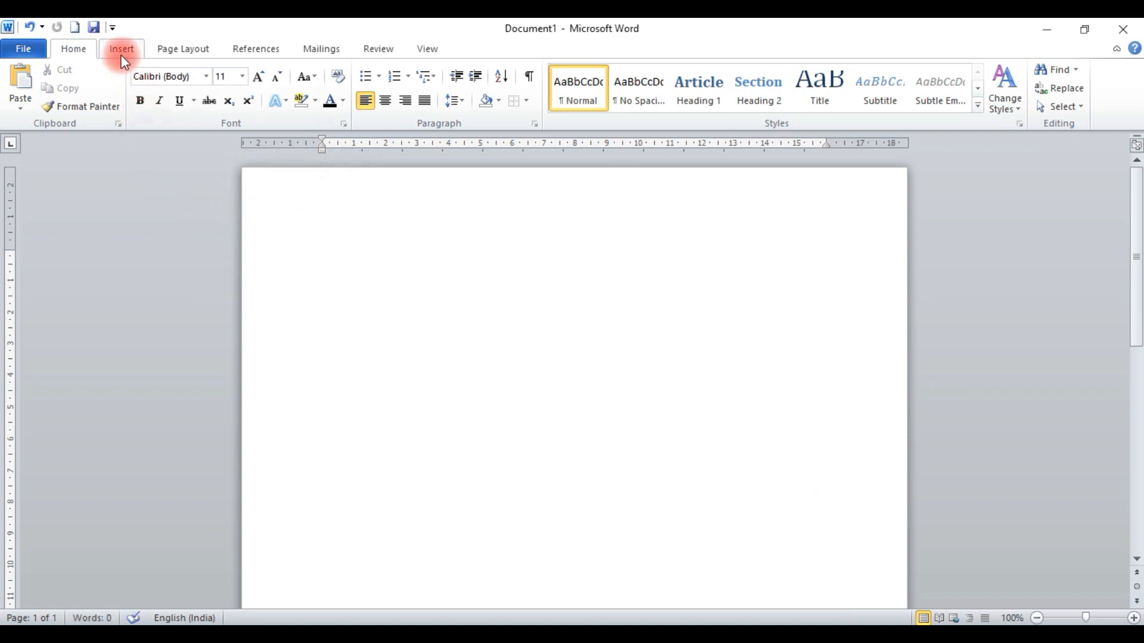
Insert a blank page into the empty document and look over the added page
left_click(121, 50)
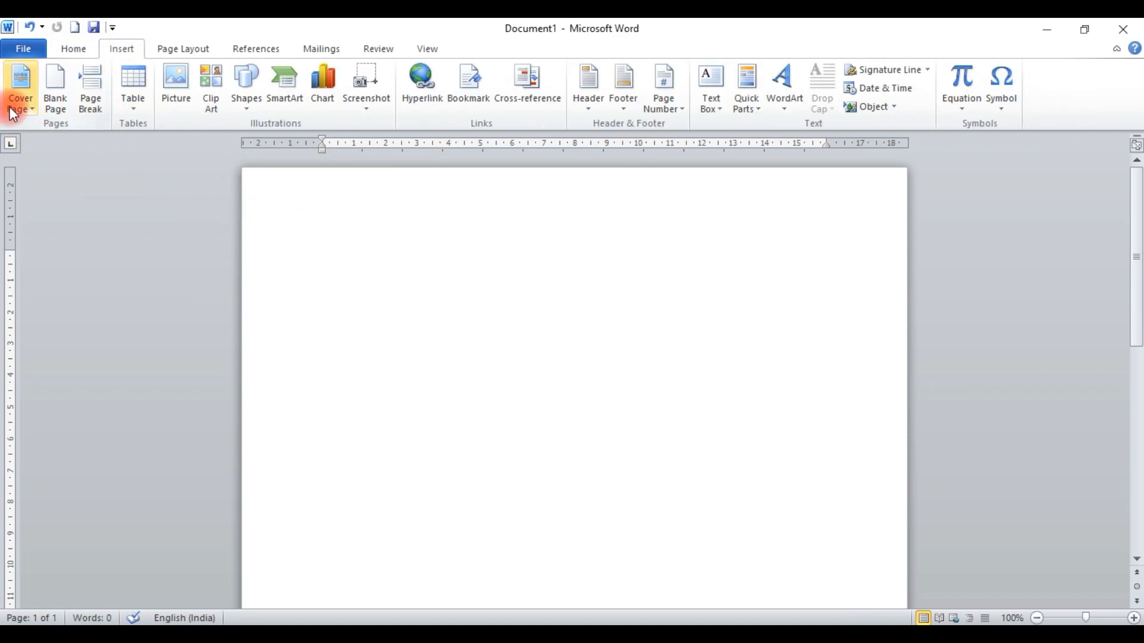
left_click(58, 102)
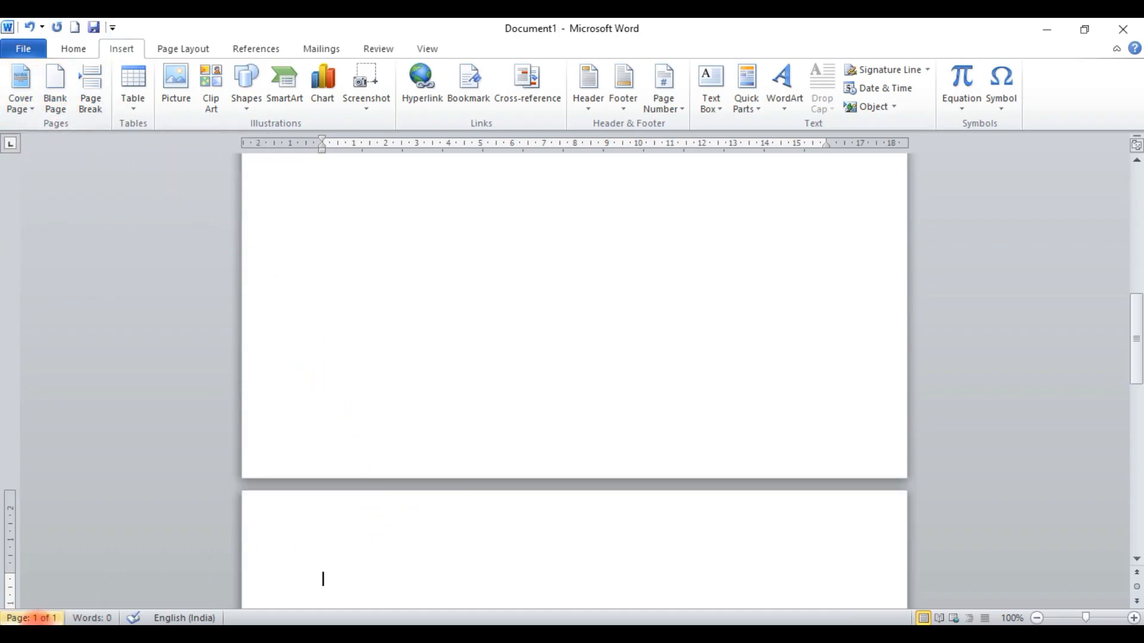
scroll(398, 383, "down", 10)
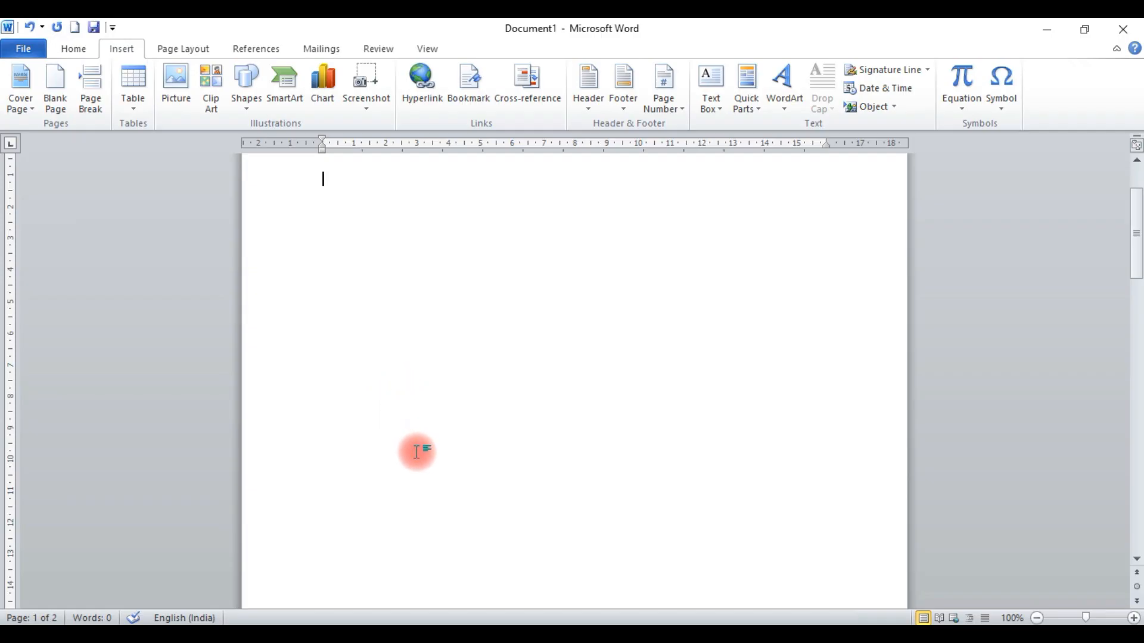
scroll(399, 524, "down", 5)
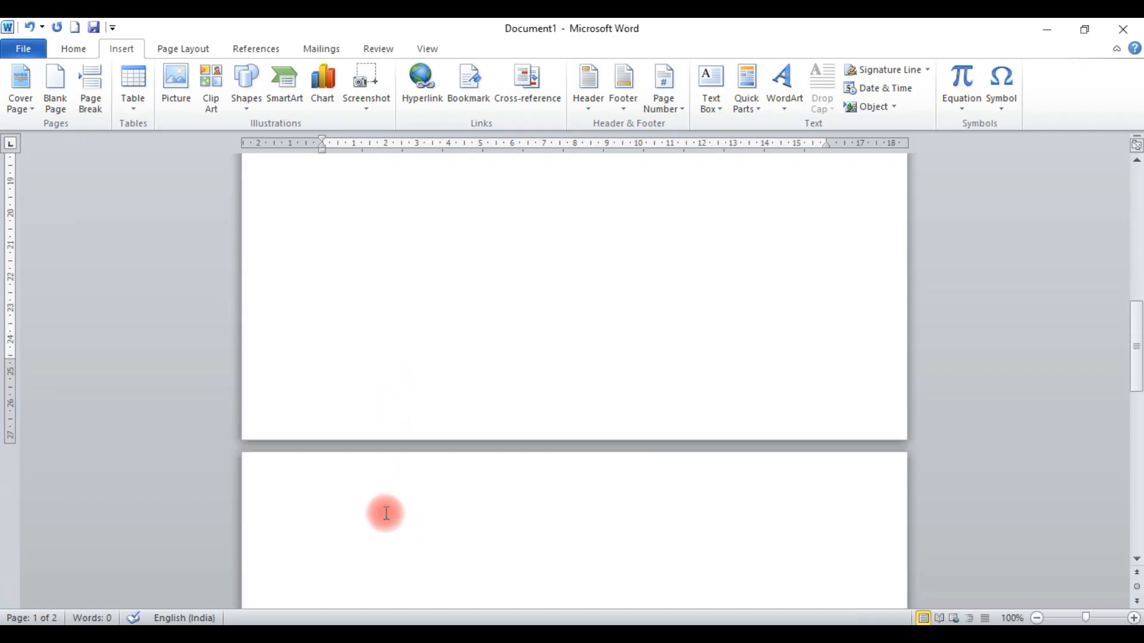
Remove the inserted blank page together with the stray text started on it
key("BackSpace")
scroll(408, 397, "up", 2)
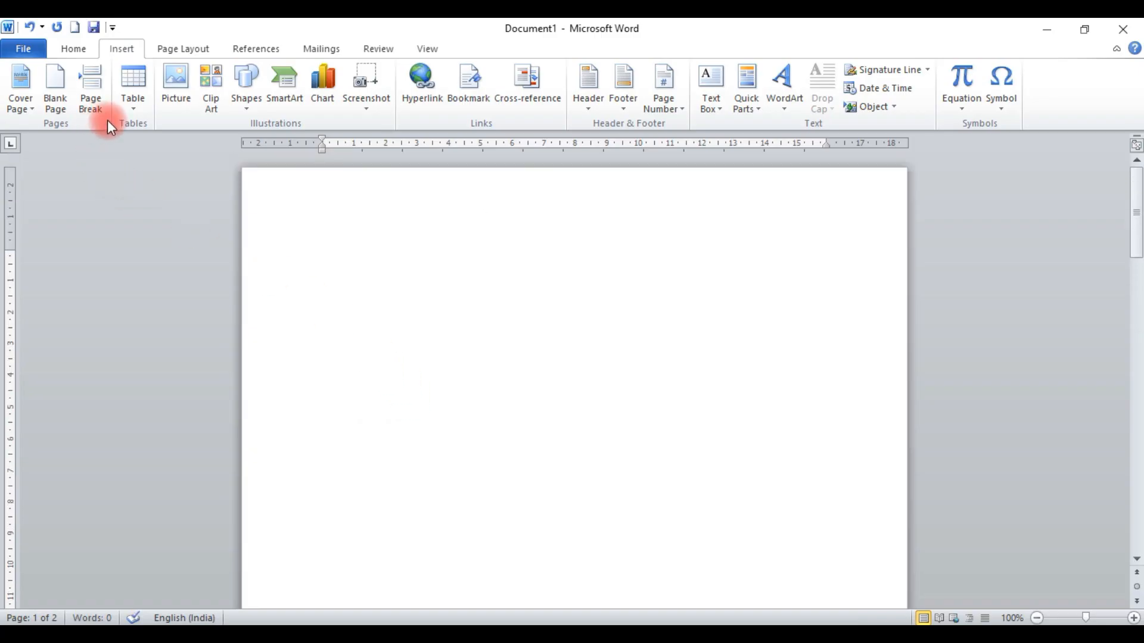
type("=ra")
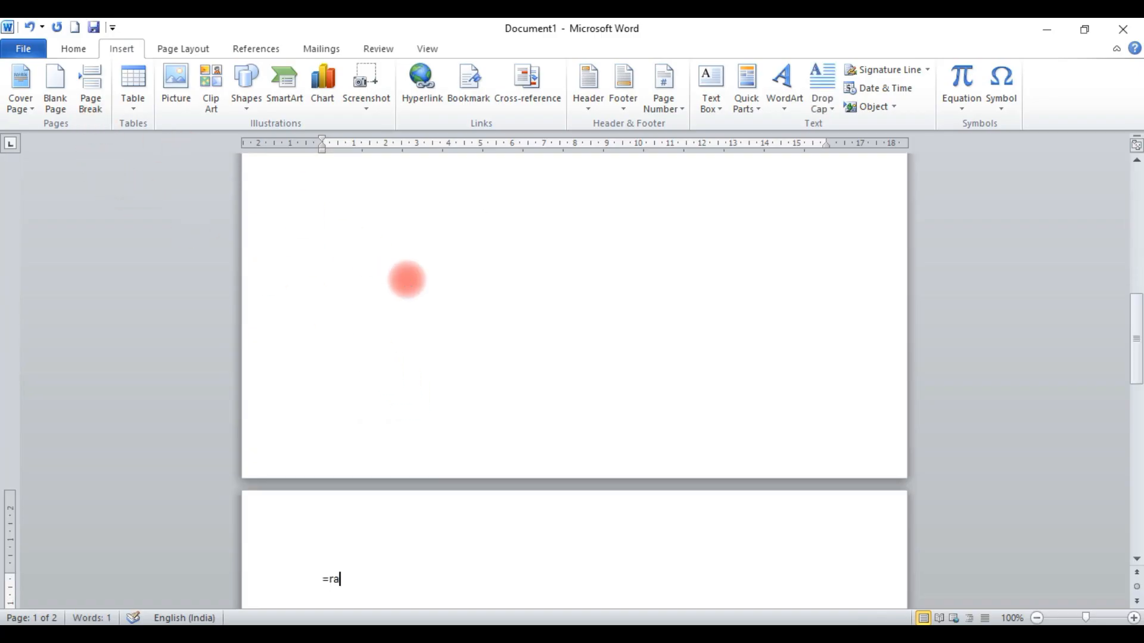
key("BackSpace")
key("BackSpace")
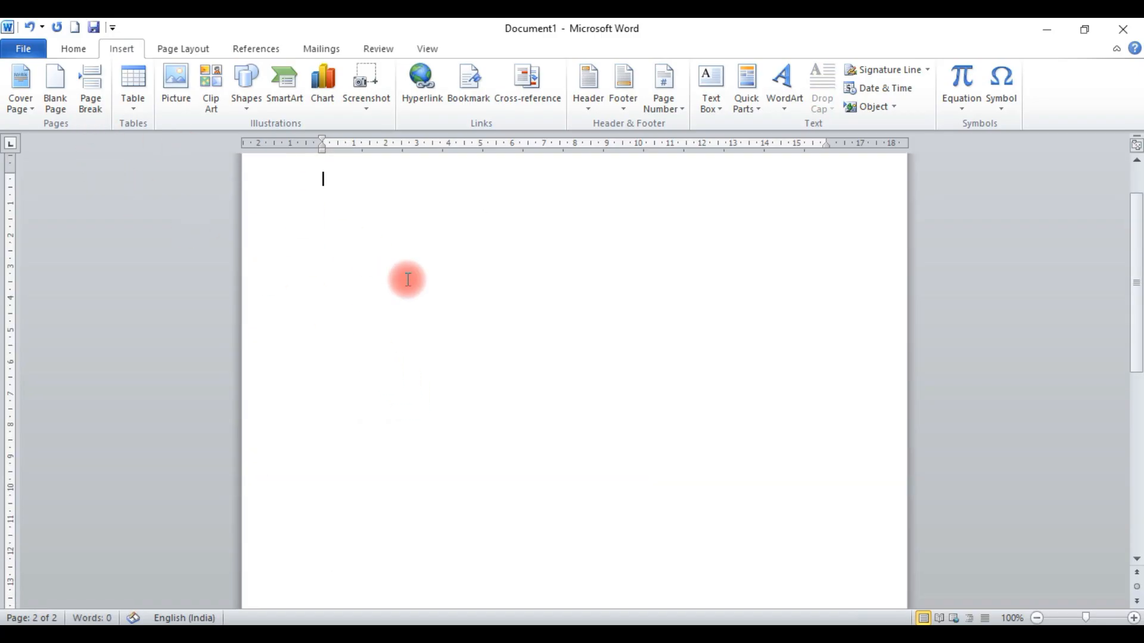
key("BackSpace")
scroll(404, 232, "up", 2)
Generate sample paragraphs at the start of the document with =rand()
type("=")
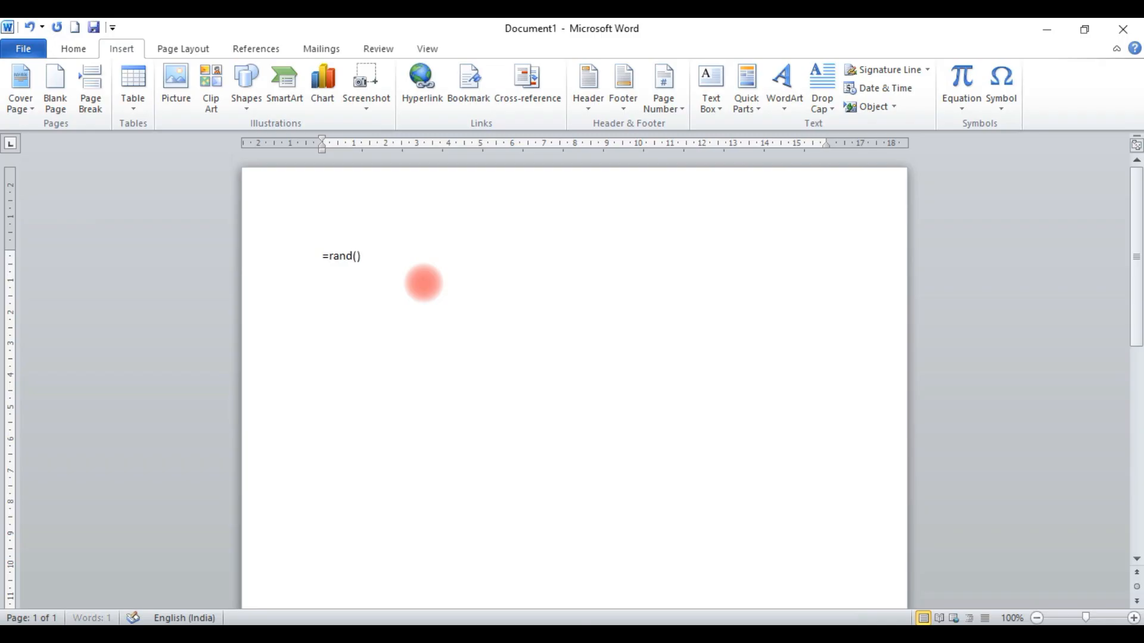
type("rand()")
key("Return")
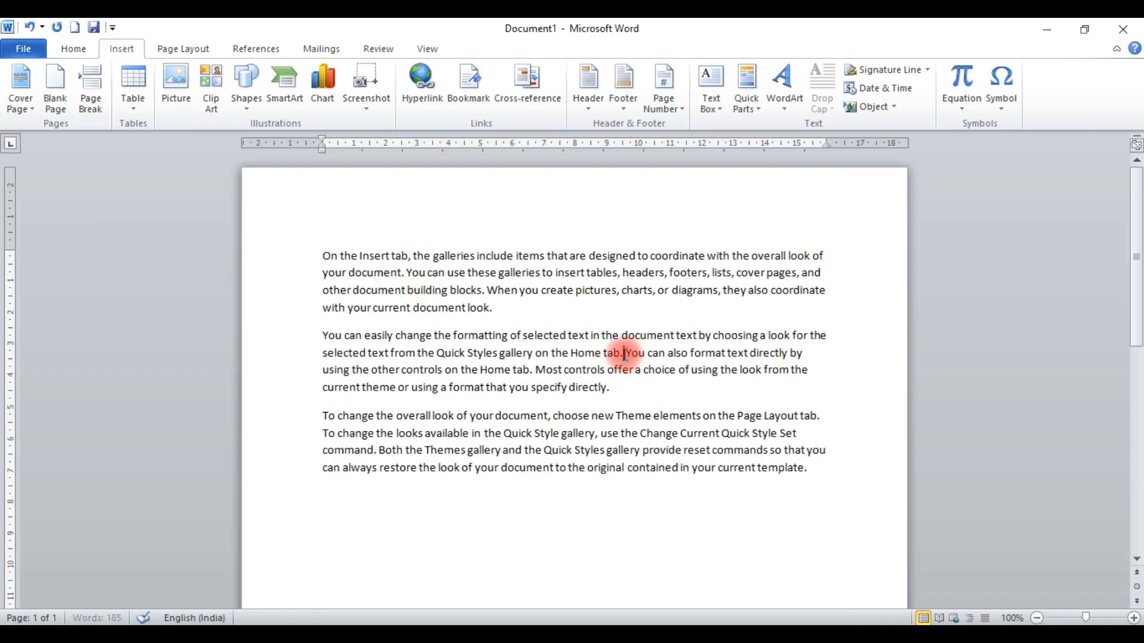
Insert a page break in the second paragraph before "You can also format text directly" and review the split text on both pages
left_click(624, 354)
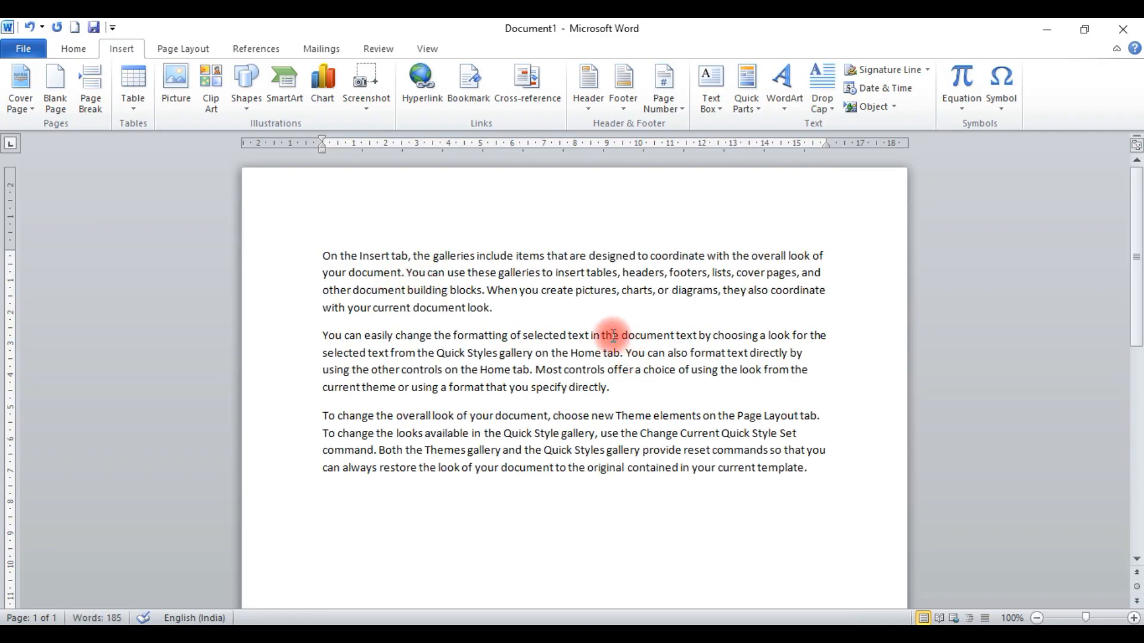
left_click(91, 84)
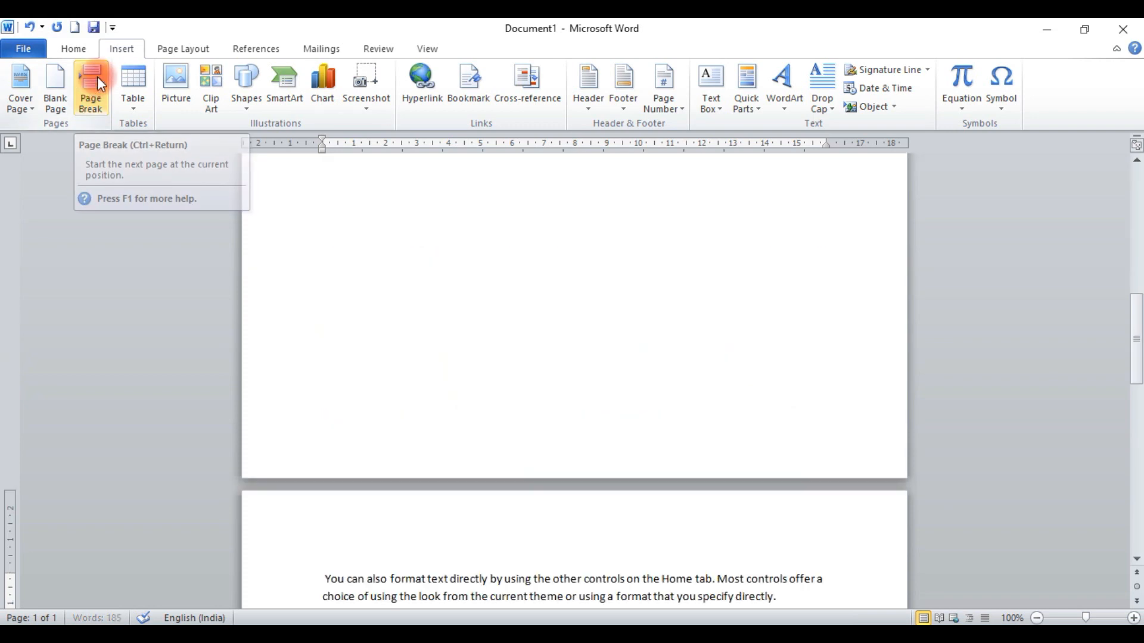
scroll(631, 410, "up", 15)
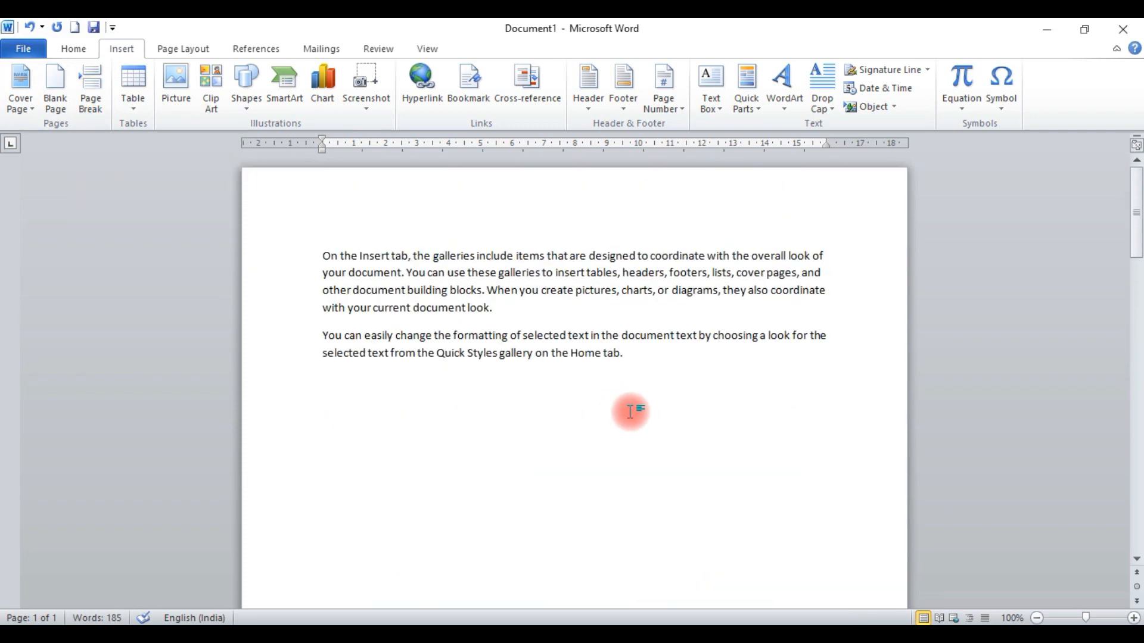
scroll(621, 405, "down", 10)
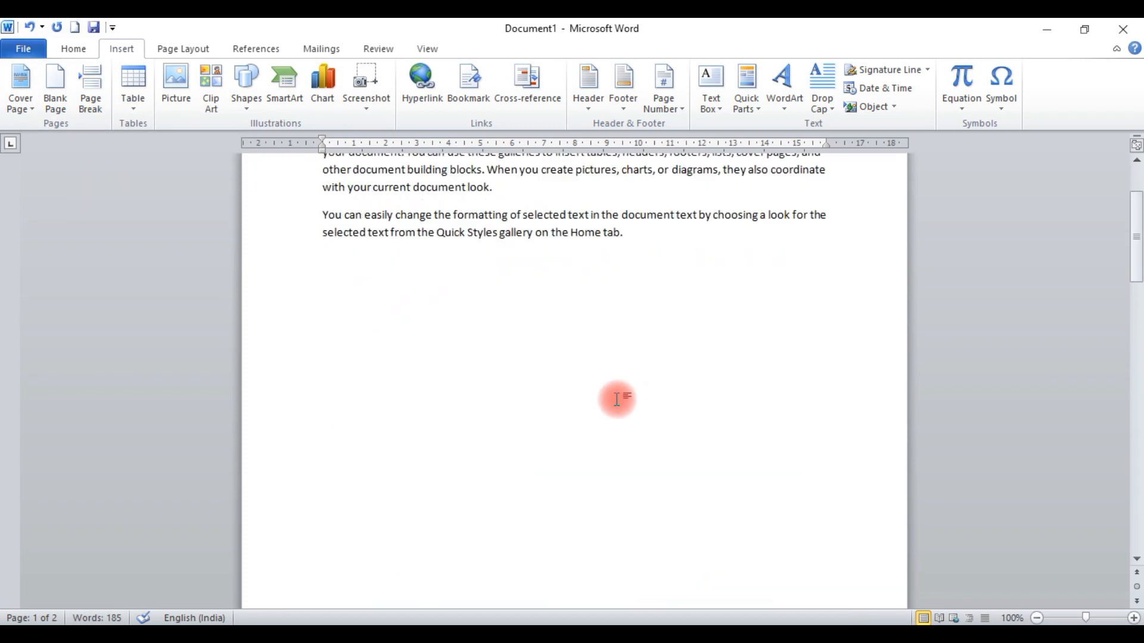
scroll(614, 421, "down", 6)
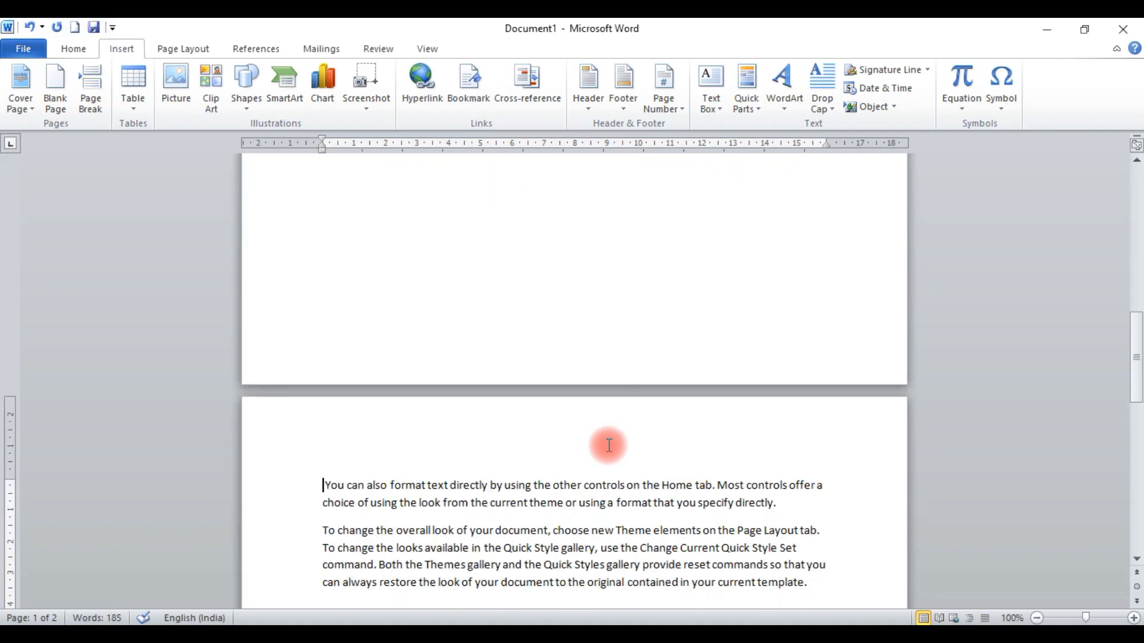
scroll(610, 441, "up", 8)
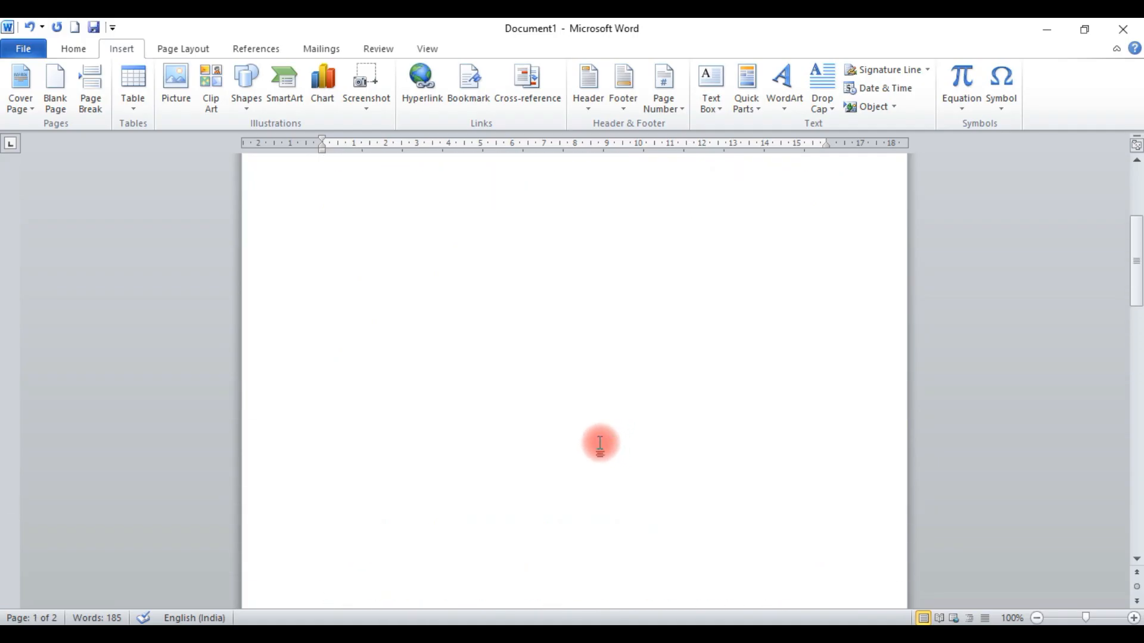
scroll(608, 446, "up", 10)
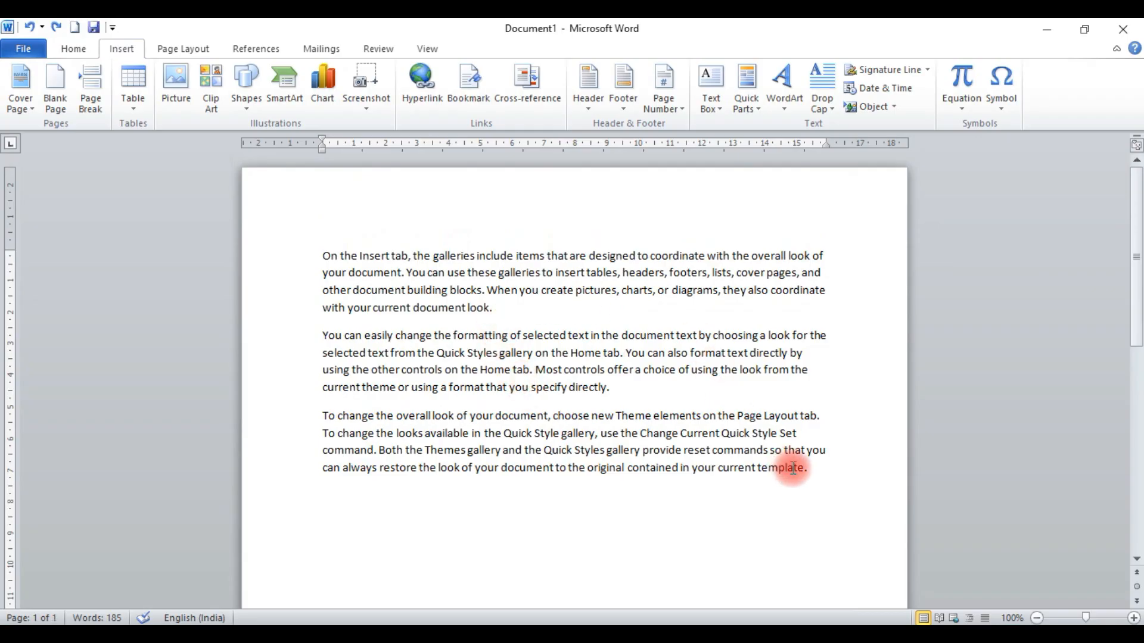
Delete all three sample paragraphs
left_click_drag(855, 486, 237, 221)
key("BackSpace")
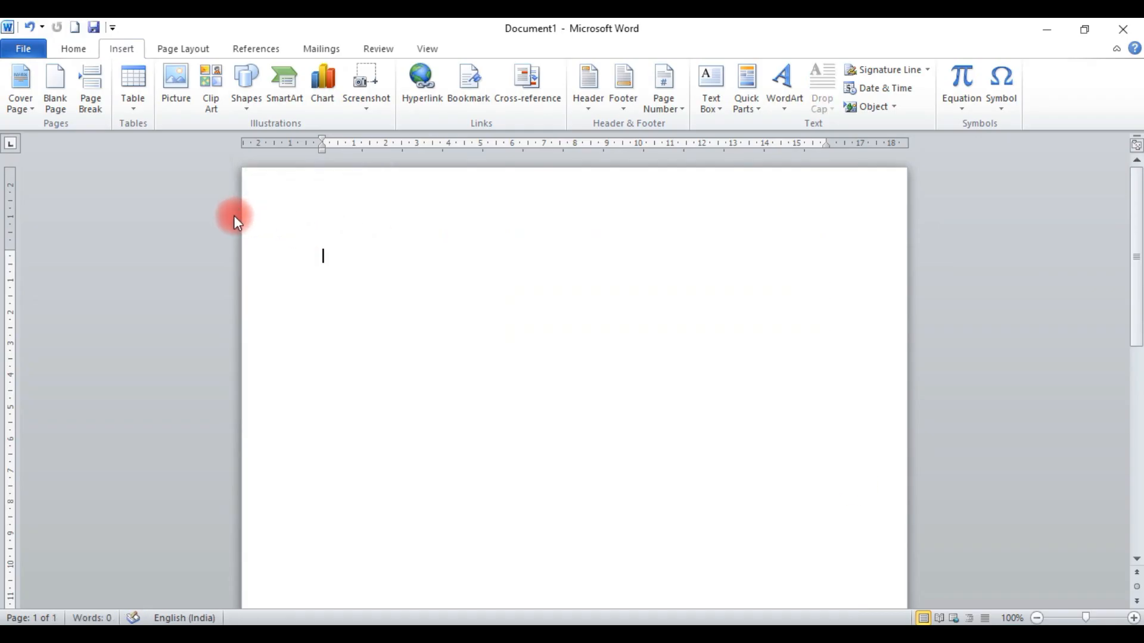
Open the table size choices and preview a table of one column by five rows
left_click(138, 104)
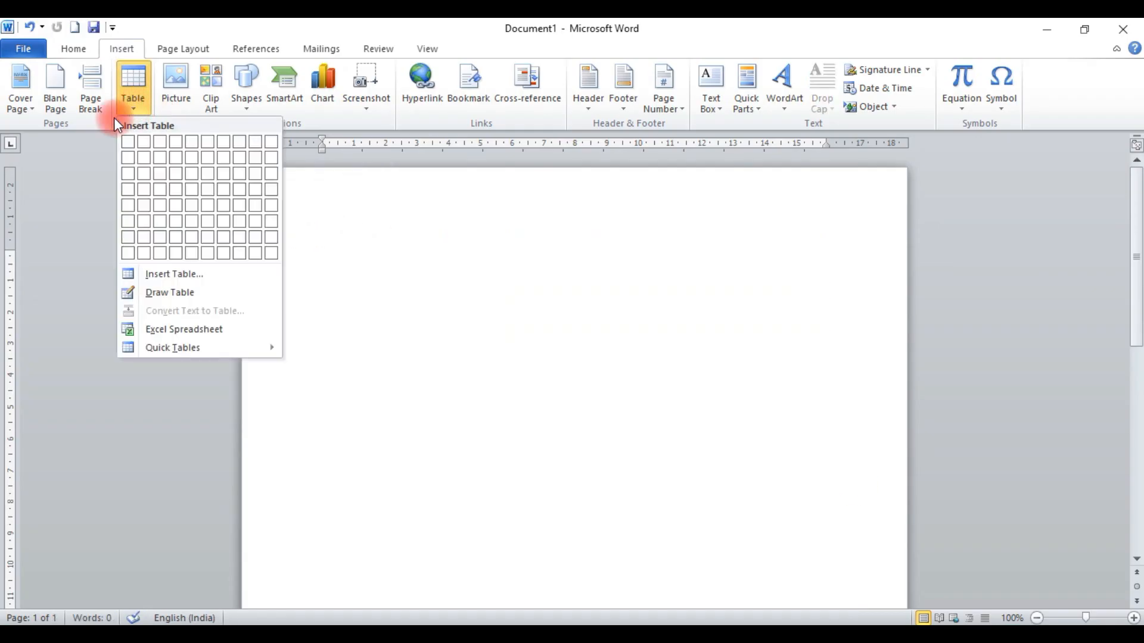
left_click(449, 249)
left_click(135, 111)
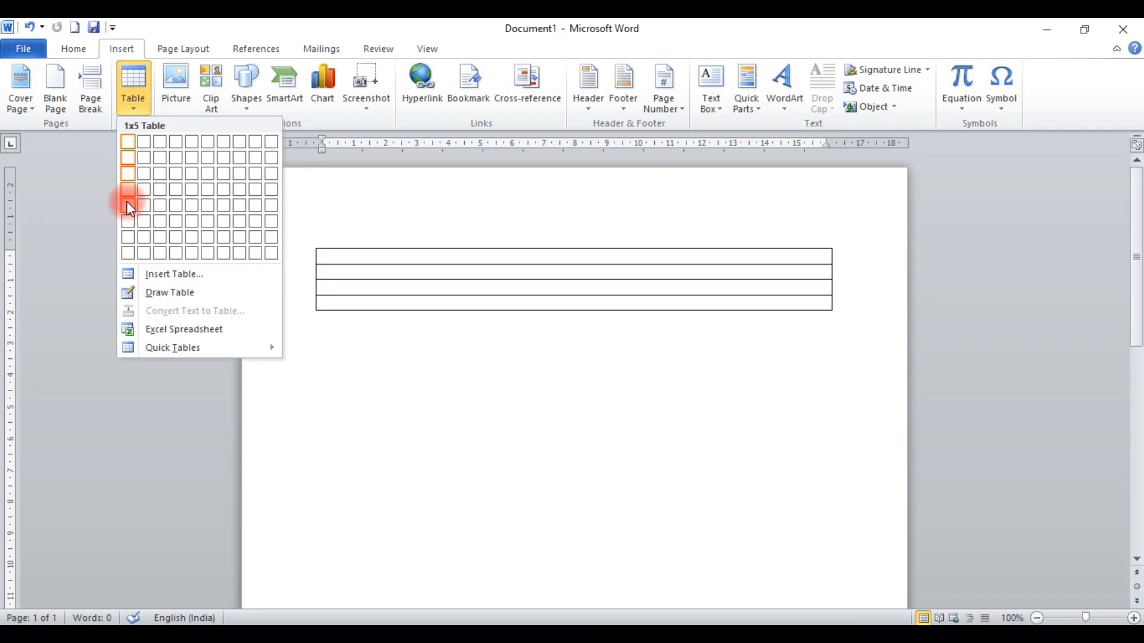
Insert a table with five columns and six rows and apply the plain grid table style
left_click(192, 224)
left_click(572, 375)
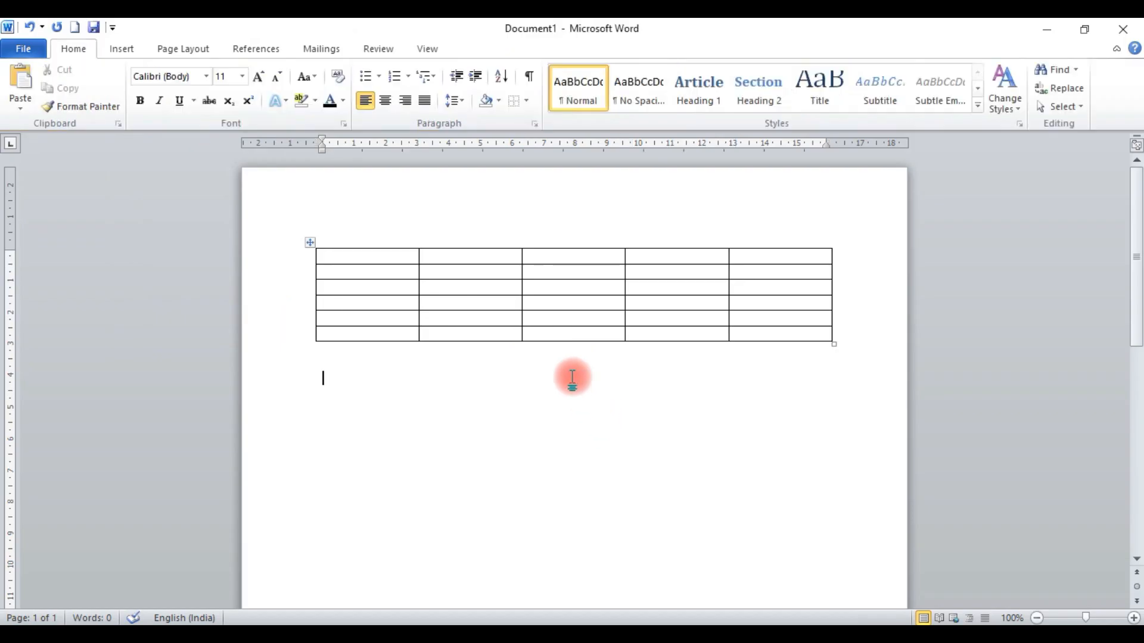
left_click(570, 300)
left_click(501, 37)
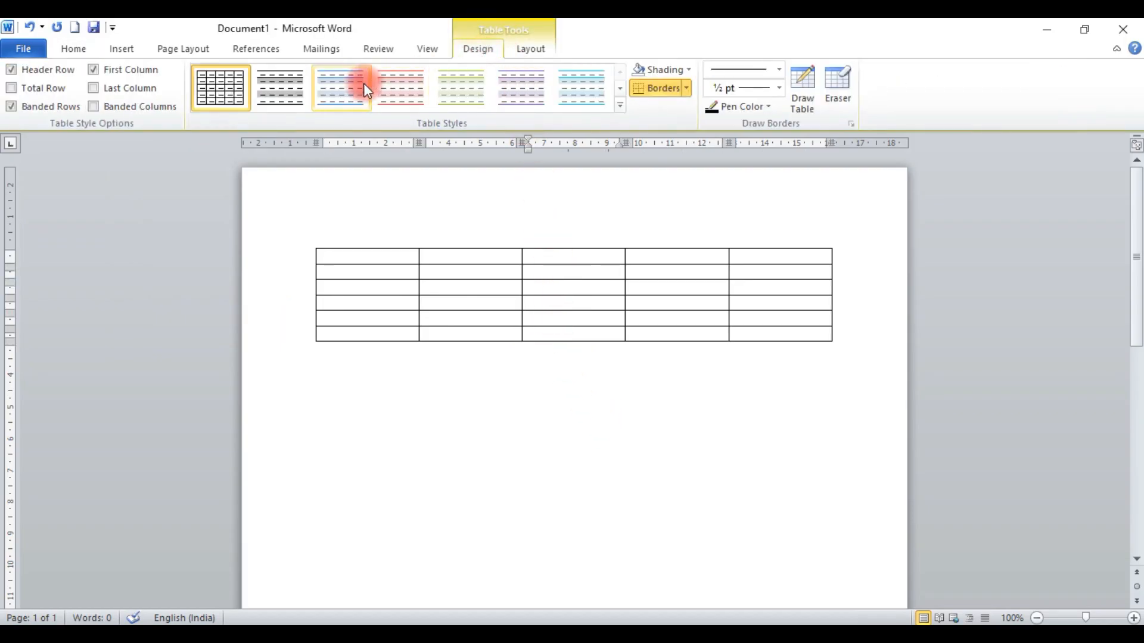
left_click(582, 88)
left_click(227, 85)
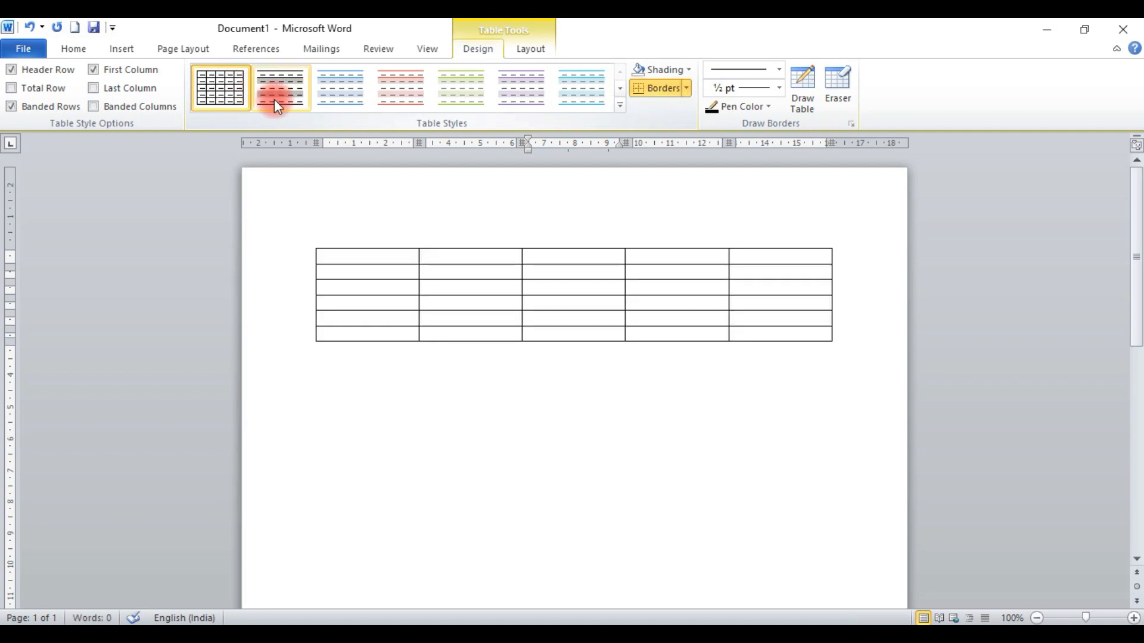
Shade the table's entire second column with standard red
left_click(688, 69)
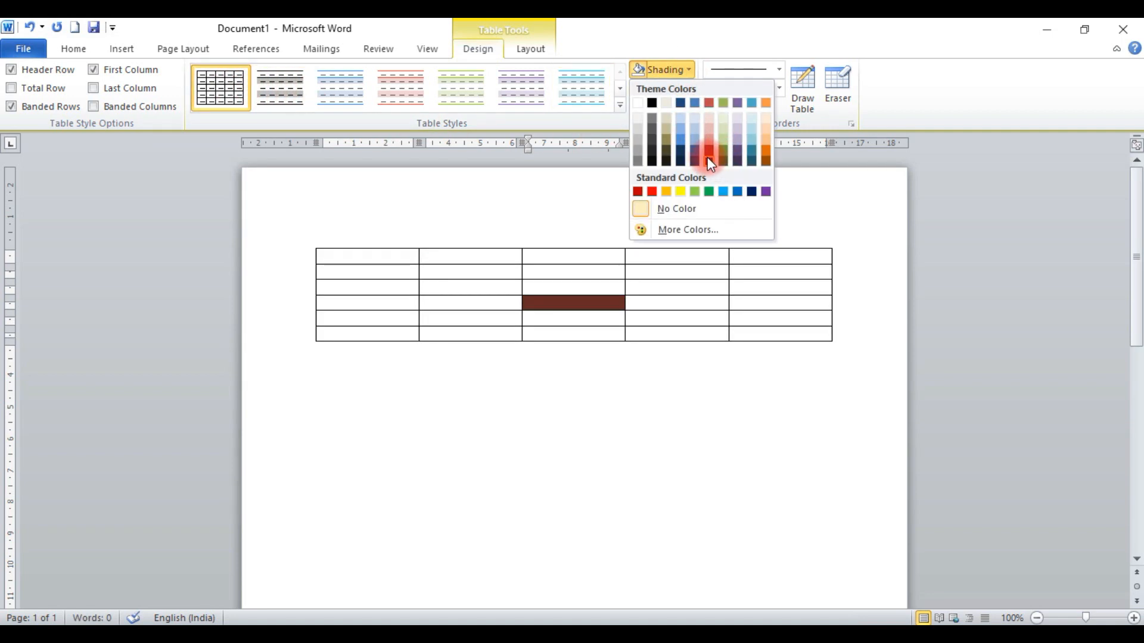
left_click(524, 304)
left_click_drag(467, 262, 475, 331)
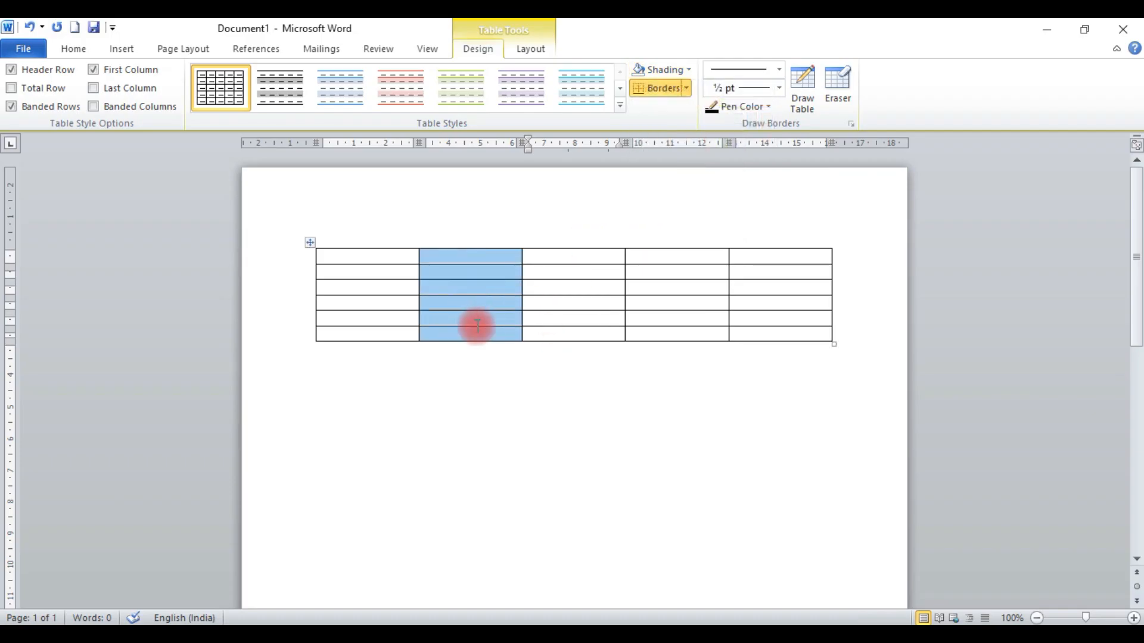
left_click(688, 70)
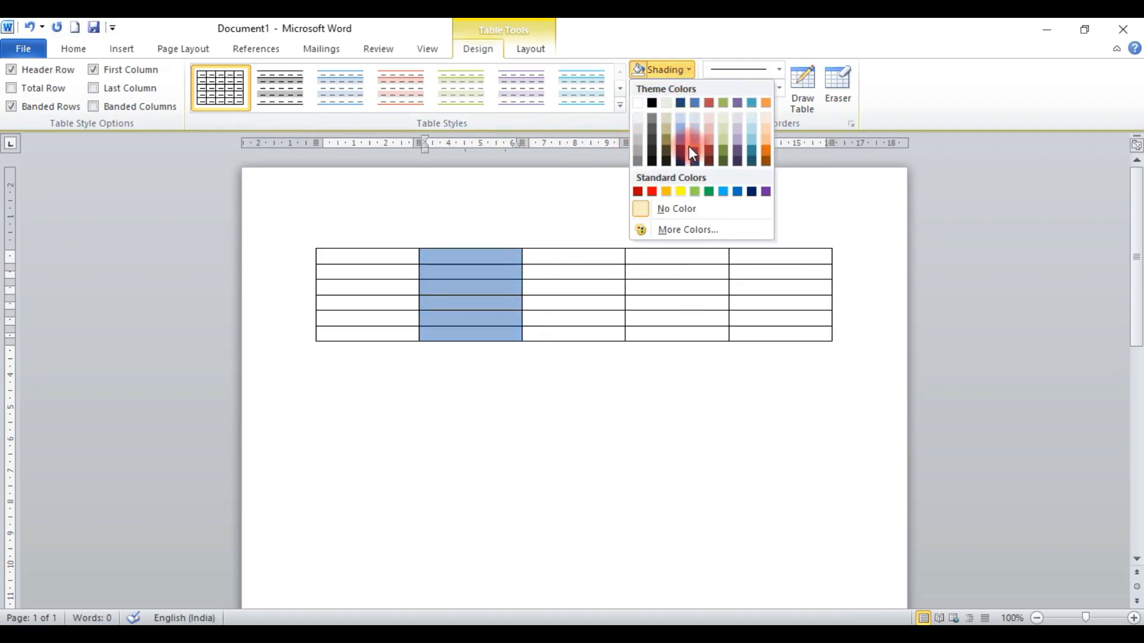
left_click(655, 191)
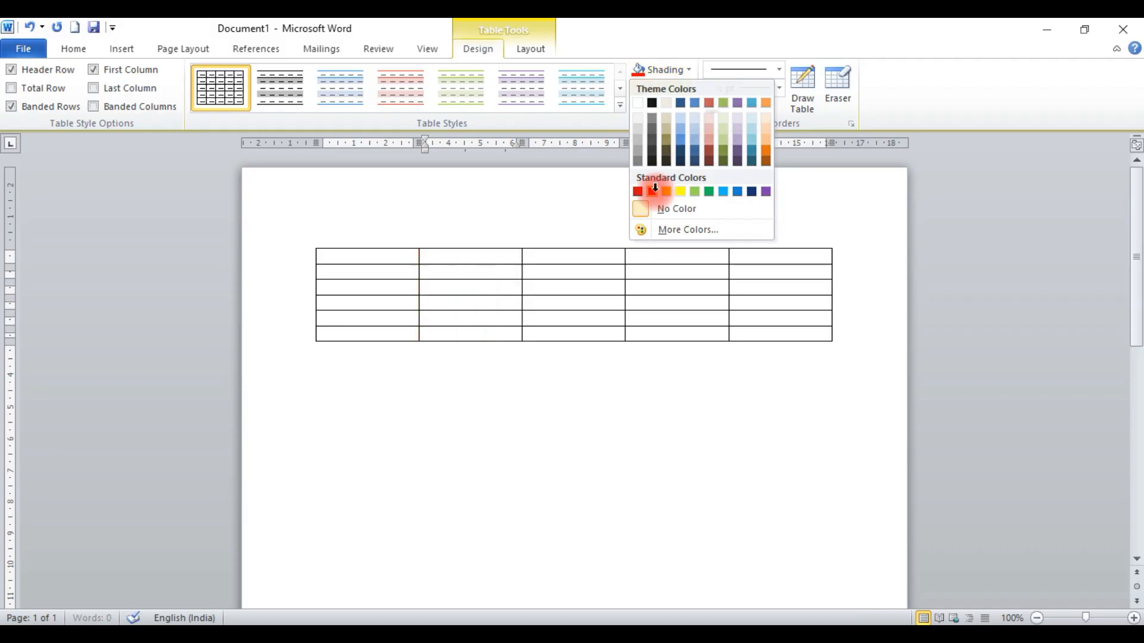
Undo the red shading and set the second column's shading to No Color
key("ctrl+z")
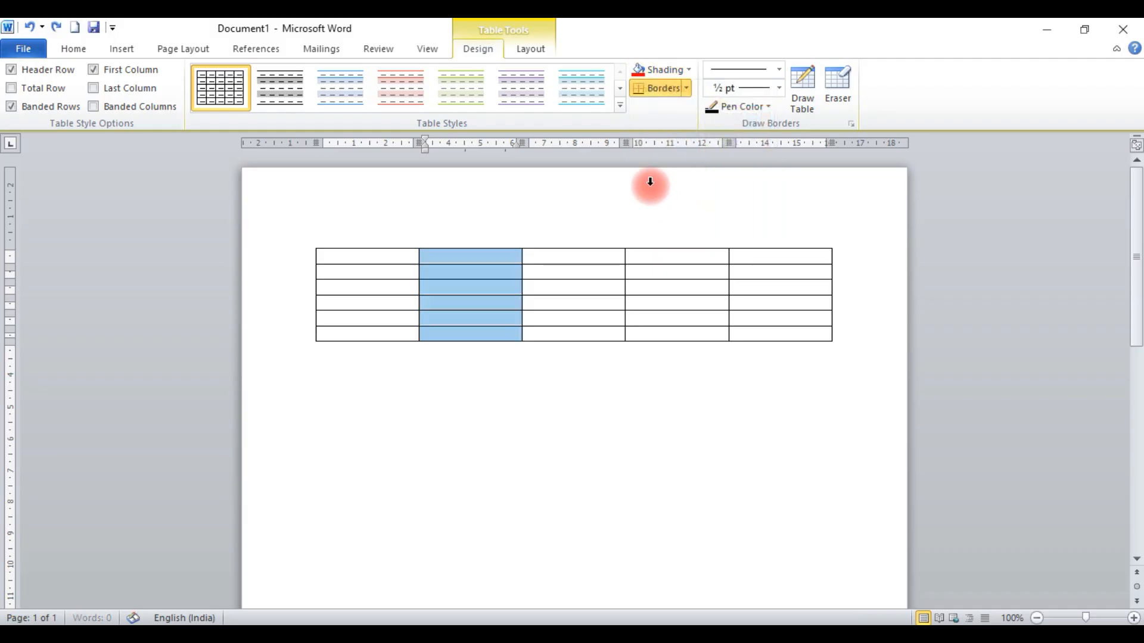
left_click(688, 70)
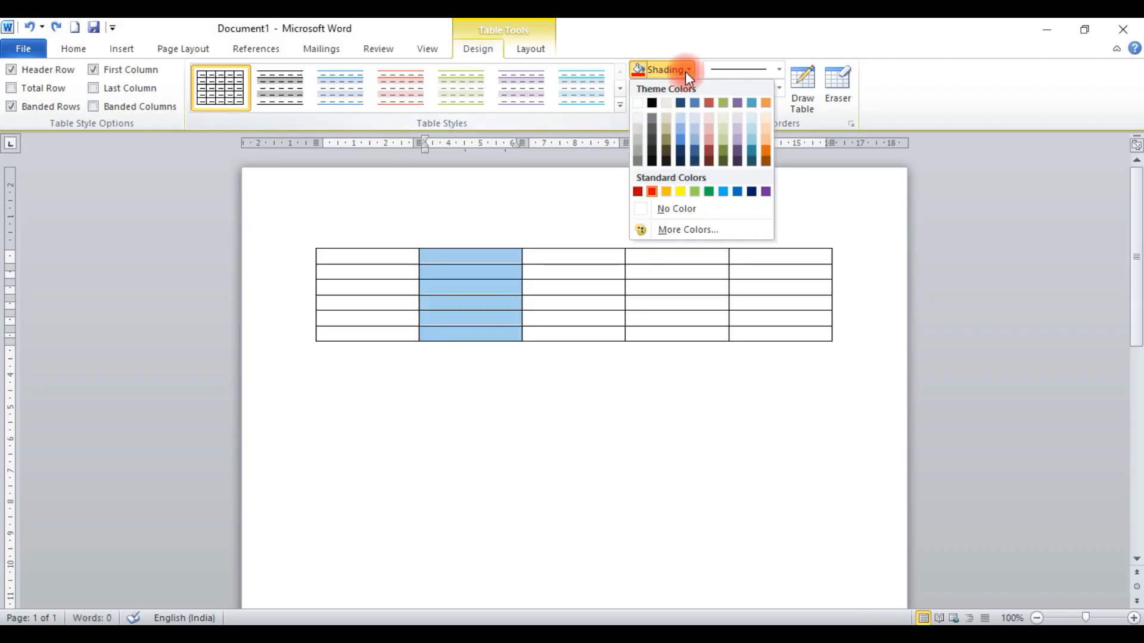
left_click(685, 212)
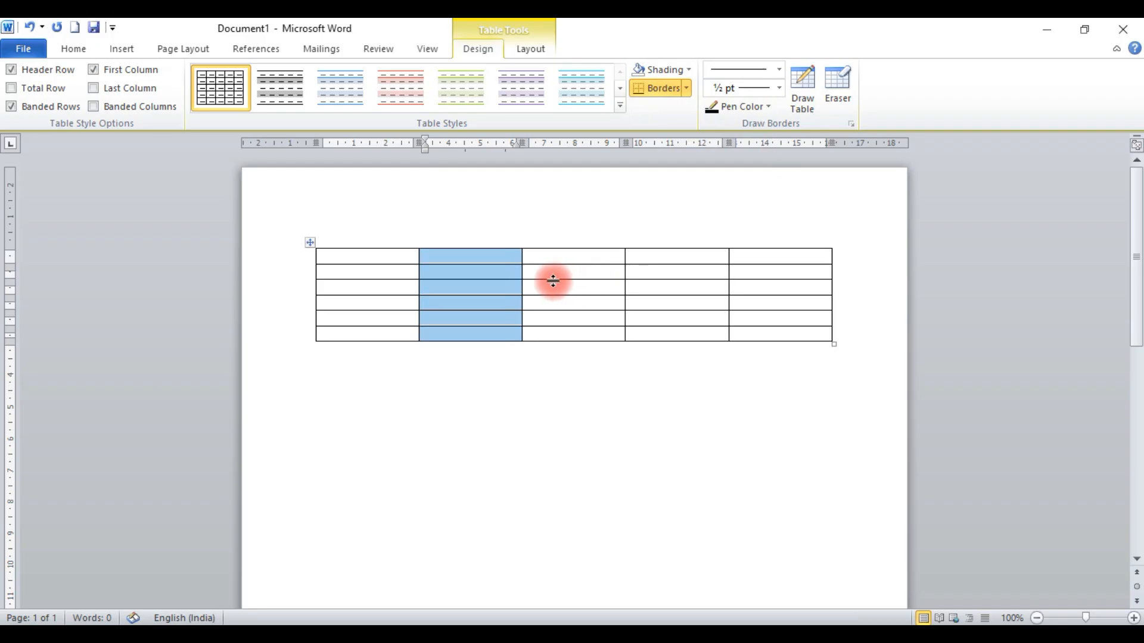
Apply All Borders to the selected second column of the table
left_click(686, 89)
left_click(687, 89)
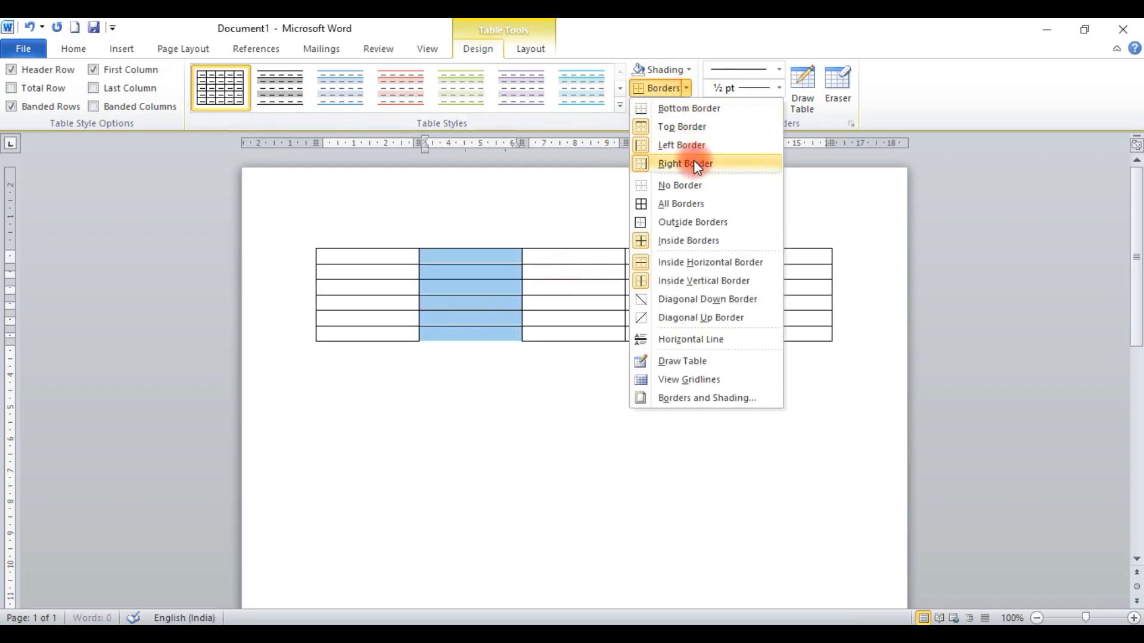
left_click(683, 204)
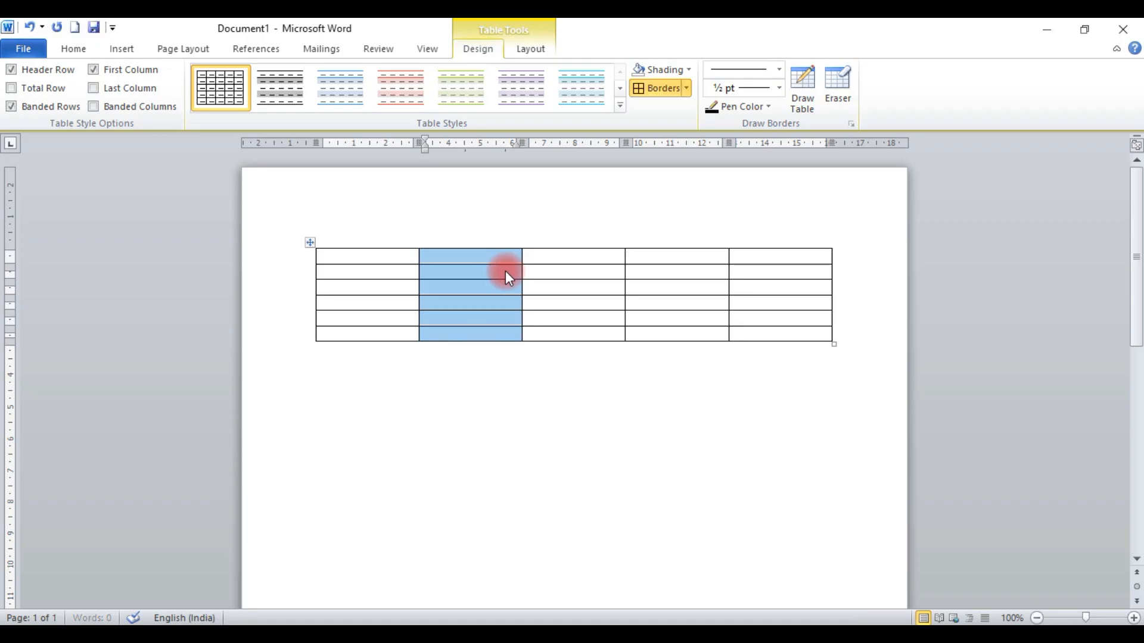
left_click(593, 300)
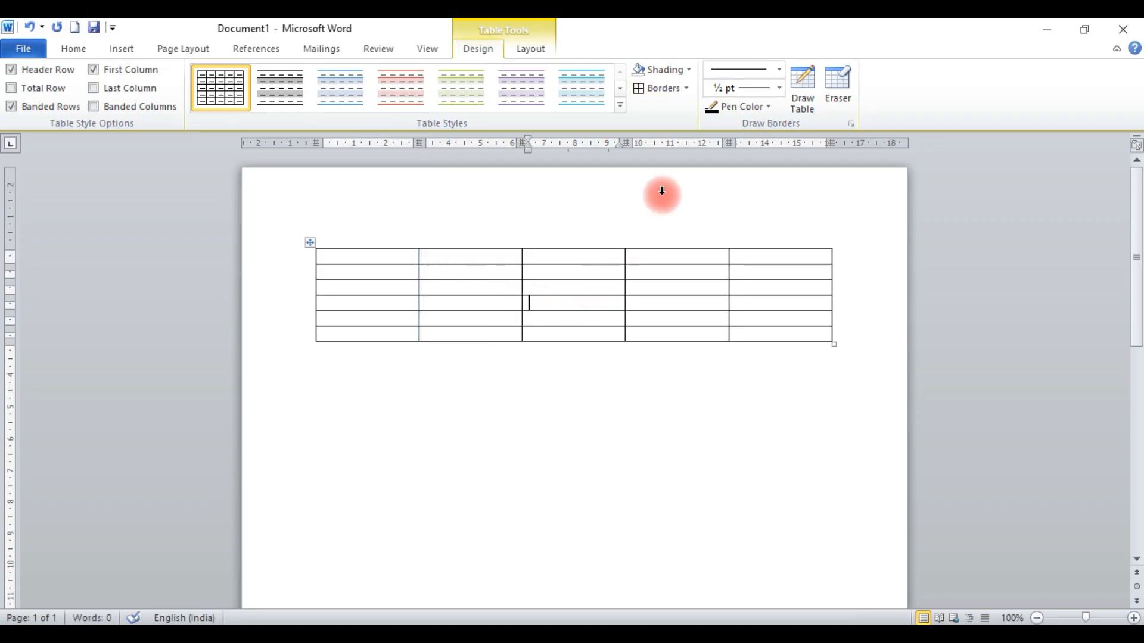
Set the table pen weight to 4 ½ pt and draw a horizontal line across the last cell of the second row
left_click(778, 88)
left_click(745, 262)
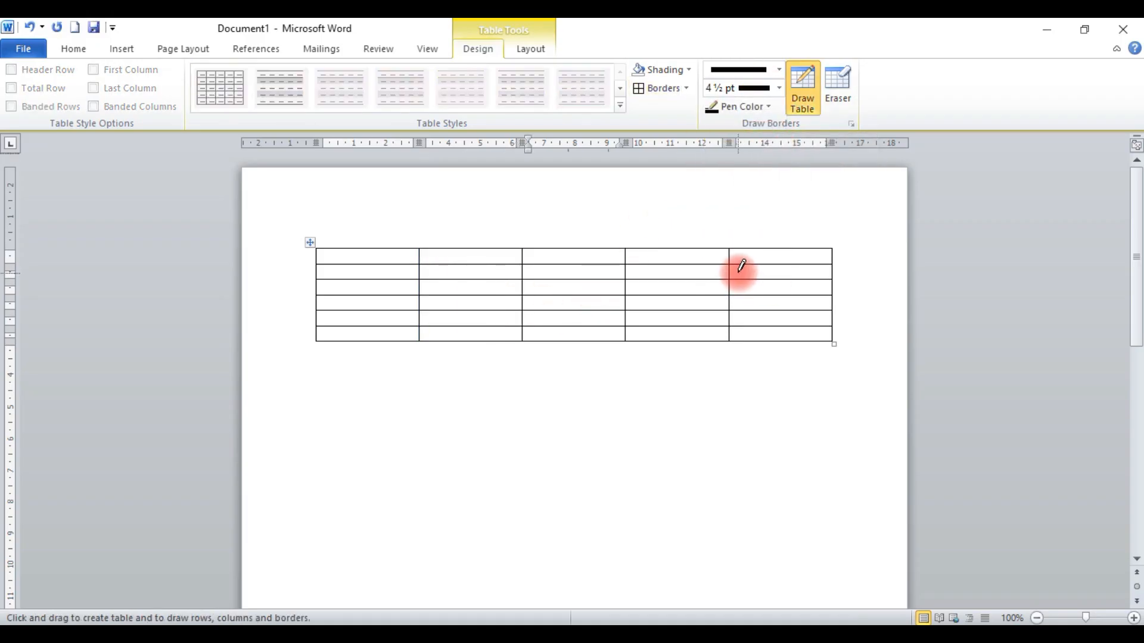
left_click_drag(738, 272, 828, 273)
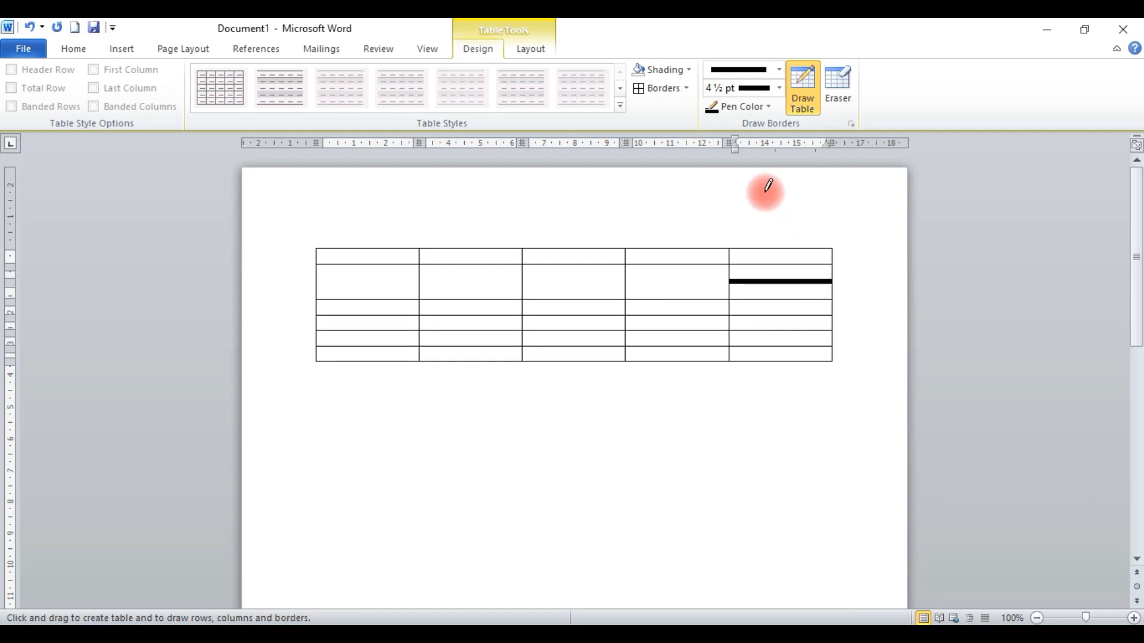
Undo the thick line and the preceding table changes, and set the pen weight to ¼ pt
key("ctrl+z")
key("ctrl+z")
key("ctrl+z")
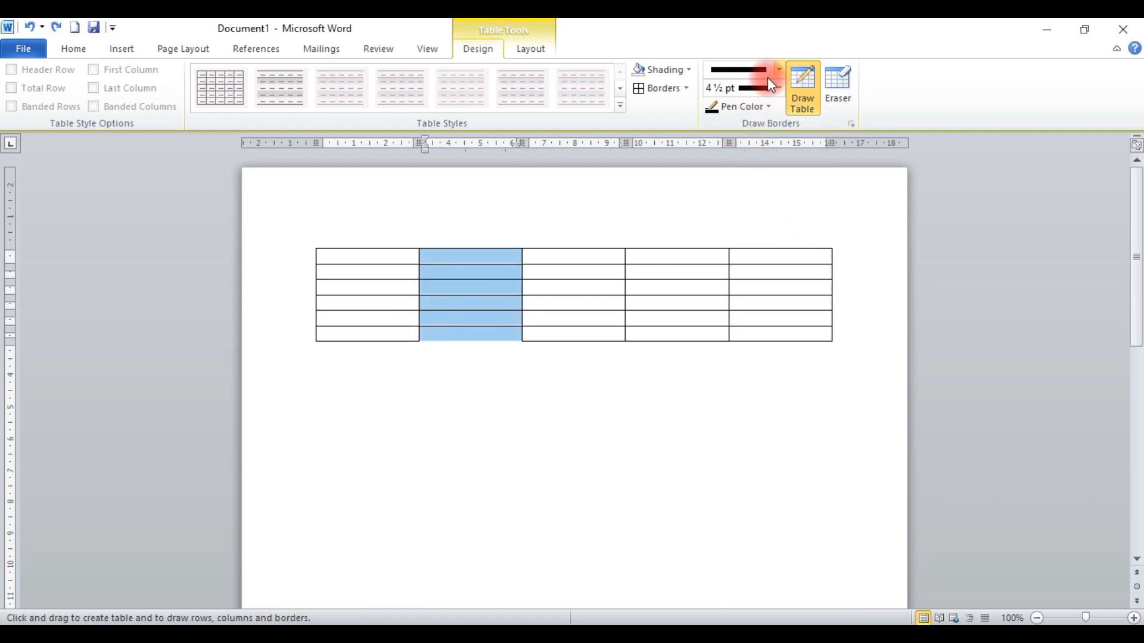
left_click(779, 89)
left_click(761, 111)
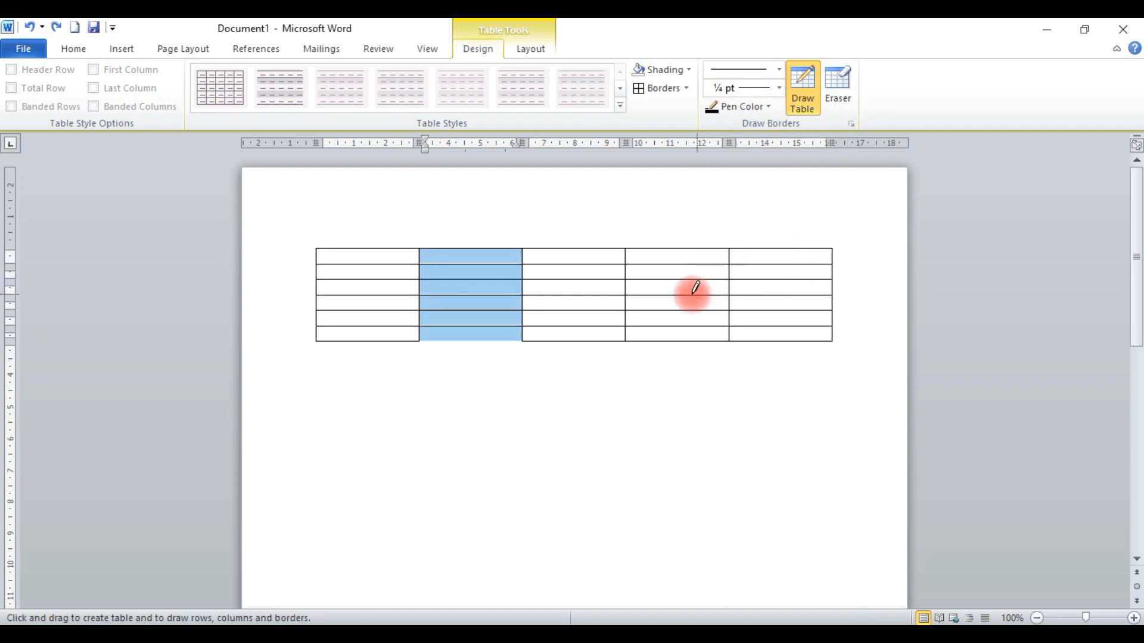
key("Escape")
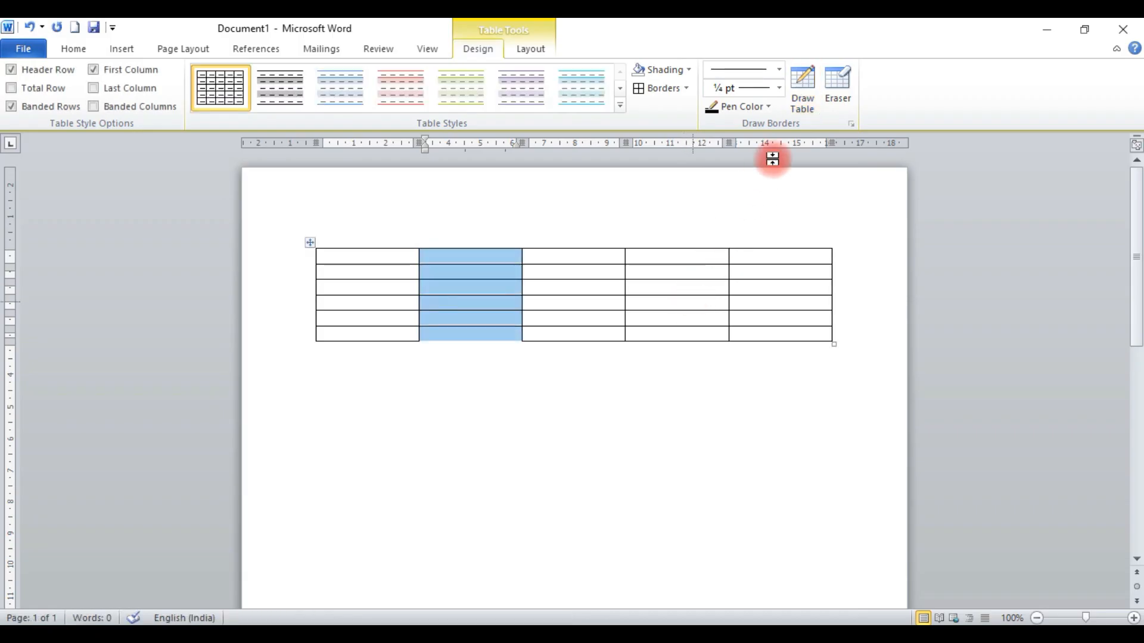
Erase horizontal borders between cells below the table's first row to merge vertically neighbouring cells
left_click(835, 92)
left_click_drag(781, 269, 694, 277)
left_click(598, 293)
left_click(596, 278)
left_click(485, 295)
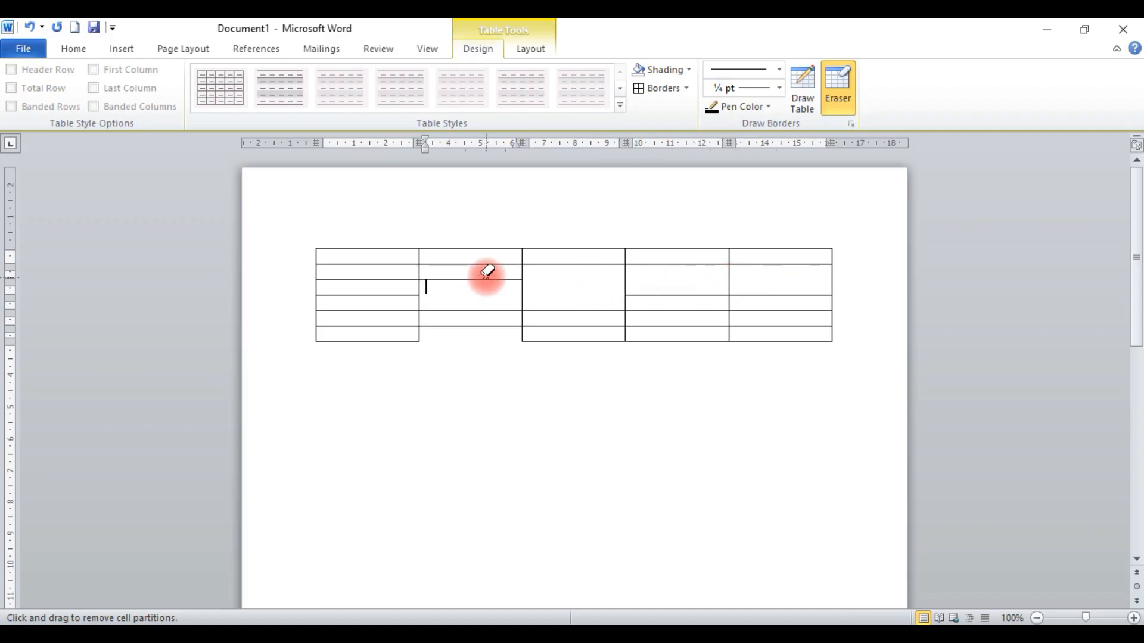
left_click(485, 278)
left_click(390, 295)
left_click(454, 310)
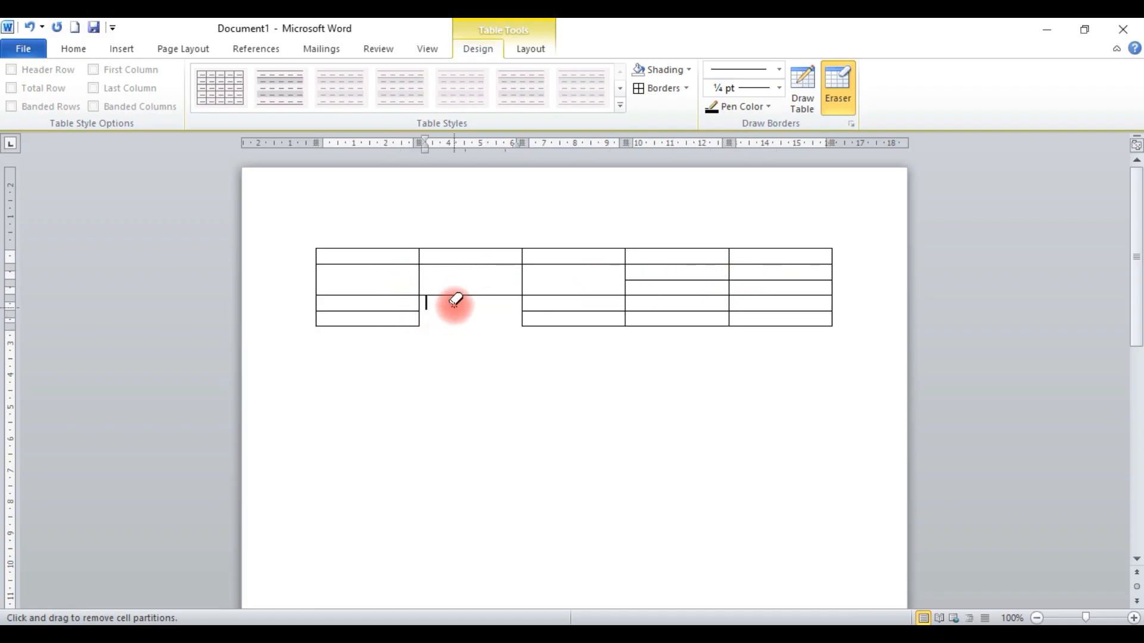
left_click(454, 295)
Draw the second column's missing bottom border, a horizontal line splitting its tall cell, and crossed diagonals in the first column's tall cell
left_click(809, 77)
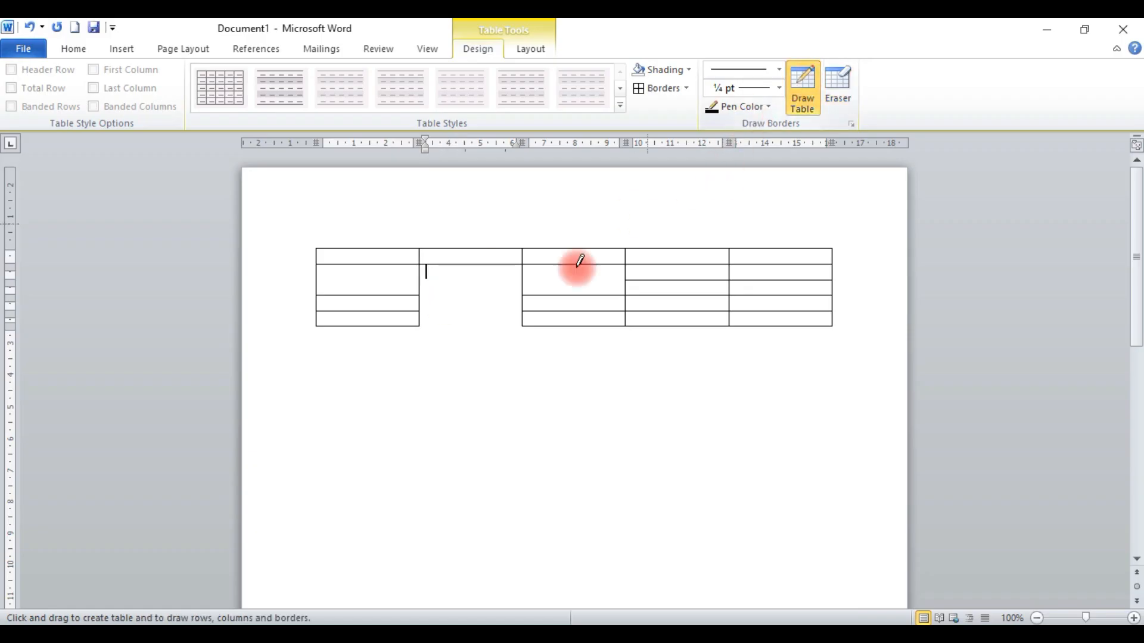
left_click_drag(421, 326, 519, 326)
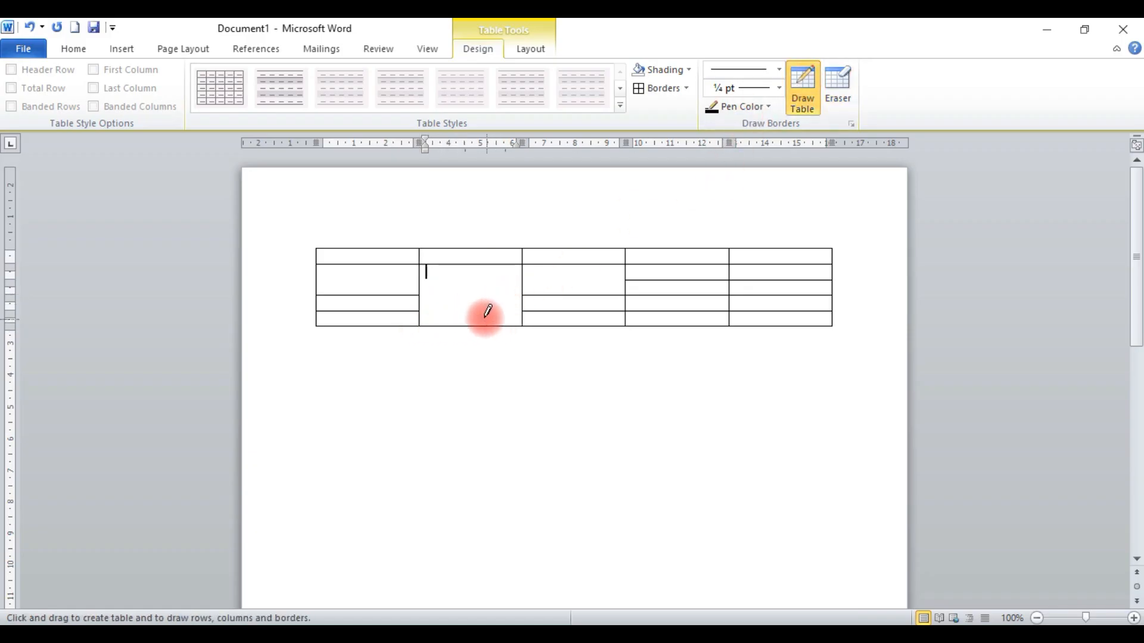
left_click_drag(417, 295, 525, 295)
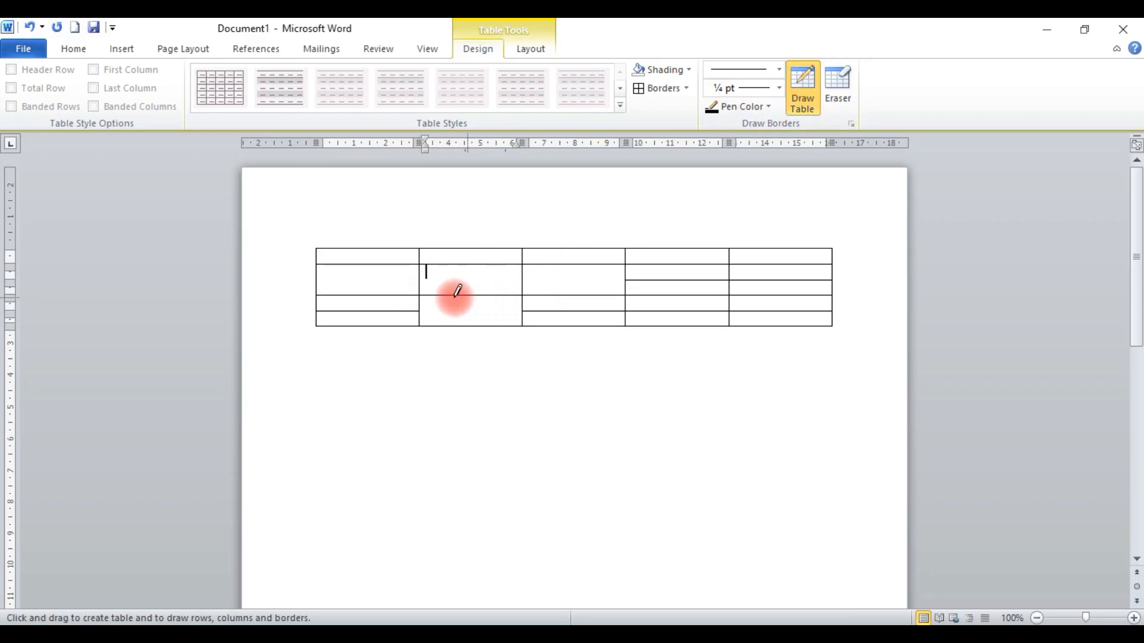
mouse_move(317, 294)
left_mouse_down()
mouse_move(411, 257)
mouse_move(419, 265)
mouse_move(317, 264)
left_mouse_up()
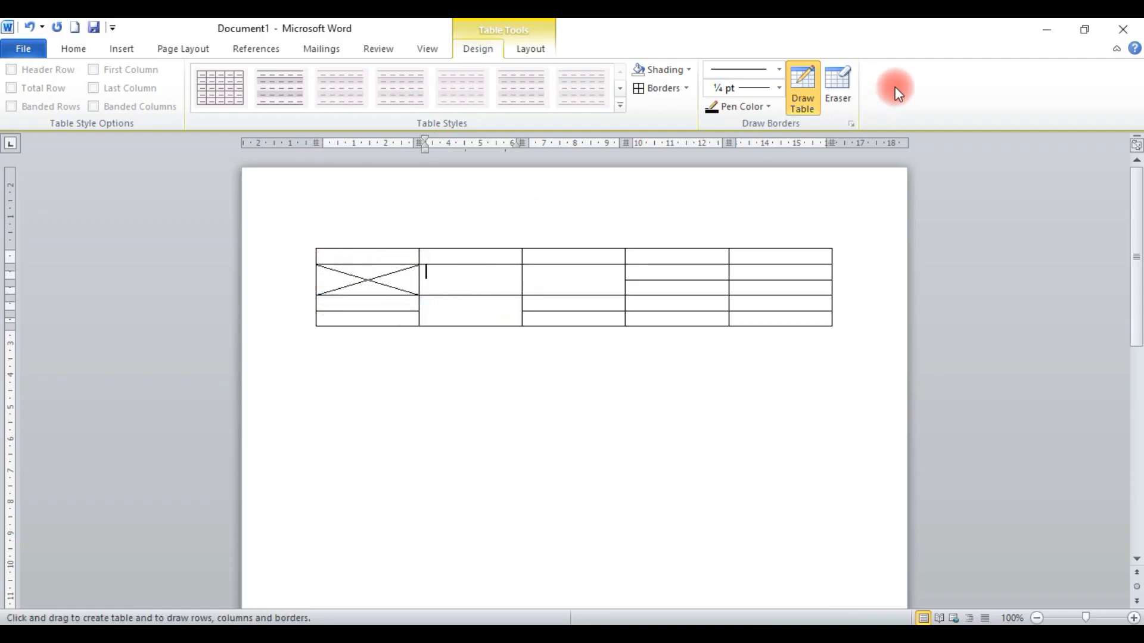
Erase the whole table column by column with the table Eraser
left_click(838, 88)
left_click_drag(808, 359, 808, 359)
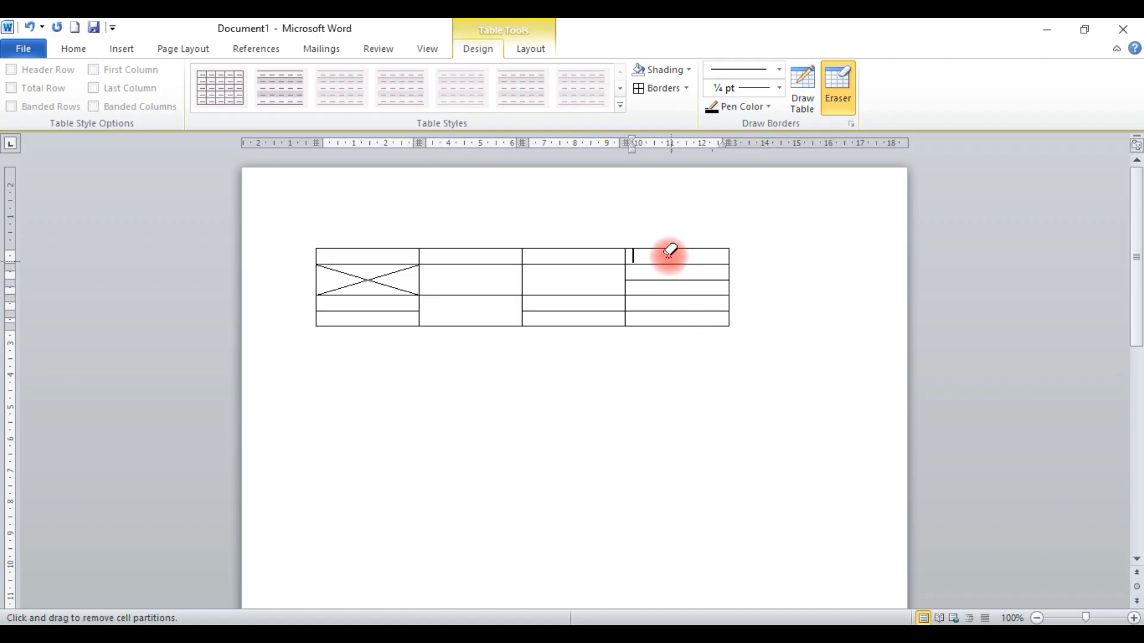
left_click_drag(670, 250, 695, 351)
left_click_drag(547, 245, 595, 391)
left_click_drag(477, 234, 498, 391)
left_click_drag(350, 223, 360, 371)
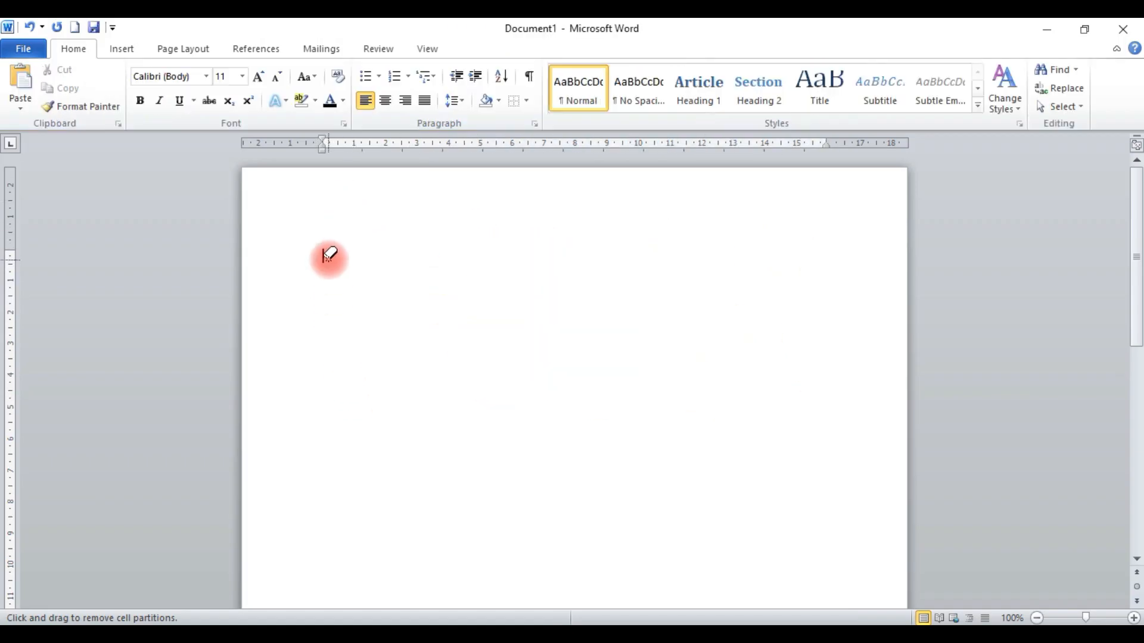
Insert a table with 4 columns and 8 rows, using automatic fixed column width
left_click(123, 48)
left_click(131, 102)
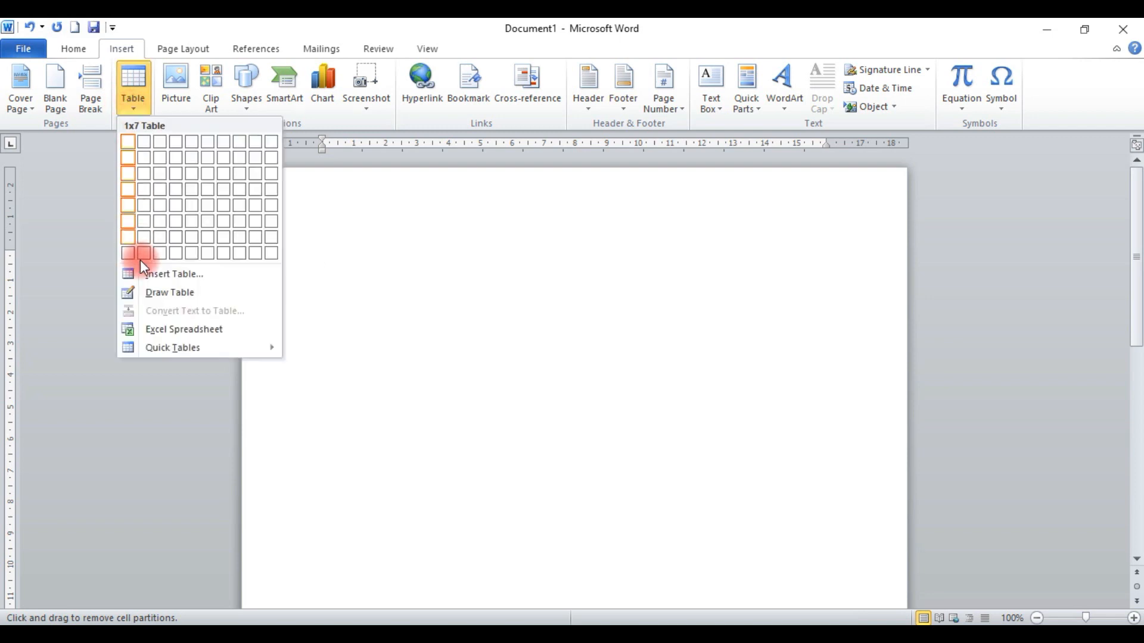
left_click(173, 275)
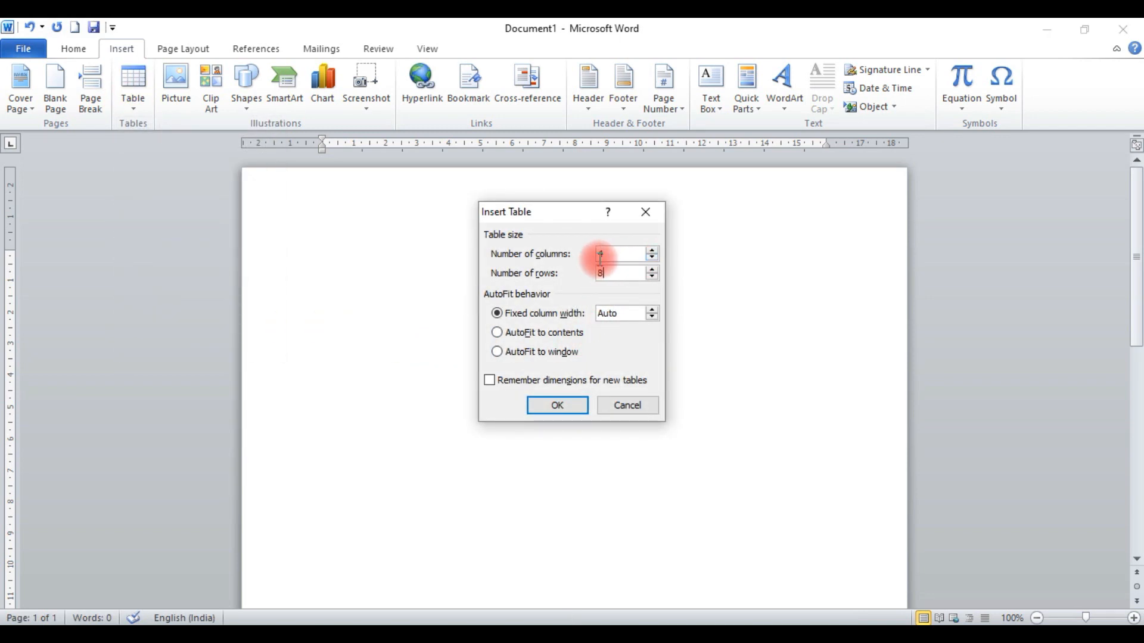
left_click(572, 408)
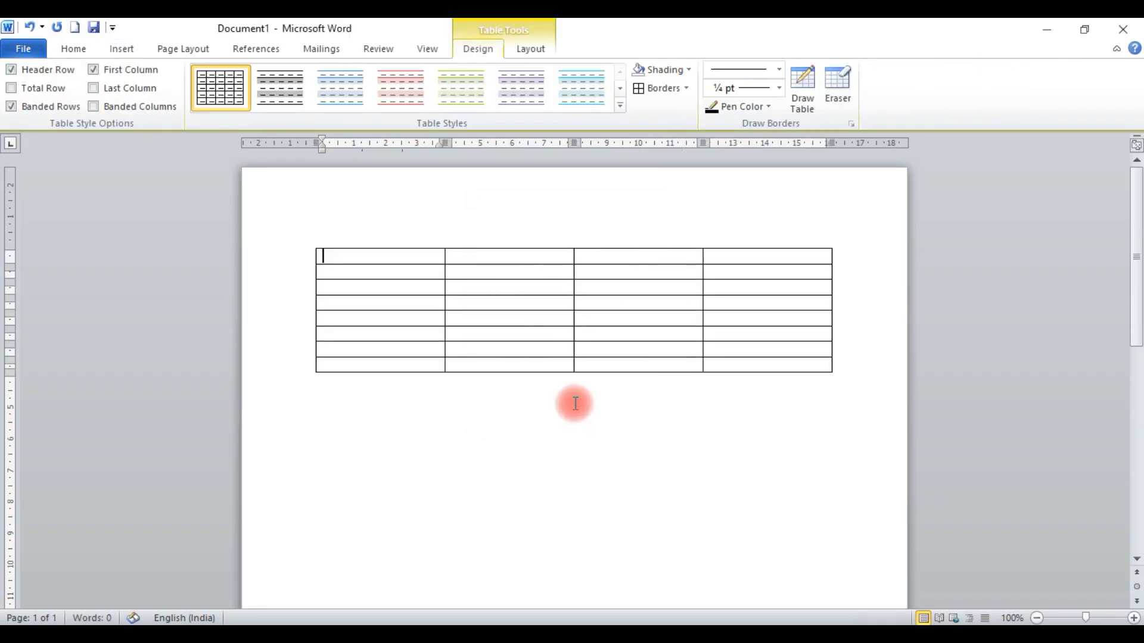
Look at the table layout tools, and erase the entire table of 4 columns and 8 rows with the Eraser
left_click(530, 48)
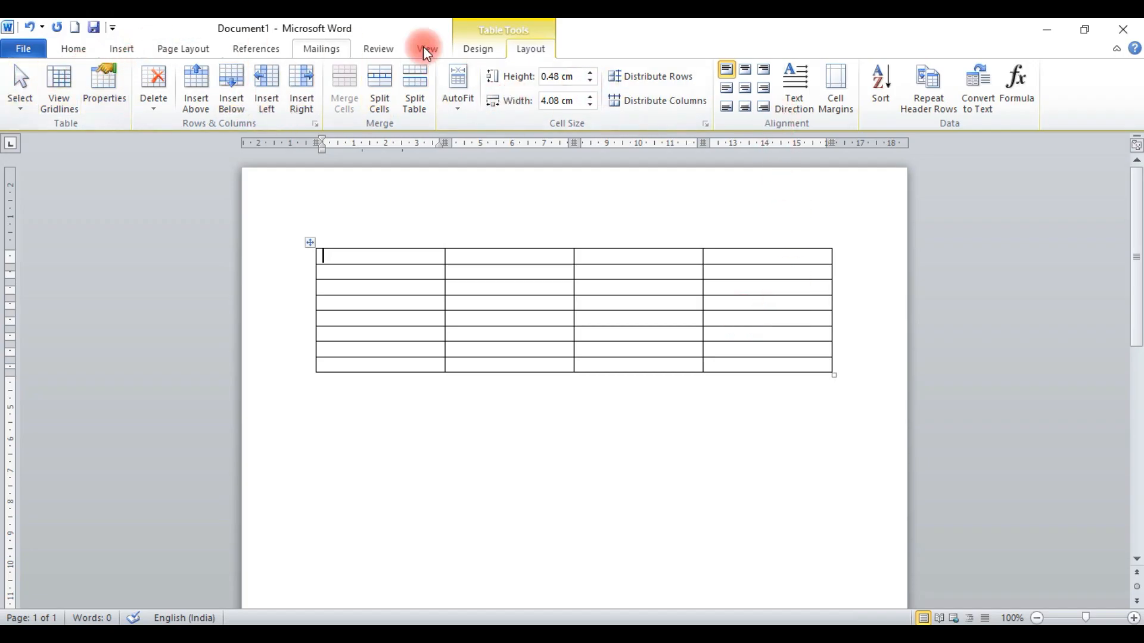
left_click(480, 50)
left_click(838, 90)
mouse_move(319, 220)
left_mouse_down()
mouse_move(593, 383)
mouse_move(1022, 392)
left_mouse_up()
Insert a table with 4 columns and 4 rows, using automatic fixed column width
left_click(122, 48)
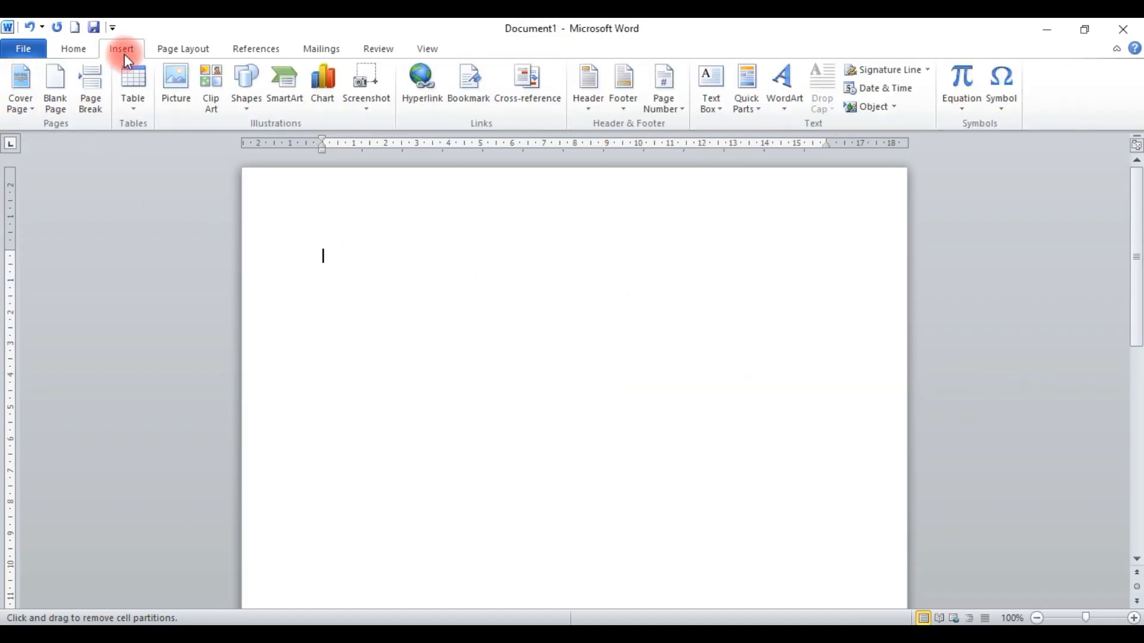
left_click(133, 94)
left_click(173, 273)
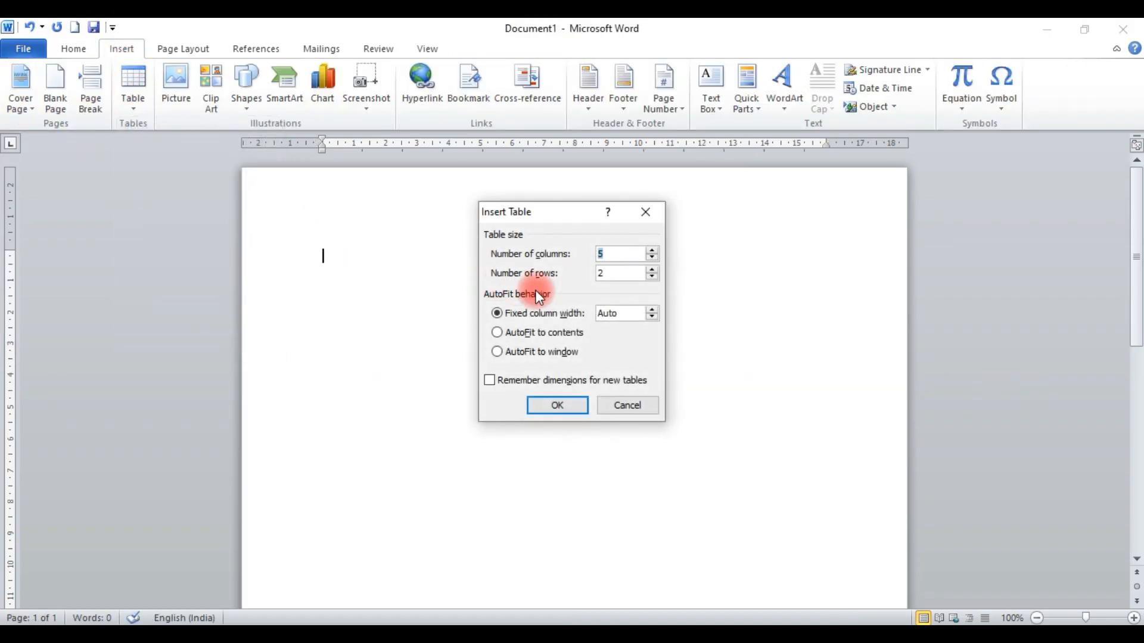
key("Tab")
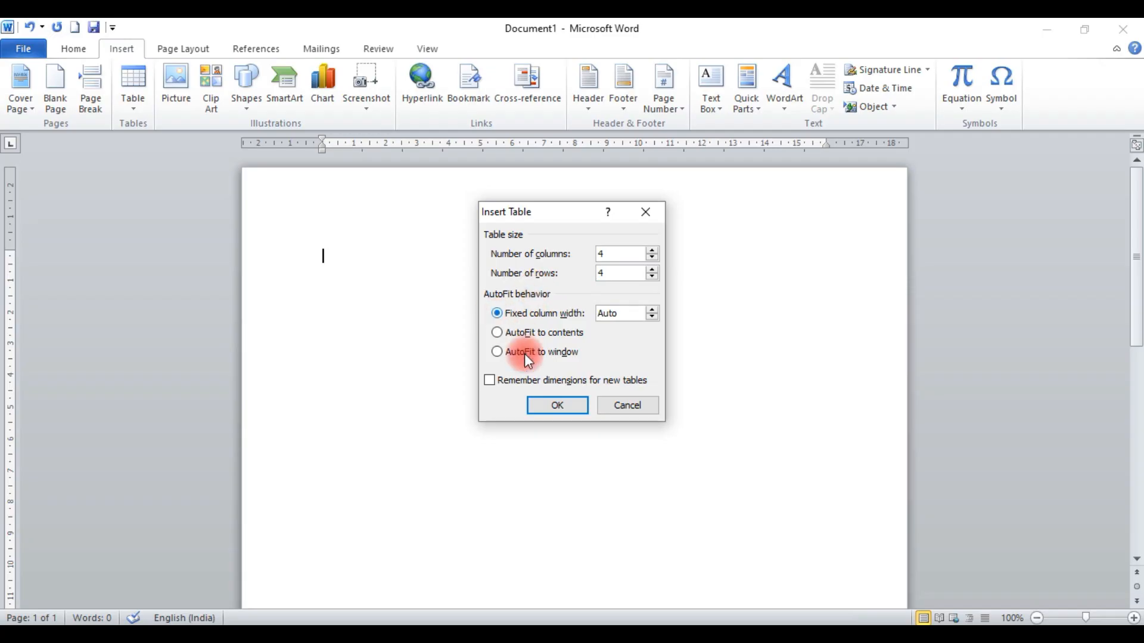
left_click(554, 406)
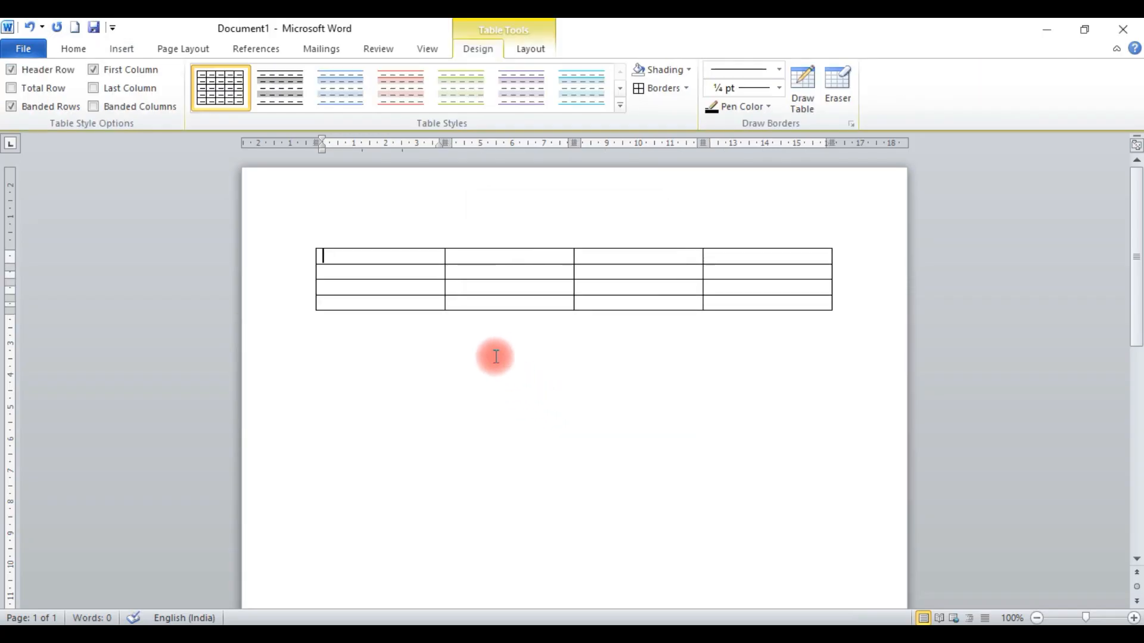
Fill the table's header row with the headings Name, Class, Roll no and Division
type("Name")
key("Tab")
type("Roll no")
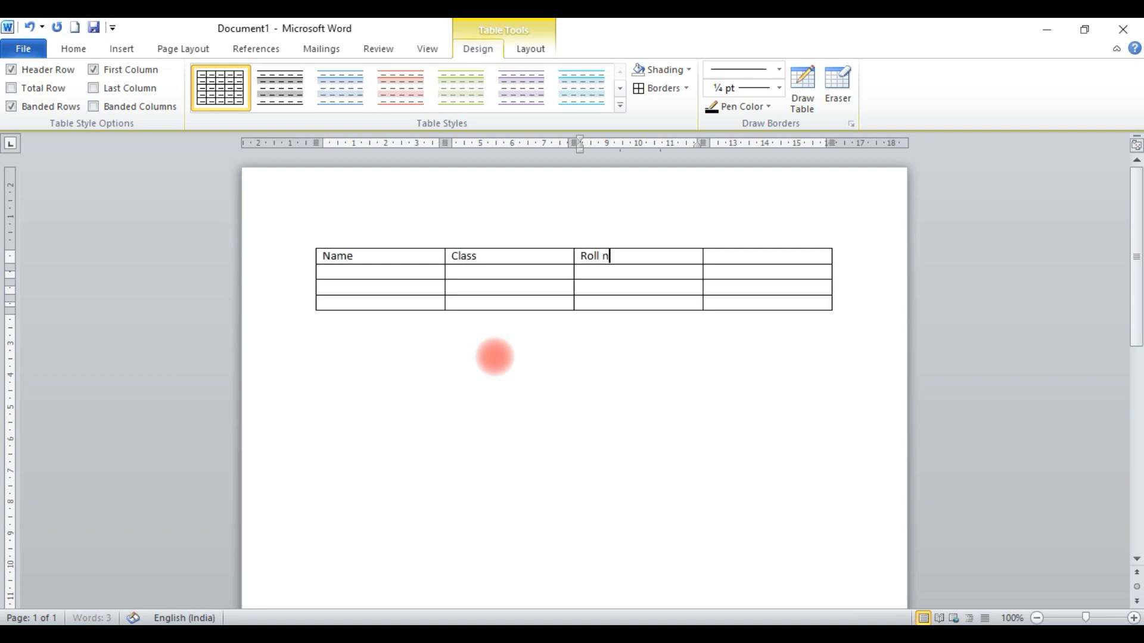
key("Tab")
key("Tab")
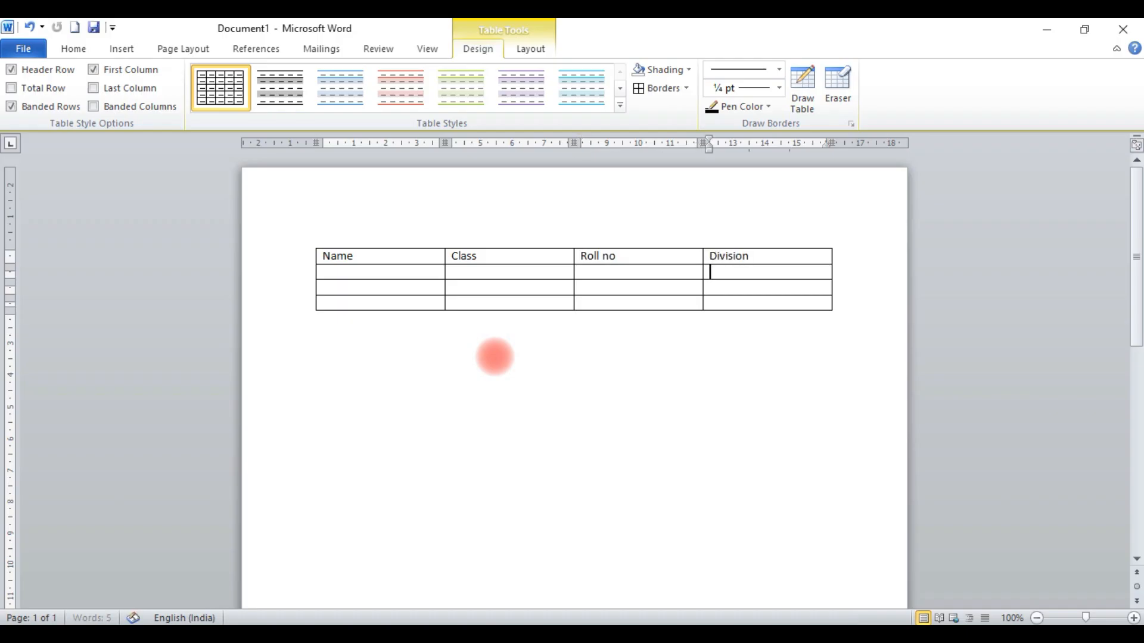
Enter a student's first name in each of the three rows under the Name heading
type("ram")
key("Down")
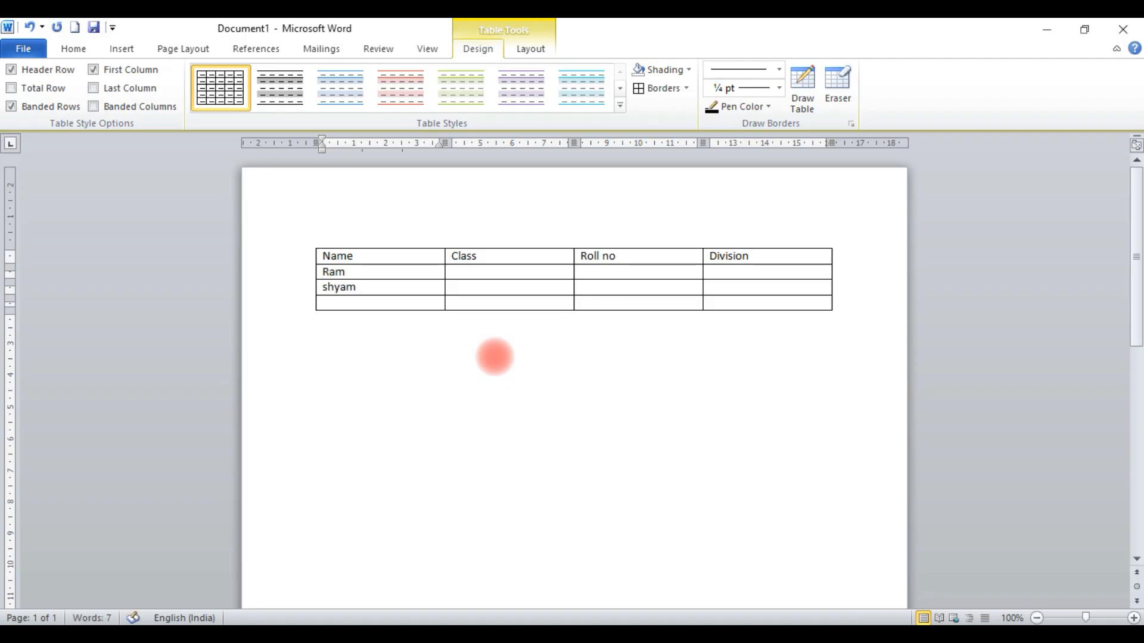
key("Down")
type("mo")
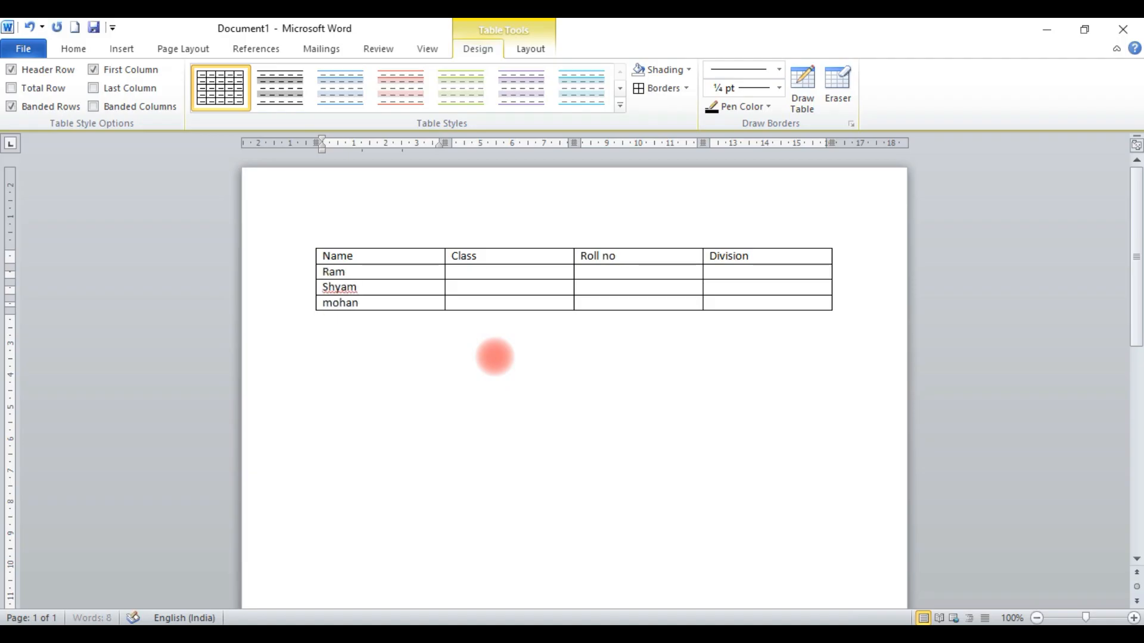
Enter 10 in the Class column for all three students
key("Up")
key("Up")
key("Up")
key("Right")
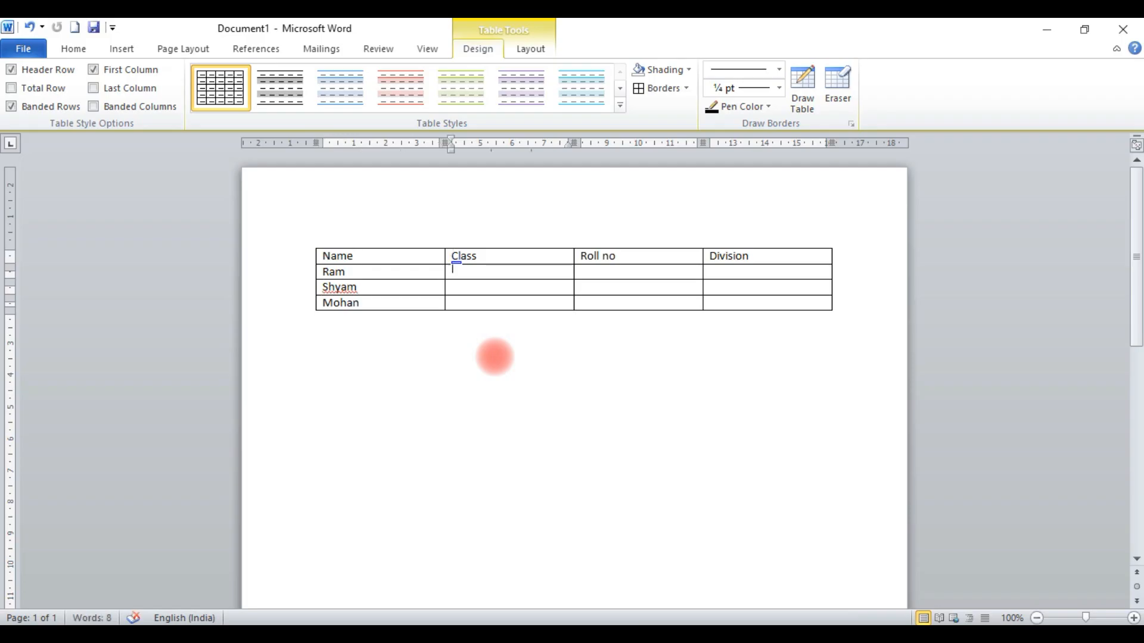
type("1")
key("Down")
type("10")
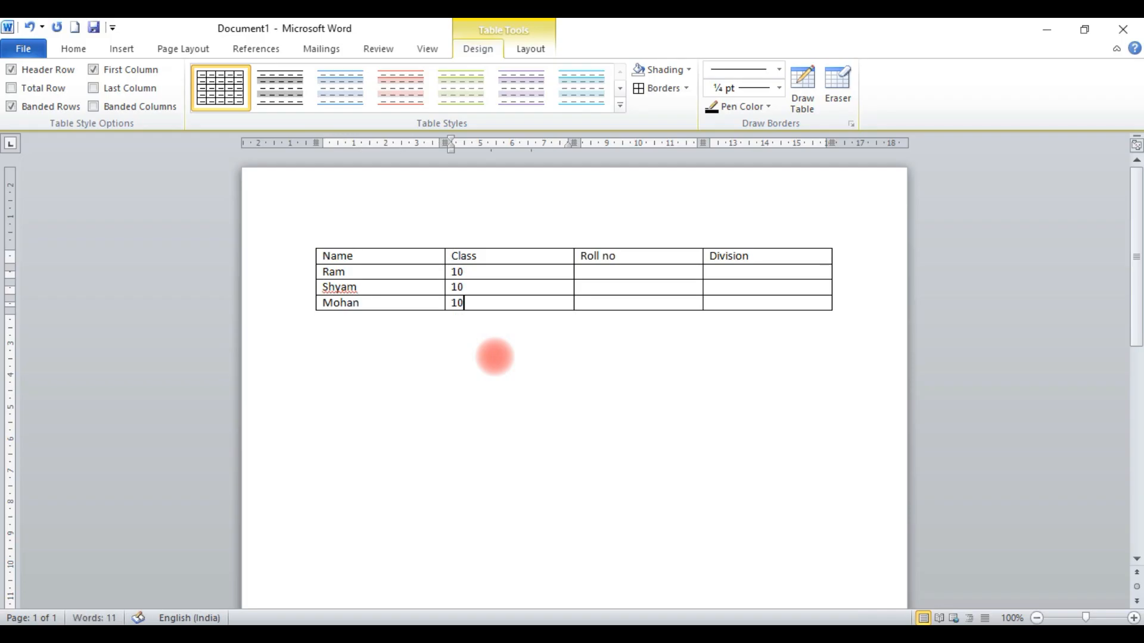
Enter roll numbers 101, 102 and 103 for the three students, and place the cursor in the first student's Division cell
left_click(595, 271)
type("101")
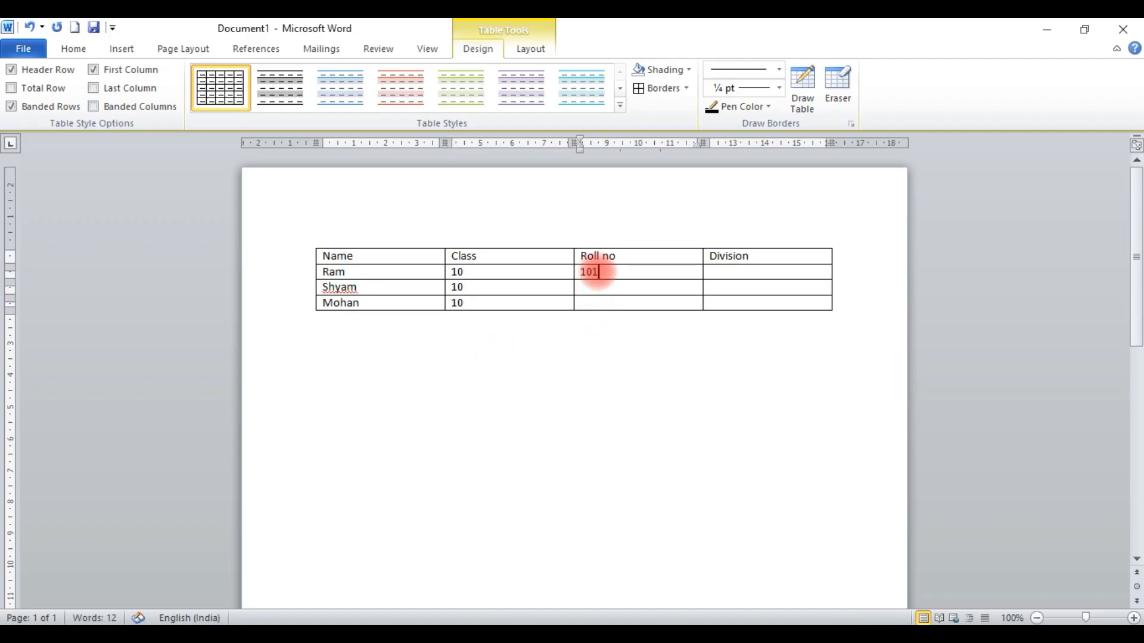
key("Down")
type("1")
key("Down")
type("103")
left_click(733, 275)
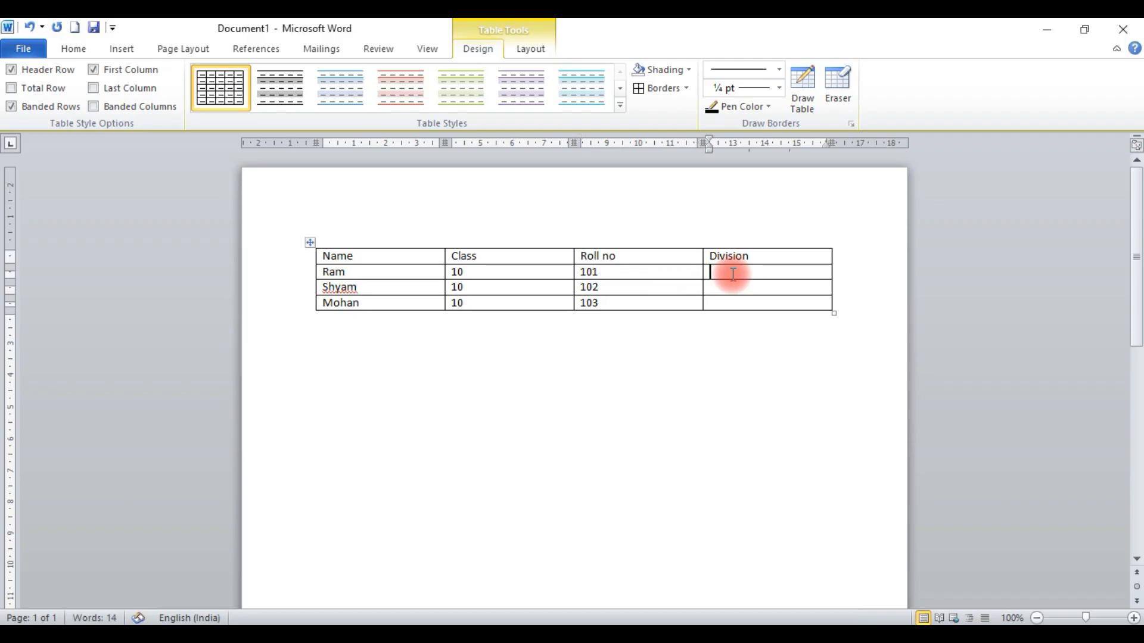
type("first")
key("Return")
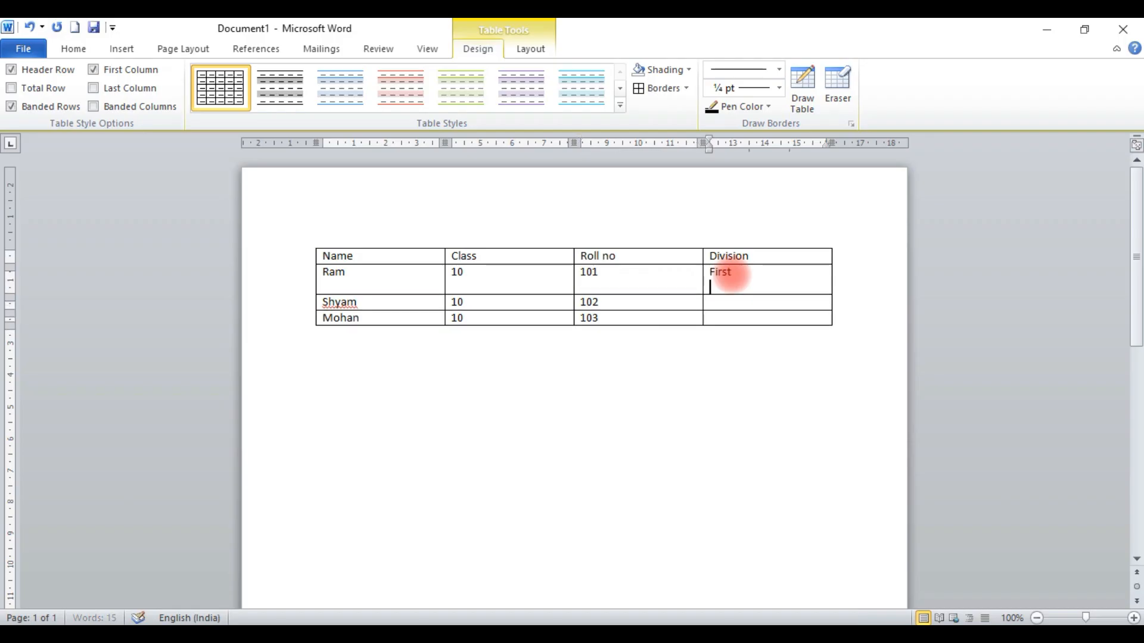
key("ctrl+z")
key("ctrl+z")
key("ctrl+z")
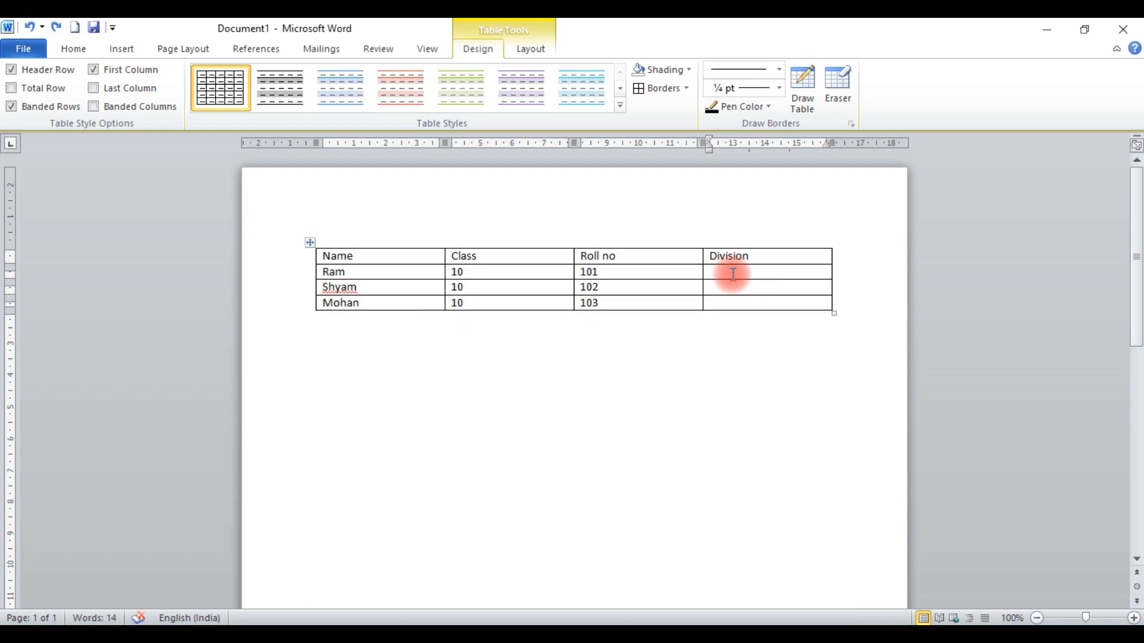
Fill the Division column with first, Second and third for the three students
type("first")
key("Down")
type("secon")
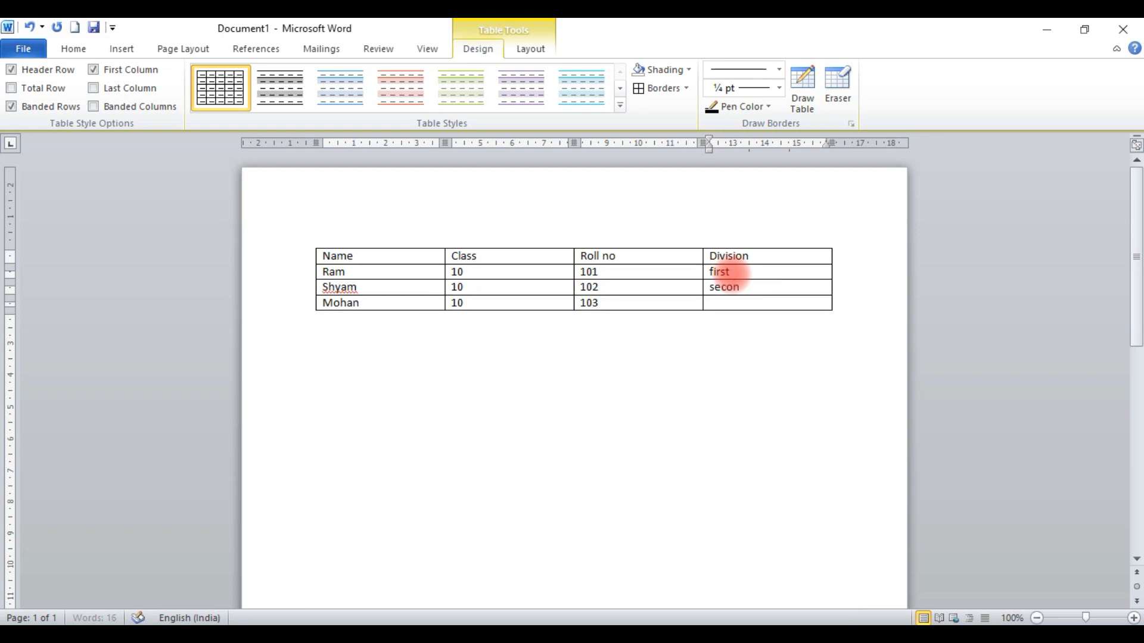
type("d")
key("Down")
type("t")
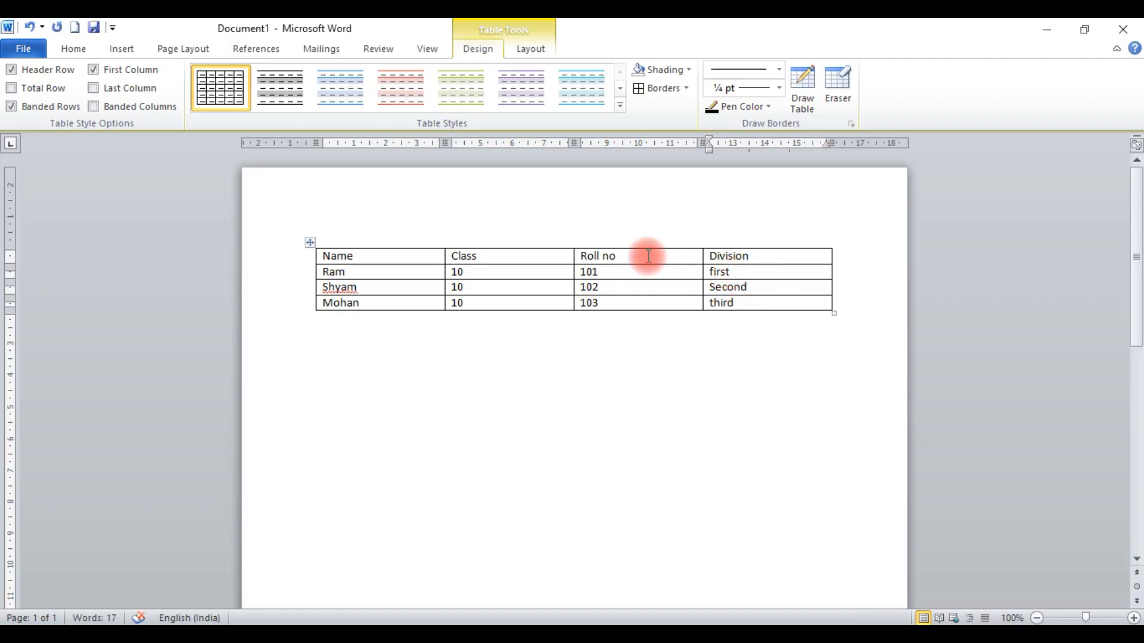
Try the table layout selection options on the first student's name, selecting its cell and its whole column, clearing each selection
left_click(544, 50)
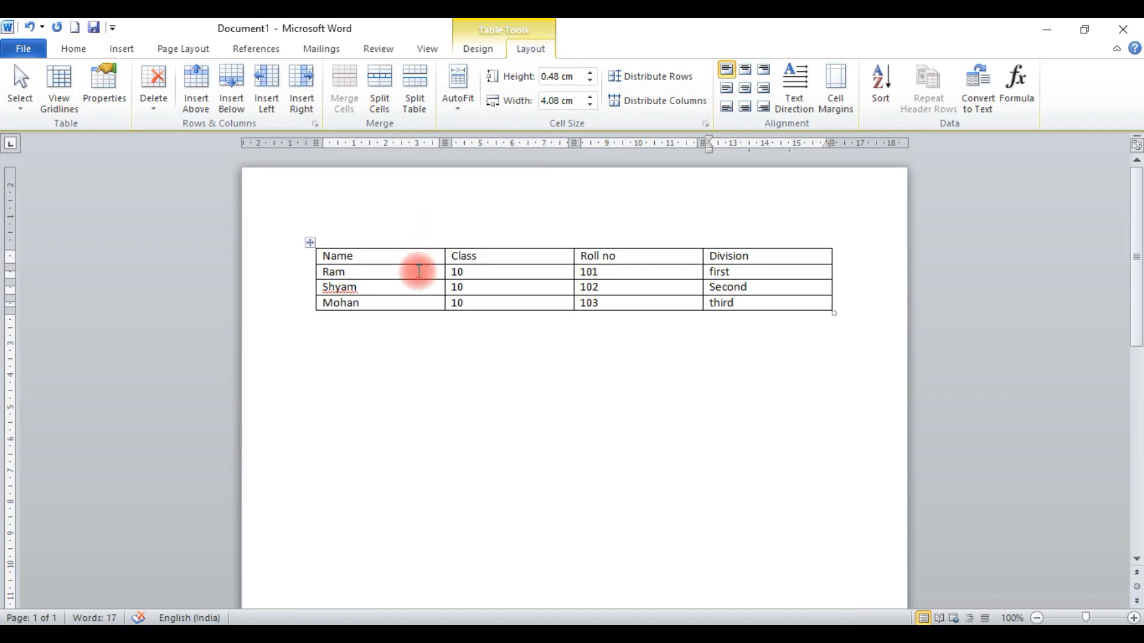
left_click(374, 274)
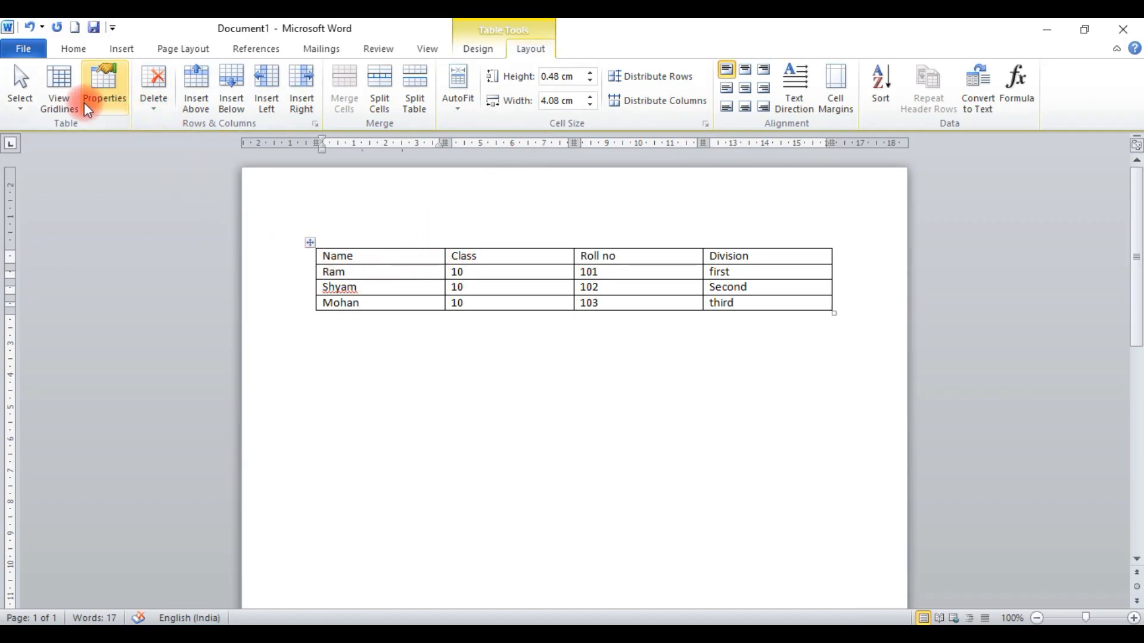
left_click(20, 99)
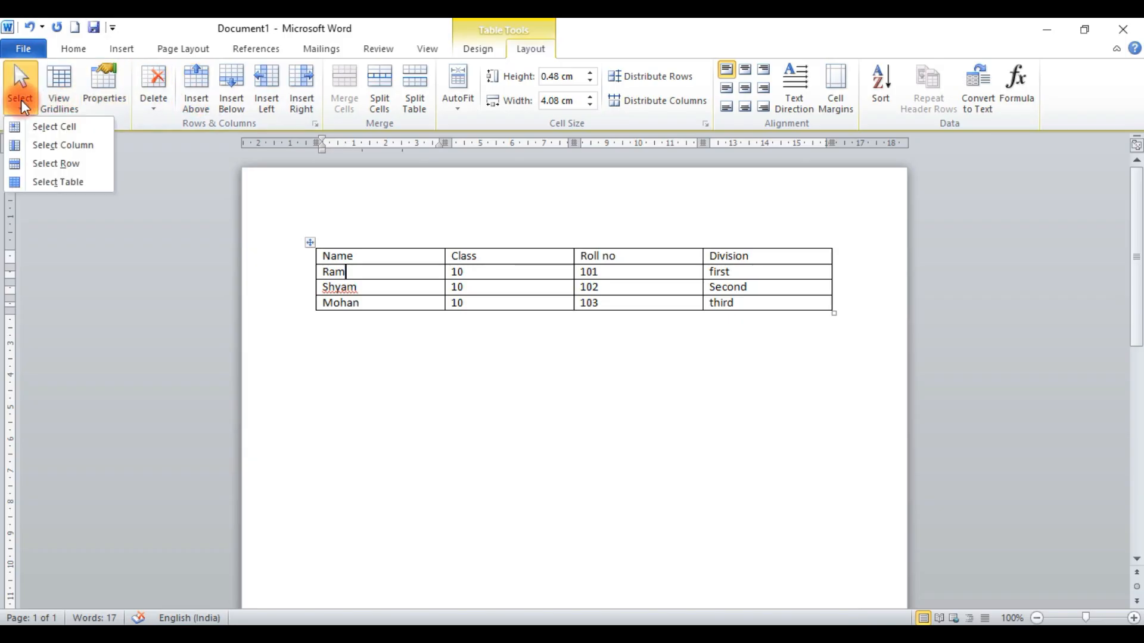
left_click(44, 120)
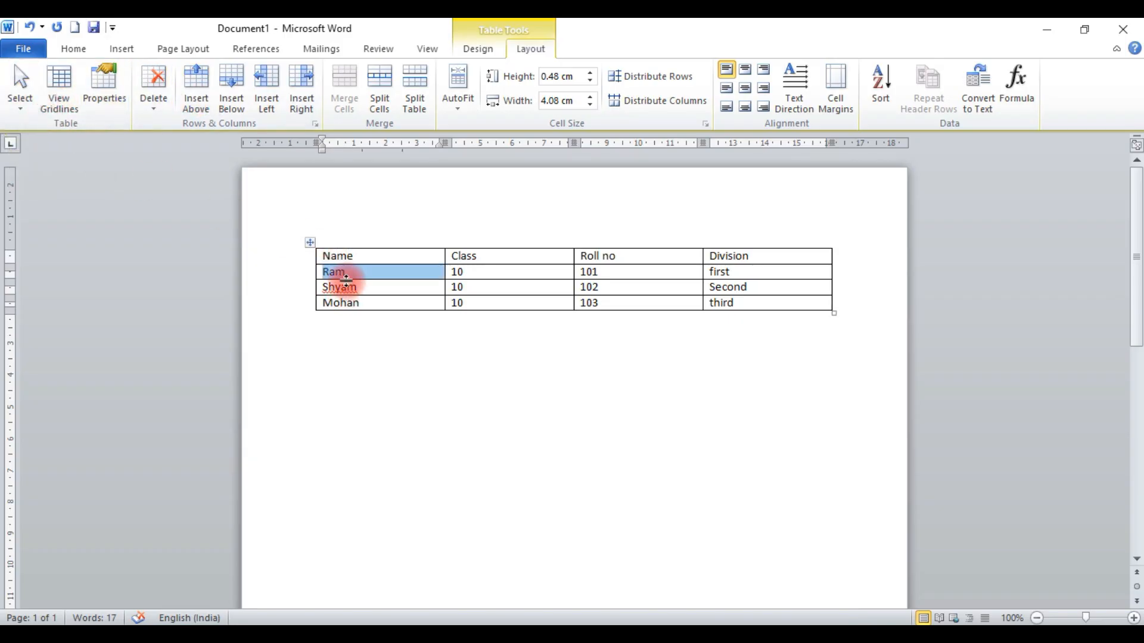
left_click(358, 269)
left_click(21, 102)
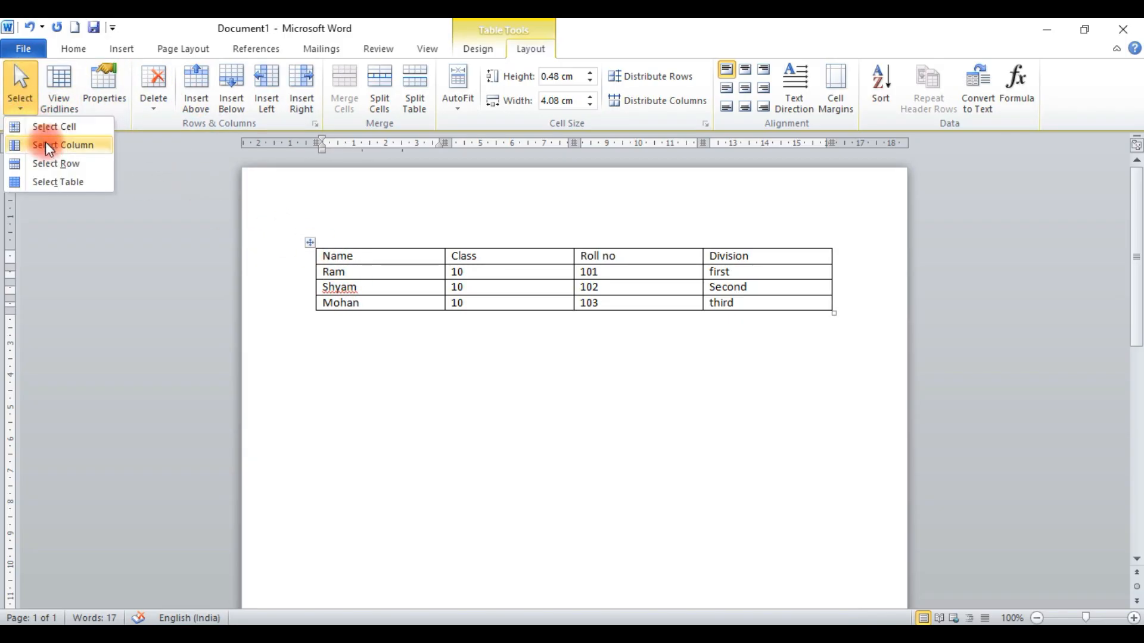
left_click(48, 146)
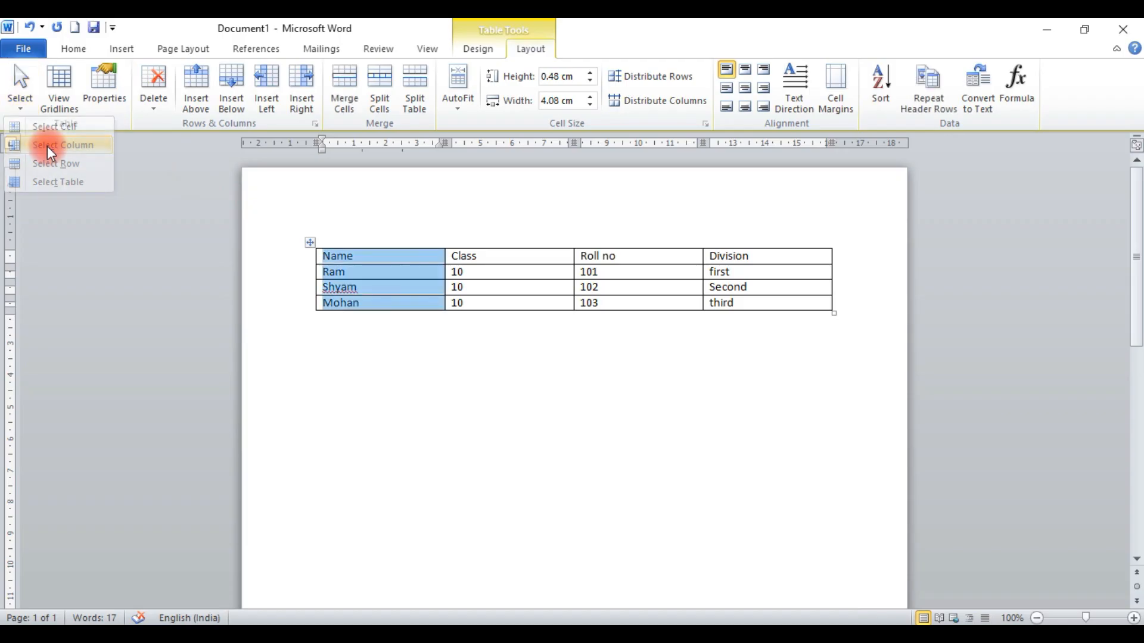
left_click(386, 271)
Try selecting the first student's entire row and the whole table, clearing each selection
left_click(30, 102)
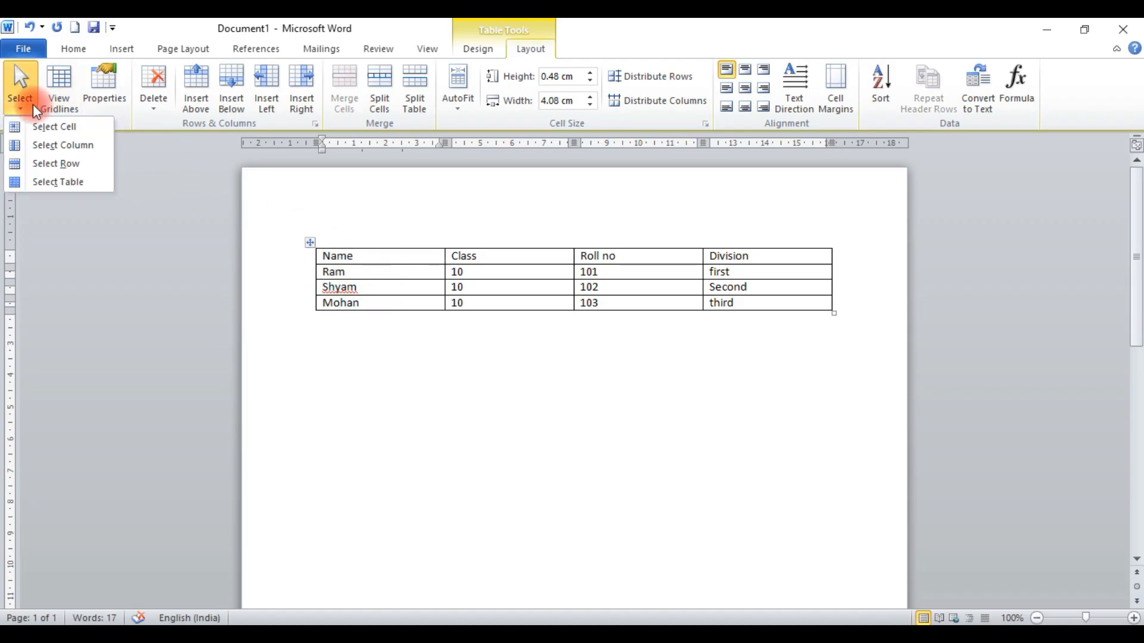
left_click(60, 165)
left_click(357, 273)
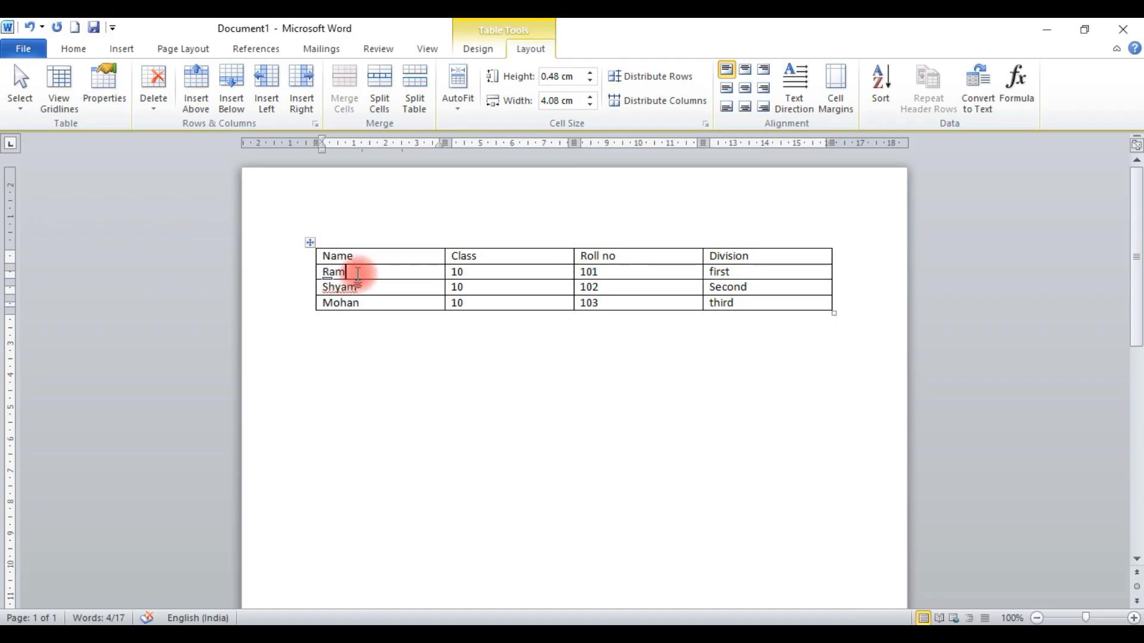
left_click(31, 102)
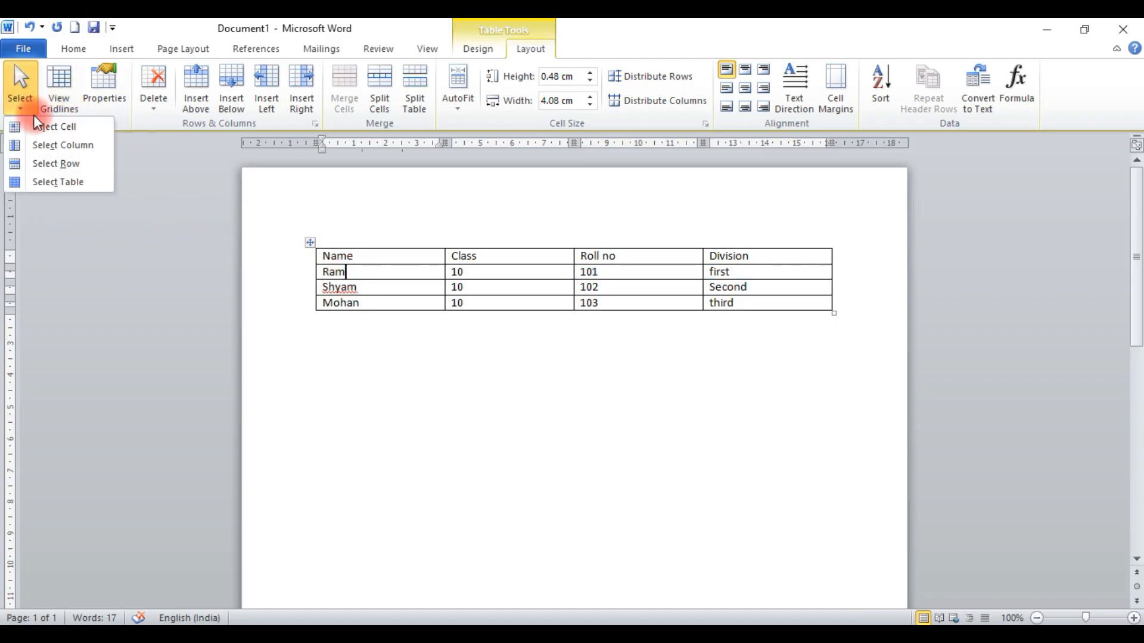
left_click(56, 183)
left_click(374, 273)
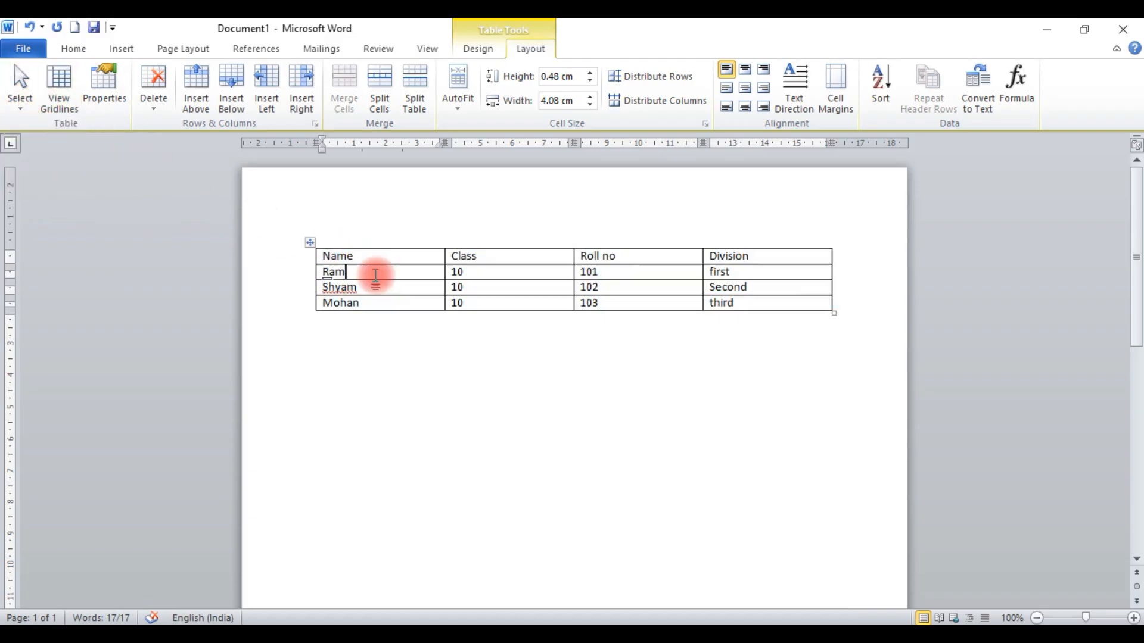
Turn on View Gridlines for the table, and look at the Table Properties dialog without changing anything
left_click(62, 109)
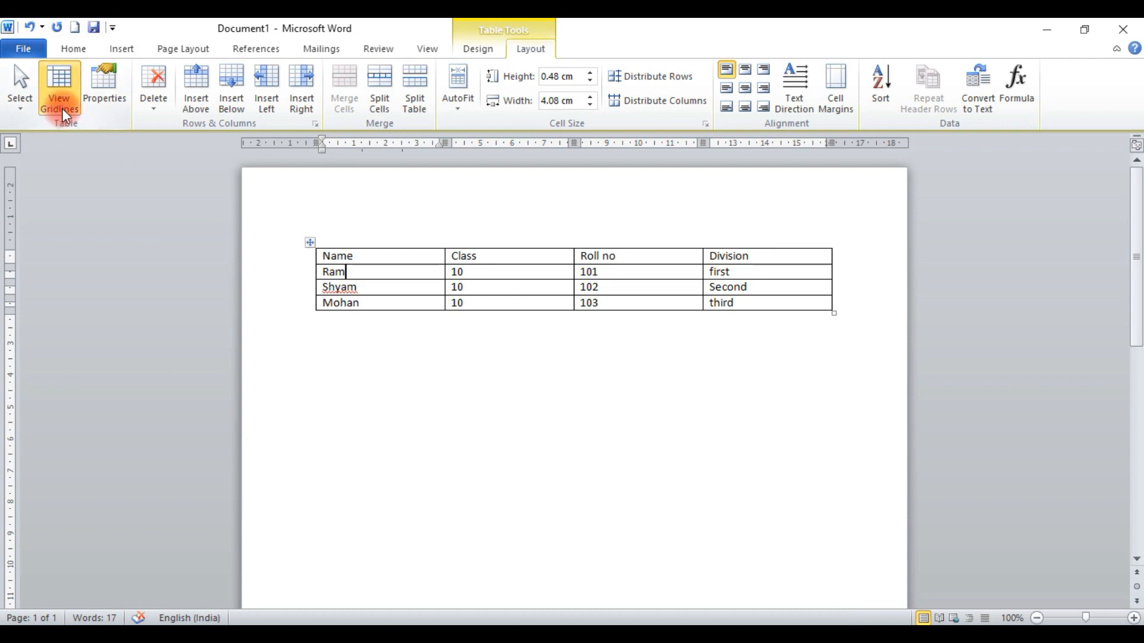
left_click(109, 99)
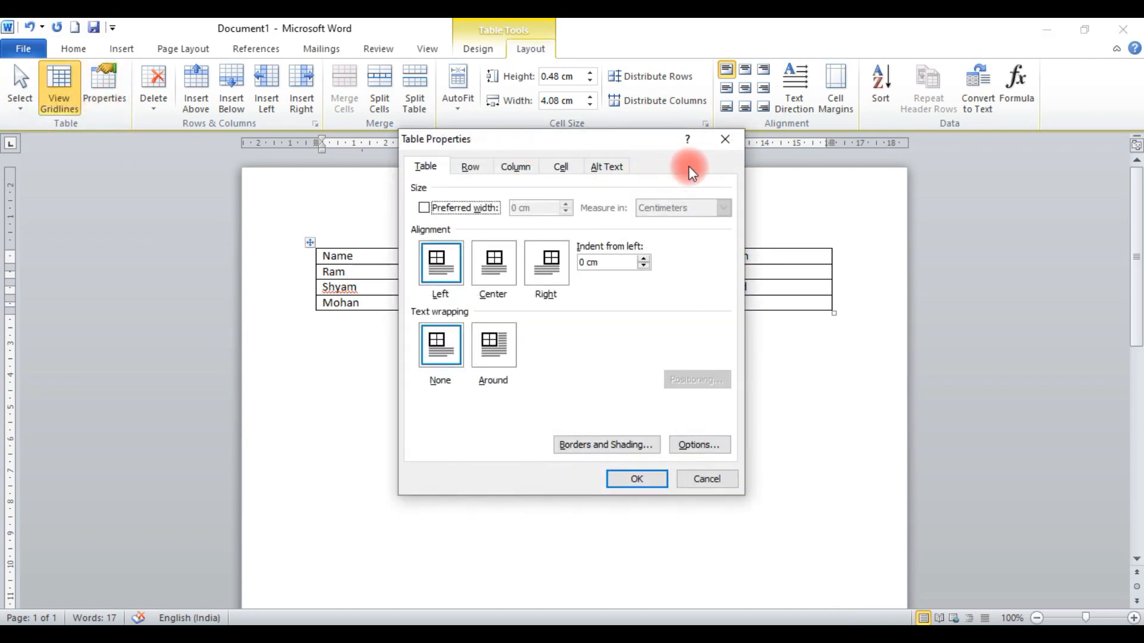
left_click(723, 141)
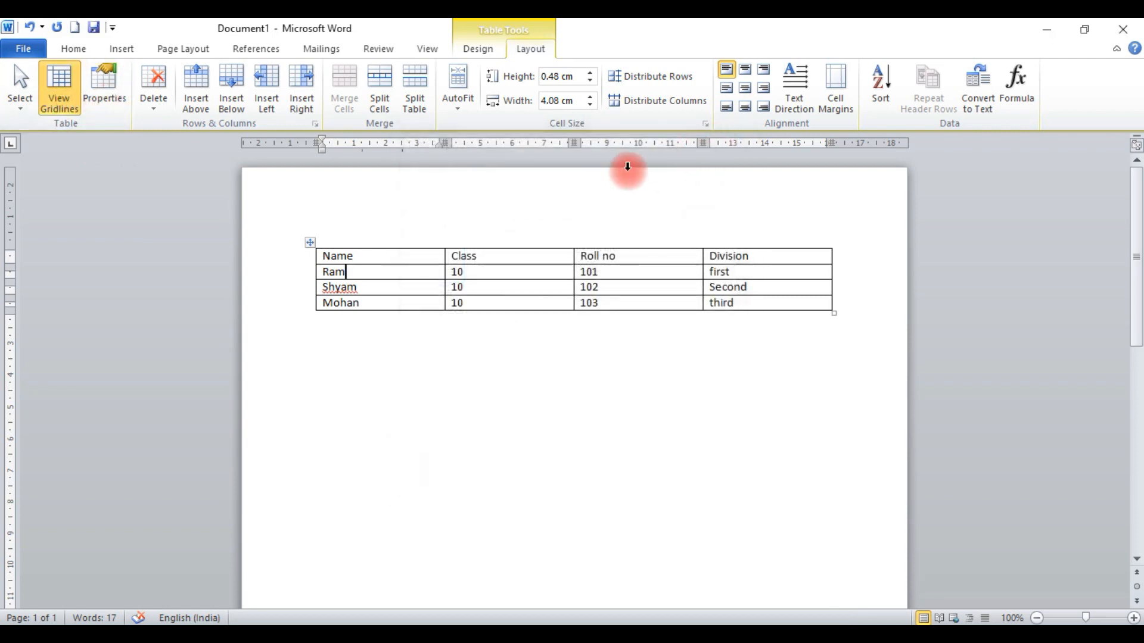
Look at the table's delete options, and change the Class values to 11 for the second student and 12 for the third
left_click(156, 105)
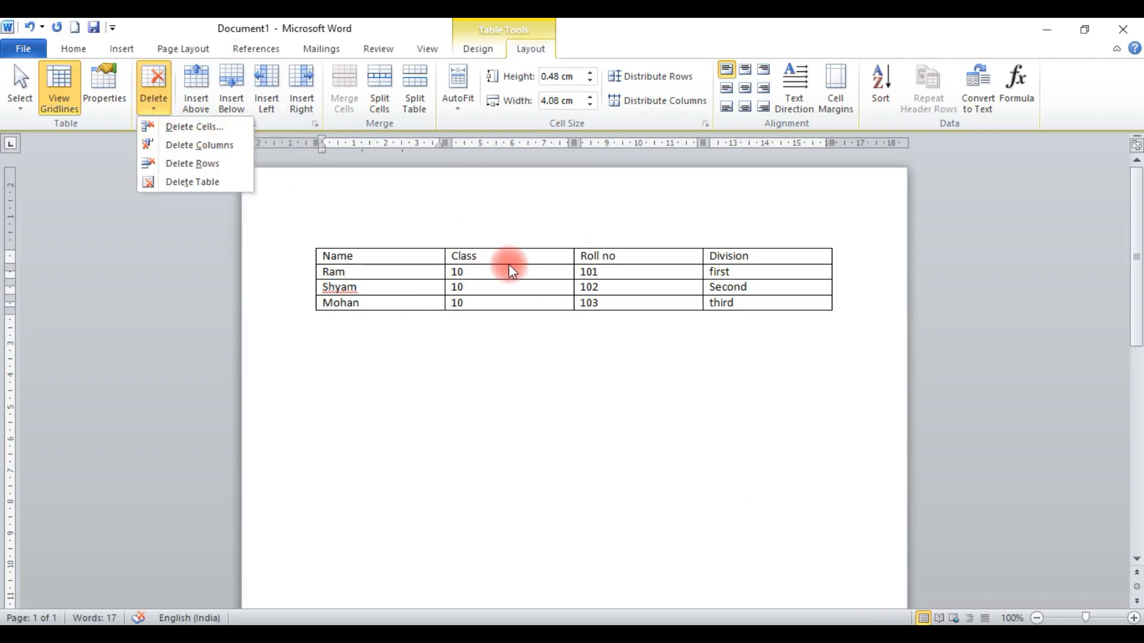
left_click(474, 270)
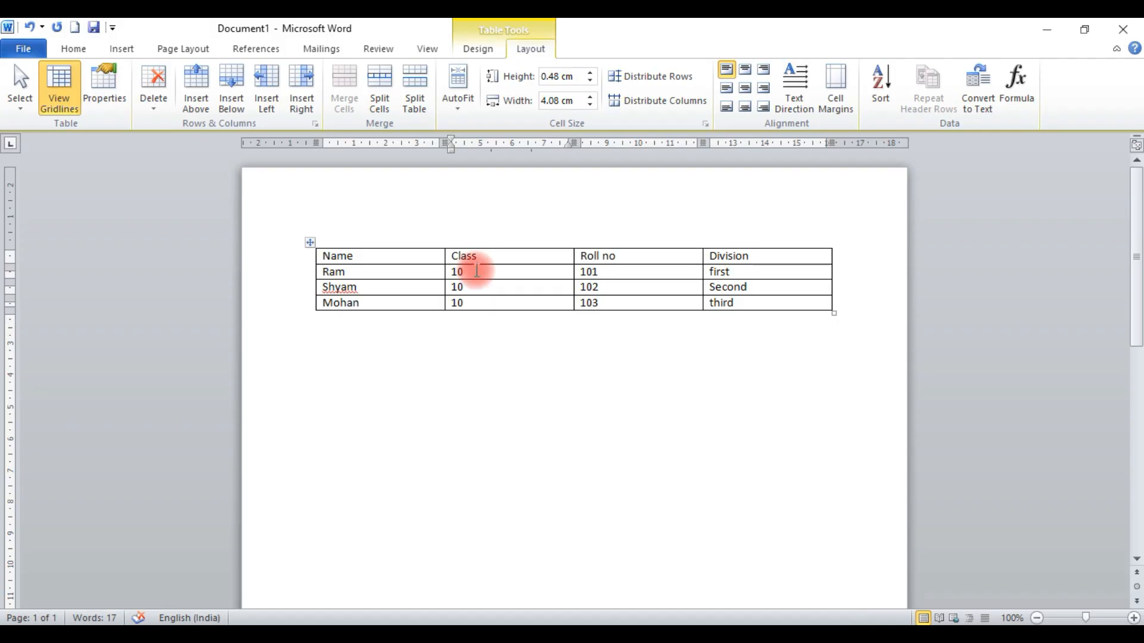
key("BackSpace")
key("BackSpace")
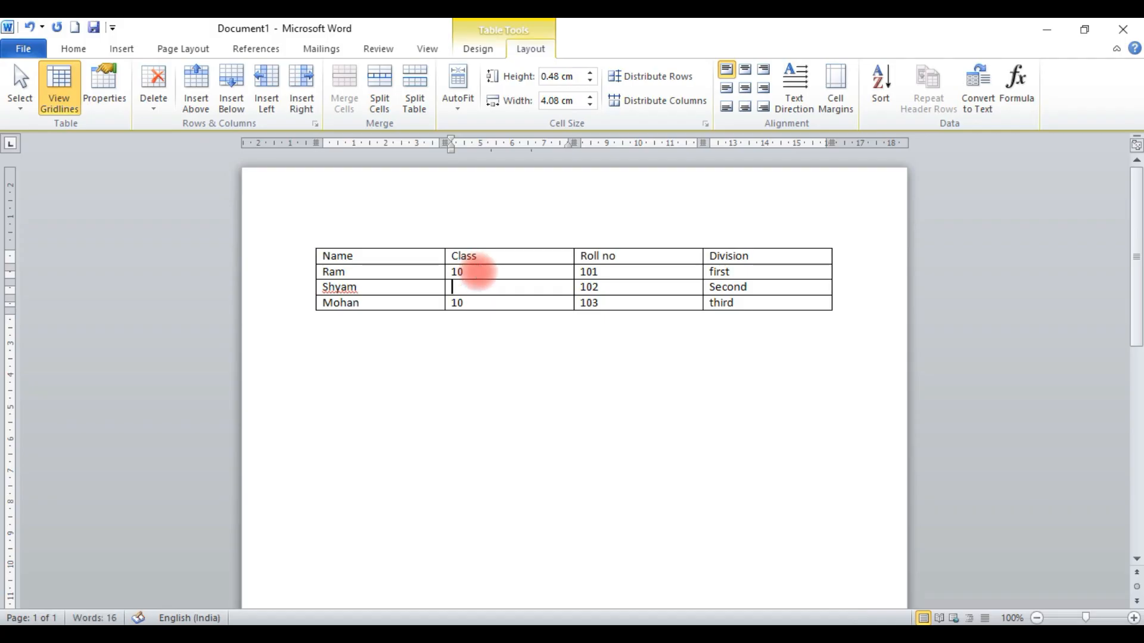
type("11")
key("Down")
key("BackSpace")
type("2")
Try deleting the first student's Class cell with Shift cells left, and undo the deletion
left_click(493, 274)
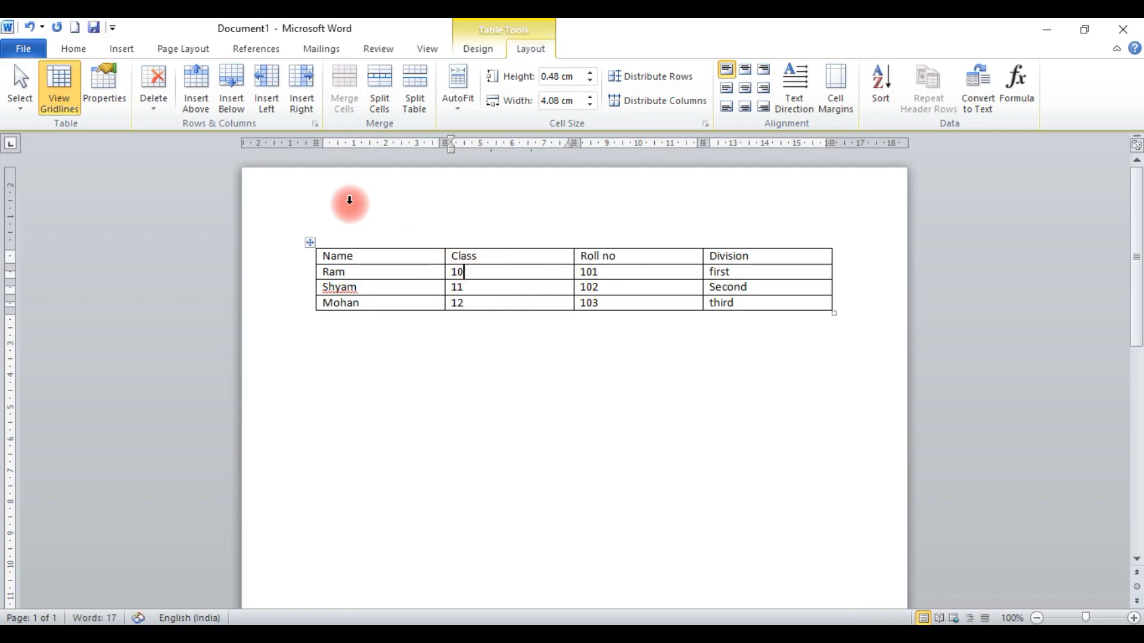
left_click(156, 106)
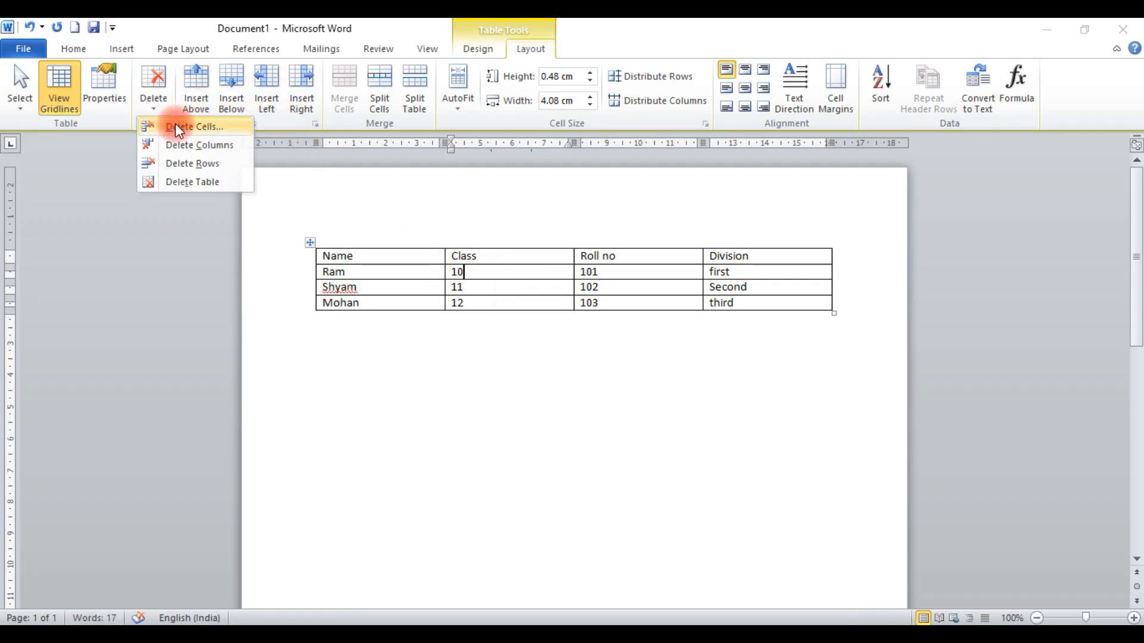
left_click(178, 128)
left_click_drag(560, 260, 661, 344)
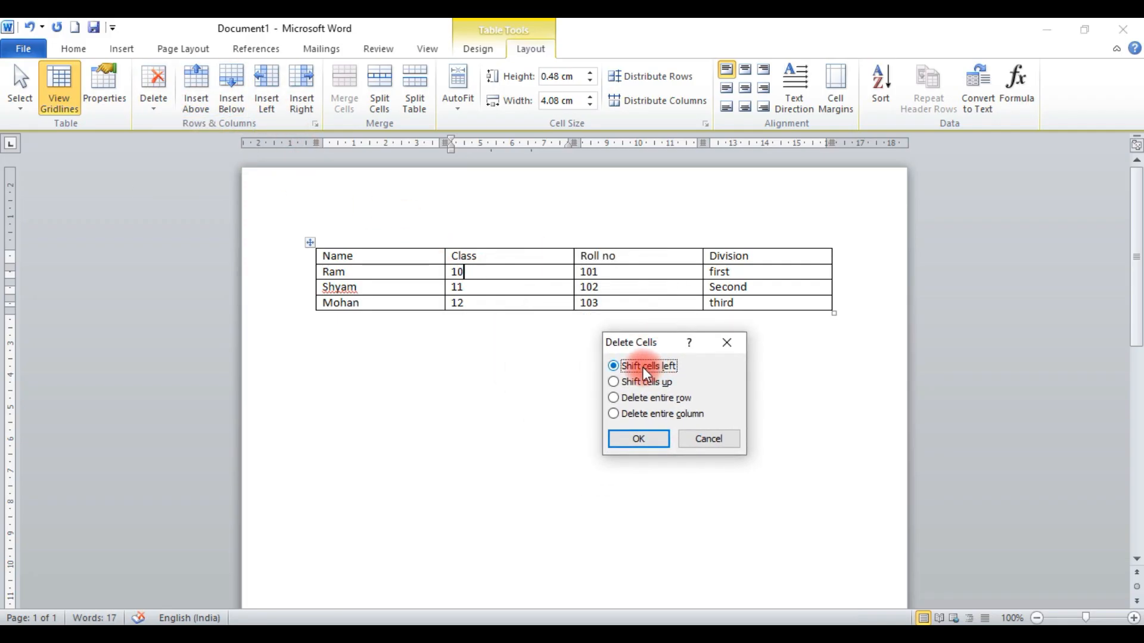
left_click(650, 432)
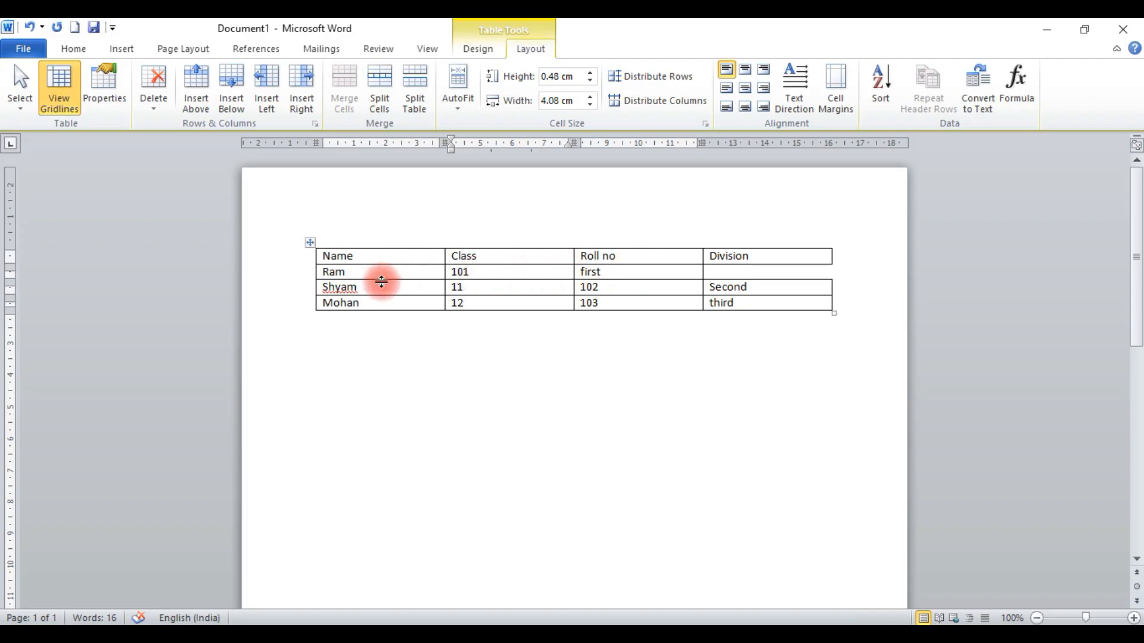
key("ctrl+z")
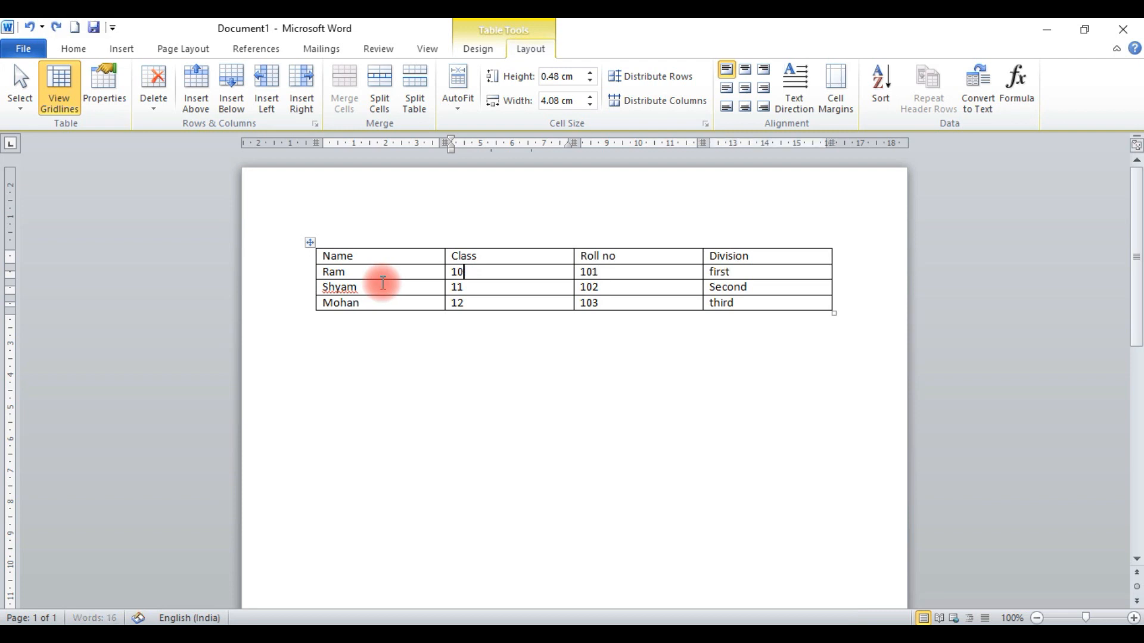
Try deleting the first student's Class cell with Shift cells up, and undo the deletion
left_click(159, 112)
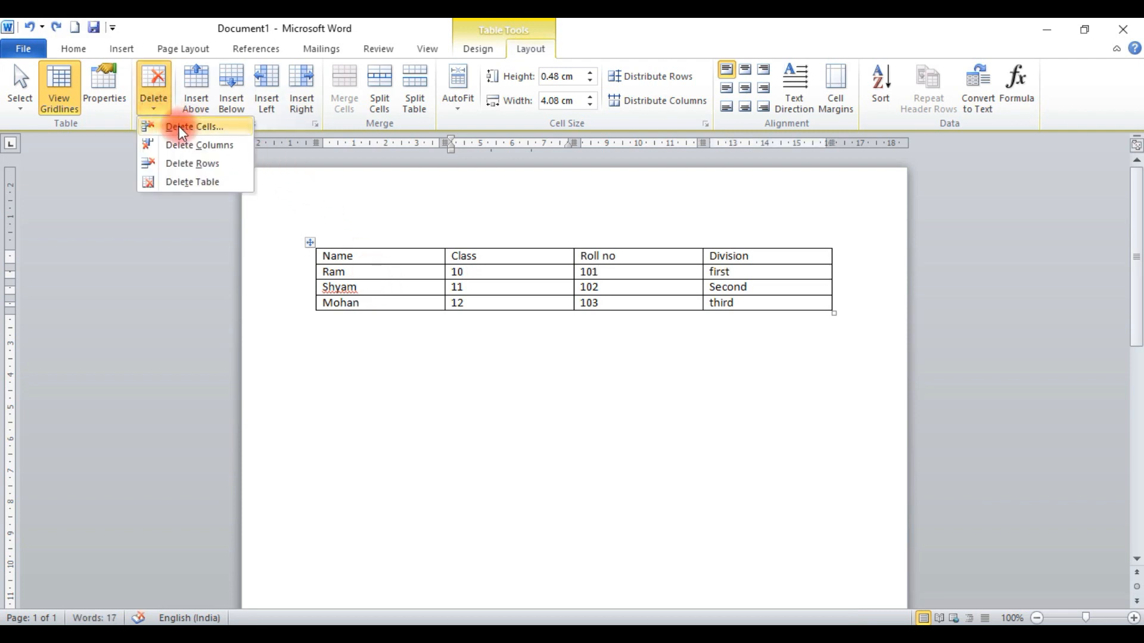
left_click(179, 126)
left_click(647, 384)
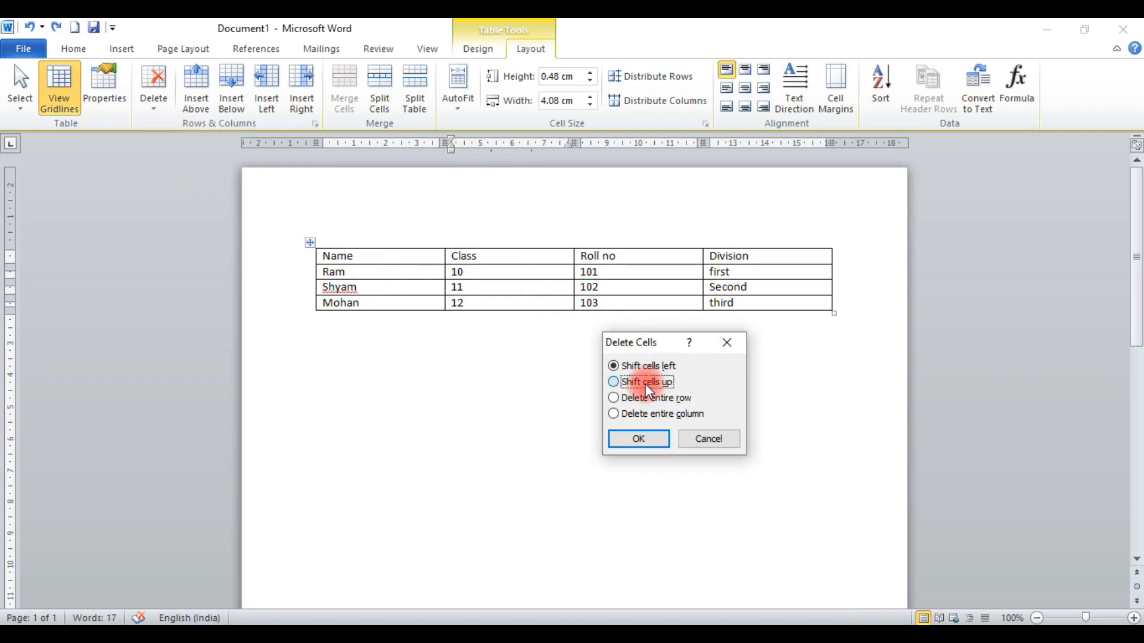
left_click(638, 443)
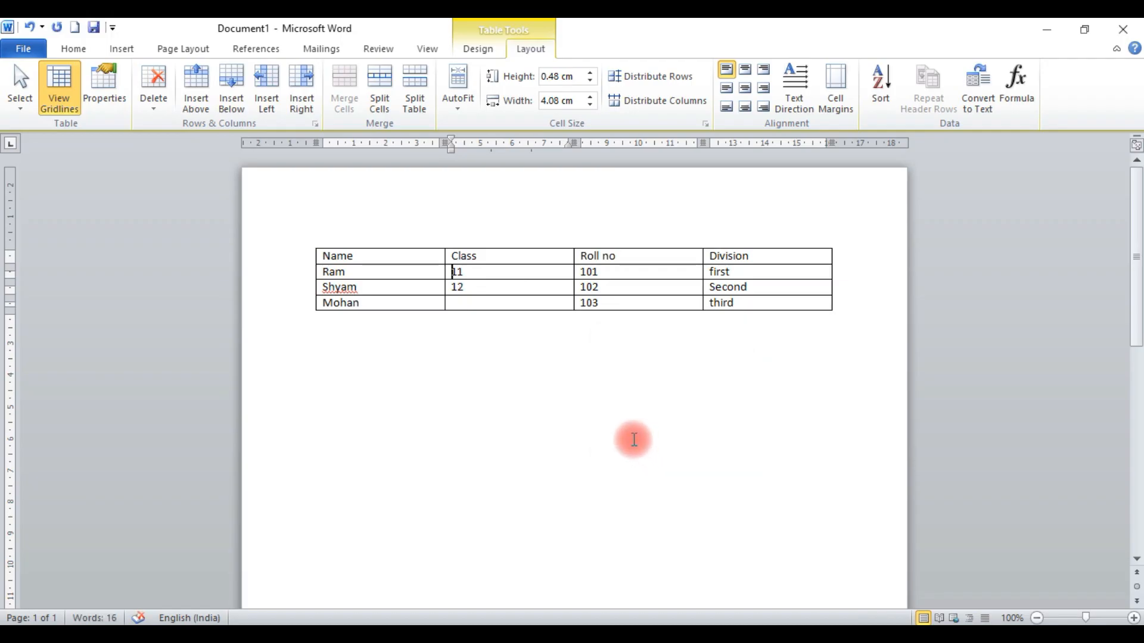
key("ctrl+z")
Try deleting the first student's row and the whole table, undoing each deletion
left_click(152, 106)
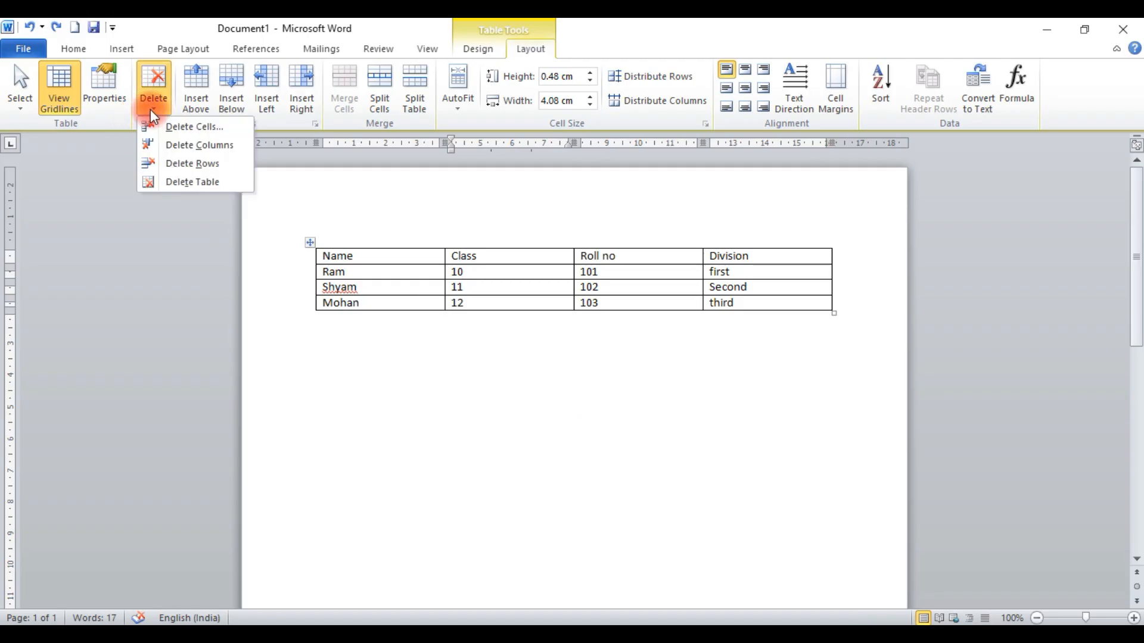
left_click(189, 169)
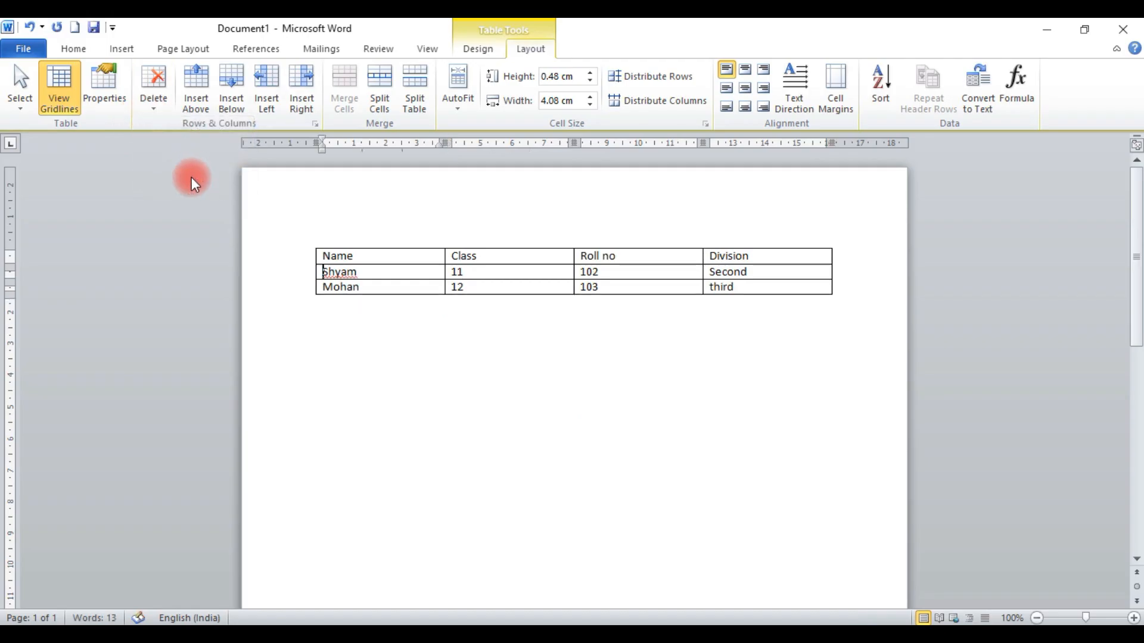
key("ctrl+z")
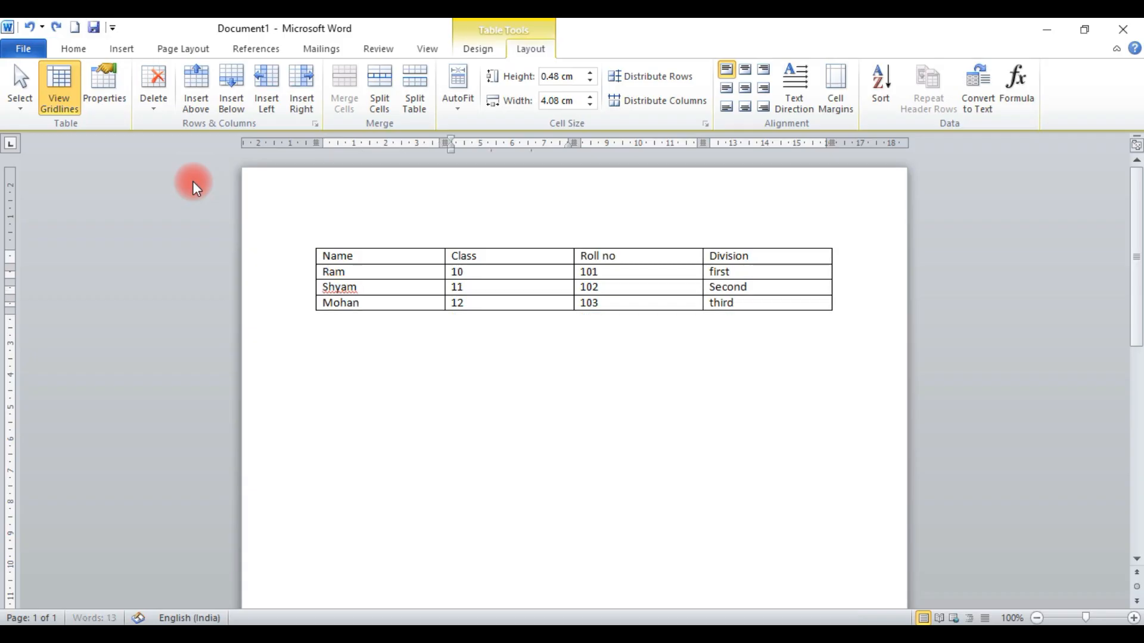
left_click(143, 109)
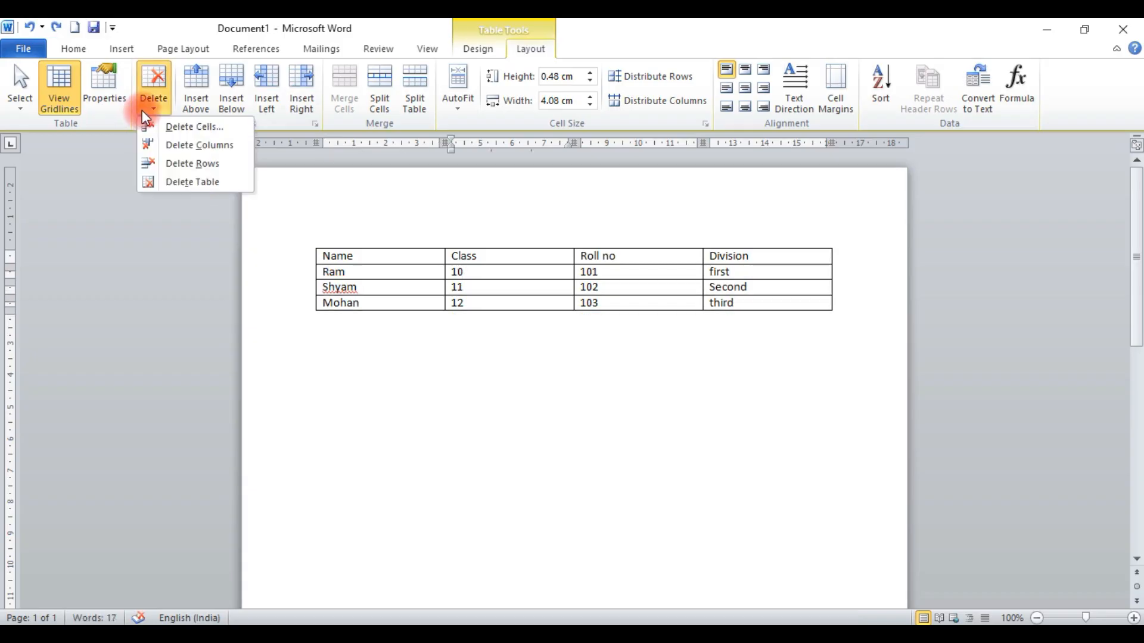
left_click(185, 185)
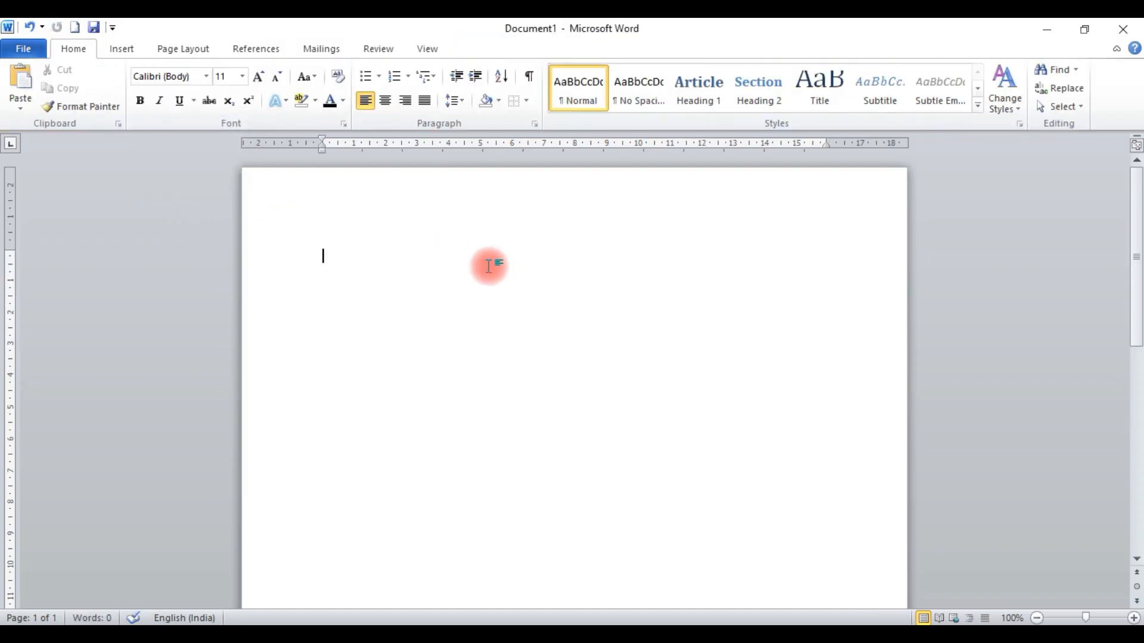
key("ctrl+z")
Try inserting an empty row above and another below the first student's row, deleting each new row
left_click(487, 274)
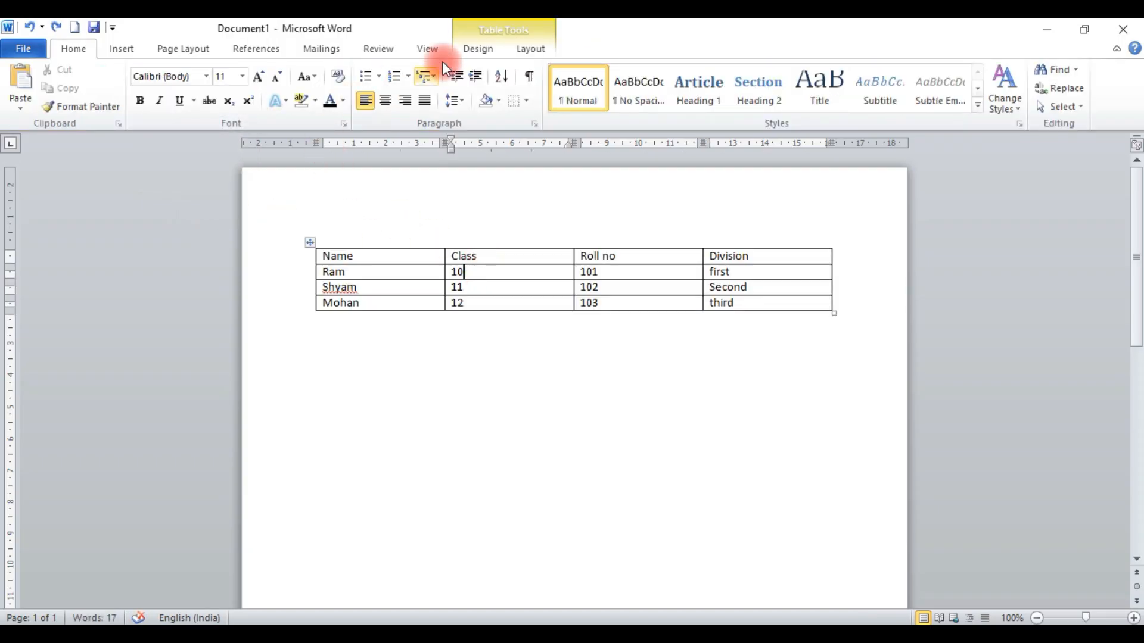
left_click(532, 50)
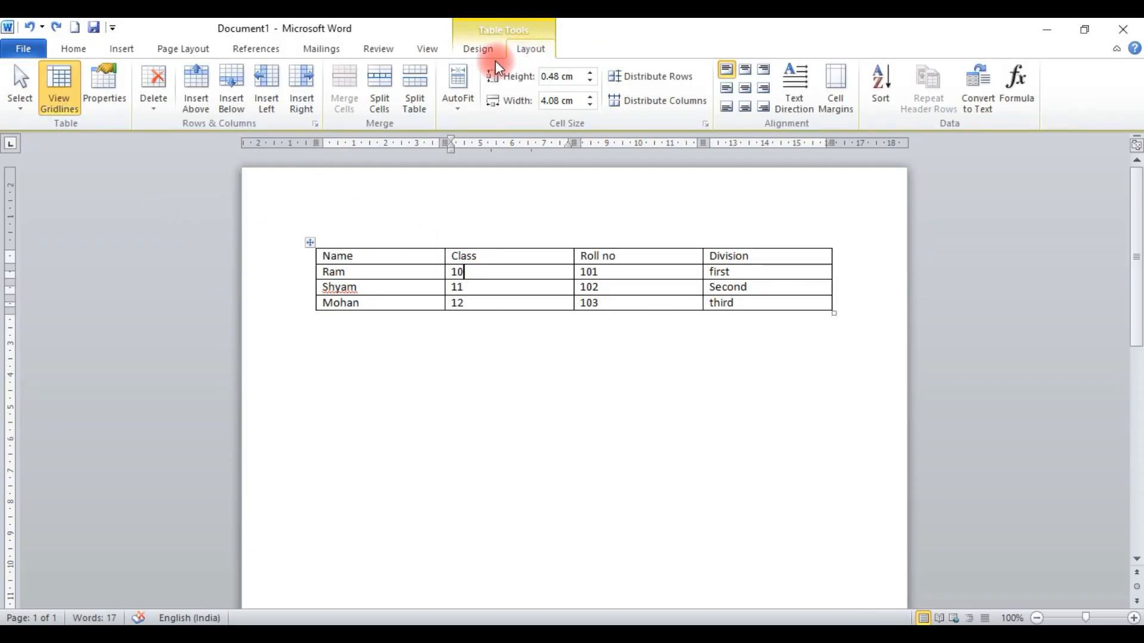
left_click(192, 109)
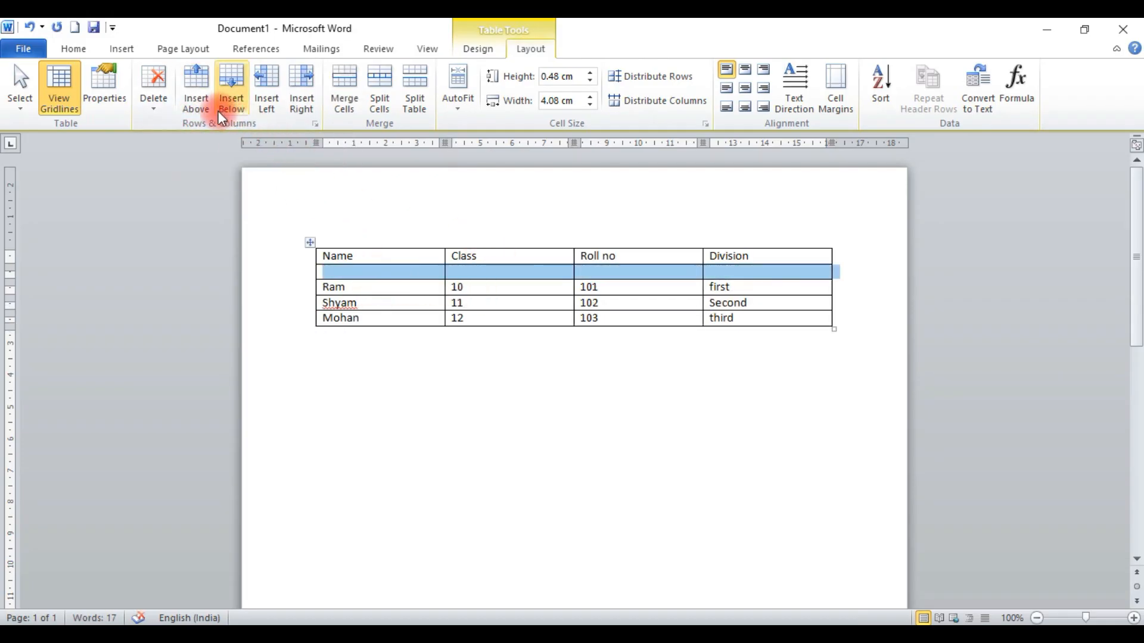
left_click(157, 110)
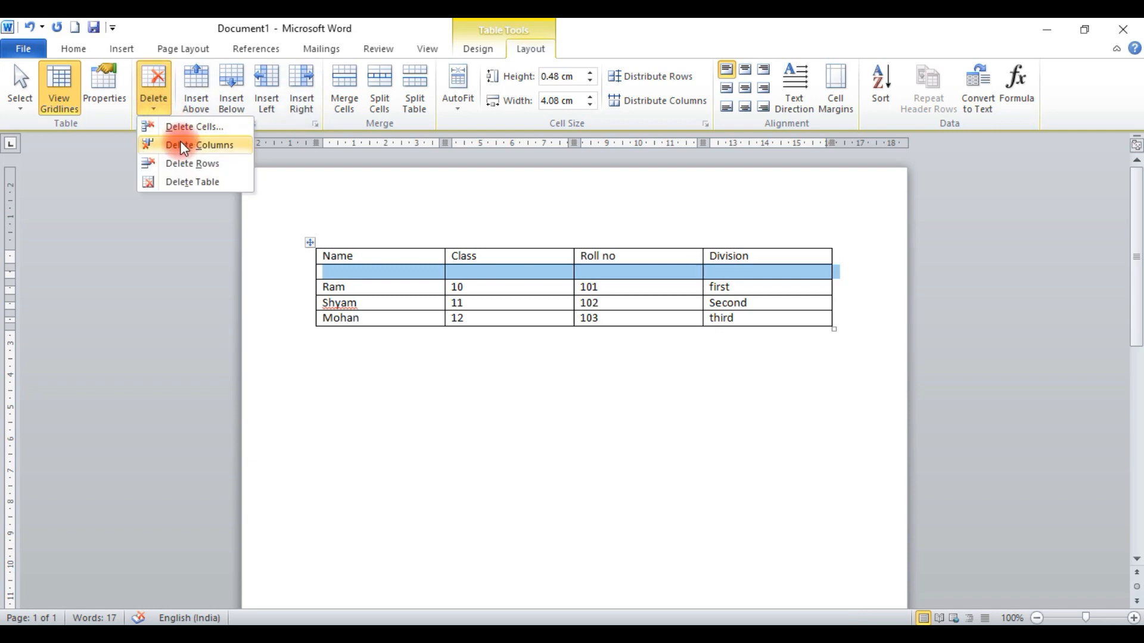
left_click(199, 163)
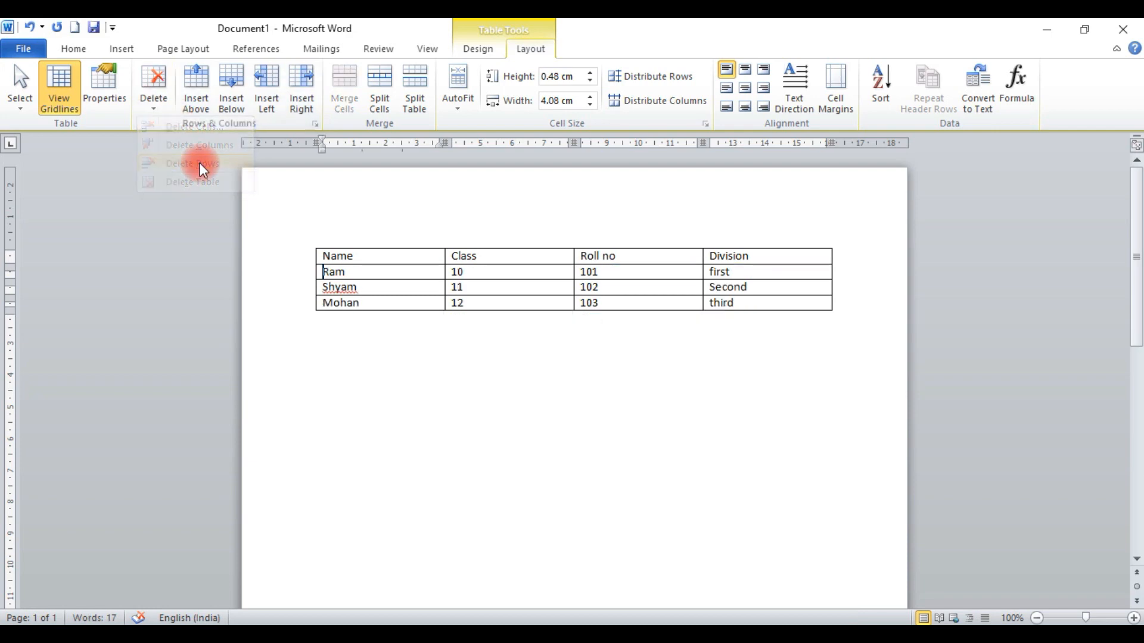
left_click(231, 109)
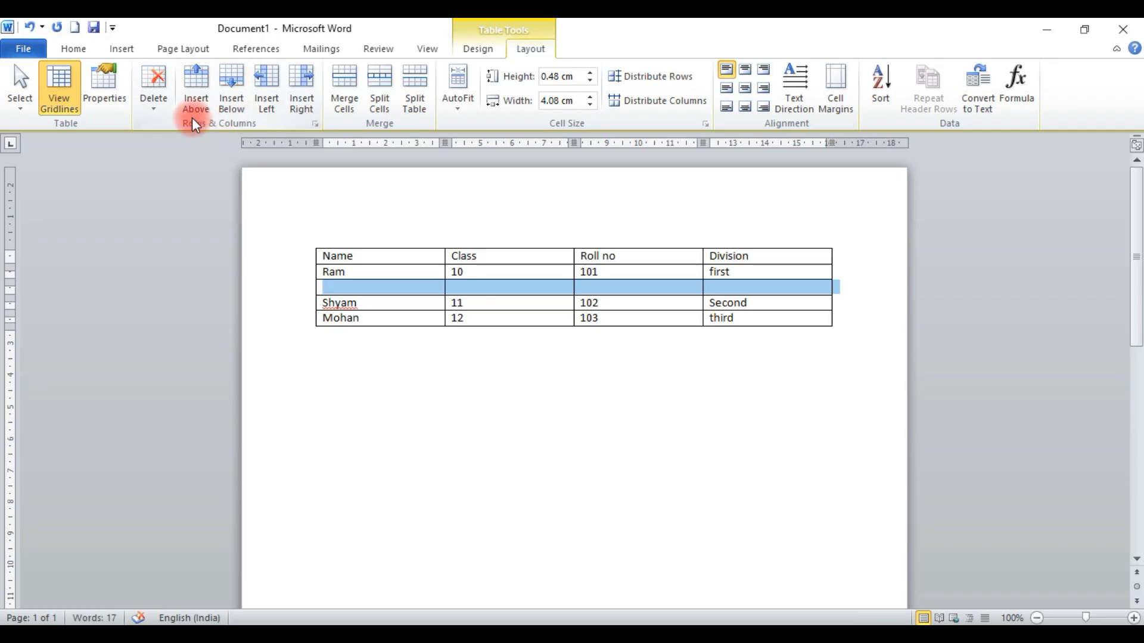
left_click(160, 109)
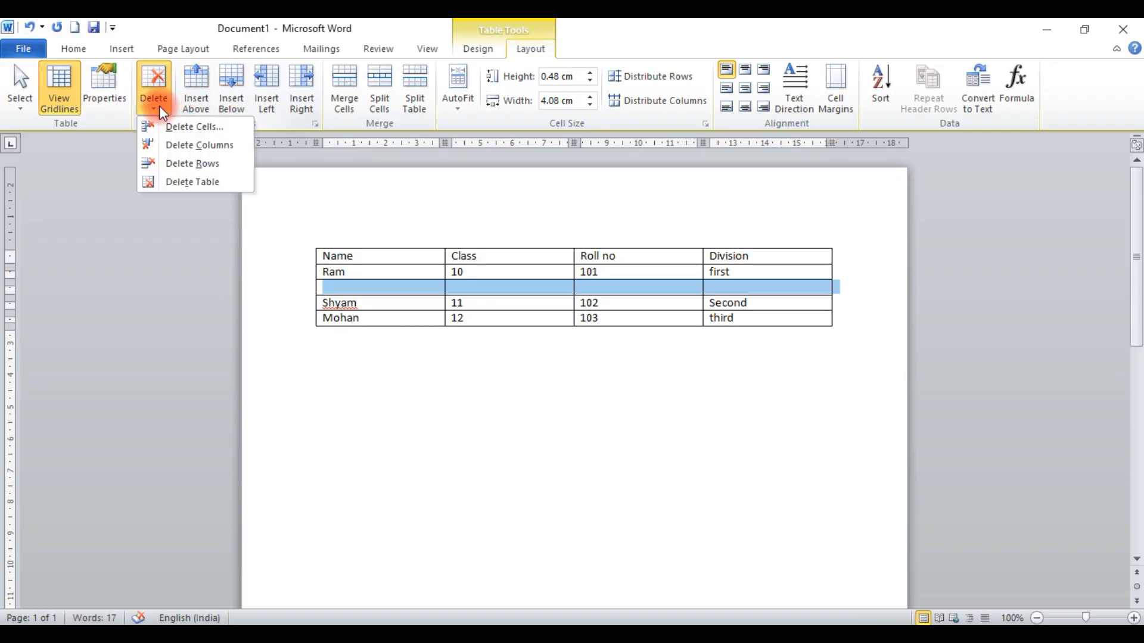
left_click(202, 166)
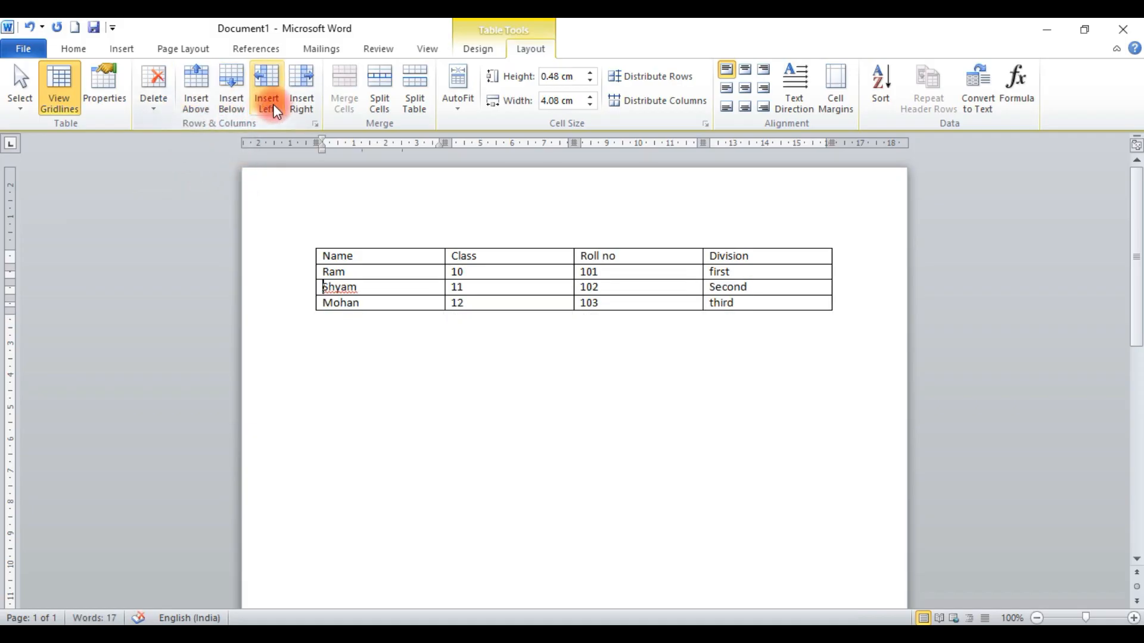
Try inserting an empty column to the left and another to the right of the Class column, deleting each one
left_click(463, 288)
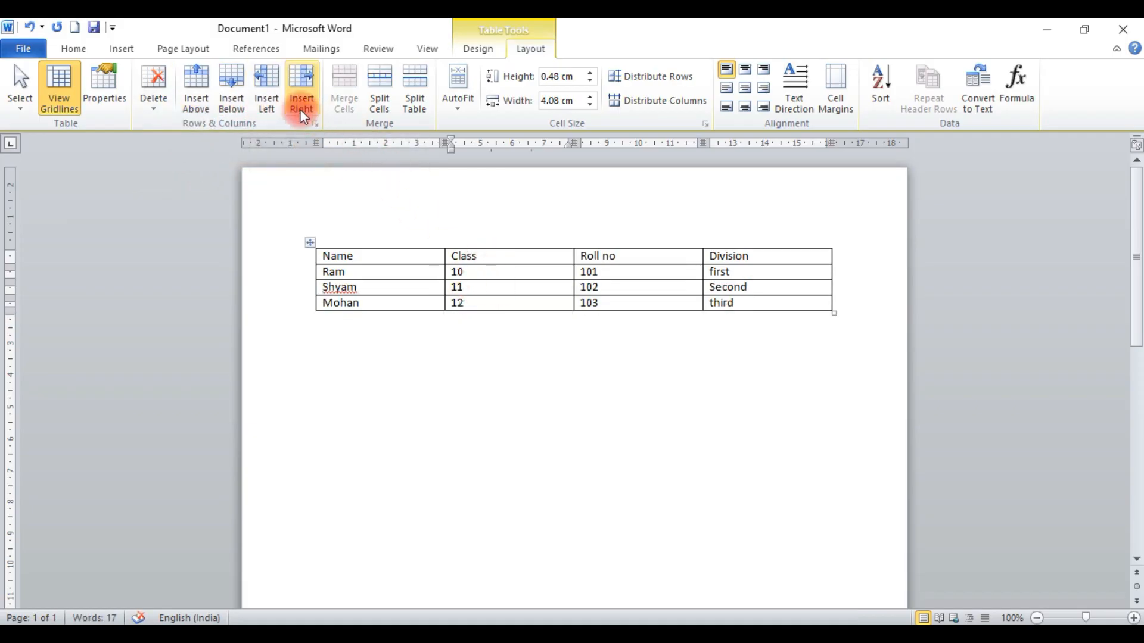
left_click(268, 101)
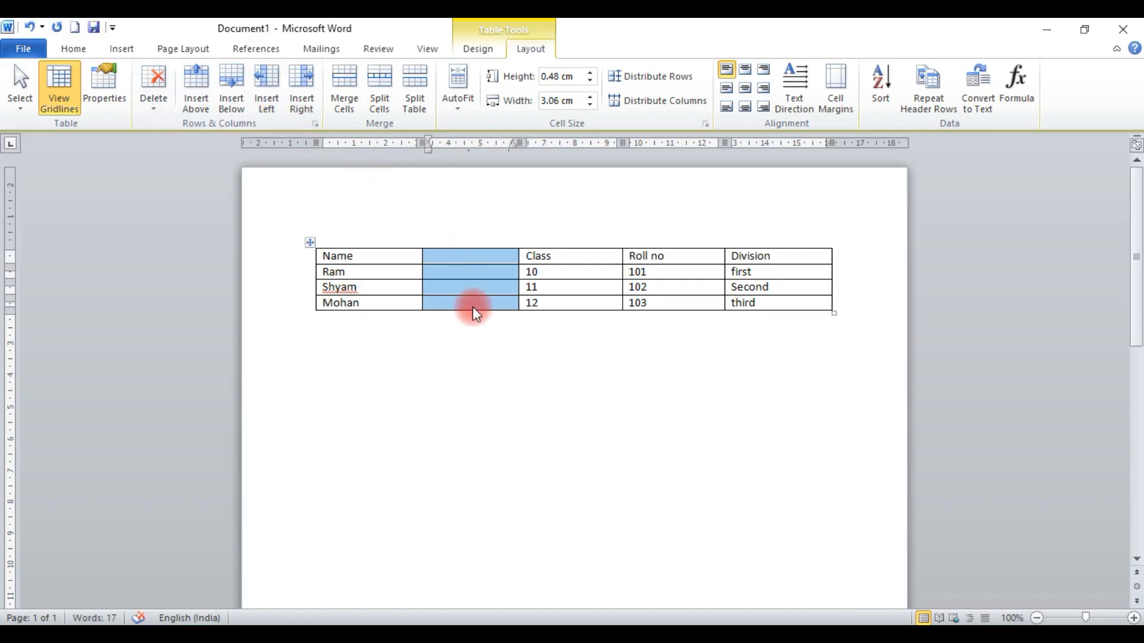
left_click(159, 103)
left_click(202, 146)
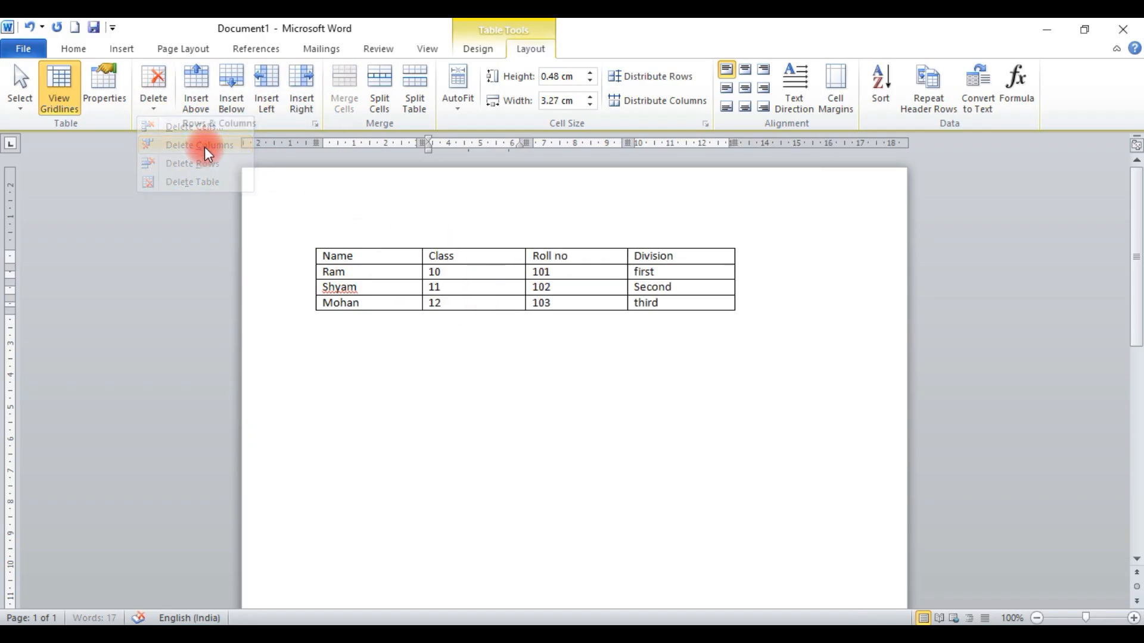
left_click(412, 242)
left_click(301, 107)
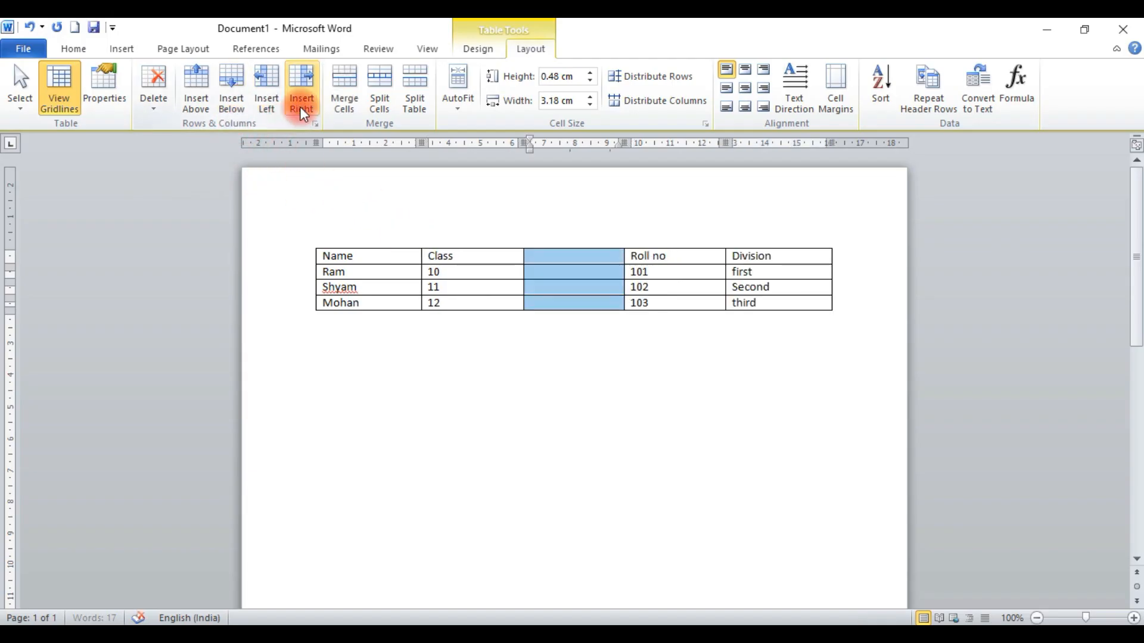
left_click(165, 101)
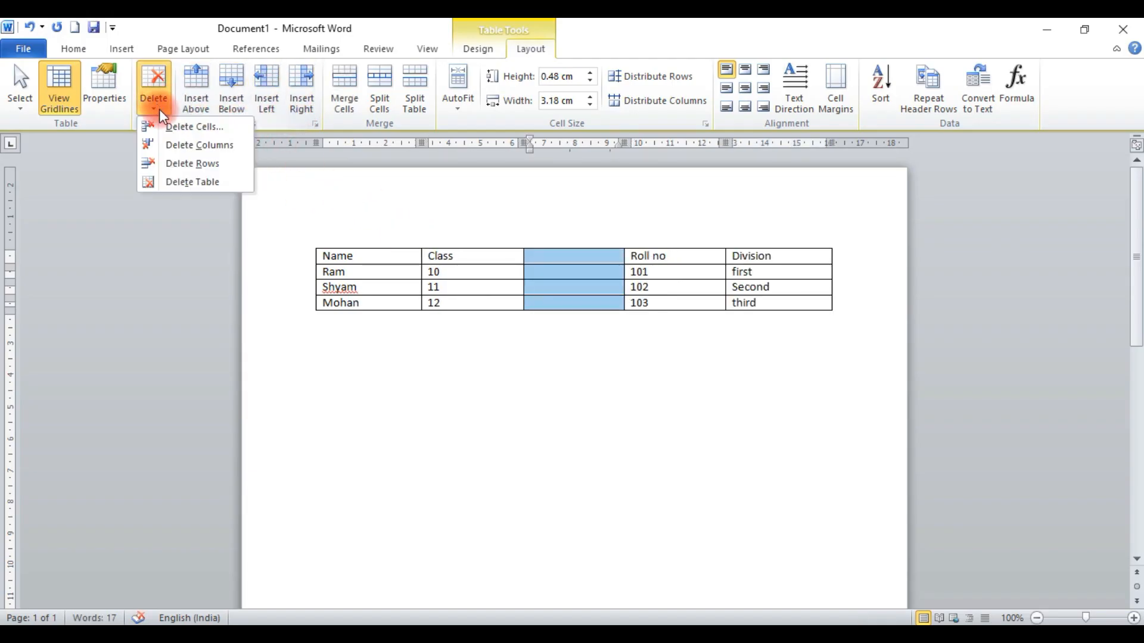
left_click(212, 149)
Try splitting the first student's Class cell into 2 columns and 1 row, and undo the split
left_click(476, 275)
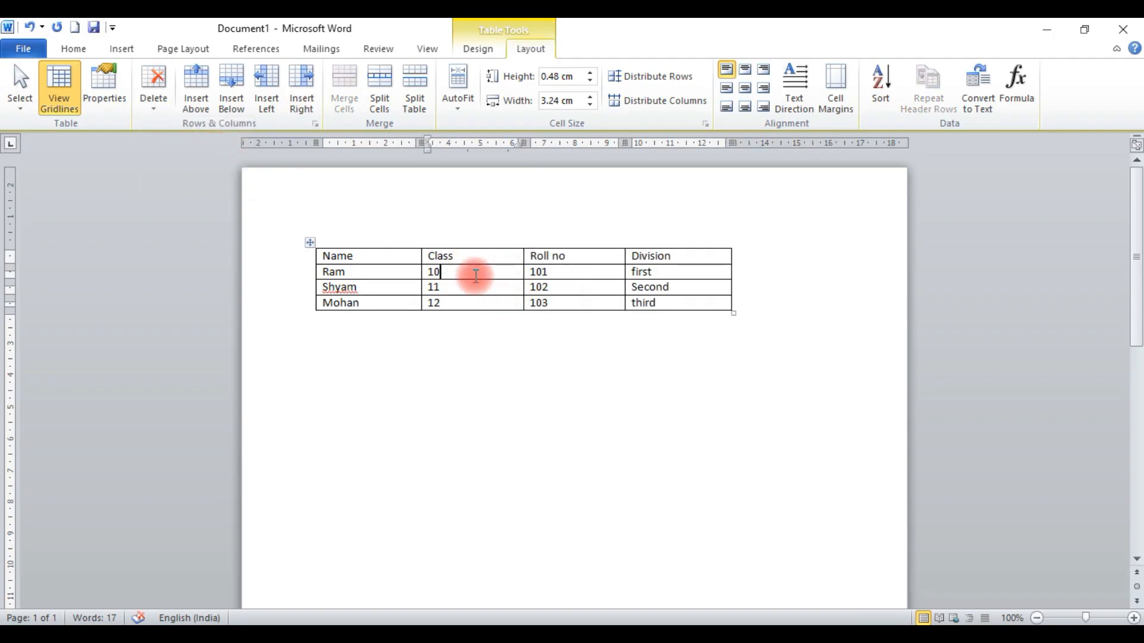
left_click(374, 109)
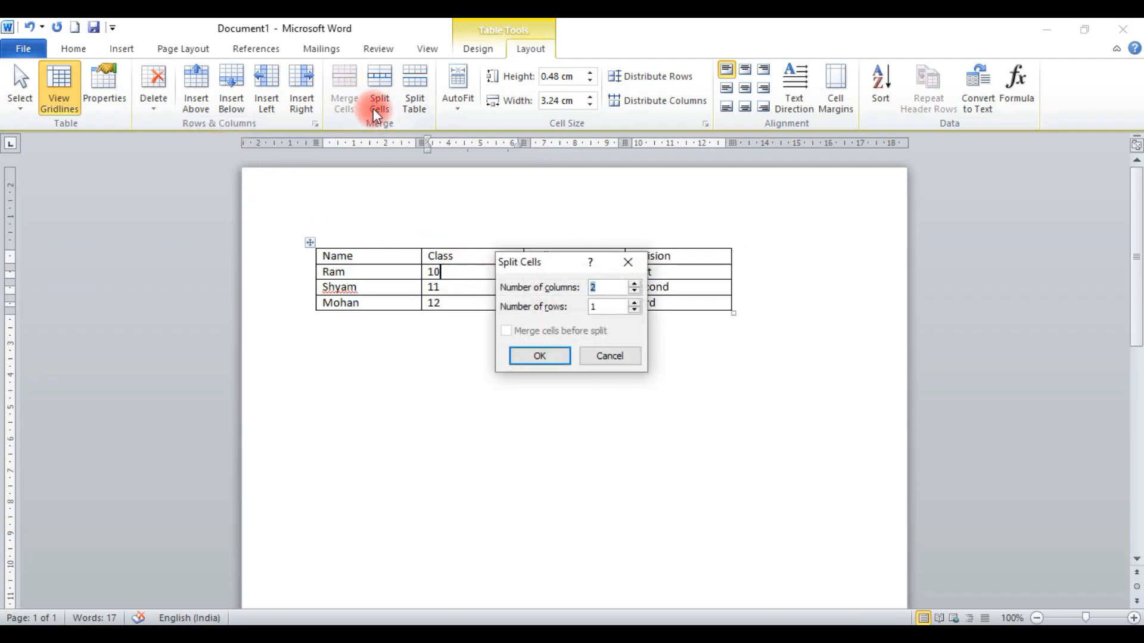
left_click(540, 356)
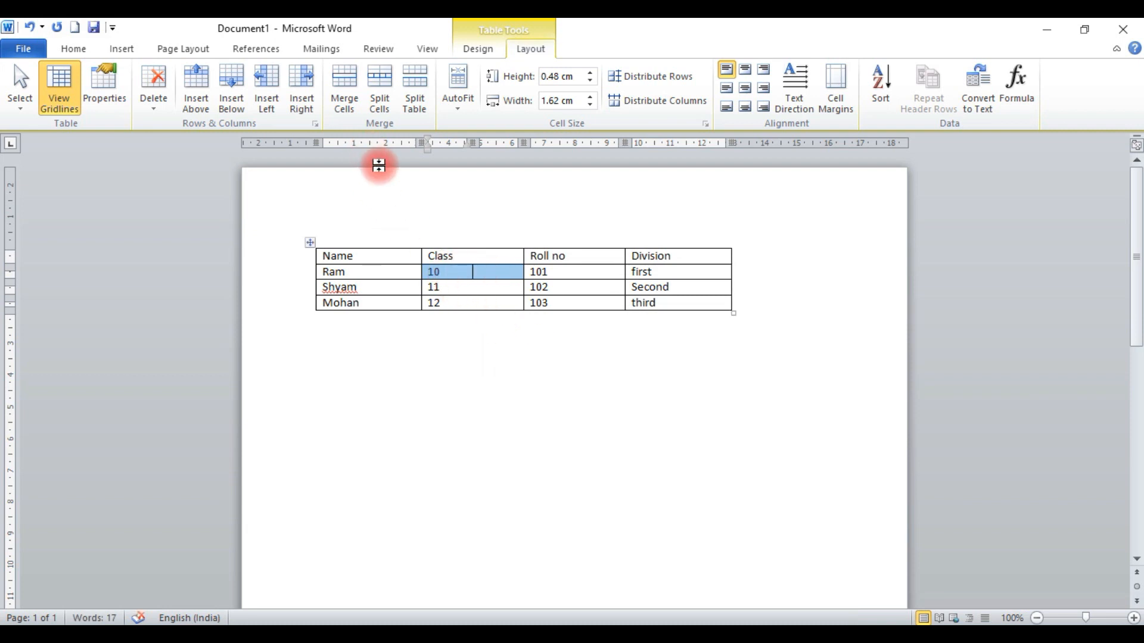
key("ctrl+z")
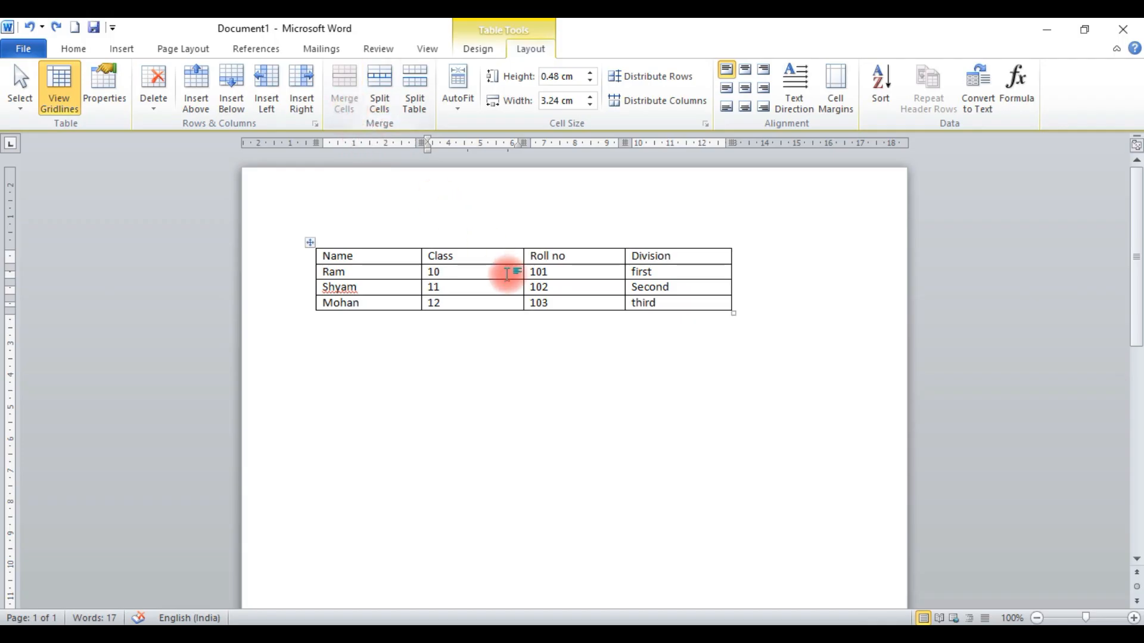
Try merging the second student's Name and Class cells, and undo the merge
left_click_drag(370, 283, 460, 289)
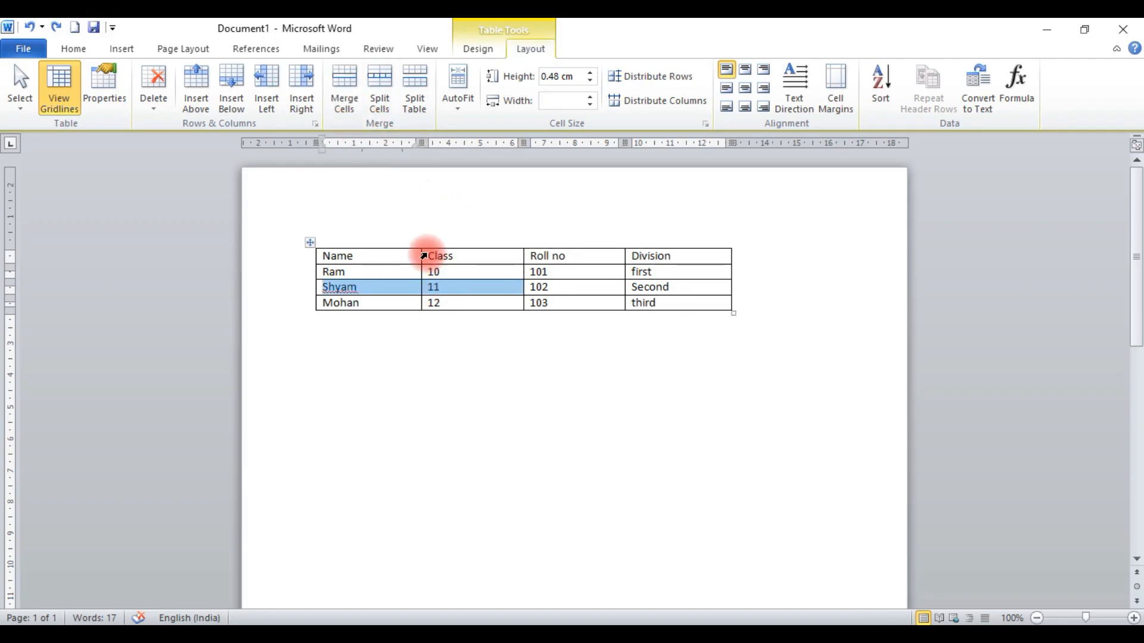
left_click(357, 117)
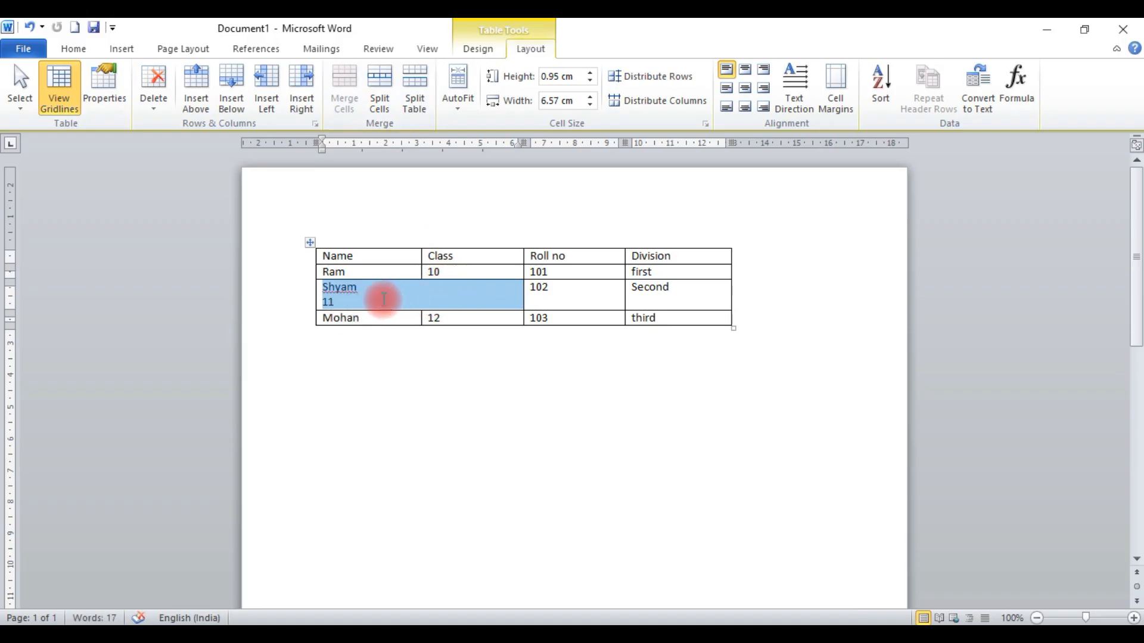
key("ctrl+z")
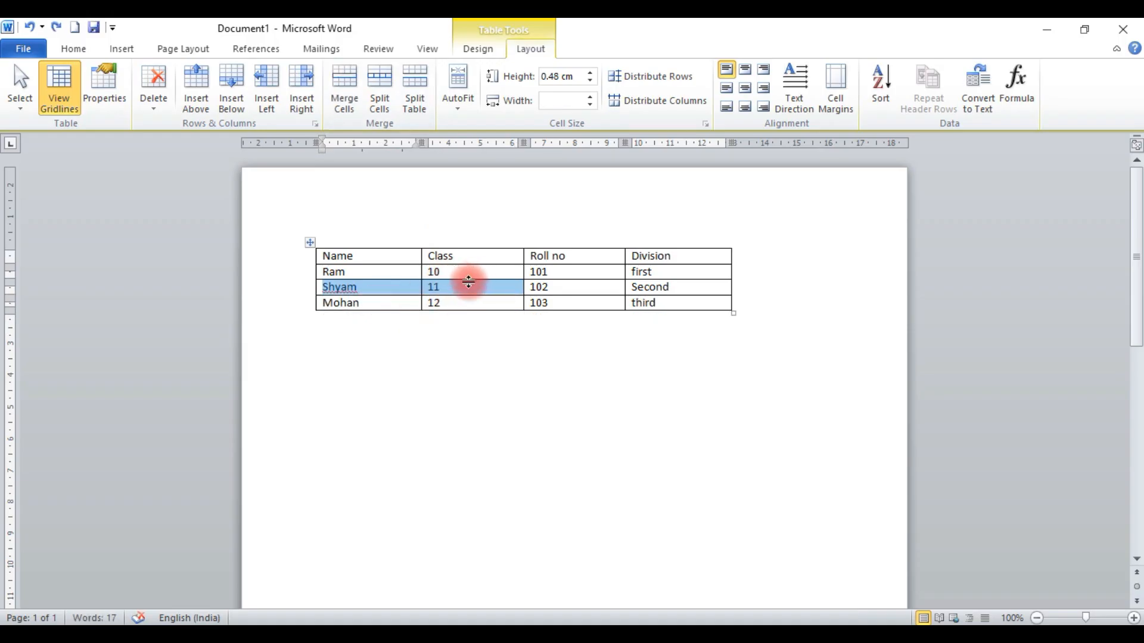
Try splitting the table in two at the second student's row, and undo the table split
left_click(468, 282)
left_click(418, 117)
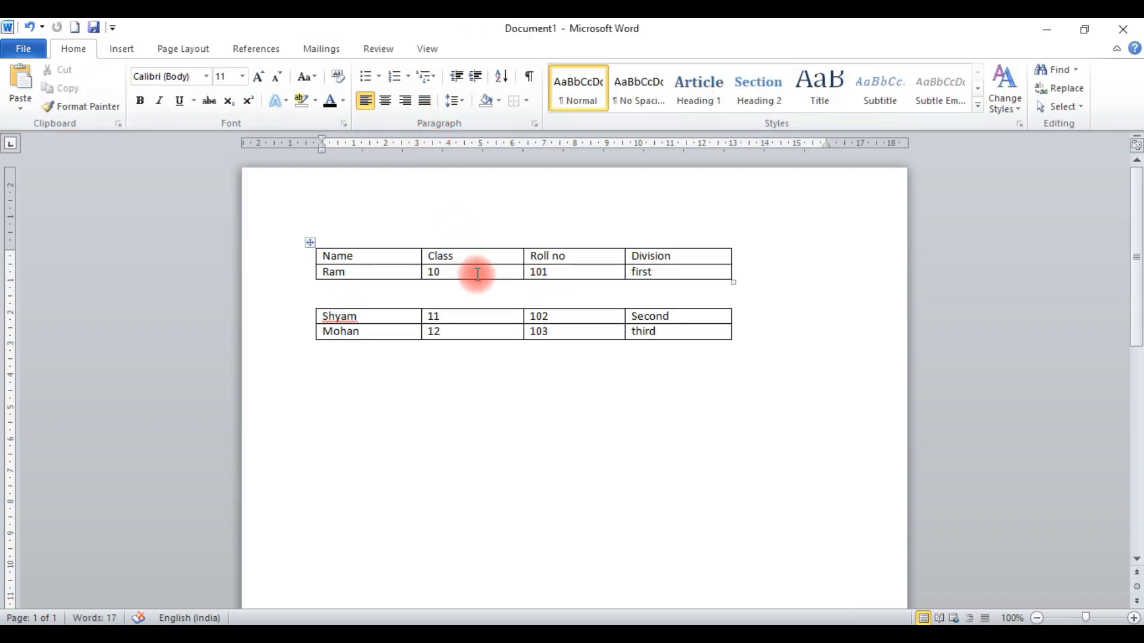
key("ctrl+z")
Try fitting the table's columns with AutoFit Contents, and undo the resizing
left_click(532, 51)
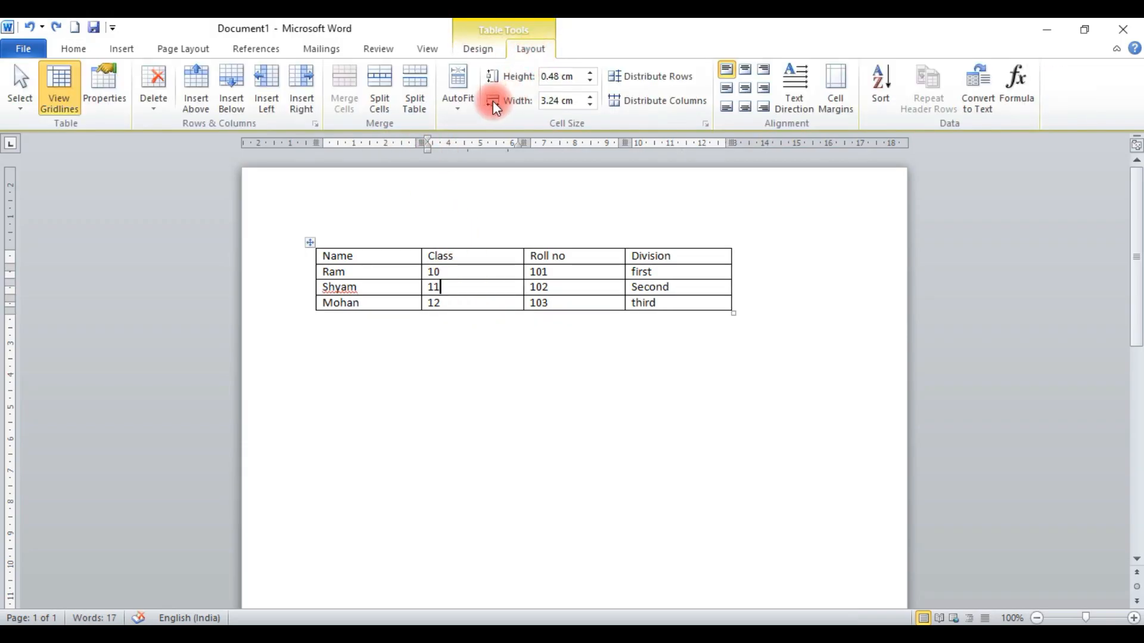
left_click(457, 100)
left_click(490, 134)
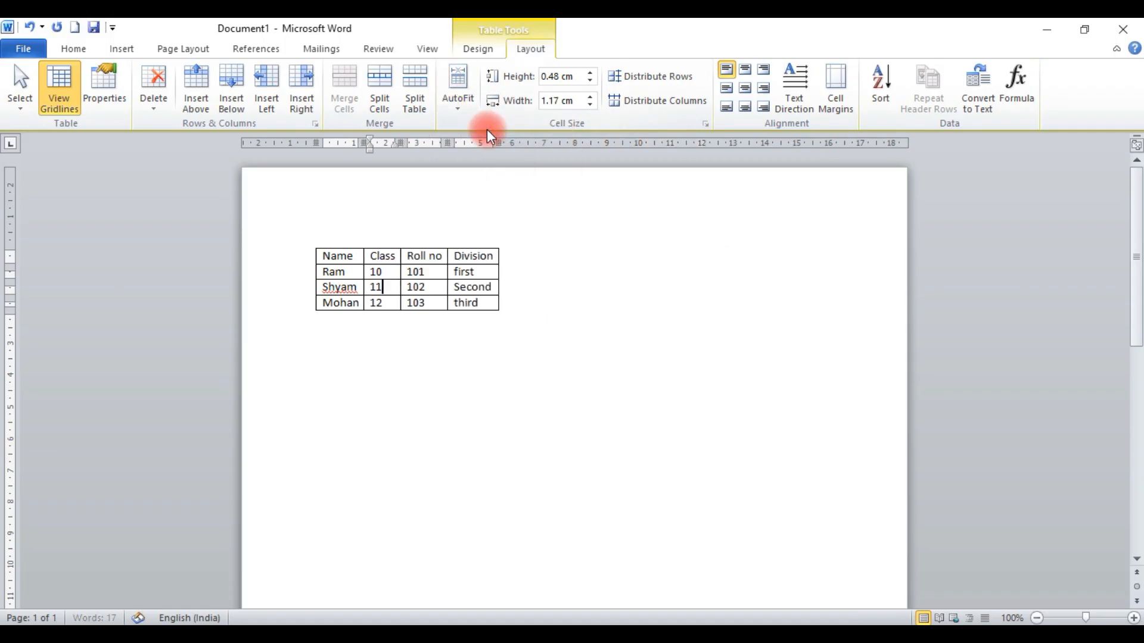
key("ctrl+z")
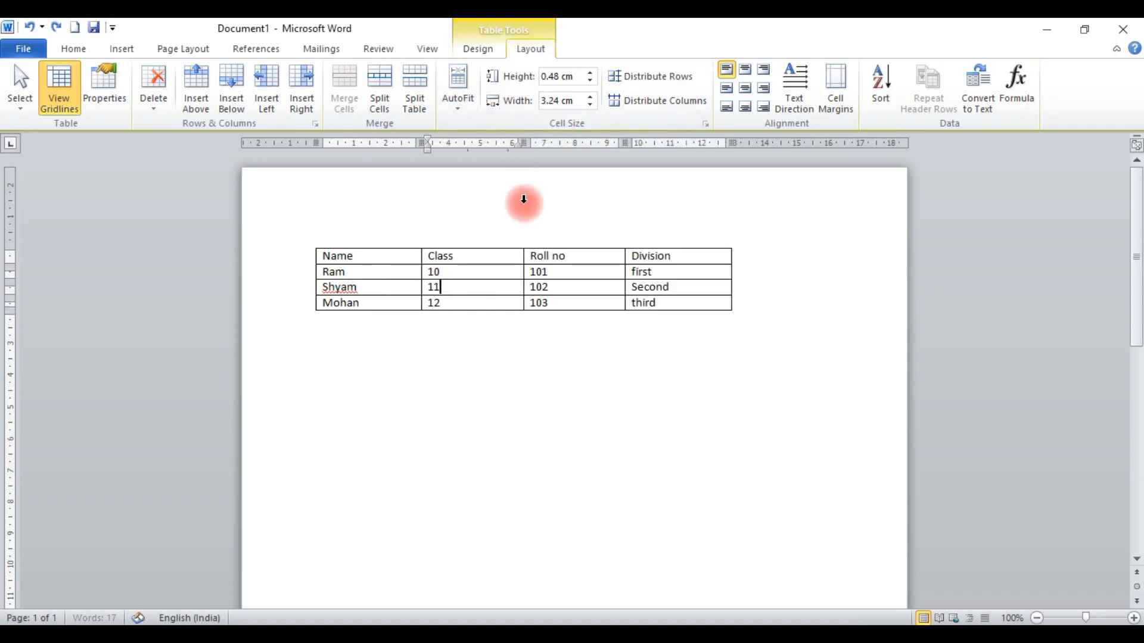
Fit the table to the page width with AutoFit Window, and set it to Fixed Column Width
left_click(457, 100)
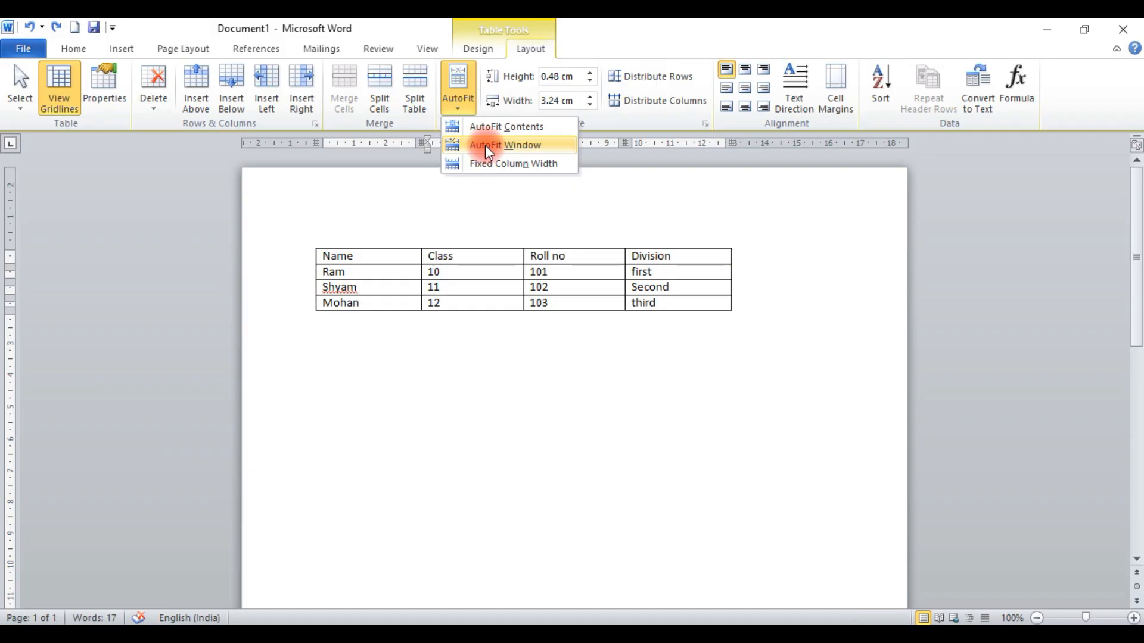
left_click(488, 146)
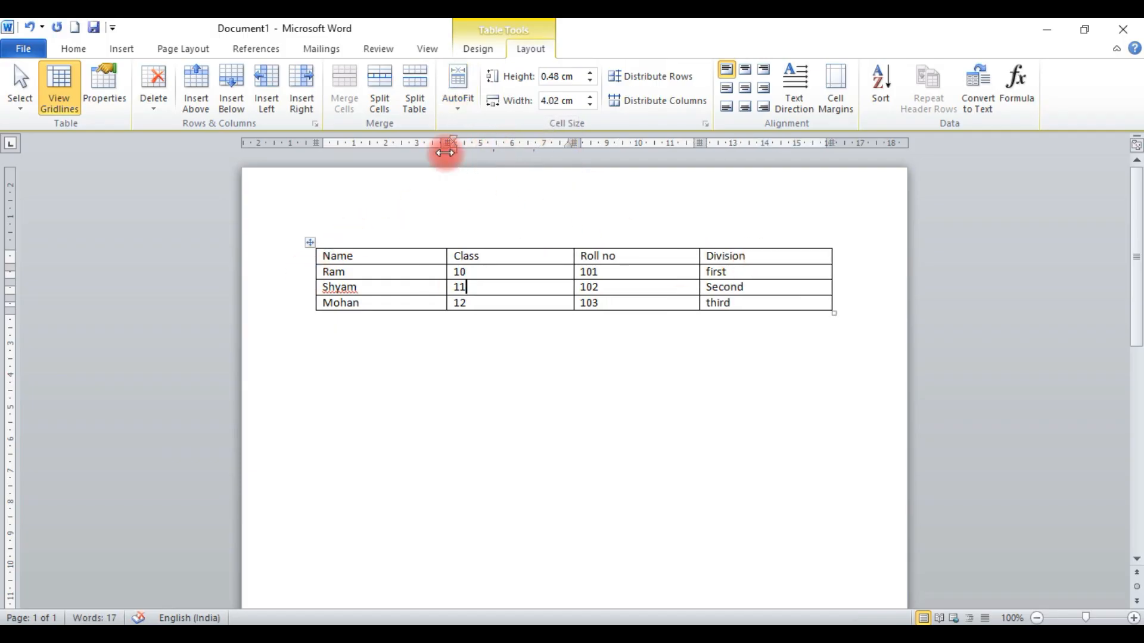
left_click(458, 104)
left_click(502, 163)
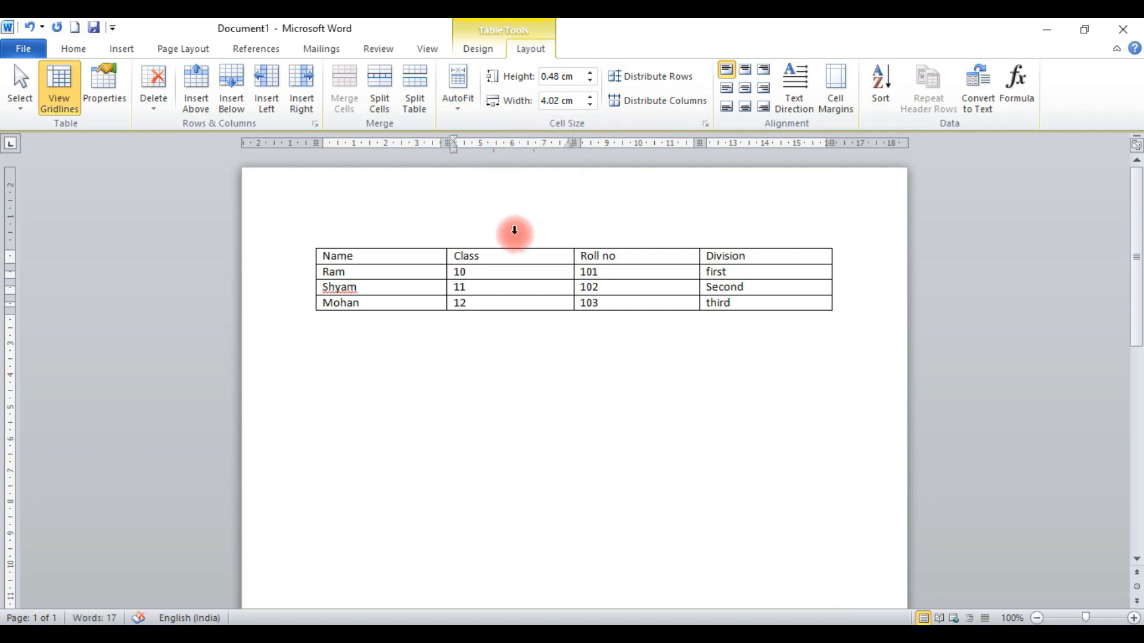
Set the first student's row height to 0.6 cm and the Class column's width to 4.1 cm
left_click(458, 106)
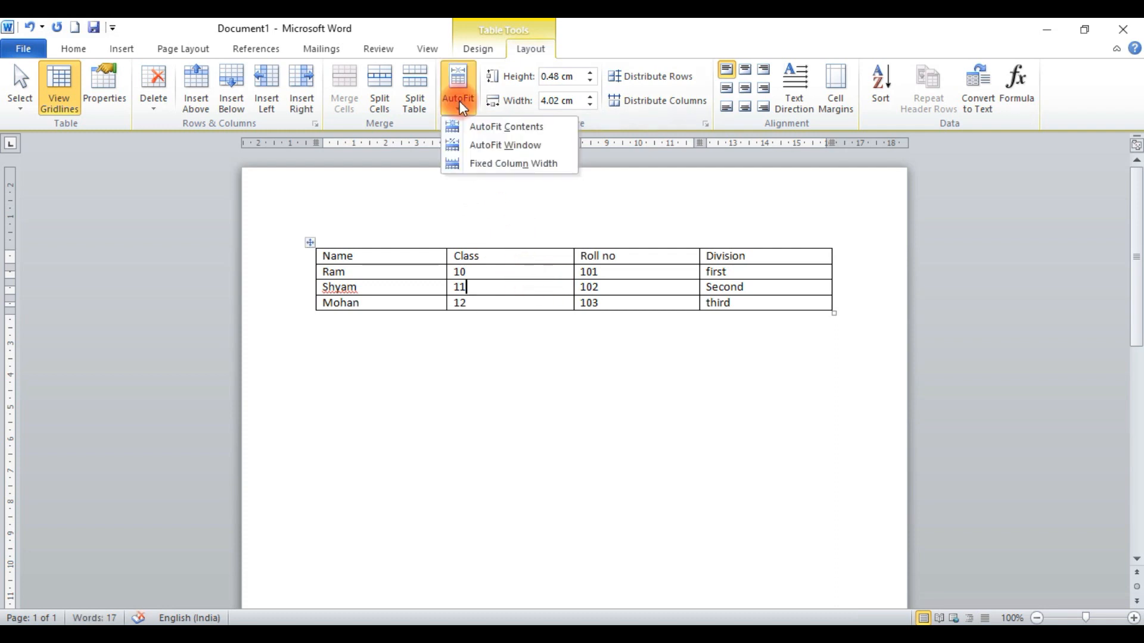
left_click(507, 288)
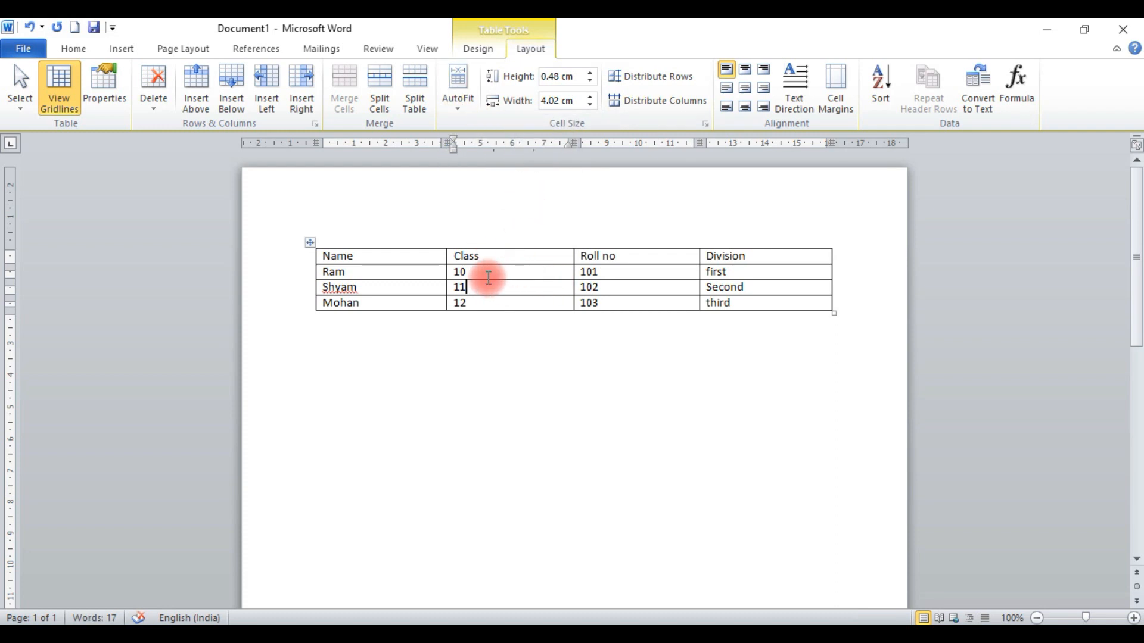
left_click(592, 73)
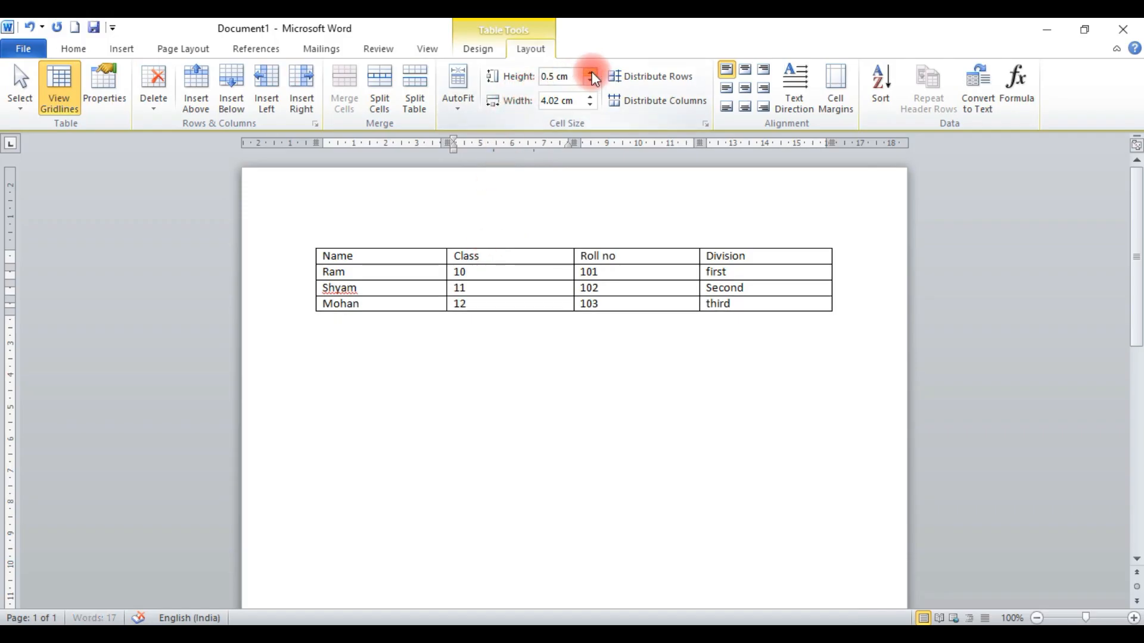
left_click(593, 74)
left_click(590, 97)
left_click(589, 98)
left_click(590, 97)
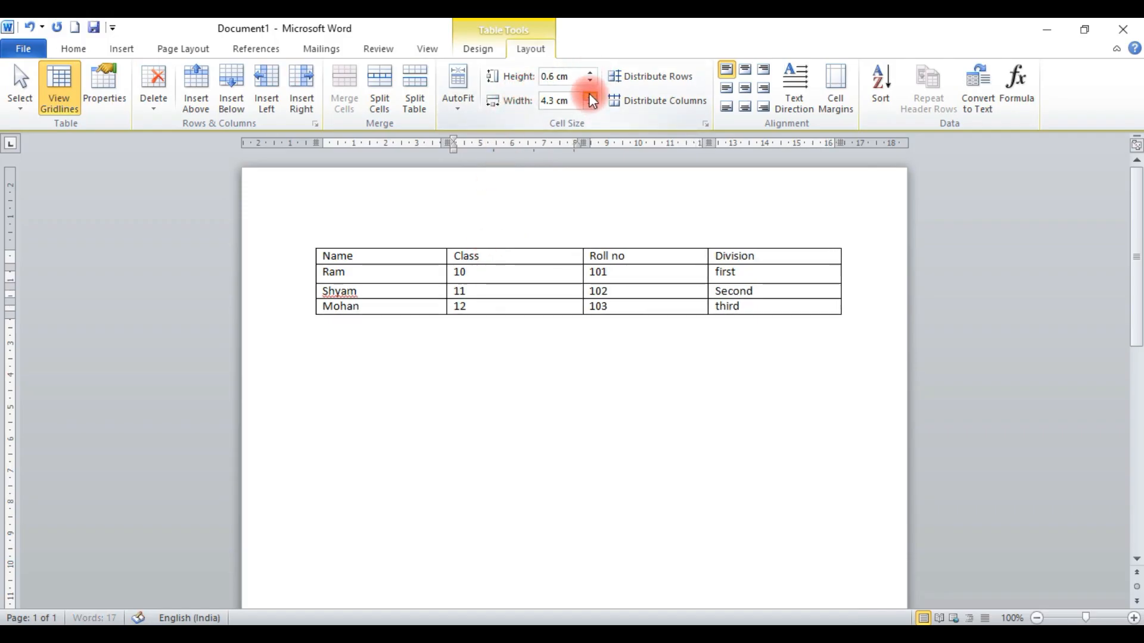
left_click(589, 105)
left_click(589, 106)
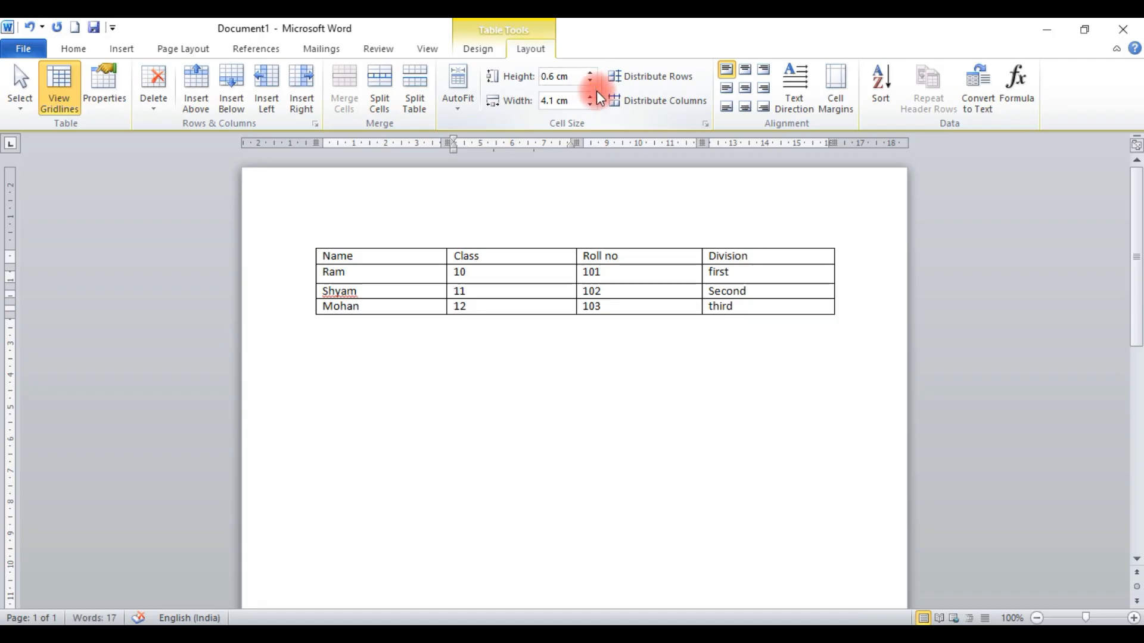
Distribute the table's rows and columns evenly
left_click(632, 87)
left_click(641, 101)
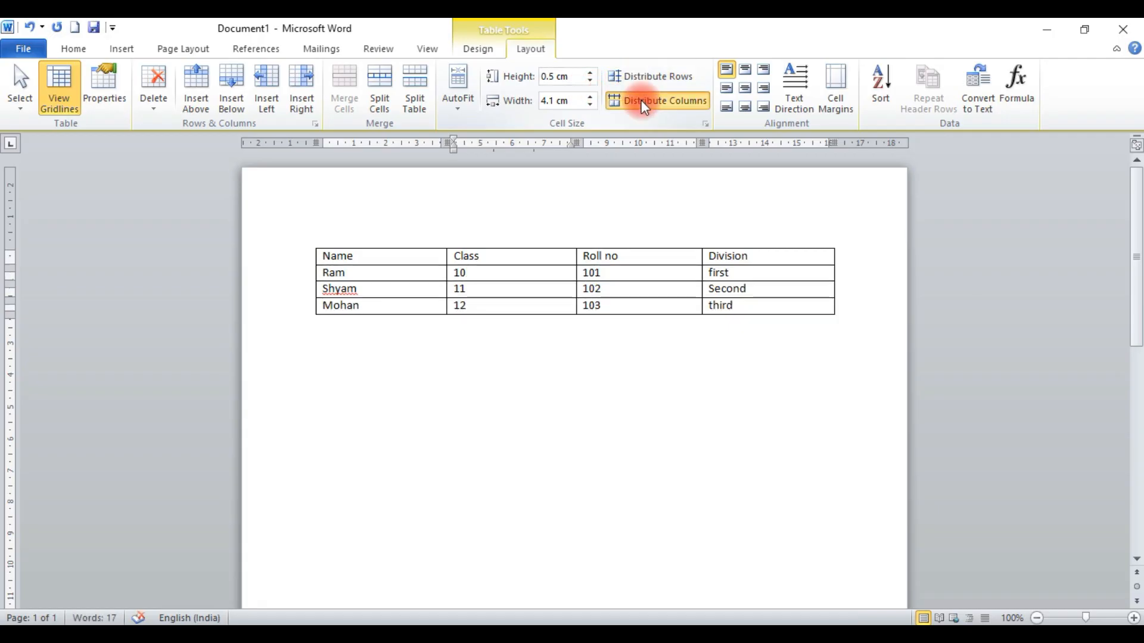
left_click(633, 82)
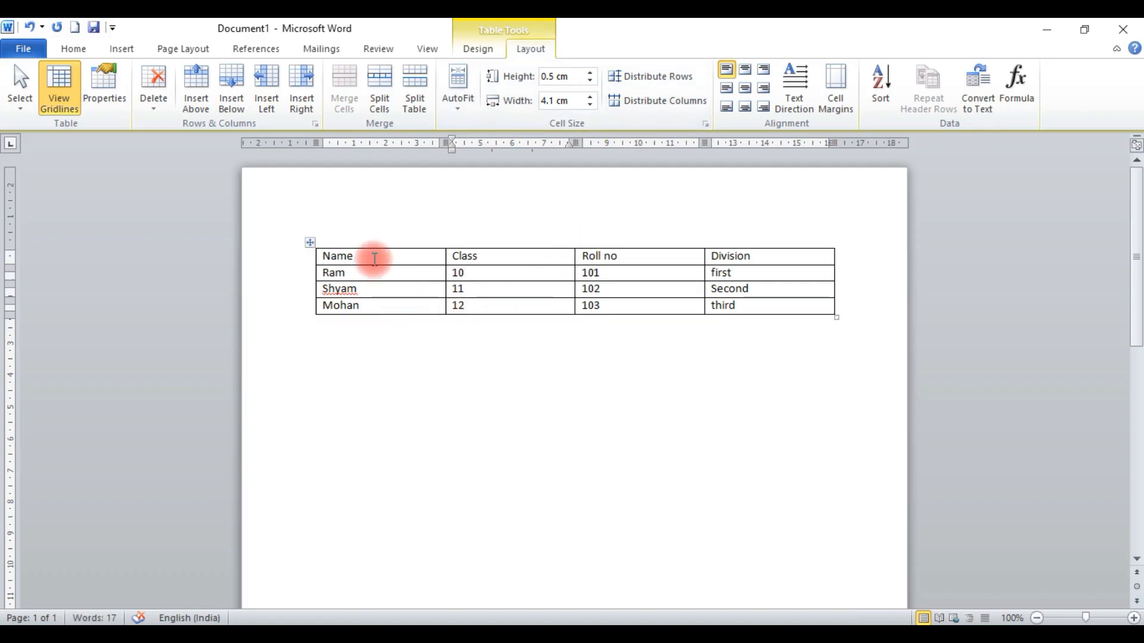
Set the height of all the table's rows to 1.1 cm
left_click_drag(369, 256, 714, 300)
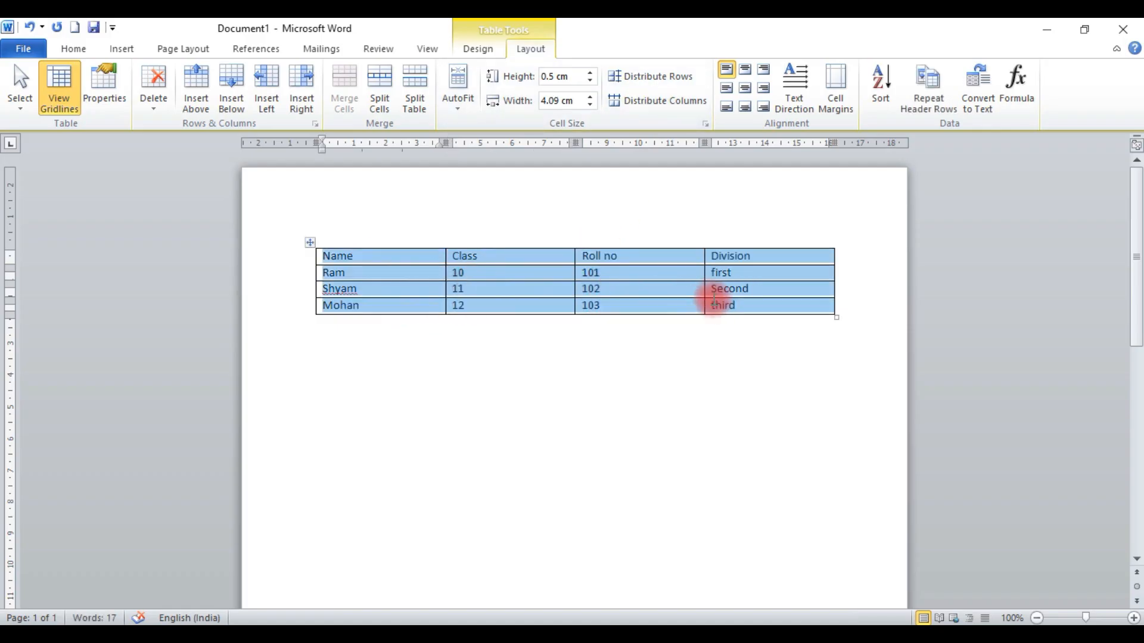
left_click(591, 72)
left_click(591, 72)
left_click(591, 72)
left_click(591, 73)
left_click(591, 72)
left_click(591, 72)
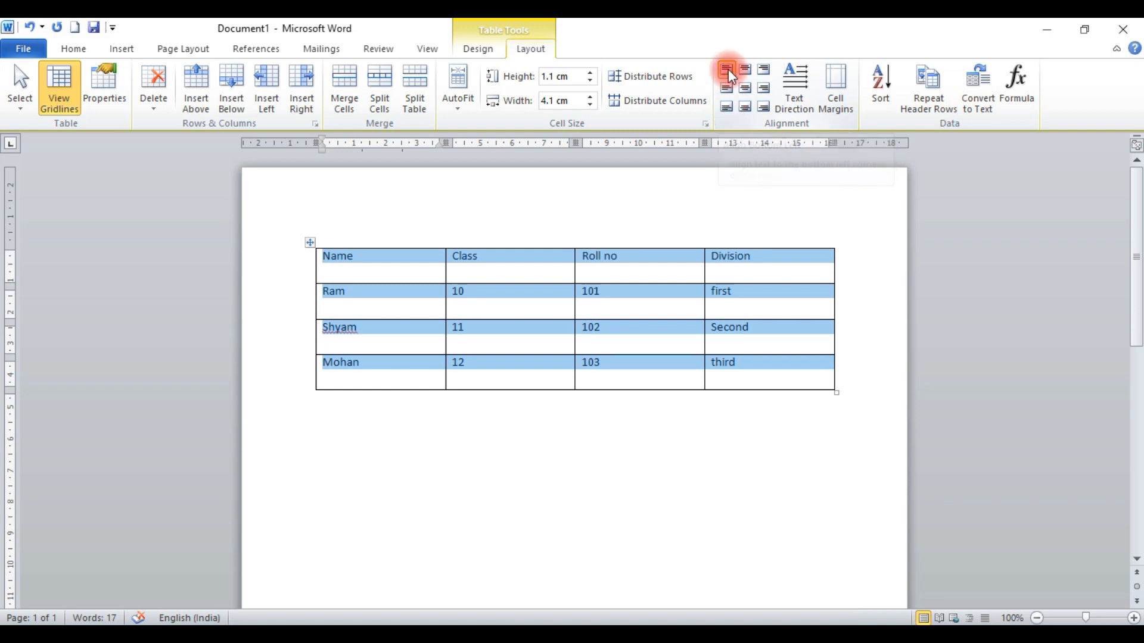
Try Align Top Center and Align Top Right on all table cells, and return the text to Align Top Left
left_click(752, 69)
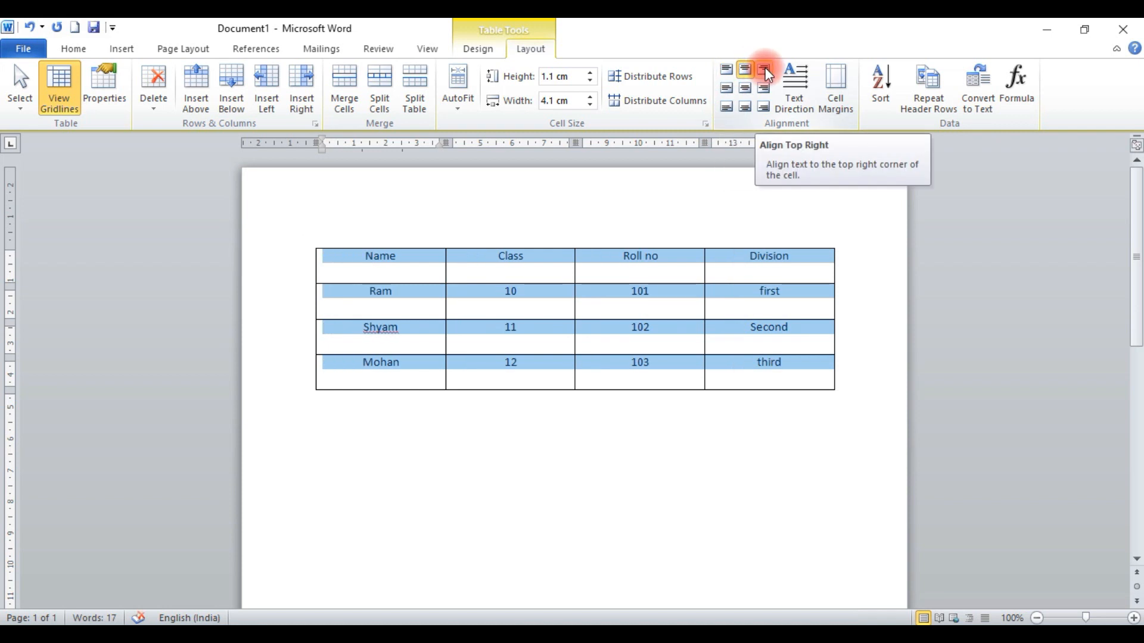
left_click(766, 69)
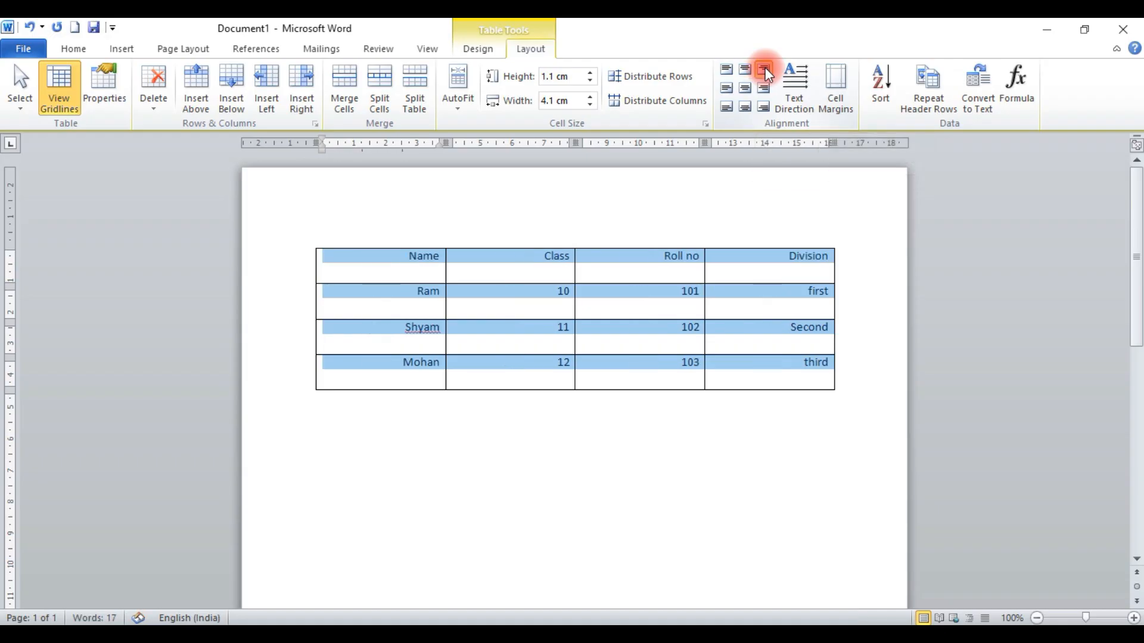
left_click(726, 69)
Try the vertically centred alignments on all table cells: left, centre and right
left_click(727, 88)
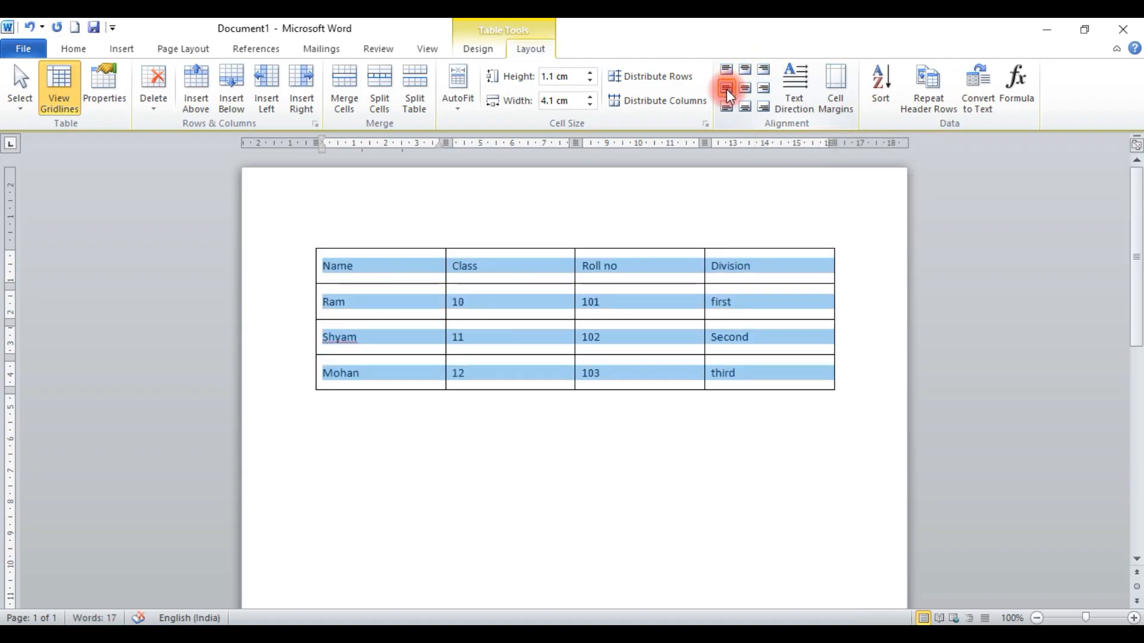
left_click(744, 89)
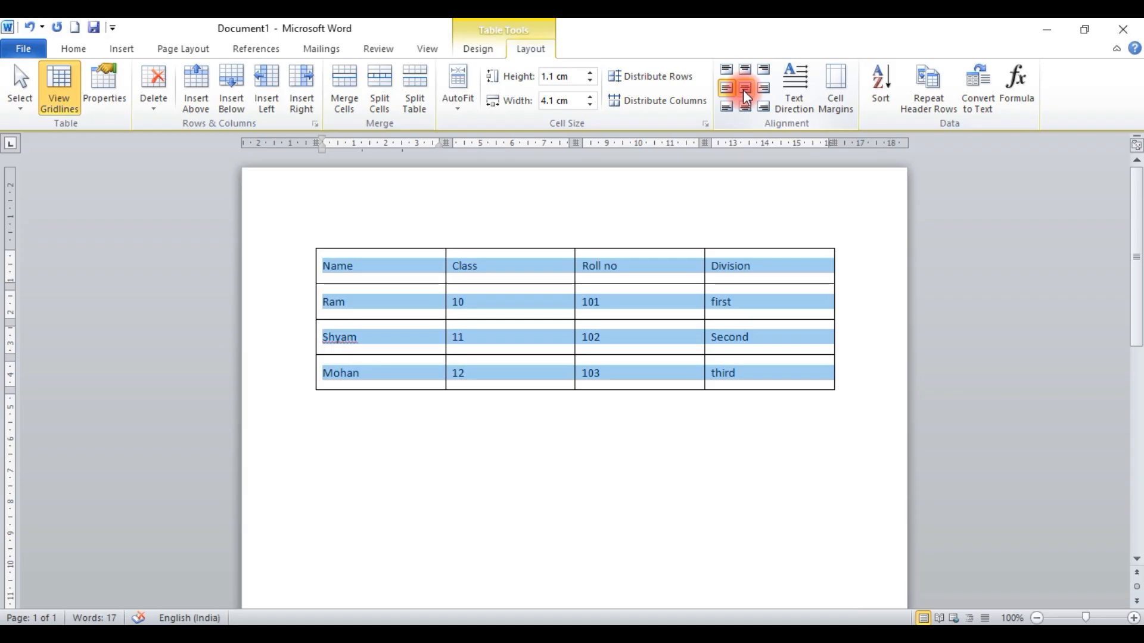
left_click(746, 95)
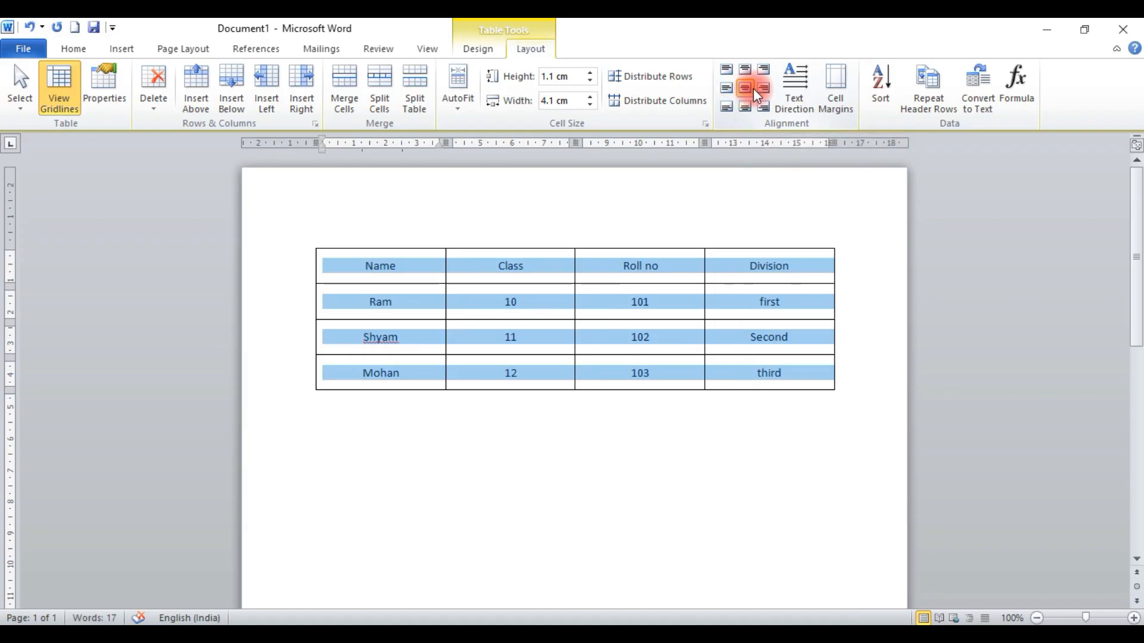
left_click(764, 89)
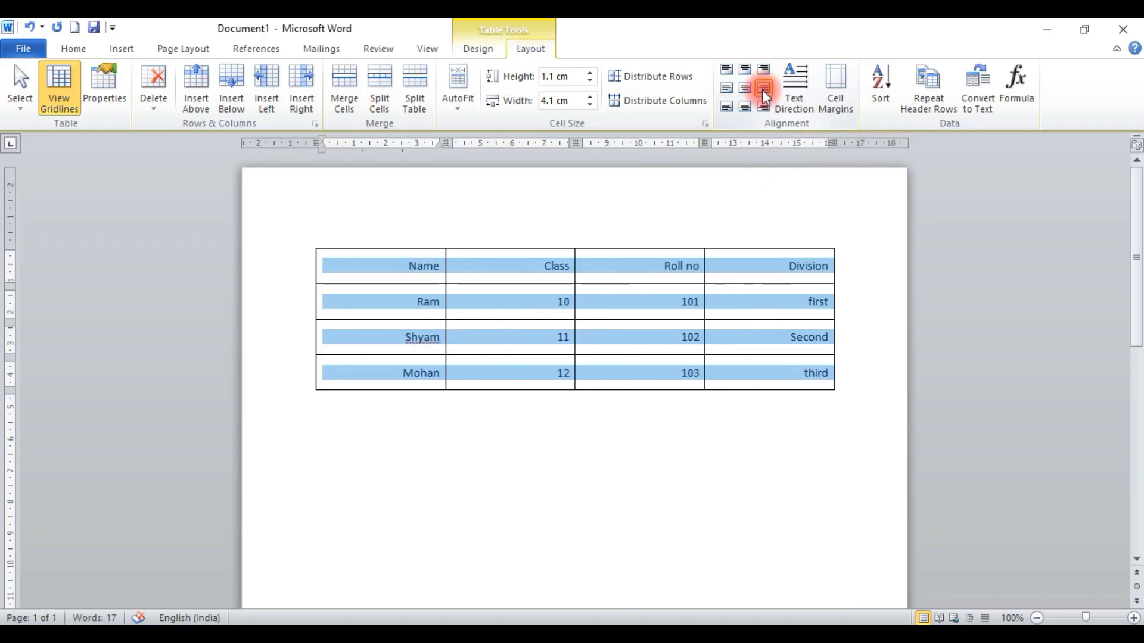
Try the bottom left, centre and right alignments on all table cells, and restore the top left alignment
left_click(727, 110)
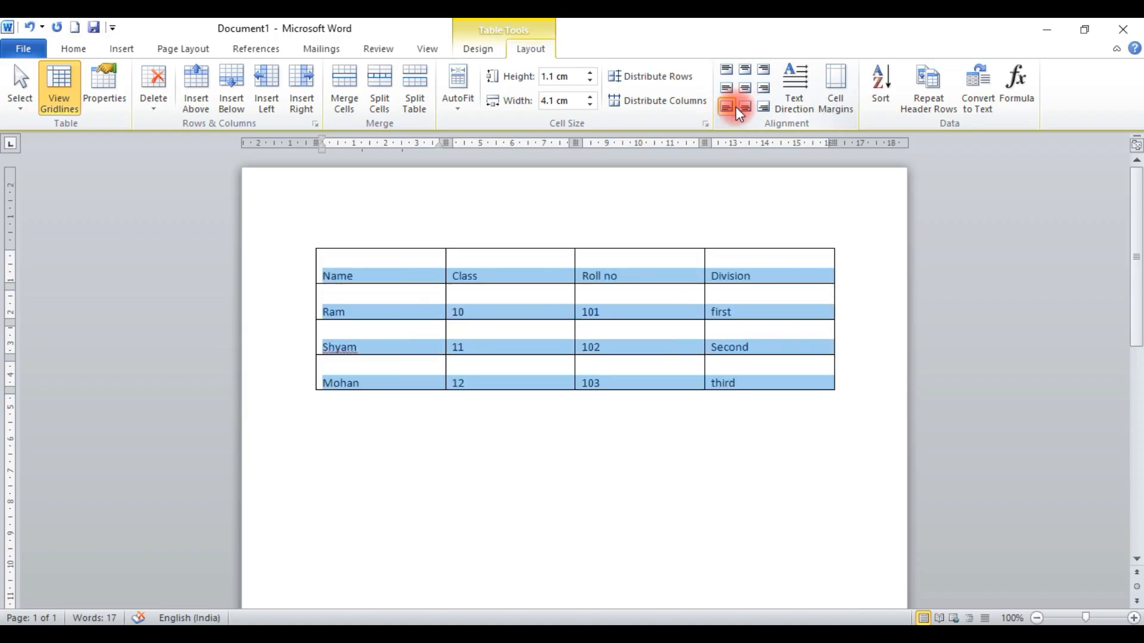
left_click(746, 108)
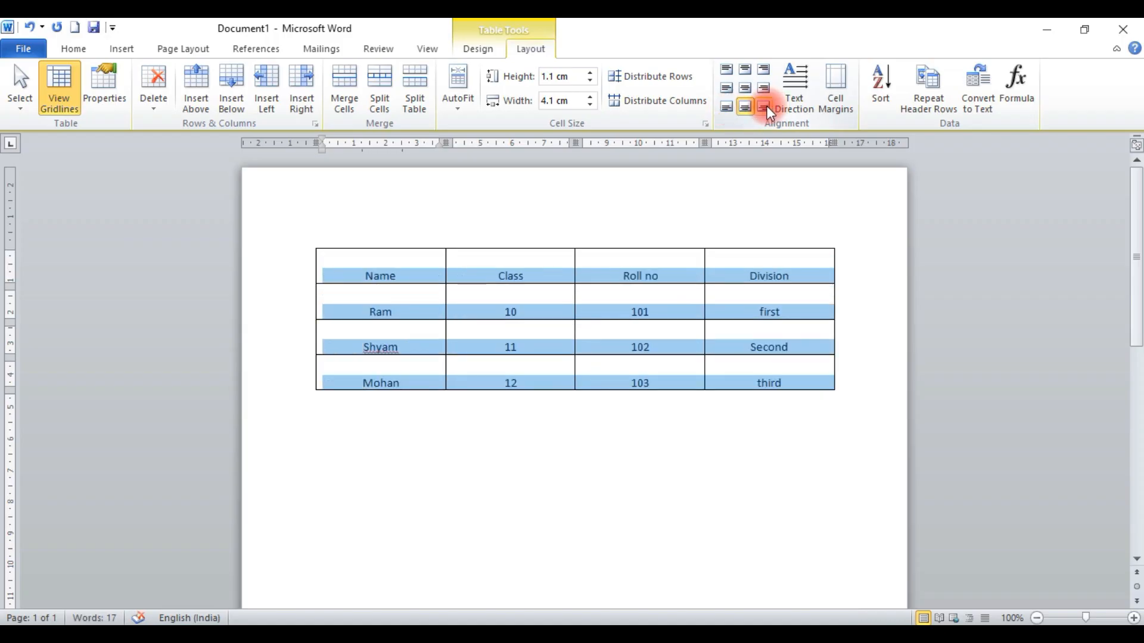
left_click(763, 108)
left_click(727, 107)
left_click(727, 69)
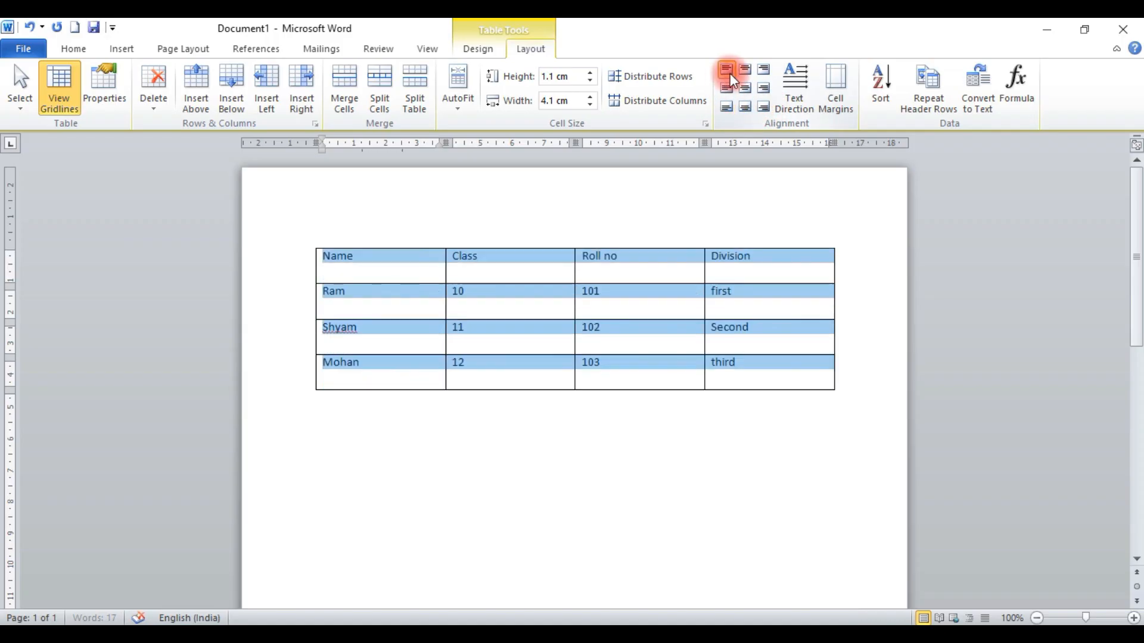
Rotate the text direction of all table cells to vertical and back to horizontal
left_click(801, 80)
left_click(801, 92)
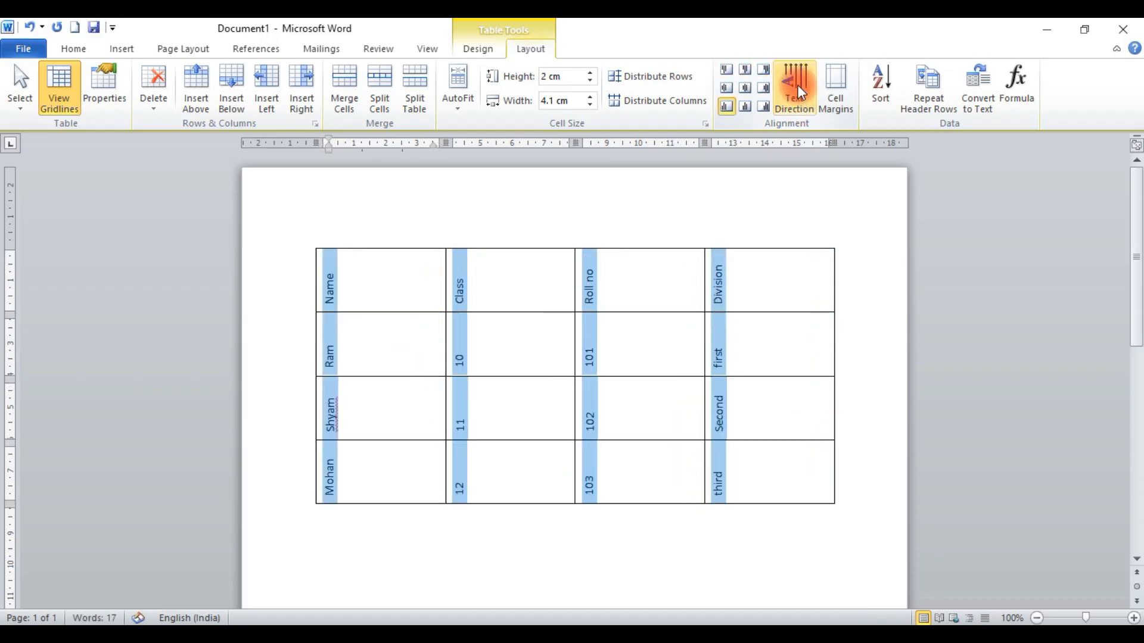
left_click(801, 93)
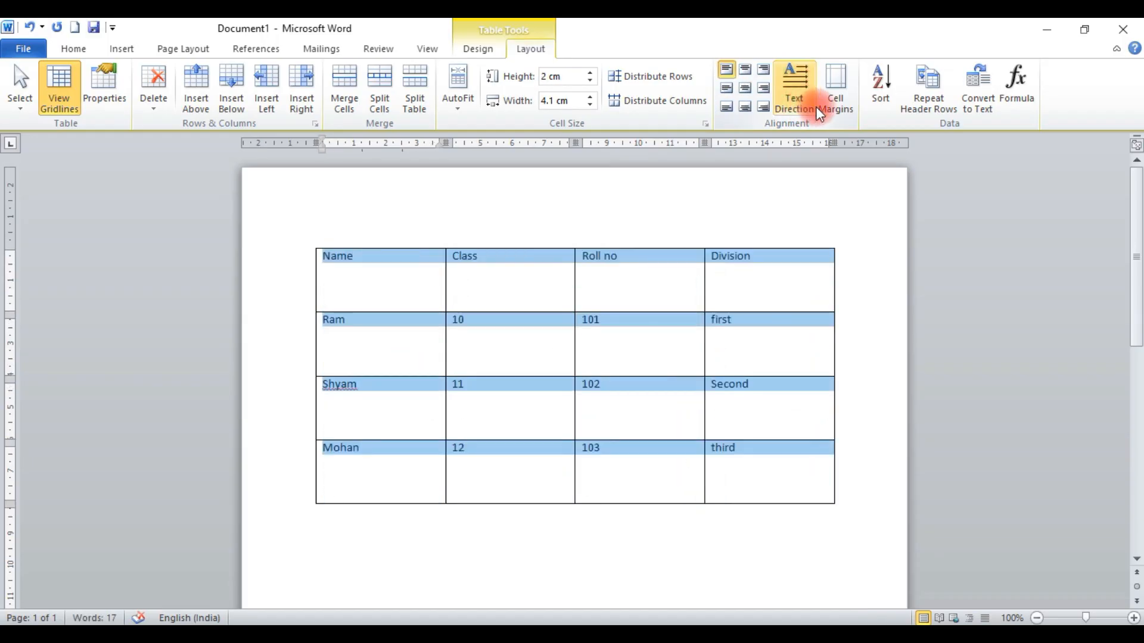
Examine the default cell margins and spacing options for the table without changing them
left_click(835, 97)
left_click(604, 249)
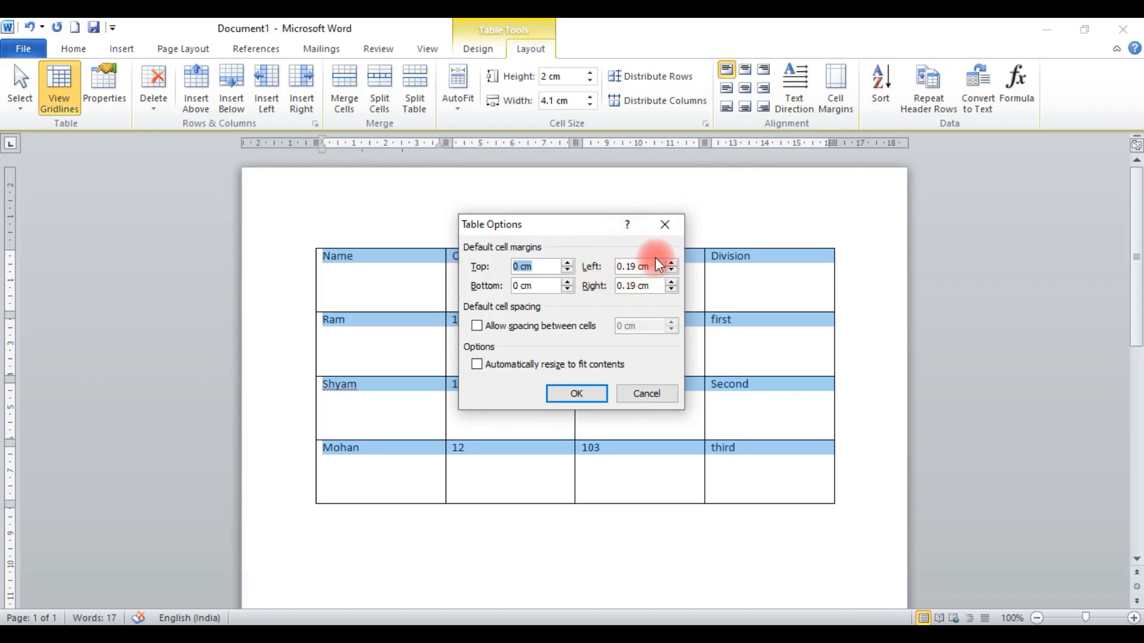
left_click(665, 224)
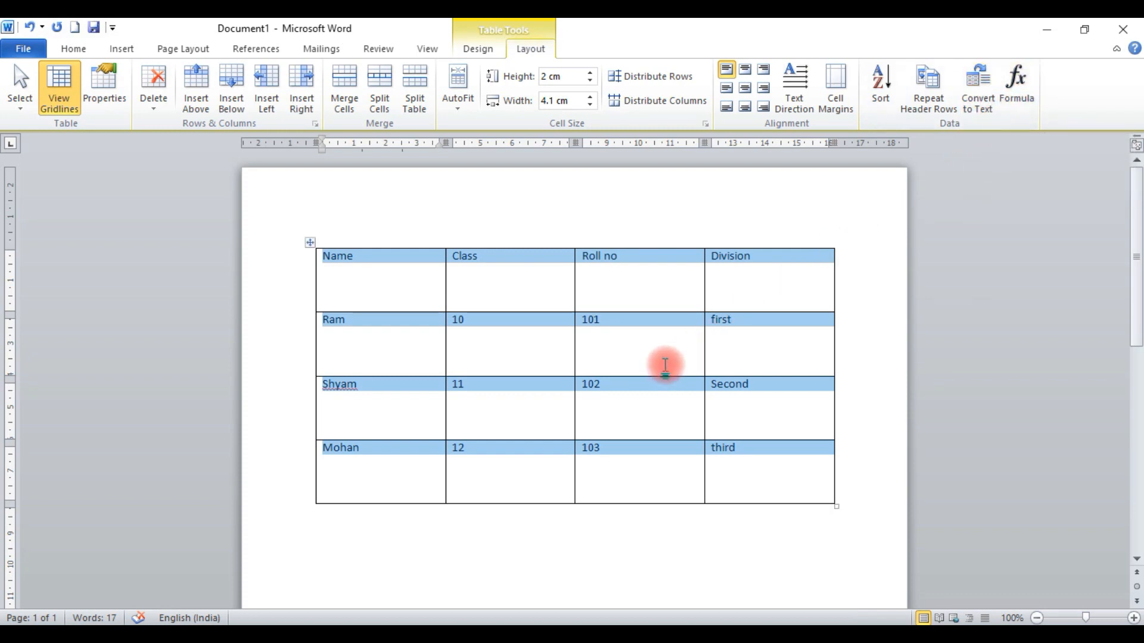
Undo the text direction changes on the table
key("ctrl+z")
key("ctrl+z")
key("ctrl+z")
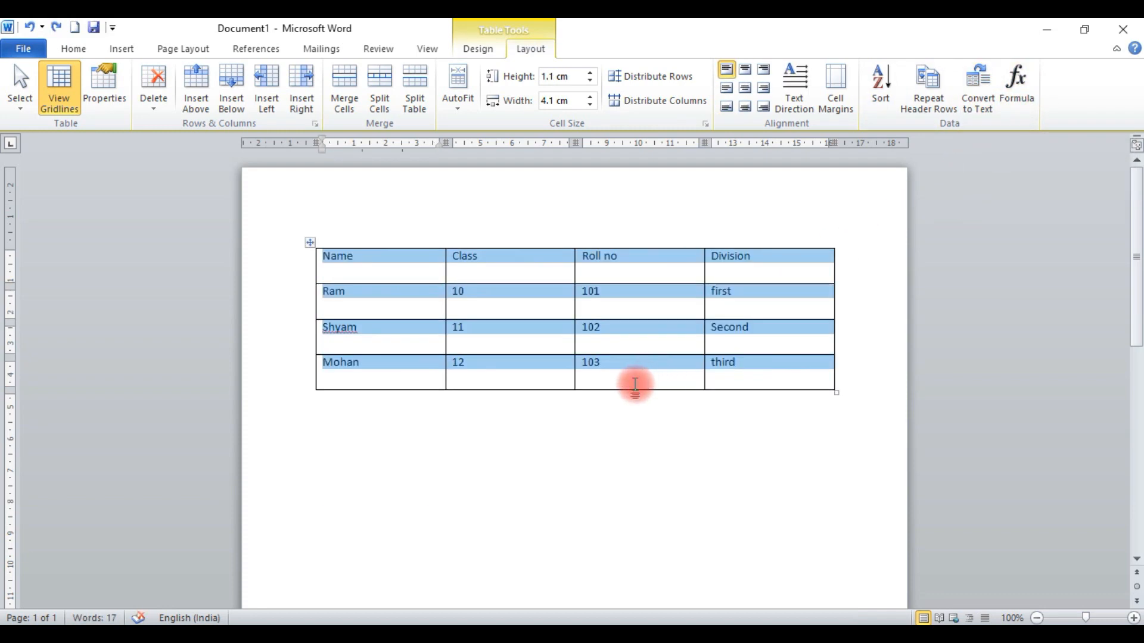
Add an empty row below the last student's row and place the cursor in its Roll no cell
left_click(635, 385)
key("Tab")
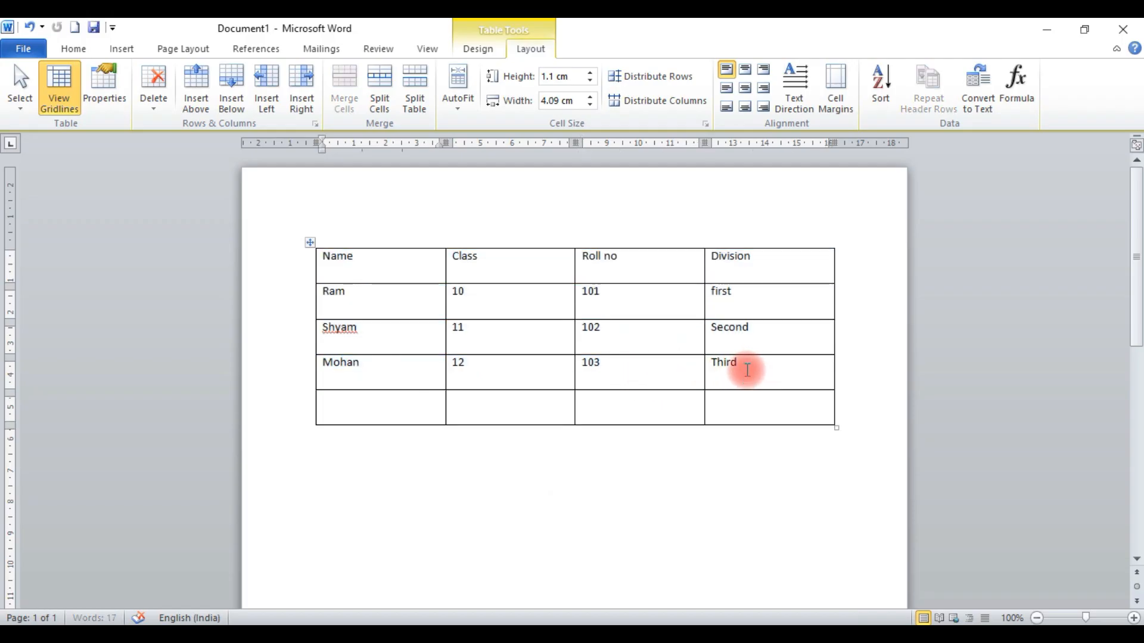
left_click(599, 404)
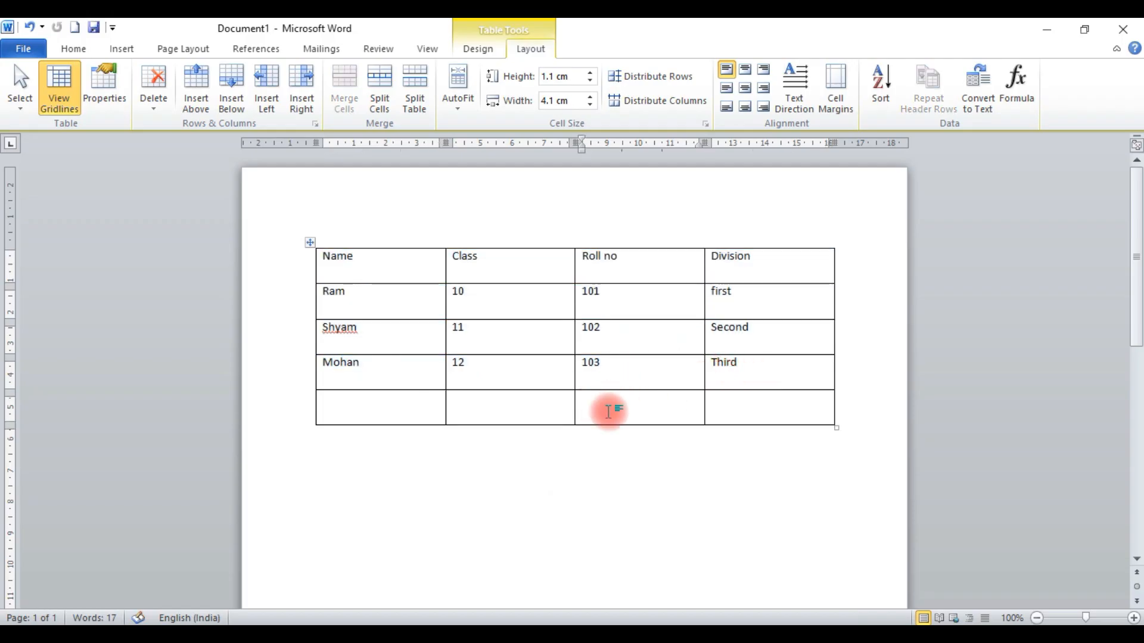
Try inserting the formula =SUM(ABOVE) in the empty row's Roll no cell, and undo it
left_click(1017, 87)
left_click_drag(535, 254, 812, 269)
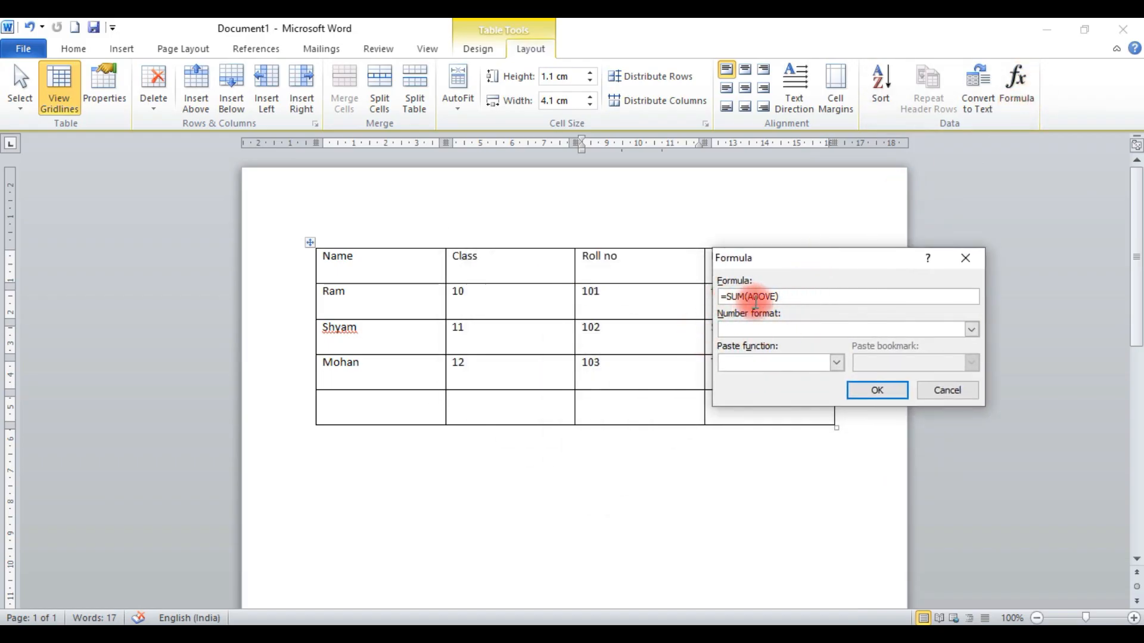
left_click(879, 389)
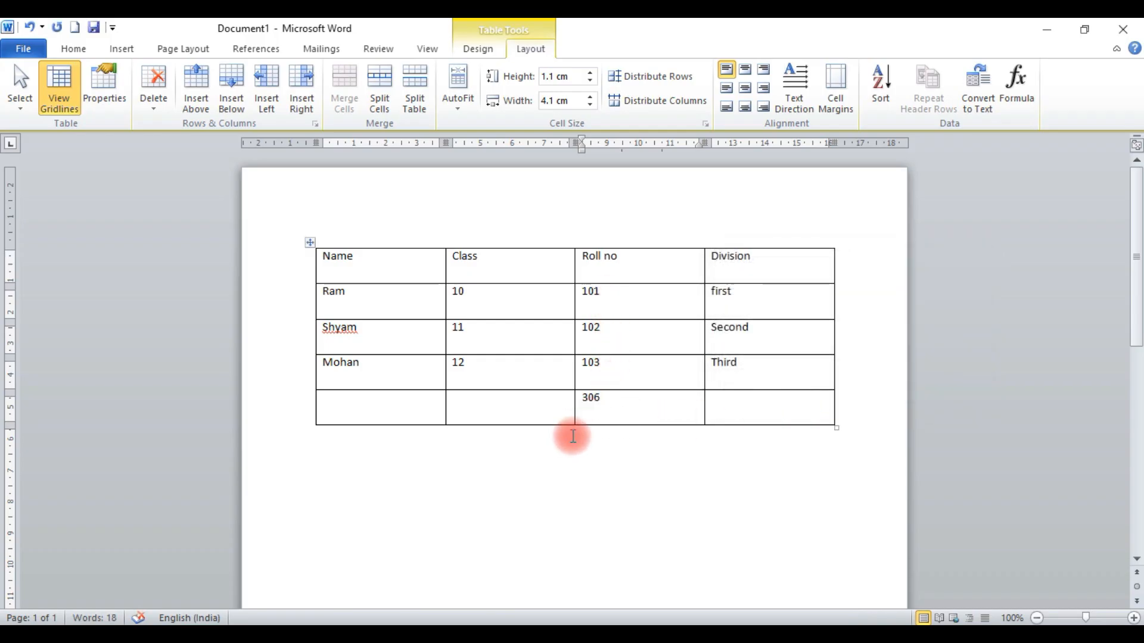
key("ctrl+z")
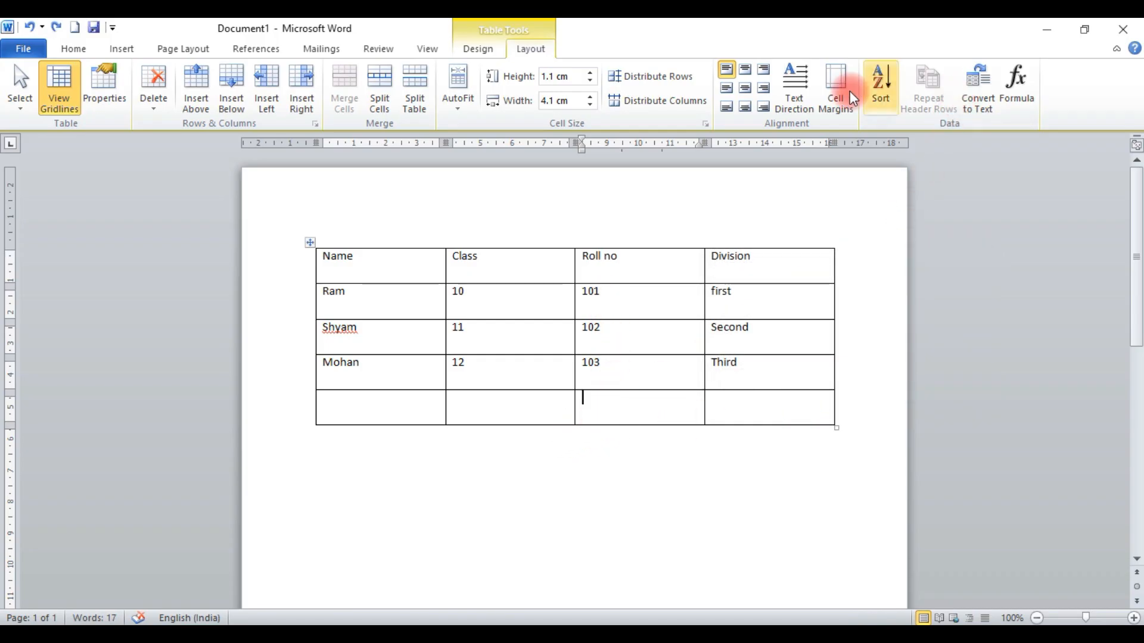
Remove the empty last row of the table with the Eraser
left_click(480, 47)
left_click(837, 88)
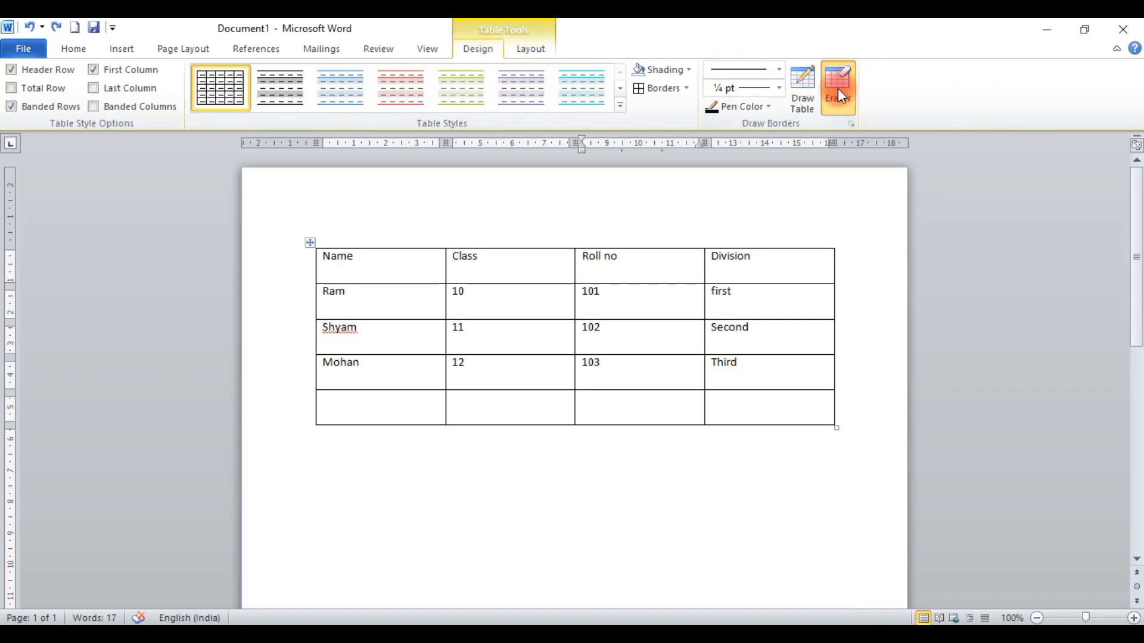
mouse_move(309, 404)
left_mouse_down()
mouse_move(455, 429)
mouse_move(852, 441)
left_mouse_up()
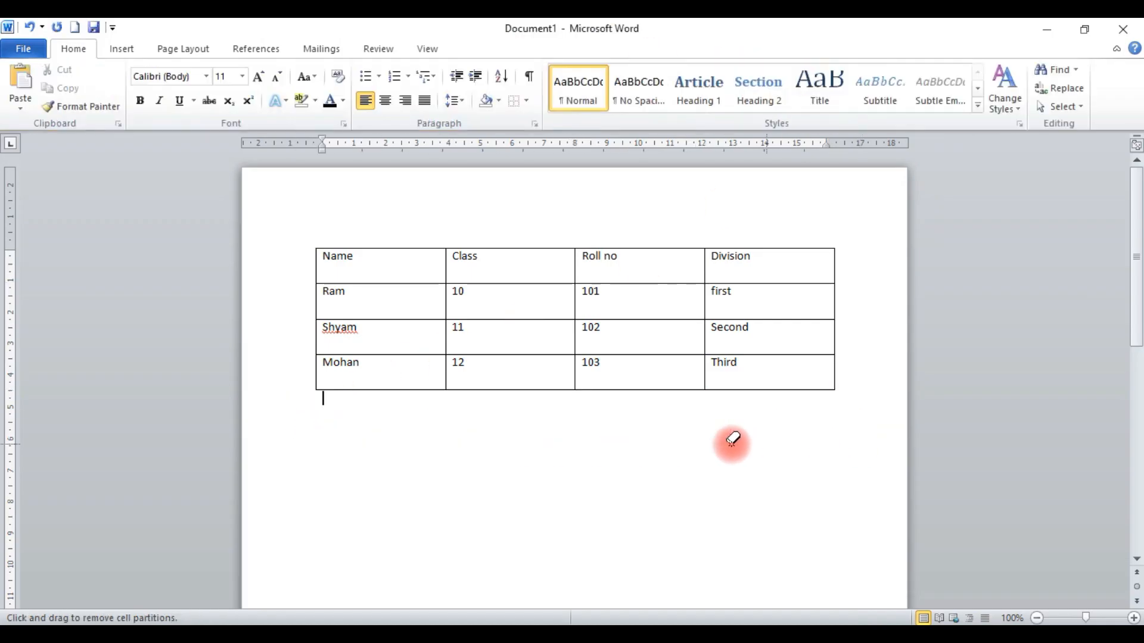
Erase the whole student table from the page with the Eraser
left_click(457, 333)
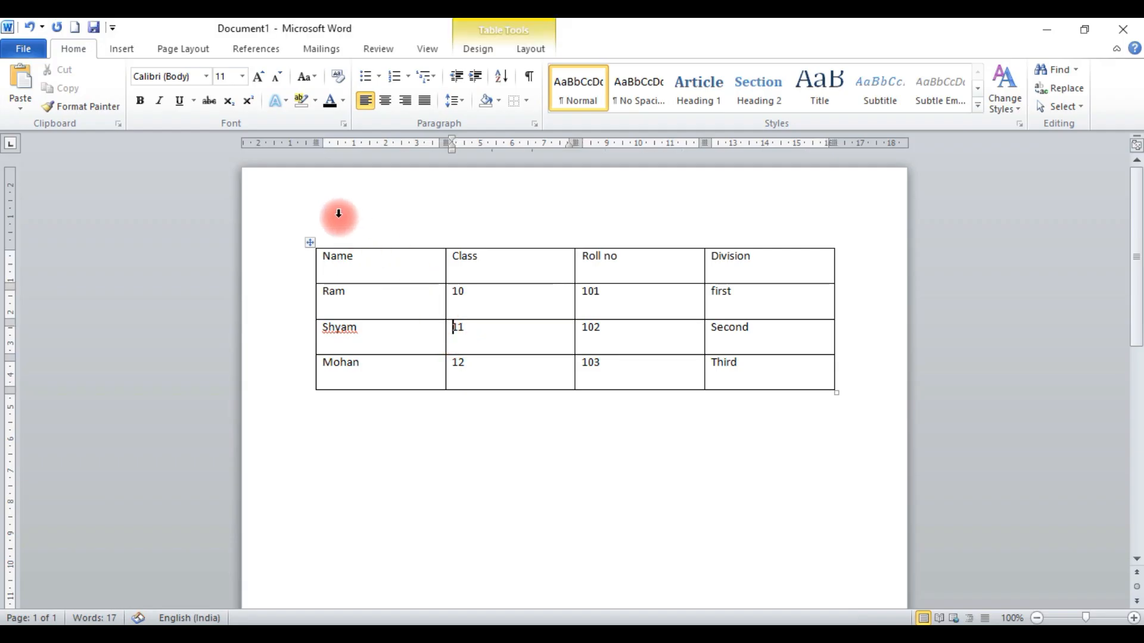
left_click(478, 49)
left_click(528, 46)
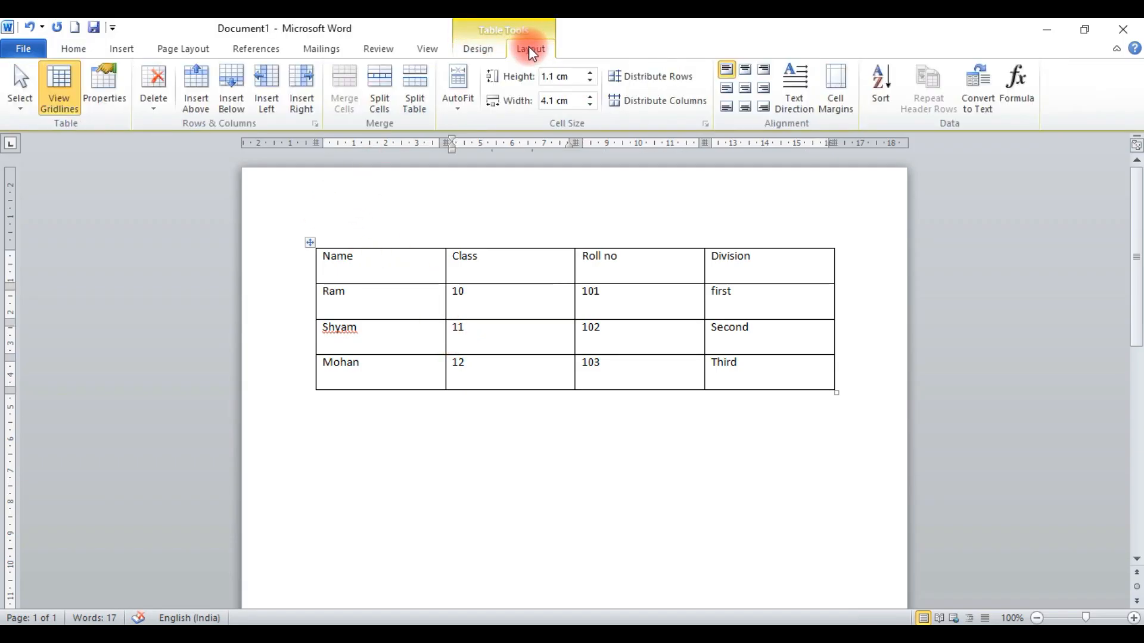
left_click(486, 49)
left_click(838, 89)
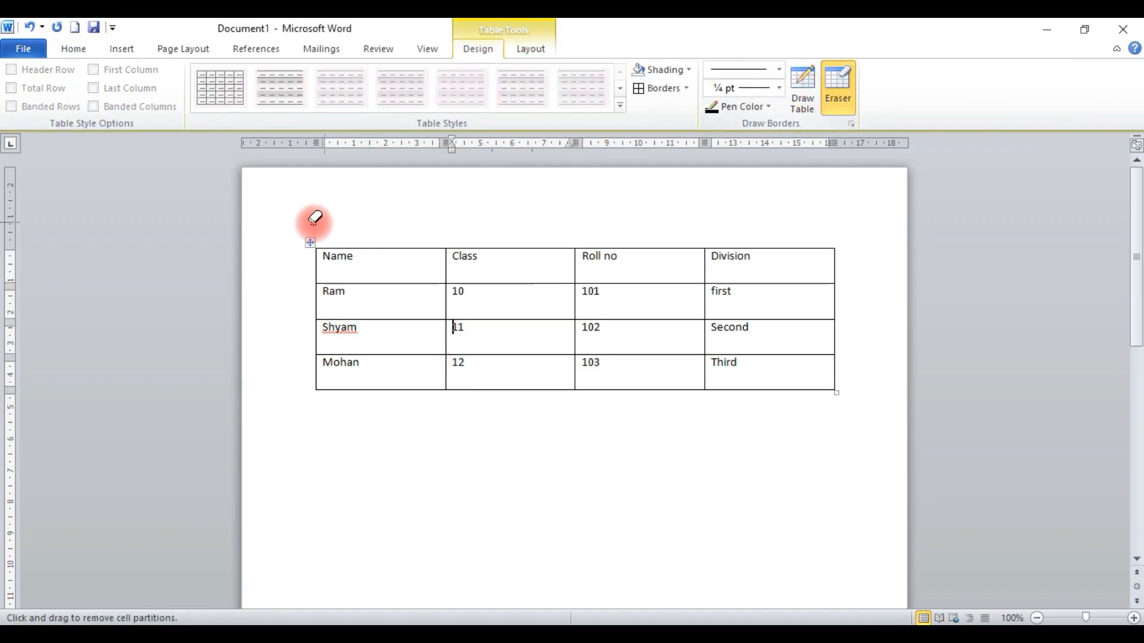
mouse_move(297, 227)
left_mouse_down()
mouse_move(888, 388)
mouse_move(903, 405)
left_mouse_up()
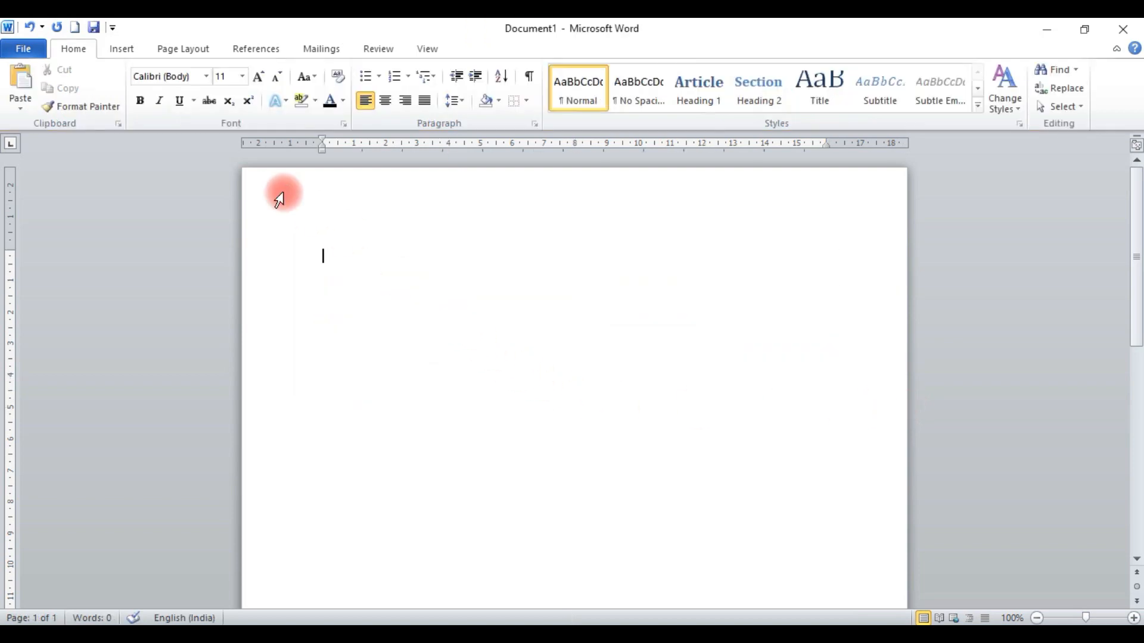
Try inserting a picture from the Screenshots folder into the empty page, and delete it
left_click(121, 48)
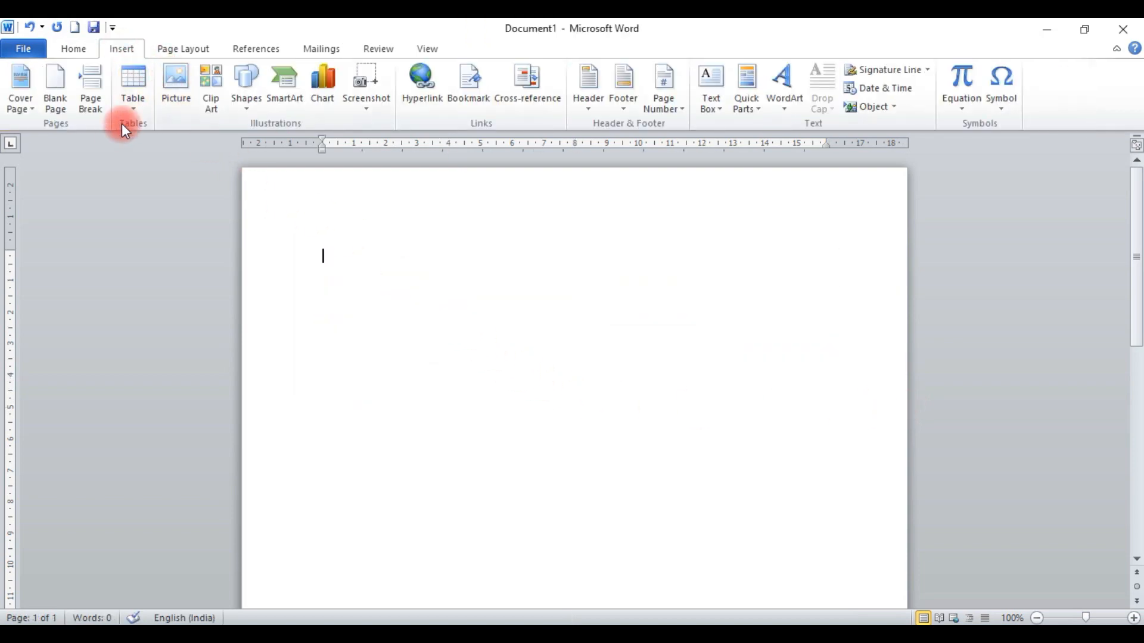
left_click(177, 102)
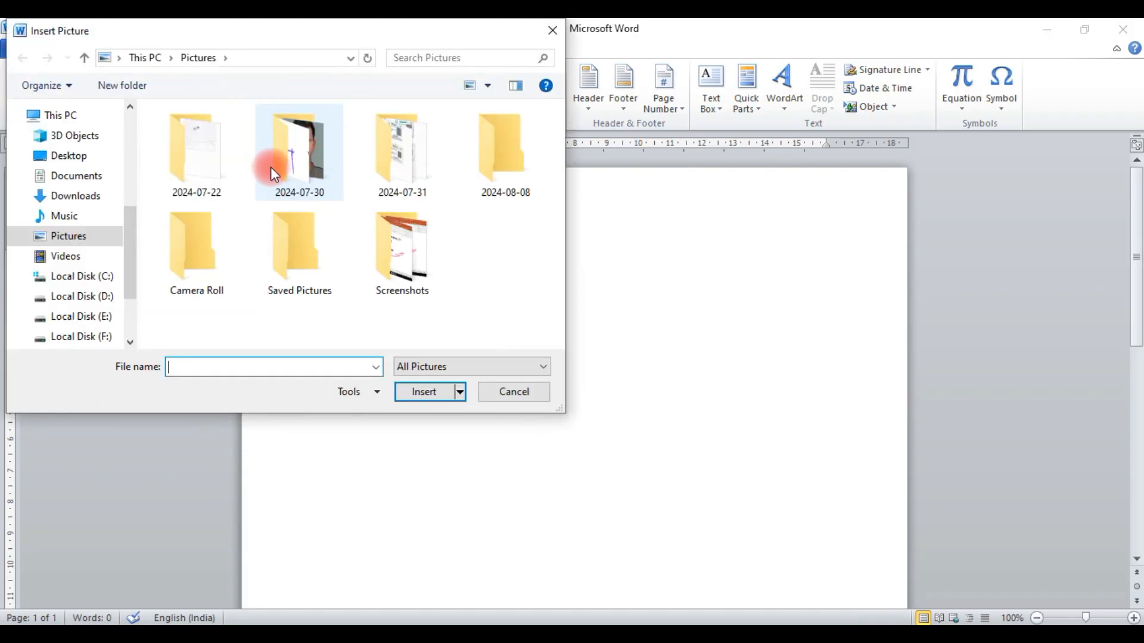
double_click(412, 252)
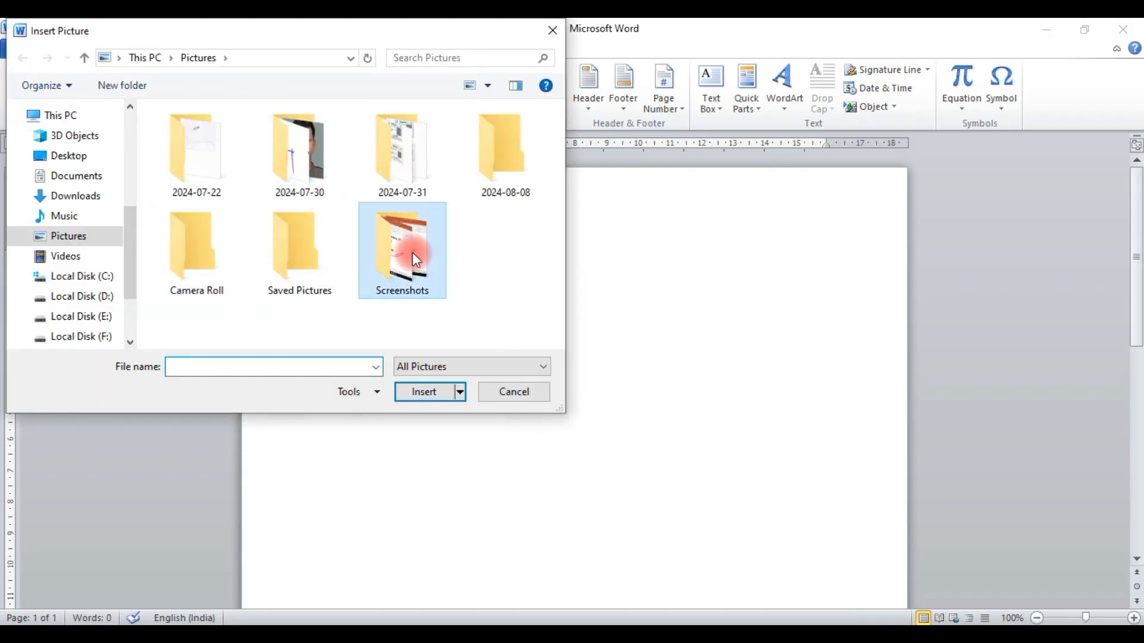
double_click(301, 184)
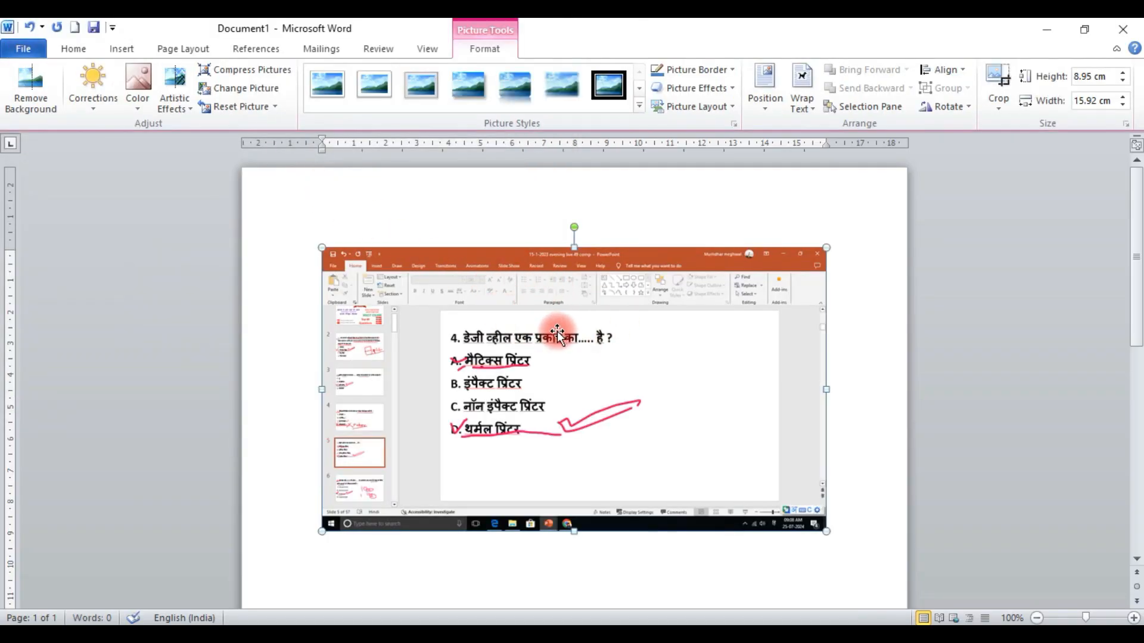
key("Delete")
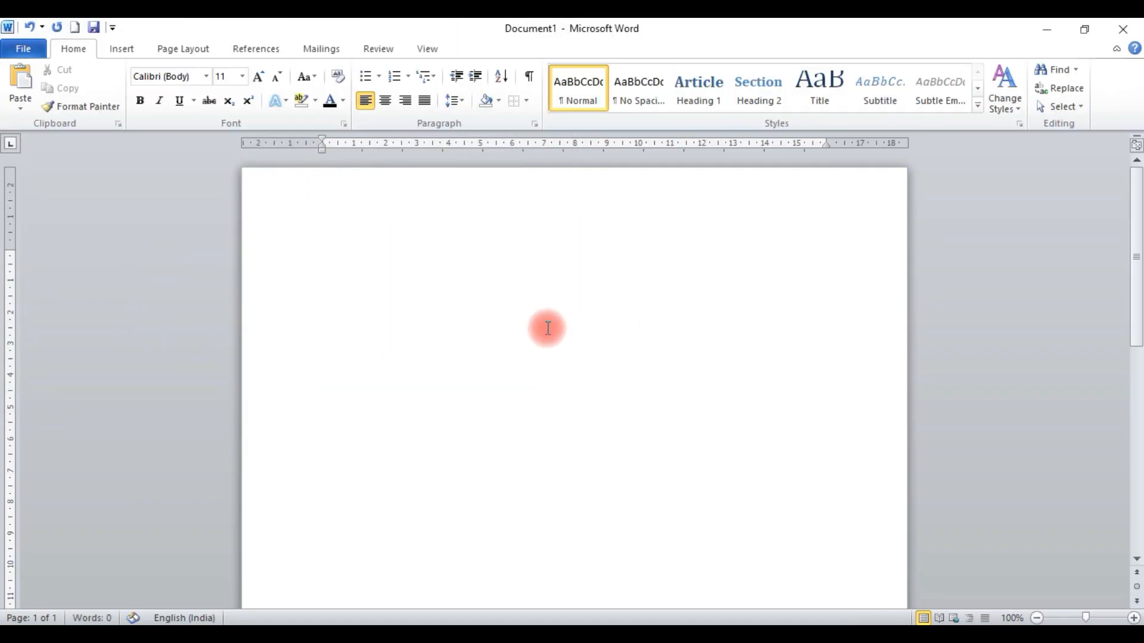
Draw a text box about 9.7 cm wide and 3.7 cm high near the page's upper edge, containing the centred text "aarohi"
left_click(126, 49)
left_click(247, 88)
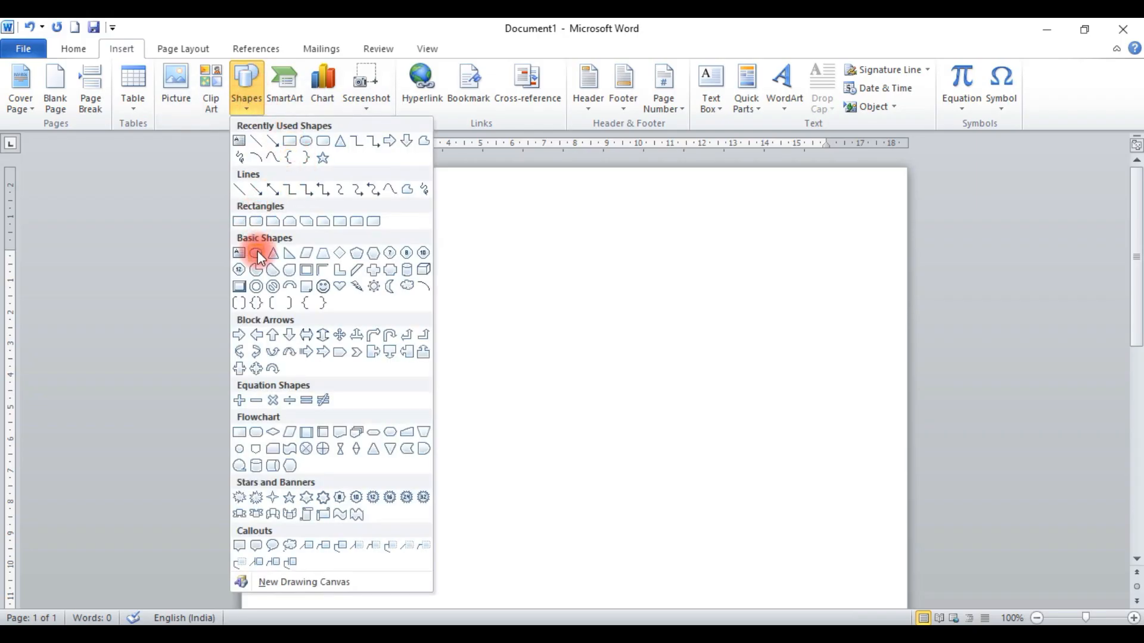
left_click(239, 253)
mouse_move(434, 237)
left_mouse_down()
mouse_move(669, 352)
mouse_move(743, 354)
left_mouse_up()
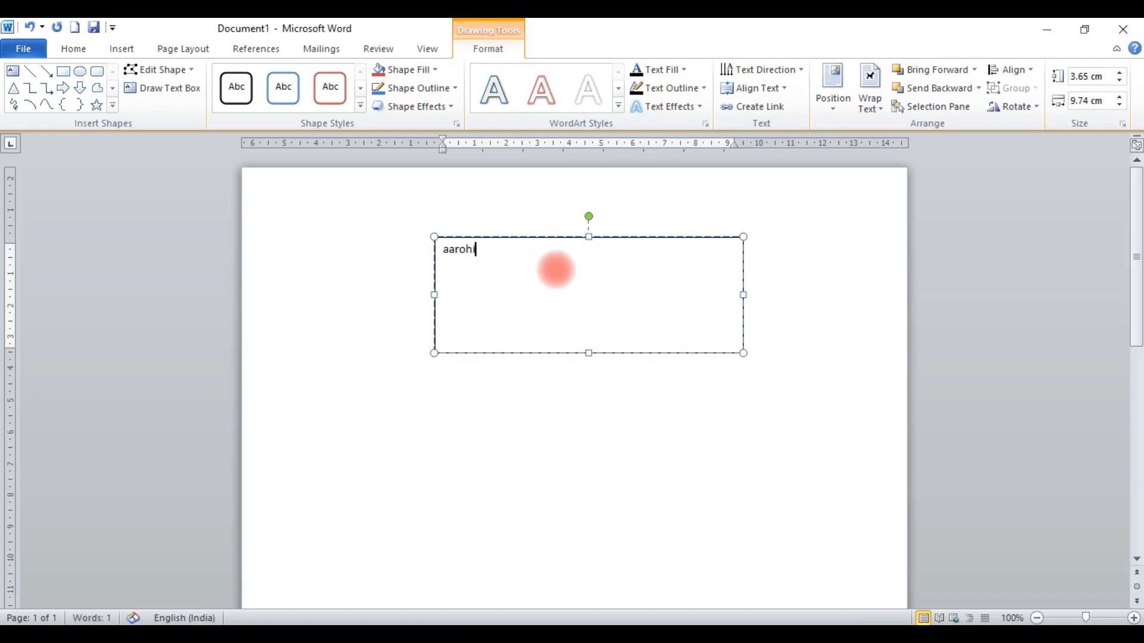
key("ctrl+e")
Select all the text in the text box and enlarge its font by several sizes
key("ctrl+a")
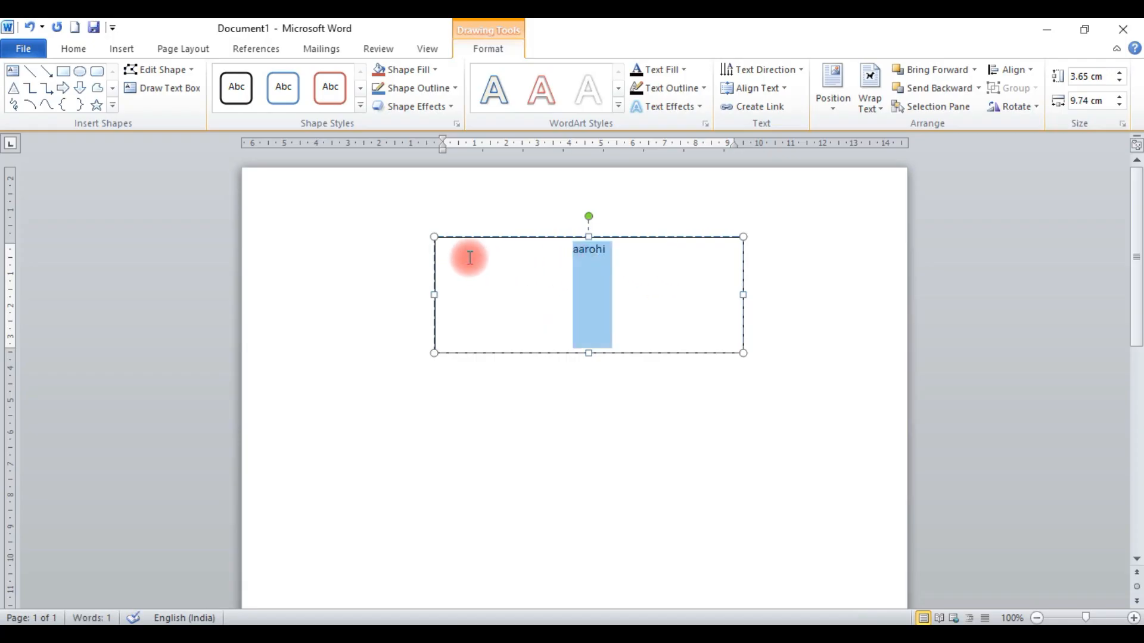
key("ctrl+shift+period")
key("ctrl+shift+period")
key("ctrl+shift+period")
key("ctrl+shift+period")
key("ctrl+shift+period")
key("ctrl+shift+period")
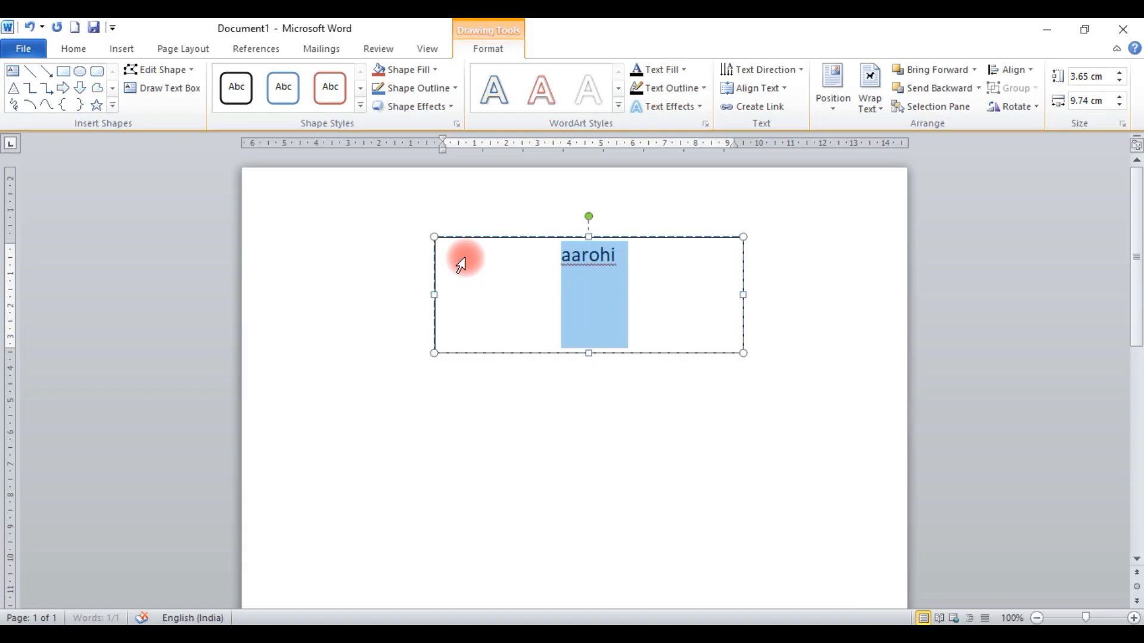
key("ctrl+shift+period")
Try a WordArt style on the text box's text, and delete the text box
left_click(532, 91)
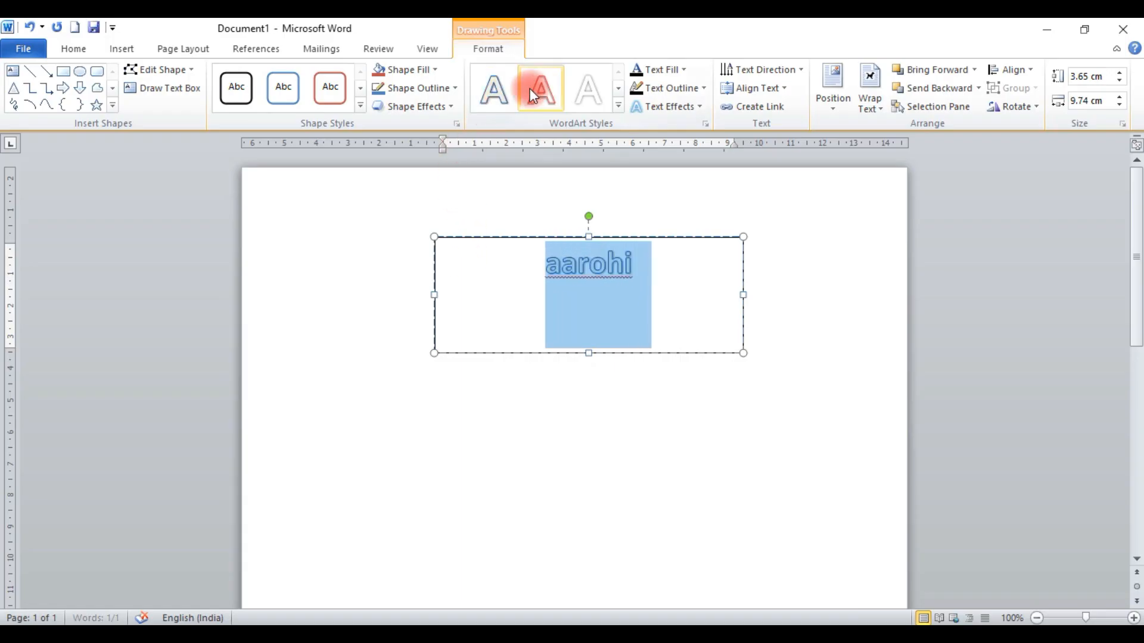
left_click(646, 240)
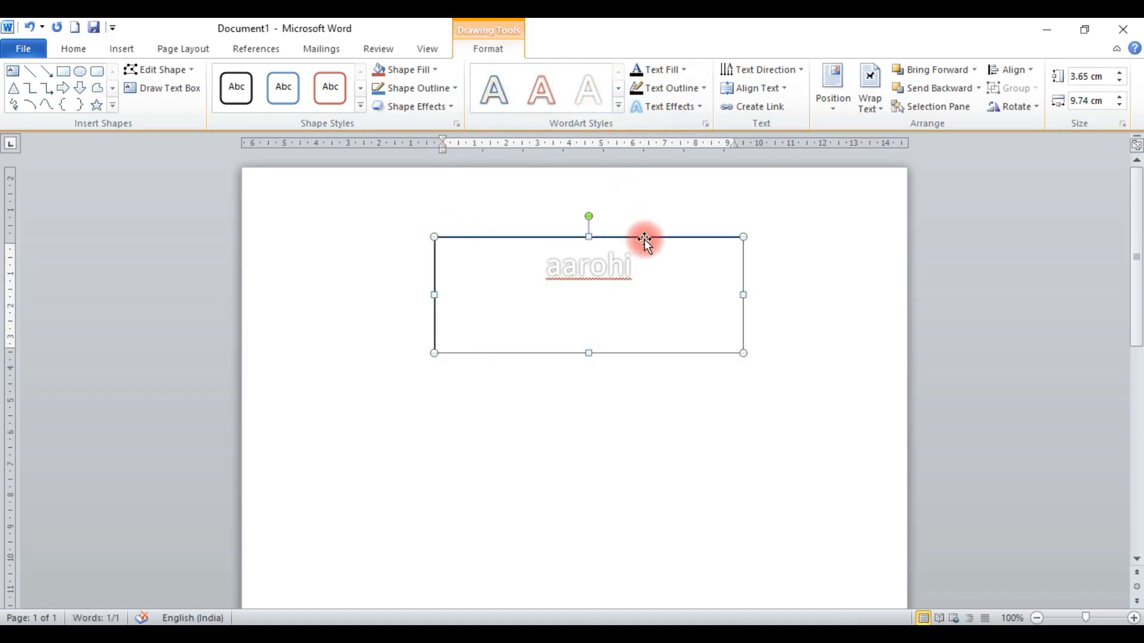
left_click(629, 232)
left_click(127, 48)
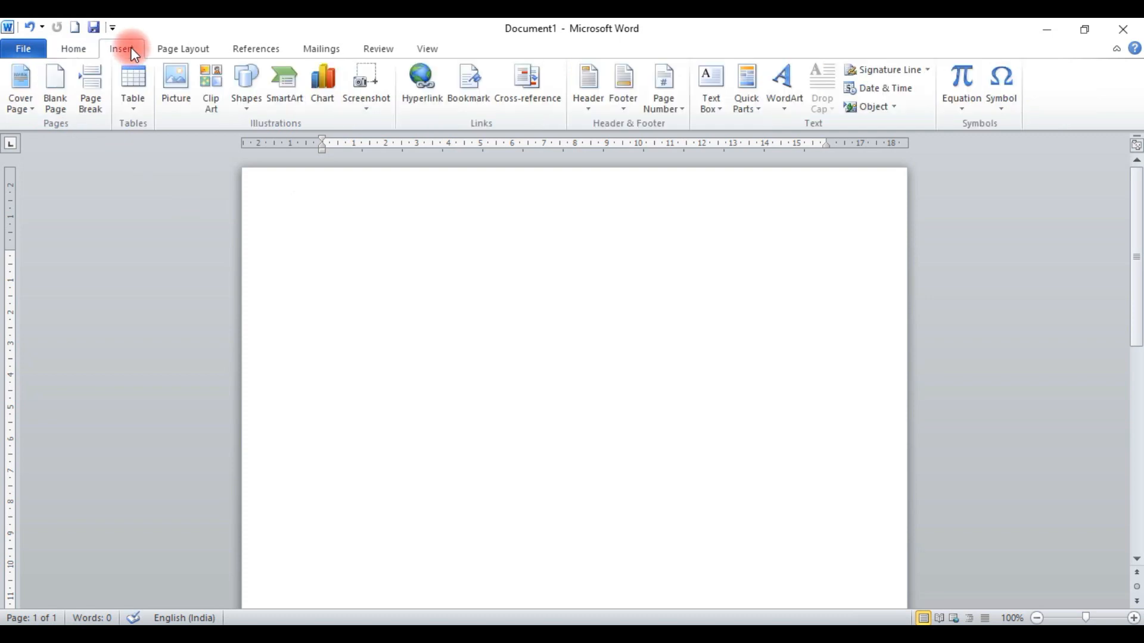
left_click(256, 106)
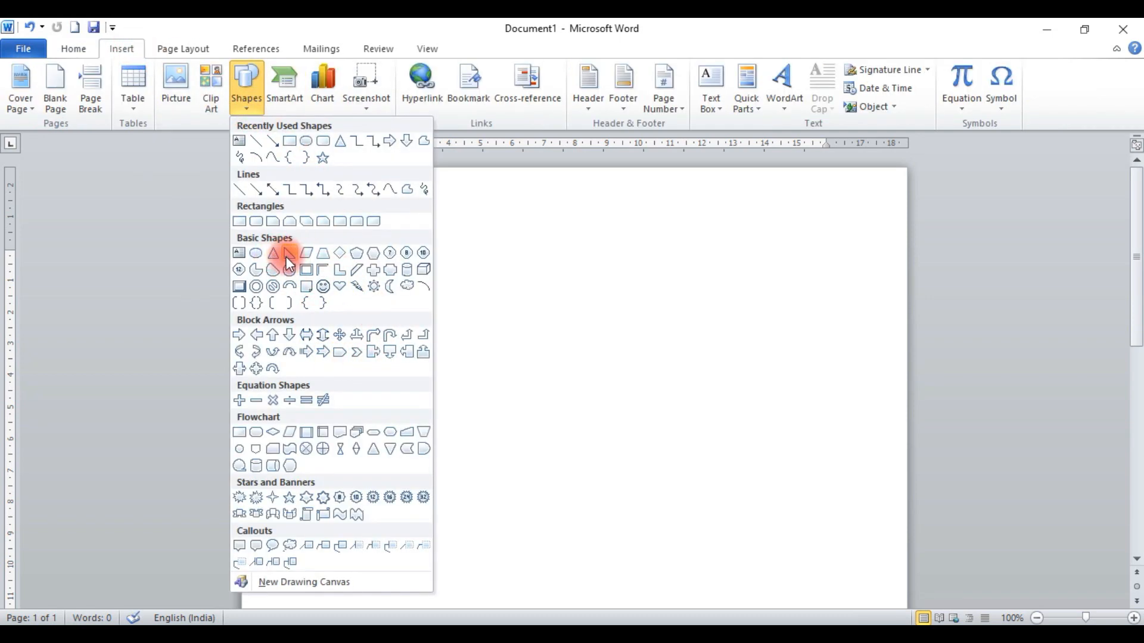
left_click(526, 274)
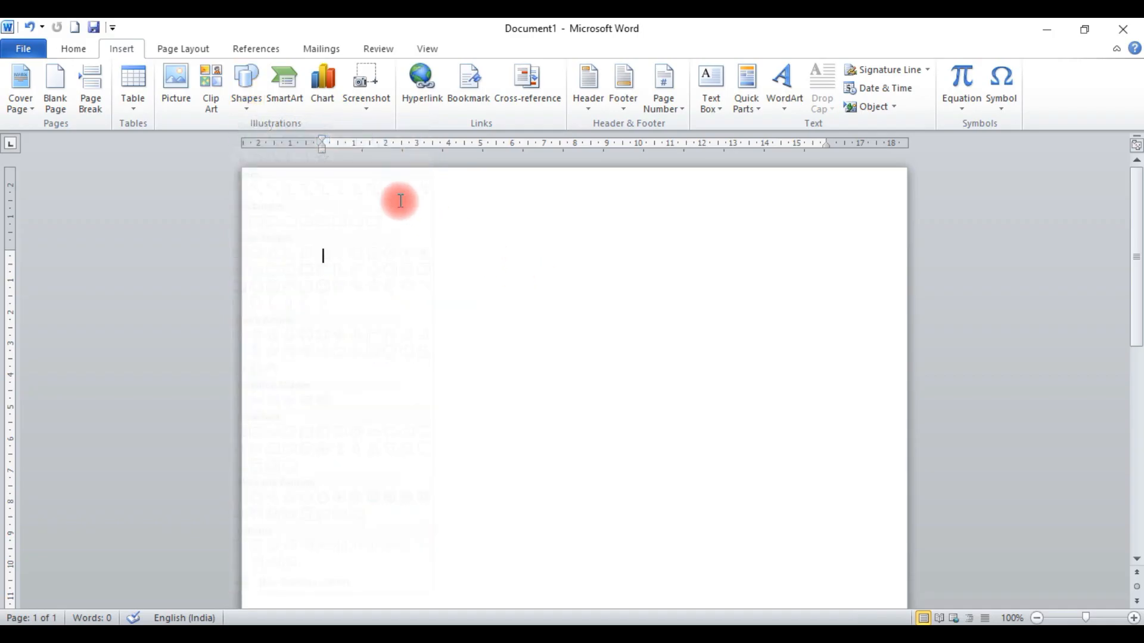
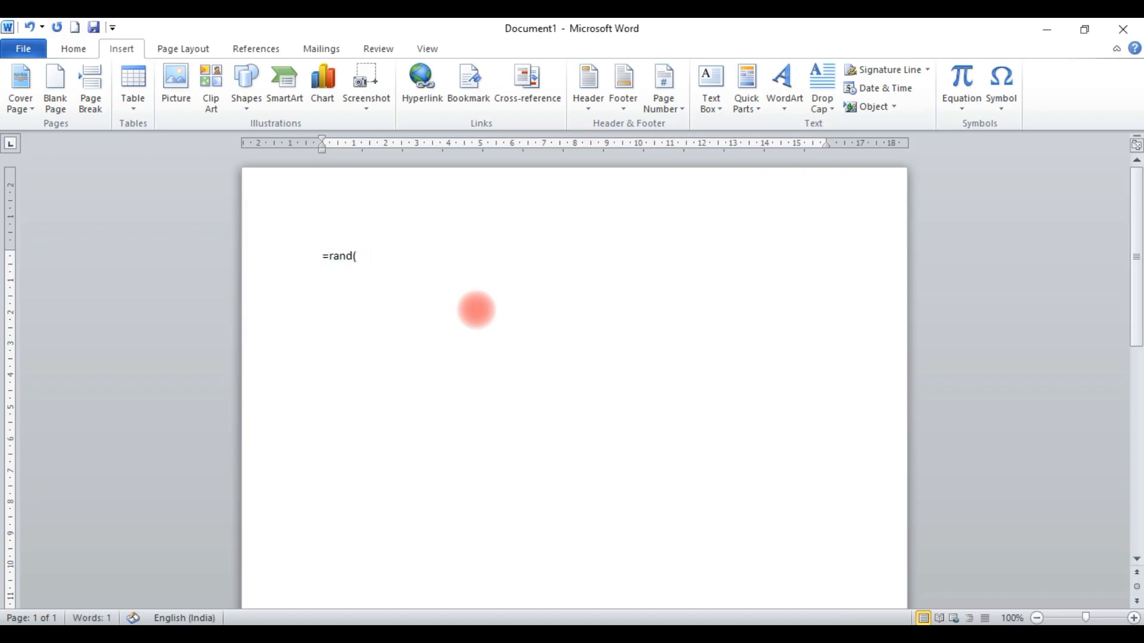
Fill the blank document with several pages of sample paragraphs using the =rand() function
key("Return")
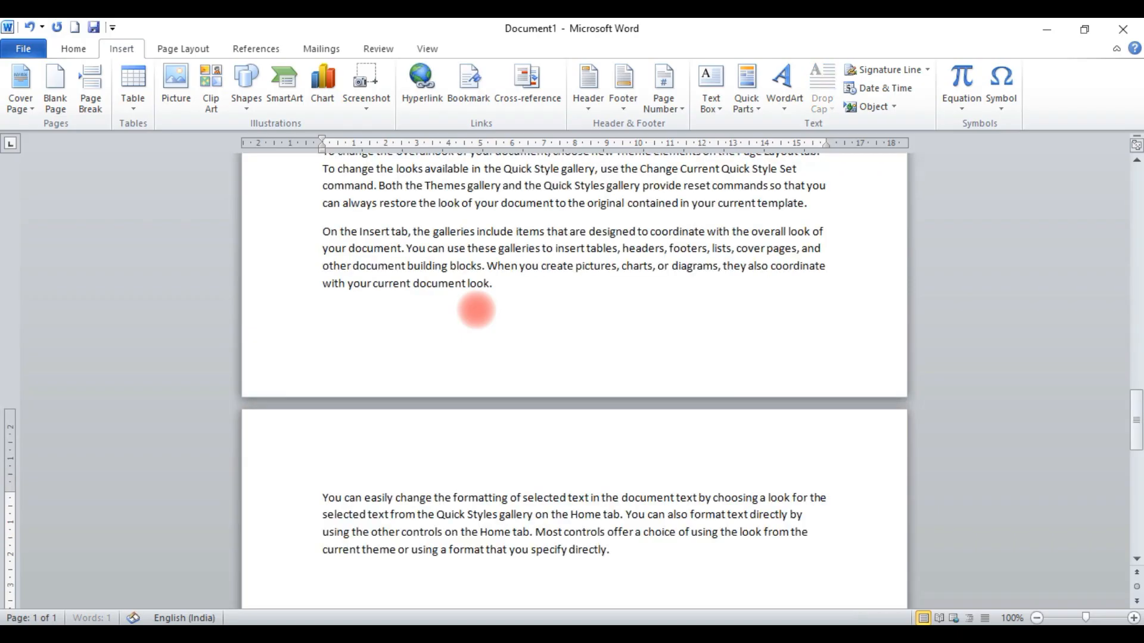
left_click_drag(1135, 419, 1117, 179)
left_click(603, 314)
Insert the Alphabet header with the title "Aarohi computer classes" and return to the body text
left_click(588, 89)
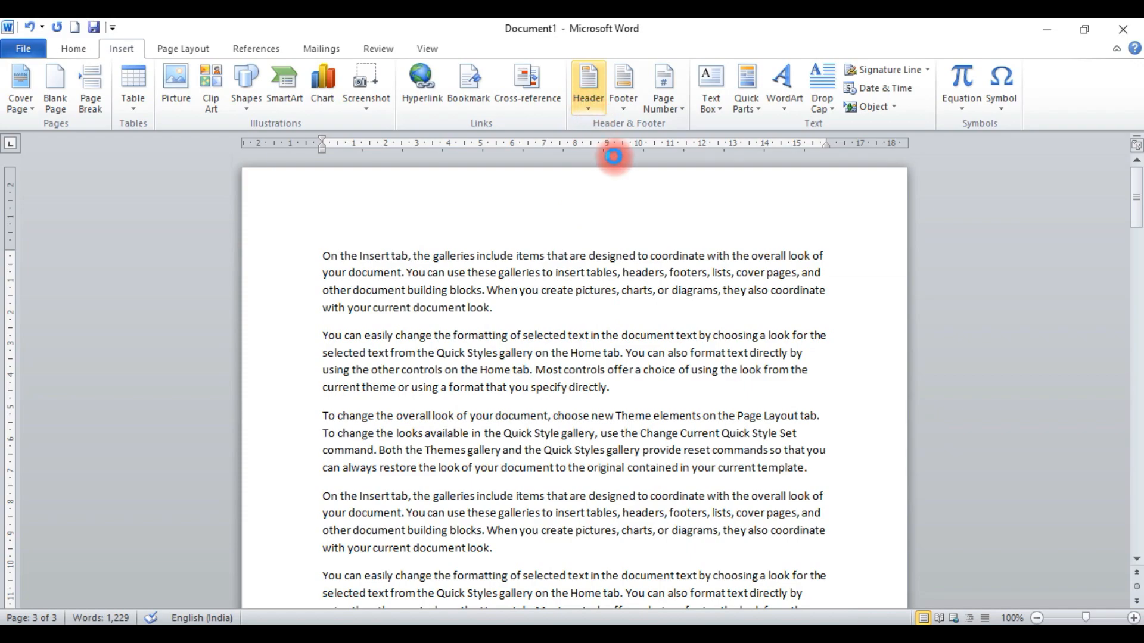
left_click(698, 352)
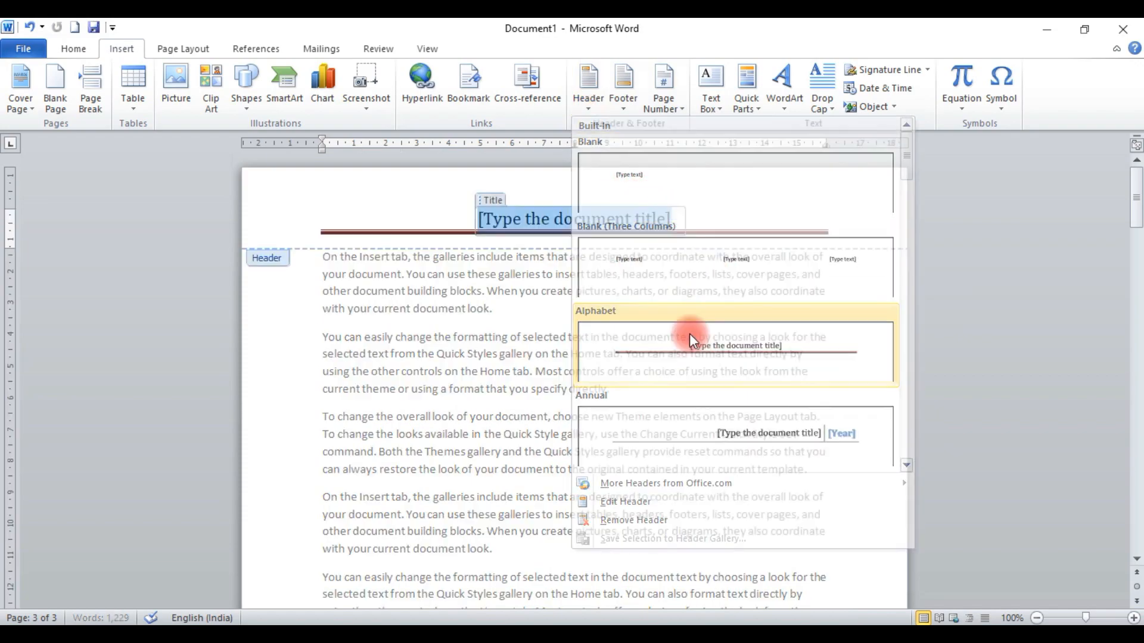
type("aaro")
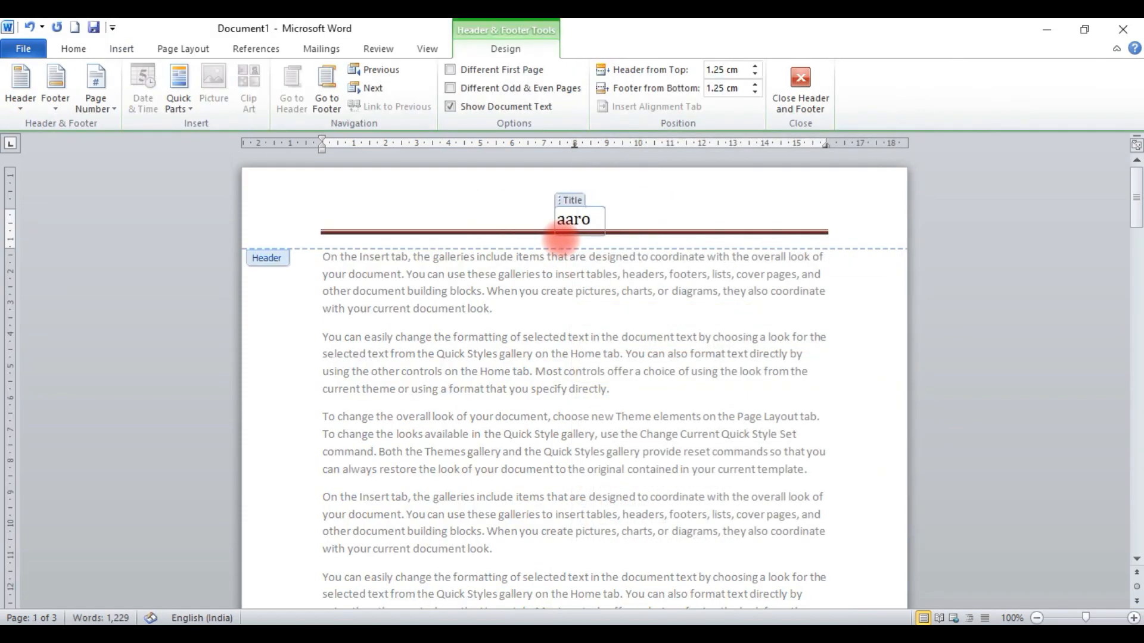
type("hi compu")
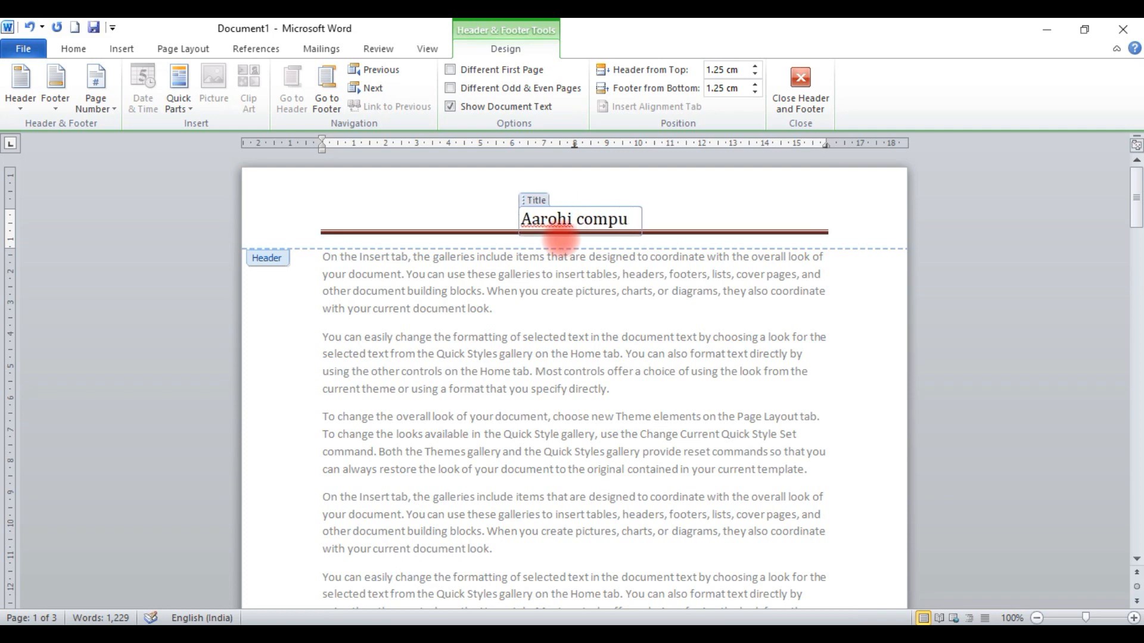
type("ter clase")
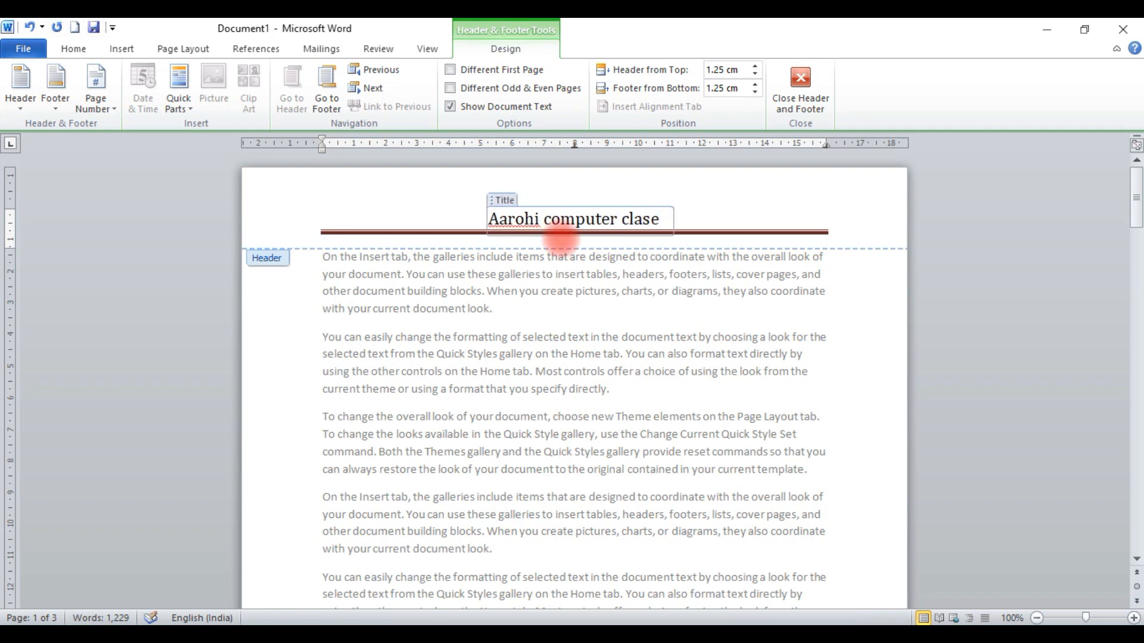
key("BackSpace")
type("ses")
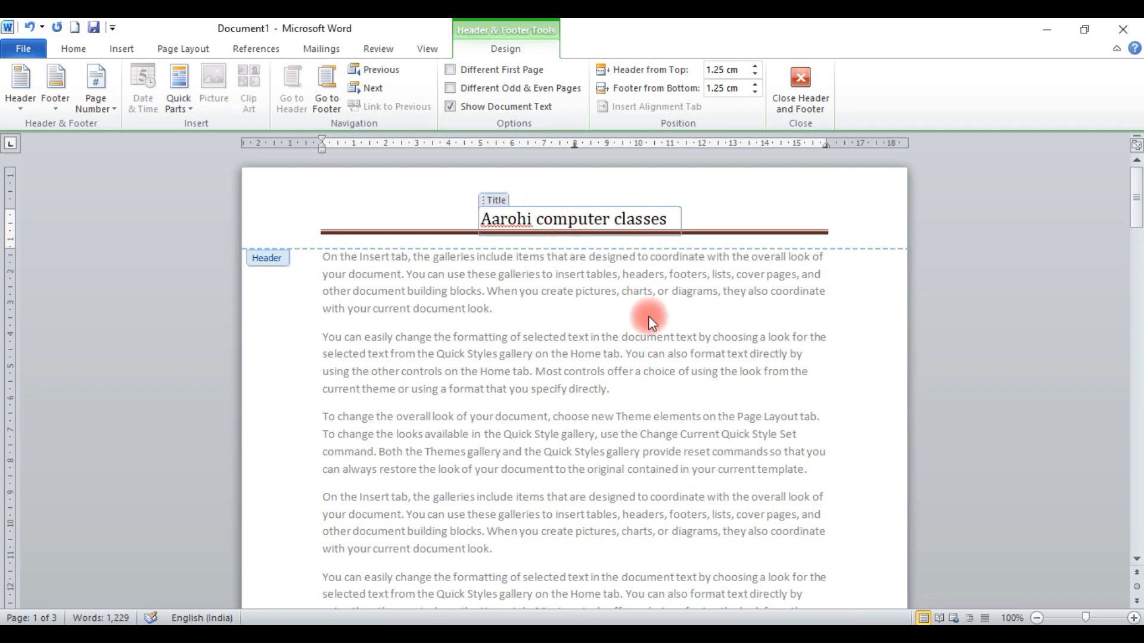
left_click_drag(1136, 205, 1136, 257)
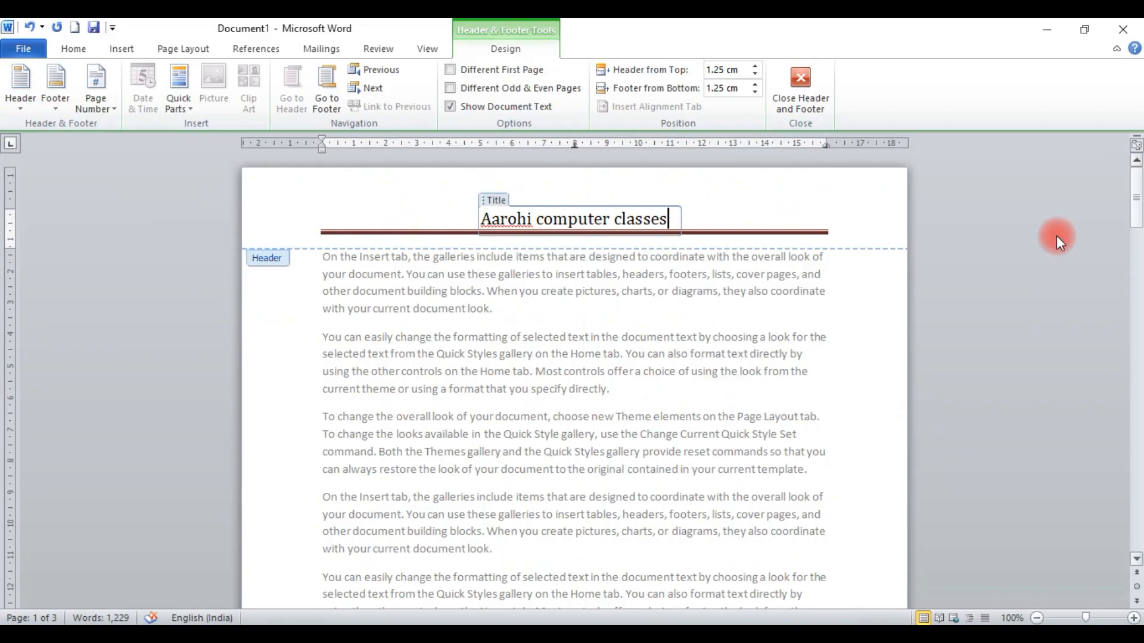
double_click(692, 342)
Insert the Alphabet footer and fill its text placeholder with the label "Address:" followed by the institute's address
left_click(145, 52)
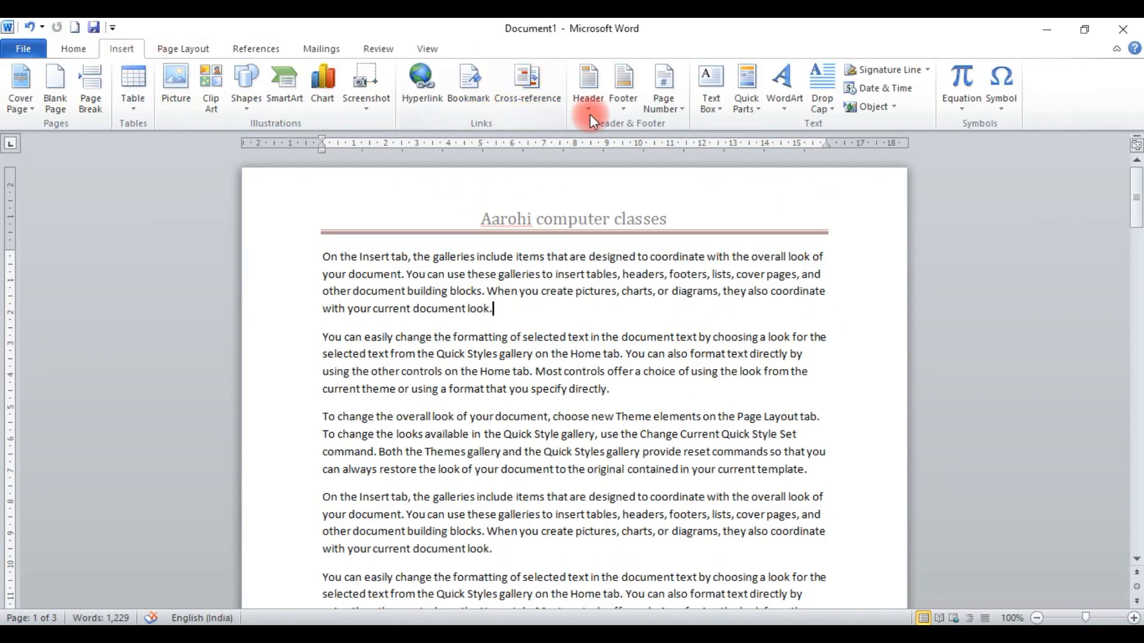
left_click(630, 104)
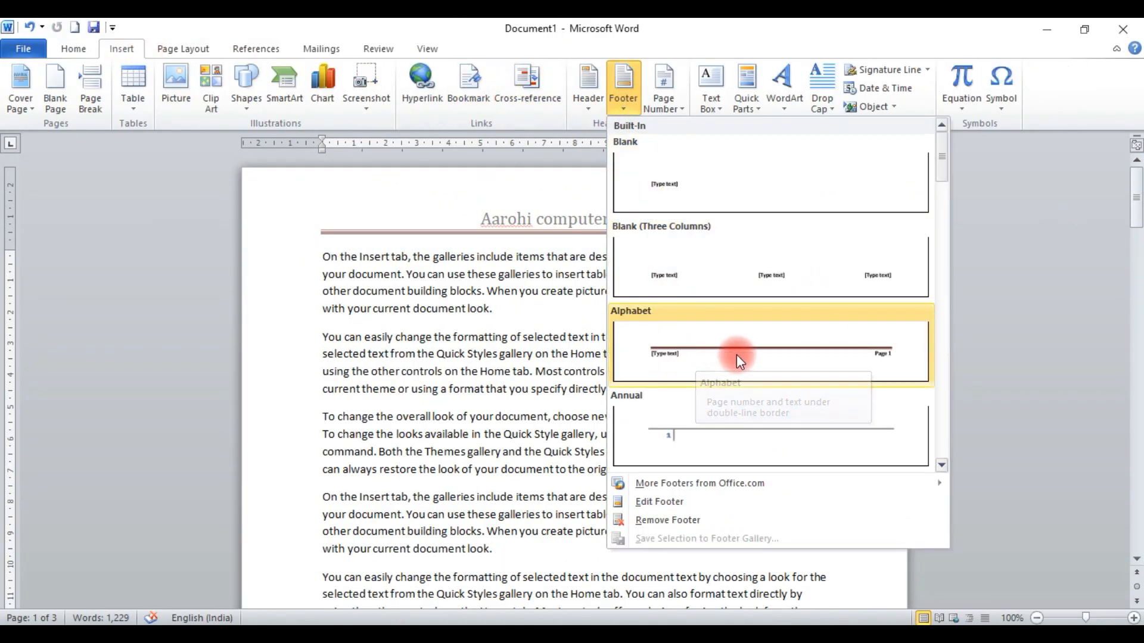
left_click(699, 354)
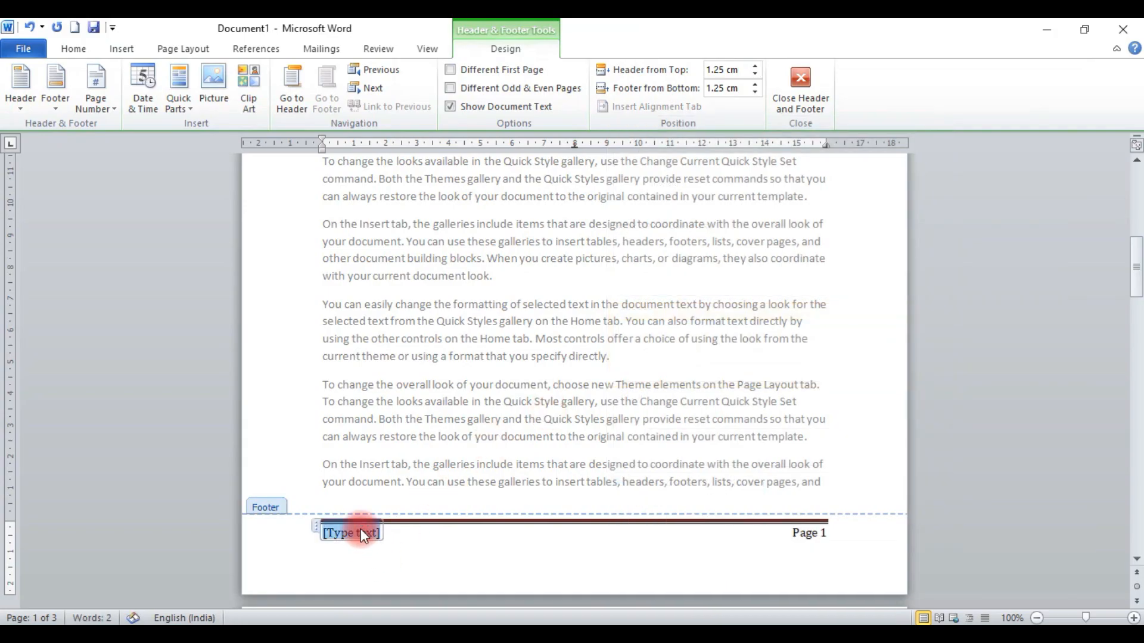
type("addrt")
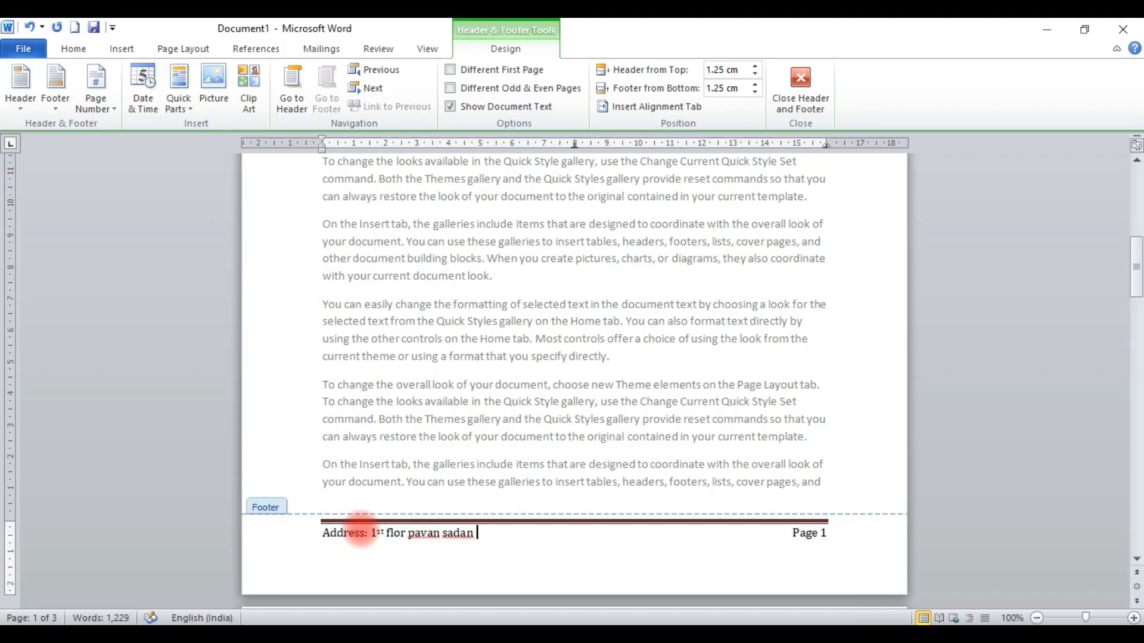
Check how the header and footer repeat on the following pages, and return to the first page
scroll(673, 473, "down", 9)
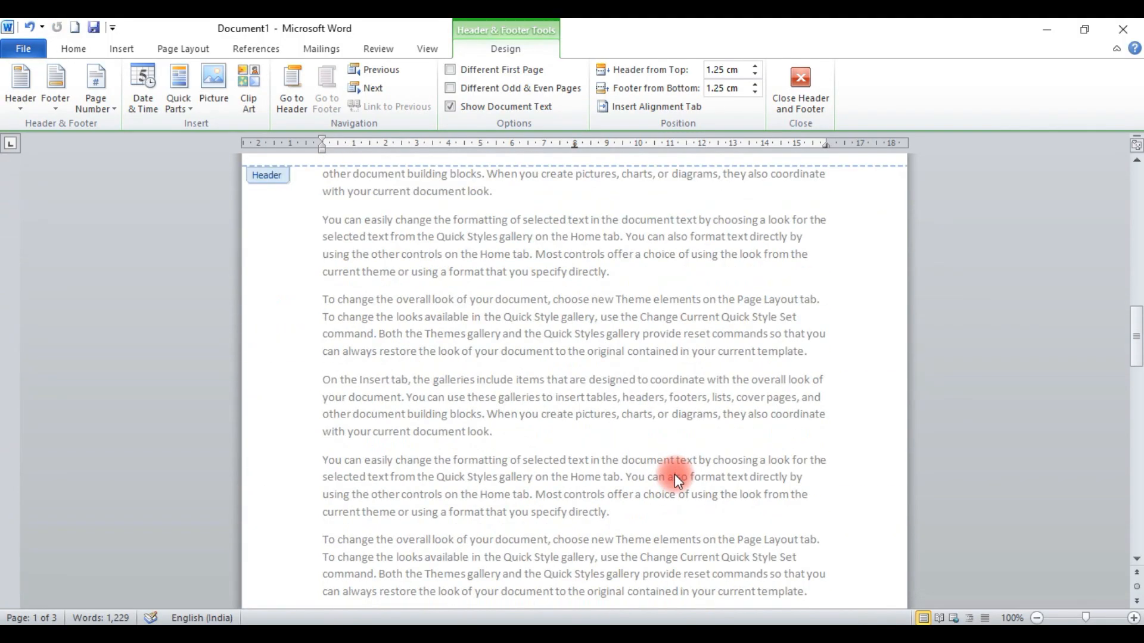
scroll(674, 476, "down", 9)
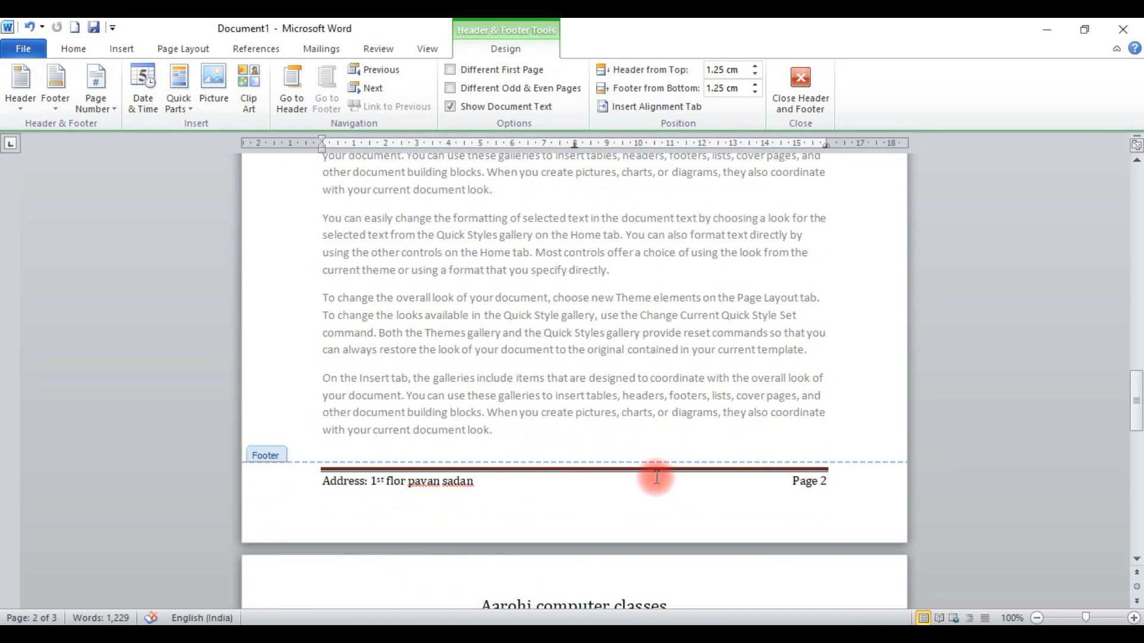
scroll(614, 371, "up", 3)
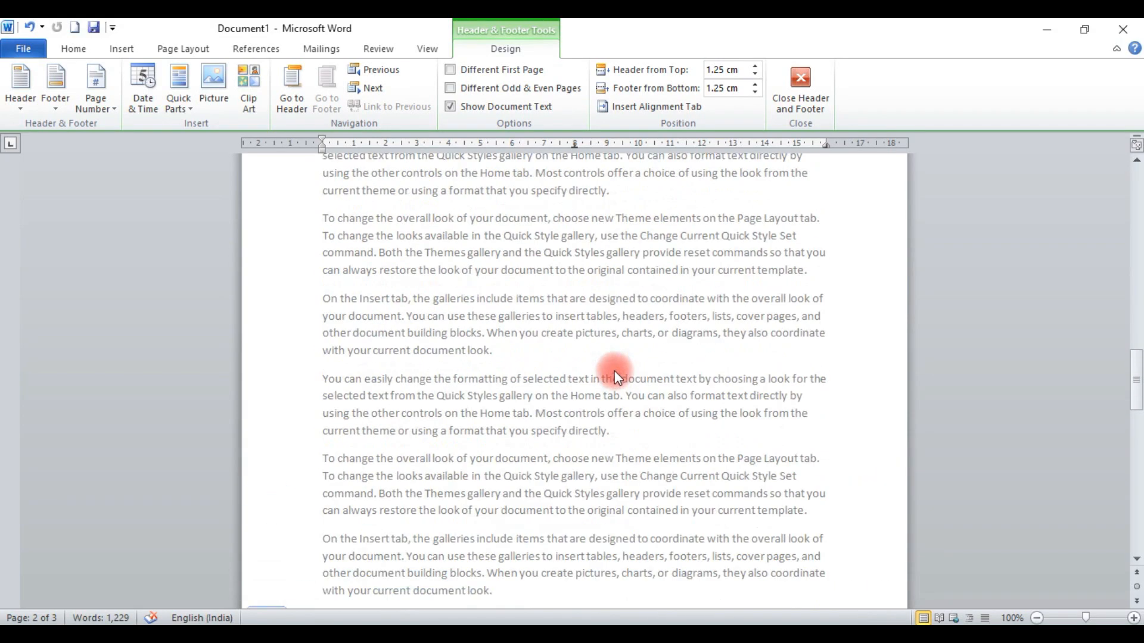
scroll(613, 370, "up", 10)
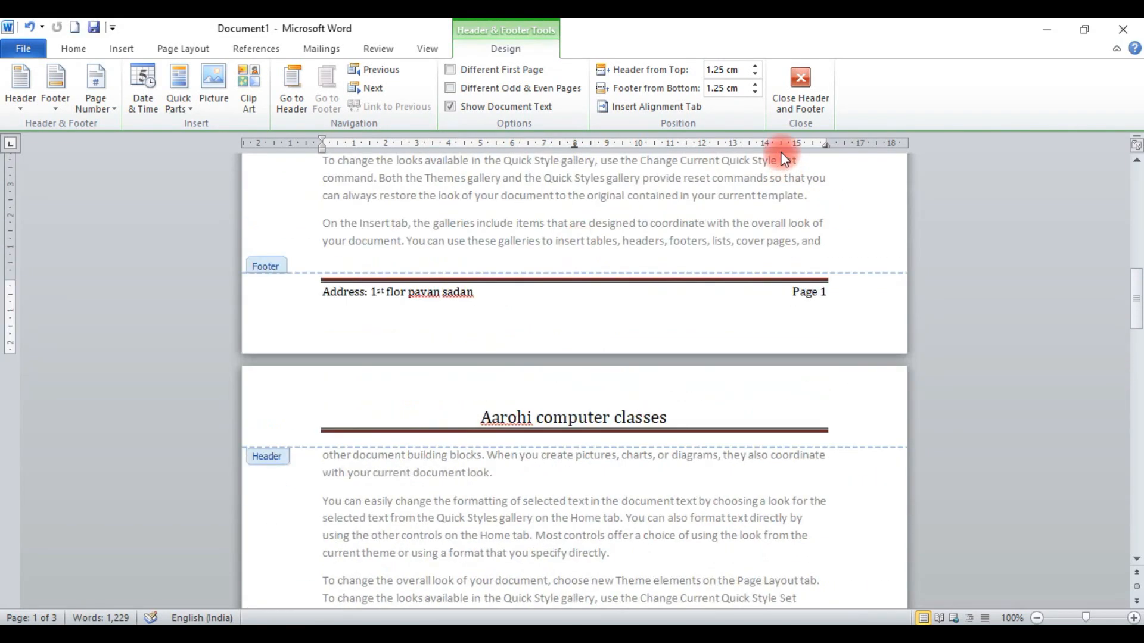
scroll(770, 241, "up", 12)
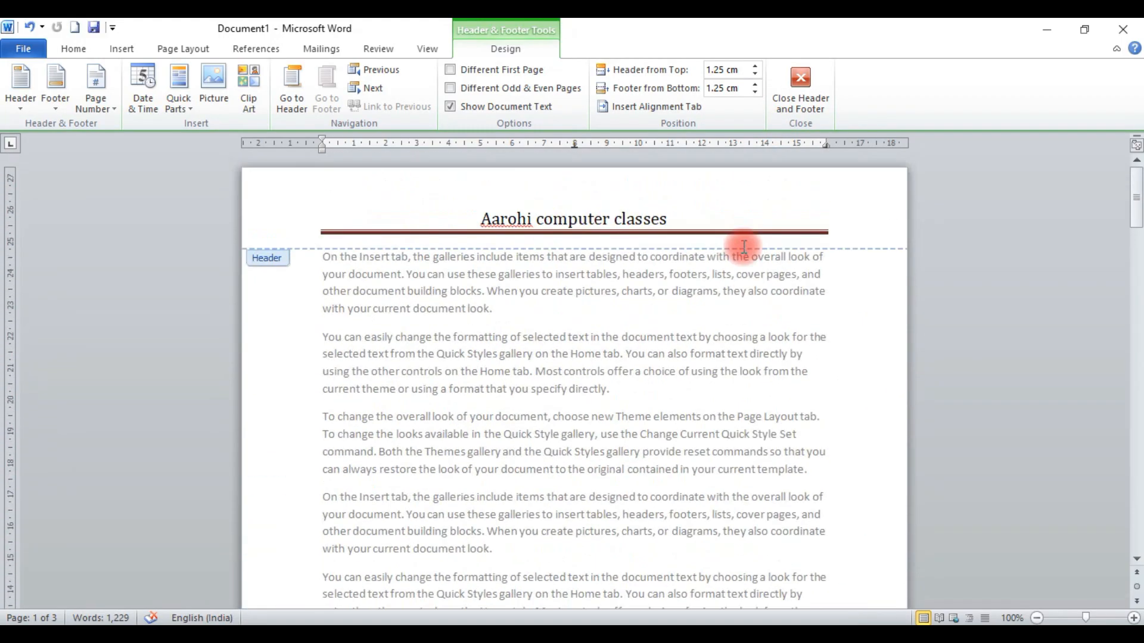
Try different distances for the first page's header from the top edge, and set it to 1.1 cm
left_click(719, 192)
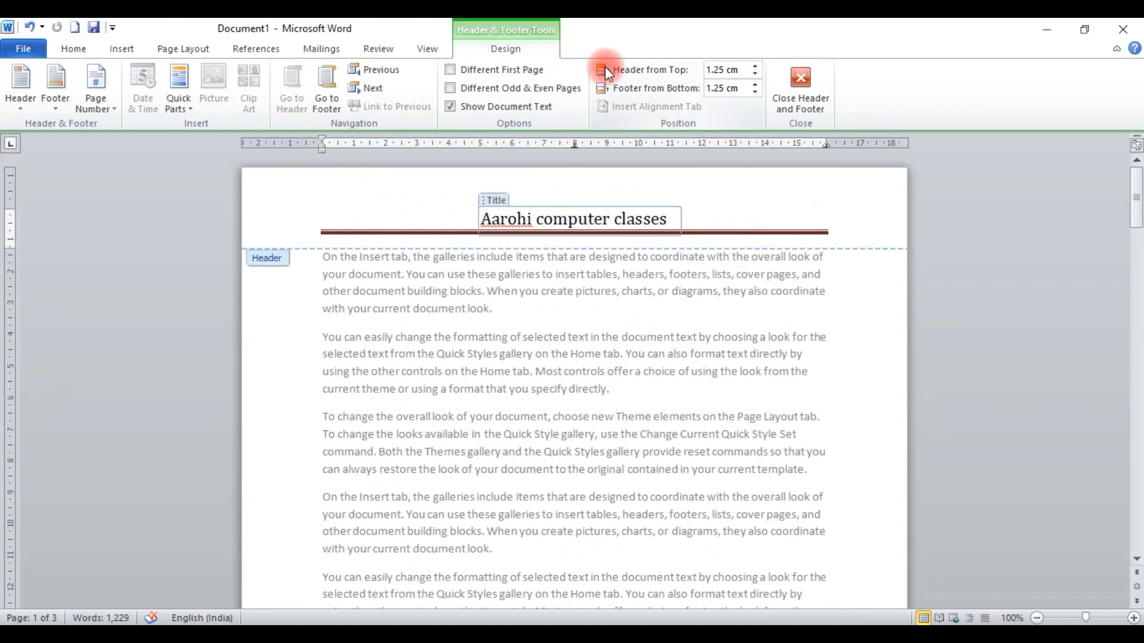
left_click(754, 66)
left_click(755, 67)
left_click(754, 67)
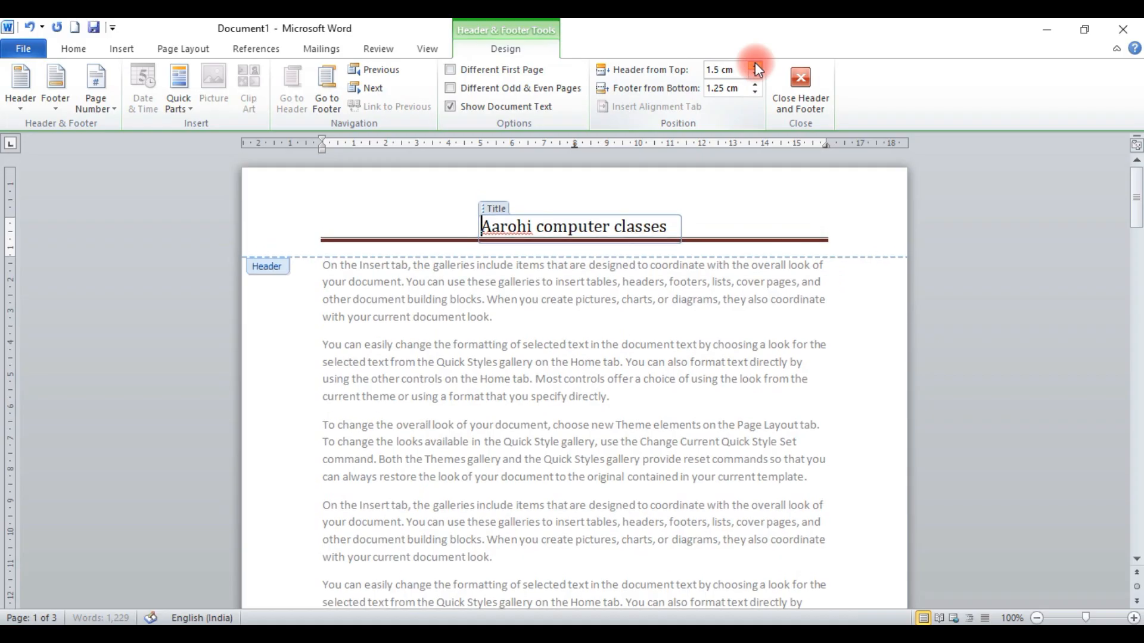
left_click(755, 67)
left_click(755, 67)
left_click(753, 73)
left_click(753, 73)
left_click(753, 73)
left_click(753, 73)
left_click(753, 72)
left_click(753, 73)
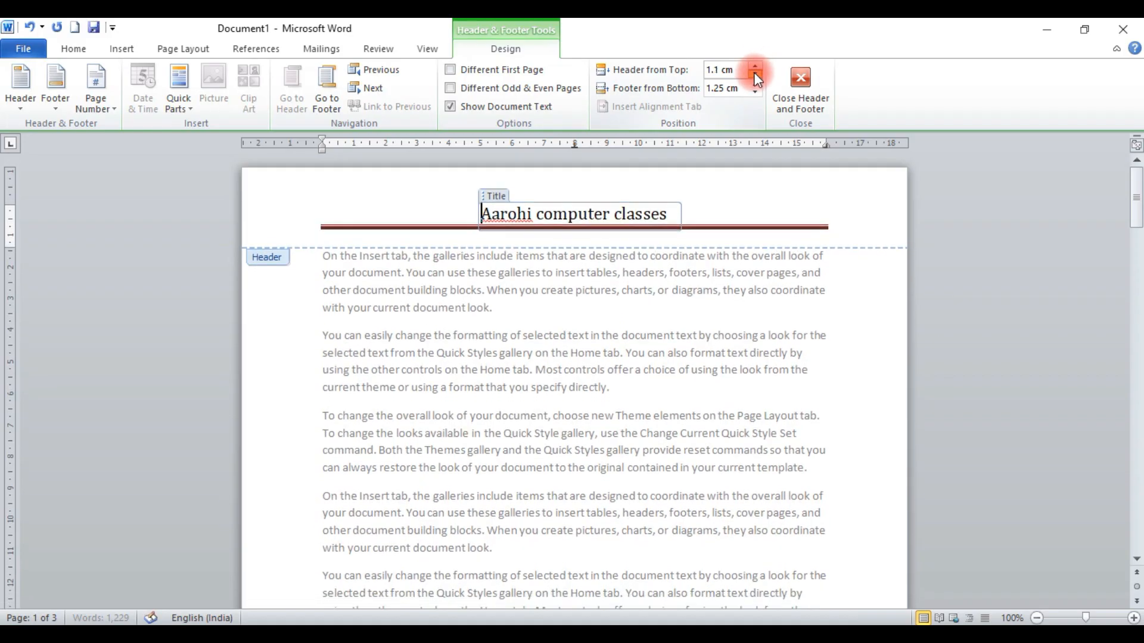
Try a different distance for the header from the top edge and return it to 1.1 cm
left_click(753, 73)
left_click(753, 72)
left_click(755, 66)
left_click(755, 66)
Set the first page's footer distance from the bottom edge to 1.6 cm
scroll(614, 367, "down", 10)
scroll(618, 353, "down", 1)
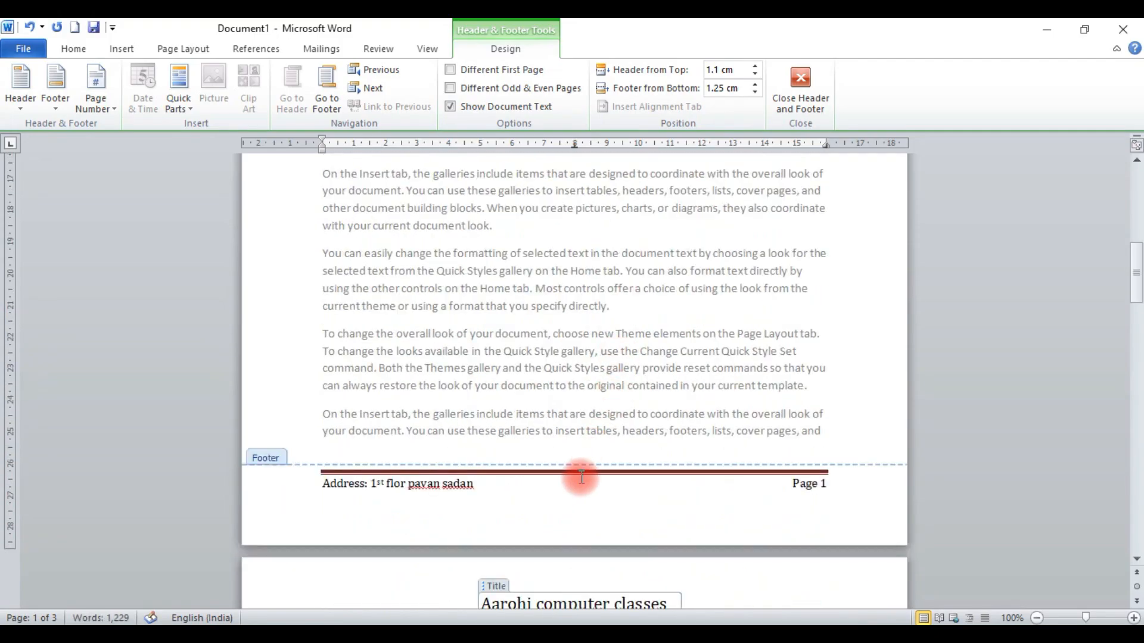
left_click(577, 496)
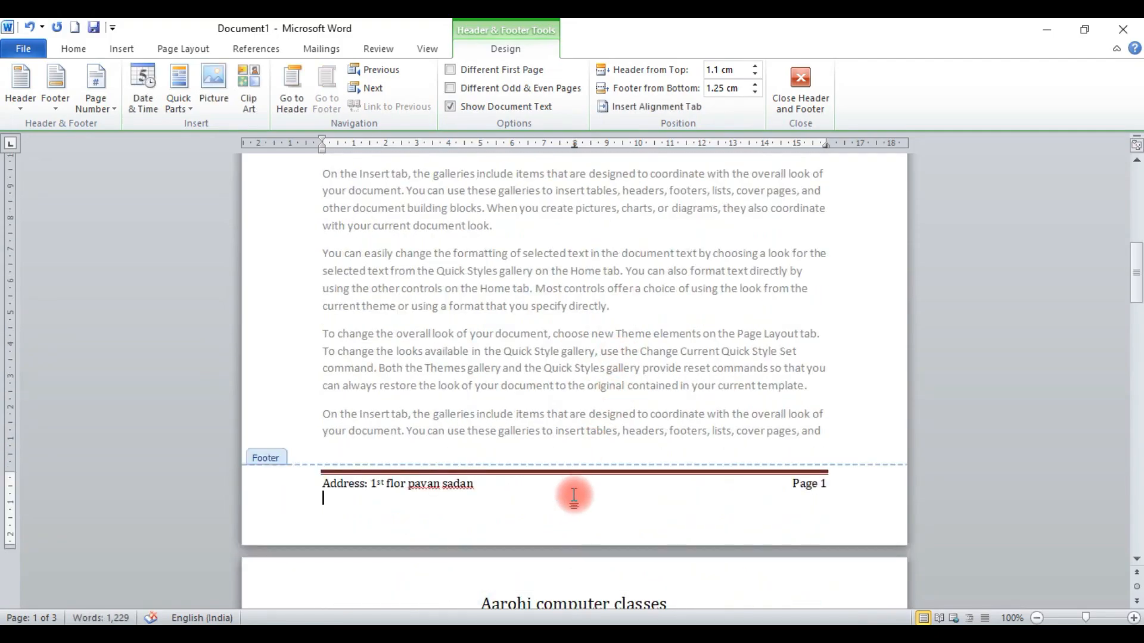
left_click(755, 85)
left_click(756, 85)
left_click(755, 86)
left_click(756, 85)
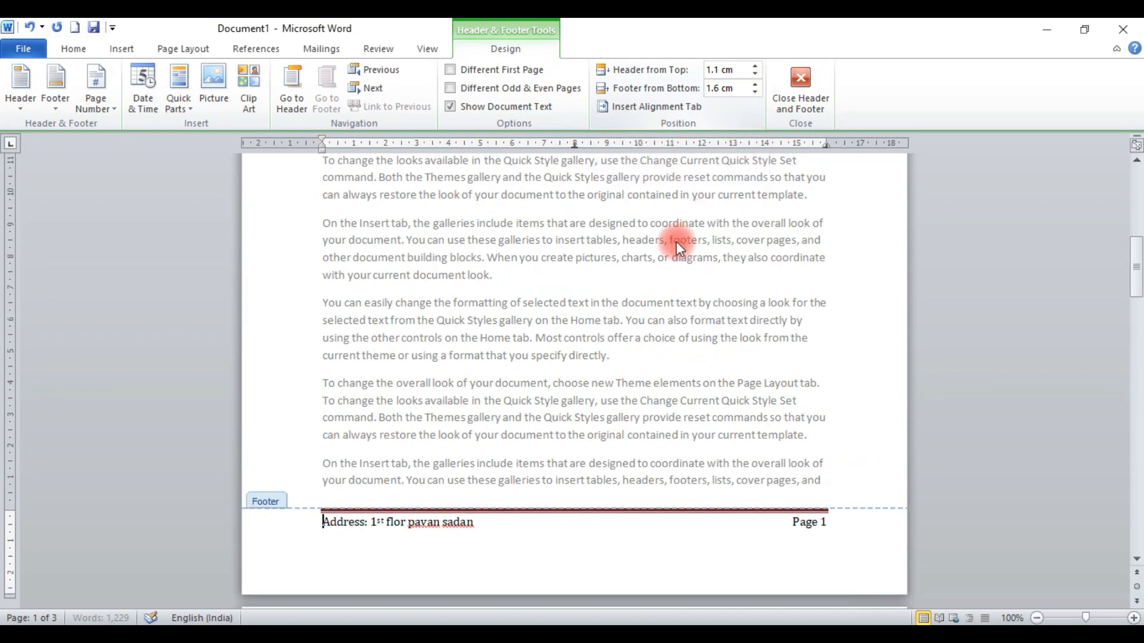
Insert the date in the 09-01-2025 format to the right of the header title, and return to the body text
scroll(659, 286, "up", 5)
scroll(658, 285, "up", 5)
left_click(692, 209)
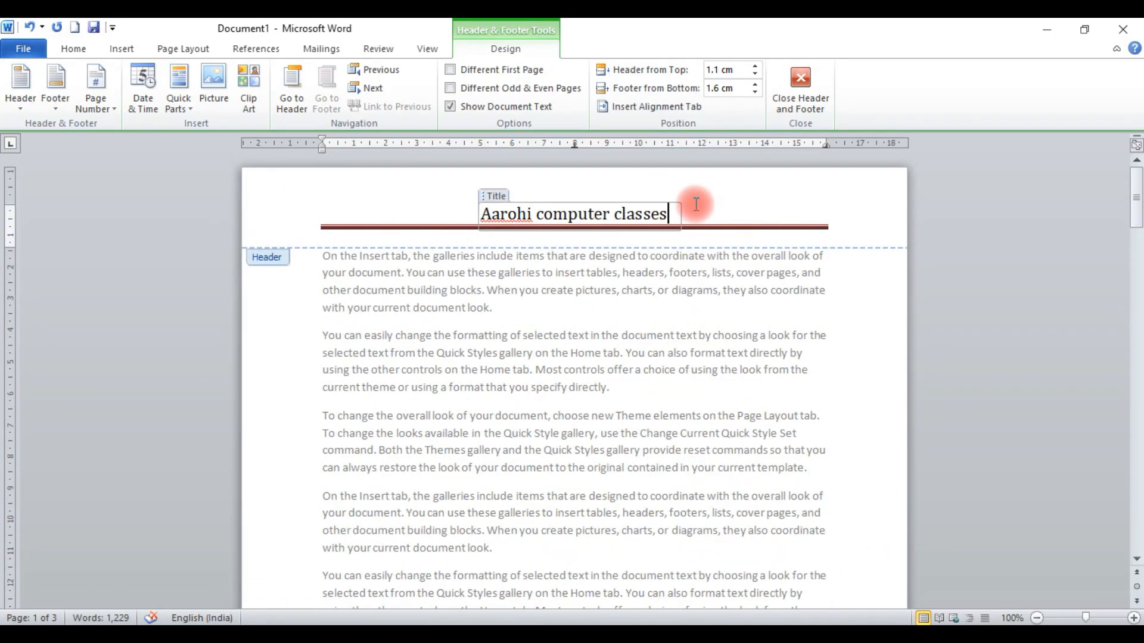
left_click(695, 207)
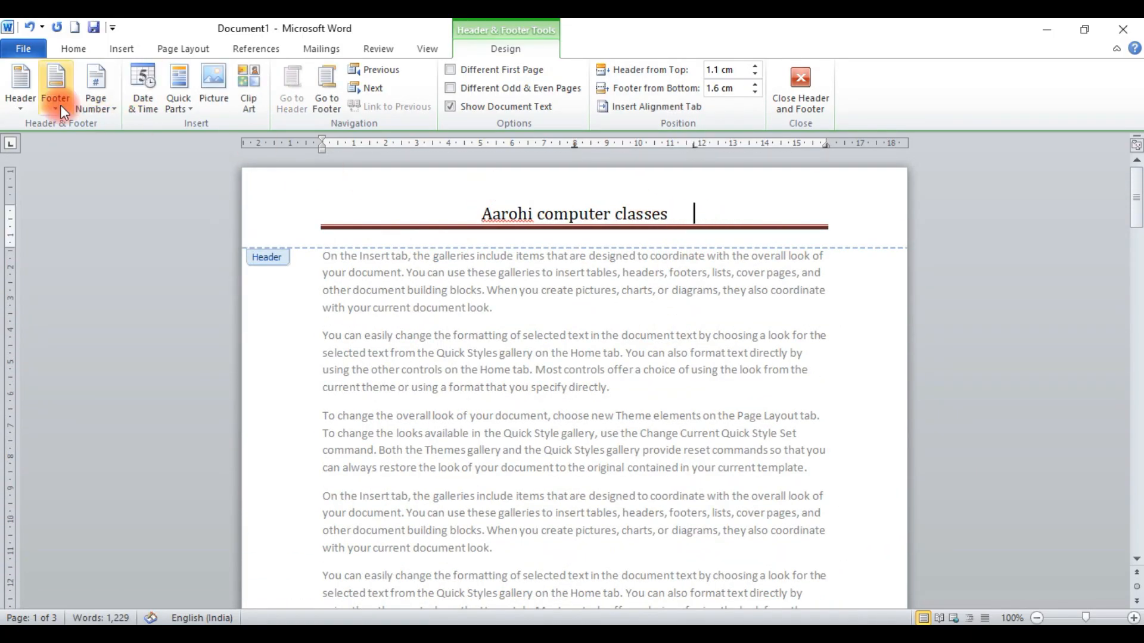
left_click(146, 105)
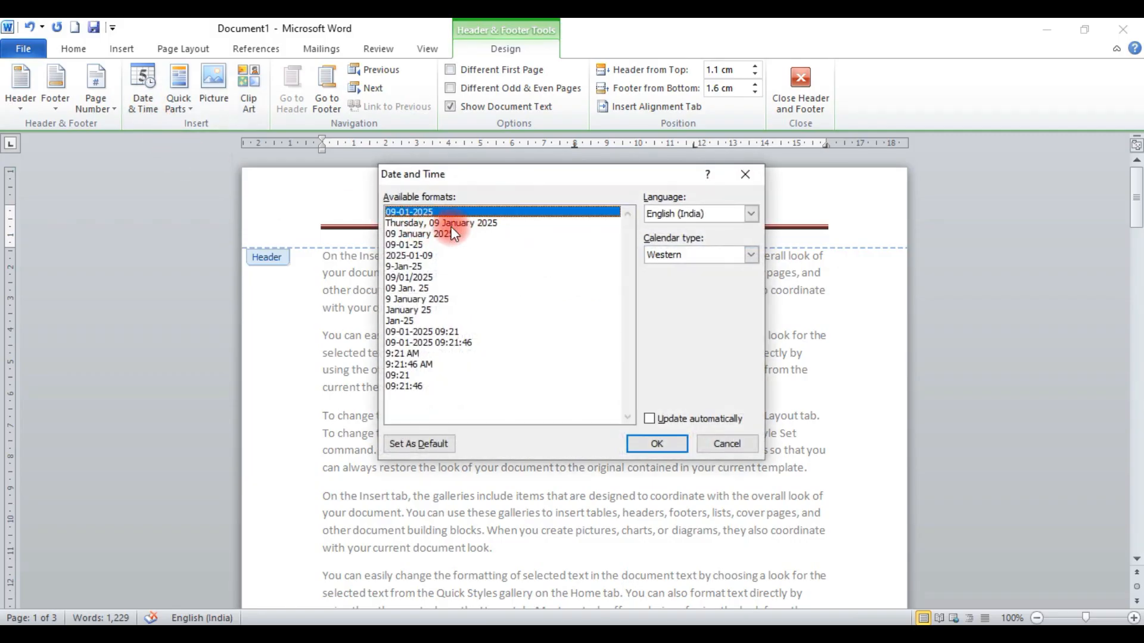
left_click(657, 444)
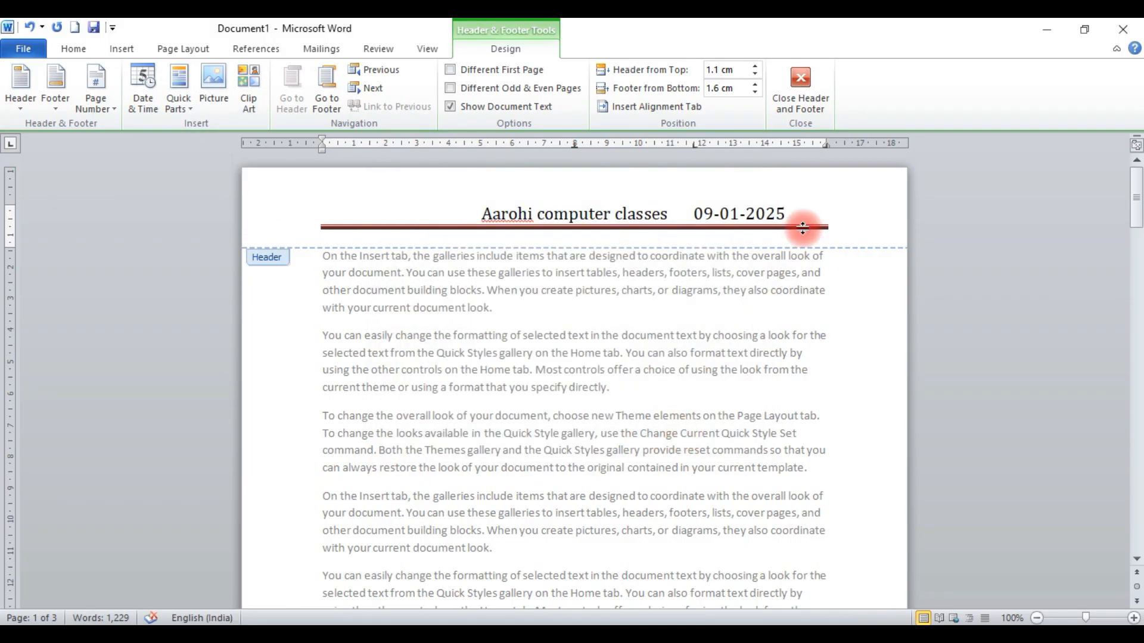
left_click(798, 87)
Remove both the header and the footer from the document
left_click(113, 53)
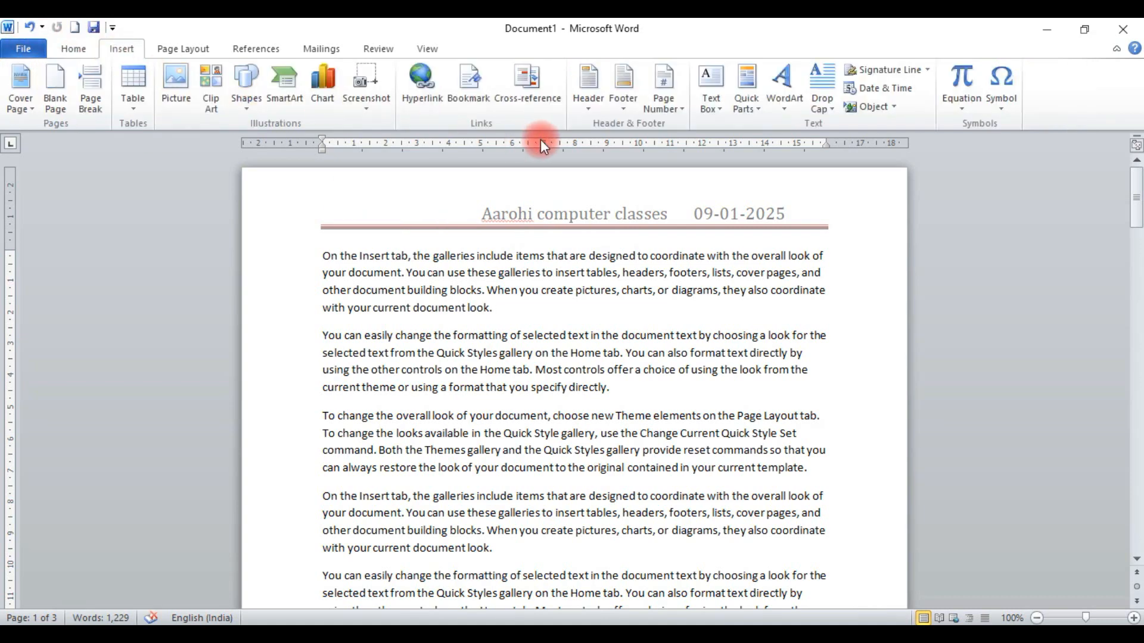
left_click(589, 89)
left_click(640, 524)
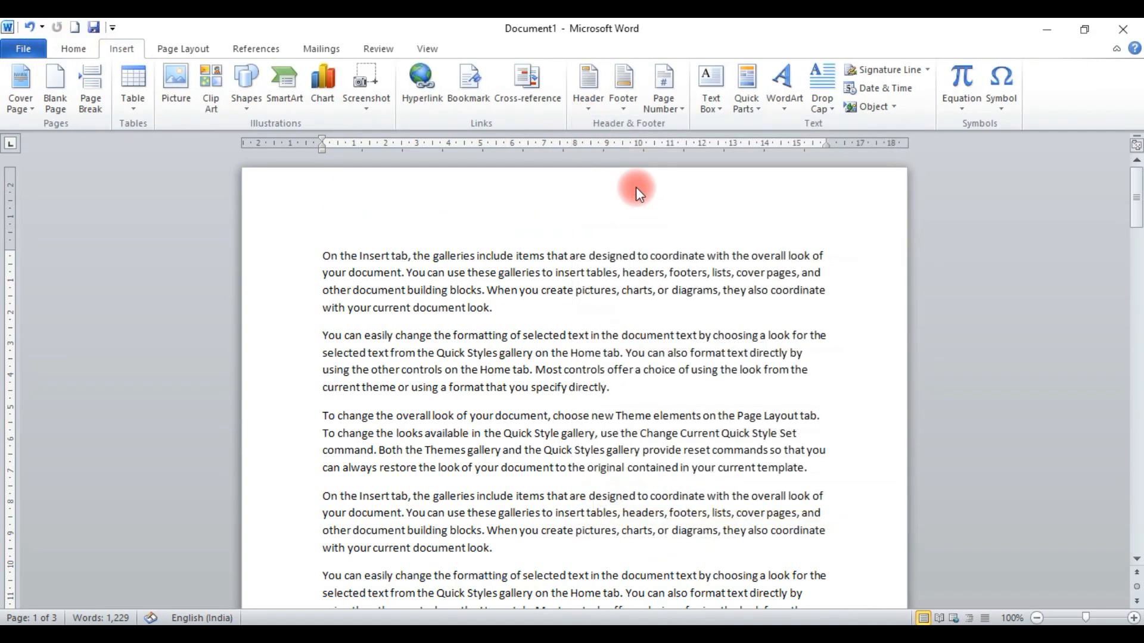
left_click(627, 95)
left_click(678, 520)
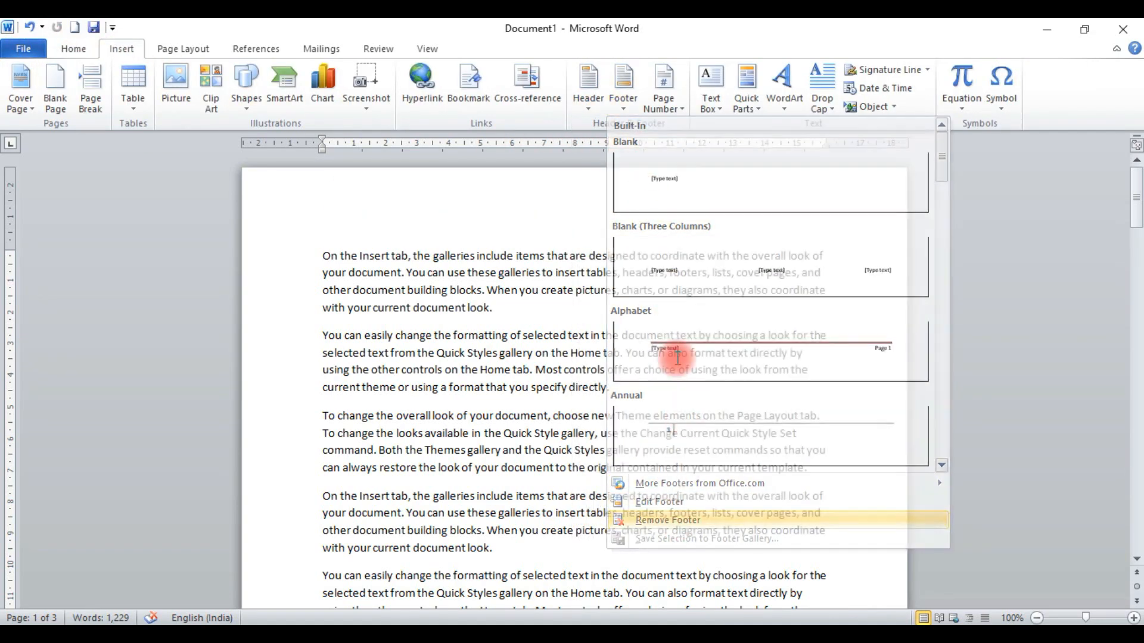
Insert a Plain Number 2 page number at the top of the pages and return to the body text
left_click(667, 98)
mouse_move(684, 128)
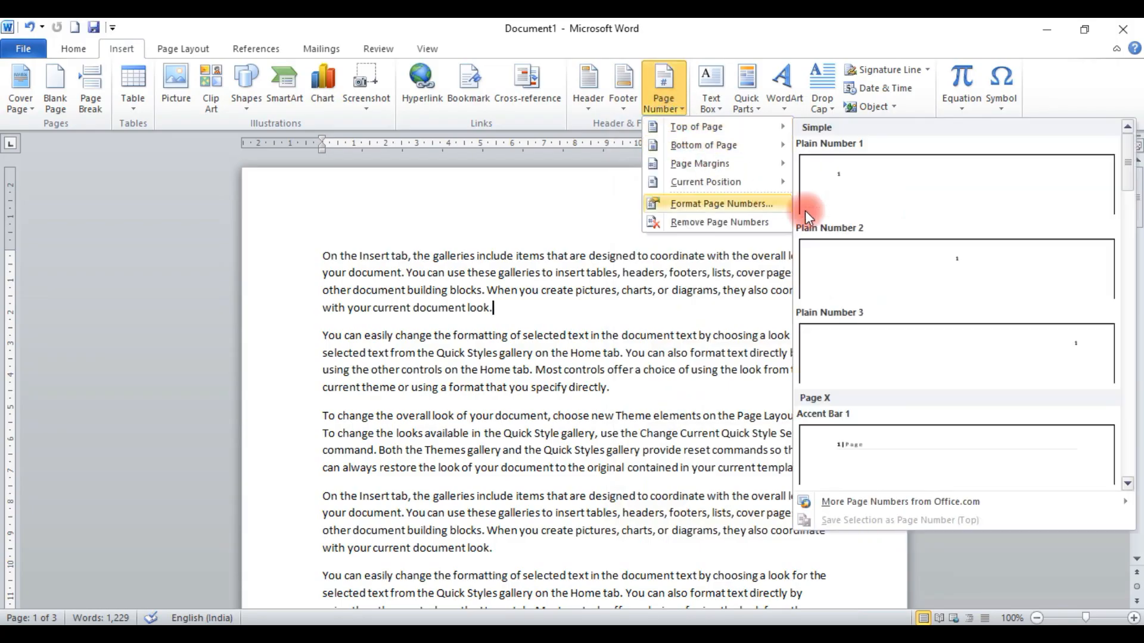
left_click(925, 287)
left_click(816, 88)
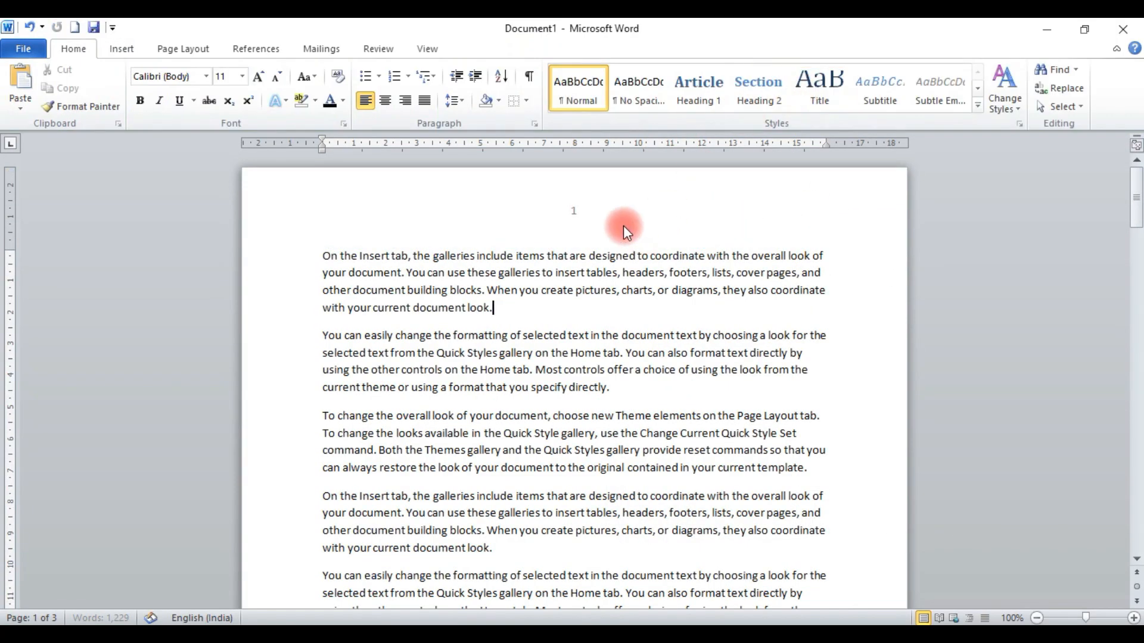
Insert a Plain Number 3 page number at the bottom of the pages and return to the body text
left_click(122, 48)
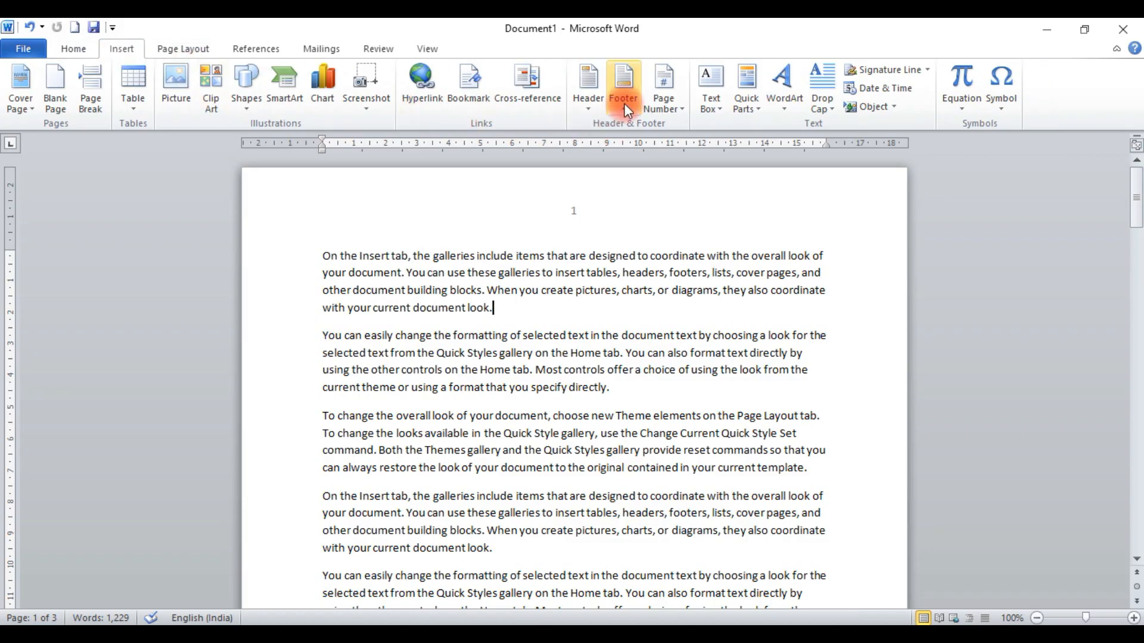
left_click(671, 98)
mouse_move(699, 148)
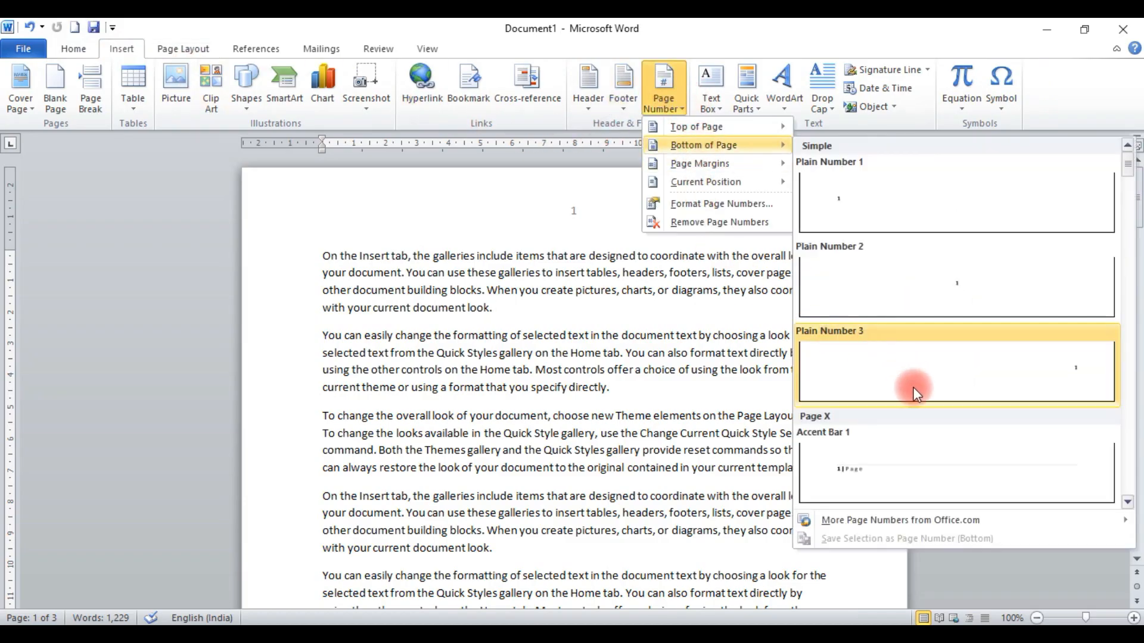
scroll(698, 416, "down", 1)
scroll(602, 334, "up", 2)
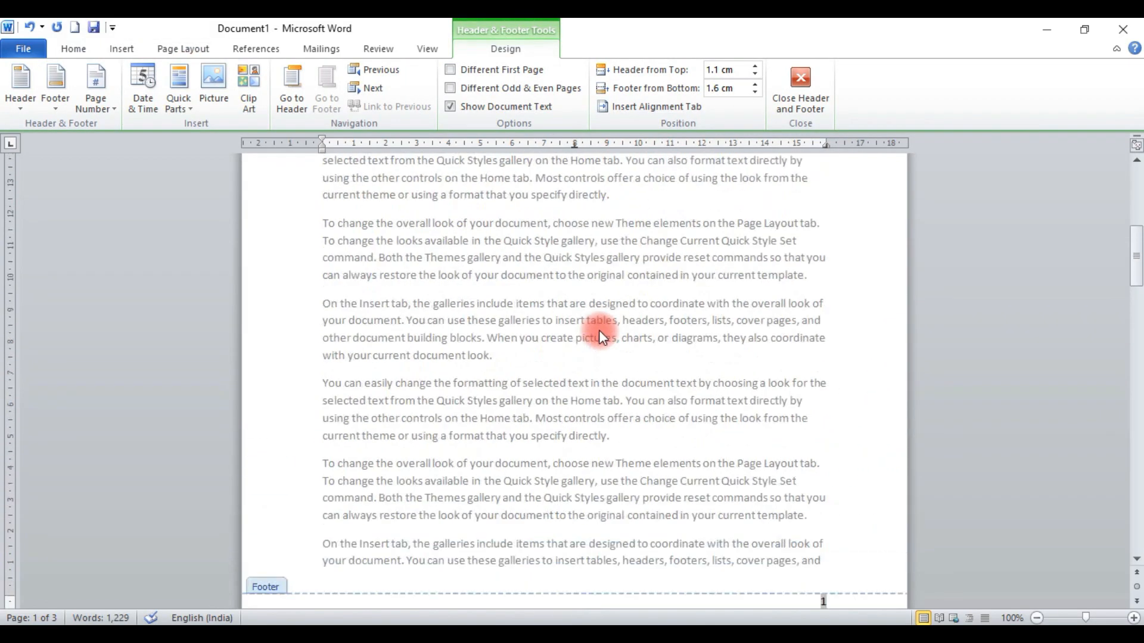
left_click(803, 92)
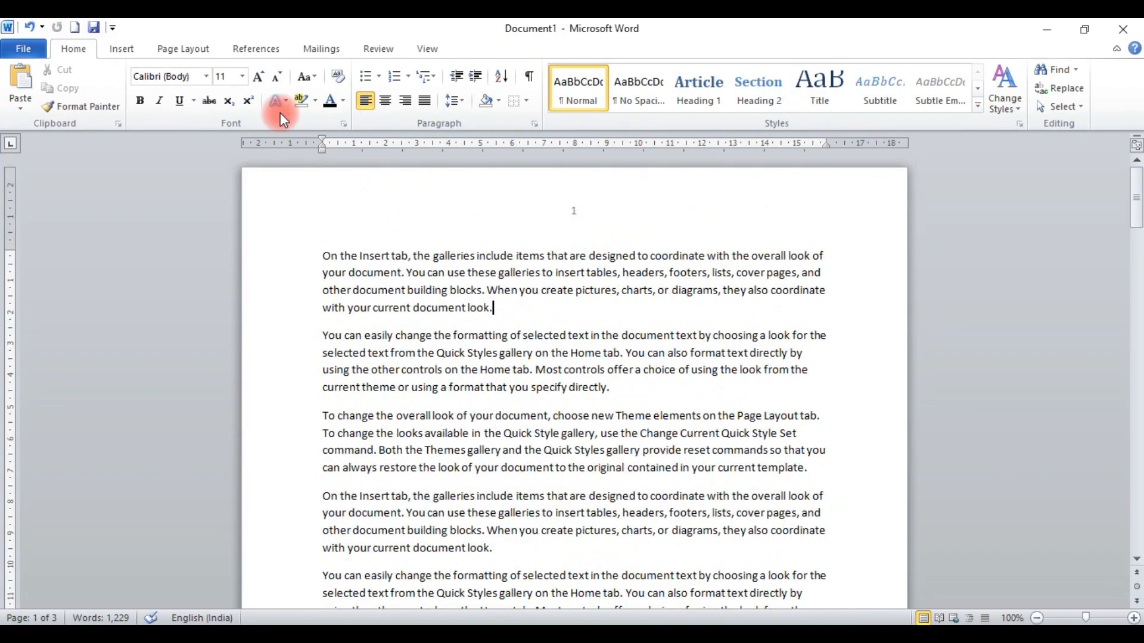
Remove the page numbers at the top and bottom of the pages
left_click(117, 53)
left_click(671, 110)
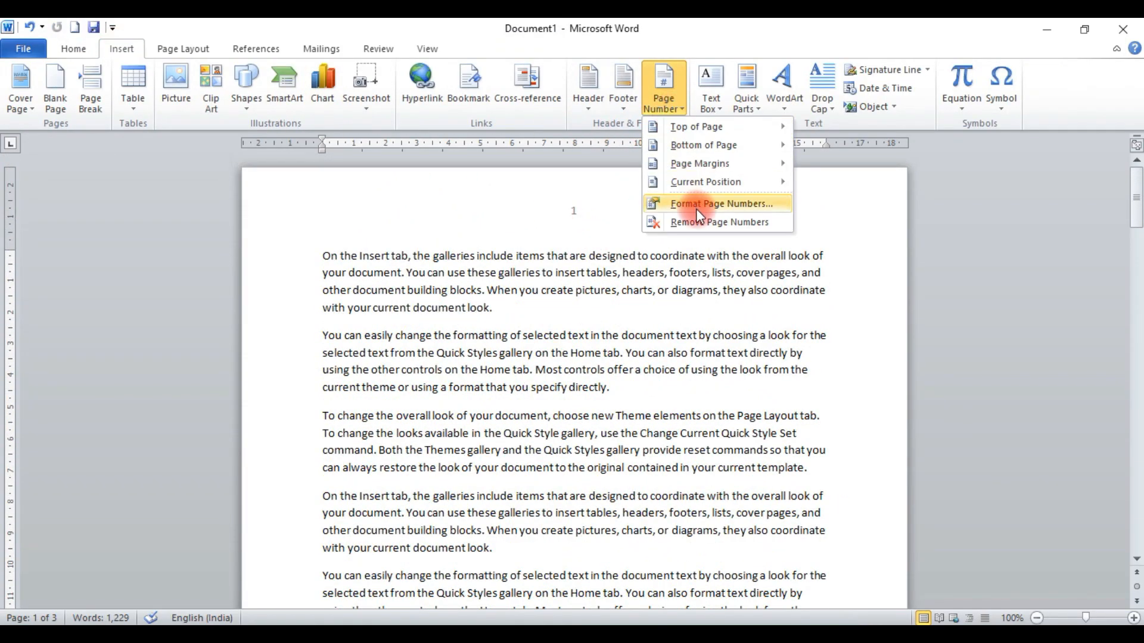
left_click(697, 222)
Insert an Accent Bar, Right page number in the page margin and return to the body text
left_click(666, 89)
mouse_move(714, 162)
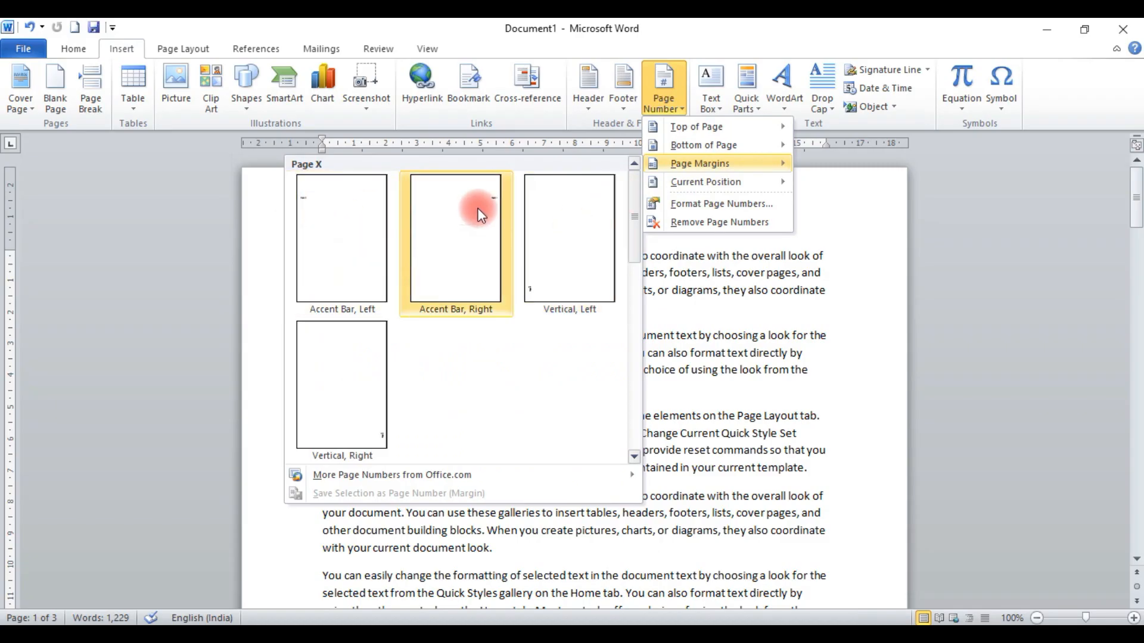
left_click(460, 252)
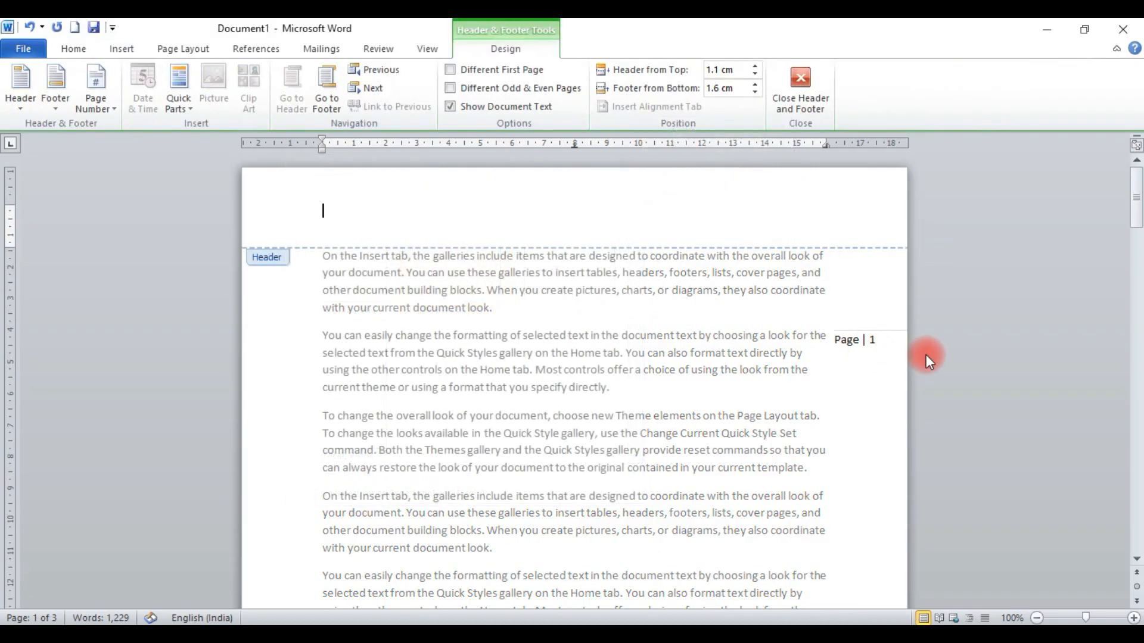
left_click(800, 90)
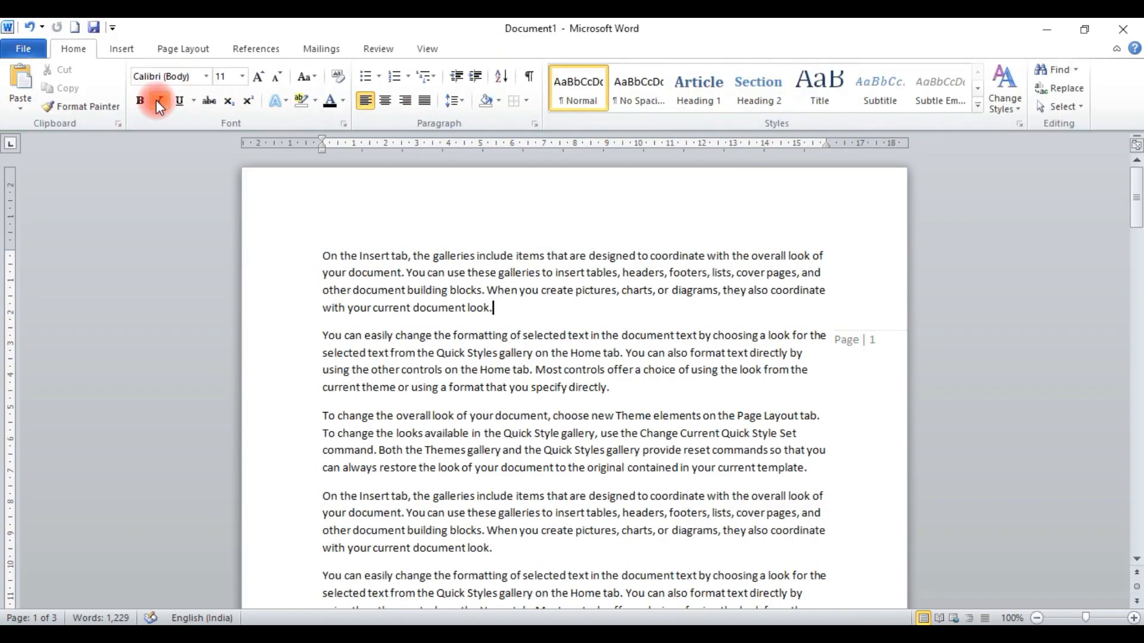
Remove the page numbers from the page margin
left_click(125, 53)
left_click(664, 86)
left_click(700, 223)
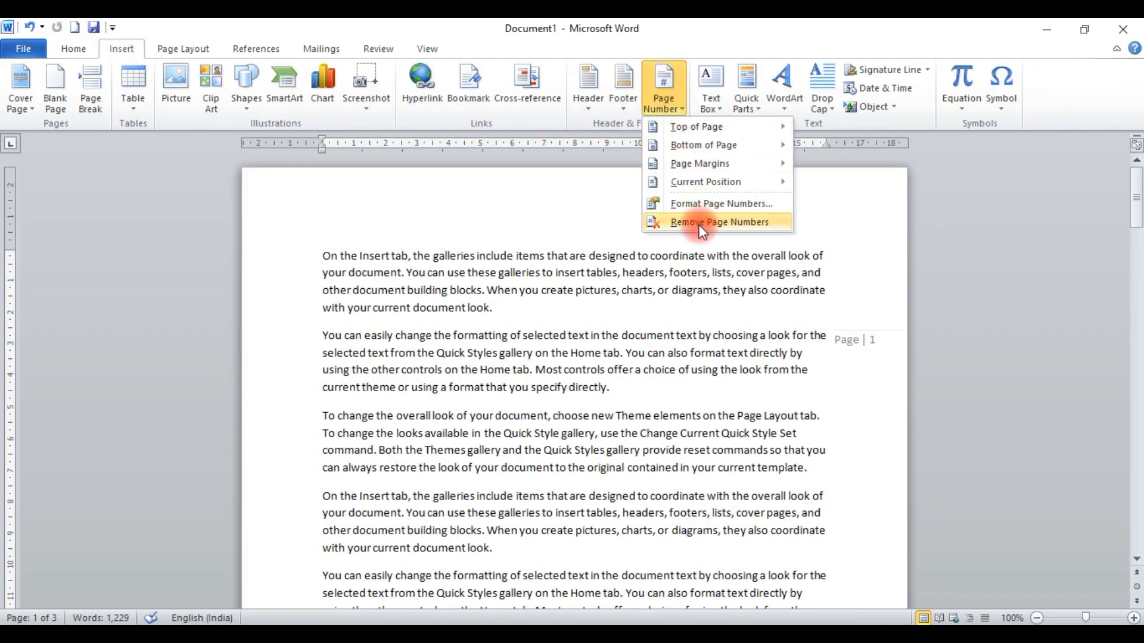
Insert a "1 | Page" style page number at the current position after the first paragraph, and delete it again
left_click(505, 321)
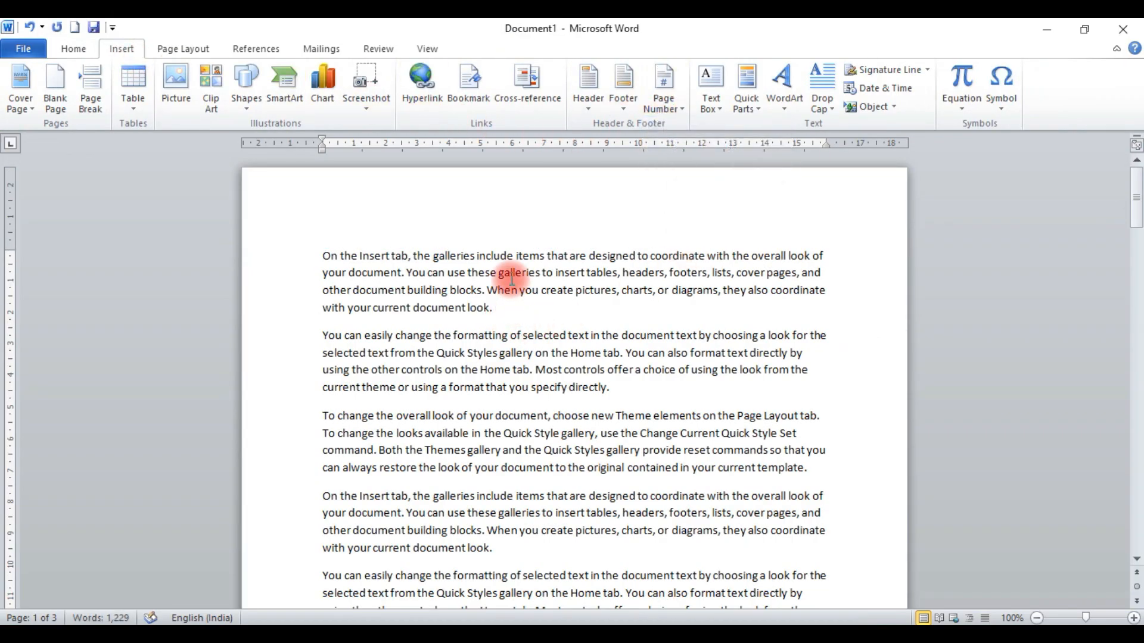
left_click(664, 89)
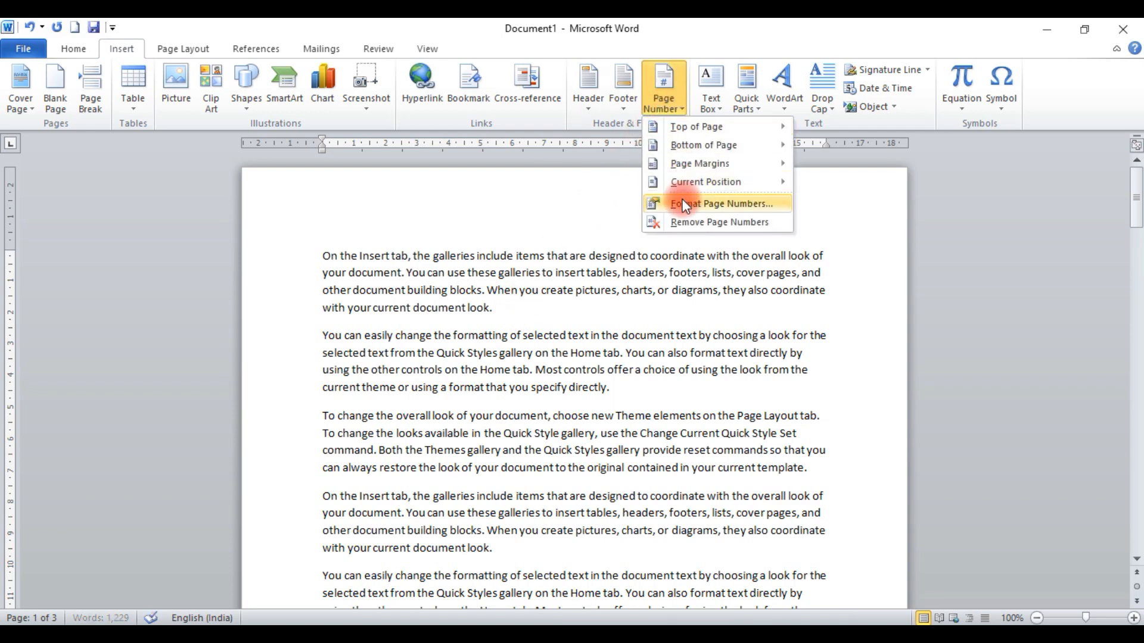
mouse_move(685, 184)
left_click(898, 350)
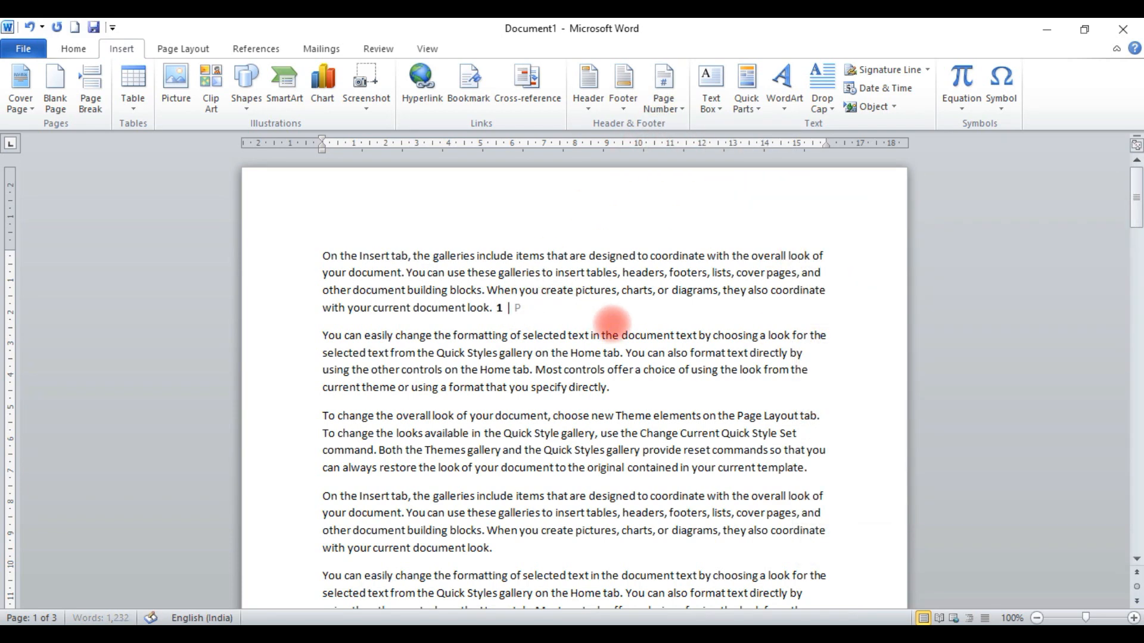
key("shift+Left")
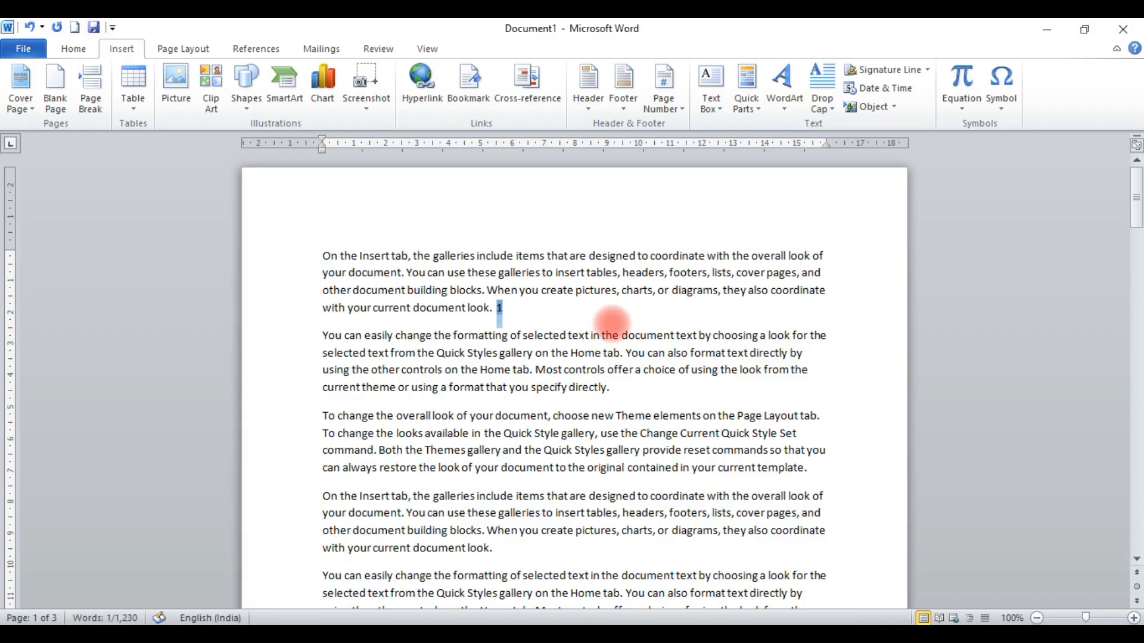
key("Delete")
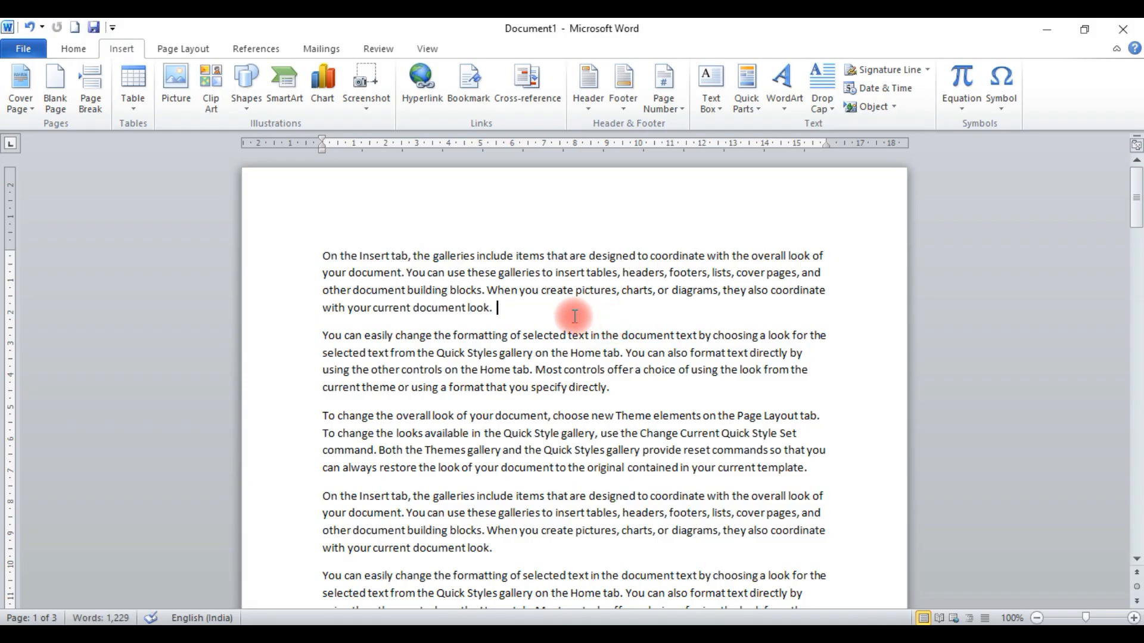
Add three blank lines after the first paragraph and insert the date in the 09 January 2025 format
key("Return")
key("Return")
key("Return")
left_click(896, 89)
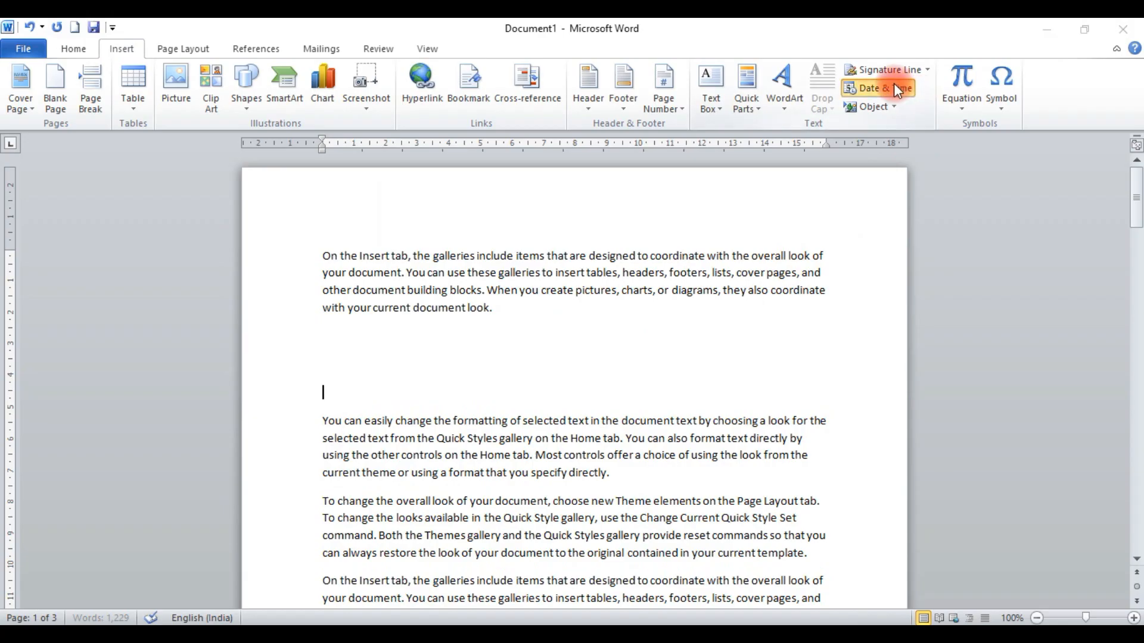
left_click(440, 234)
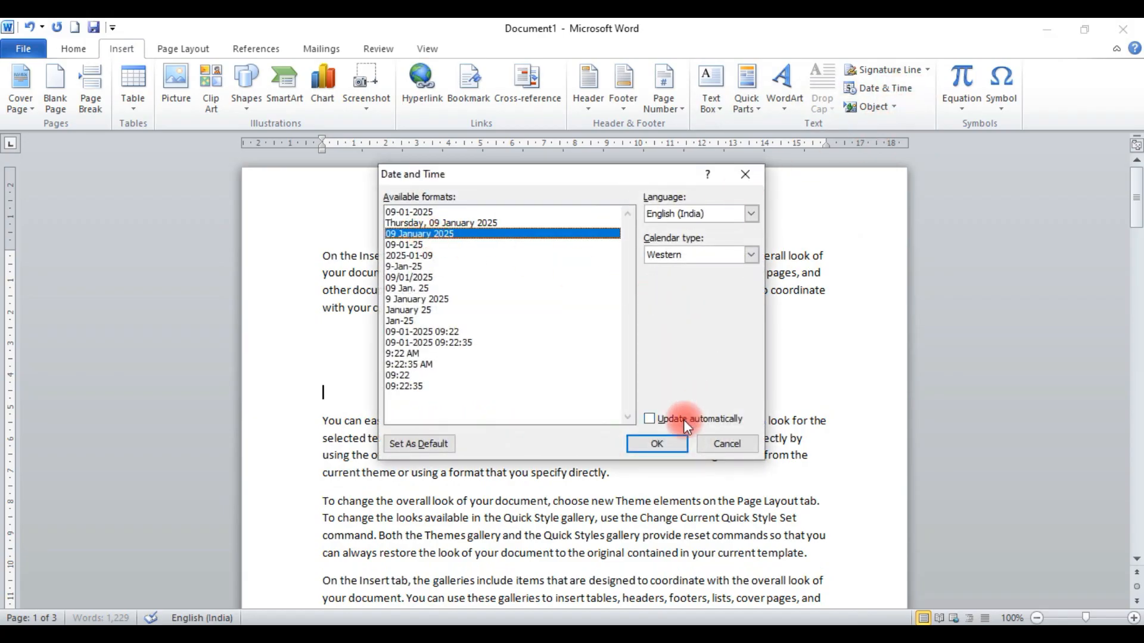
left_click(656, 441)
Insert the current time in hours:minutes:seconds format on the line above the date
key("Up")
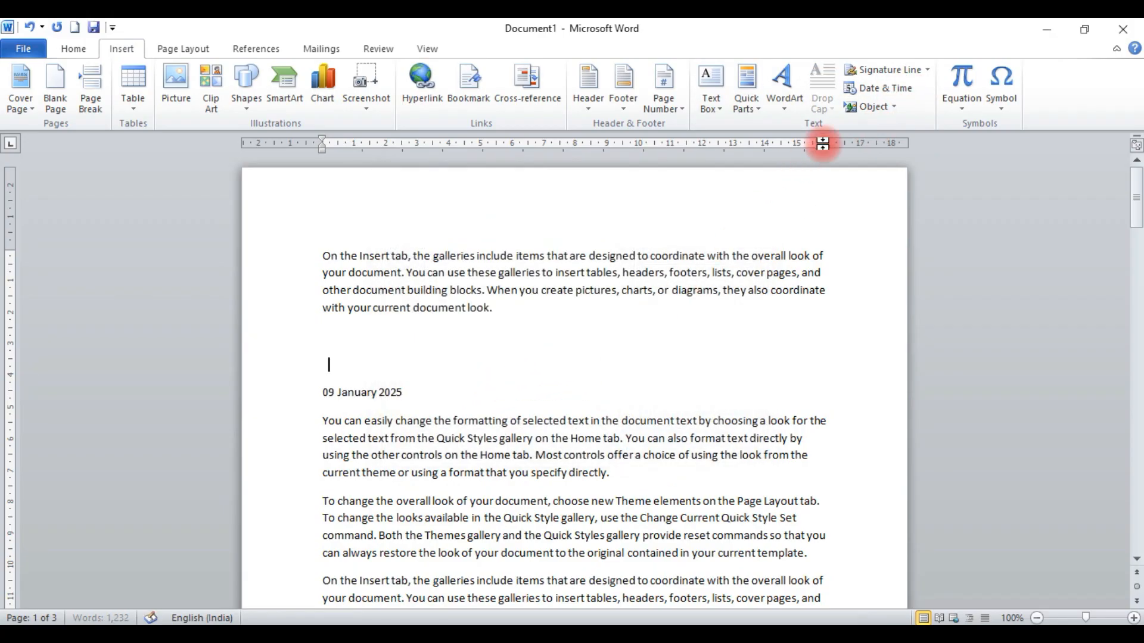
left_click(881, 88)
left_click(412, 385)
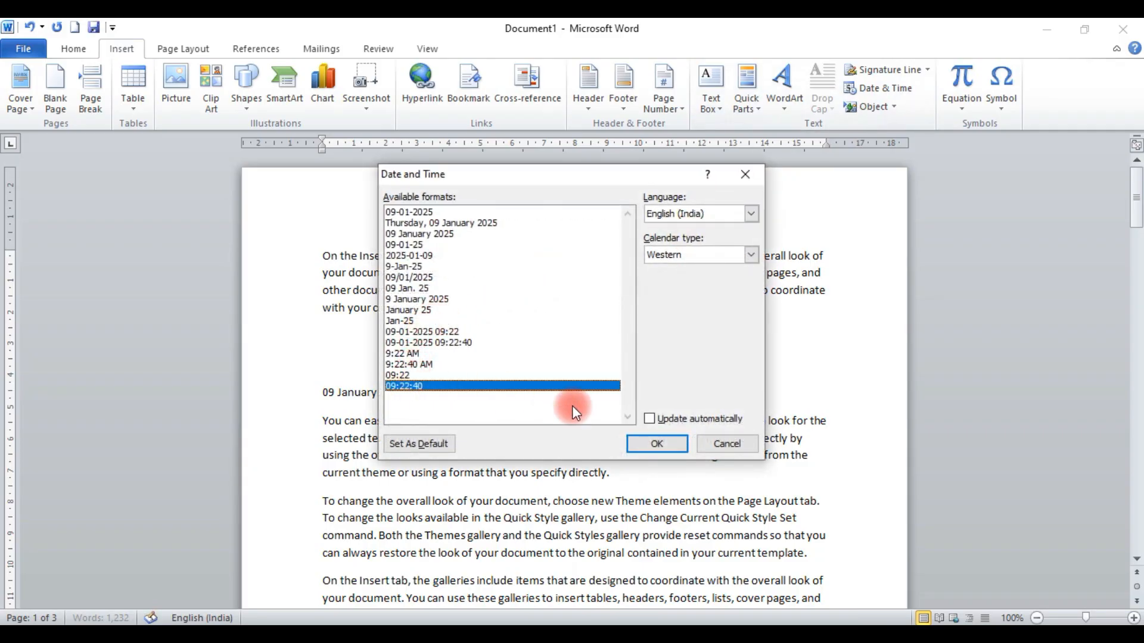
left_click(656, 444)
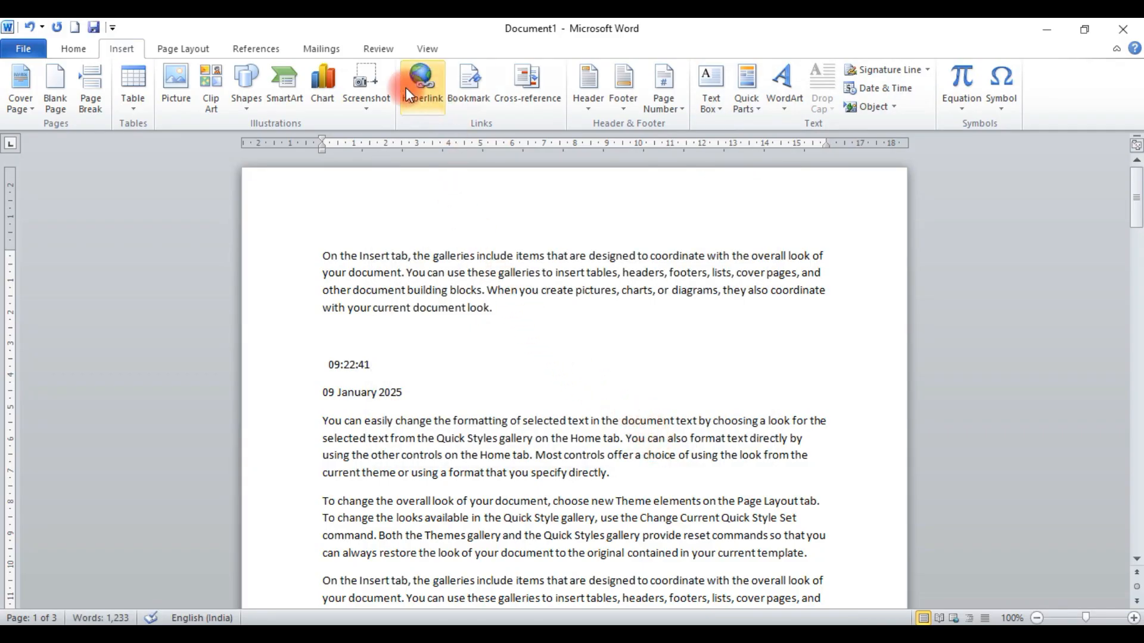
Look through the built-in document themes and theme colour sets without applying any
left_click(179, 50)
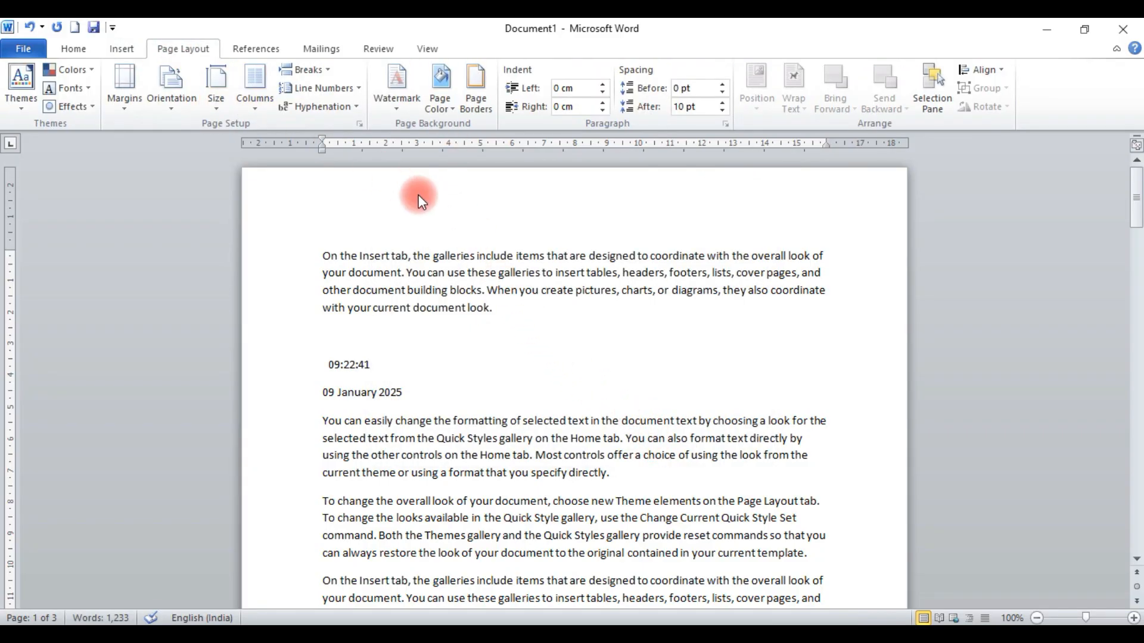
left_click(24, 84)
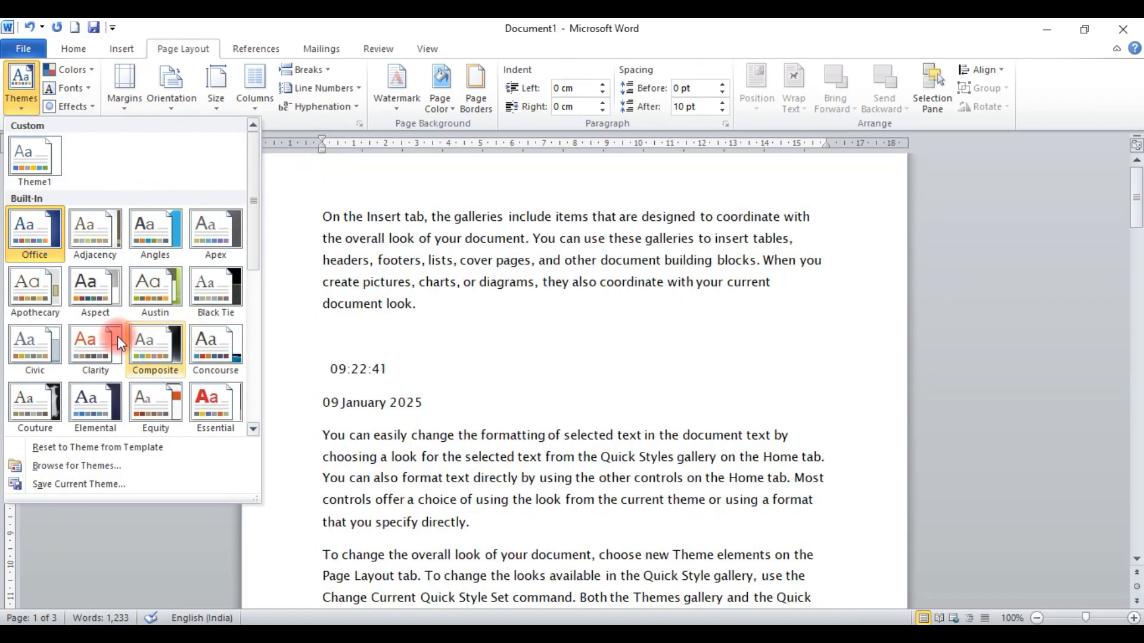
left_click(432, 315)
left_click(69, 70)
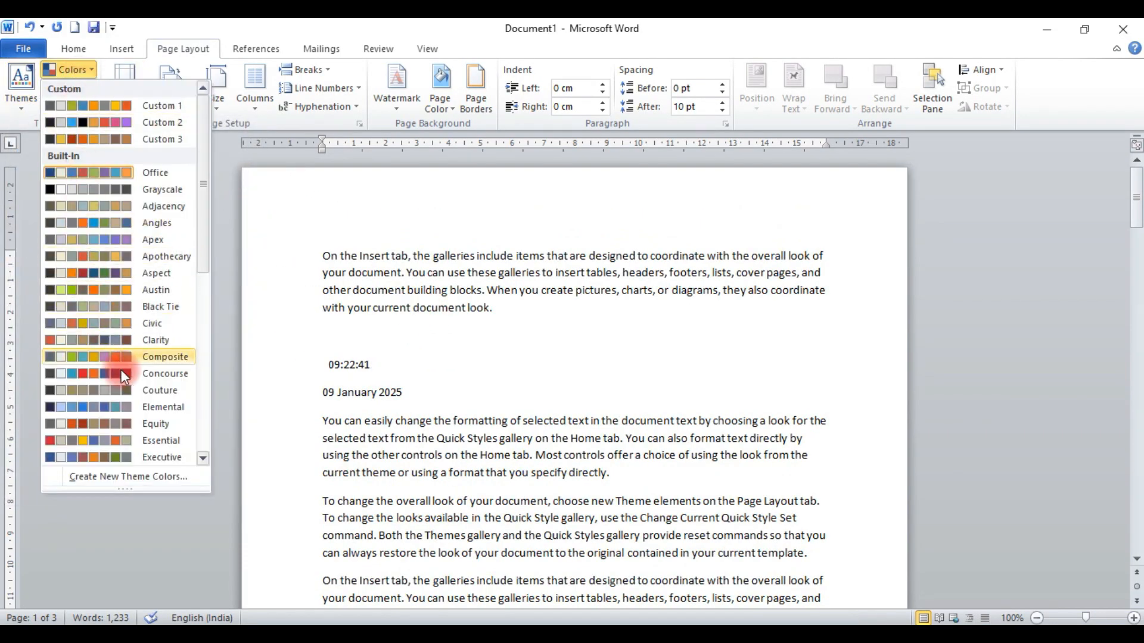
left_click(588, 292)
Apply a light red theme tint as the page colour, and remove it again with No Color
left_click(441, 98)
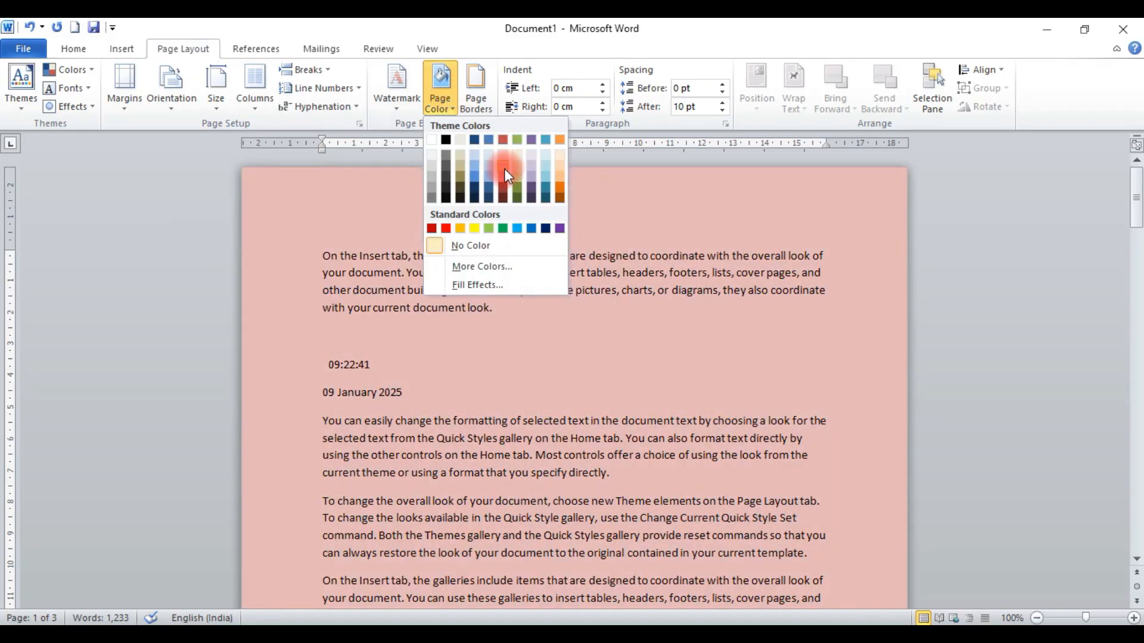
left_click(402, 152)
left_click(21, 83)
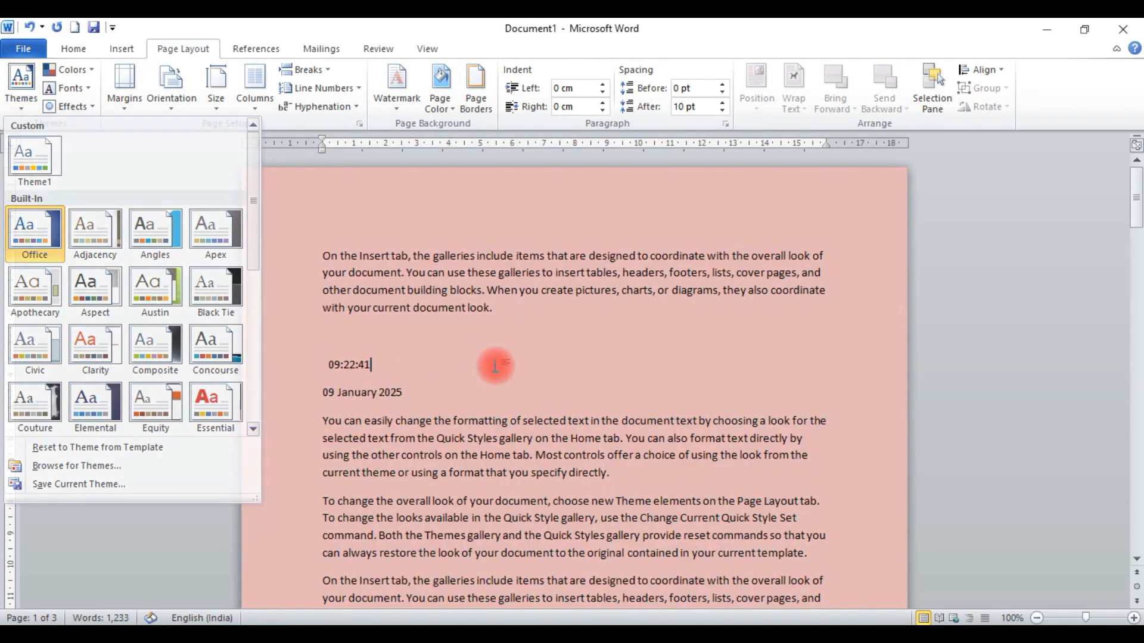
left_click(494, 366)
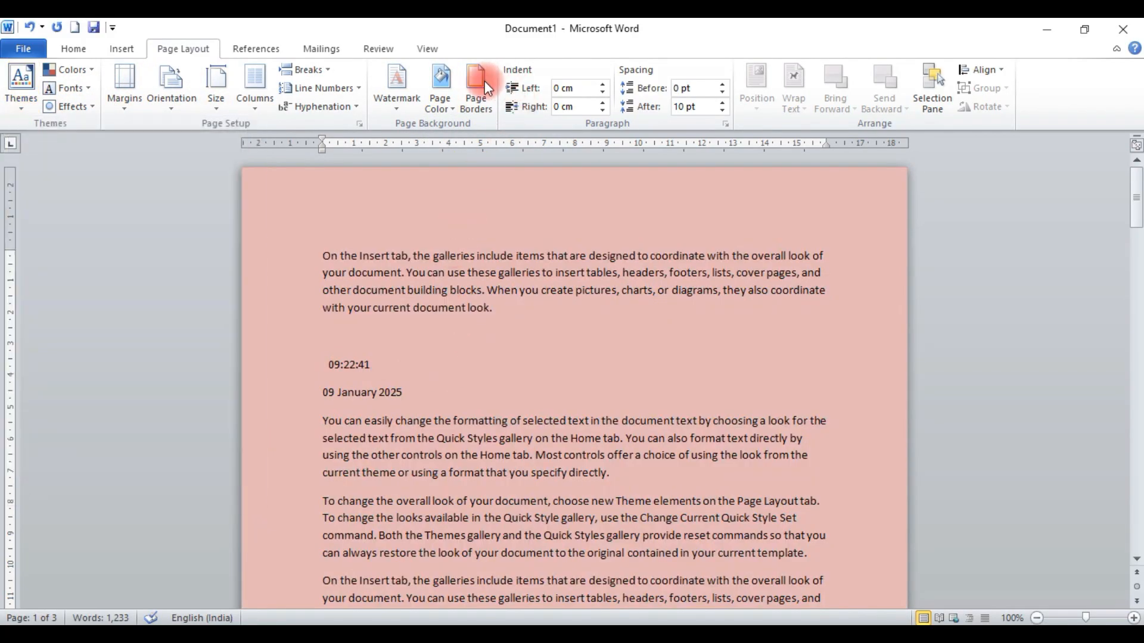
left_click(441, 98)
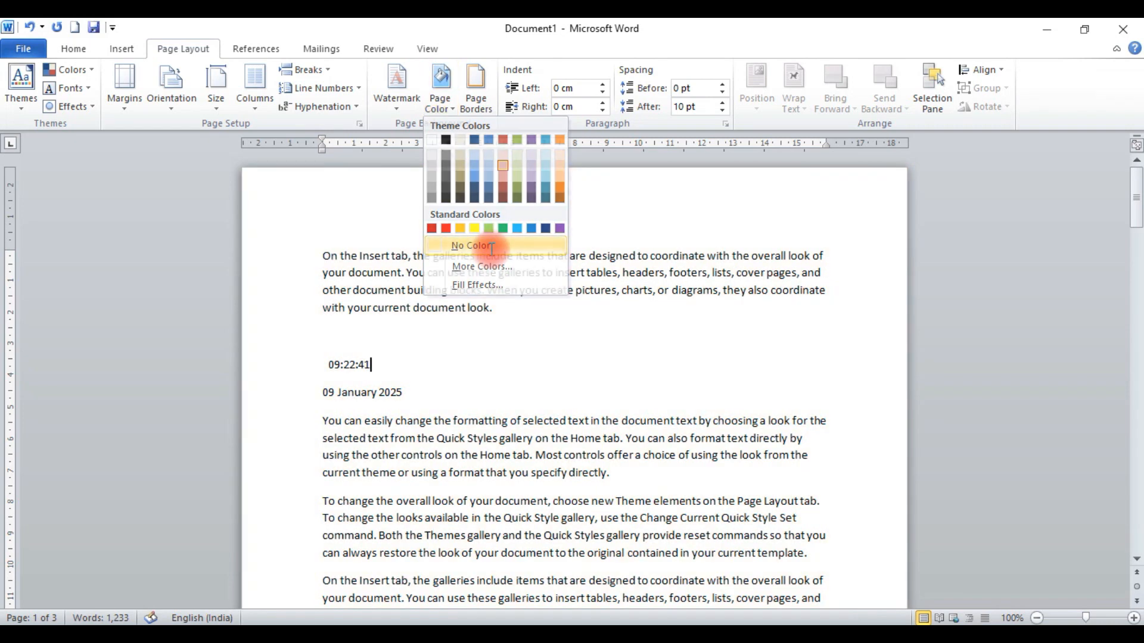
left_click(470, 246)
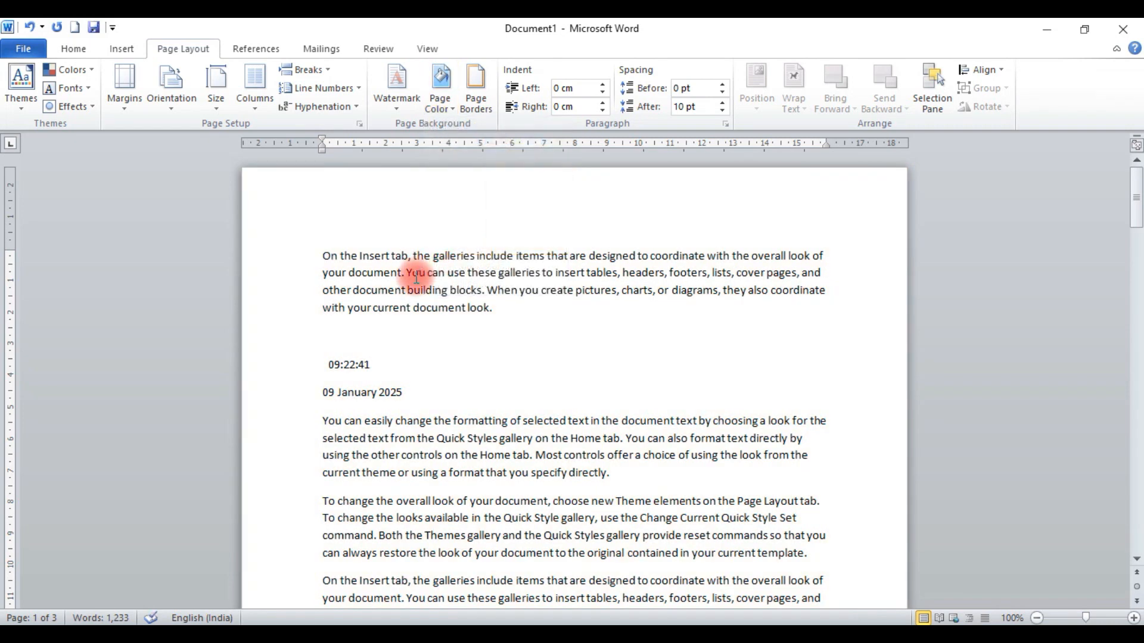
Examine the dimensions of the preset page margins such as Normal, Narrow and Moderate
left_click(125, 109)
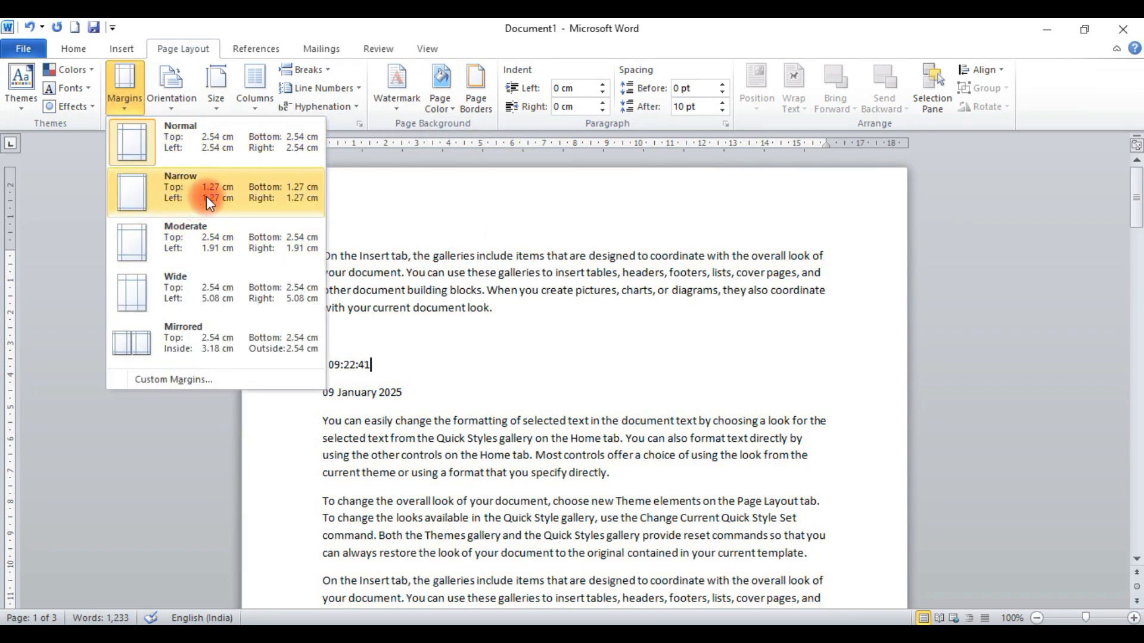
left_click(201, 156)
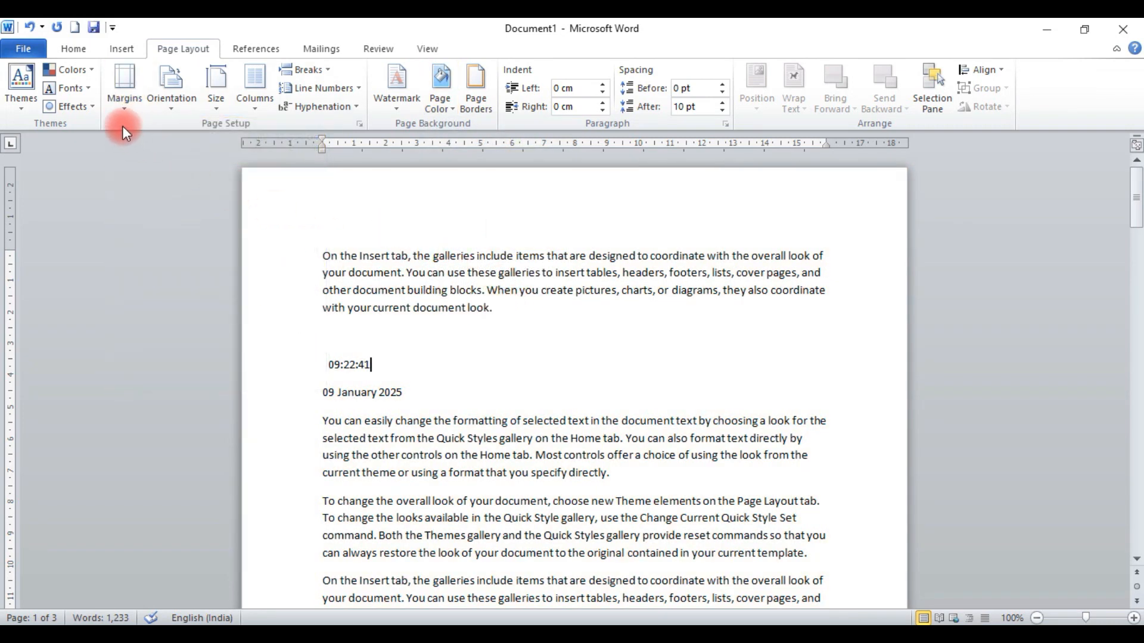
left_click(124, 89)
left_click(229, 152)
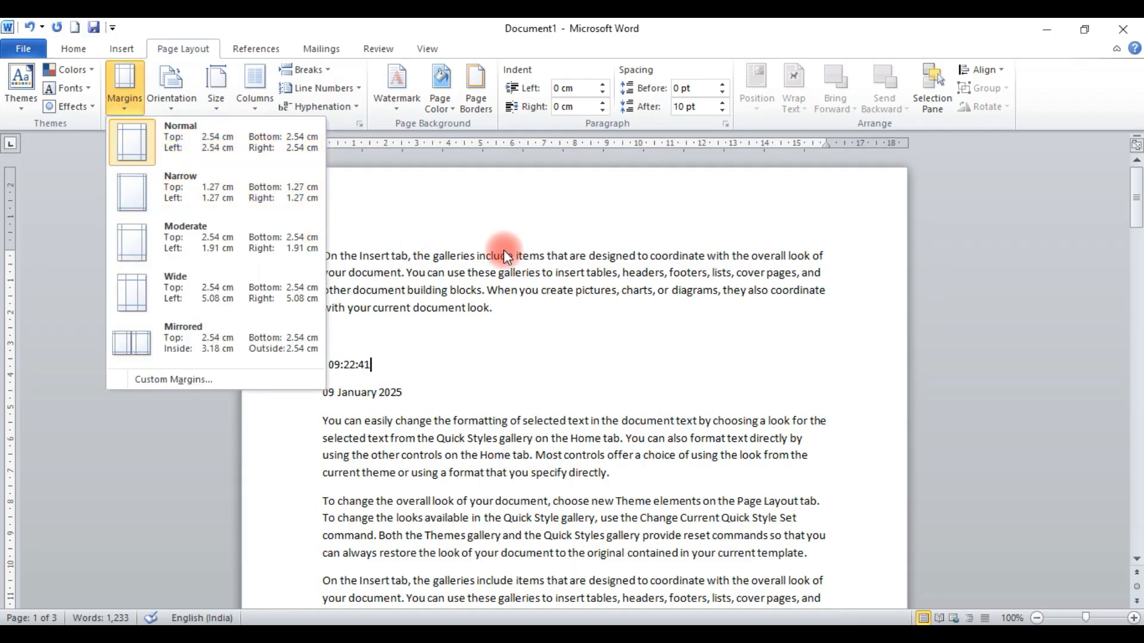
Change the measurement units in the advanced Word options to Inches
left_click(23, 49)
left_click(56, 364)
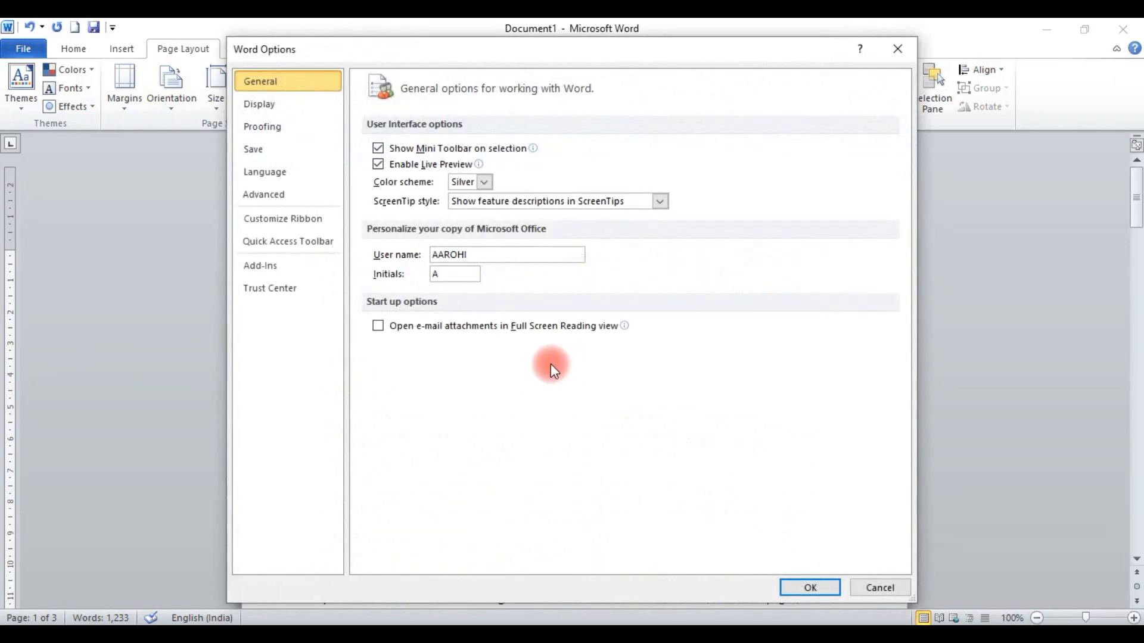
left_click(267, 195)
scroll(600, 408, "down", 3)
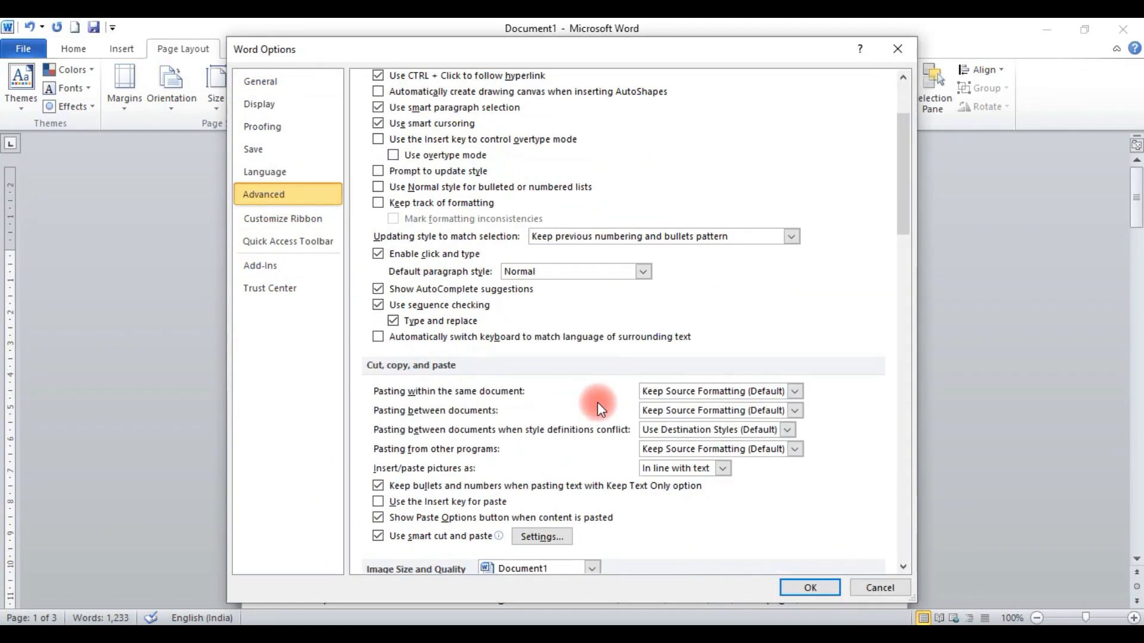
scroll(601, 408, "down", 10)
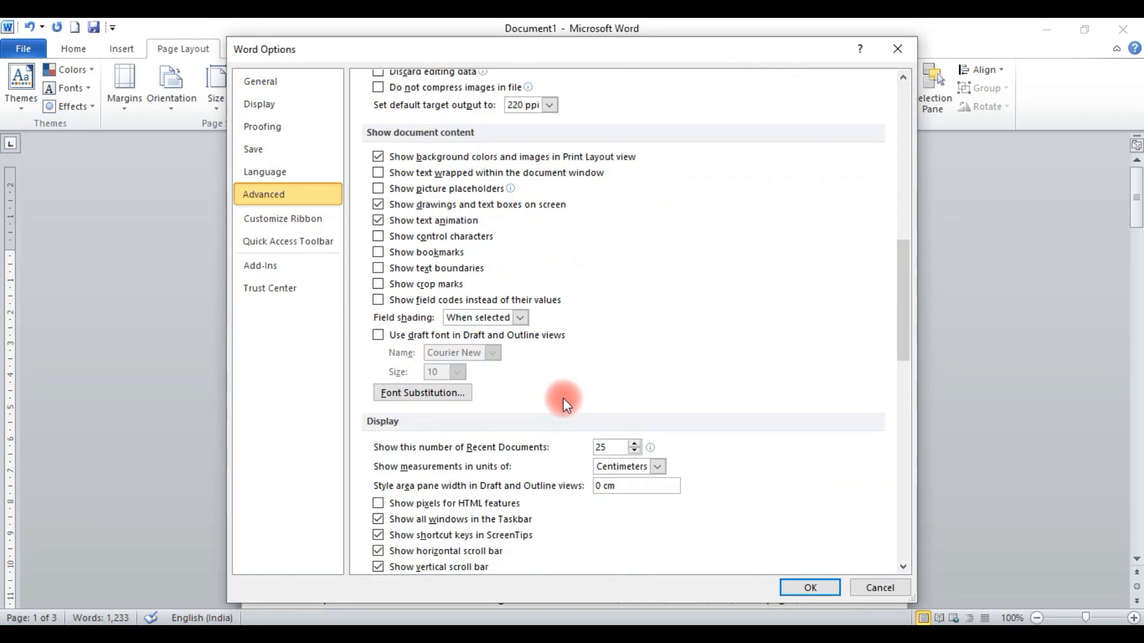
scroll(565, 401, "down", 1)
left_click(658, 428)
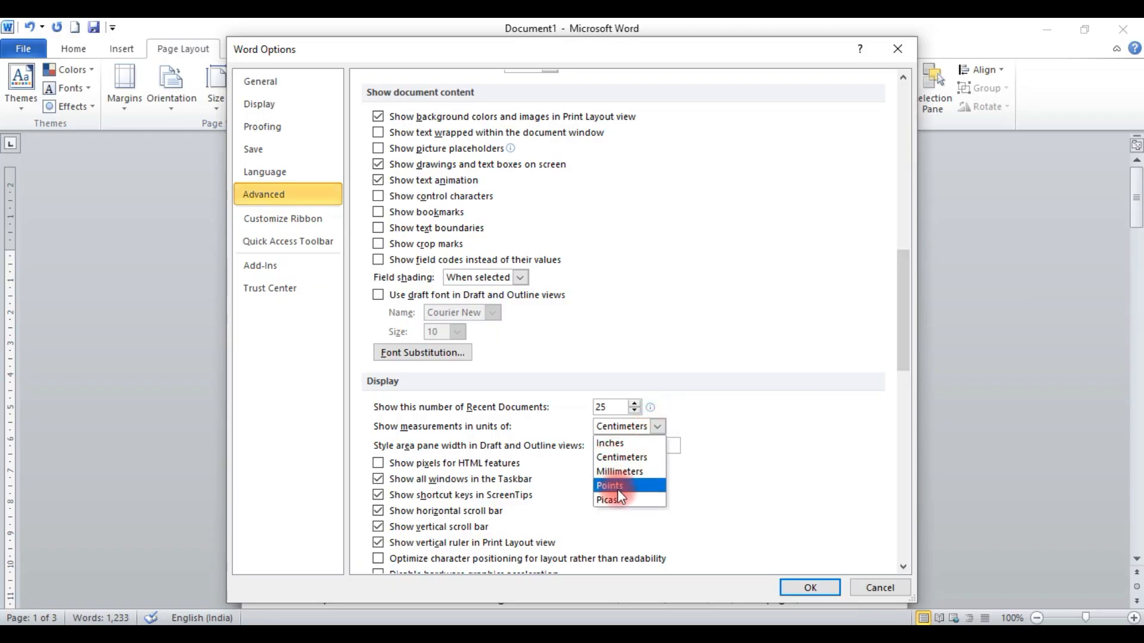
left_click(620, 444)
left_click(810, 588)
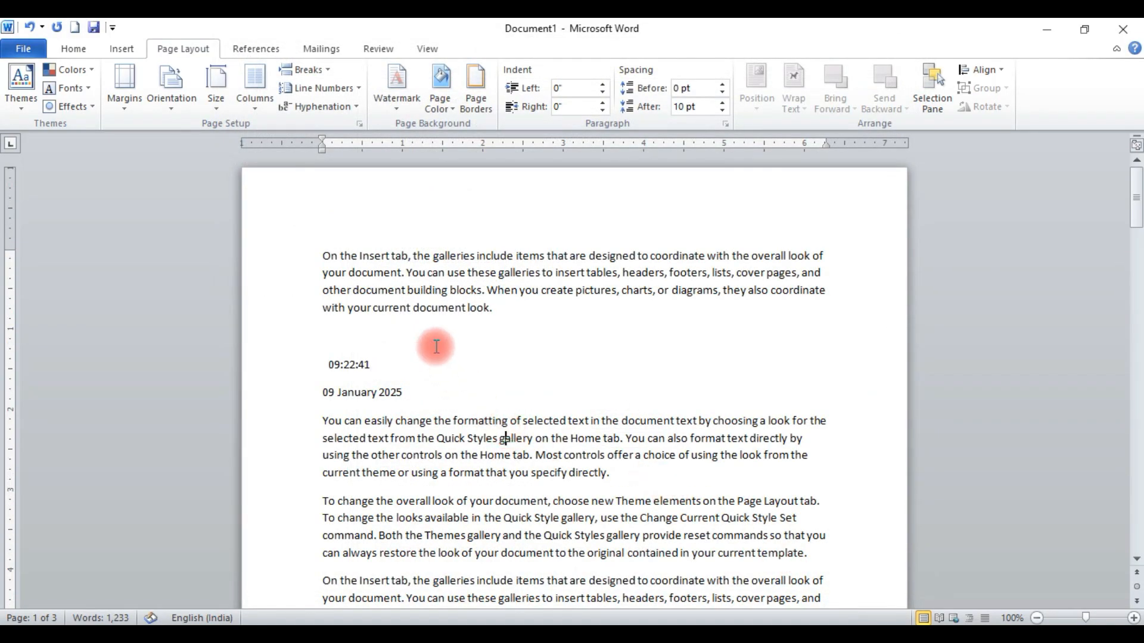
Apply the Normal margins preset and check the page in print preview
left_click(125, 89)
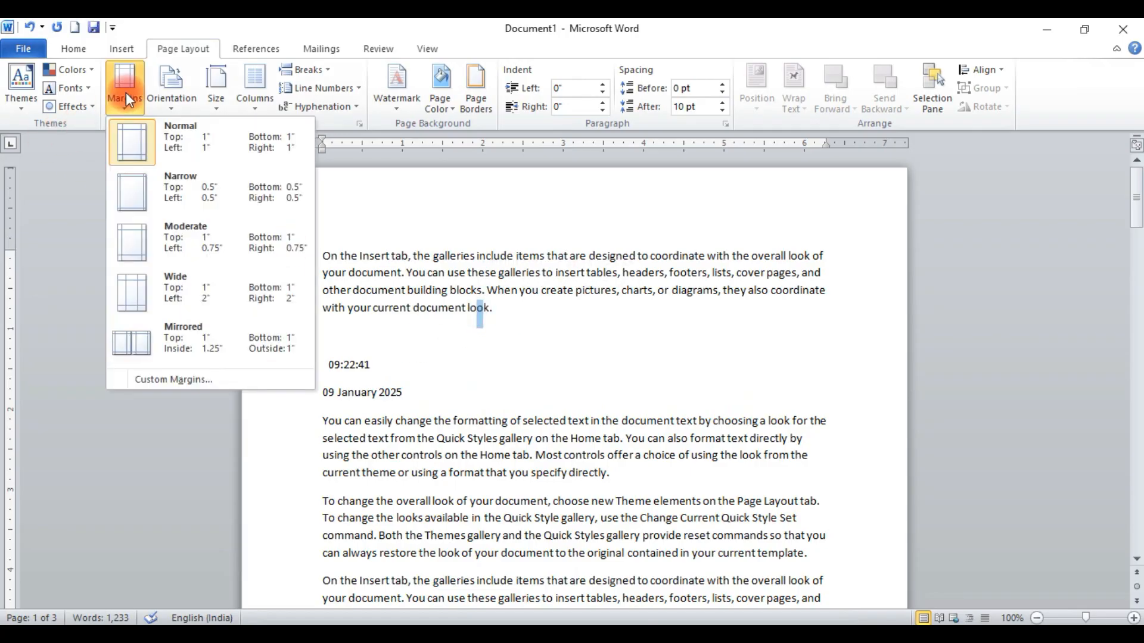
left_click(191, 143)
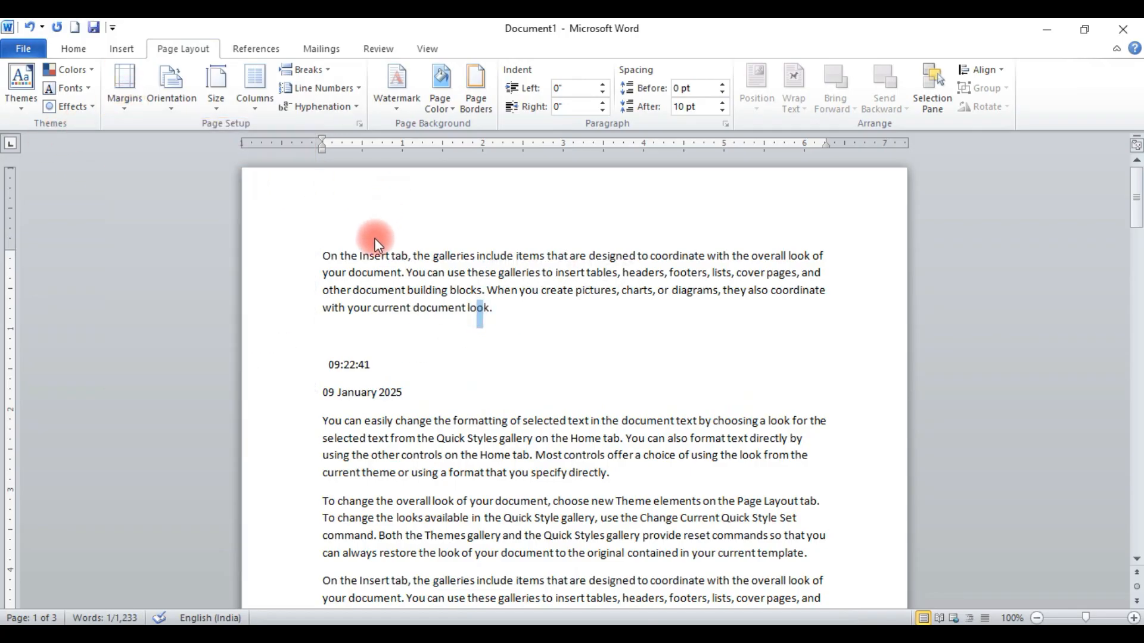
key("ctrl+p")
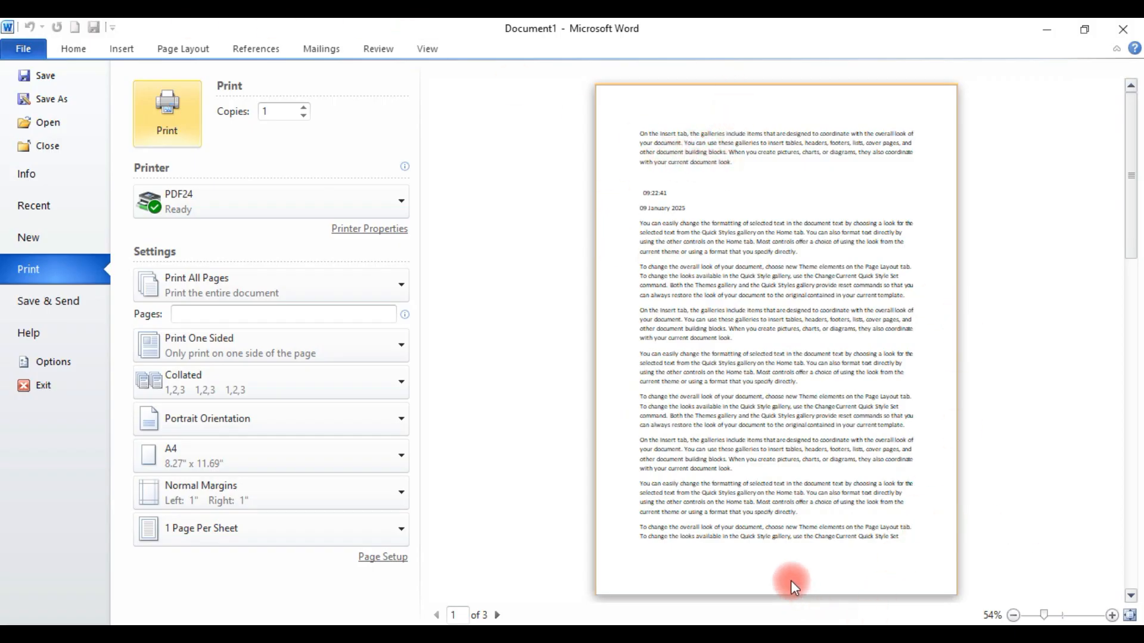
key("Escape")
Apply the Narrow margins preset of 0.5" on all sides and check the page in print preview
left_click(126, 106)
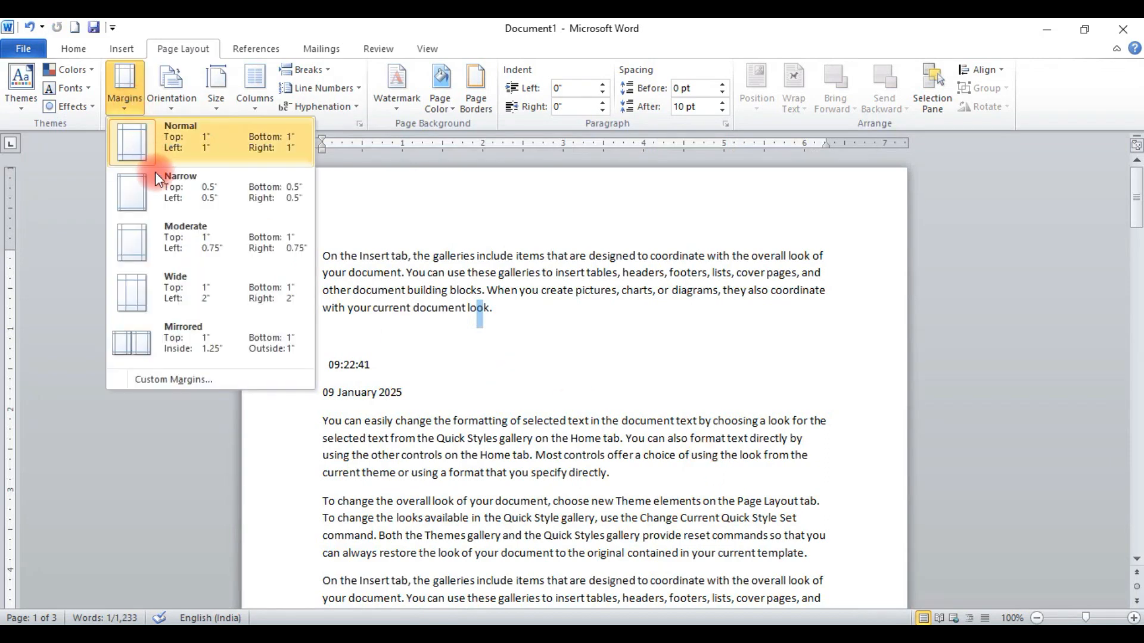
left_click(166, 193)
key("ctrl+p")
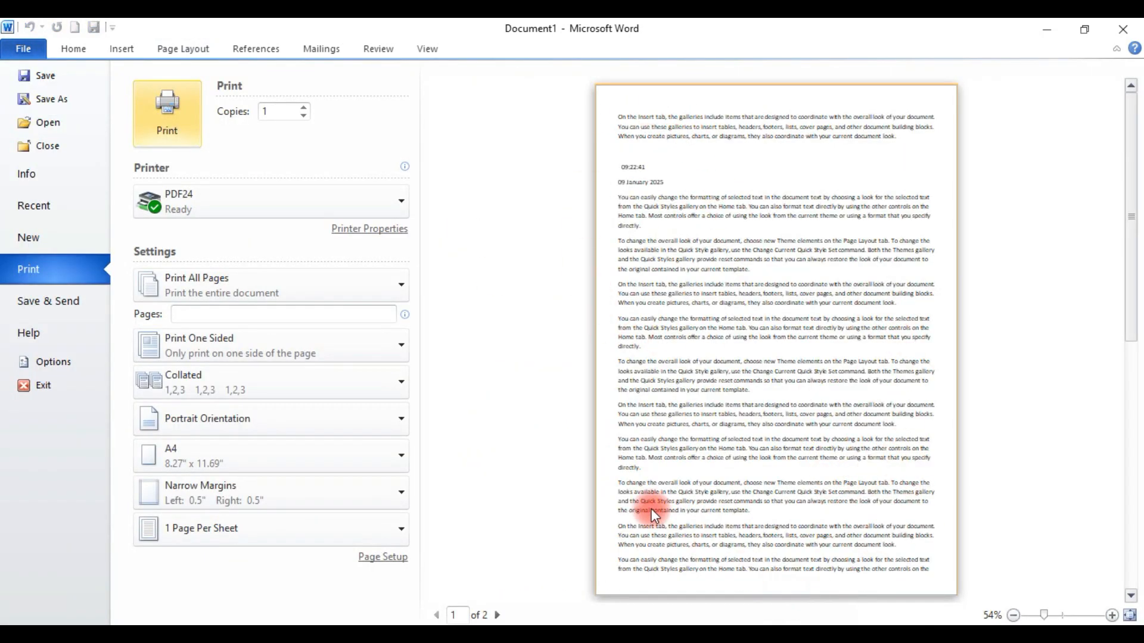
key("Escape")
Apply the Moderate margins preset, with 0.75" left and right margins, and check the print preview
left_click(127, 114)
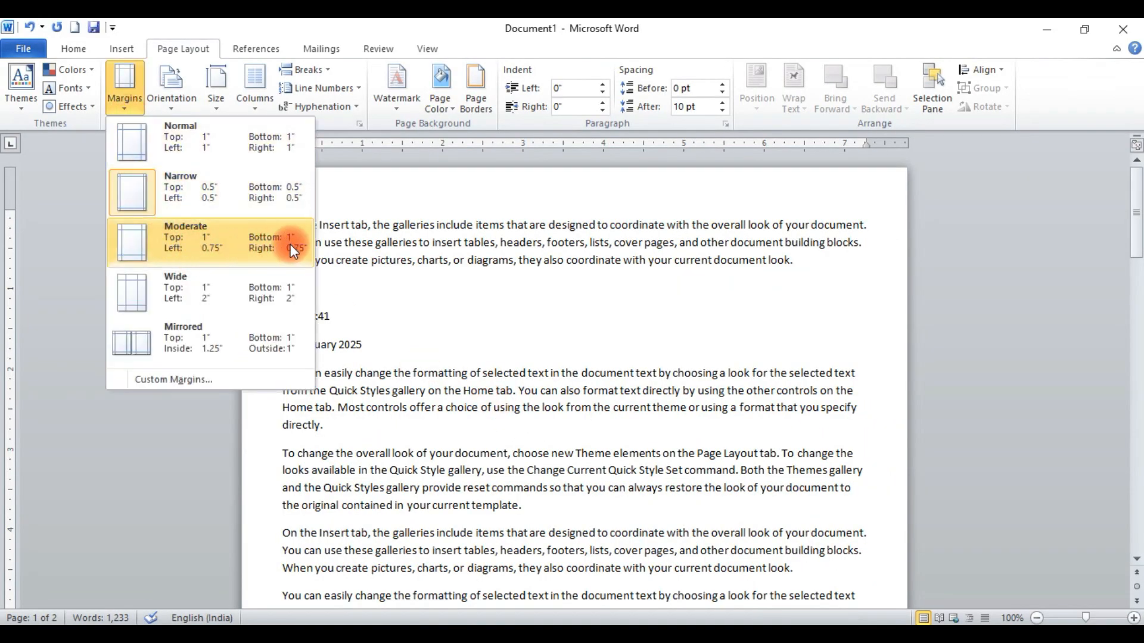
left_click(217, 248)
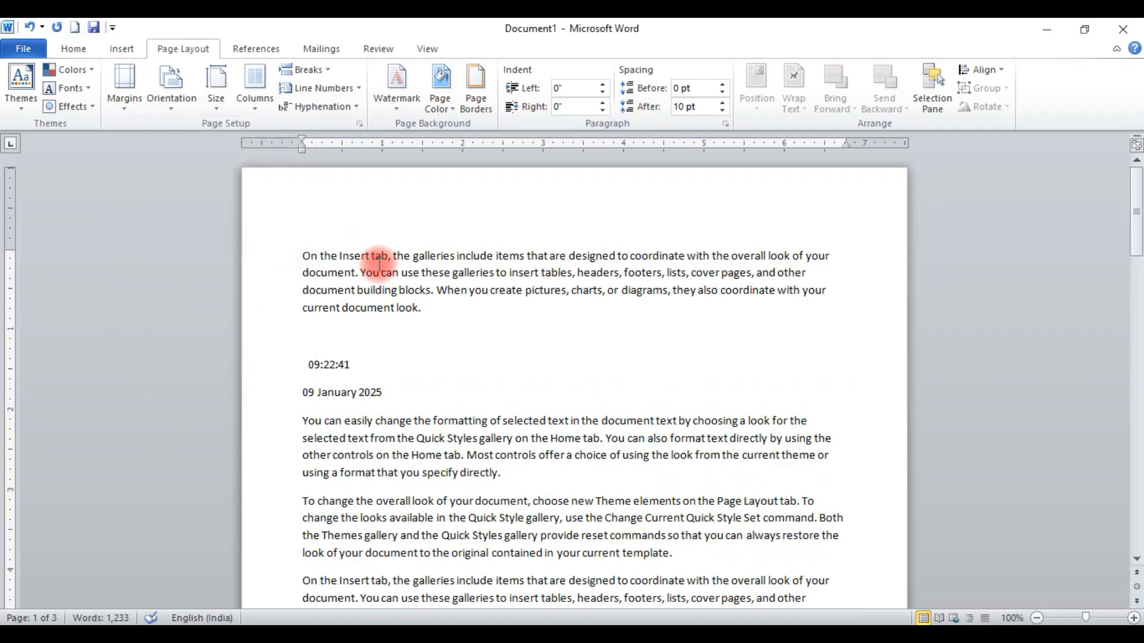
key("ctrl+p")
left_click(169, 135)
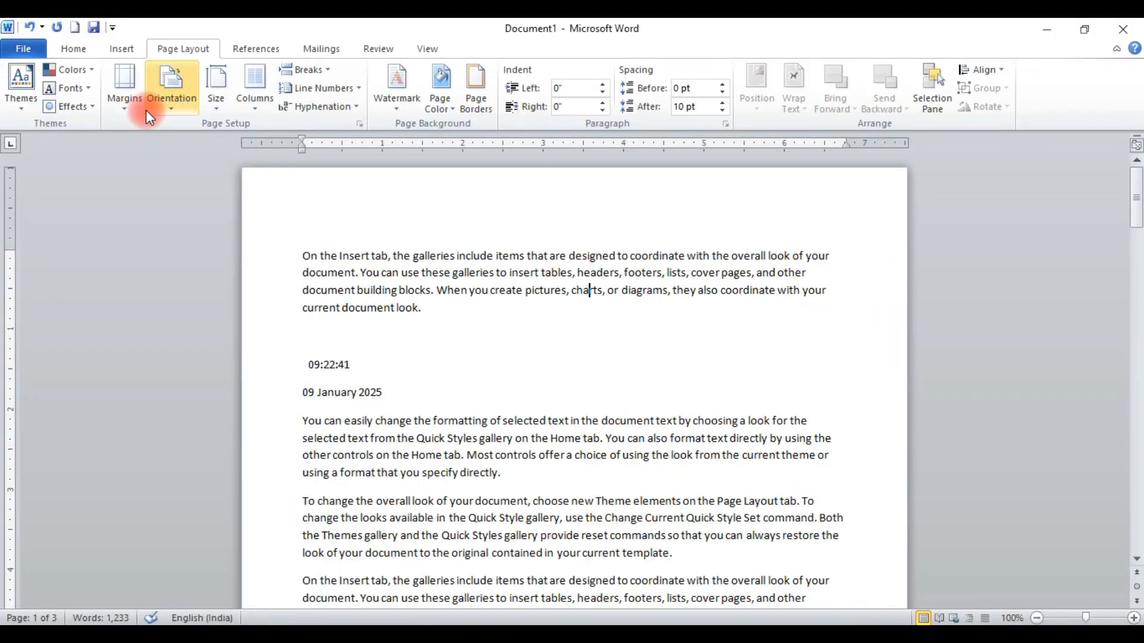
Apply the Wide margins preset, with 2" left and right margins, and check the print preview
left_click(116, 102)
left_click(191, 329)
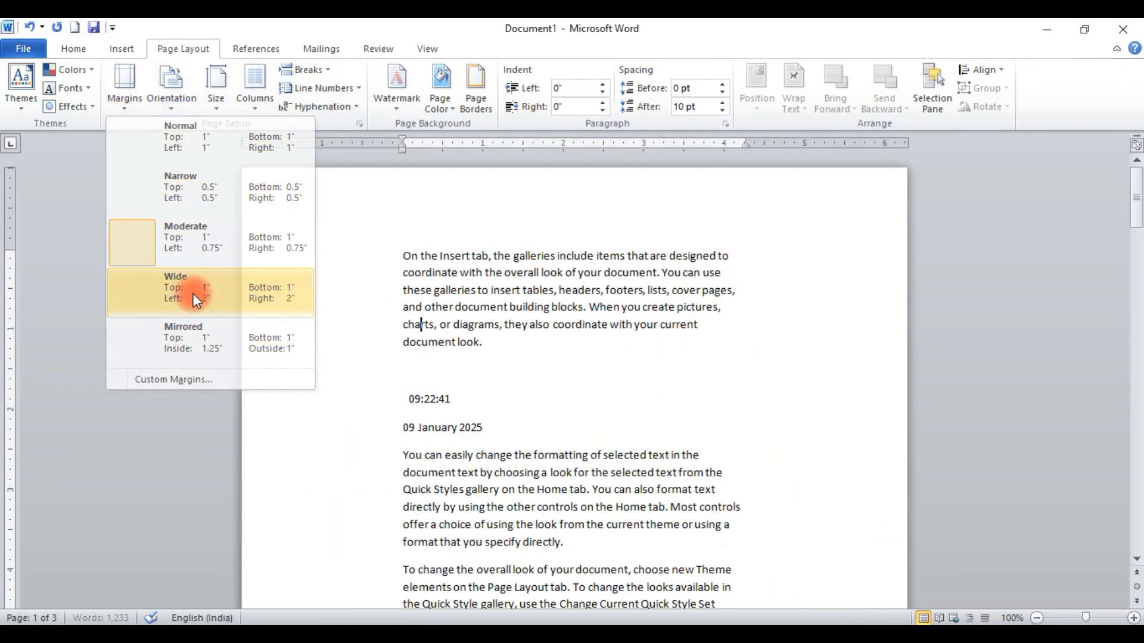
key("ctrl+p")
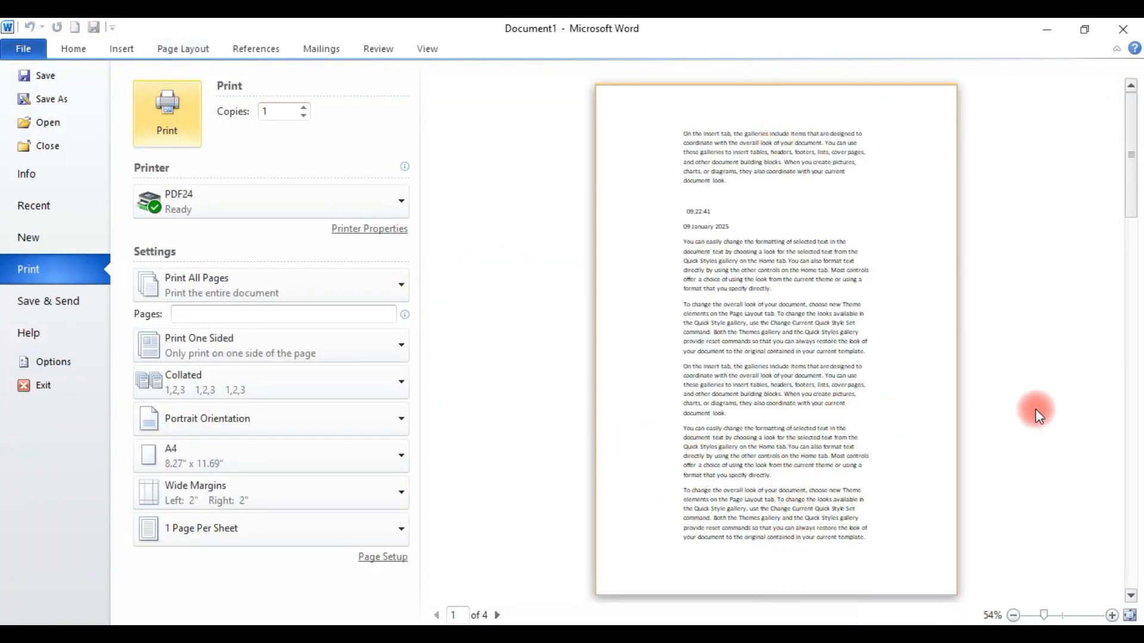
key("Escape")
Try the Narrow margins once more and restore the Normal margins of 1" on all sides
left_click(145, 117)
left_click(174, 192)
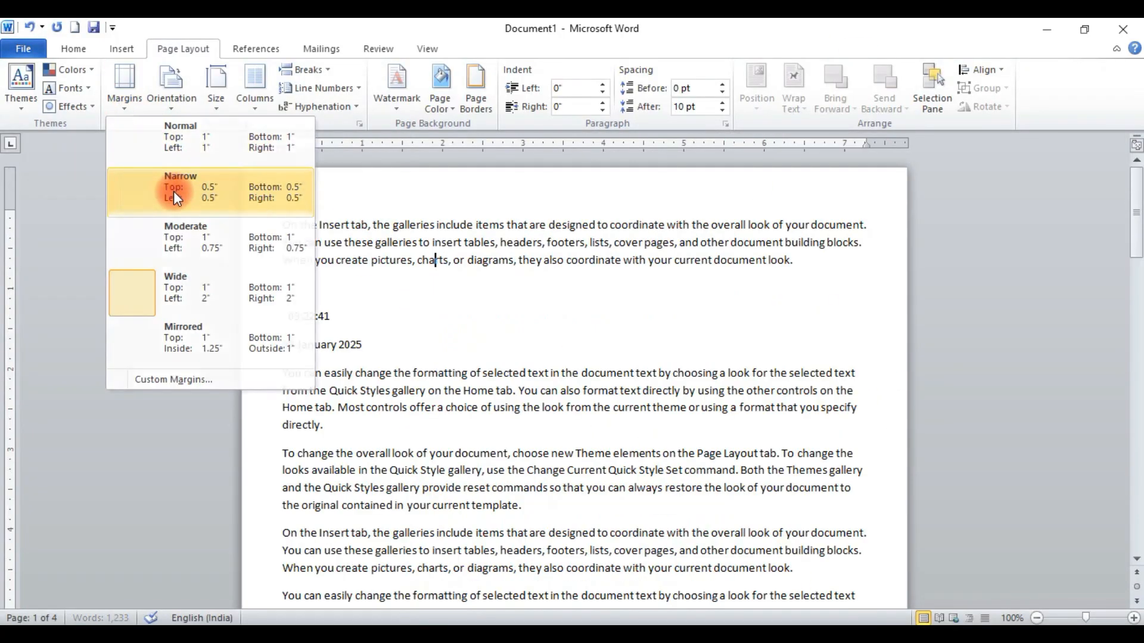
left_click(123, 98)
left_click(167, 146)
Set a custom gutter of 1.4" at the left for the whole document, keeping 1" margins
left_click(127, 95)
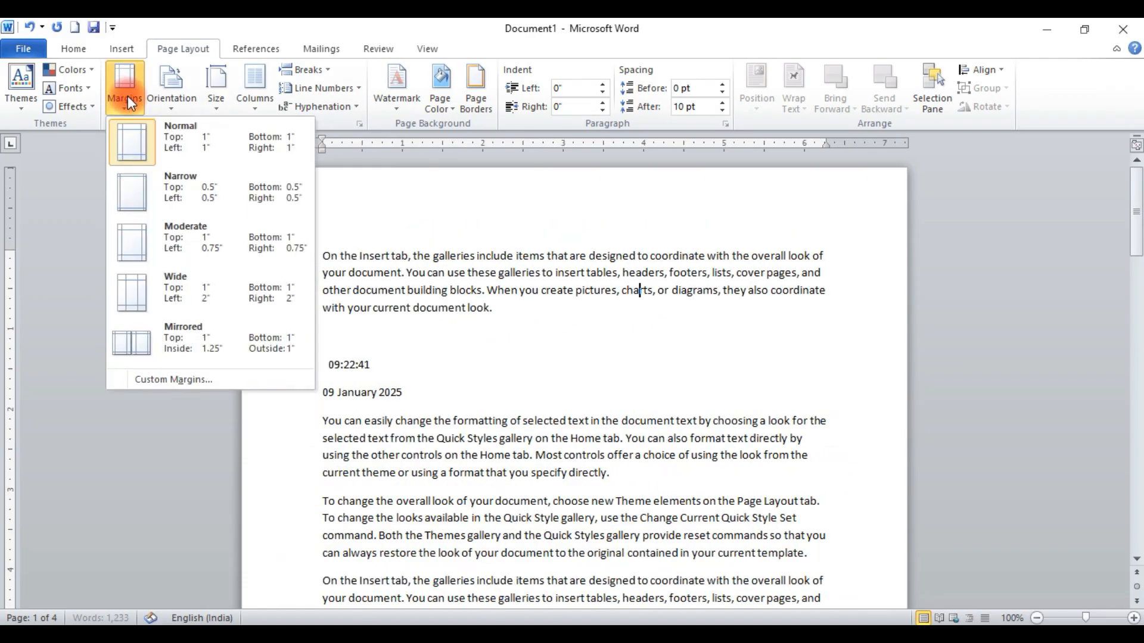
left_click(206, 383)
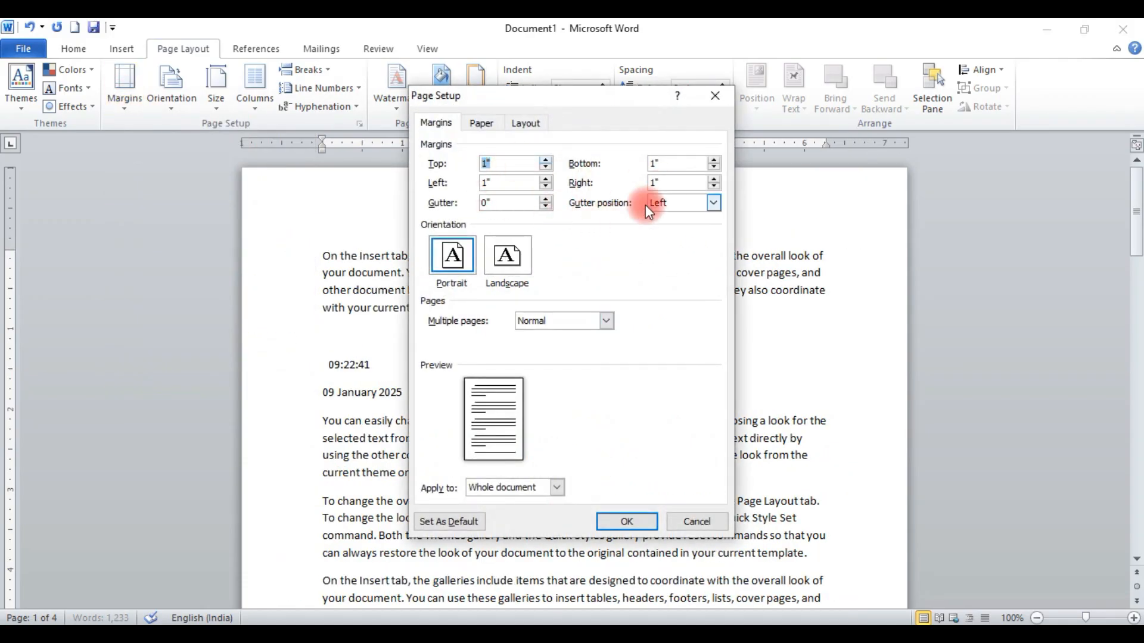
left_click_drag(596, 102, 755, 117)
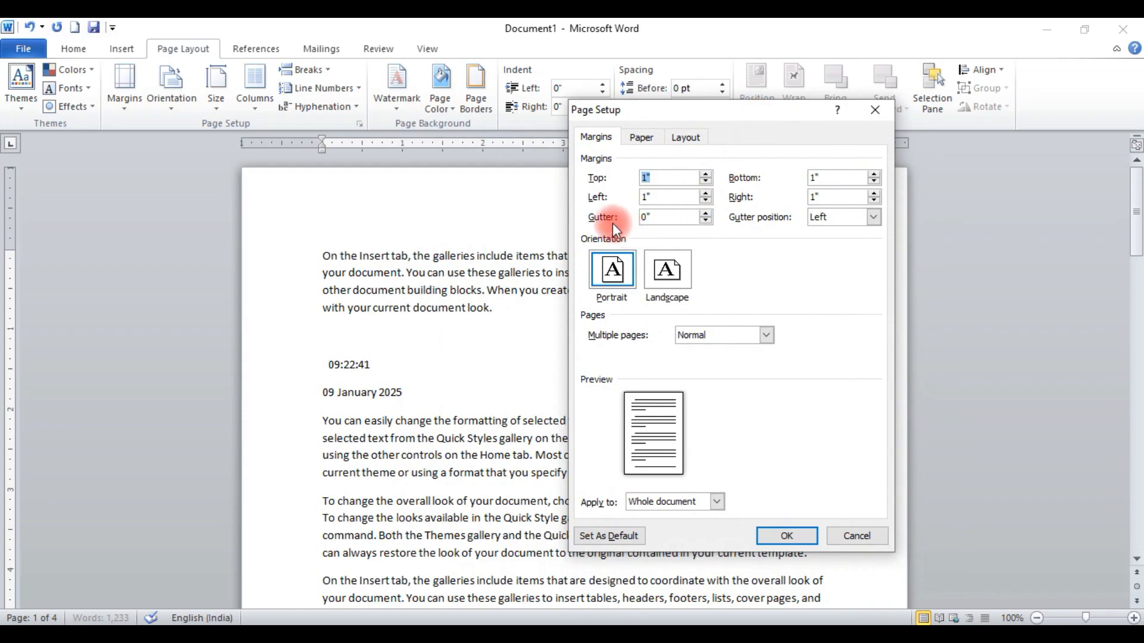
left_click(706, 214)
left_click(705, 214)
left_click(706, 214)
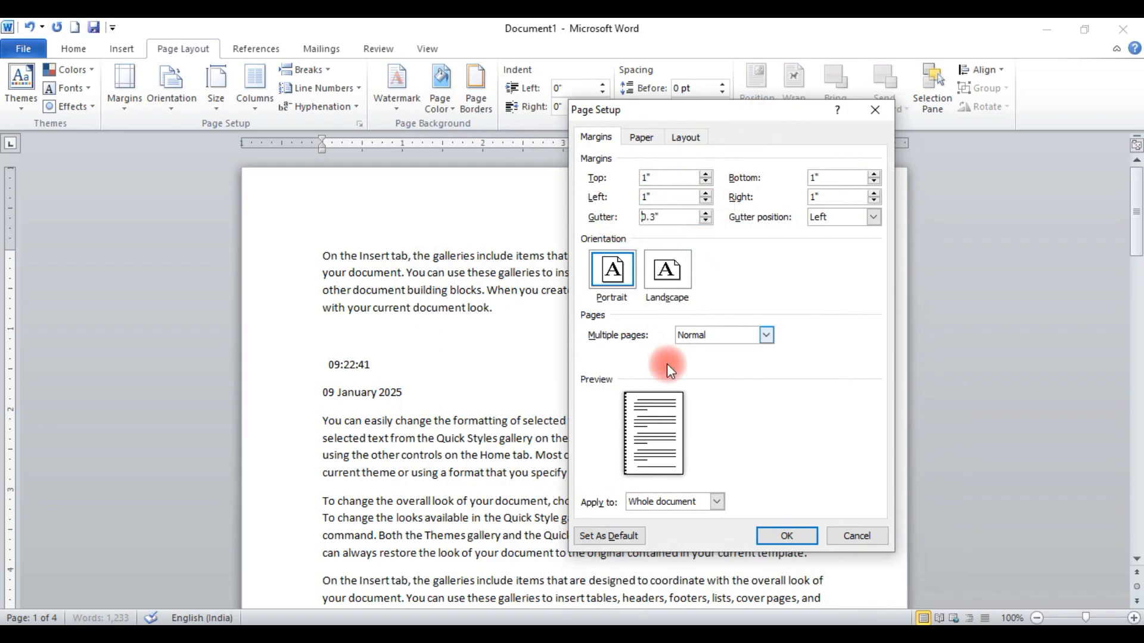
left_click(634, 431)
left_click(705, 213)
left_click(705, 214)
left_click(705, 214)
left_click(706, 214)
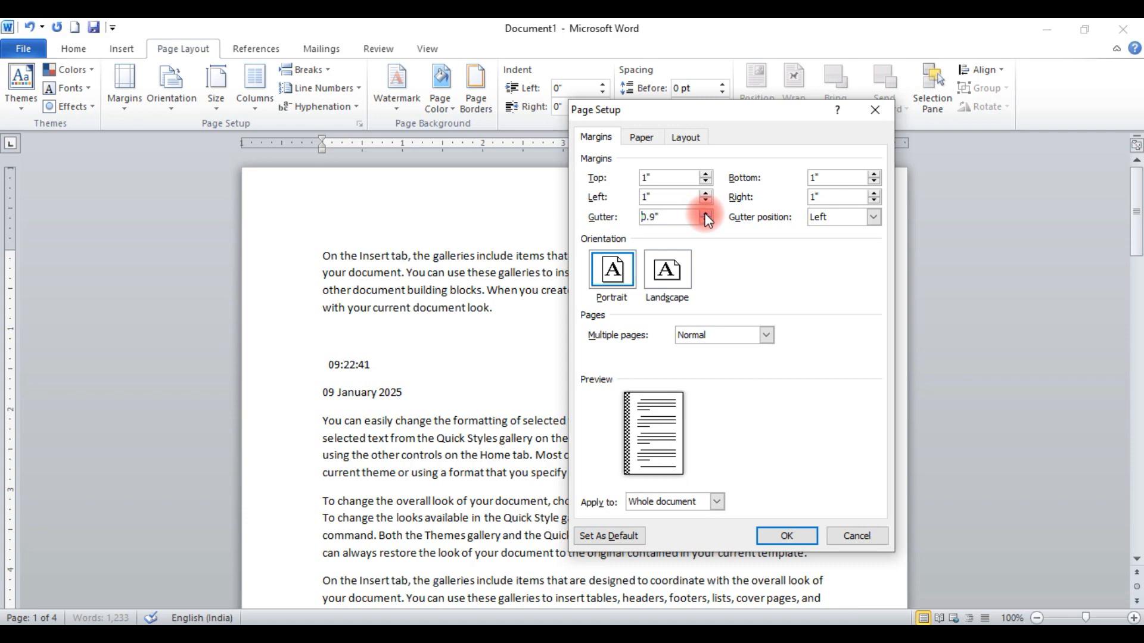
left_click(705, 214)
left_click(706, 214)
left_click(705, 214)
left_click(705, 214)
left_click(706, 214)
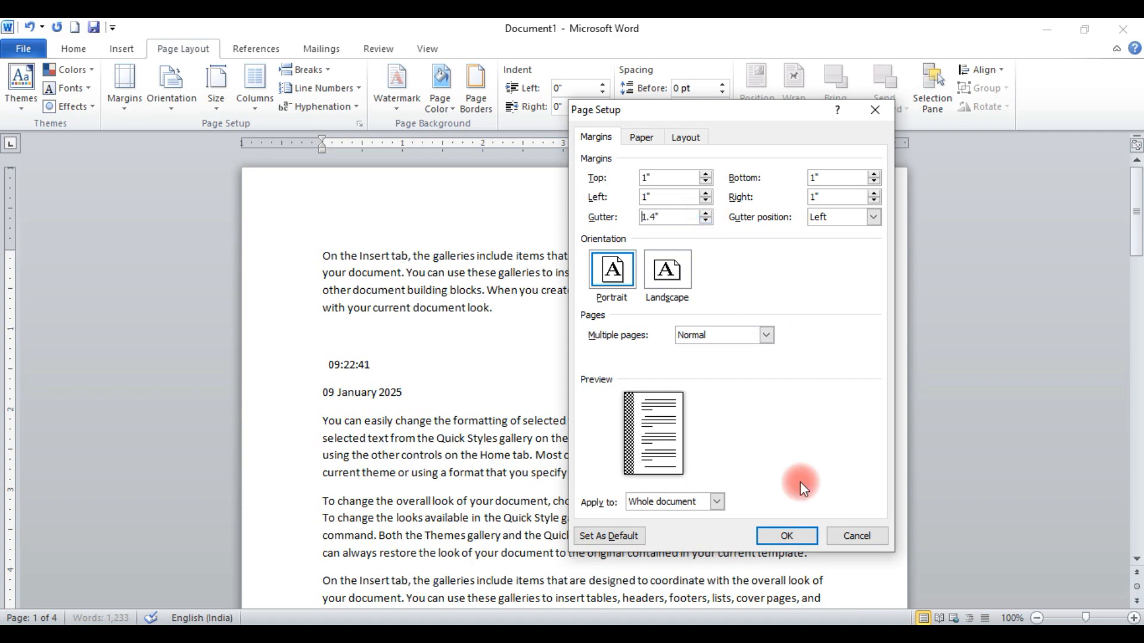
left_click(788, 534)
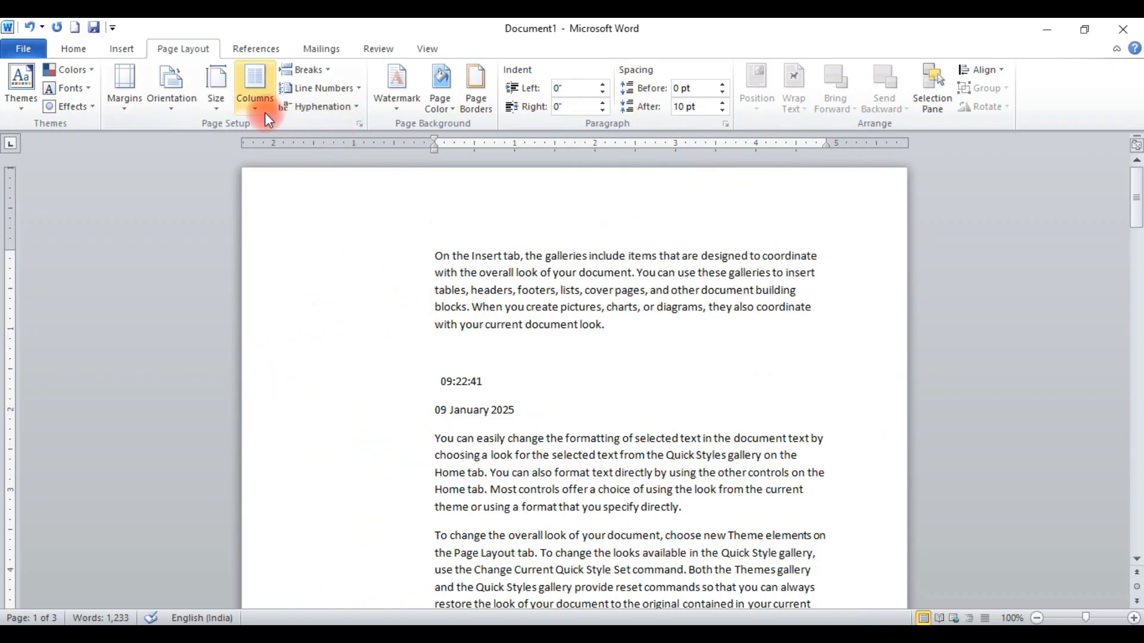
Reset the gutter to 0 in the custom margins for the whole document
left_click(140, 106)
left_click(202, 424)
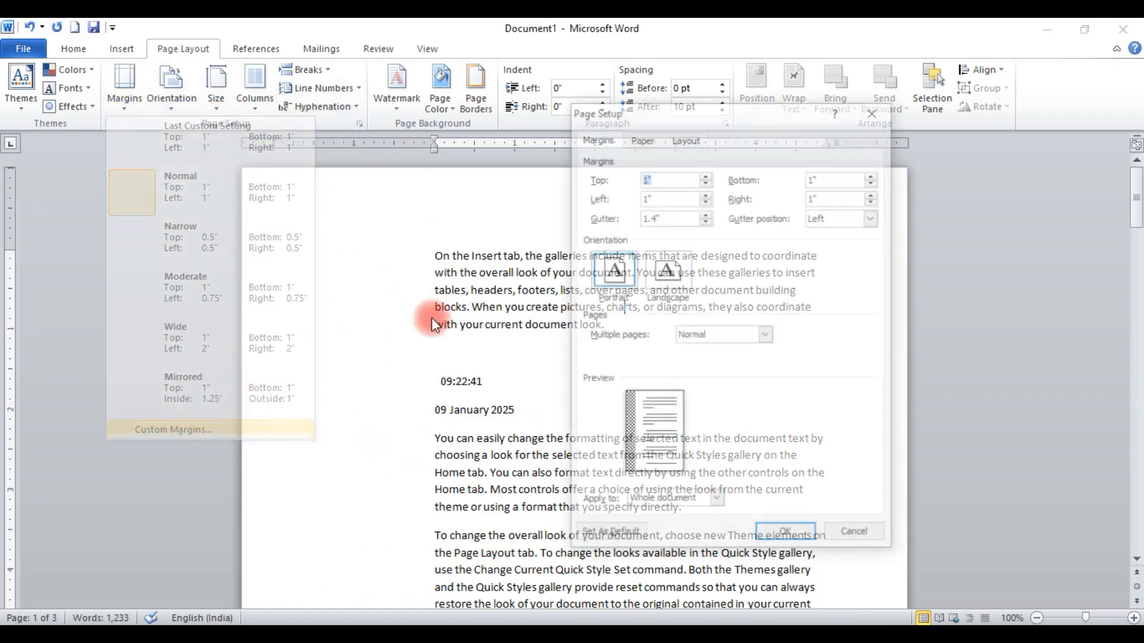
type("0")
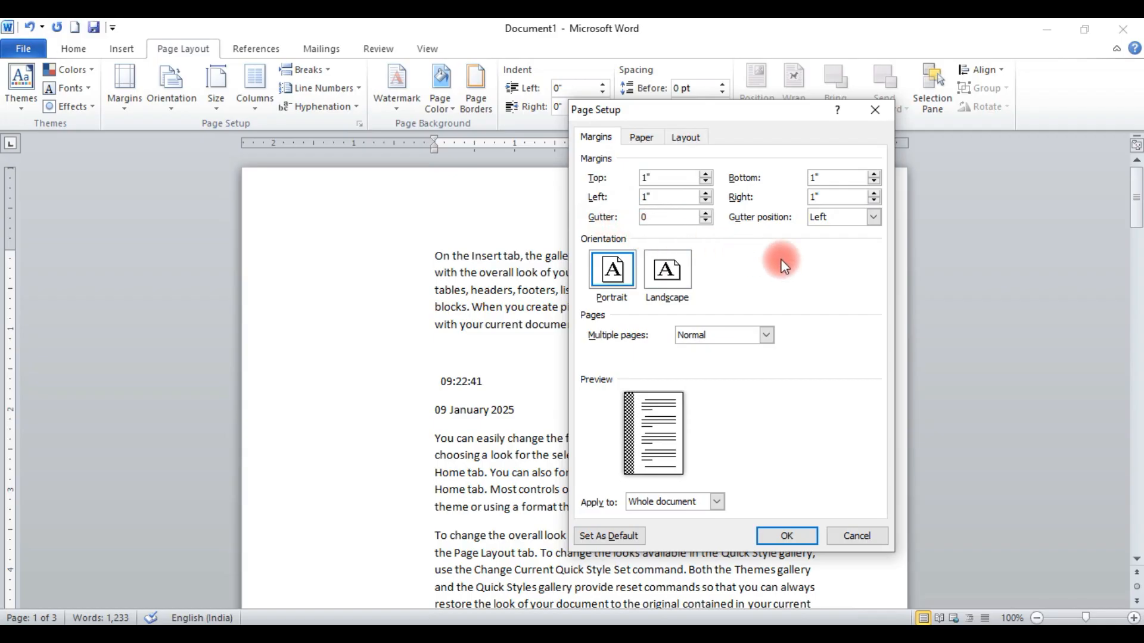
left_click(784, 535)
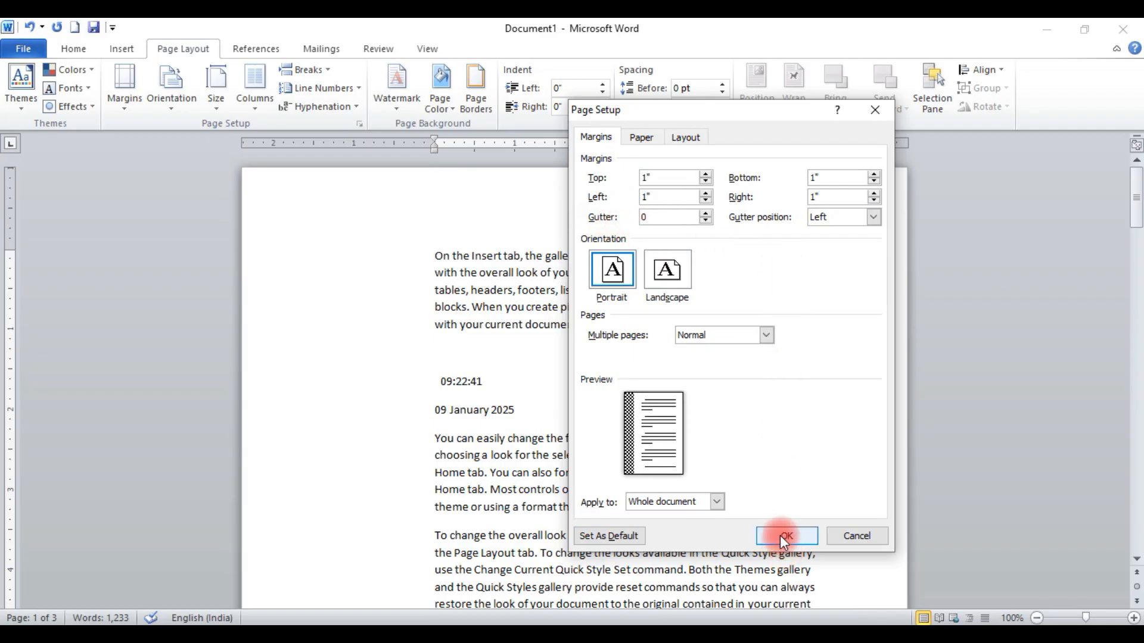
Set the page orientation to Portrait
left_click(179, 109)
left_click(191, 141)
left_click(514, 260)
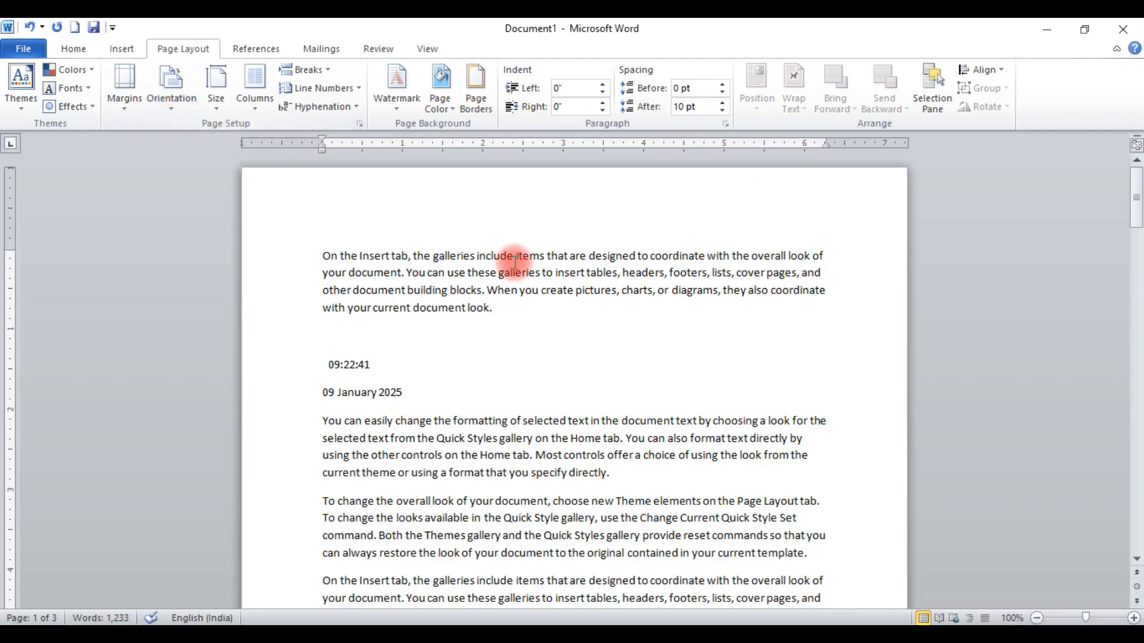
Try the Landscape page orientation and check the document in the print preview
key("Escape")
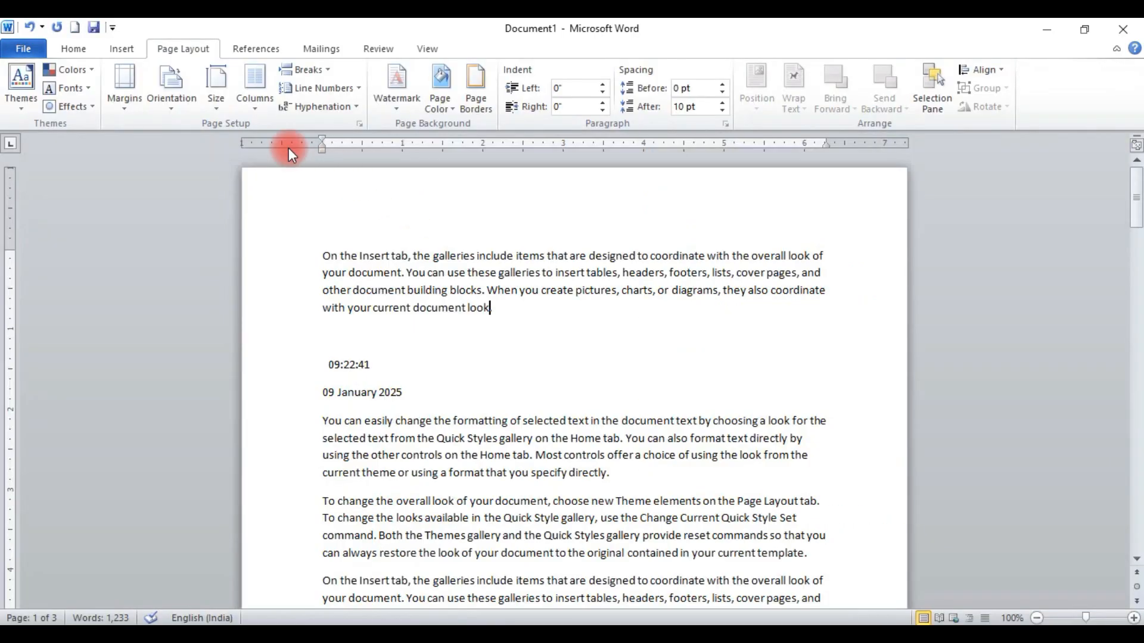
left_click(186, 111)
left_click(208, 169)
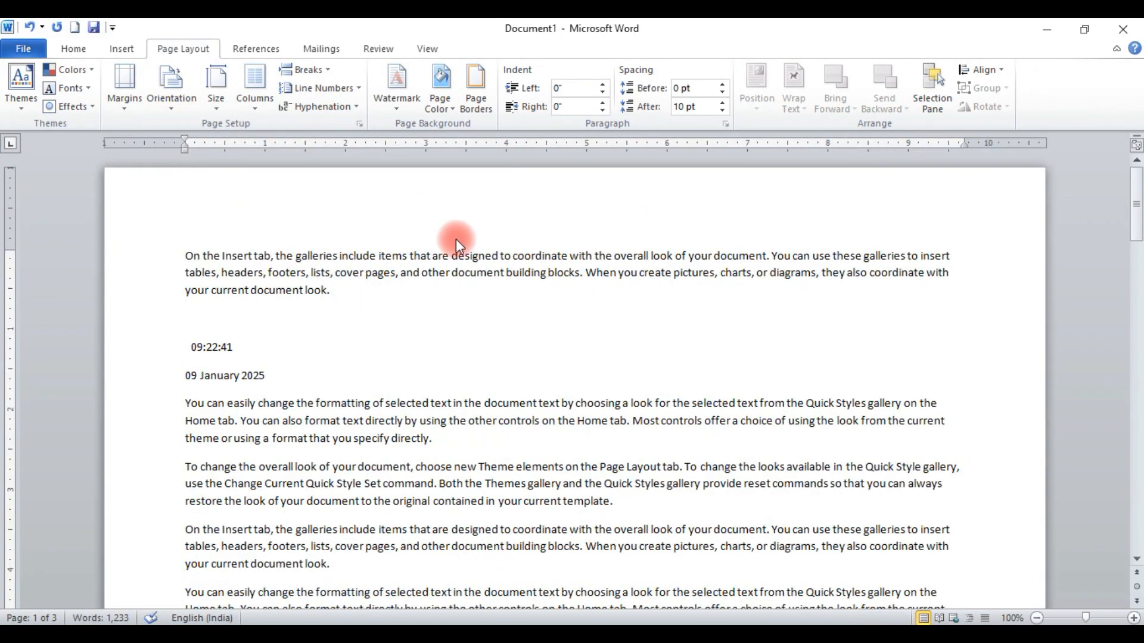
key("ctrl+p")
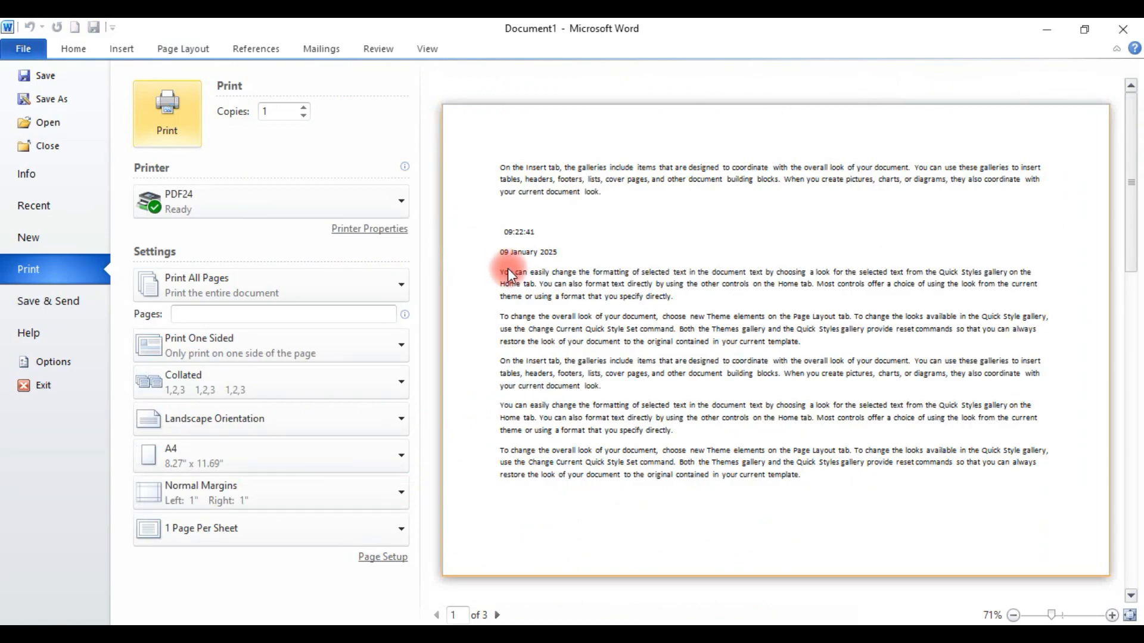
key("Escape")
Set the page orientation back to Portrait and choose A4 as the paper size
left_click(188, 112)
left_click(205, 136)
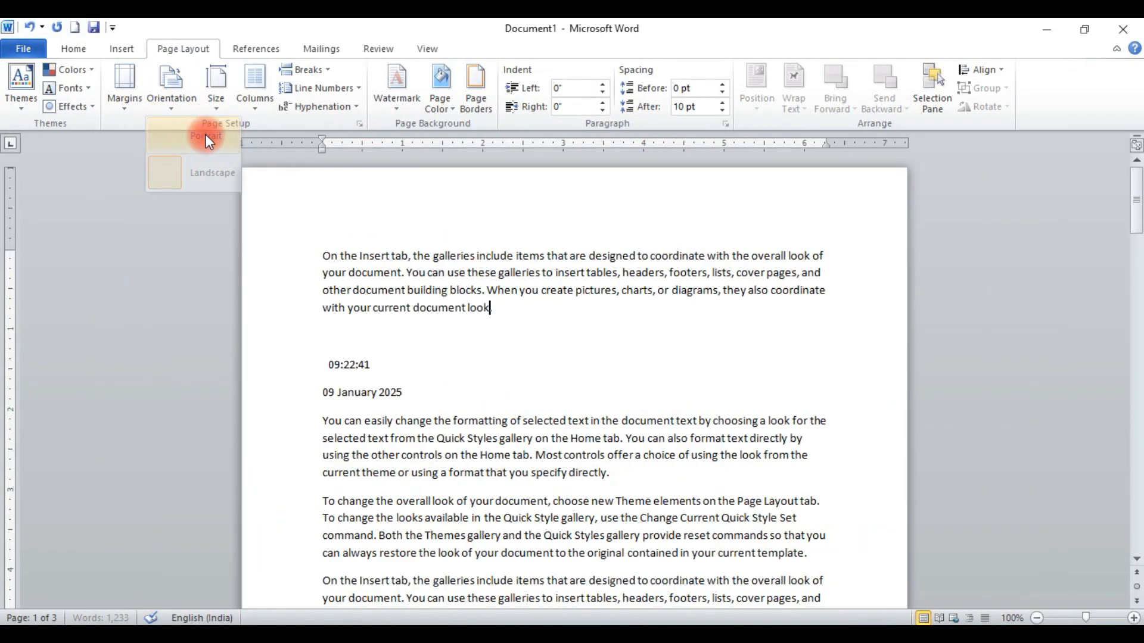
left_click(212, 99)
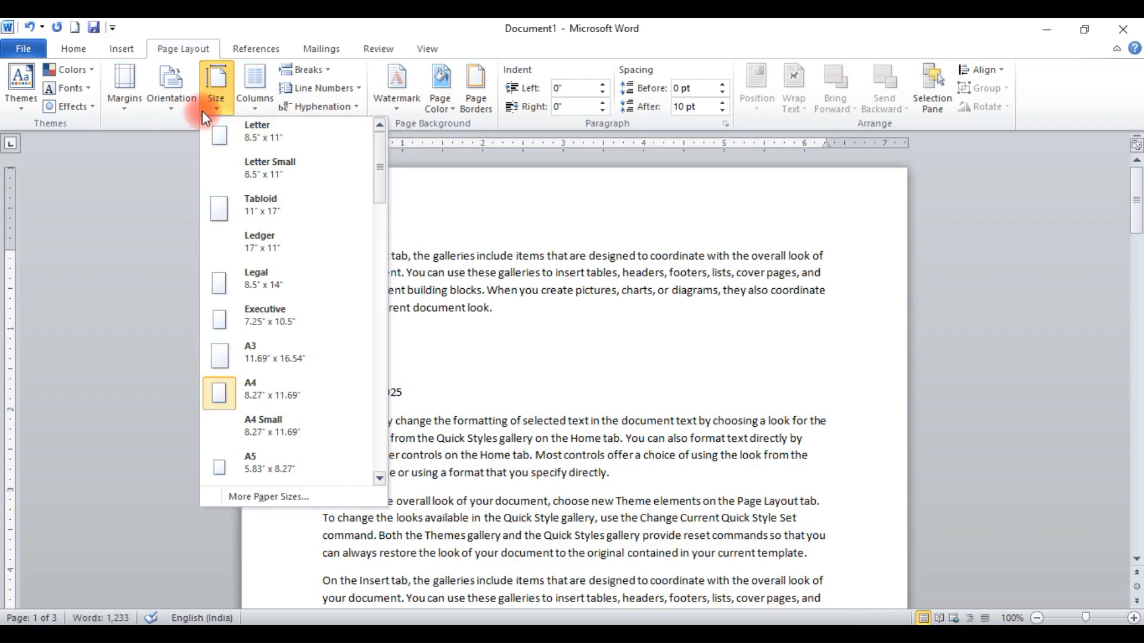
left_click(255, 393)
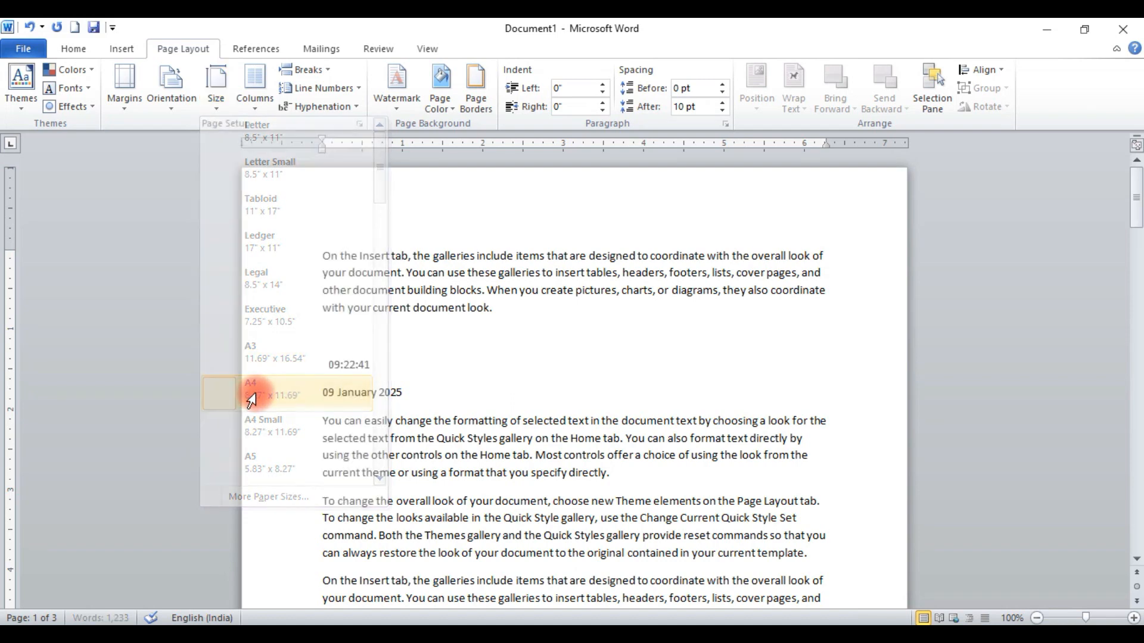
left_click(206, 81)
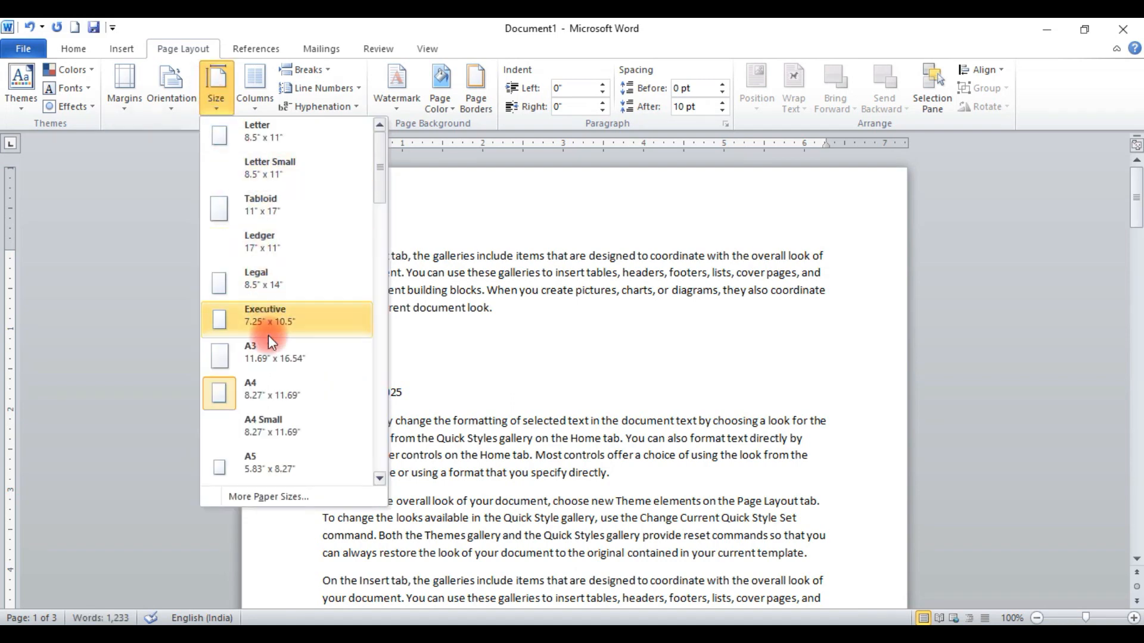
left_click(268, 385)
Try the Legal paper size with a brief print preview and restore the A4 size
left_click(206, 91)
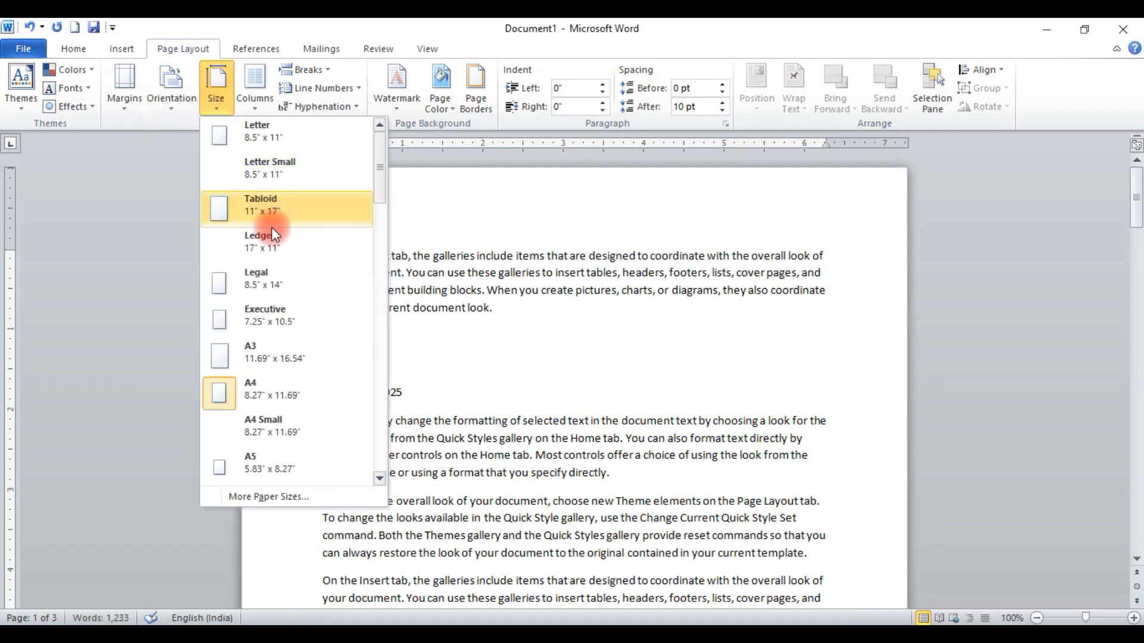
left_click(277, 286)
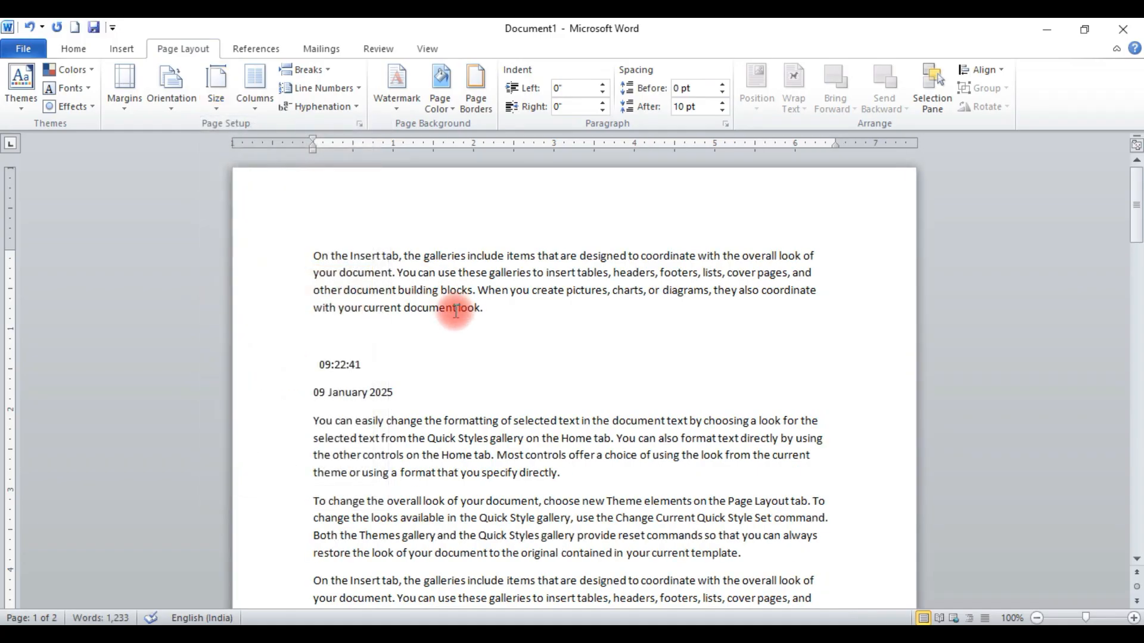
key("ctrl+p")
key("Escape")
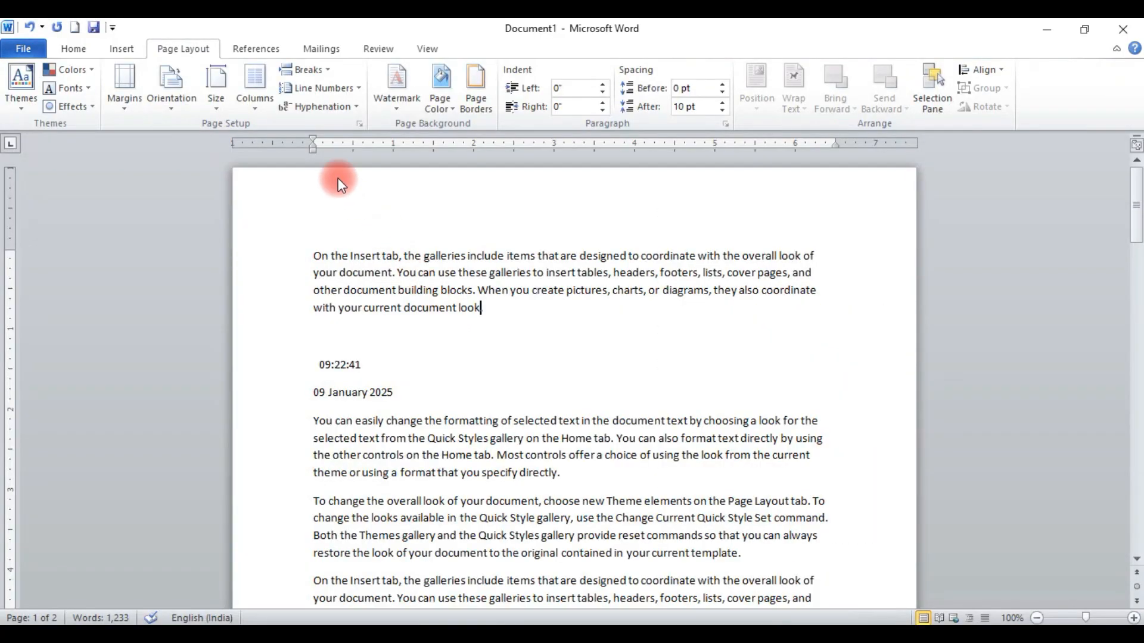
left_click(220, 98)
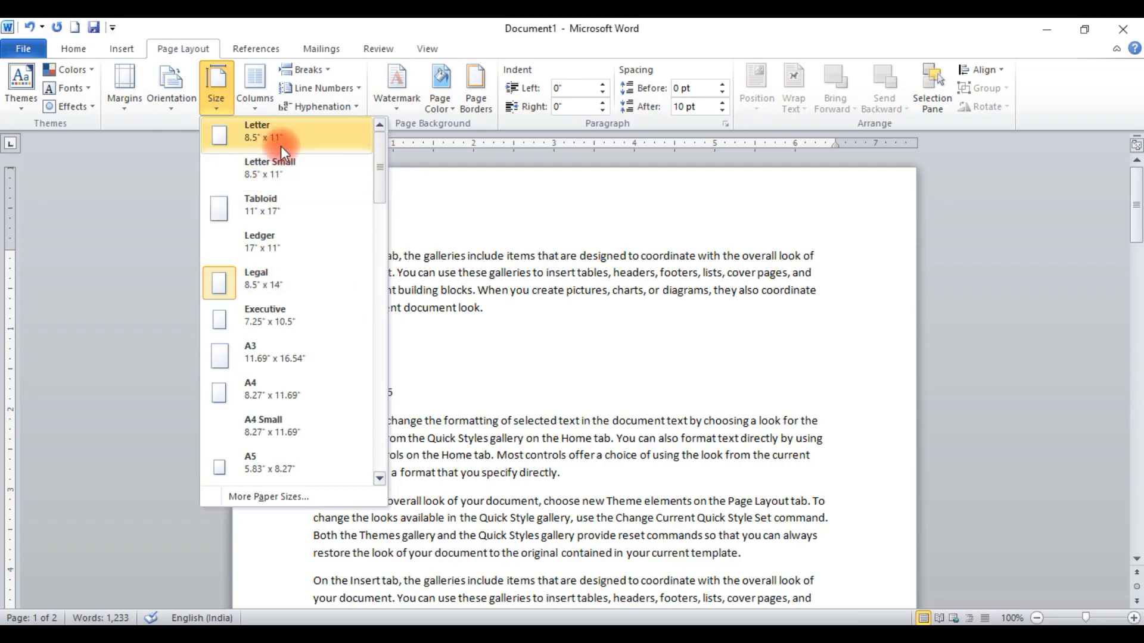
left_click(272, 392)
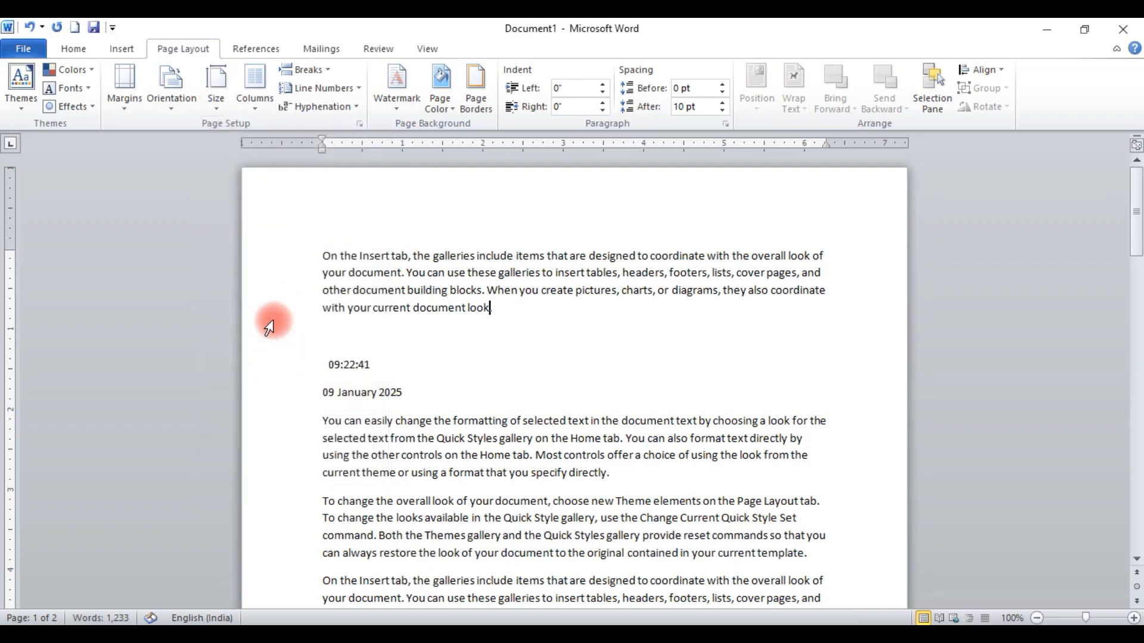
Try the A5 paper size and check the document in the print preview
left_click(216, 89)
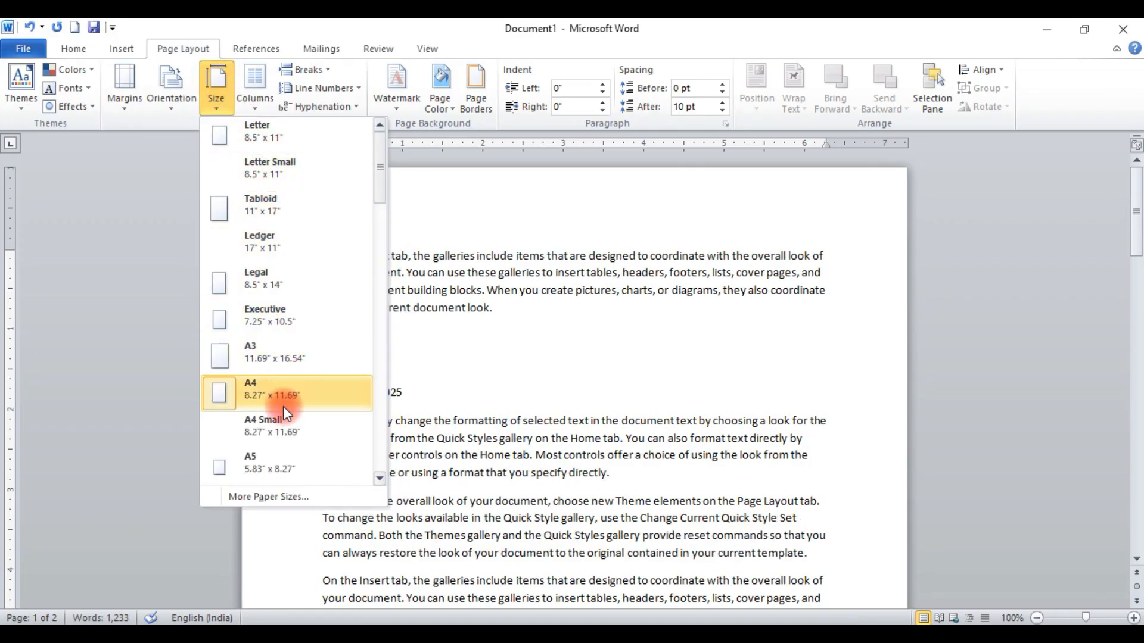
left_click(281, 462)
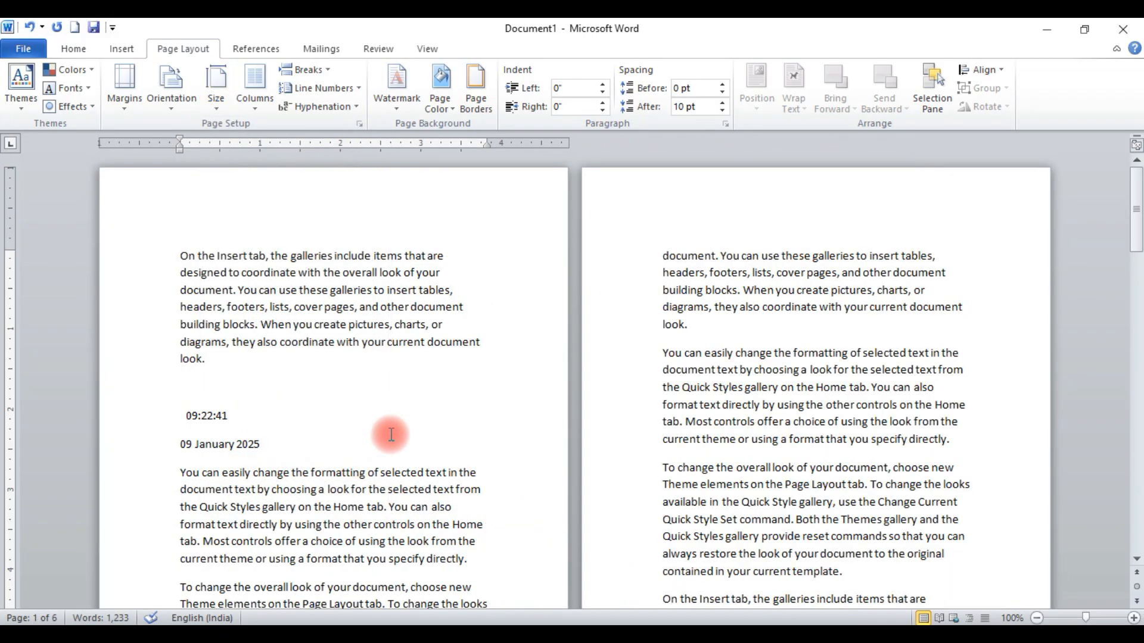
key("ctrl+p")
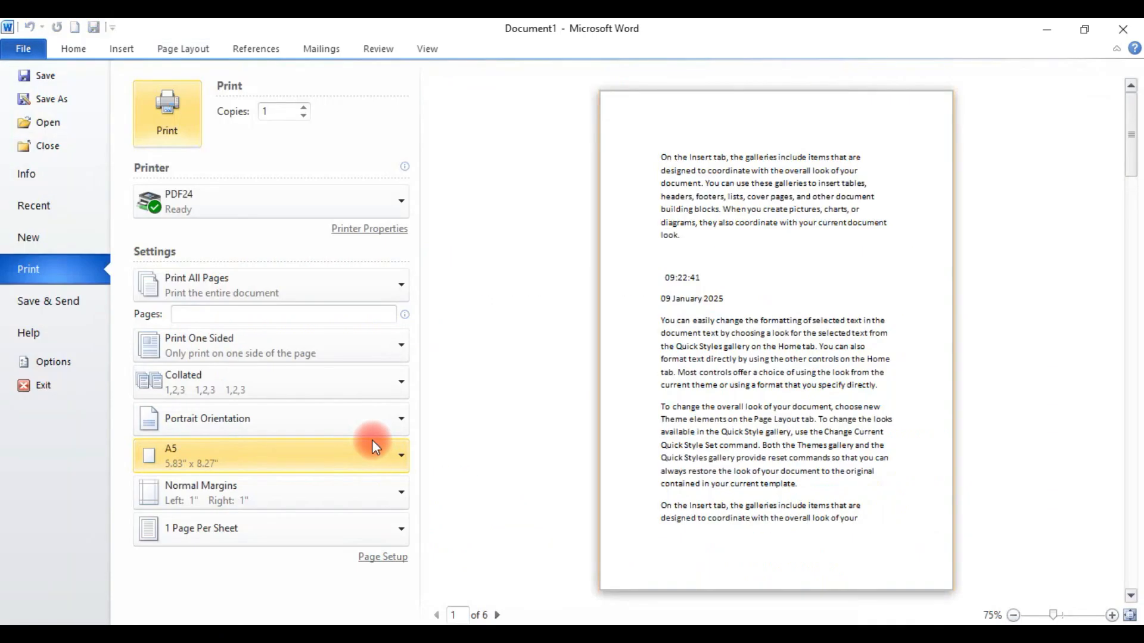
key("Escape")
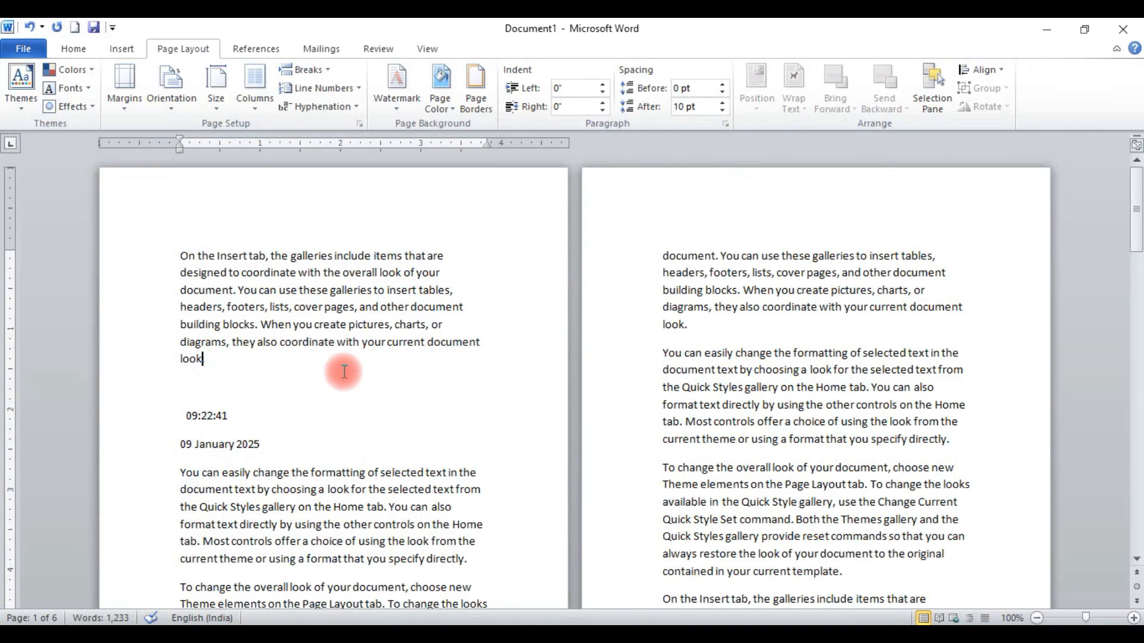
Look through the available paper sizes and set the document back to A4
left_click(215, 86)
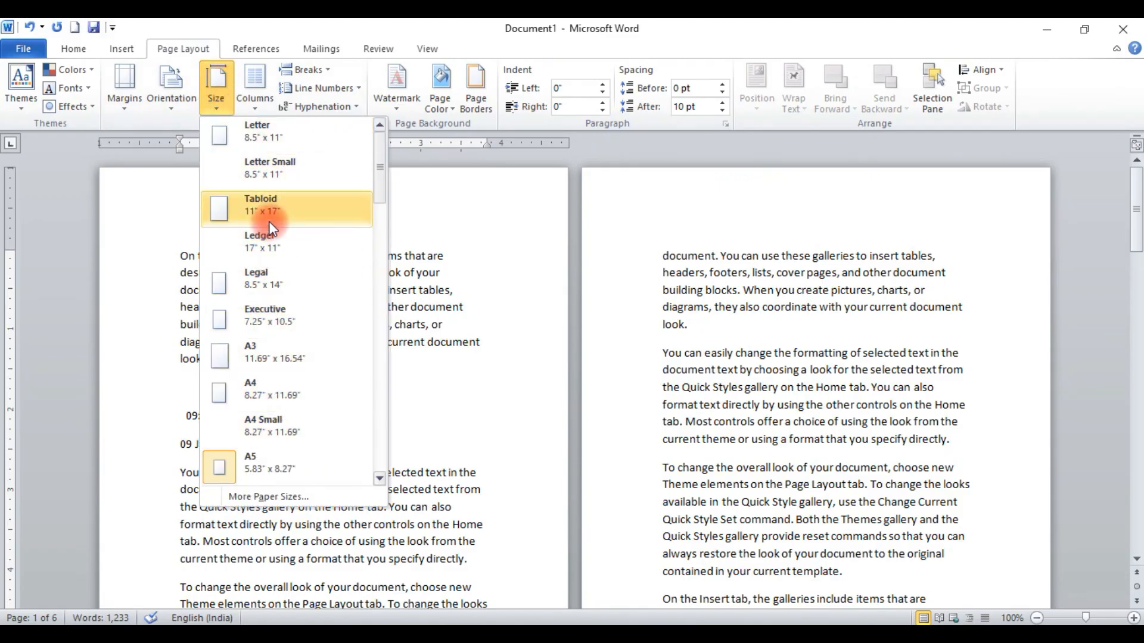
scroll(297, 298, "down", 5)
scroll(297, 301, "down", 8)
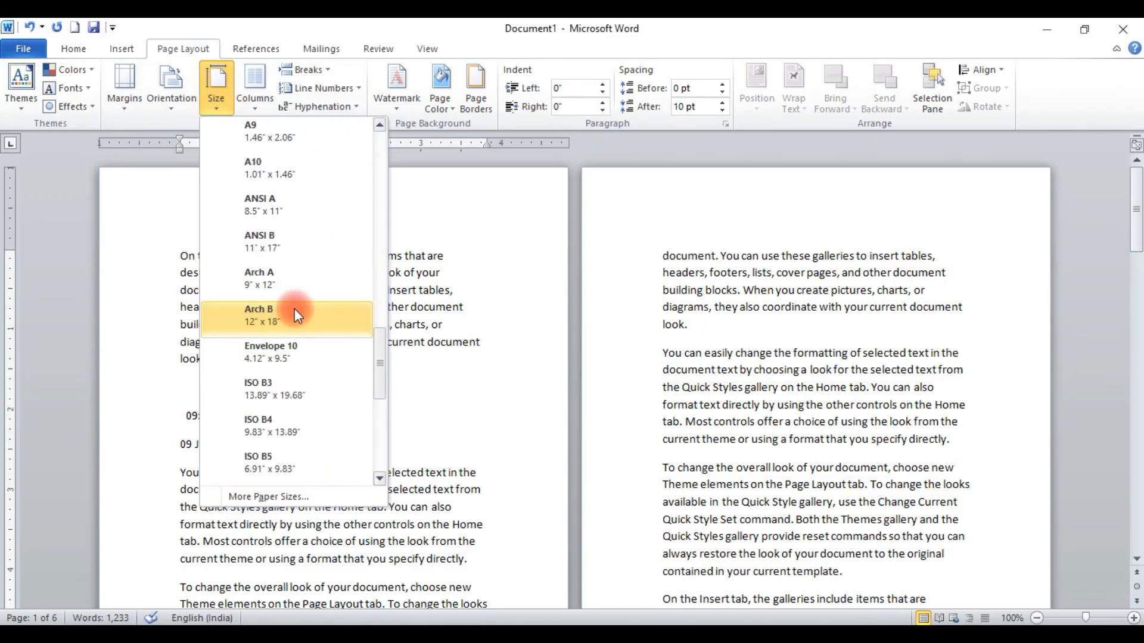
scroll(298, 319, "up", 8)
scroll(298, 319, "up", 10)
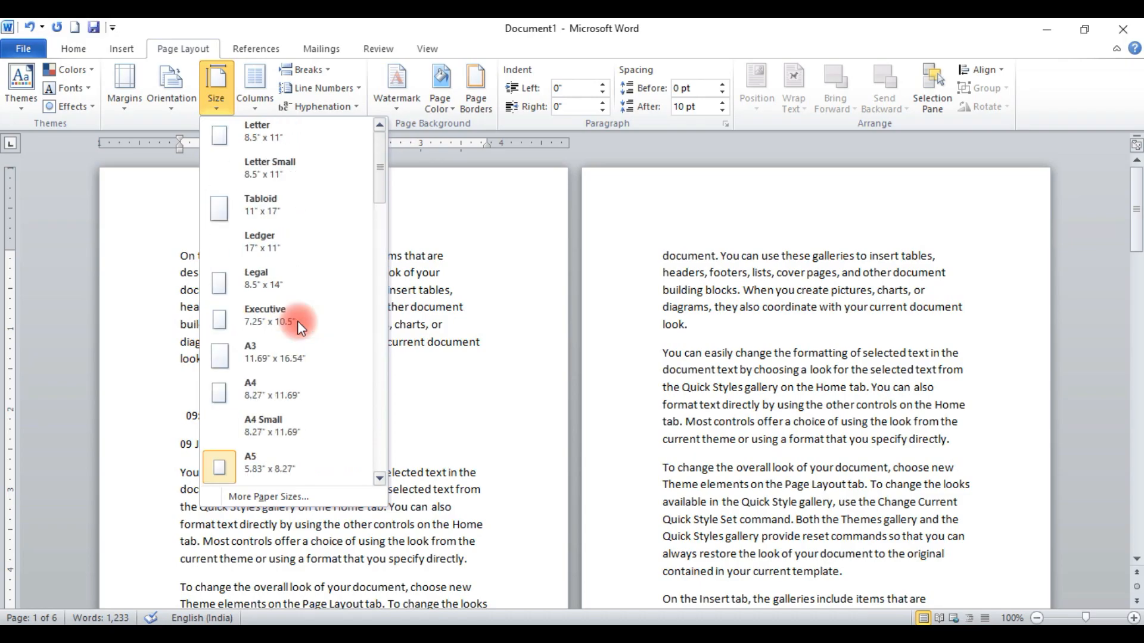
left_click(257, 385)
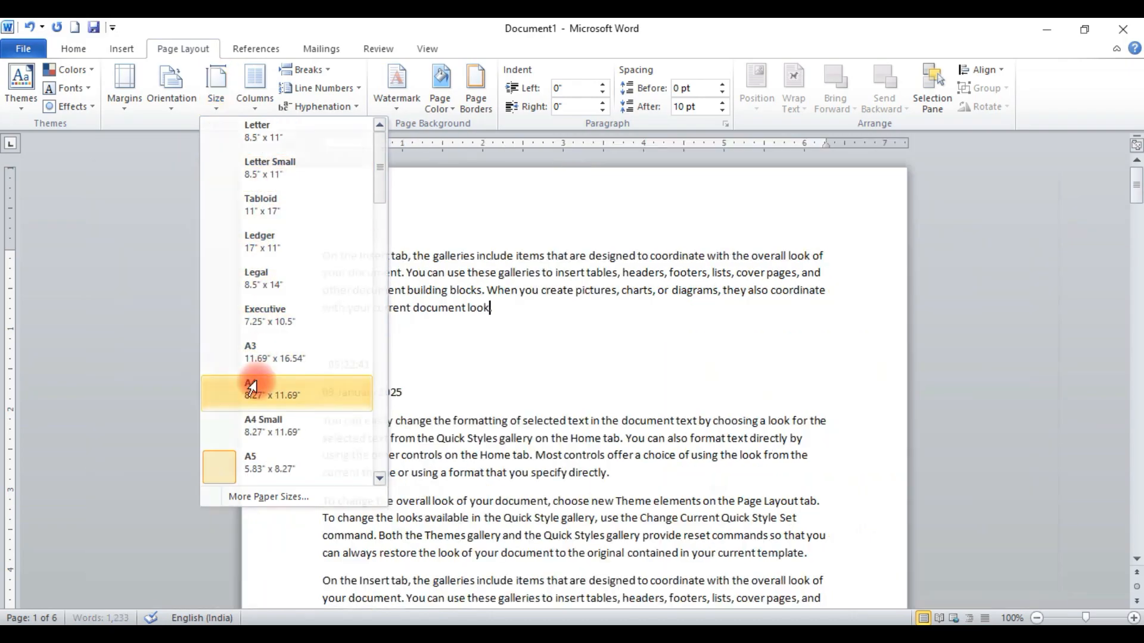
Try laying out the document text in two columns and in three columns
left_click(249, 107)
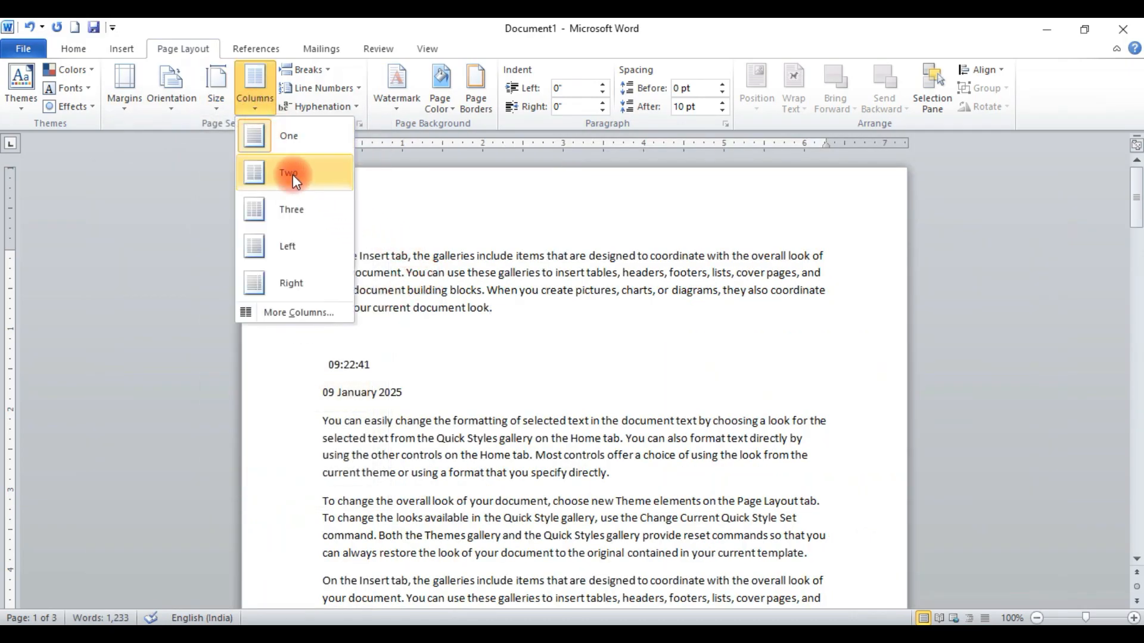
left_click(292, 173)
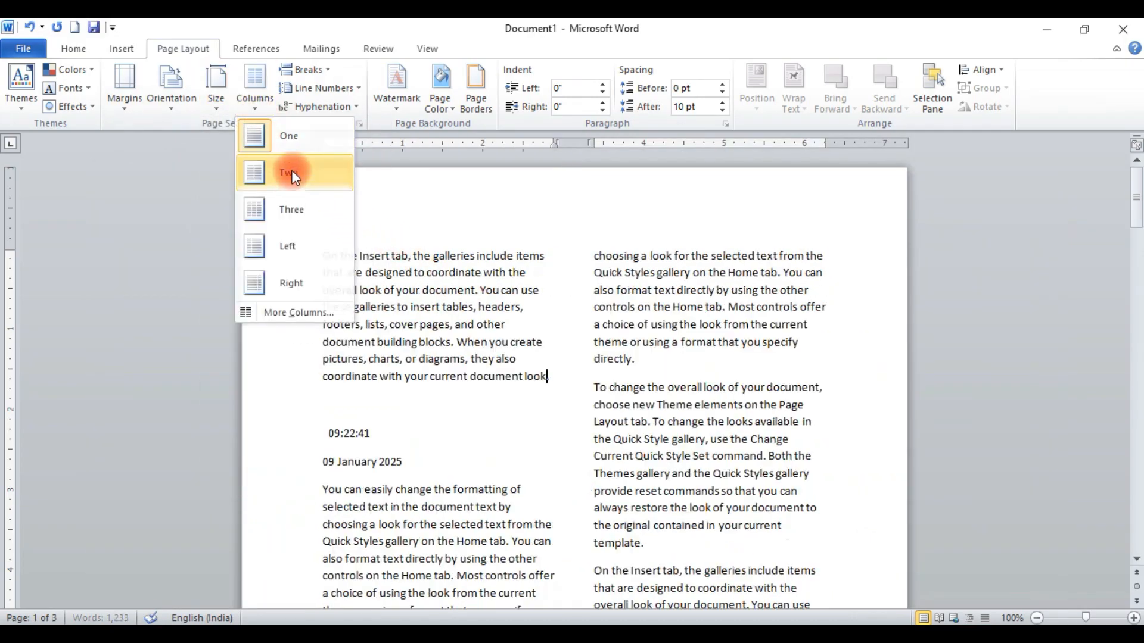
left_click(257, 106)
left_click(292, 222)
Try the Left and Right column presets and return the text to one column
left_click(249, 93)
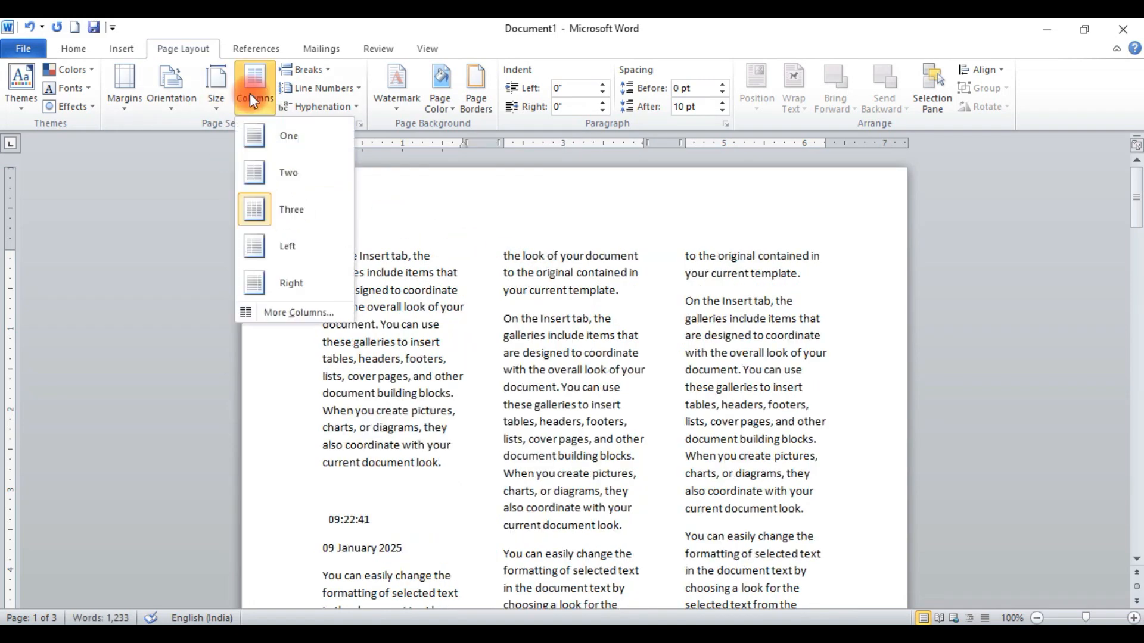
left_click(291, 242)
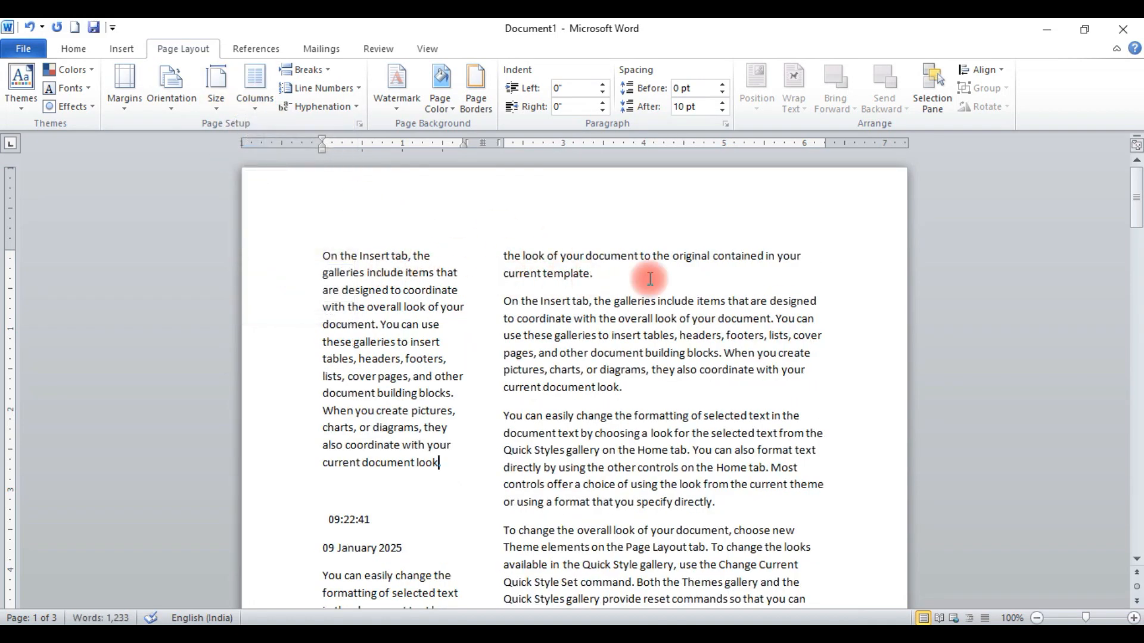
left_click(255, 101)
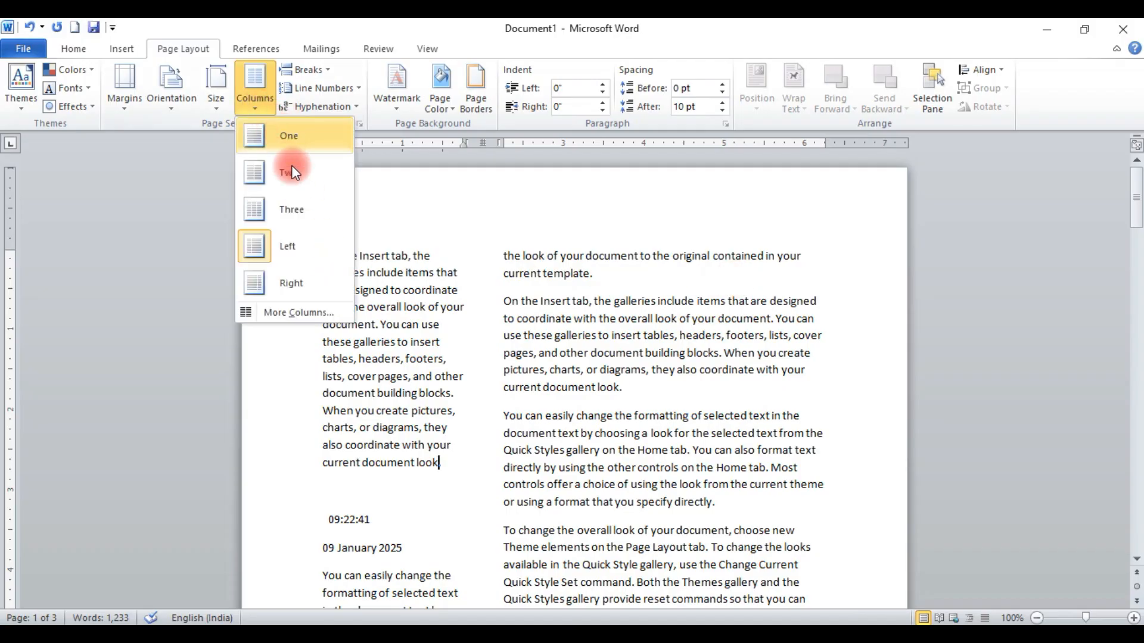
left_click(293, 285)
left_click(251, 99)
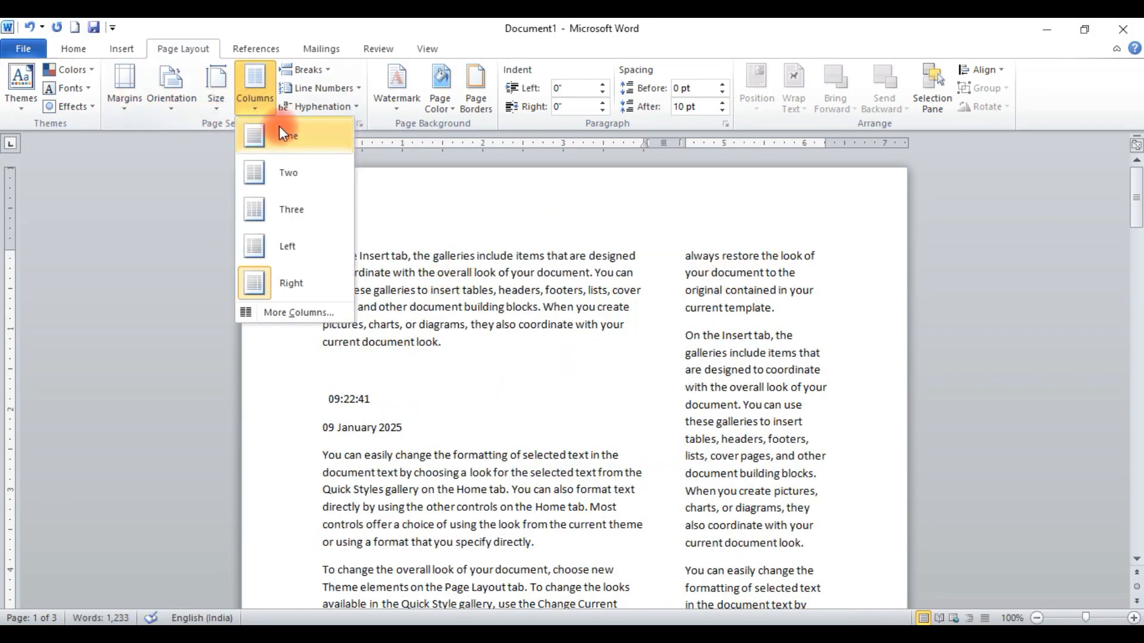
left_click(281, 135)
Try a custom layout of 5 columns for the whole document and return to one column
left_click(253, 98)
left_click(298, 316)
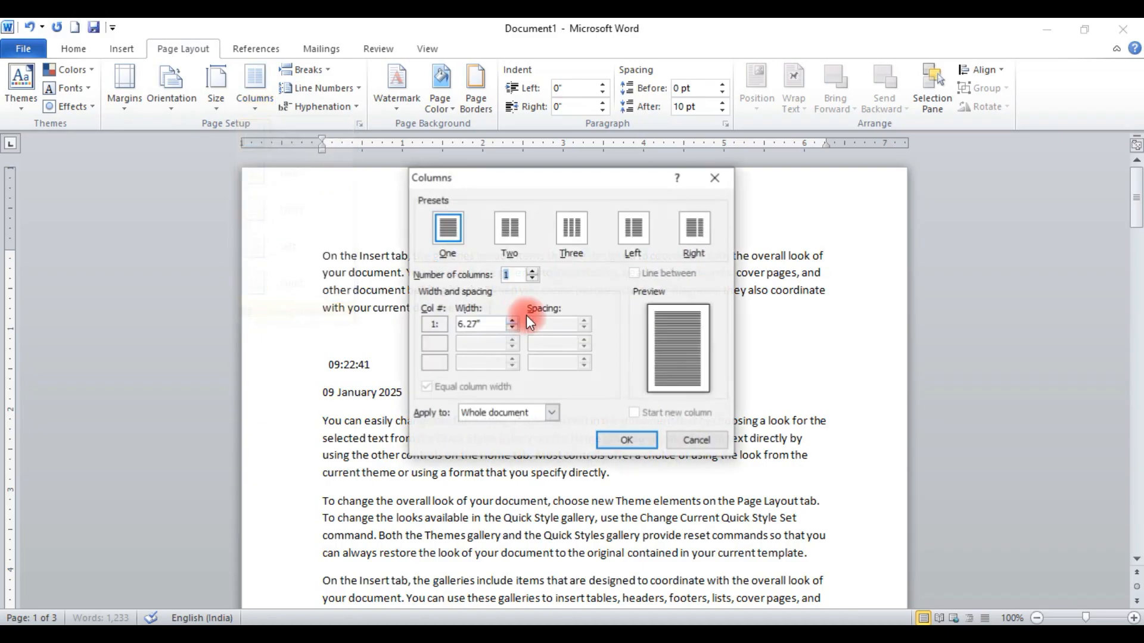
type("5")
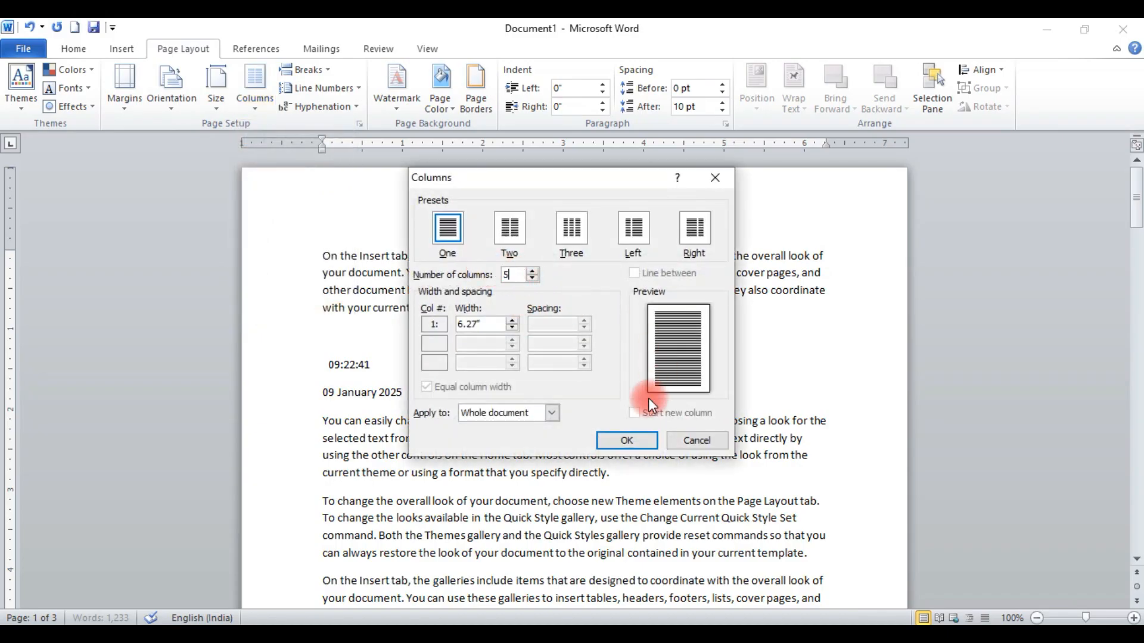
left_click(627, 441)
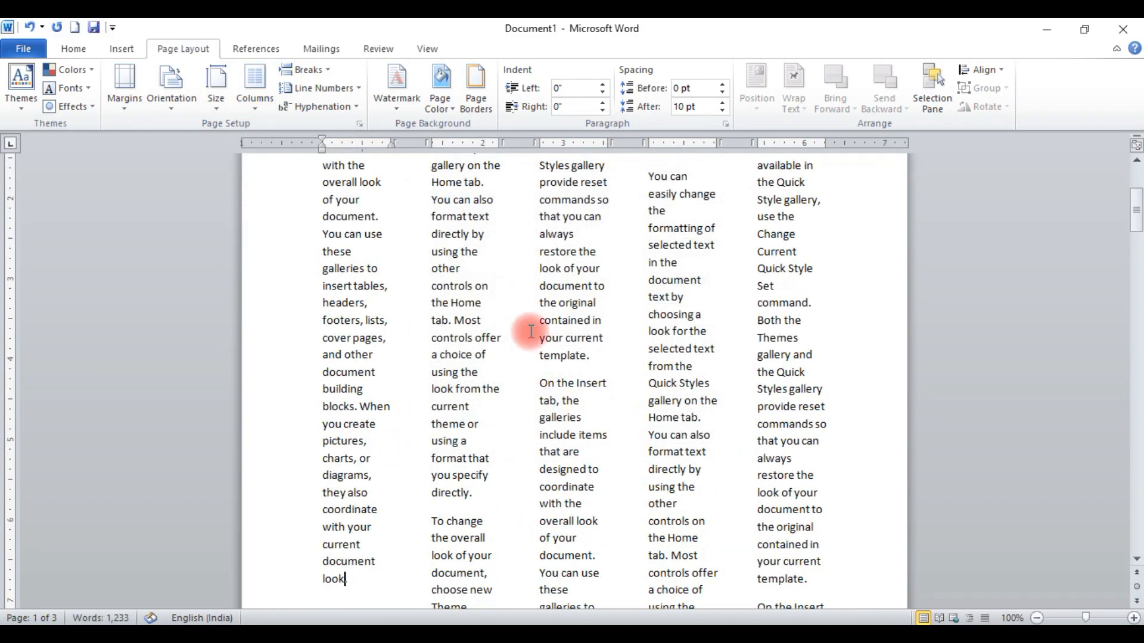
left_click(267, 101)
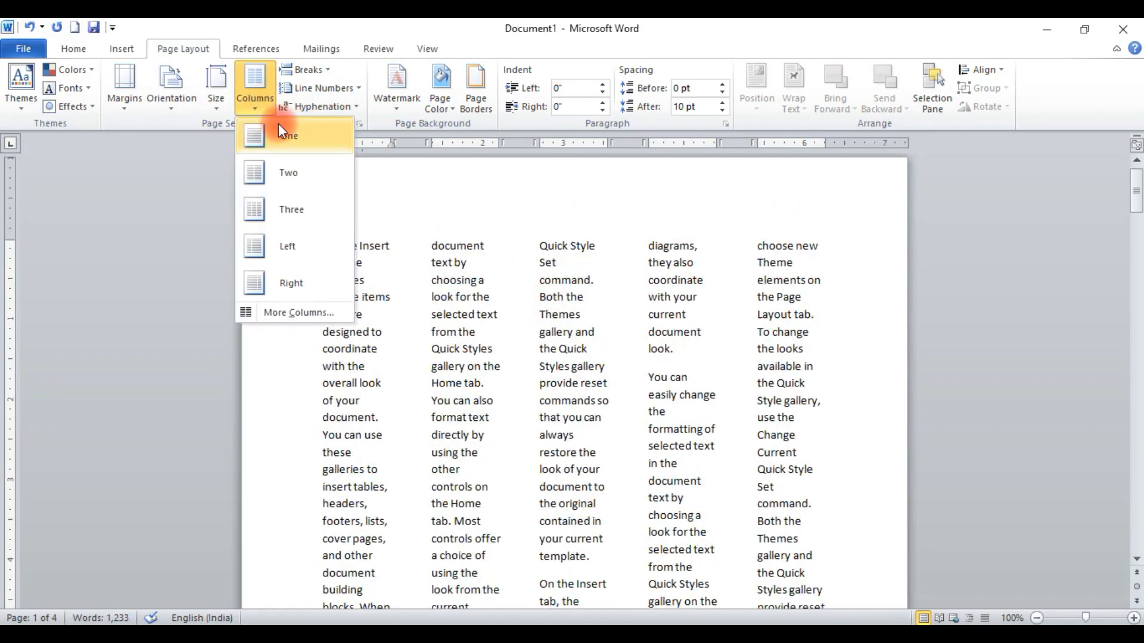
left_click(306, 143)
Delete the breaks before the time and date lines to join both onto the end of the first paragraph
left_click(322, 356)
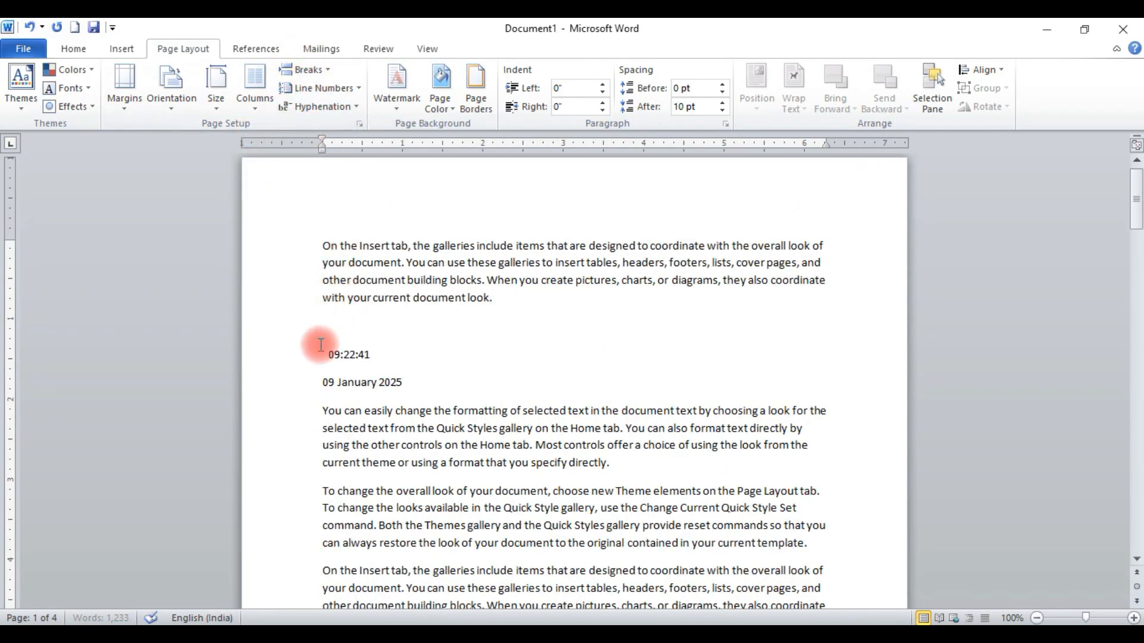
key("BackSpace")
key("BackSpace")
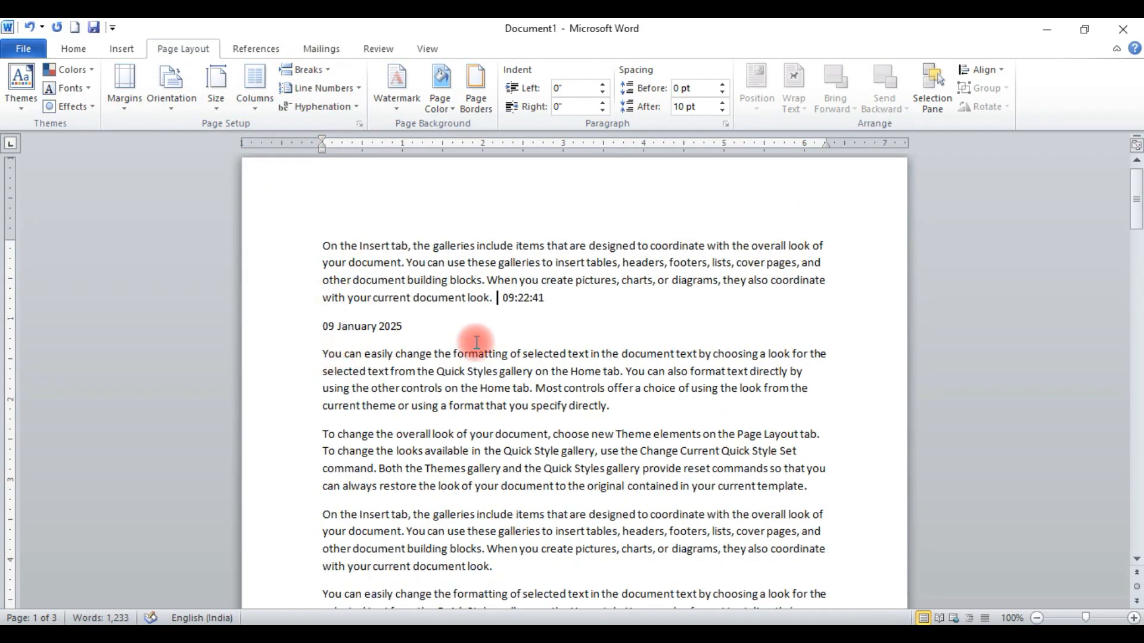
left_click(314, 327)
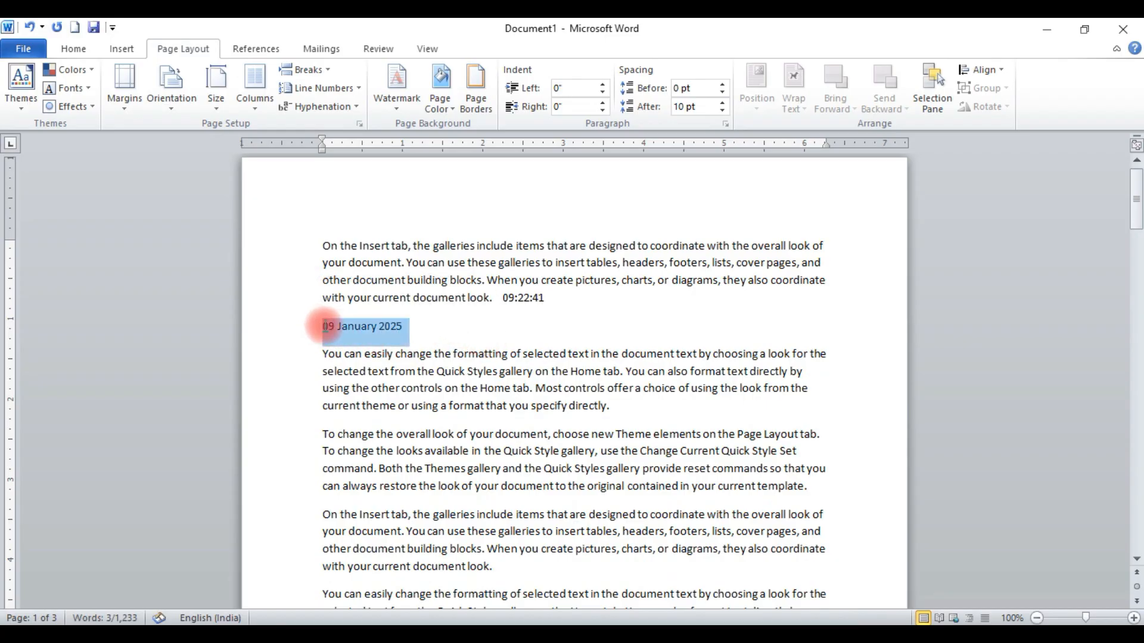
left_click(323, 327)
key("BackSpace")
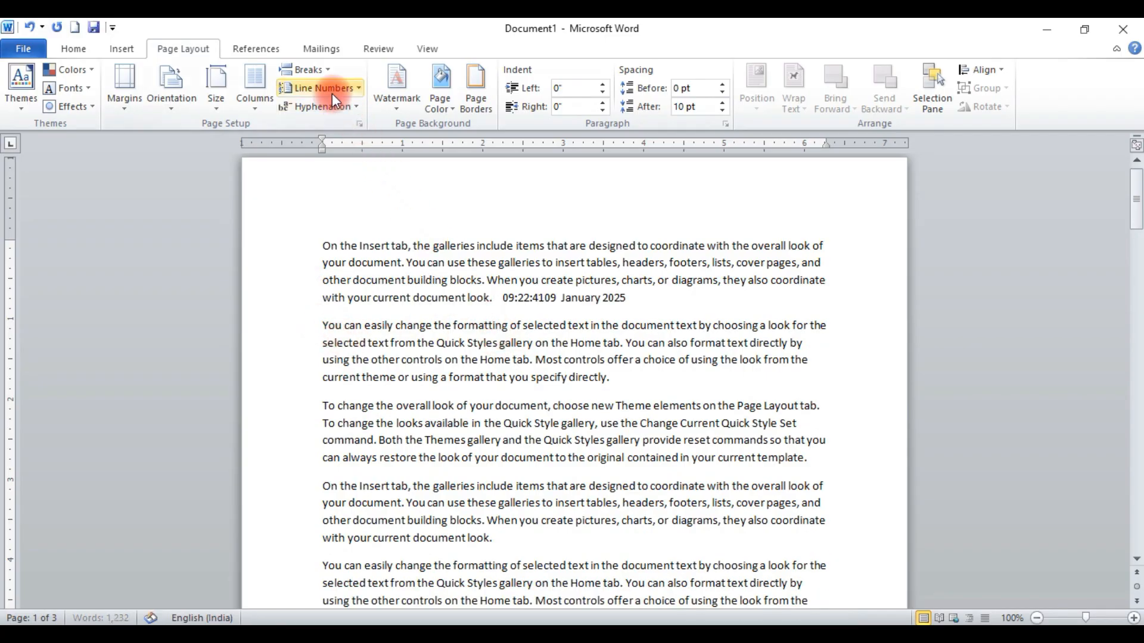
Turn on line numbering for the document text and check the numbered lines
left_click(331, 93)
left_click(341, 127)
scroll(405, 384, "down", 2)
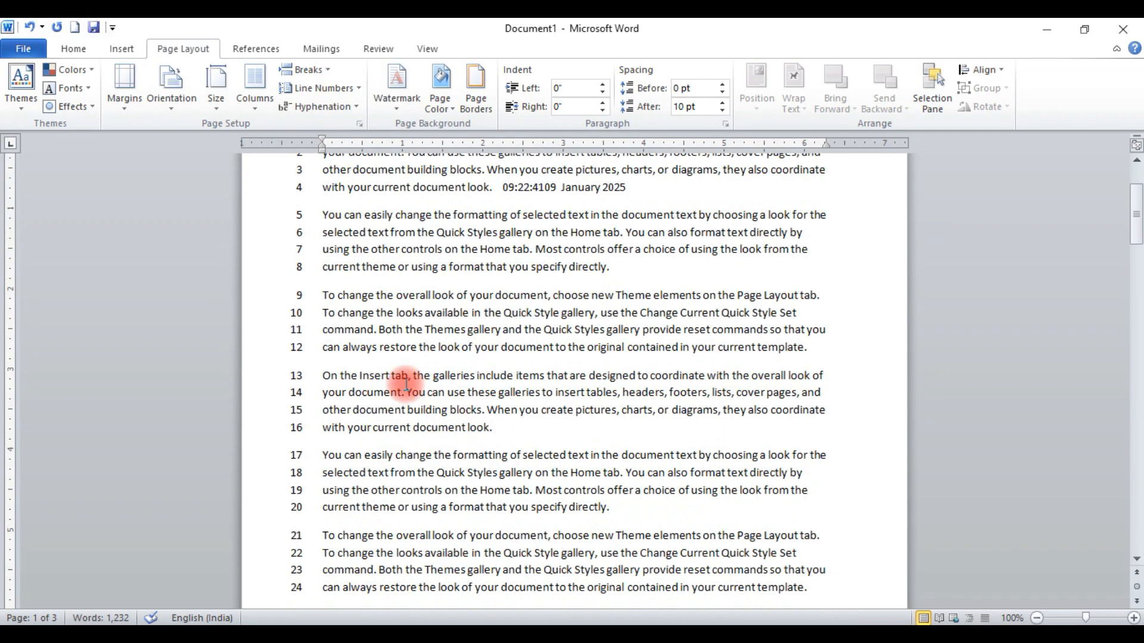
Restart the line numbering on each page and check the numbers across the break between the first two pages
scroll(406, 384, "down", 11)
scroll(411, 392, "up", 3)
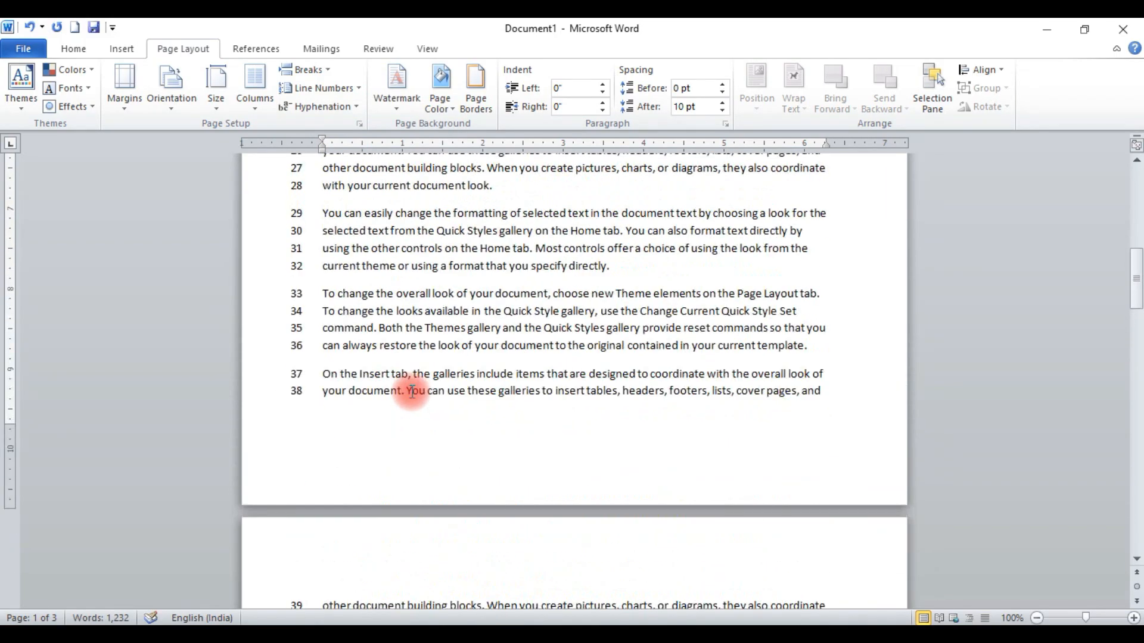
scroll(412, 392, "up", 10)
left_click(333, 90)
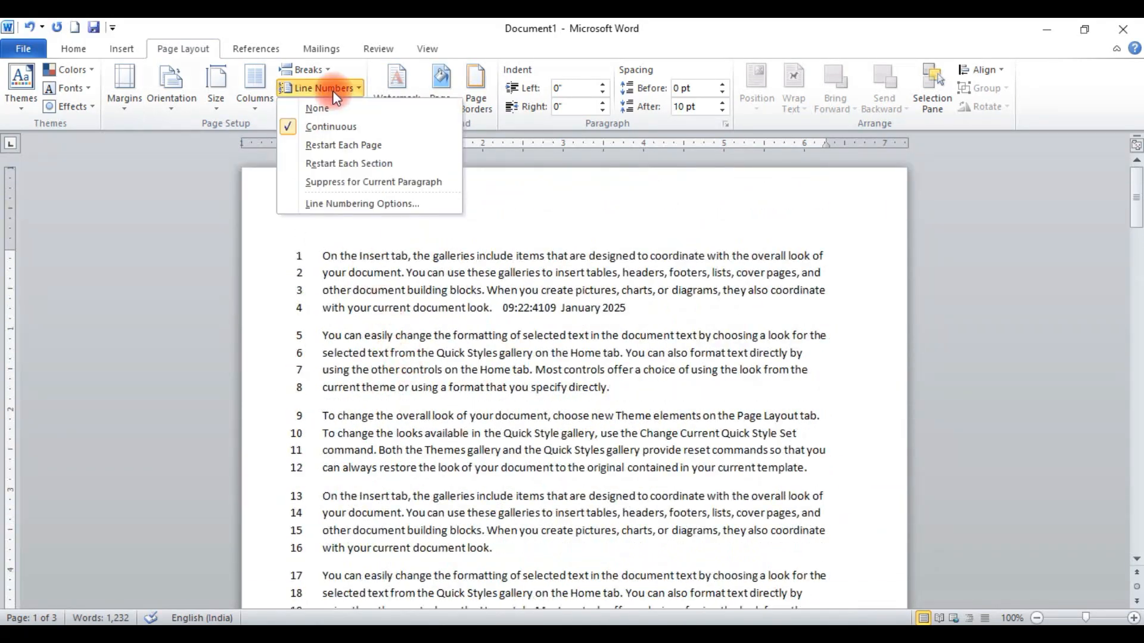
left_click(342, 147)
scroll(438, 358, "down", 4)
scroll(439, 384, "down", 8)
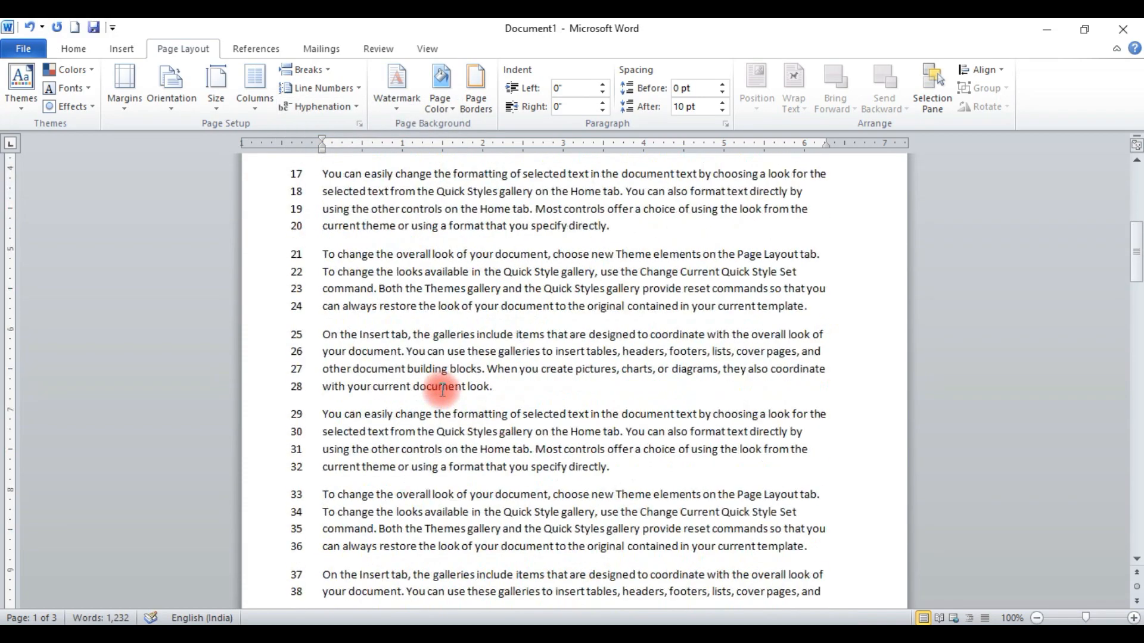
scroll(439, 391, "up", 6)
scroll(439, 391, "up", 3)
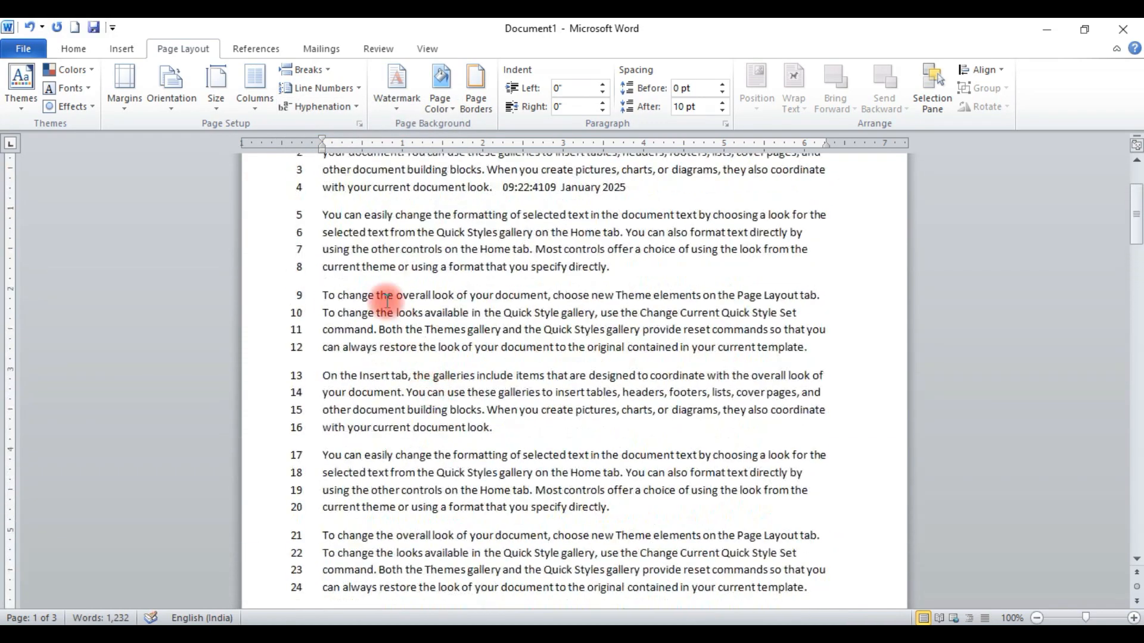
scroll(417, 334, "down", 7)
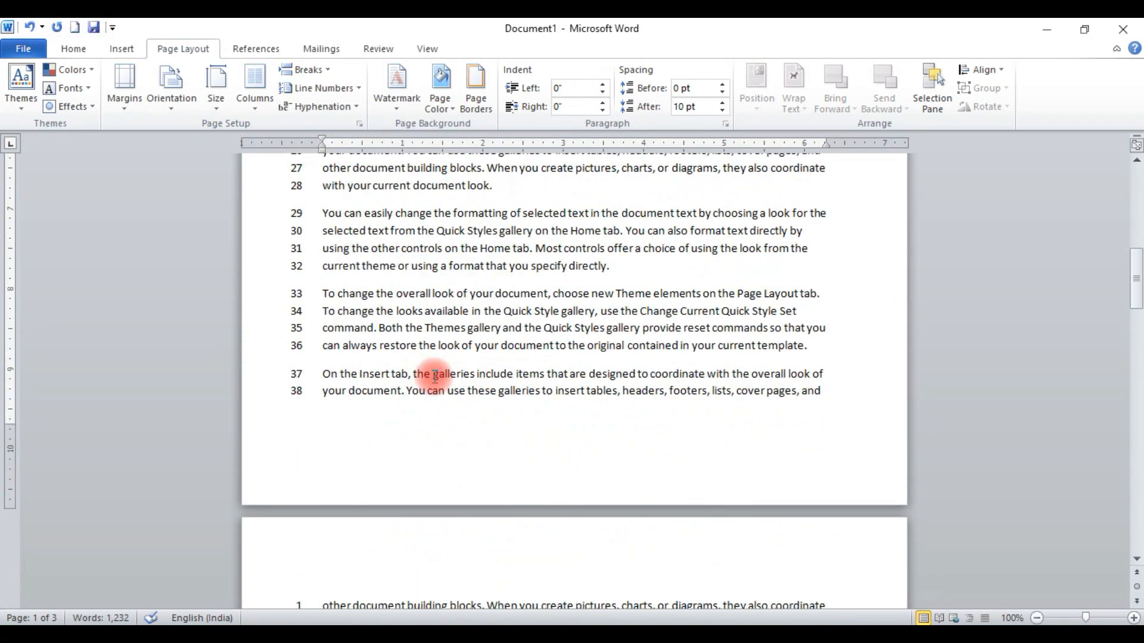
scroll(435, 375, "down", 3)
scroll(430, 375, "up", 8)
Switch the line numbering to restart at each section and check the numbers across the page break
left_click(335, 89)
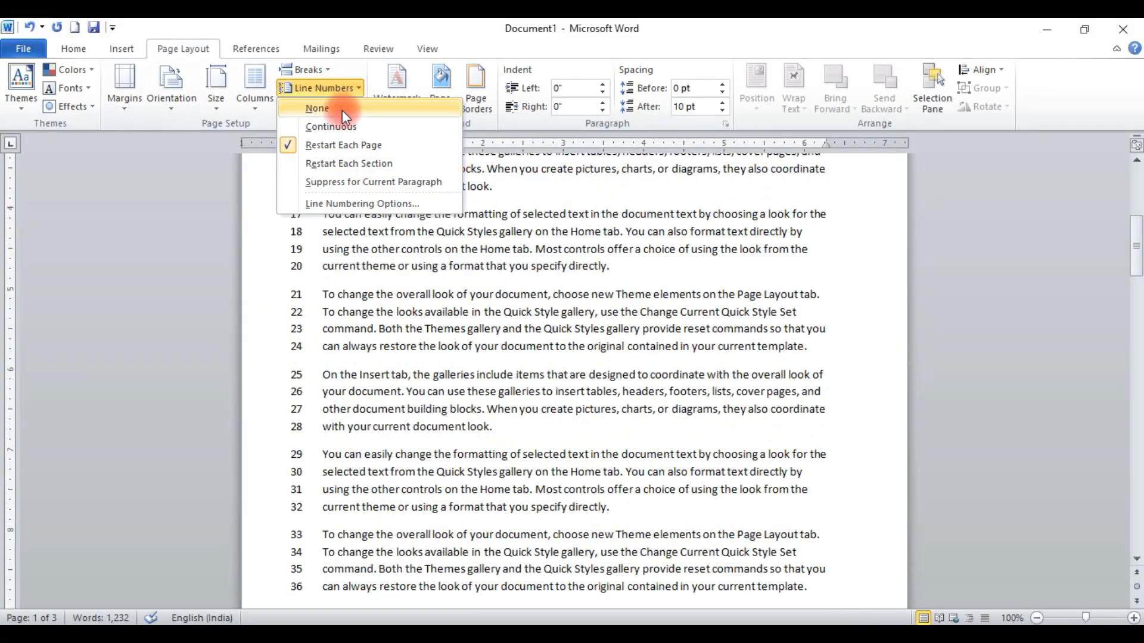
left_click(346, 163)
scroll(409, 309, "down", 5)
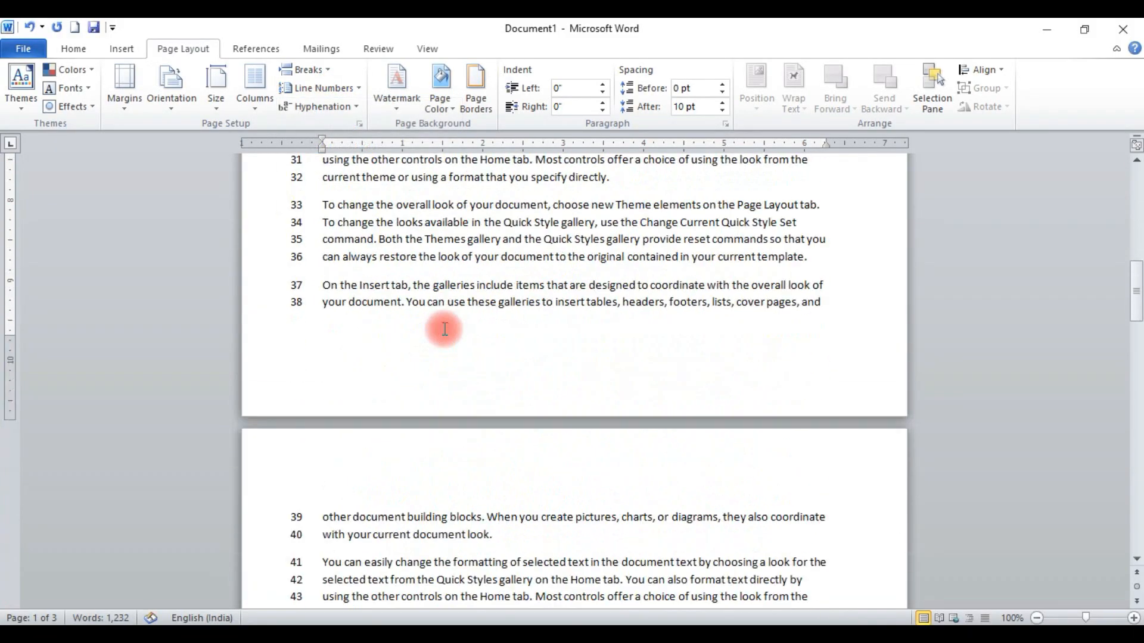
scroll(445, 333, "down", 3)
scroll(442, 335, "up", 13)
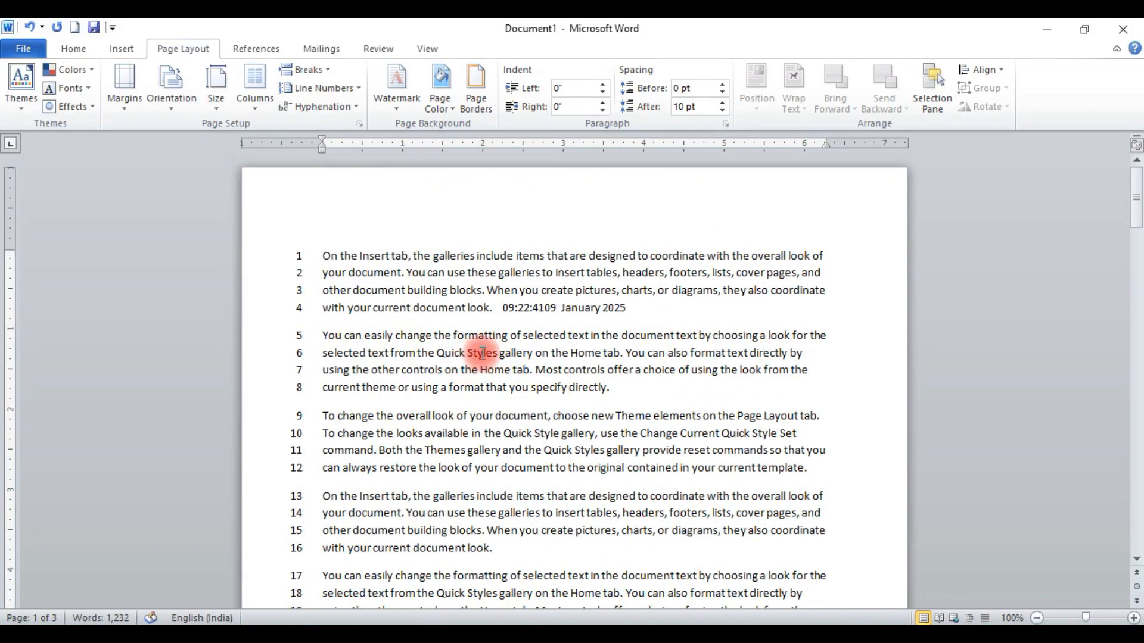
Suppress the line numbers for the second paragraph, and turn off line numbering for the document
left_click(322, 89)
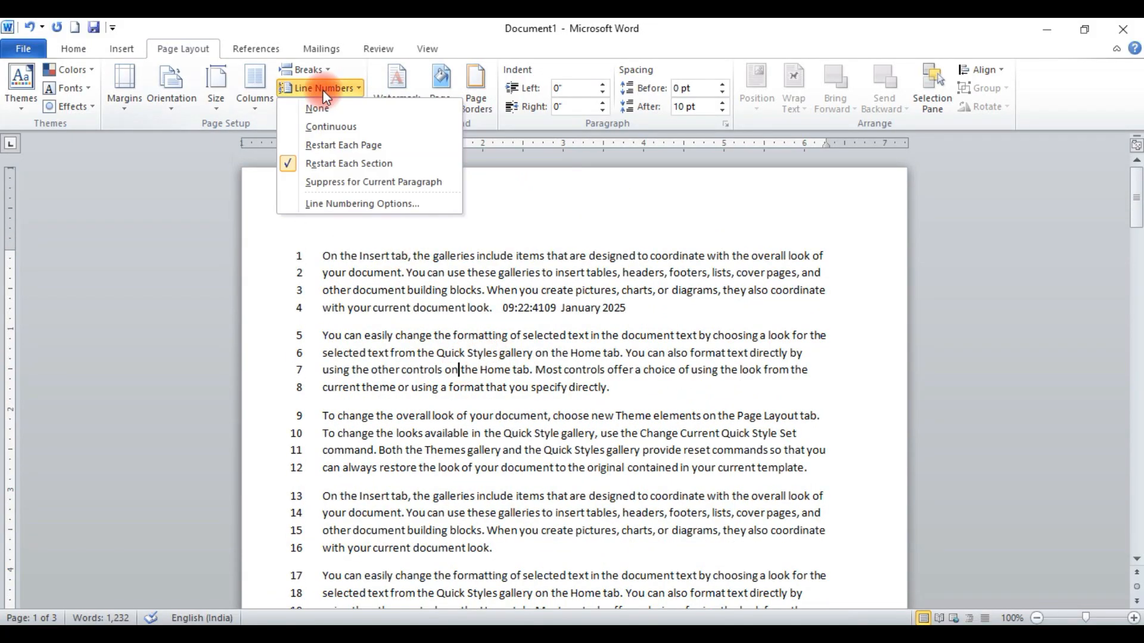
left_click(330, 180)
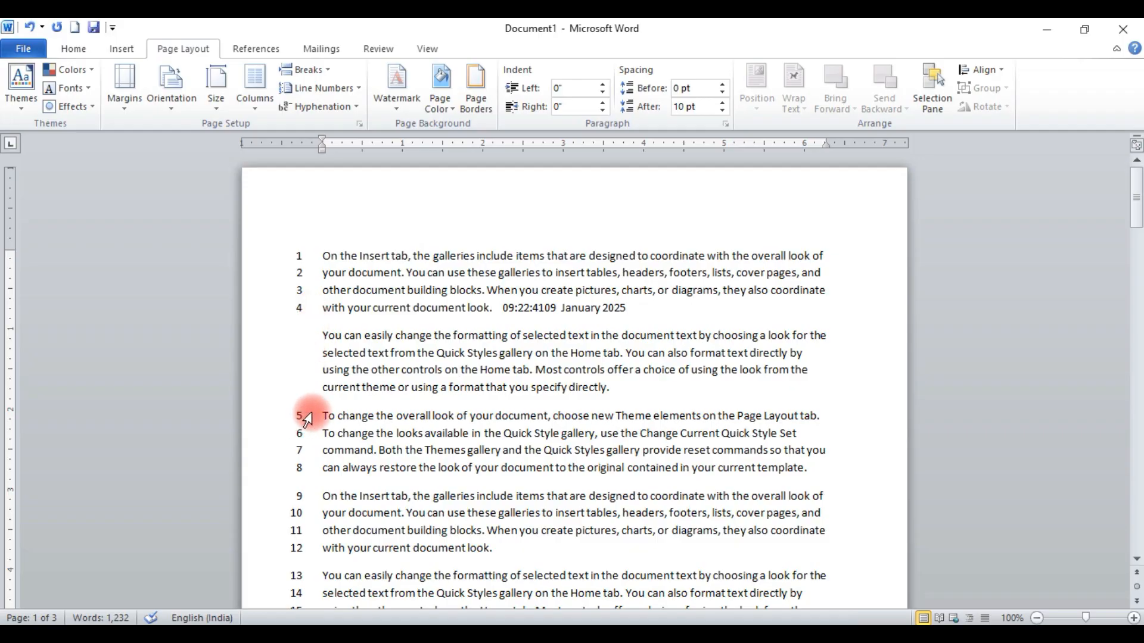
left_click(318, 88)
left_click(323, 113)
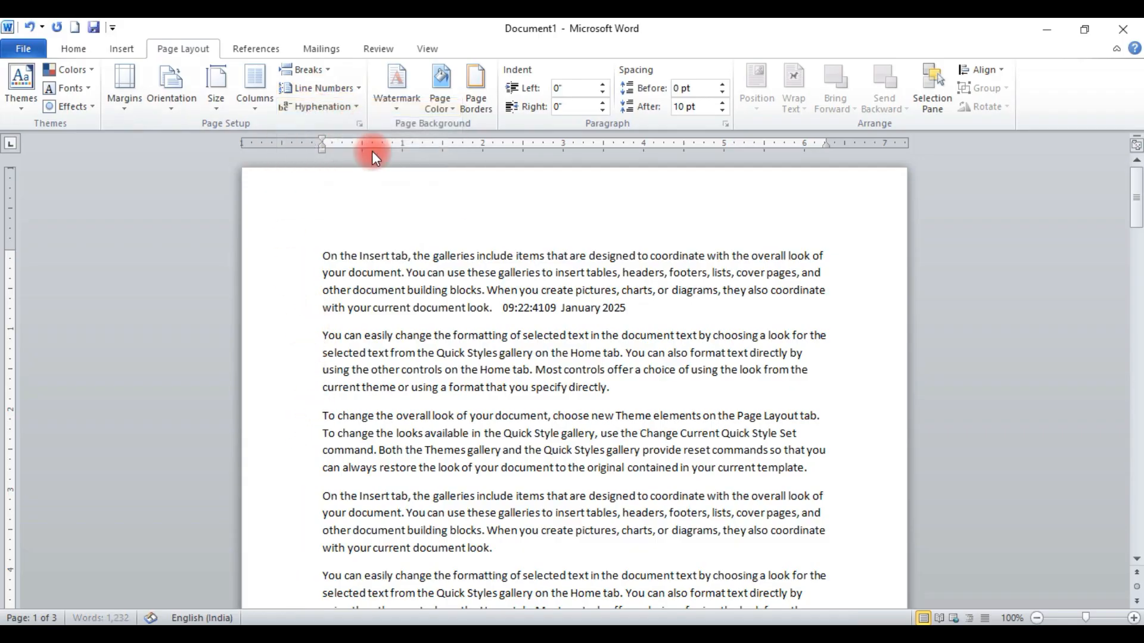
Try automatic hyphenation, check the hyphenated line ends, and set hyphenation back to None
left_click(328, 105)
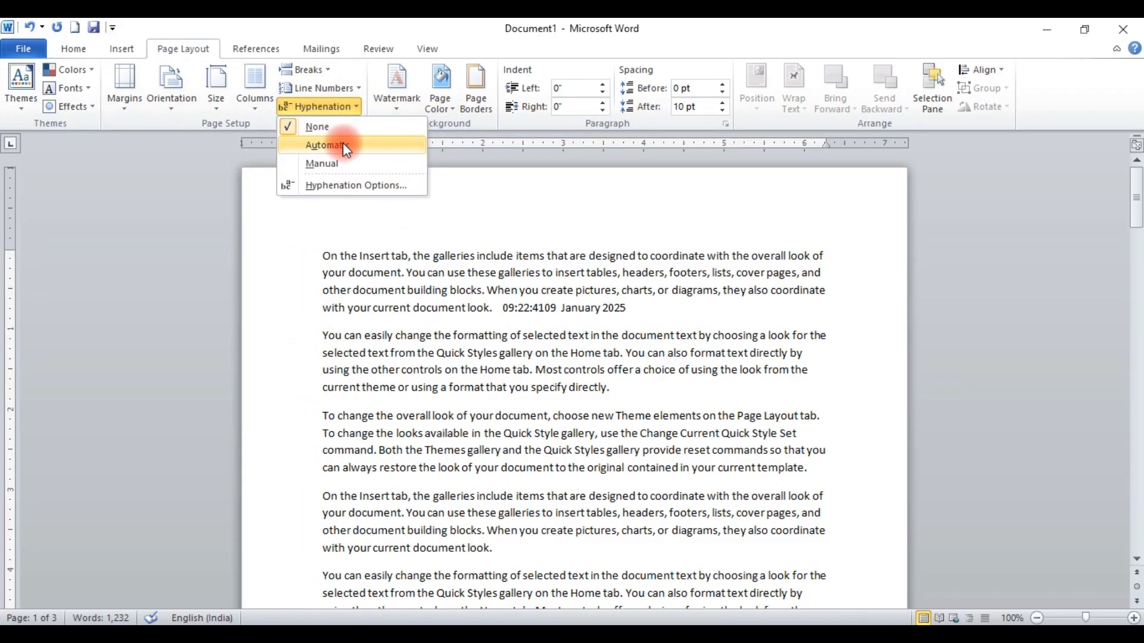
left_click(342, 142)
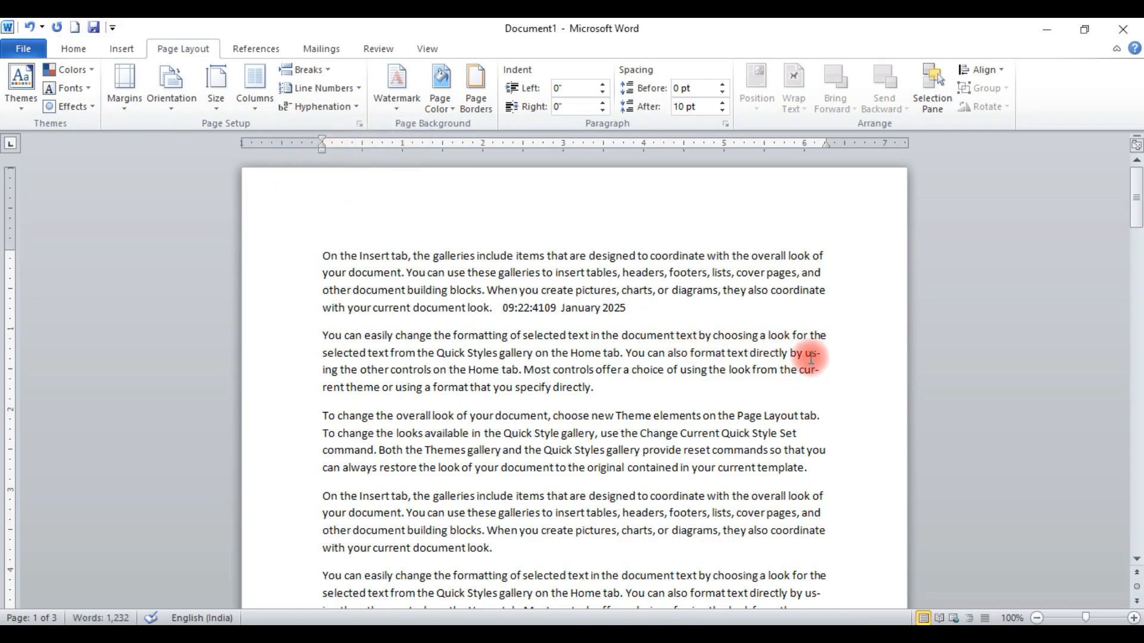
scroll(823, 571, "down", 2)
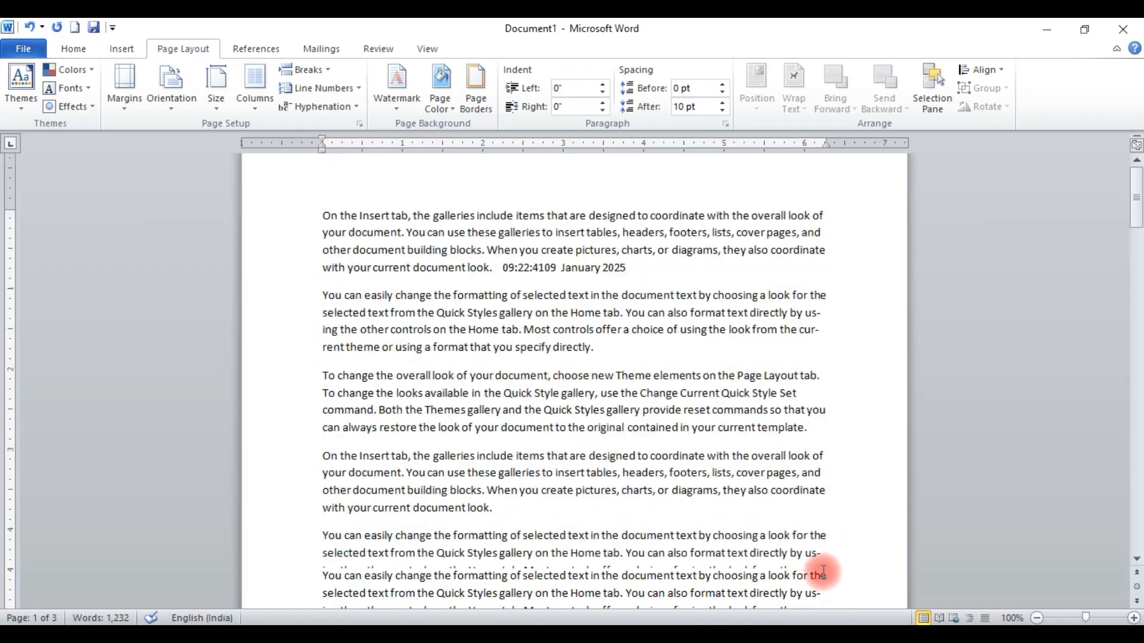
scroll(823, 571, "down", 2)
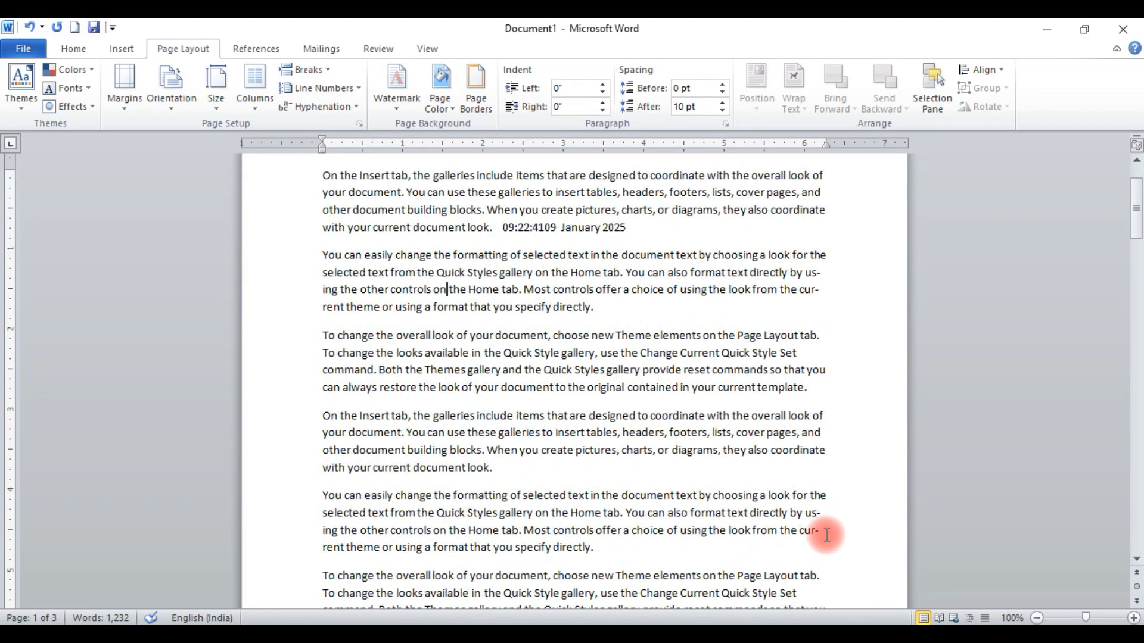
left_click(319, 107)
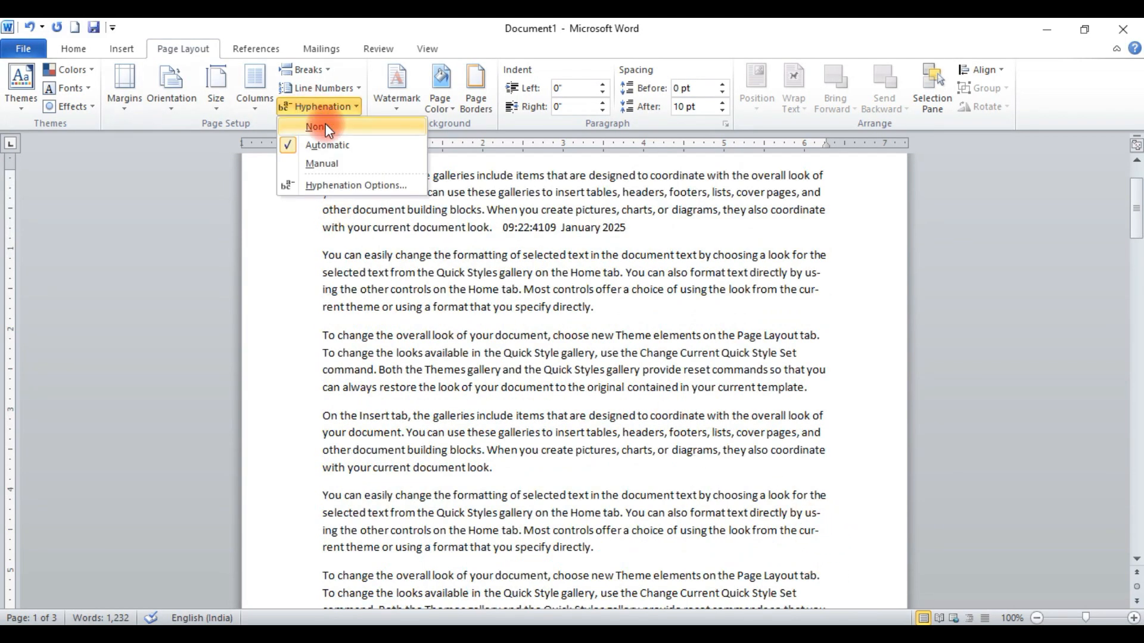
left_click(325, 125)
Try manual hyphenation on the document and cancel it at the word "using"
left_click(316, 106)
left_click(325, 164)
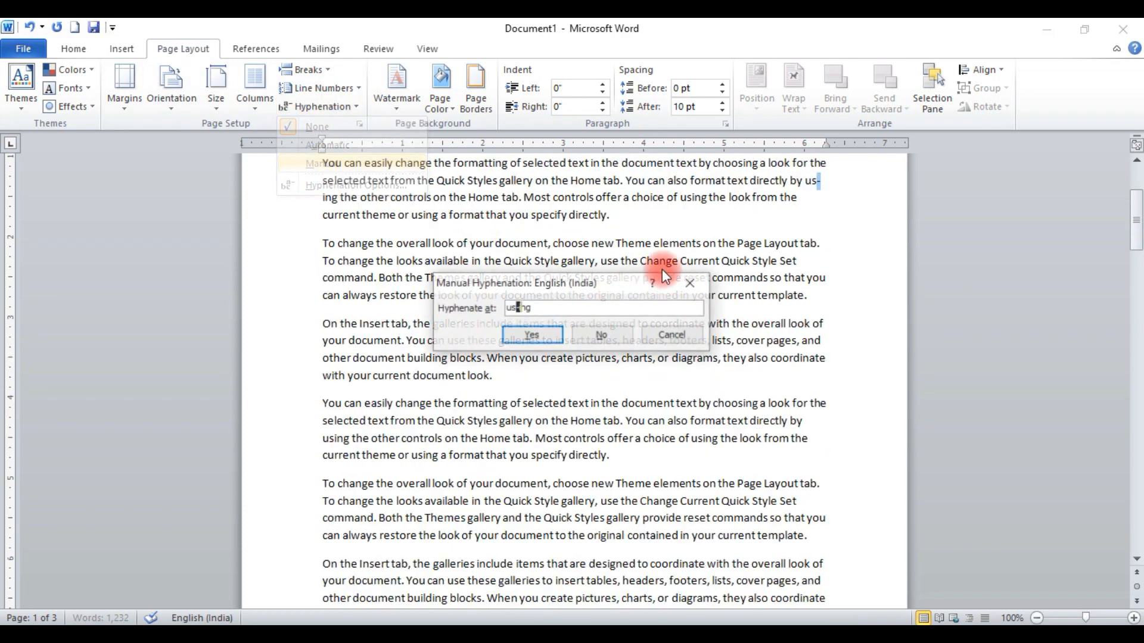
left_click(668, 335)
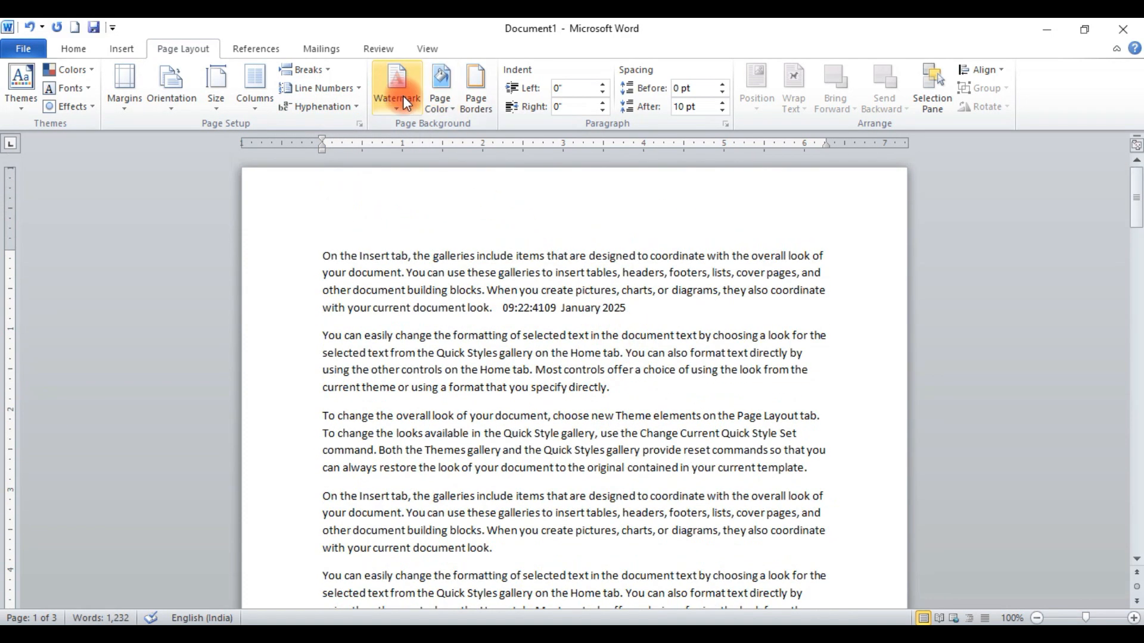
Add the diagonal CONFIDENTIAL 1 watermark to the document and check it on the page
left_click(403, 97)
left_click(426, 223)
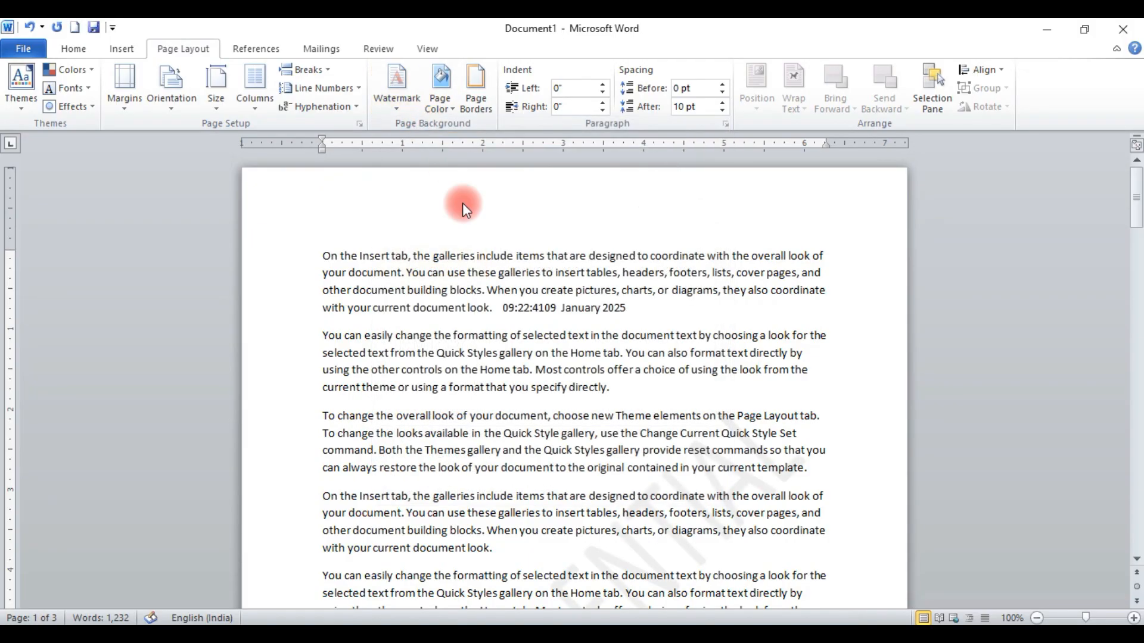
scroll(613, 370, "down", 5)
scroll(588, 293, "up", 3)
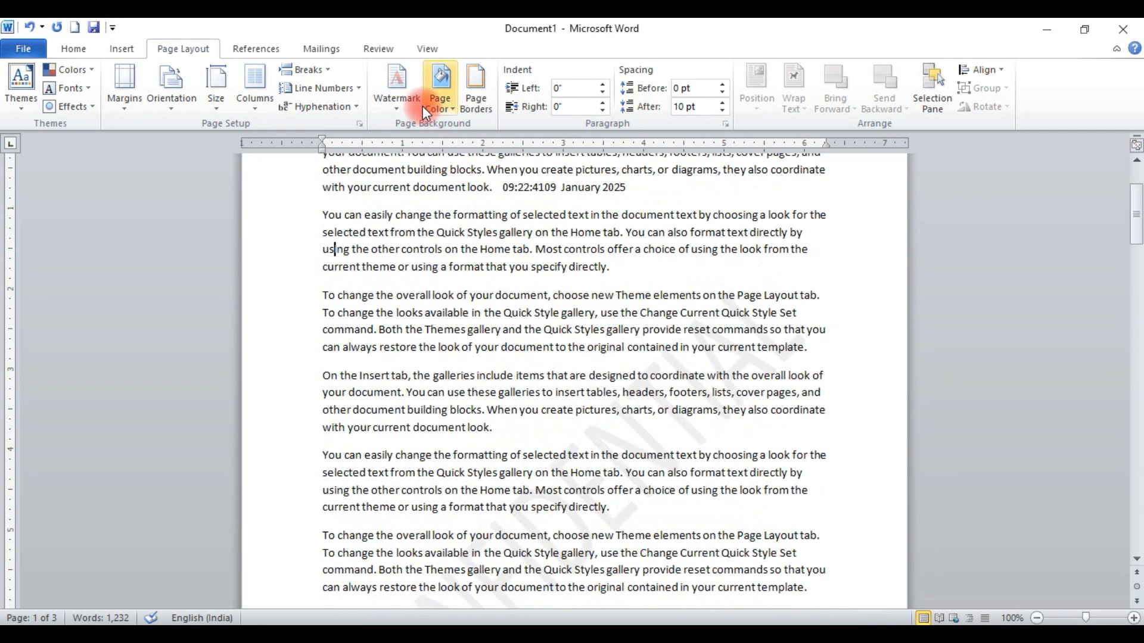
Set up a custom text watermark, replacing the text CONFIDENTIAL with a person's name
left_click(398, 95)
left_click(426, 451)
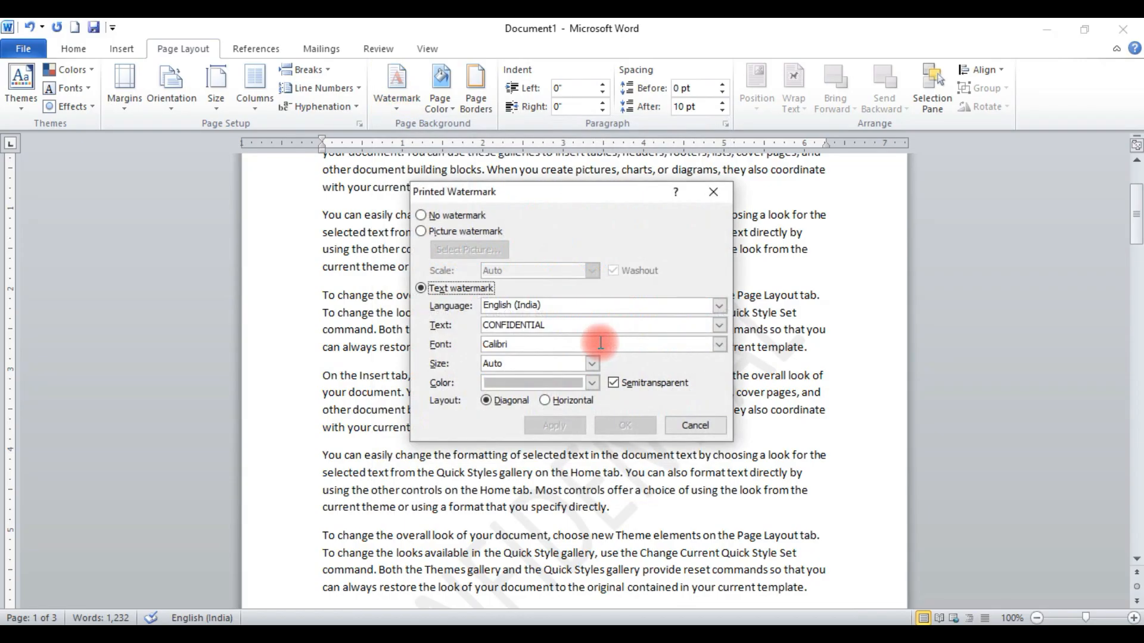
left_click_drag(560, 325, 313, 329)
type("s")
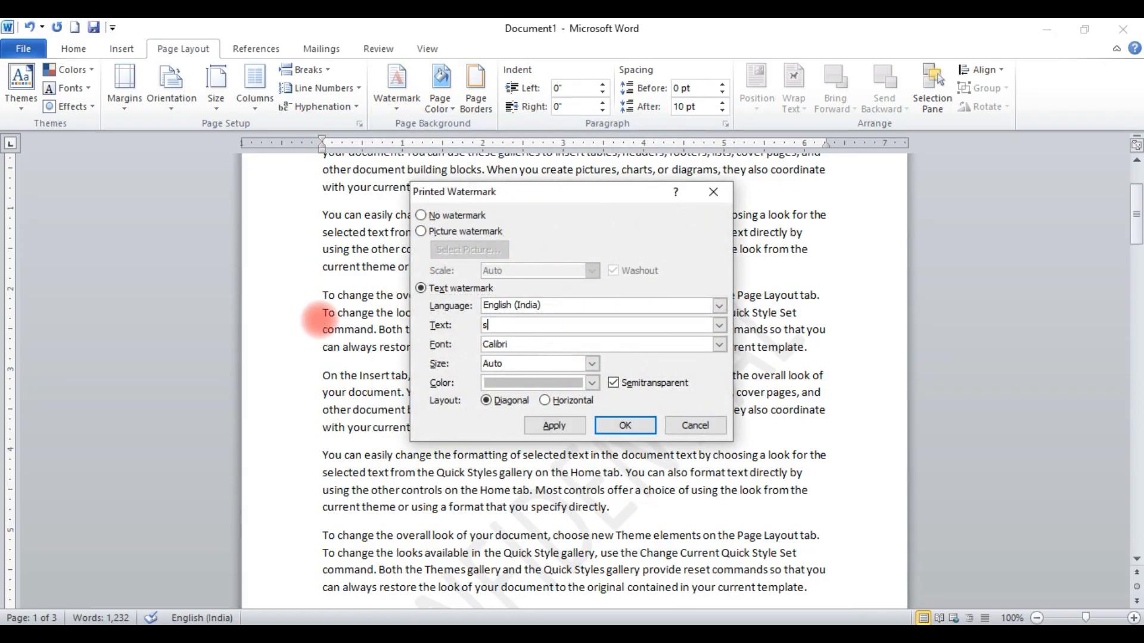
type("sr")
key("BackSpace")
key("BackSpace")
key("BackSpace")
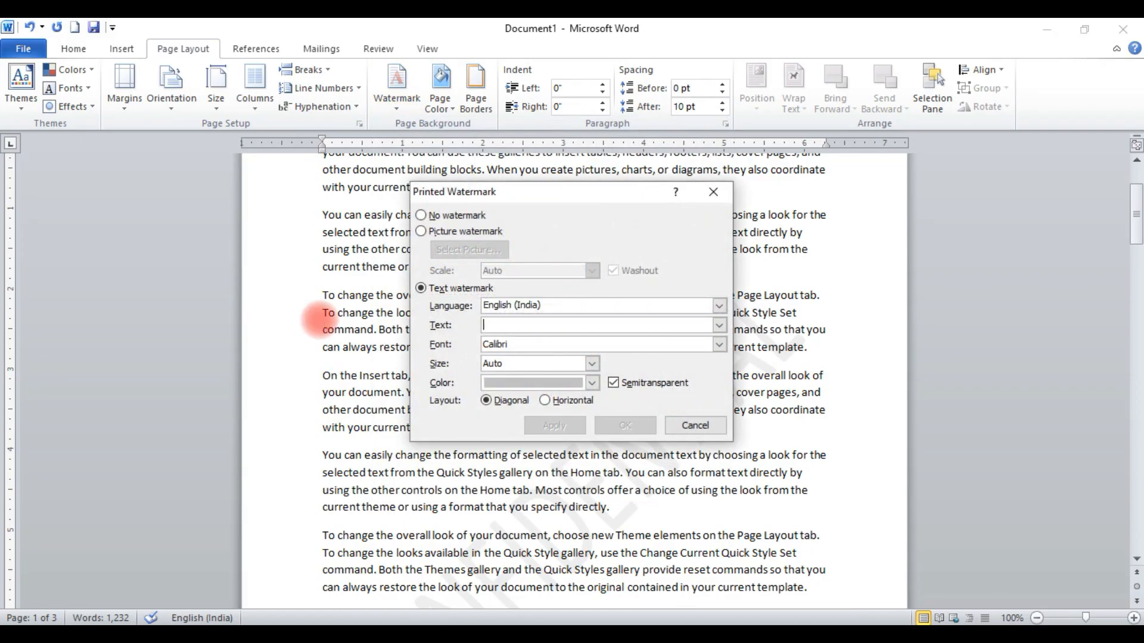
type("aarohi")
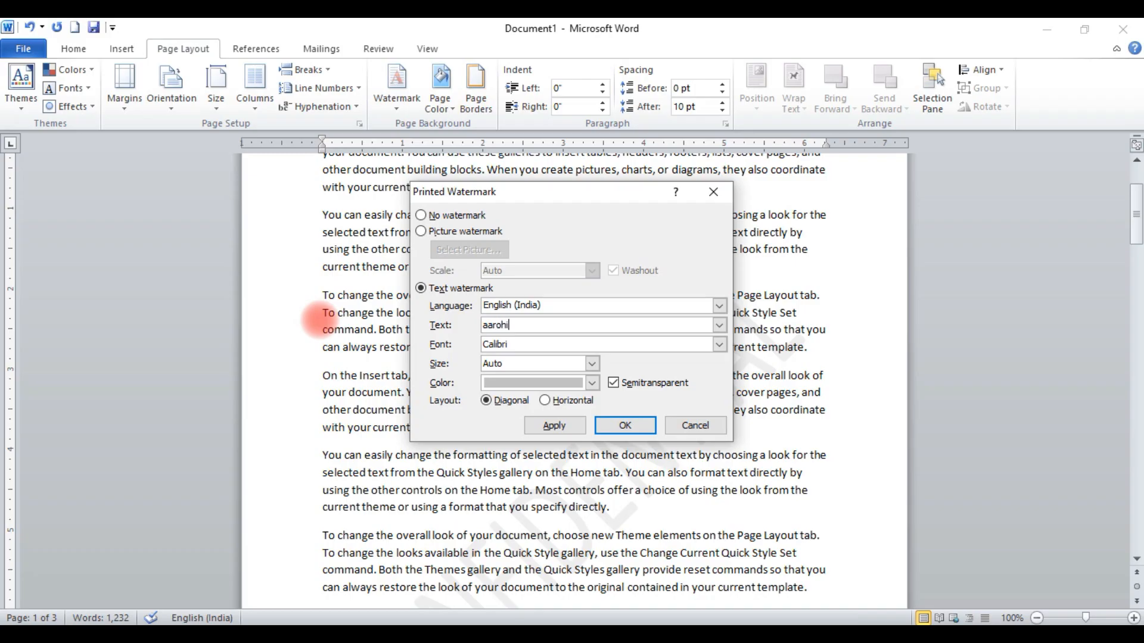
Apply the custom text watermark in red, check it on the pages, and remove it from the document
left_click(592, 382)
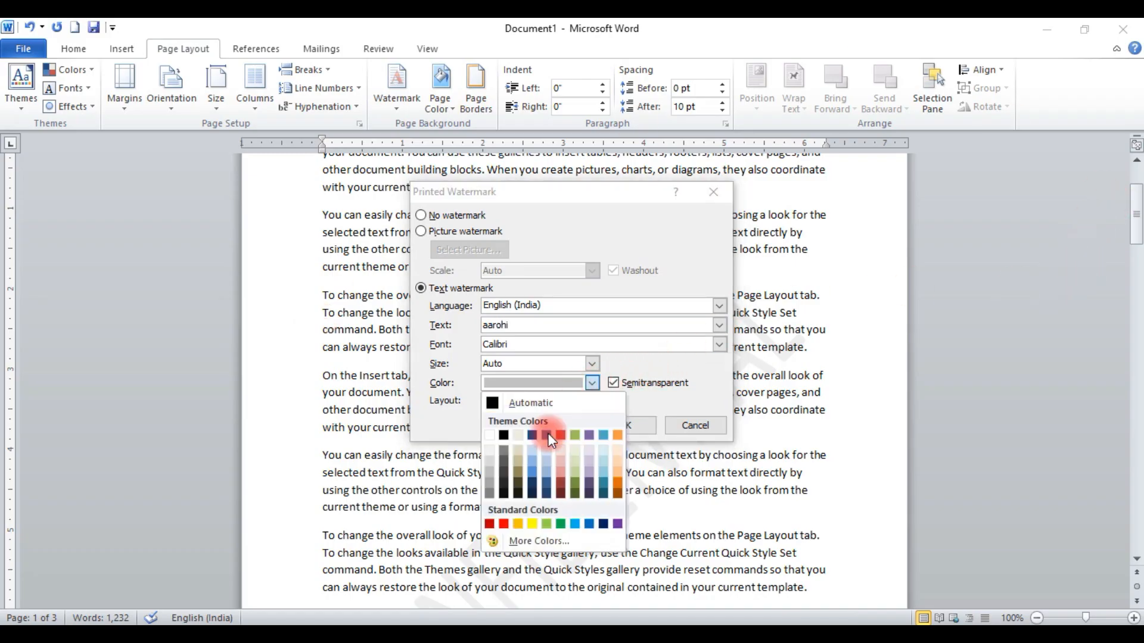
left_click(505, 534)
left_click(542, 427)
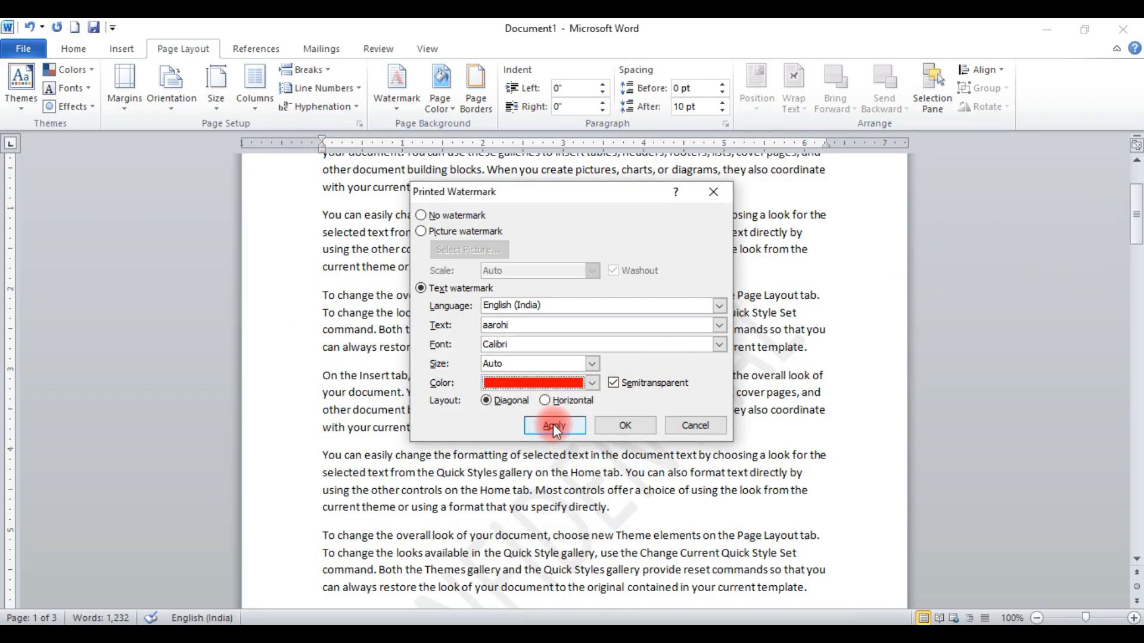
left_click(676, 430)
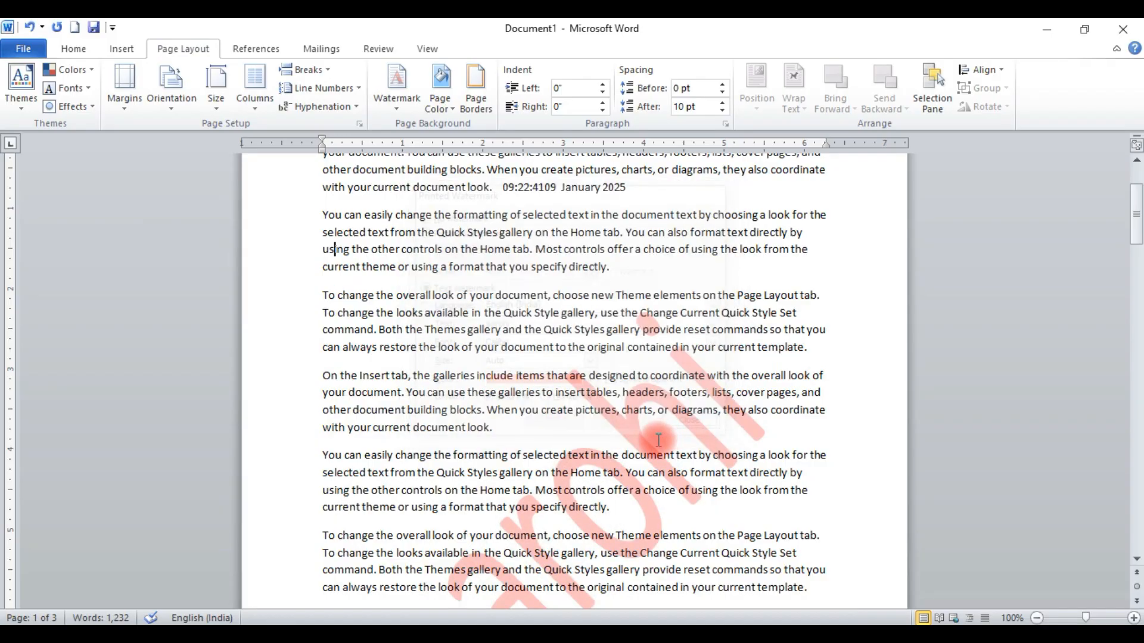
scroll(663, 448, "down", 10)
scroll(663, 448, "up", 3)
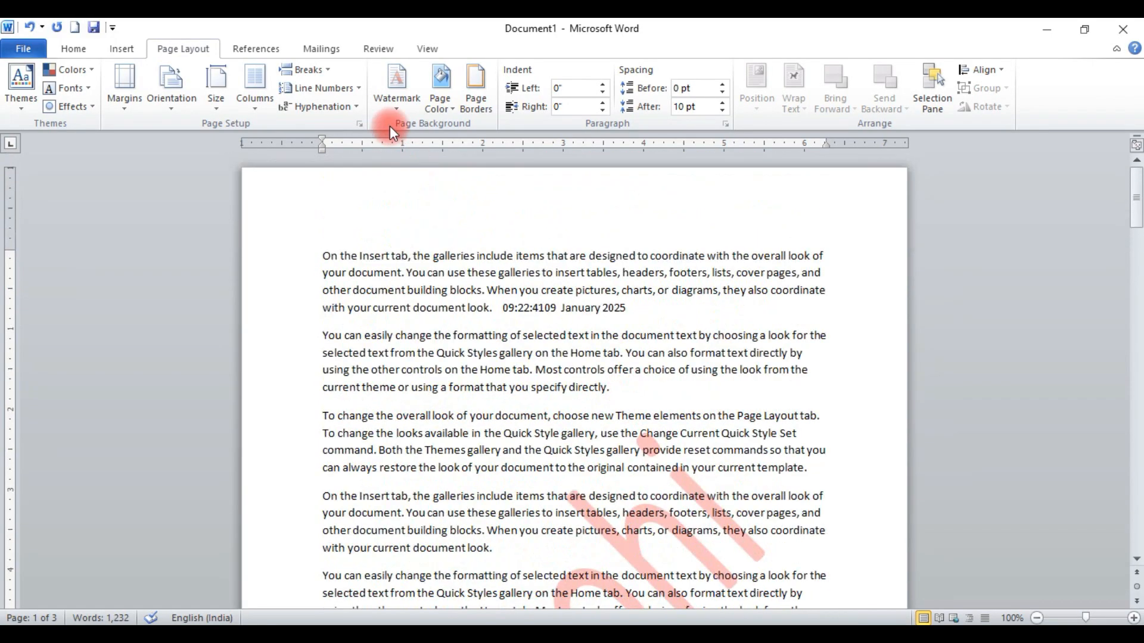
left_click(397, 86)
left_click(435, 473)
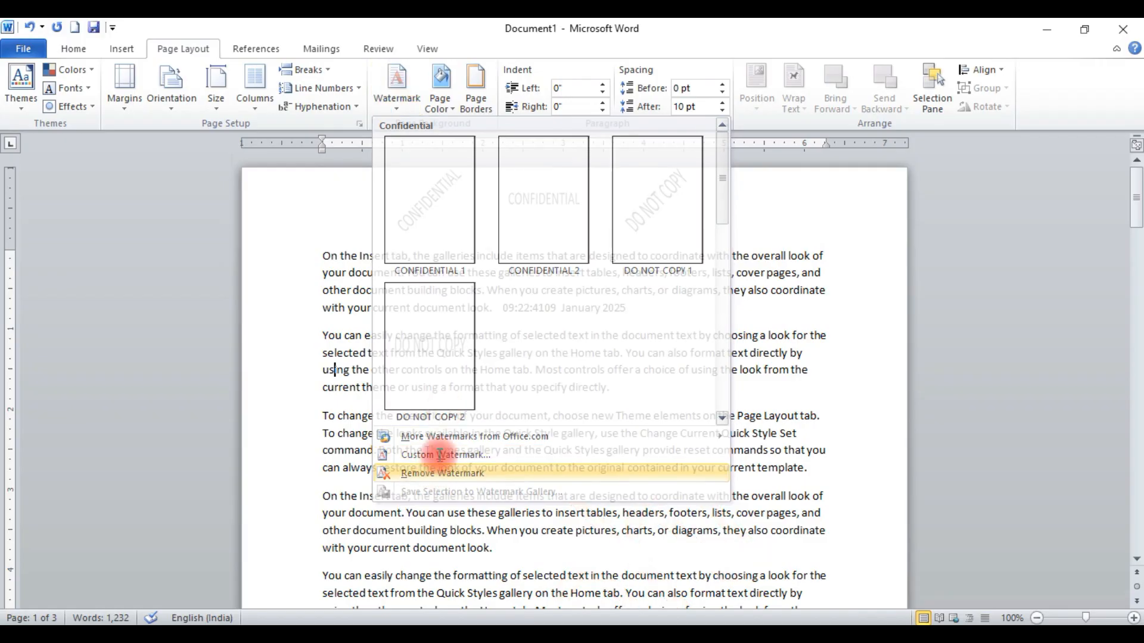
Set the page color to a light orange theme shade
left_click(440, 98)
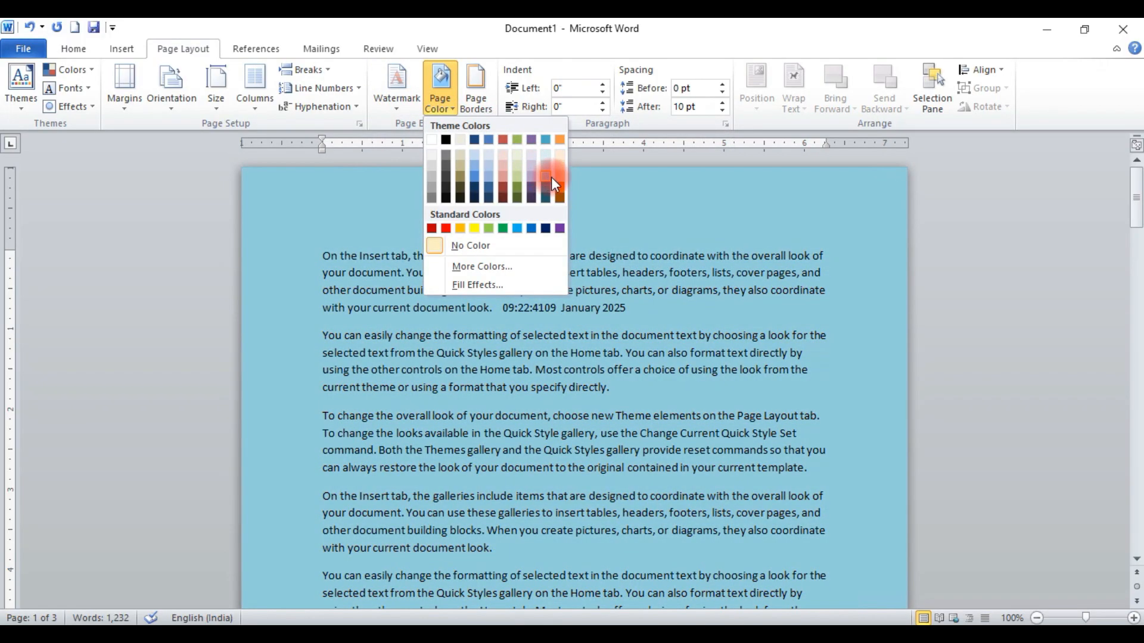
left_click(559, 176)
left_click(441, 98)
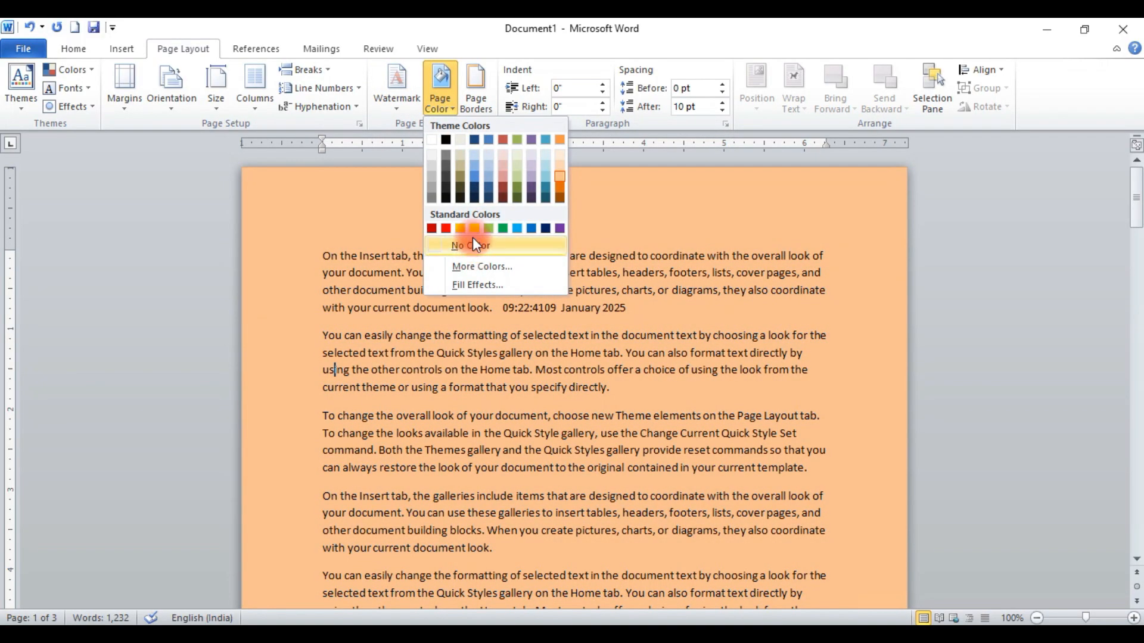
Add a 3 pt thick-and-thin double-line Box page border to the whole document
left_click(474, 89)
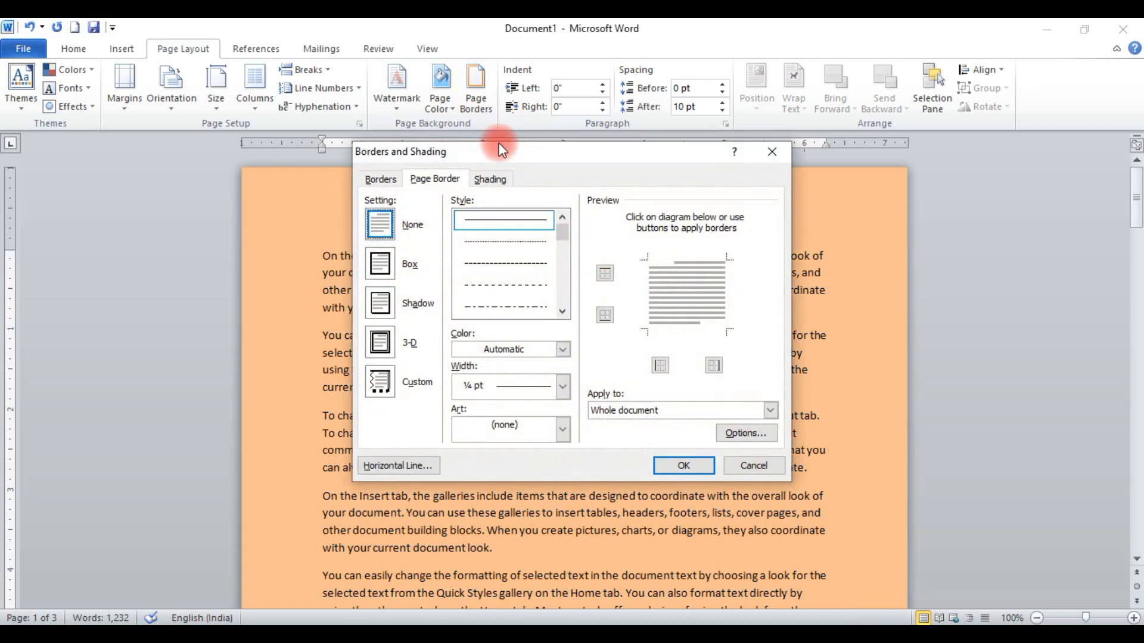
left_click(563, 310)
left_click(563, 310)
left_click(563, 309)
left_click(523, 283)
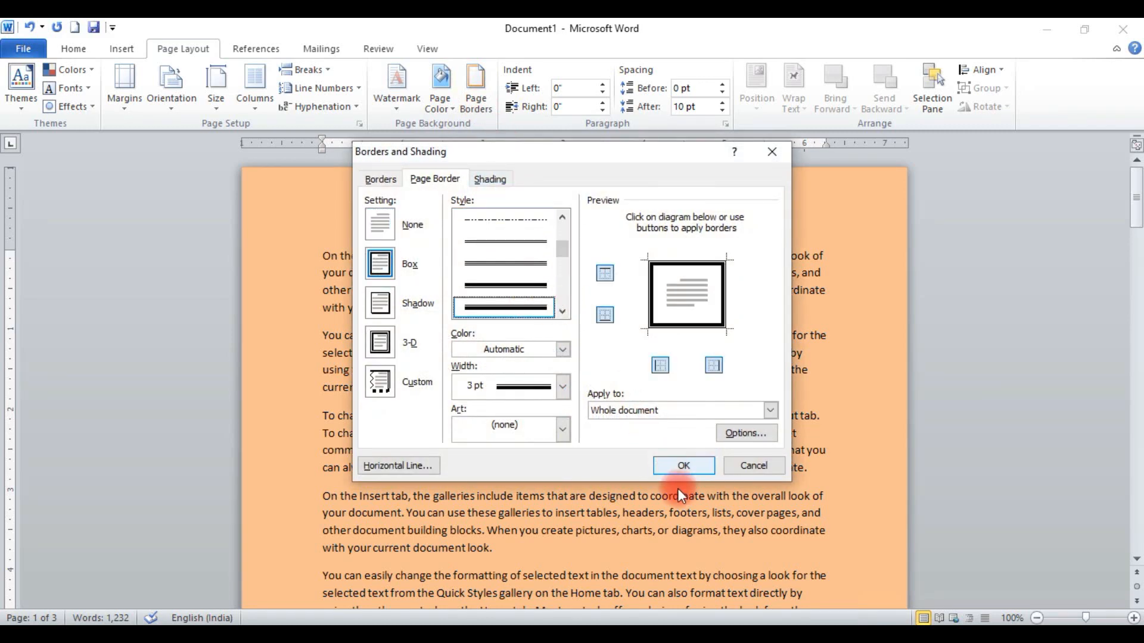
left_click(682, 468)
Change the page border's color to red and its width to 6 pt, and apply it to the whole document
left_click(490, 113)
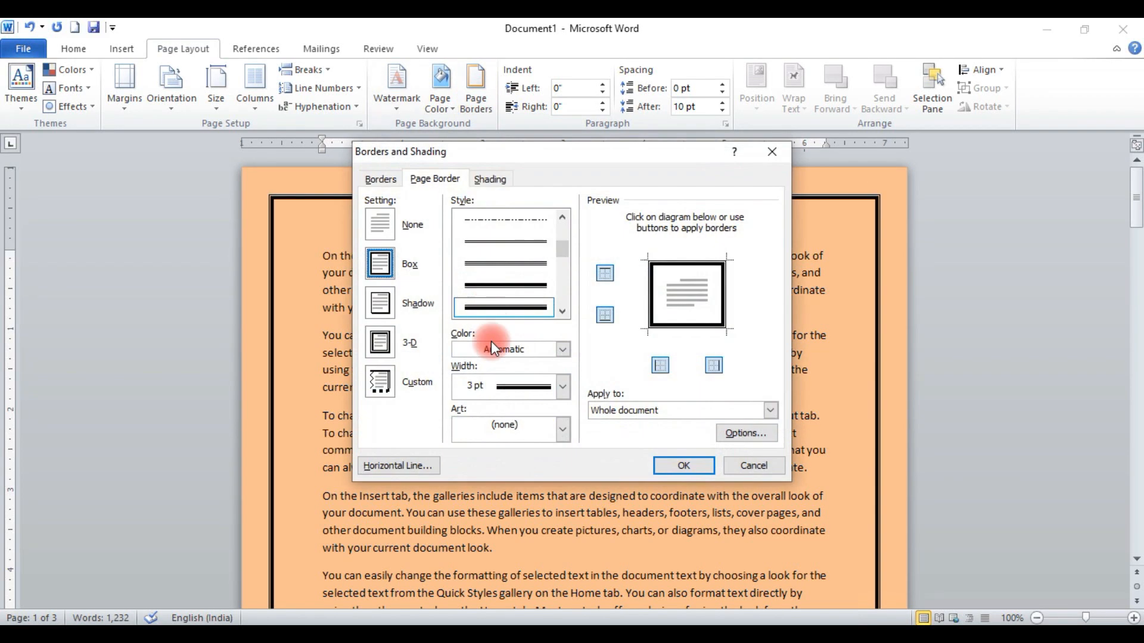
left_click(510, 351)
left_click(472, 490)
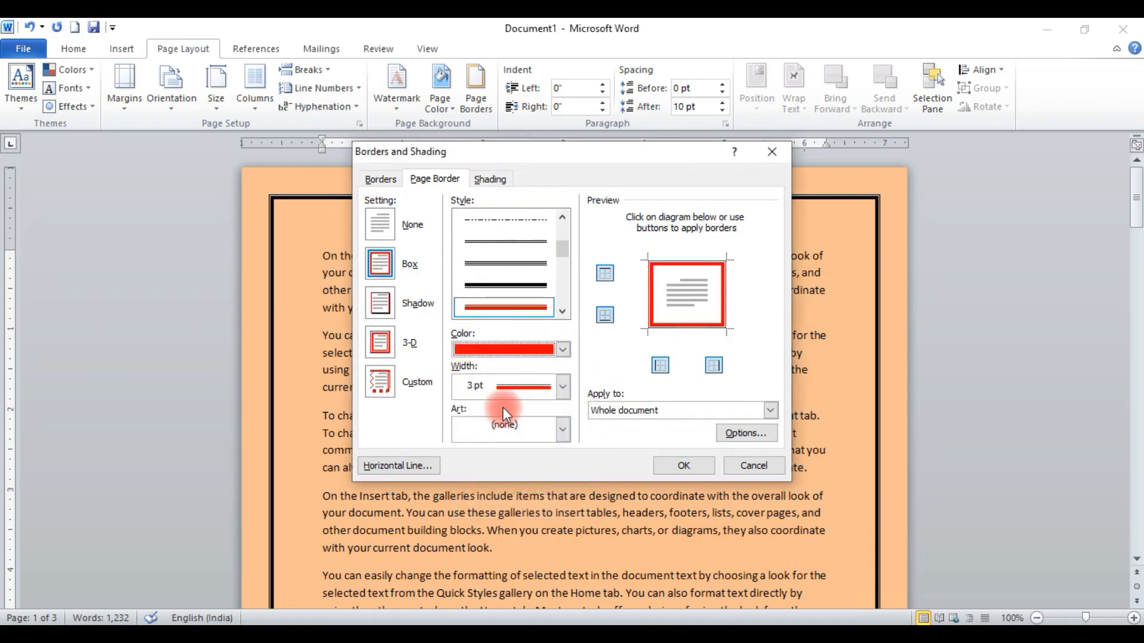
left_click(512, 393)
left_click(522, 499)
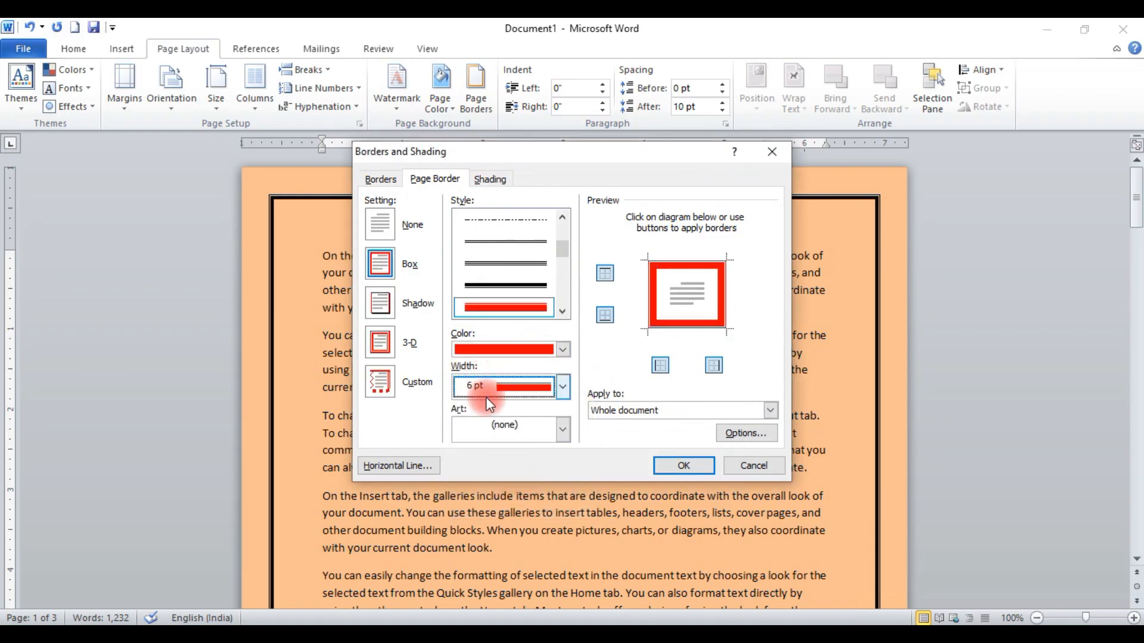
left_click(505, 434)
left_click(683, 466)
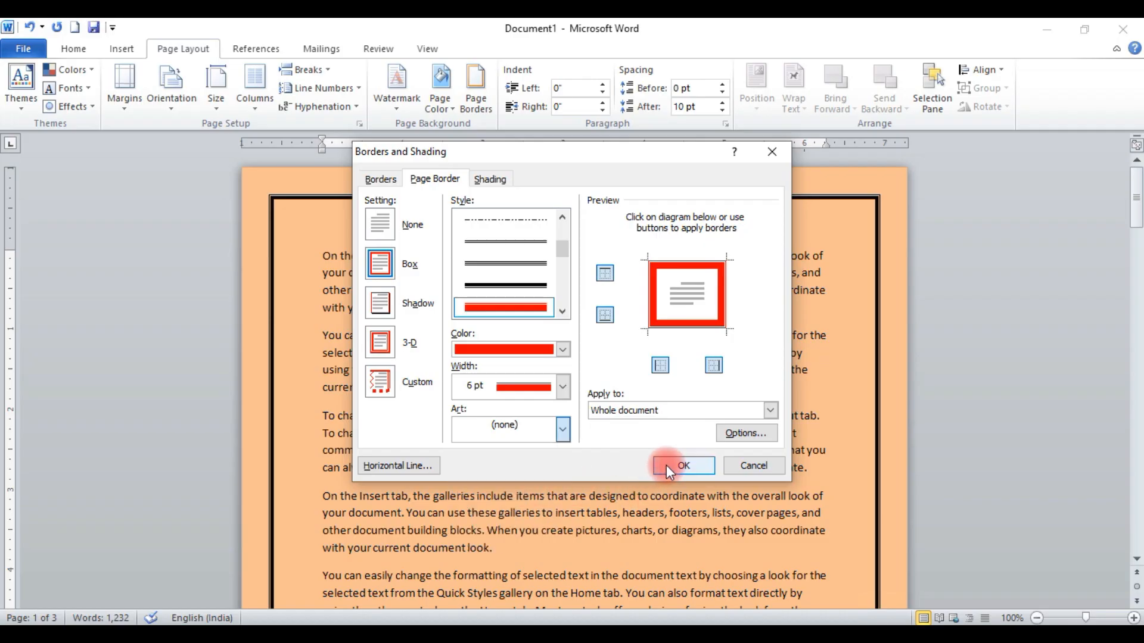
left_click(683, 466)
Replace the red page border with the hot-air balloon art border at a width of 31 pt
left_click(476, 101)
left_click(548, 427)
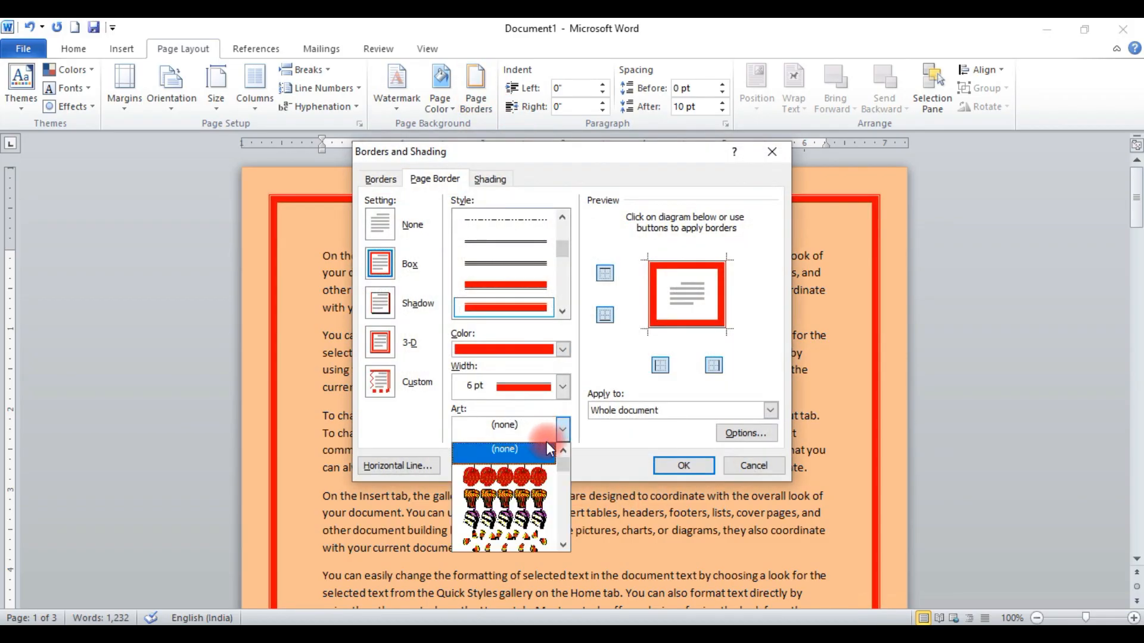
scroll(525, 506, "down", 3)
left_click(527, 540)
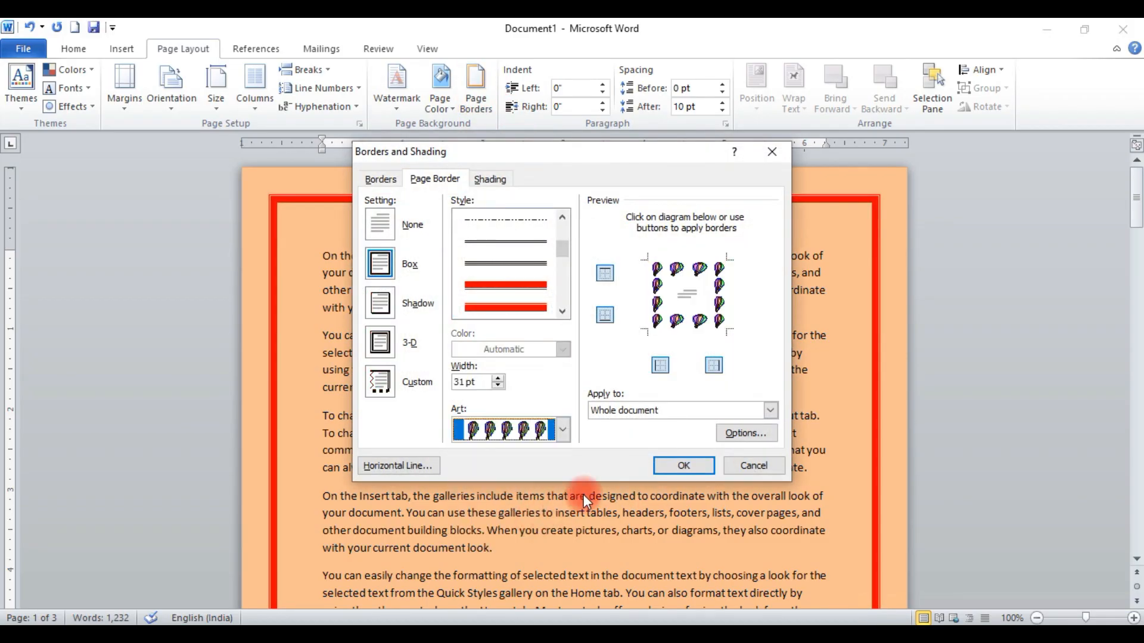
left_click(661, 466)
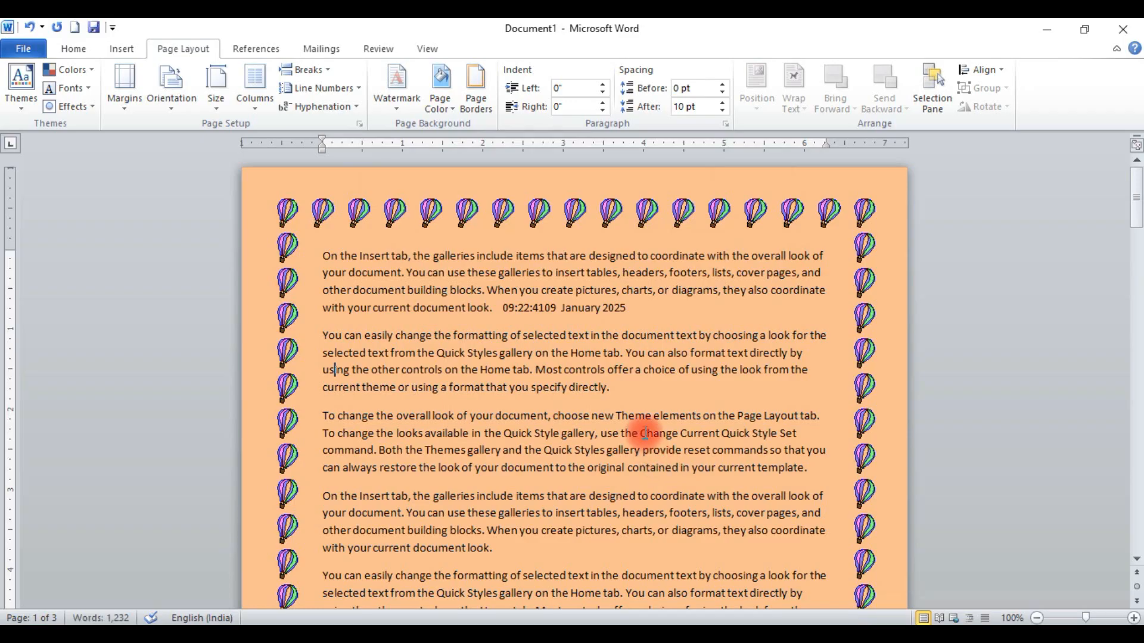
Remove the balloon art page border from the whole document
left_click(481, 102)
left_click(377, 225)
left_click(706, 470)
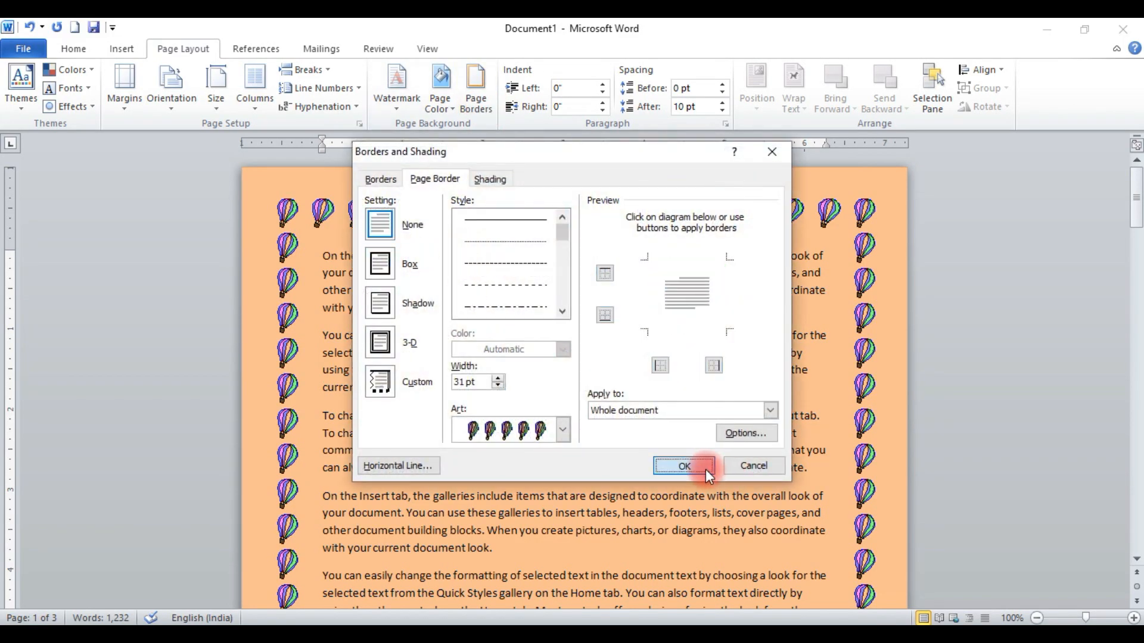
Apply a red 6 pt thick-and-thin page border, toggling its individual sides off and on in the preview
left_click(476, 99)
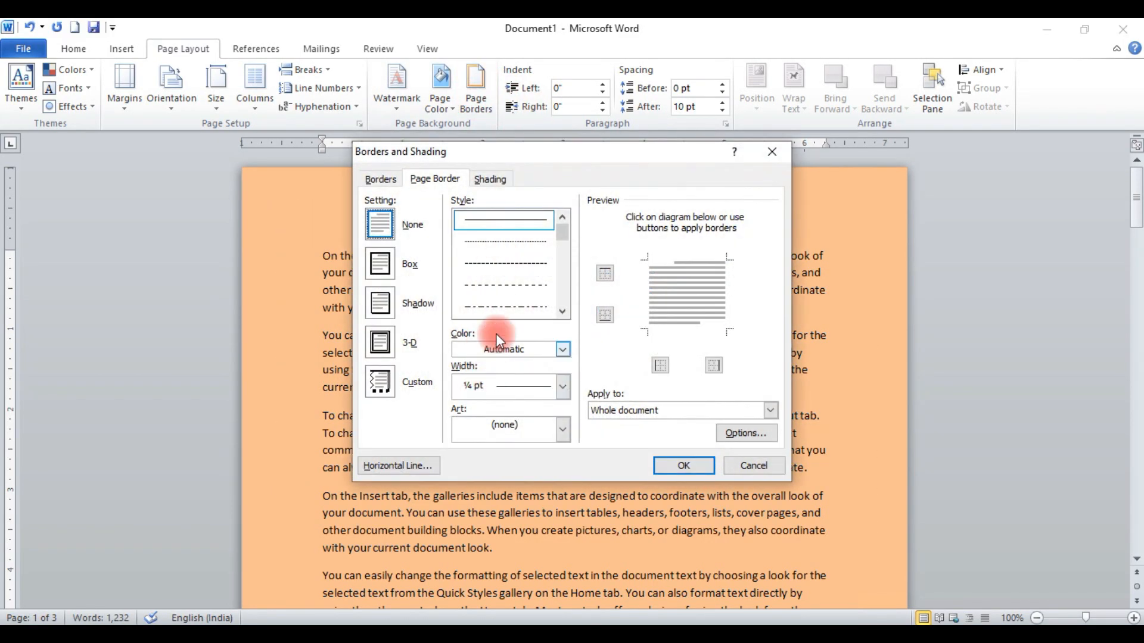
left_click(569, 310)
left_click(569, 310)
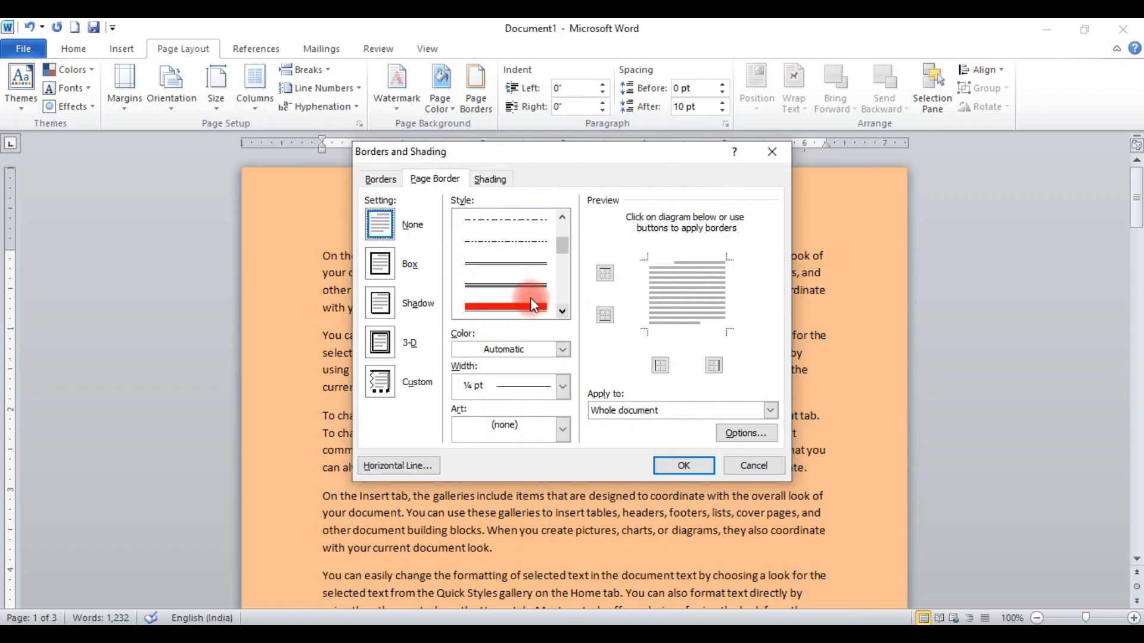
left_click(530, 303)
left_click(604, 274)
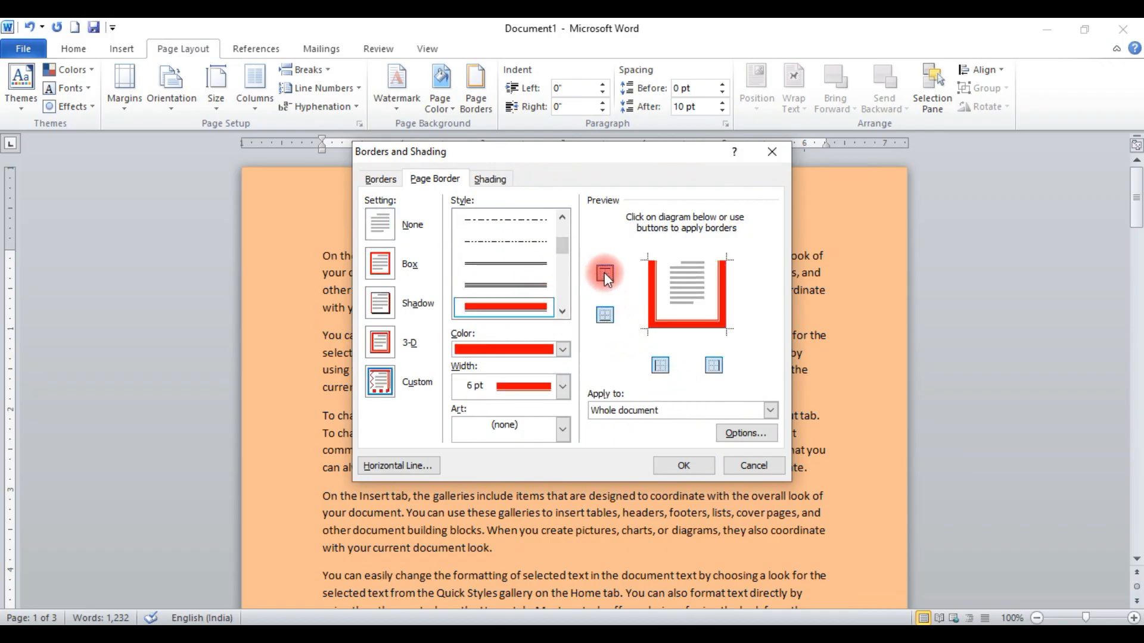
left_click(605, 274)
left_click(604, 316)
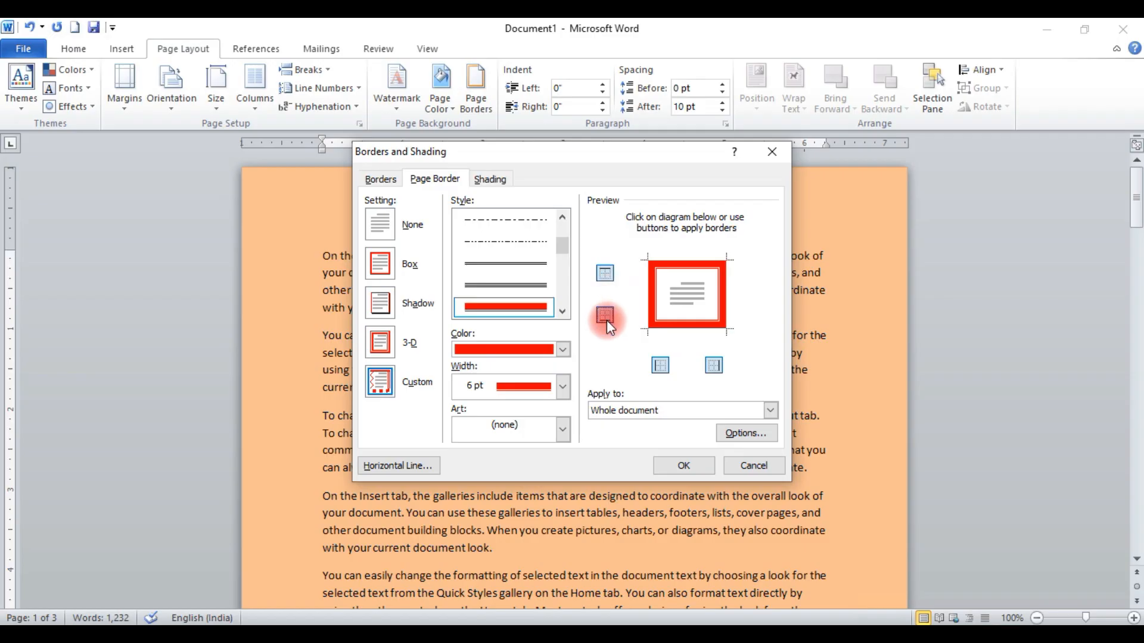
left_click(605, 316)
left_click(660, 366)
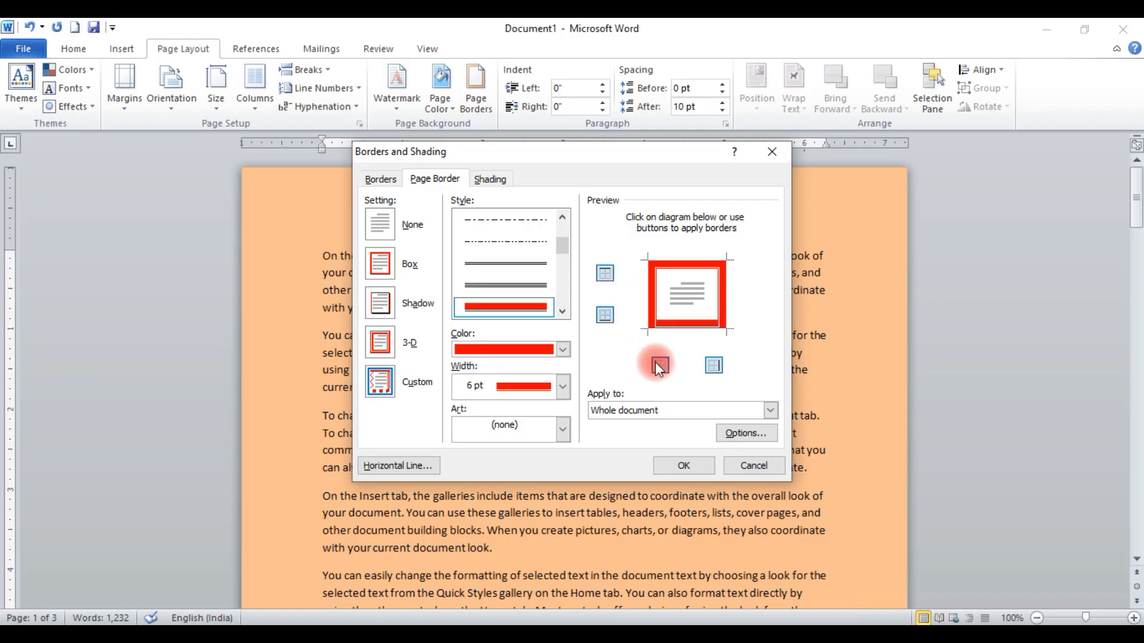
left_click(714, 360)
left_click(694, 467)
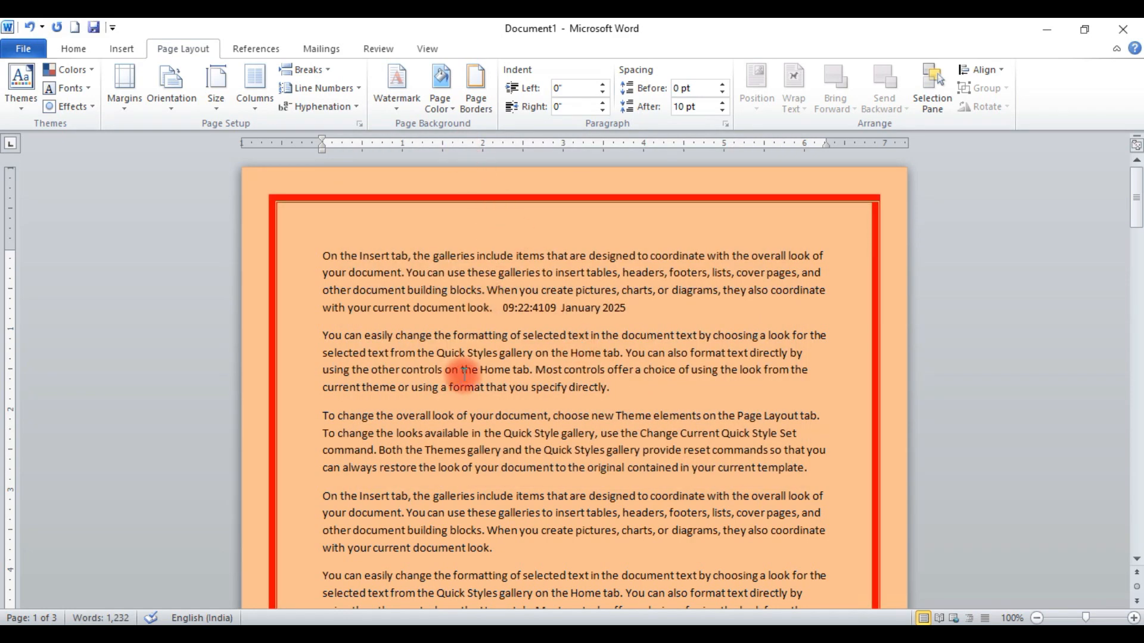
Remove the red page border and set the page color to No Color
left_click(475, 105)
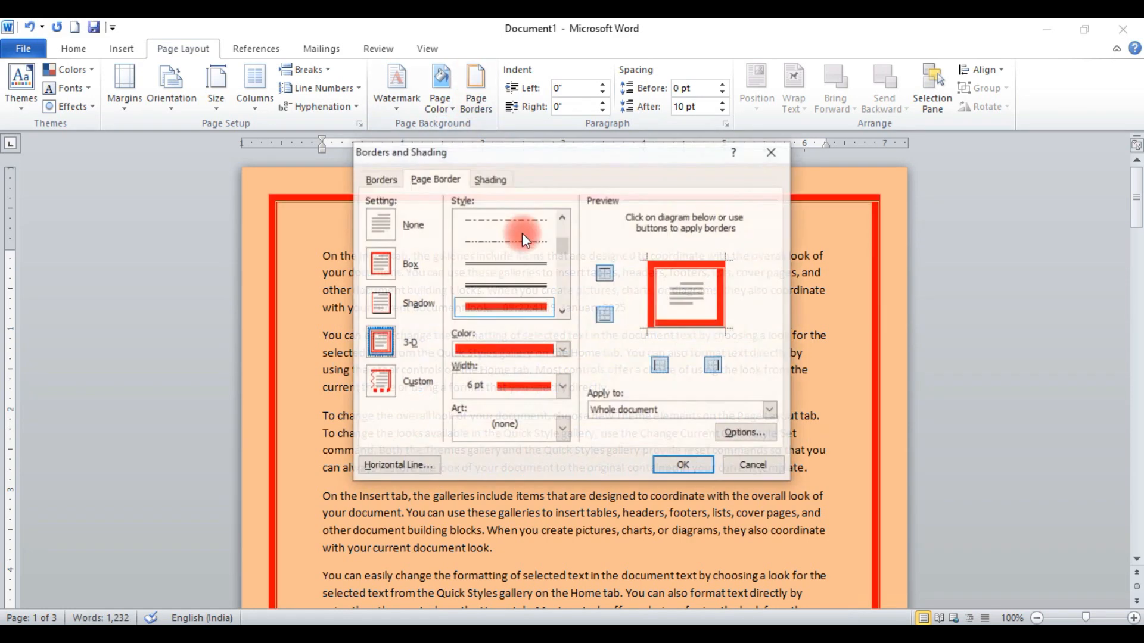
left_click(383, 222)
left_click(664, 467)
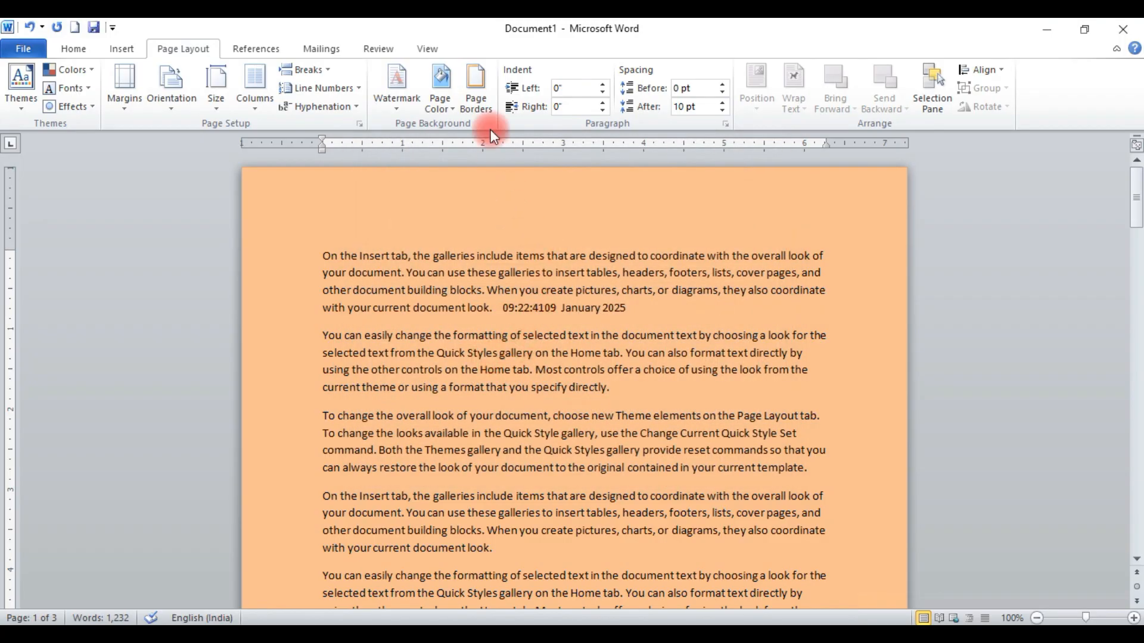
left_click(440, 102)
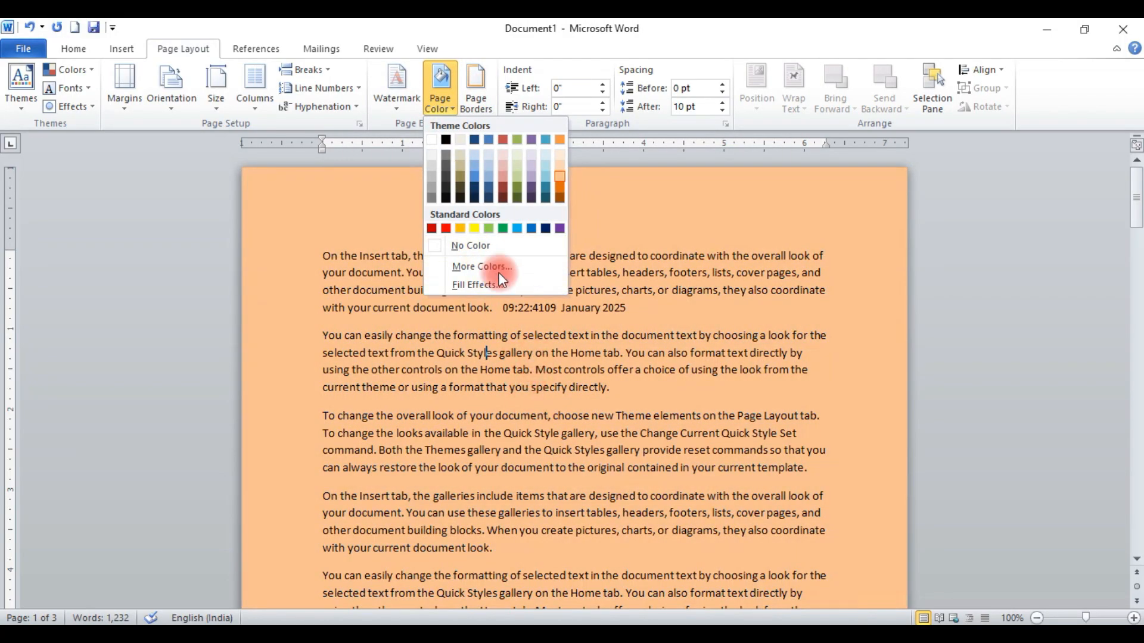
left_click(483, 245)
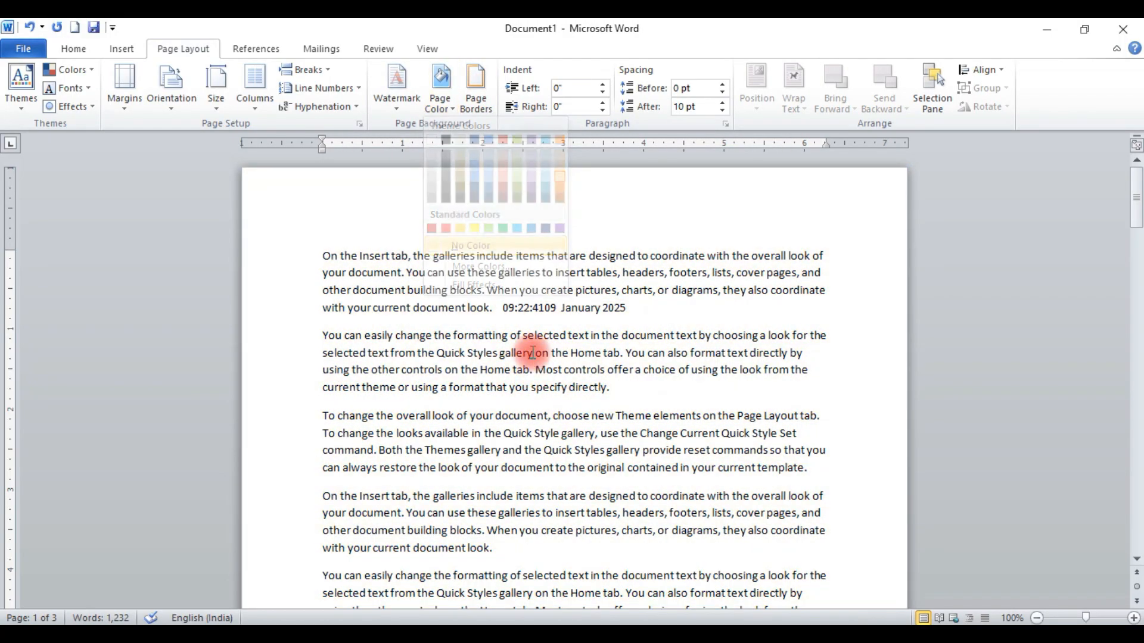
Increase the second paragraph's left indent to 0.7"
left_click(602, 84)
left_click(602, 85)
left_click(602, 85)
left_click(602, 85)
left_click(603, 85)
left_click(602, 85)
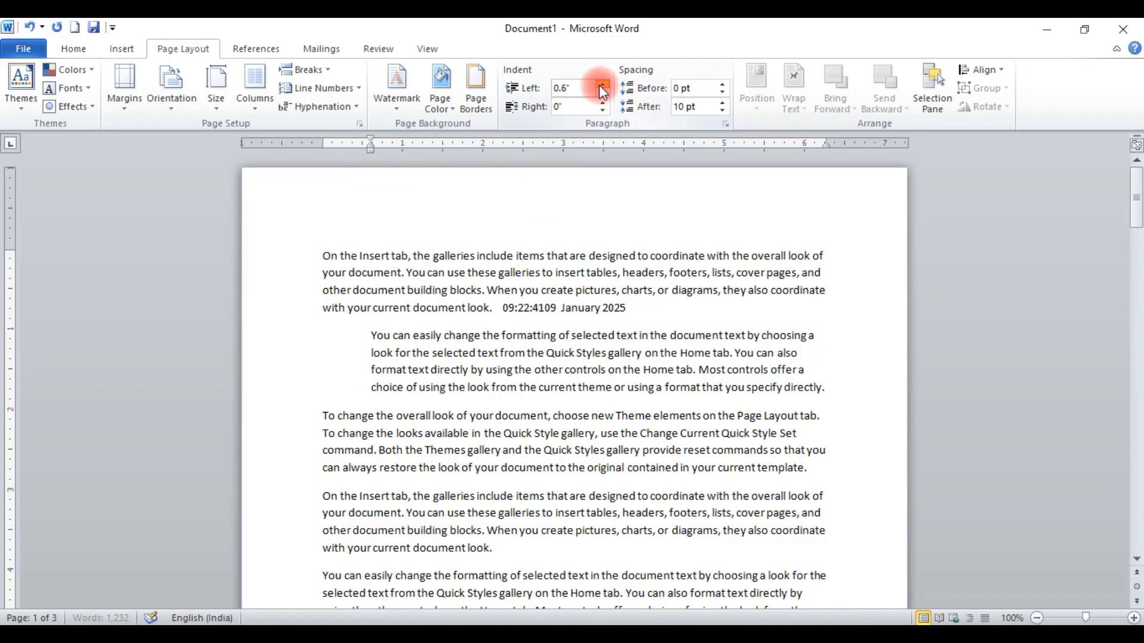
left_click(603, 85)
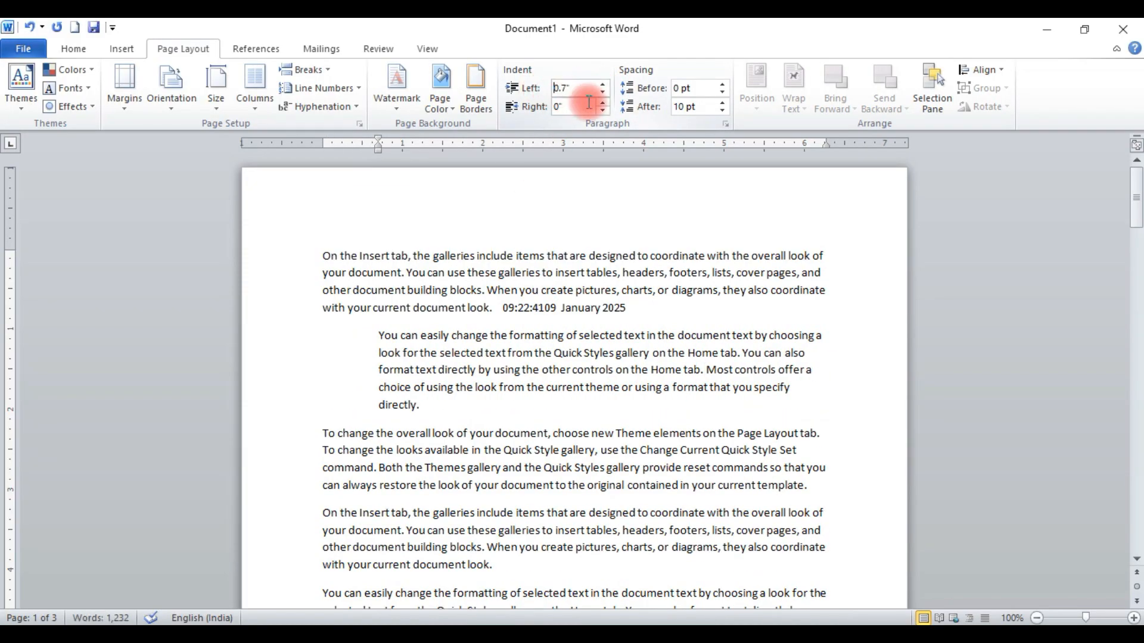
Reduce the second paragraph's left indent back to 0"
left_click(603, 93)
left_click(603, 93)
left_click(603, 93)
left_click(603, 93)
left_click(603, 93)
left_click(603, 93)
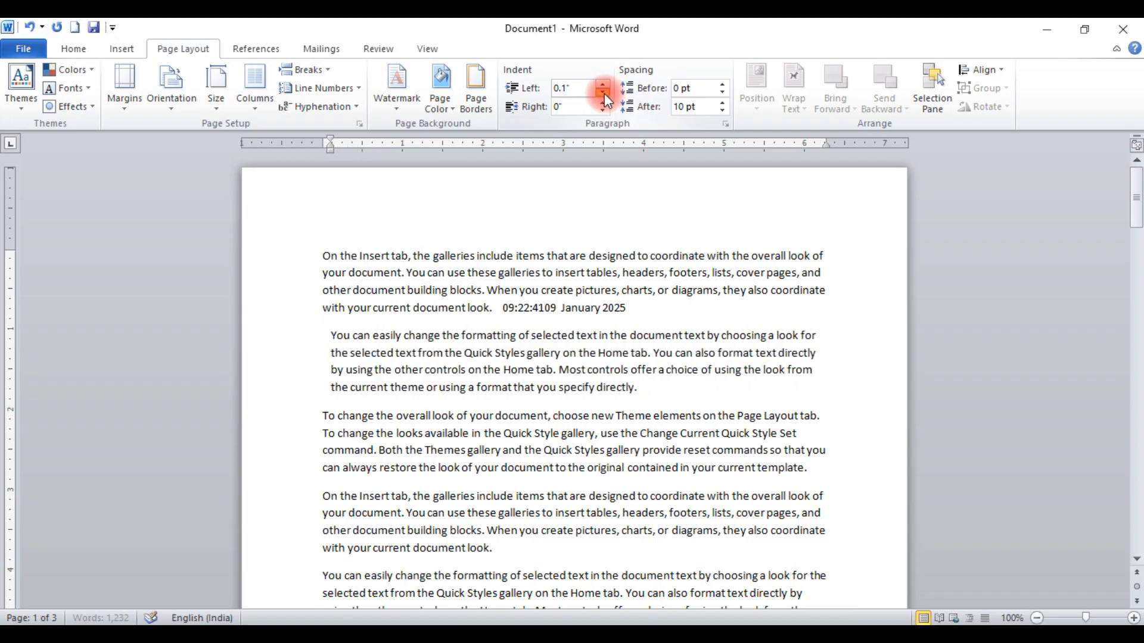
left_click(603, 93)
Increase the second paragraph's right indent to 0.8" and reset it to 0"
left_click(603, 101)
left_click(603, 101)
left_click(603, 102)
left_click(603, 102)
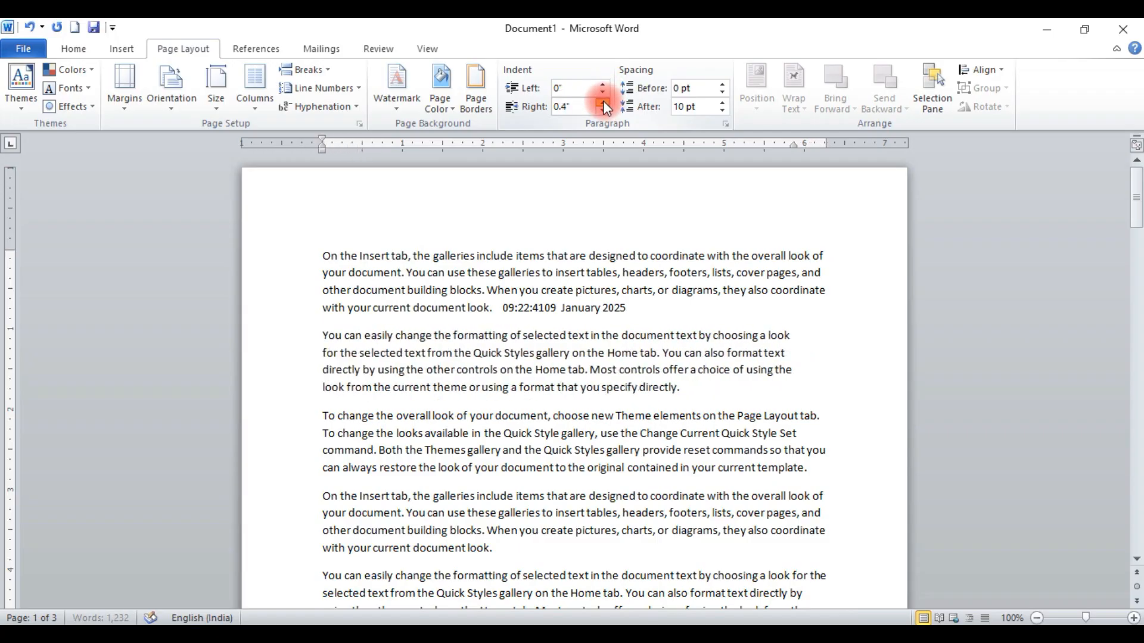
left_click(603, 102)
left_click(603, 101)
left_click(603, 101)
left_click(603, 101)
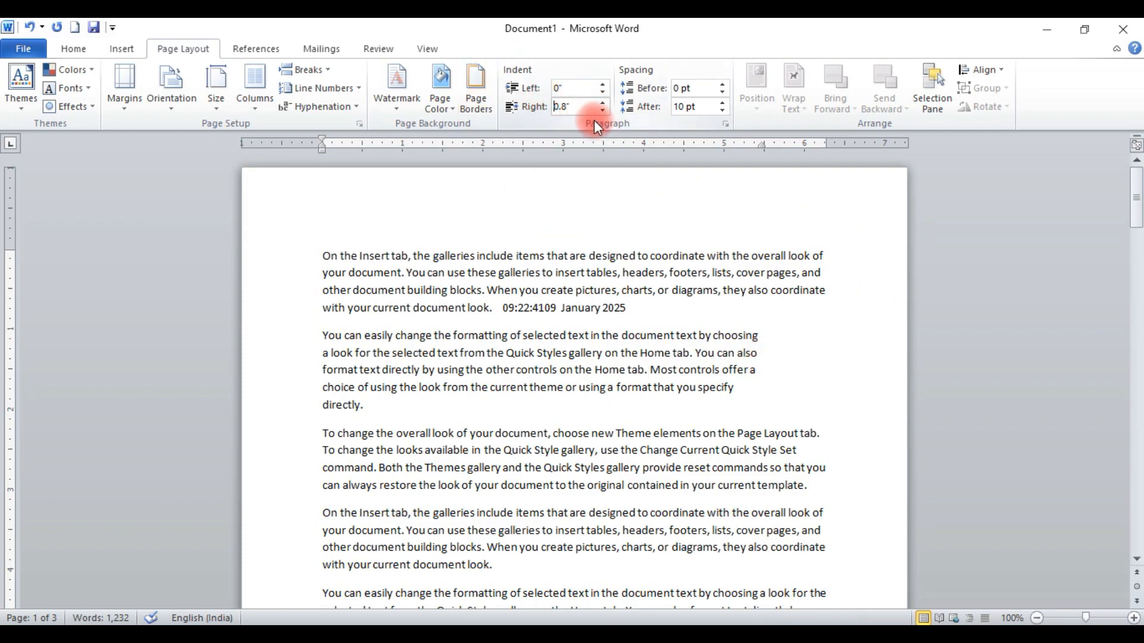
left_click(580, 106)
left_click_drag(574, 107, 543, 107)
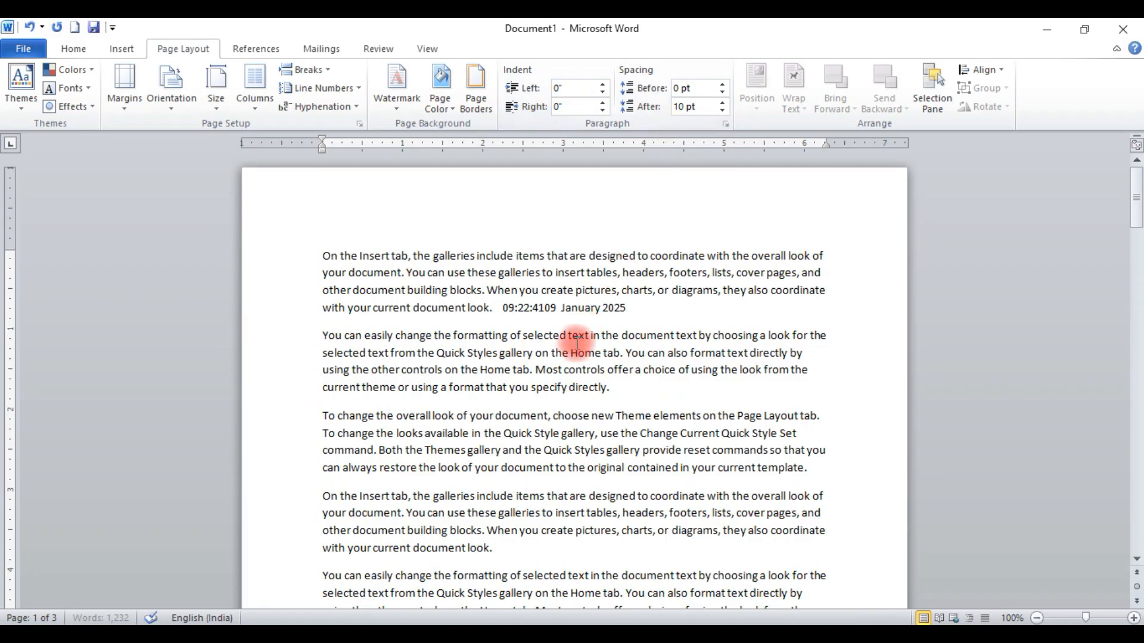
Increase the spacing before and after the second paragraph to 30 pt each
left_click(722, 84)
left_click(722, 85)
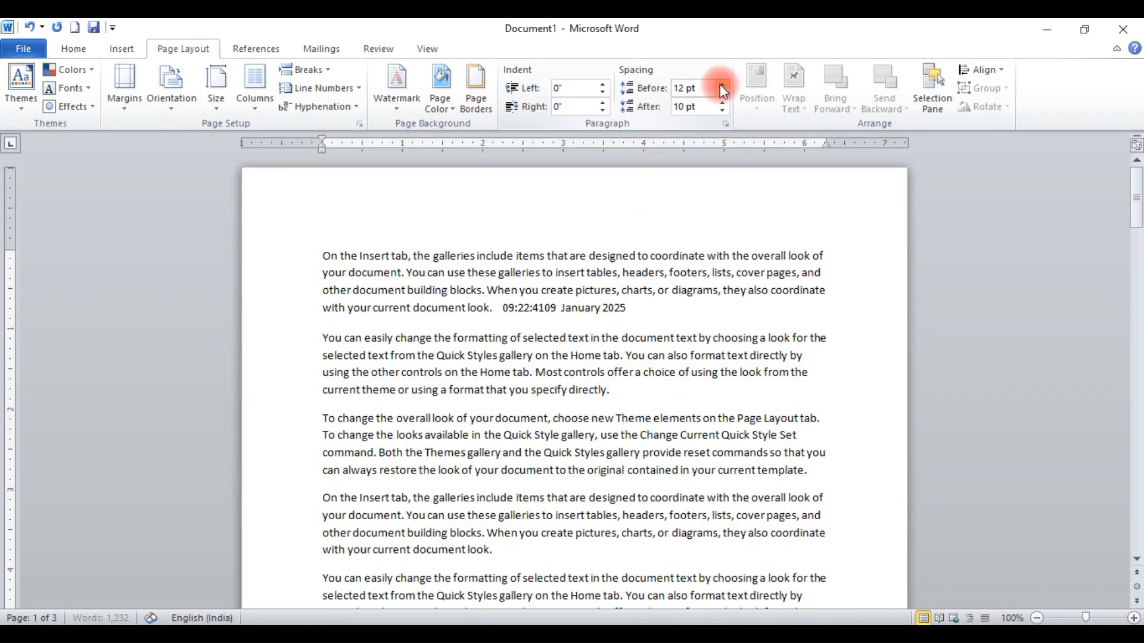
left_click(723, 84)
left_click(722, 85)
left_click(723, 85)
left_click(722, 103)
left_click(722, 103)
left_click(722, 102)
left_click(722, 103)
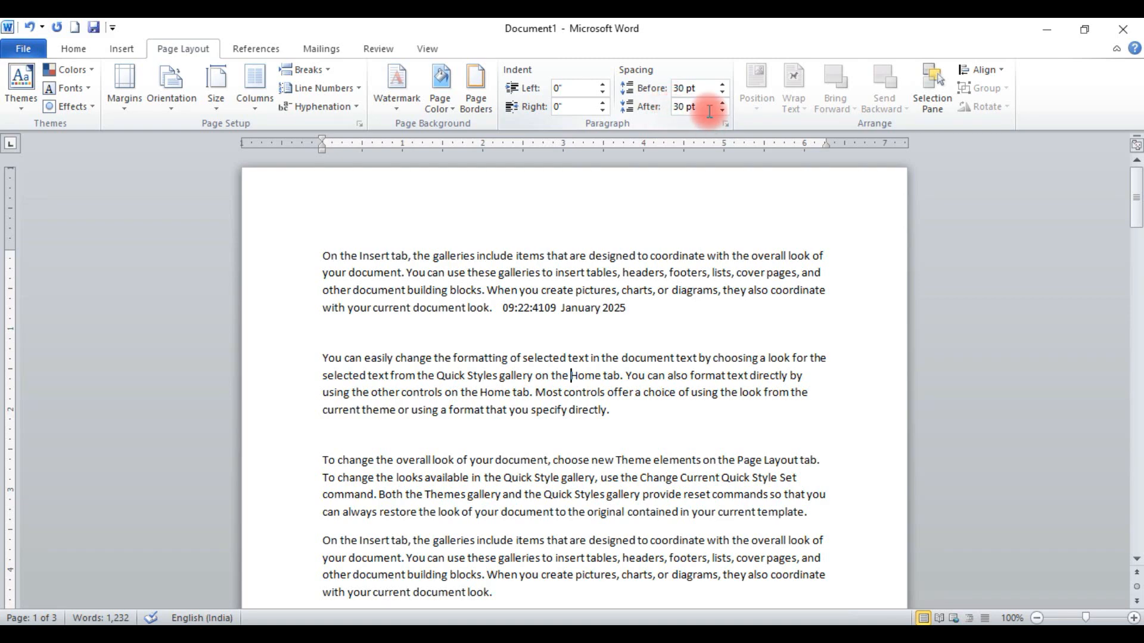
Set the spacing after and before the second paragraph to 0 pt
type("0")
key("Return")
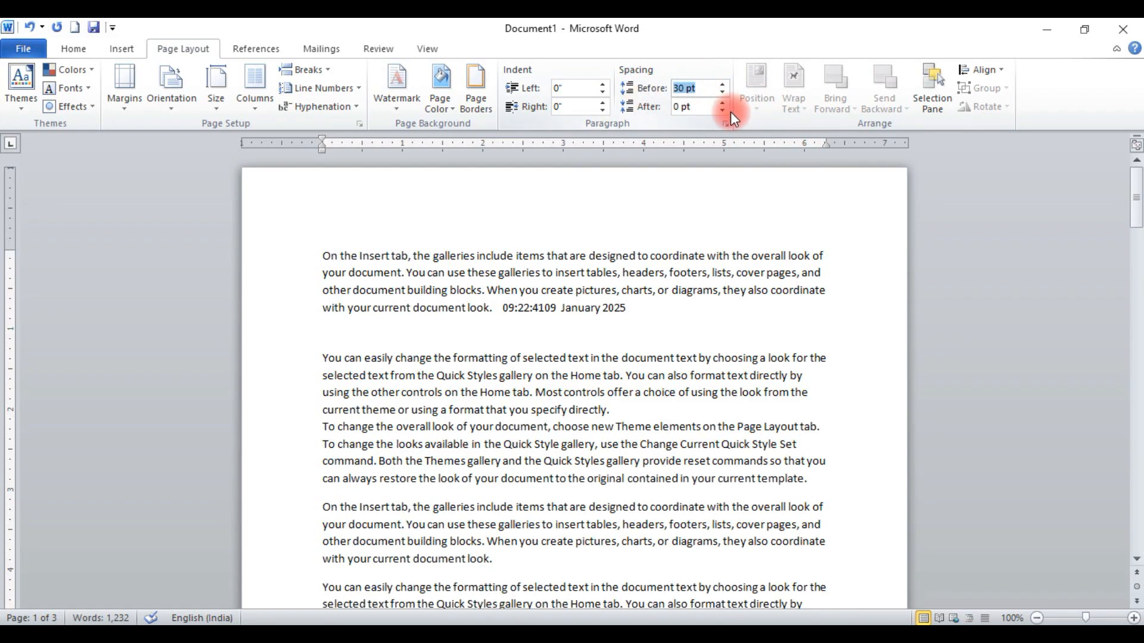
key("Delete")
key("Return")
left_click(675, 279)
left_click(592, 367)
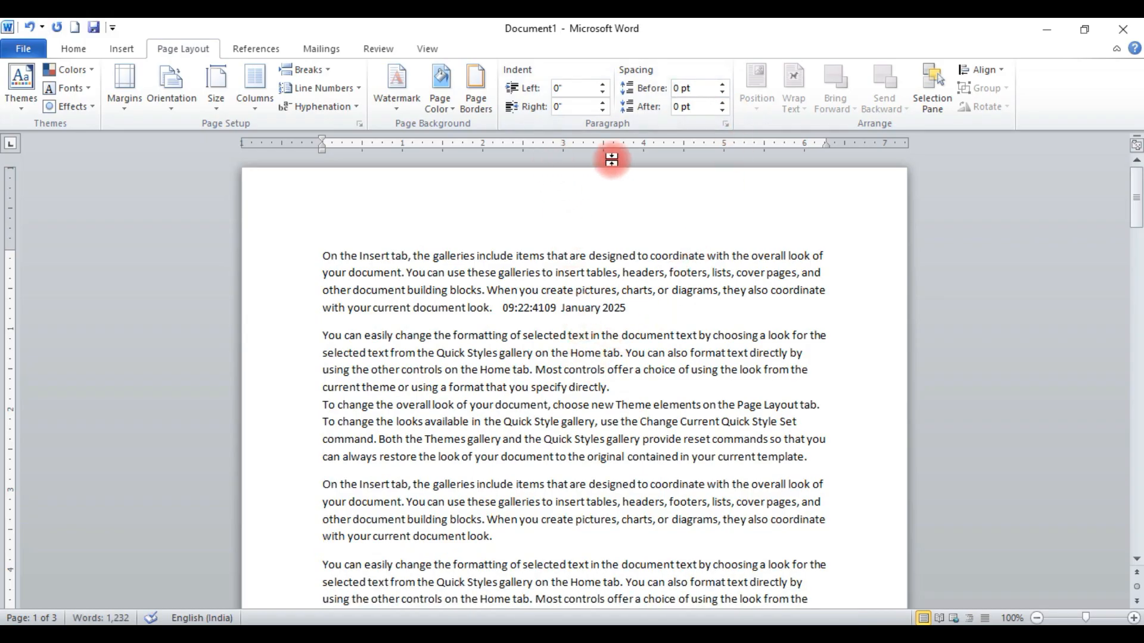
left_click(262, 46)
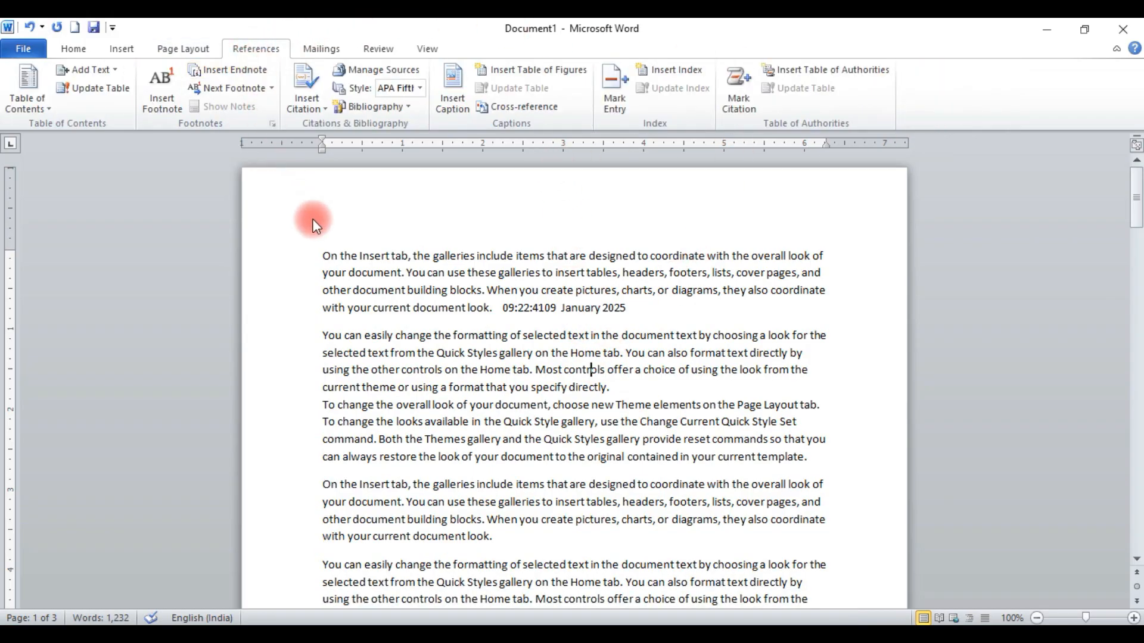
left_click(331, 50)
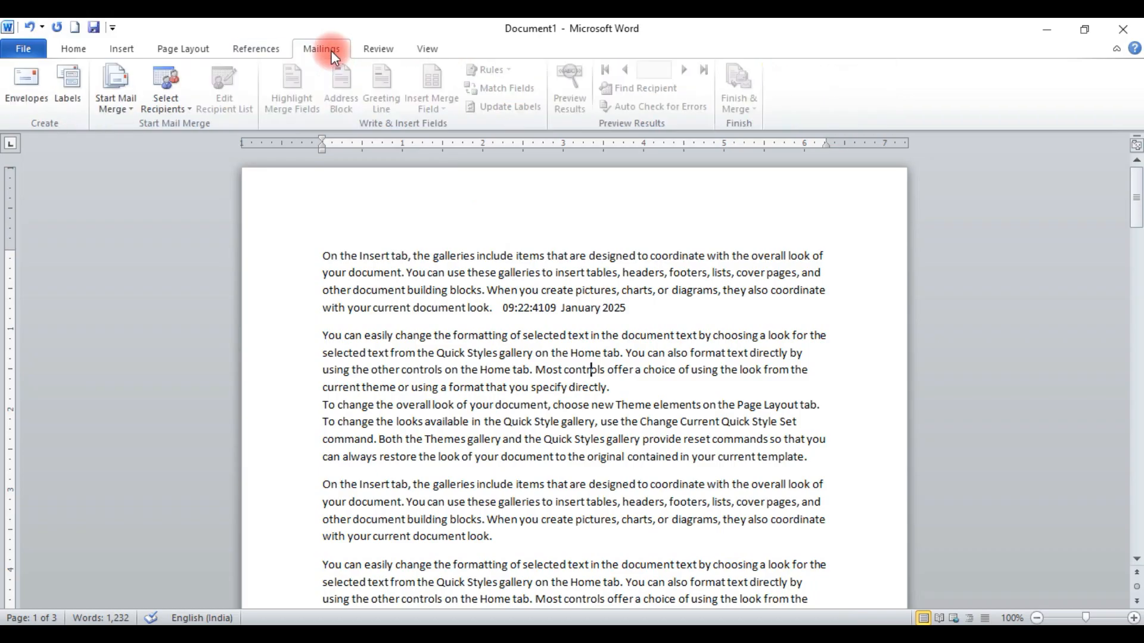
left_click(380, 49)
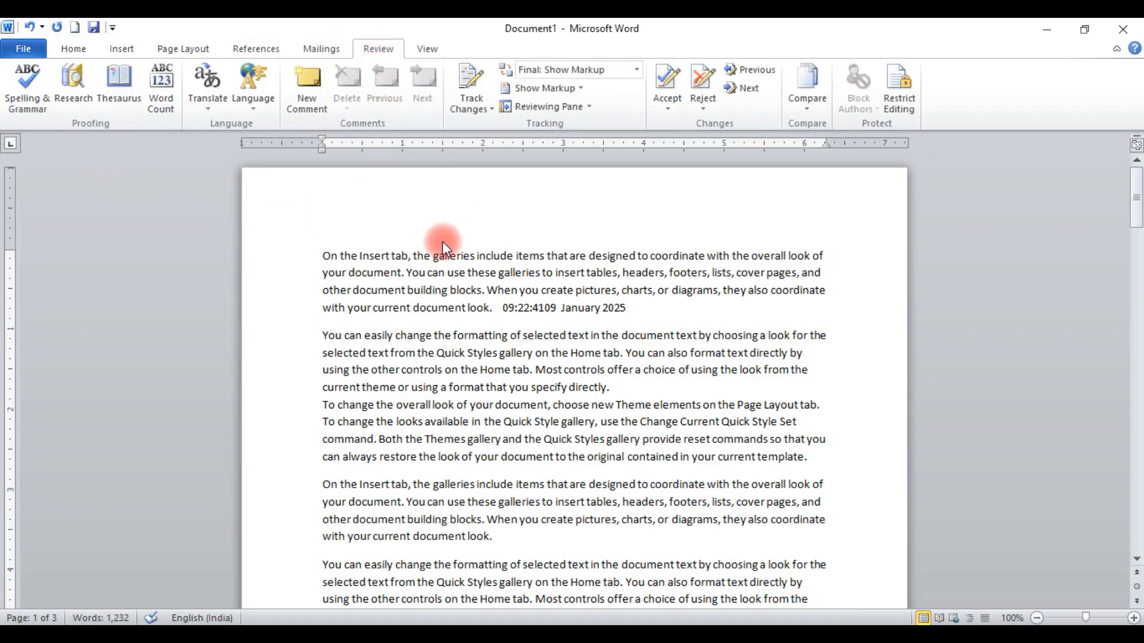
View the document in the Full Screen Reading, Web Layout, Outline and Draft views
left_click(429, 50)
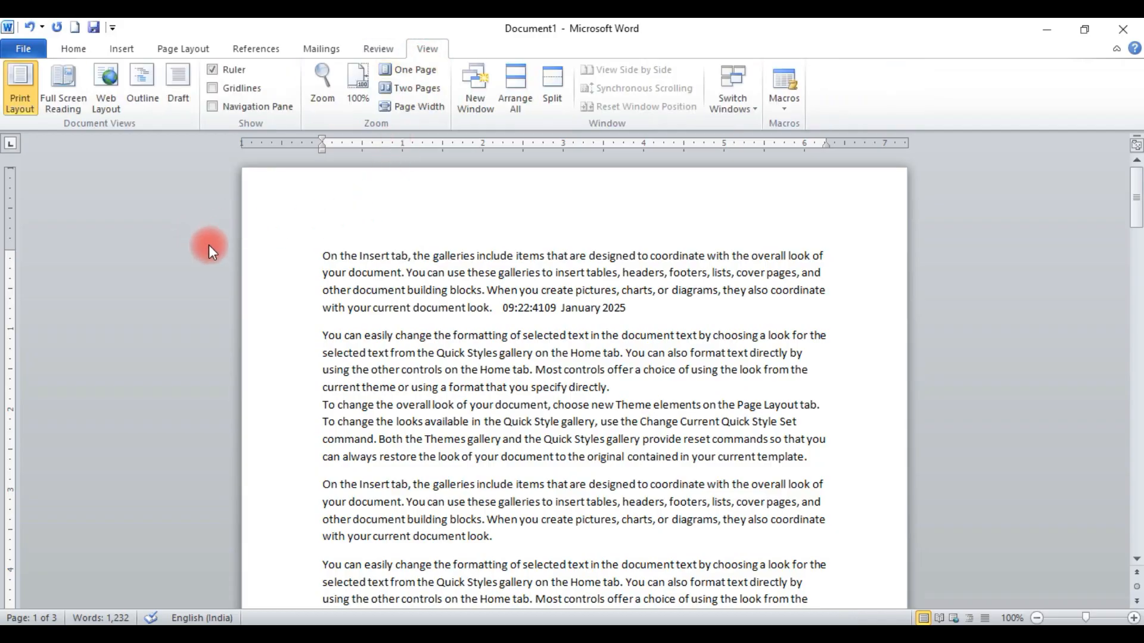
left_click(69, 95)
key("Escape")
left_click(103, 85)
left_click(142, 85)
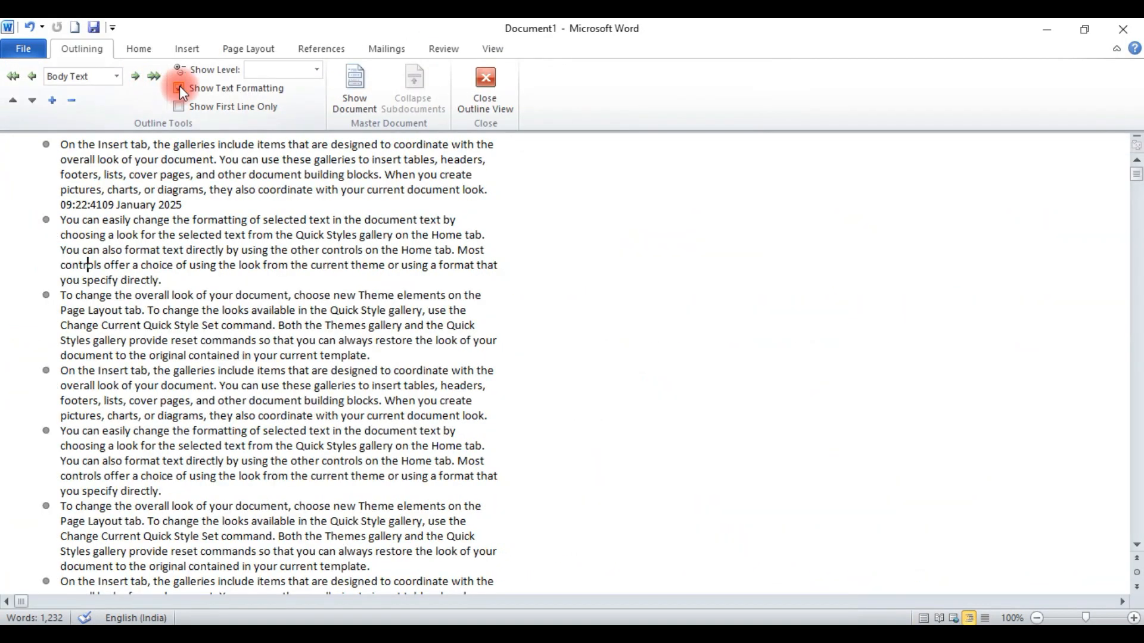
left_click(484, 82)
left_click(437, 47)
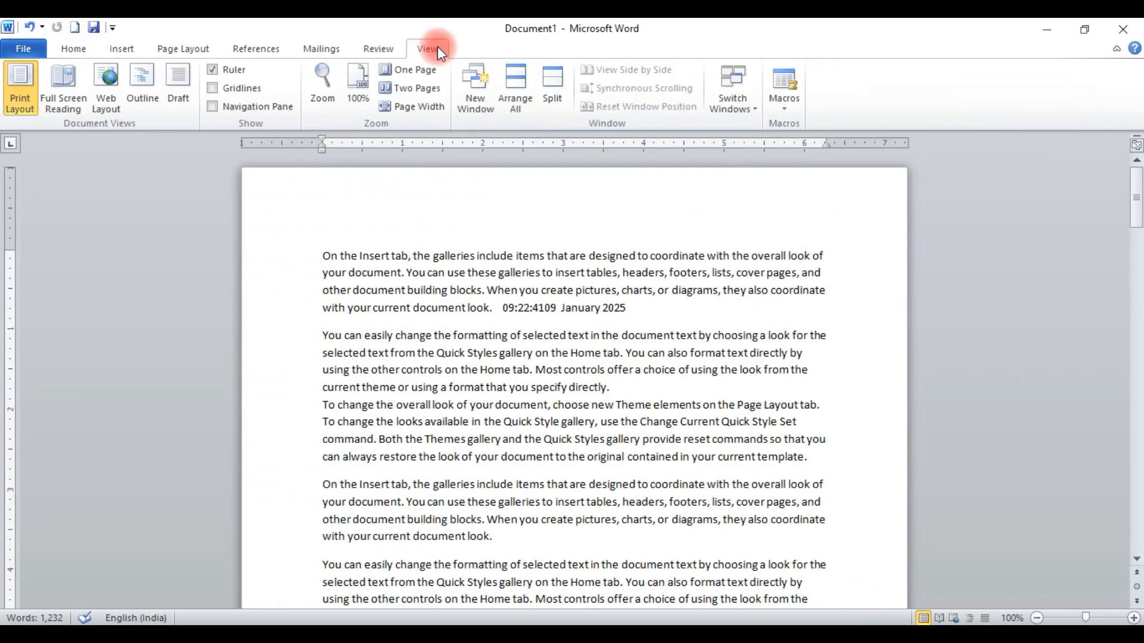
left_click(185, 92)
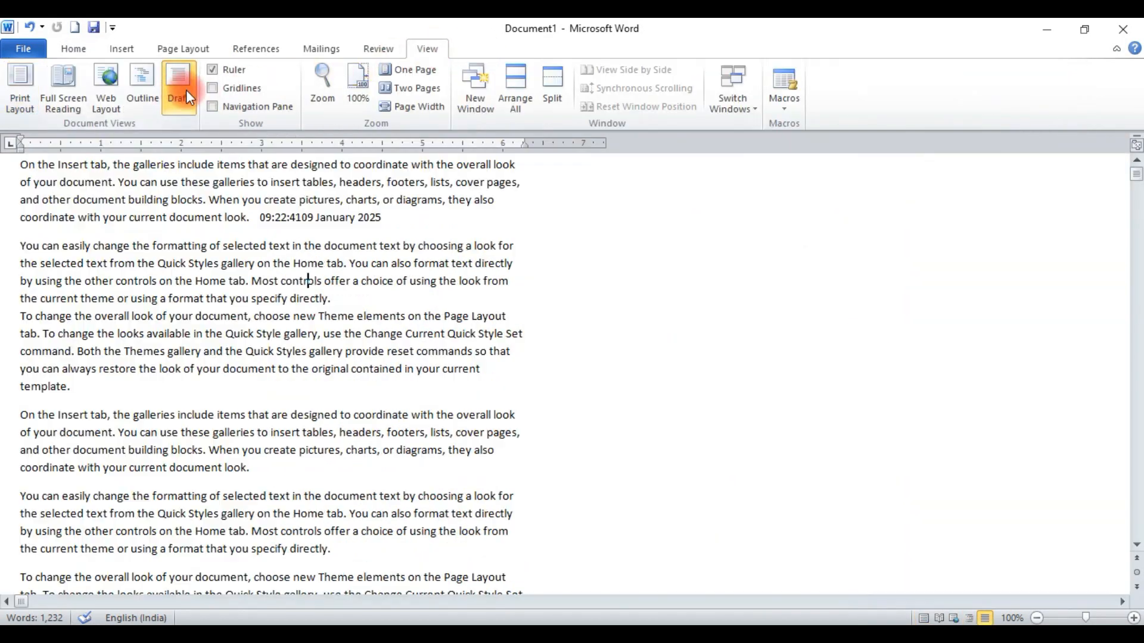
Switch to Print Layout view and toggle the ruler, gridlines and Navigation pane, leaving only the ruler shown
left_click(17, 80)
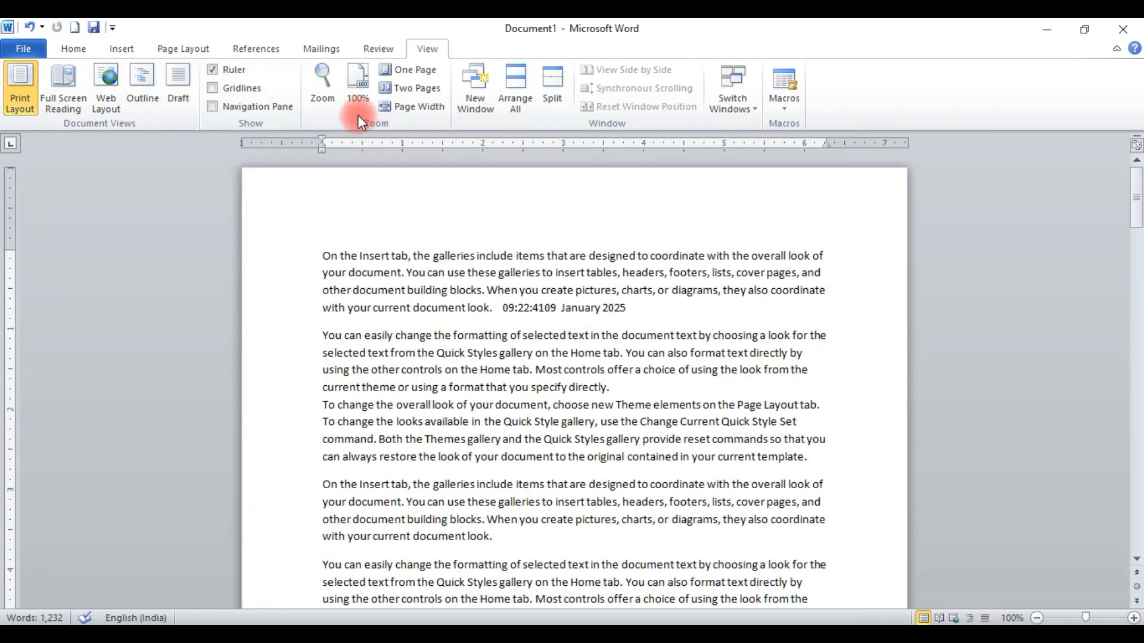
left_click(231, 74)
left_click(233, 75)
left_click(234, 88)
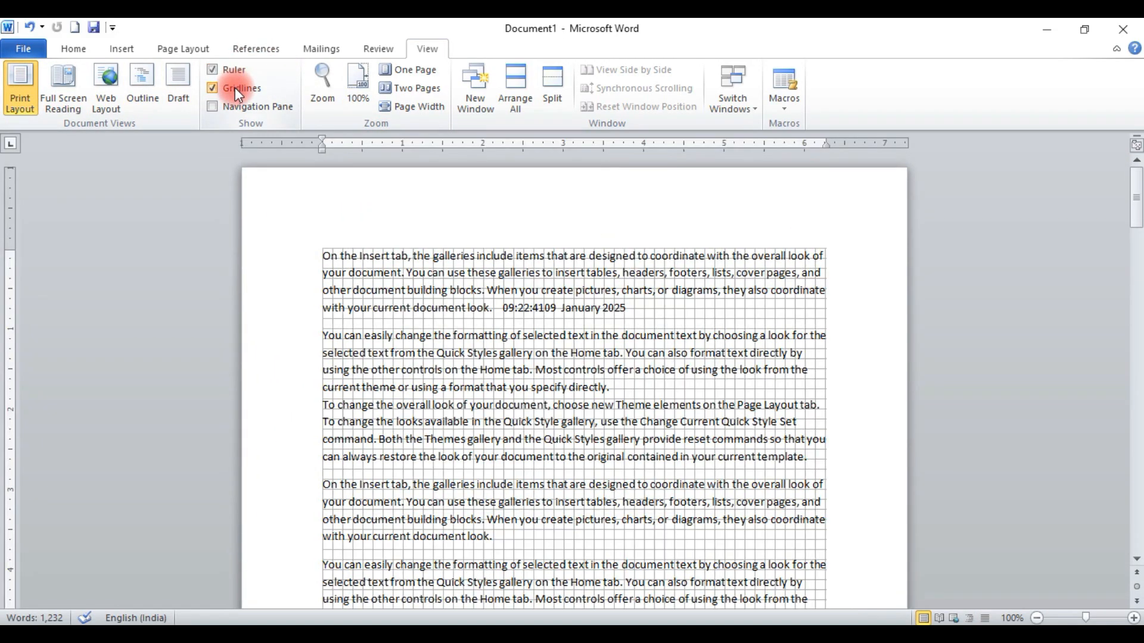
left_click(234, 88)
left_click(250, 107)
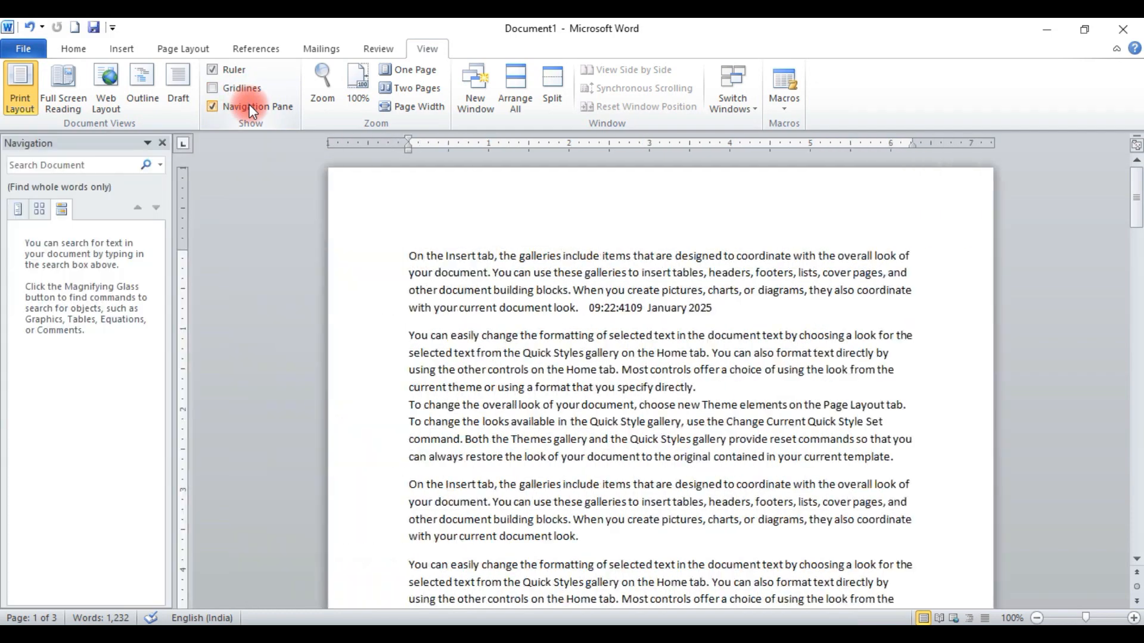
left_click(164, 143)
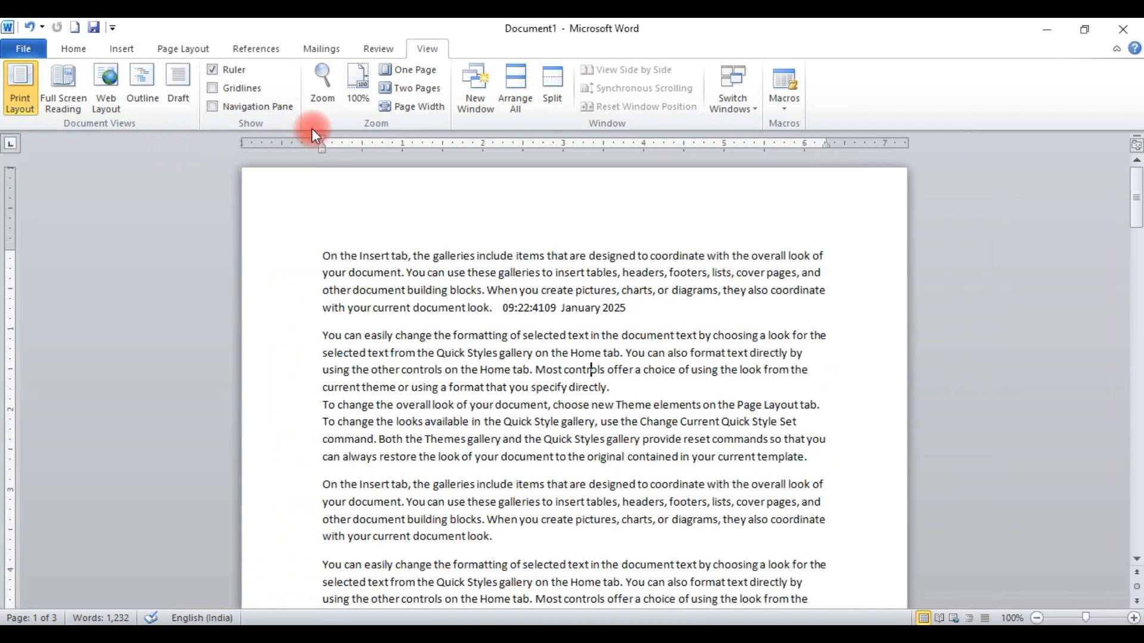
Set the document zoom to 75% and confirm the same zoom setting once more
left_click(322, 87)
left_click(448, 256)
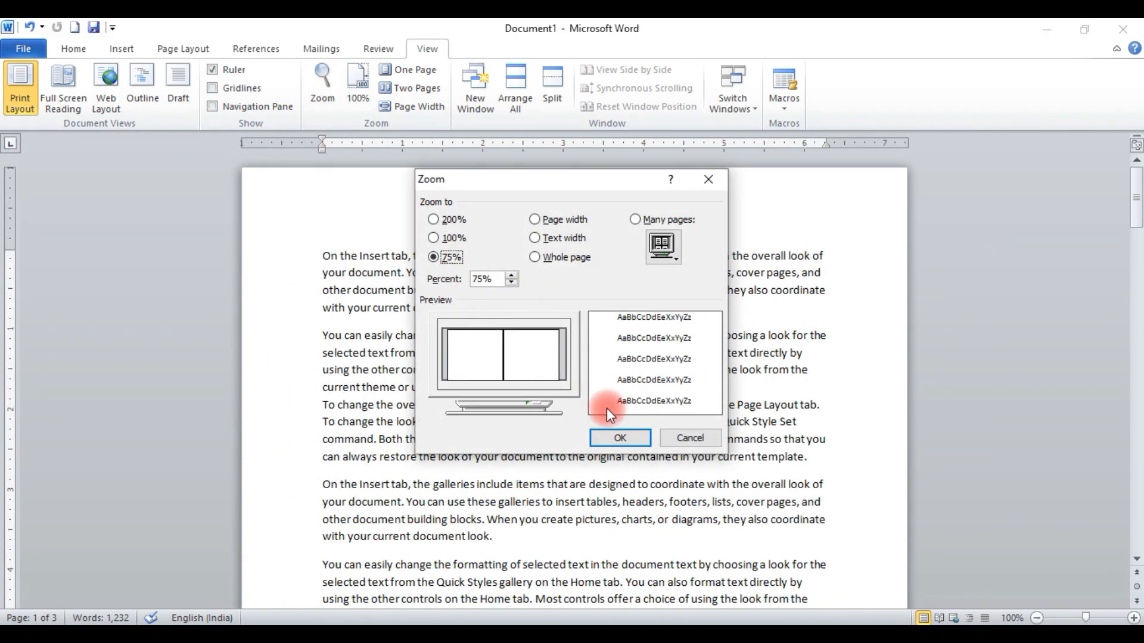
left_click(613, 438)
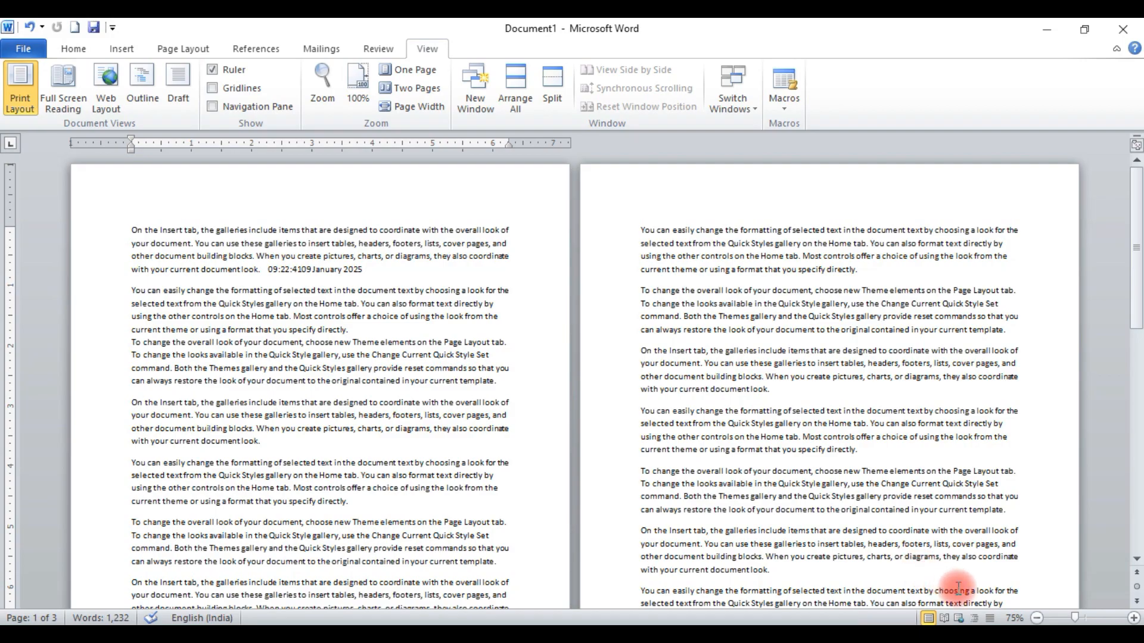
left_click(329, 83)
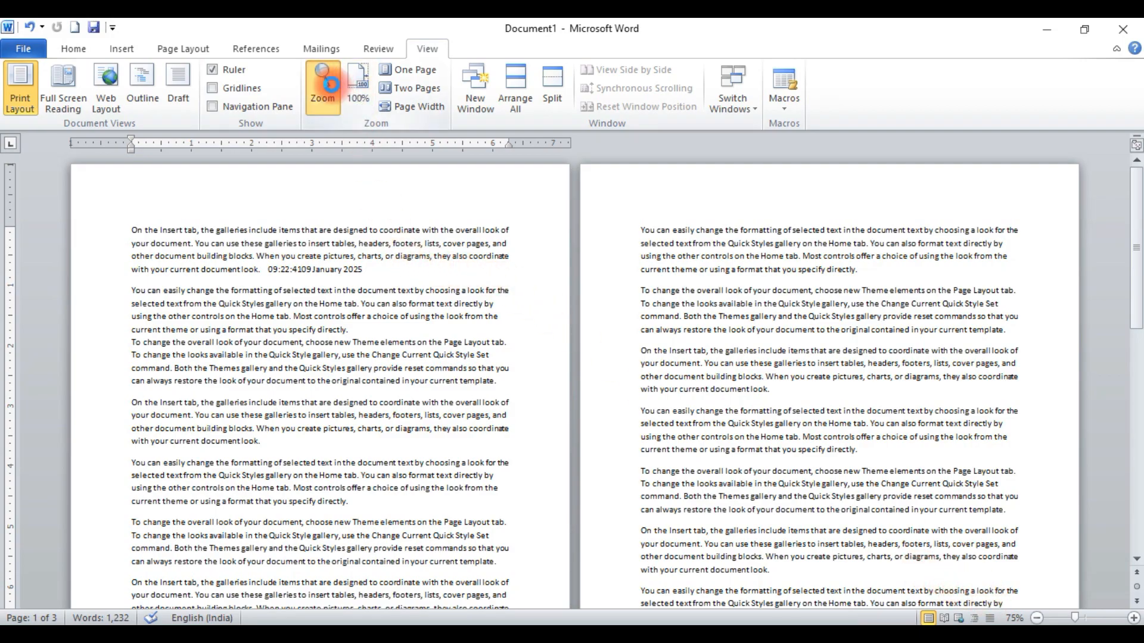
left_click(618, 431)
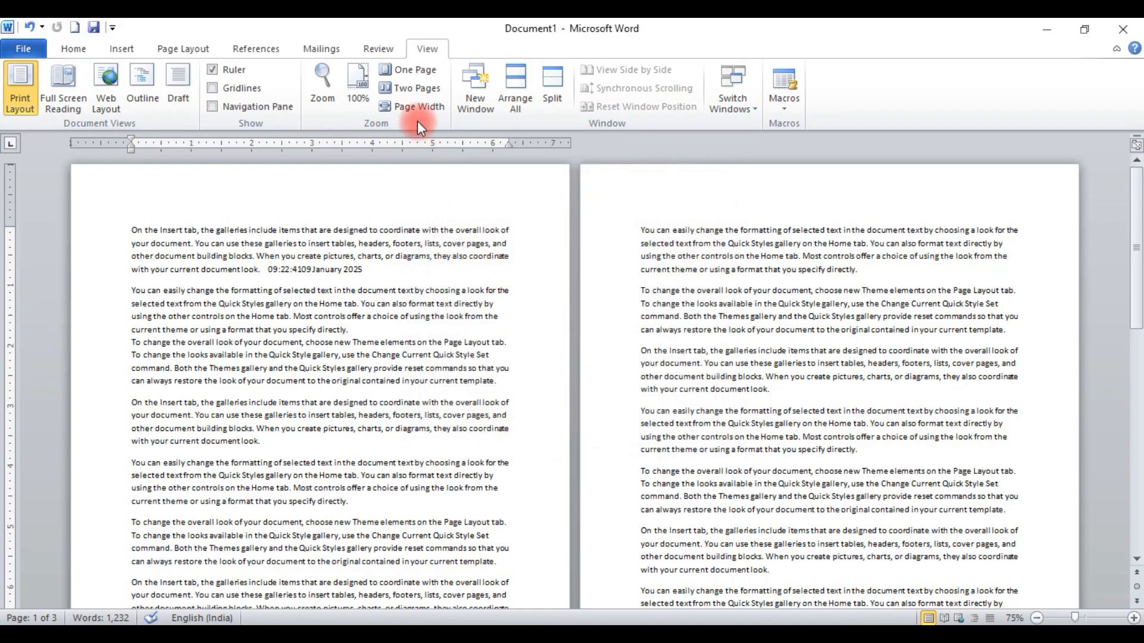
View the document at One Page, Two Pages and Page Width zoom, and return it to 100%
left_click(408, 70)
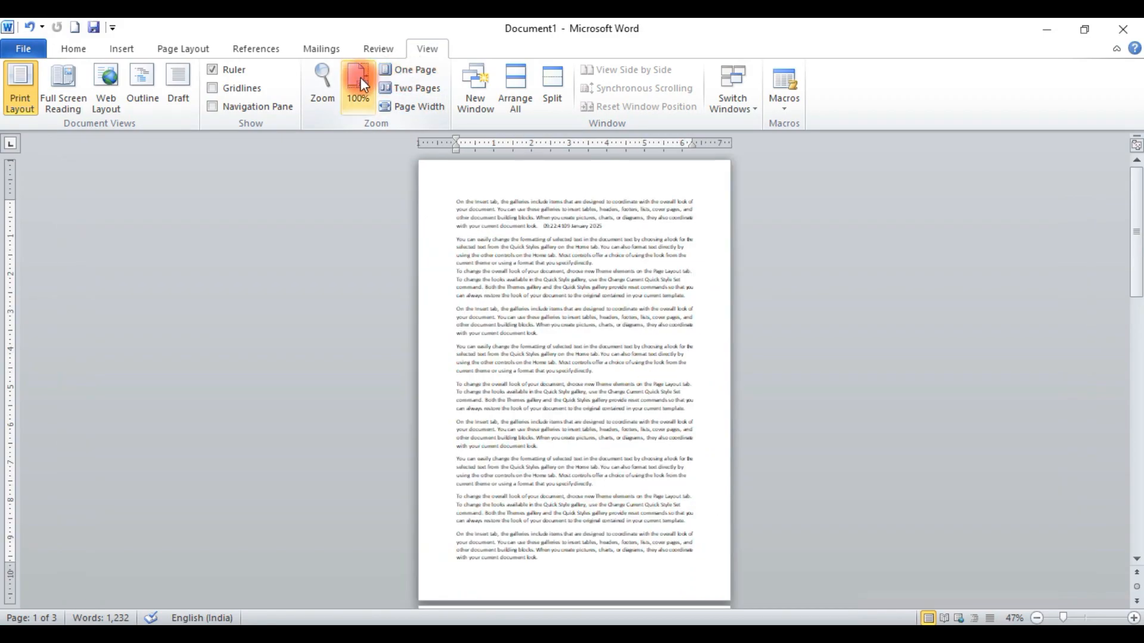
left_click(359, 77)
left_click(409, 70)
left_click(411, 88)
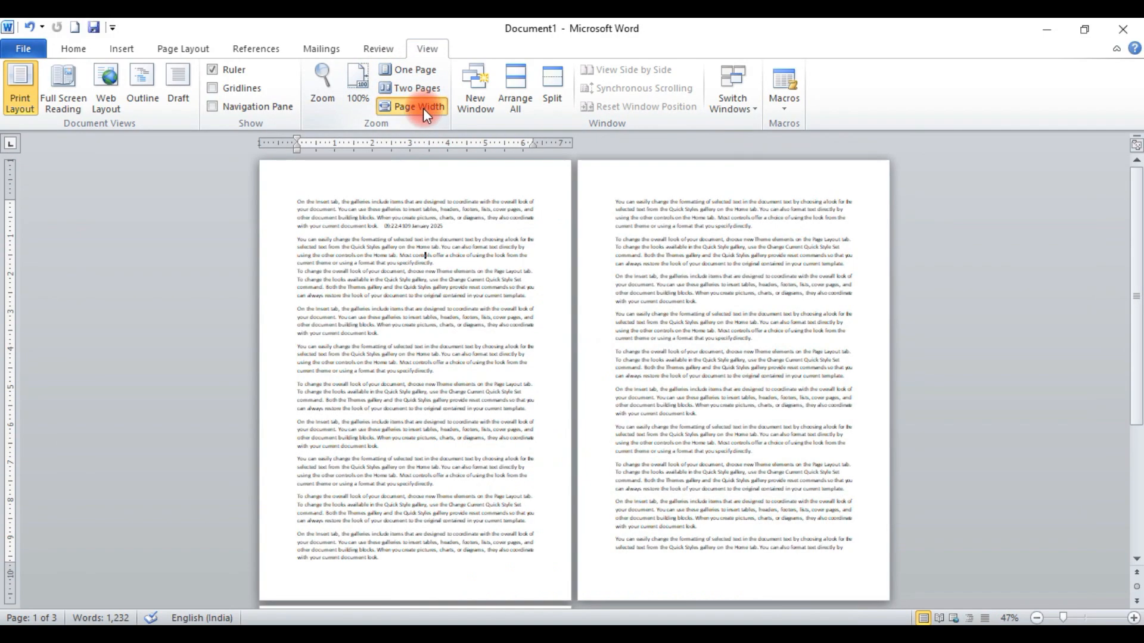
left_click(421, 107)
left_click(361, 82)
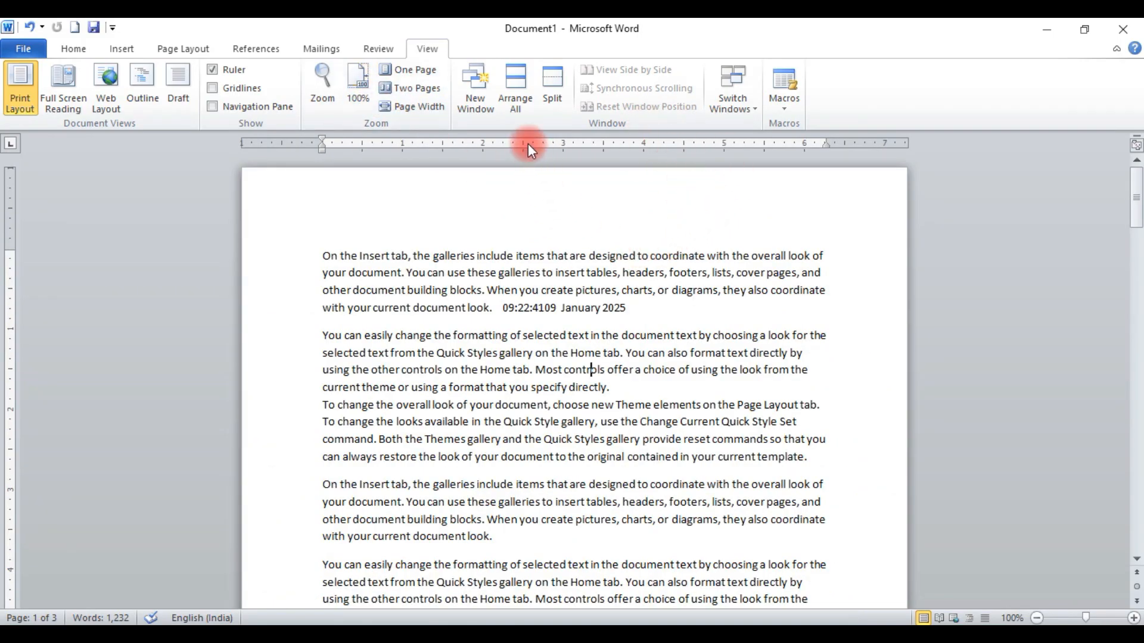
Split the document window below the second paragraph, scroll through both panes, and remove the split
left_click(550, 95)
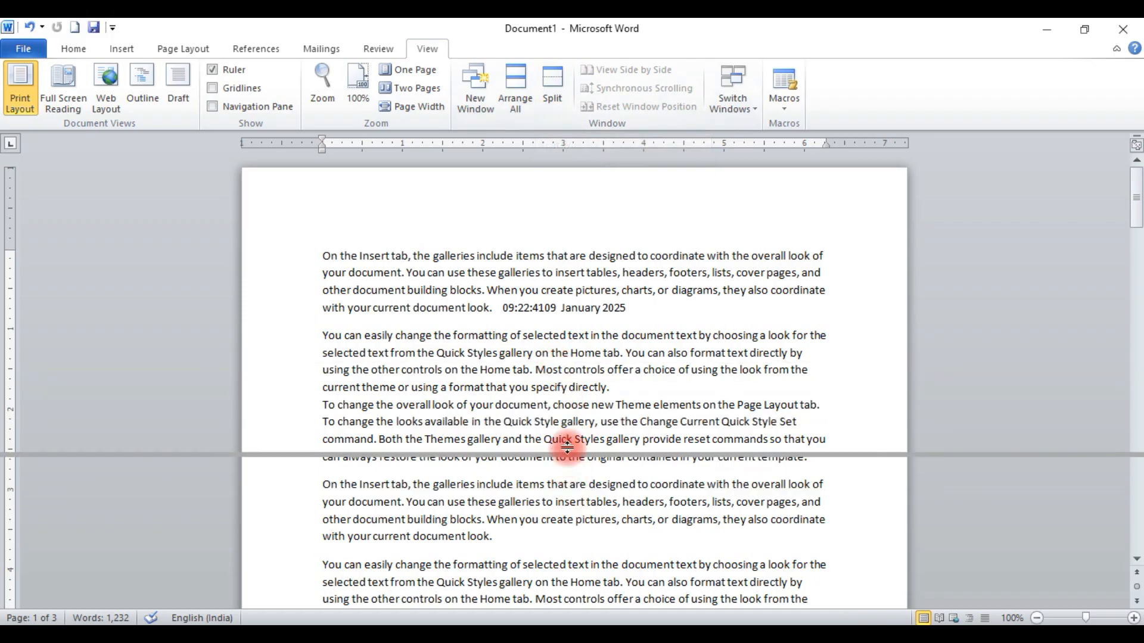
left_click(590, 397)
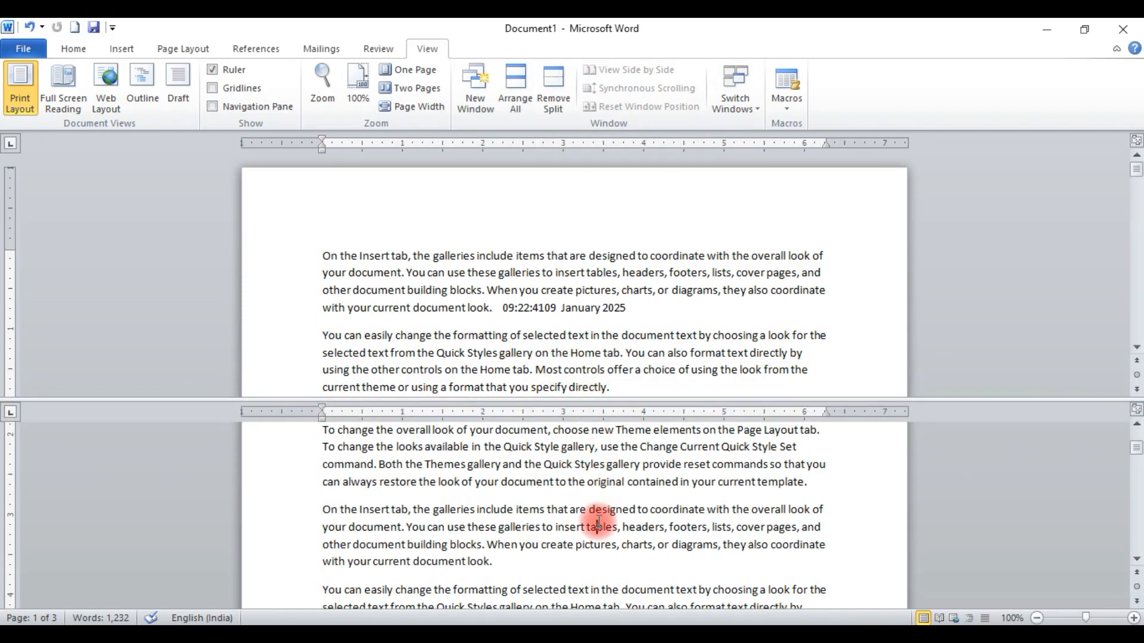
scroll(596, 518, "up", 6)
scroll(565, 346, "down", 4)
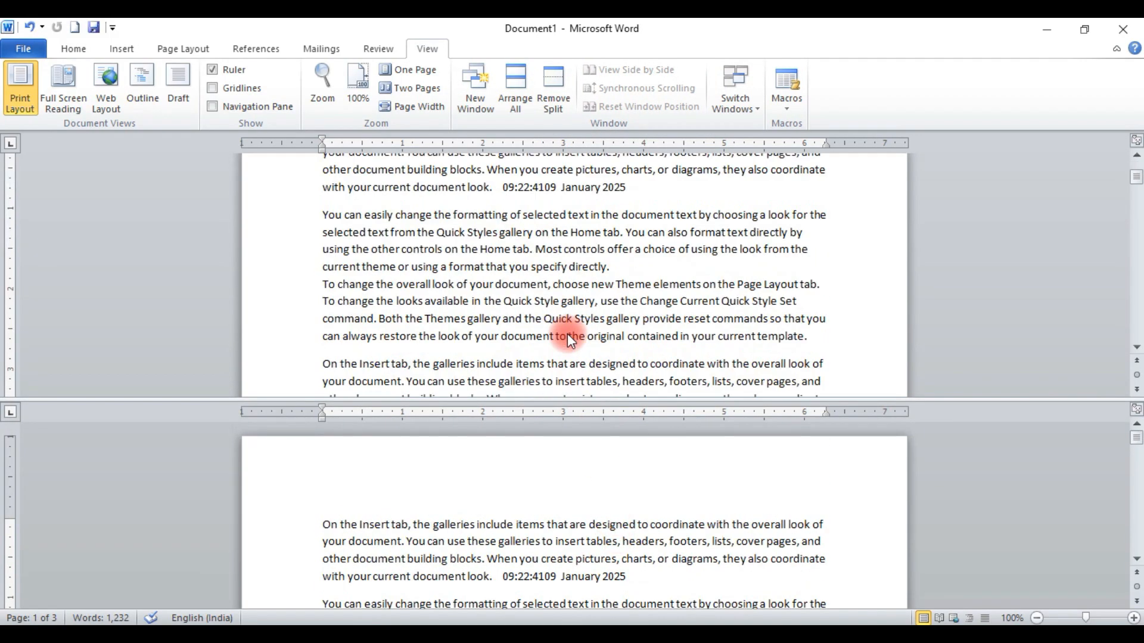
scroll(567, 334, "up", 4)
left_click(566, 80)
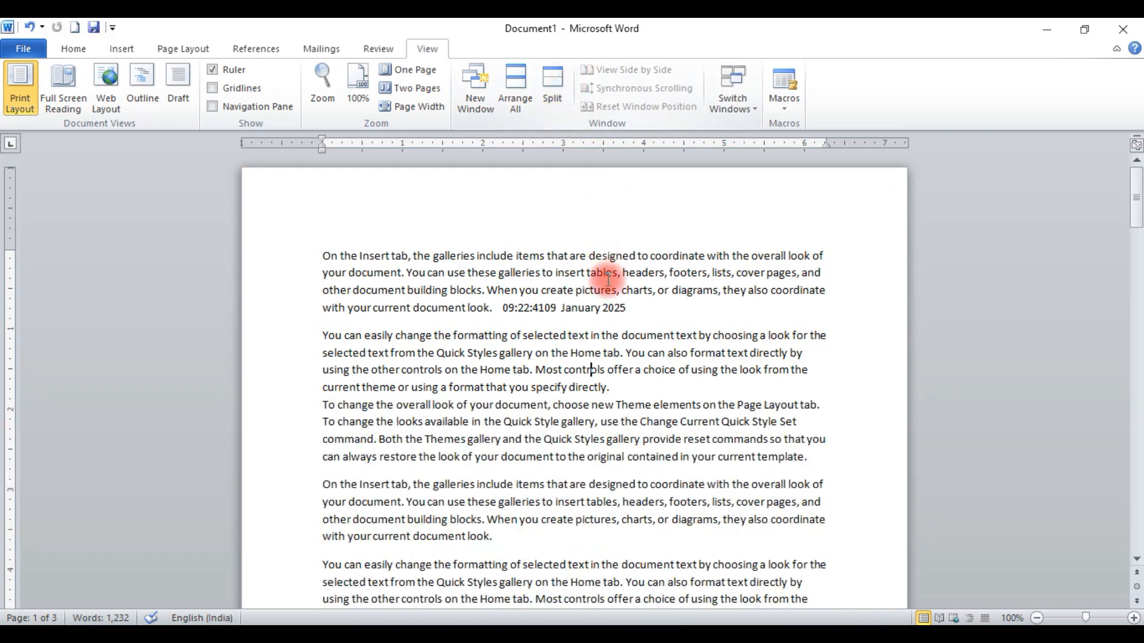
left_click(591, 370)
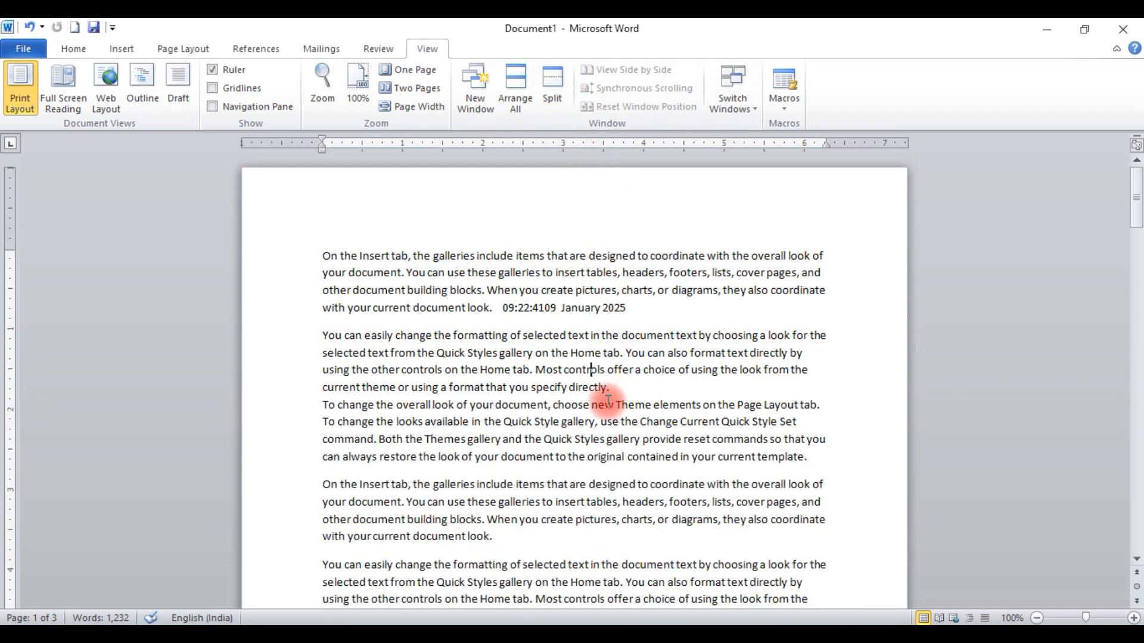